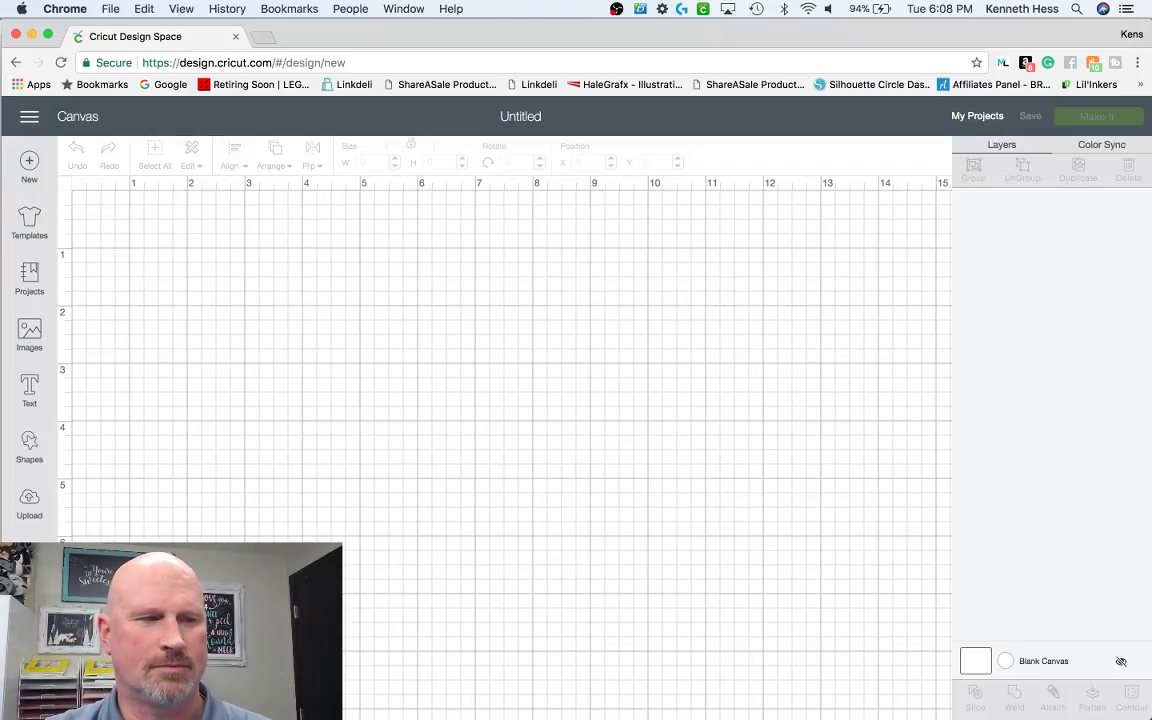
pyautogui.click(140, 698)
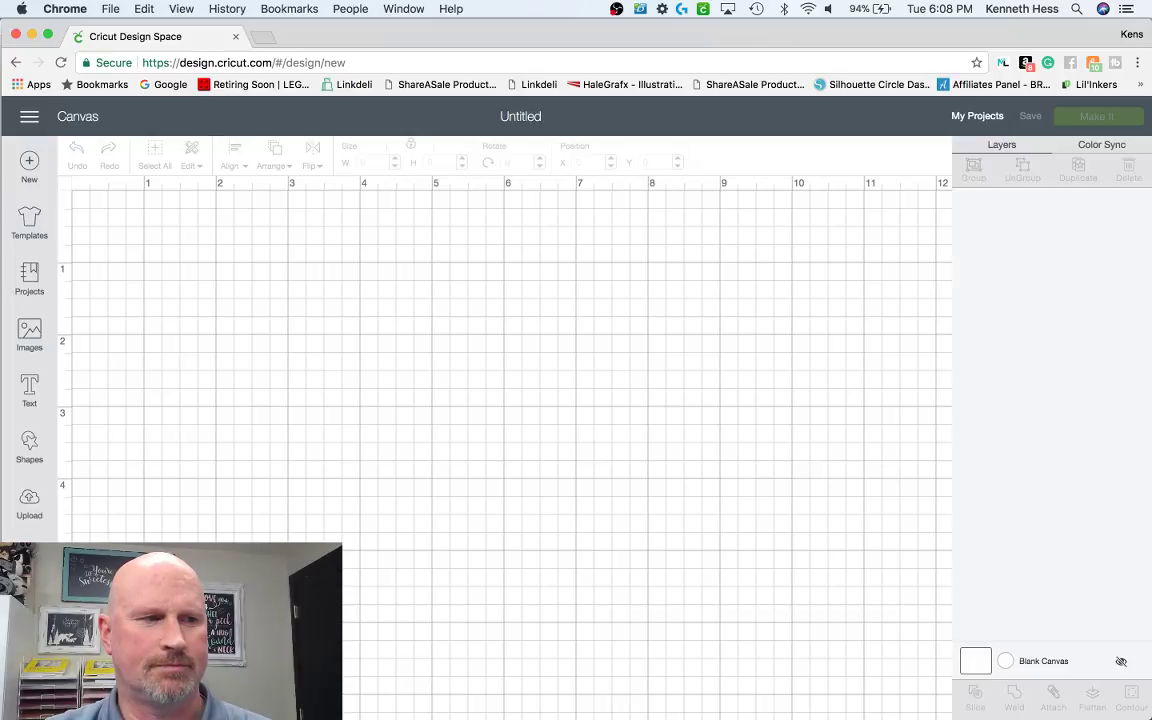
pyautogui.click(84, 698)
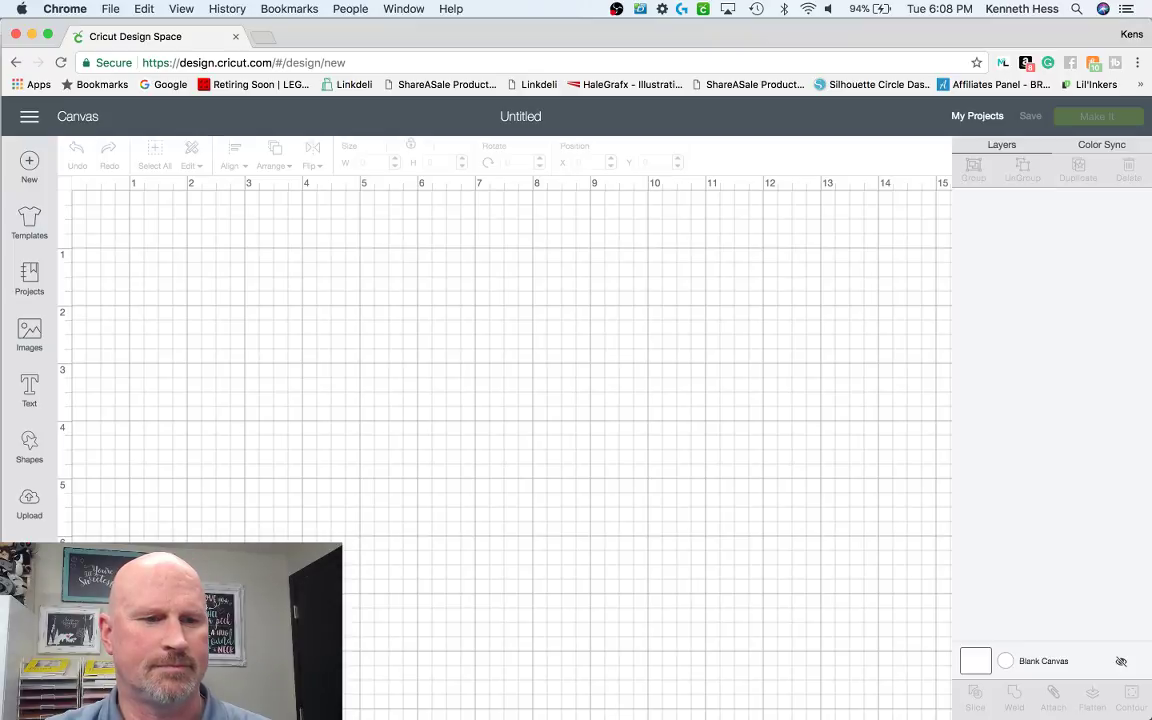
# - Set the canvas grid to No Grid in the Design Space settings and close the settings
pyautogui.click(30, 119)
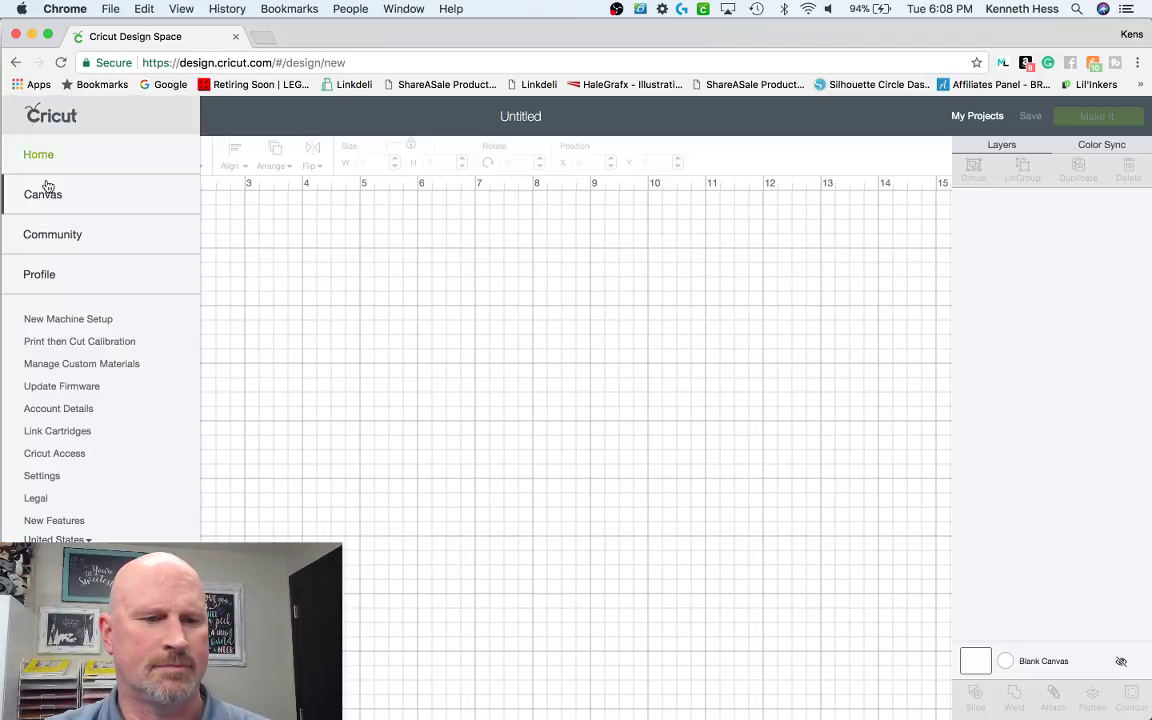
pyautogui.click(44, 477)
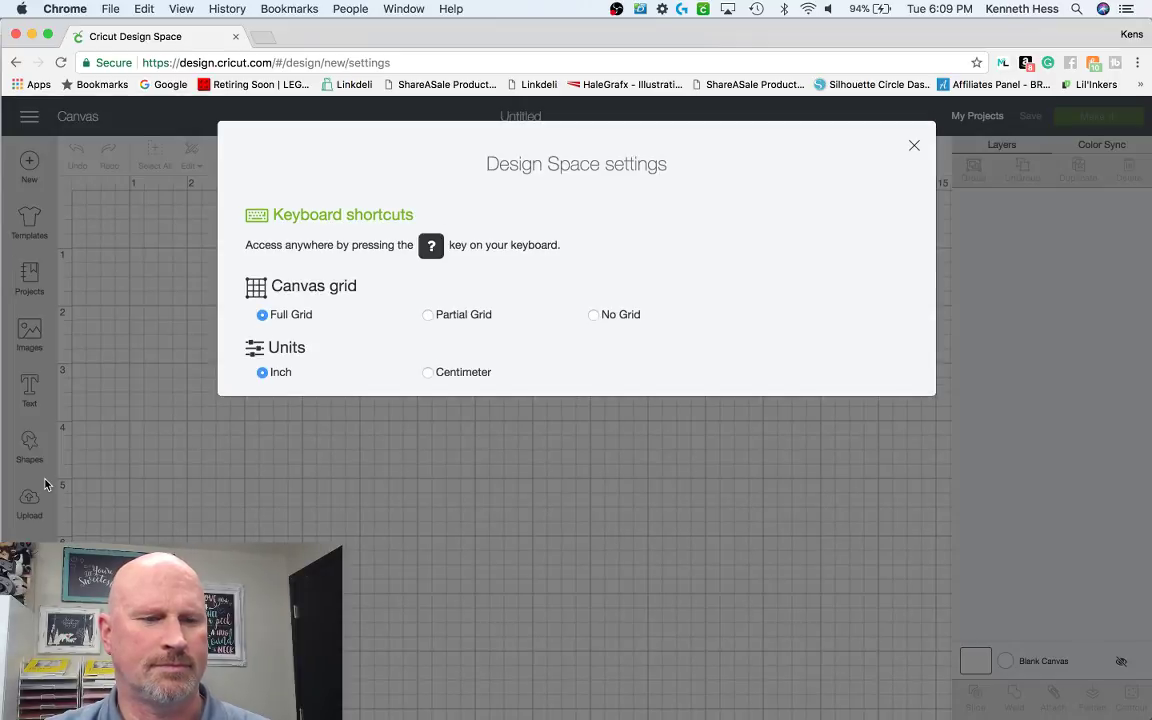
pyautogui.click(594, 318)
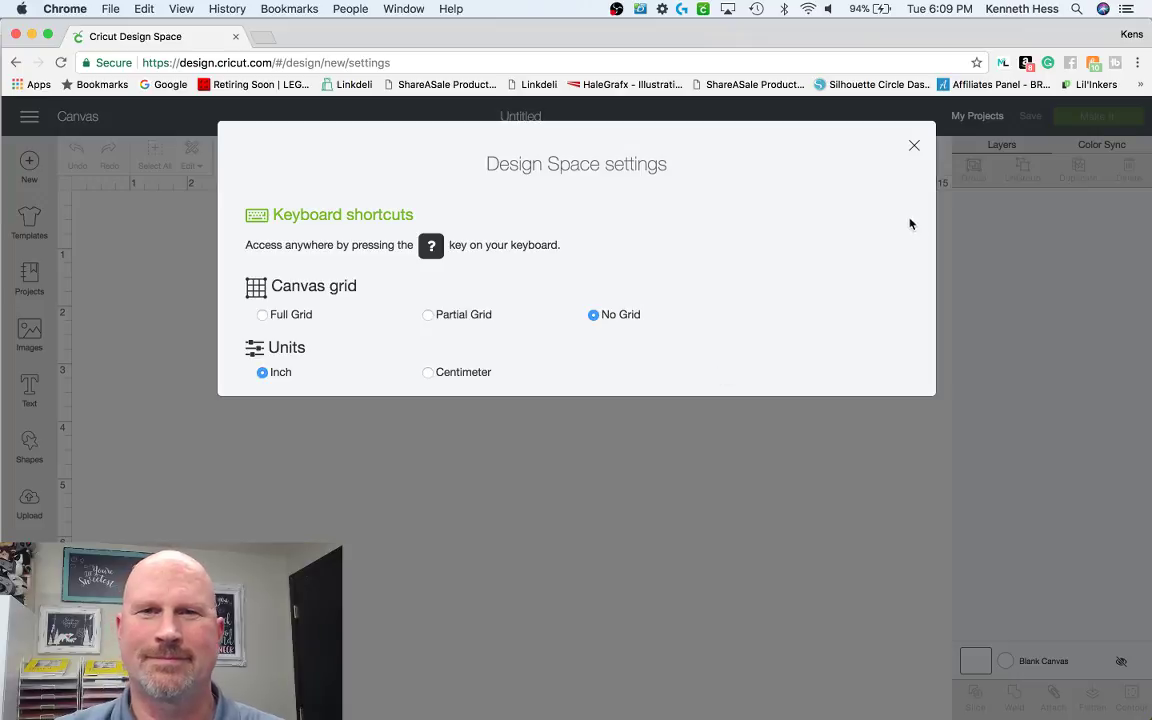
pyautogui.click(913, 146)
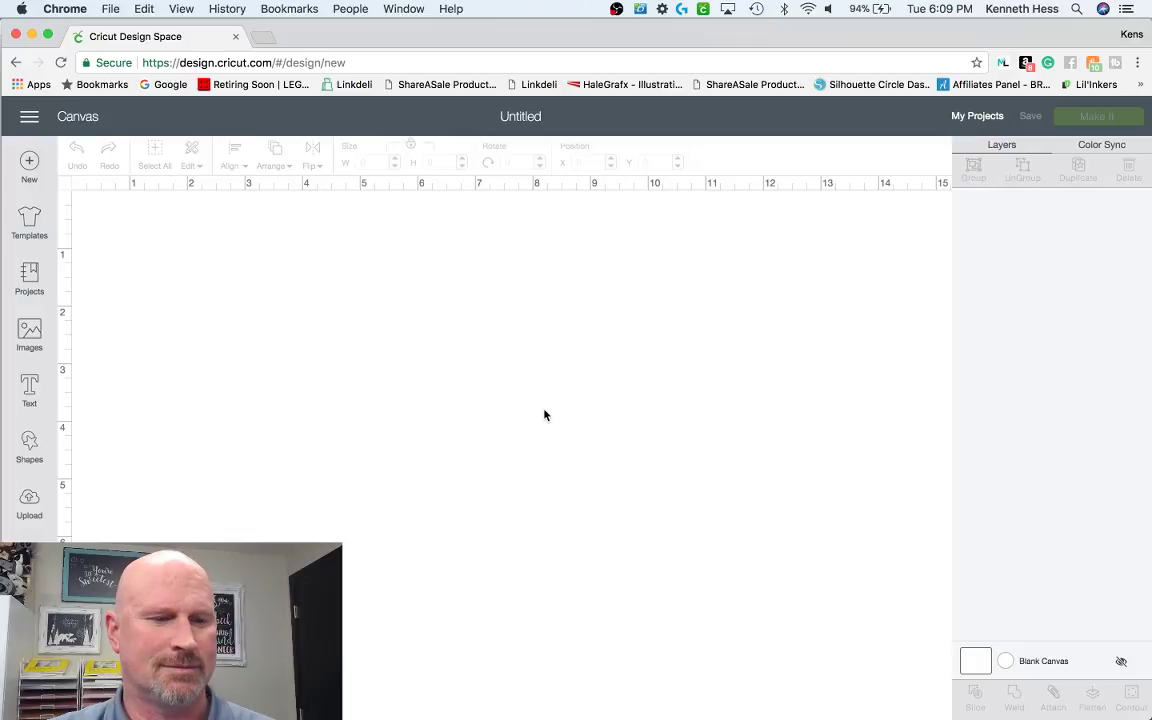
# - Open the image library and look through the featured images, checking which carry the Cricut Access mark
pyautogui.click(27, 340)
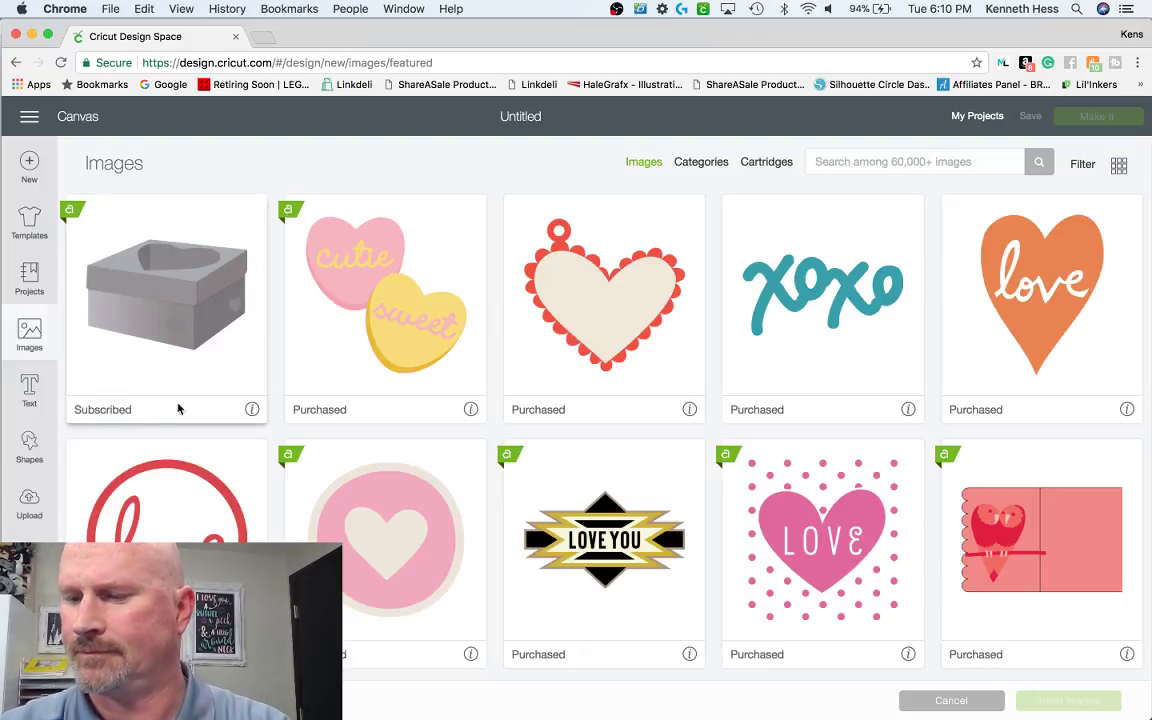
pyautogui.scroll(-5, 406, 440)
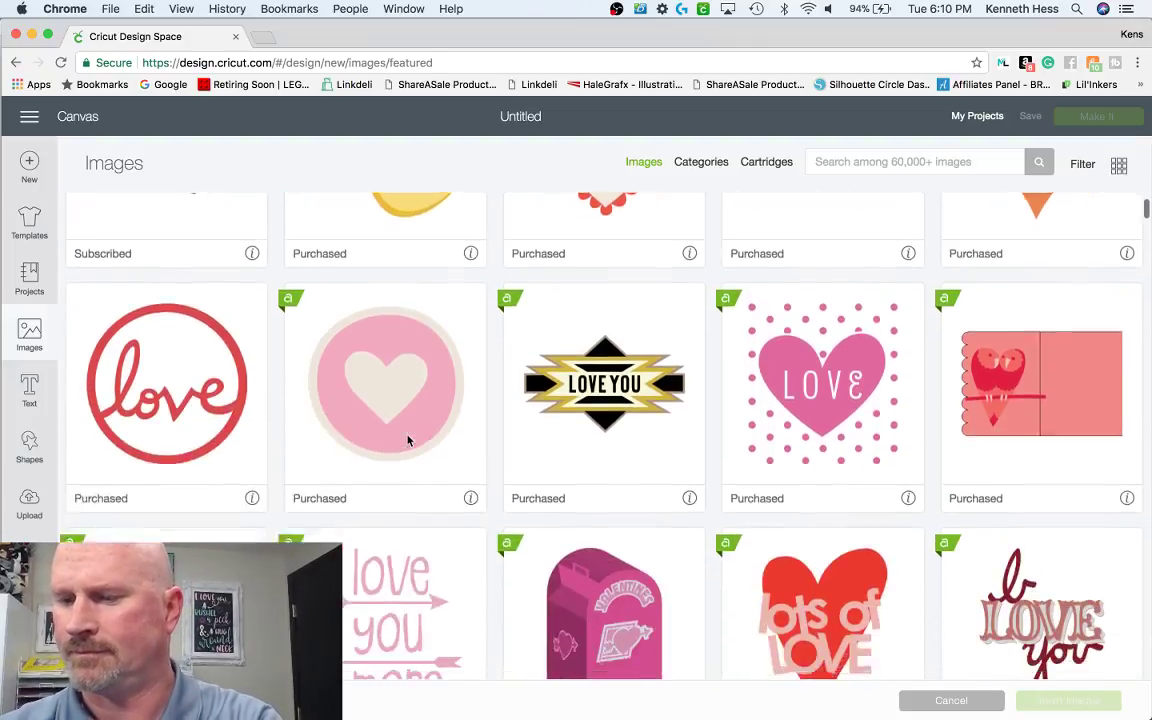
pyautogui.scroll(-10, 406, 440)
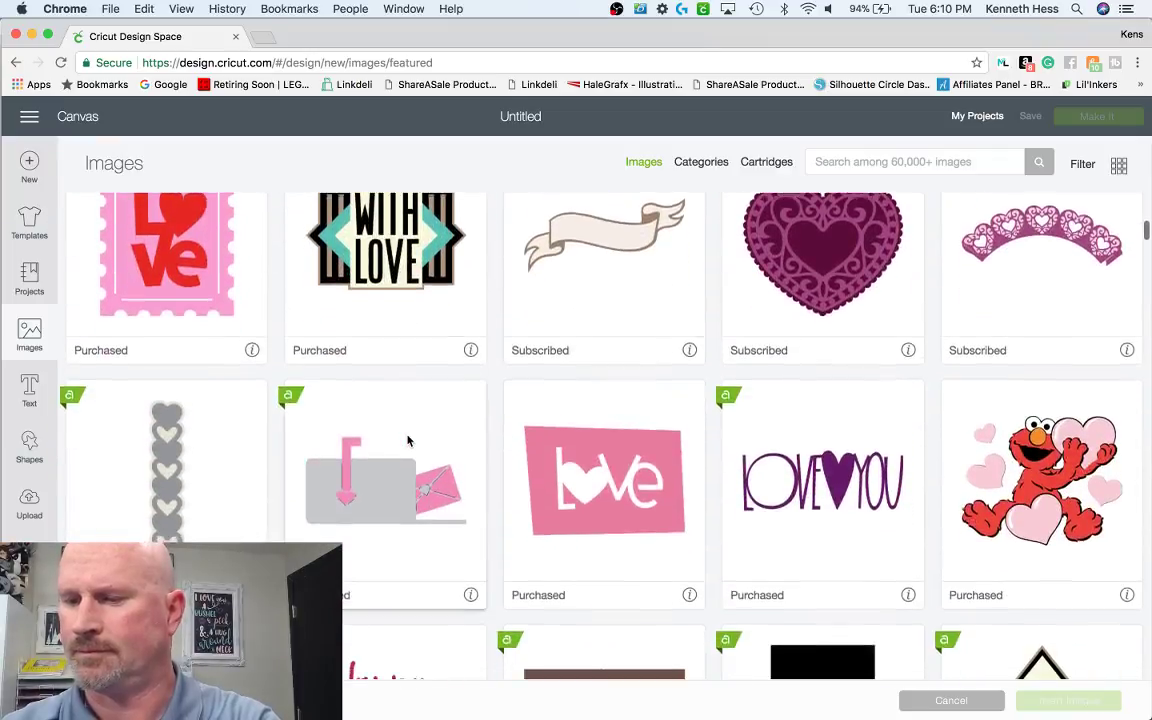
pyautogui.scroll(-15, 408, 440)
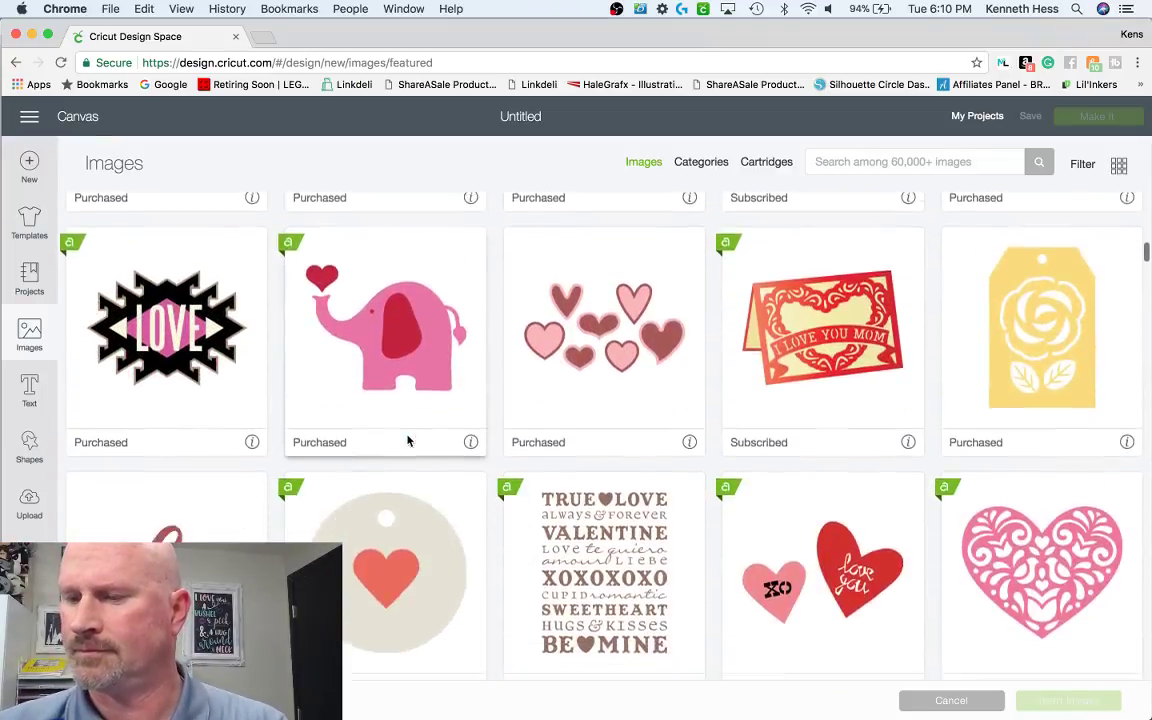
pyautogui.scroll(-15, 408, 440)
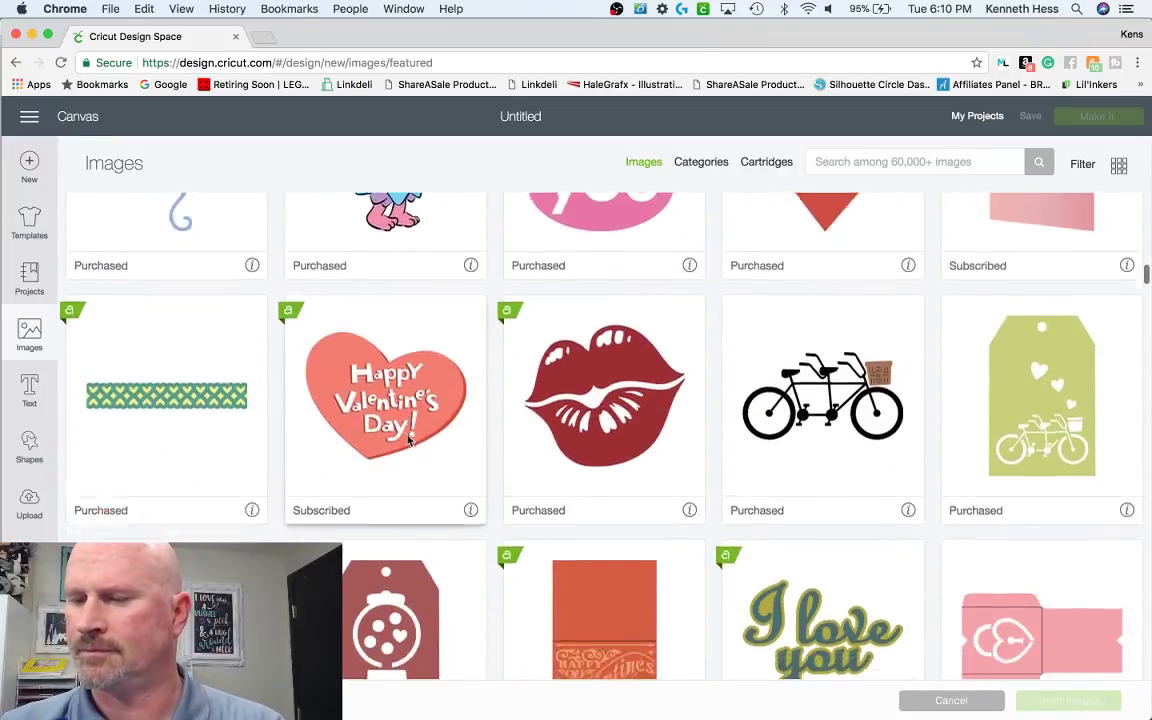
pyautogui.scroll(-10, 408, 440)
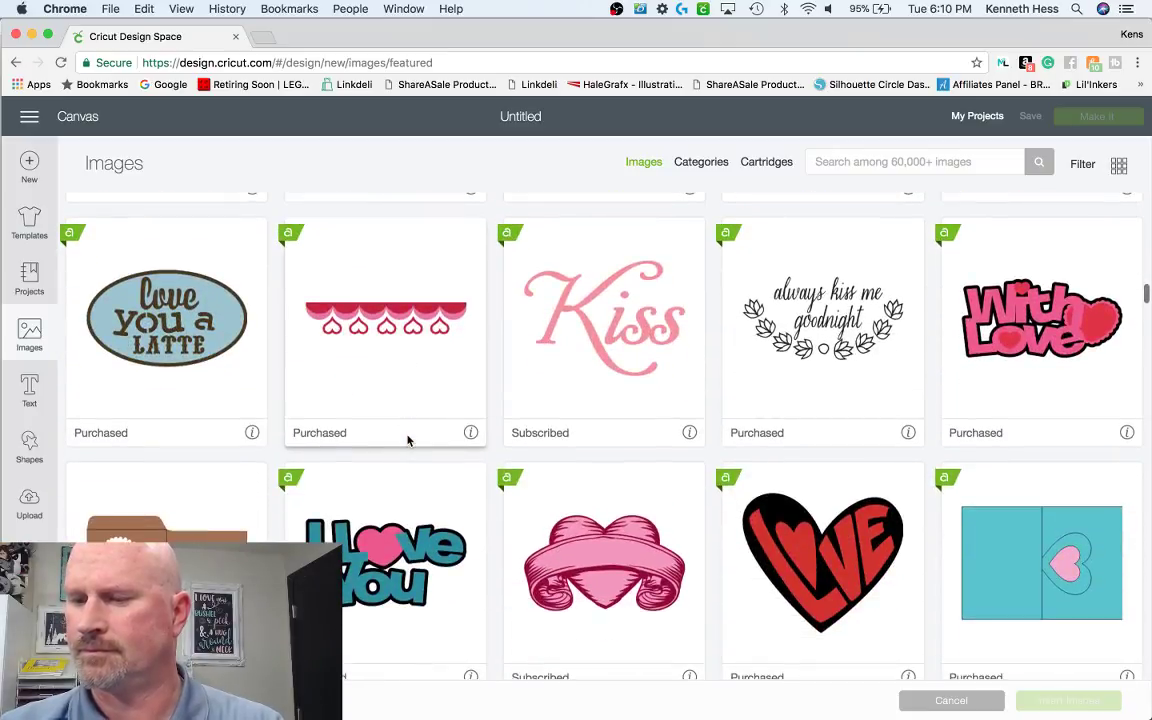
pyautogui.scroll(-10, 408, 440)
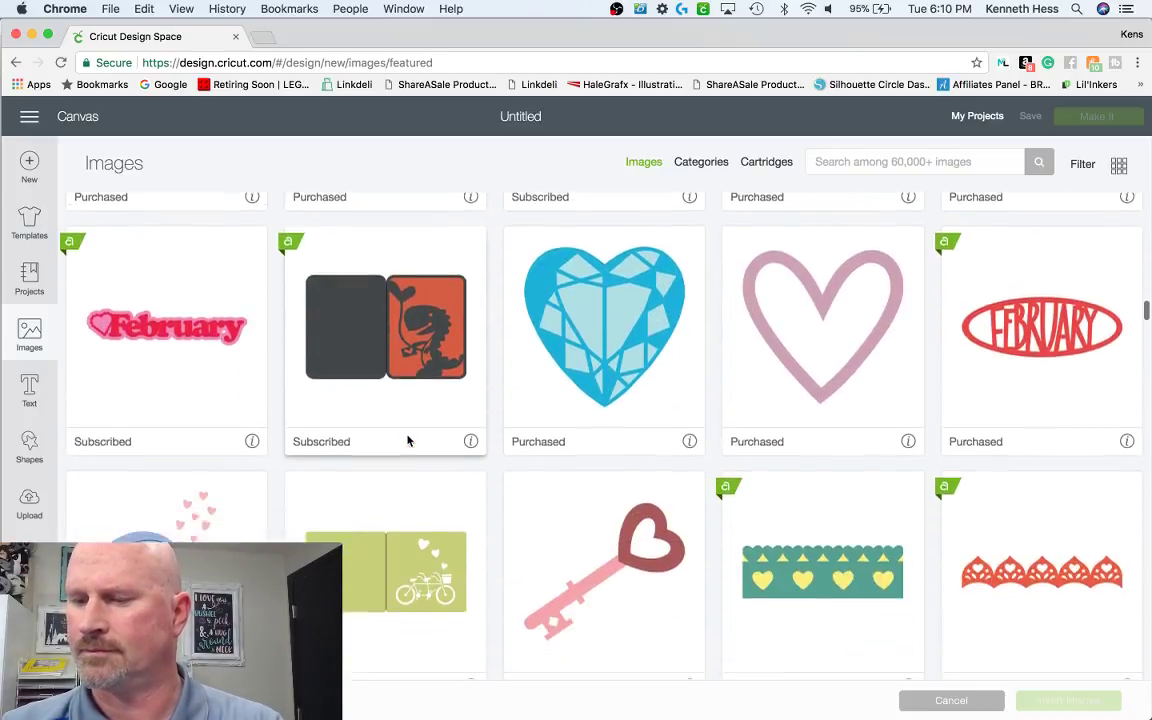
pyautogui.scroll(20, 408, 440)
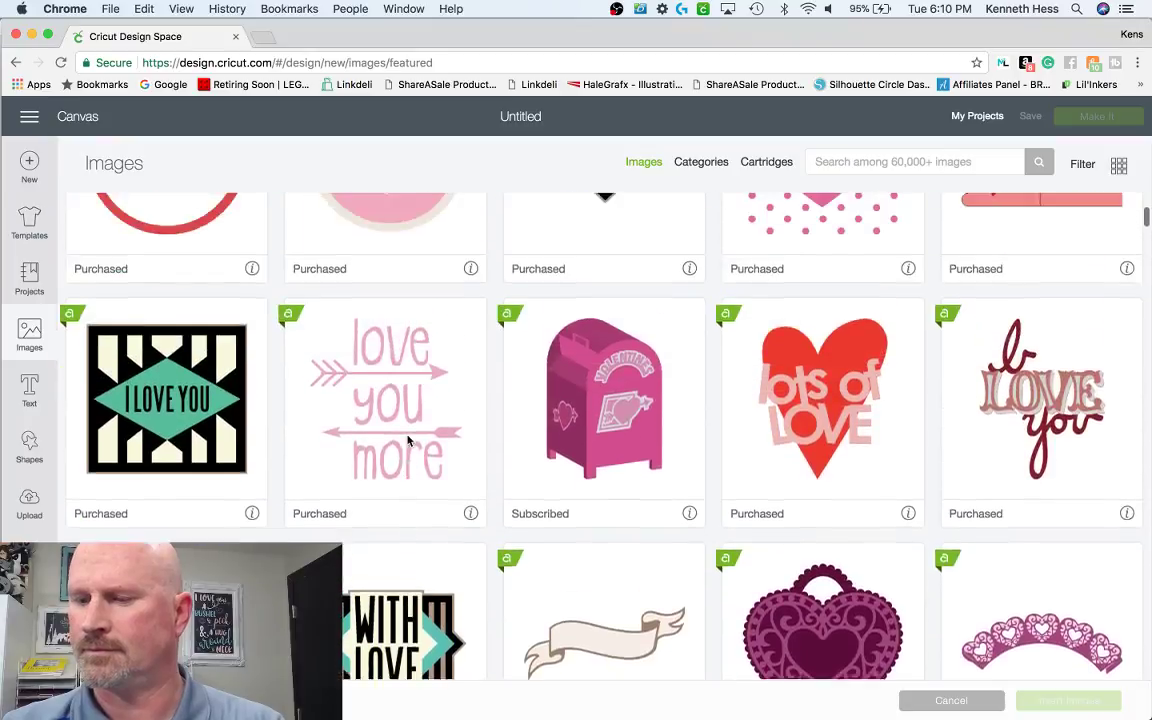
pyautogui.scroll(2, 408, 440)
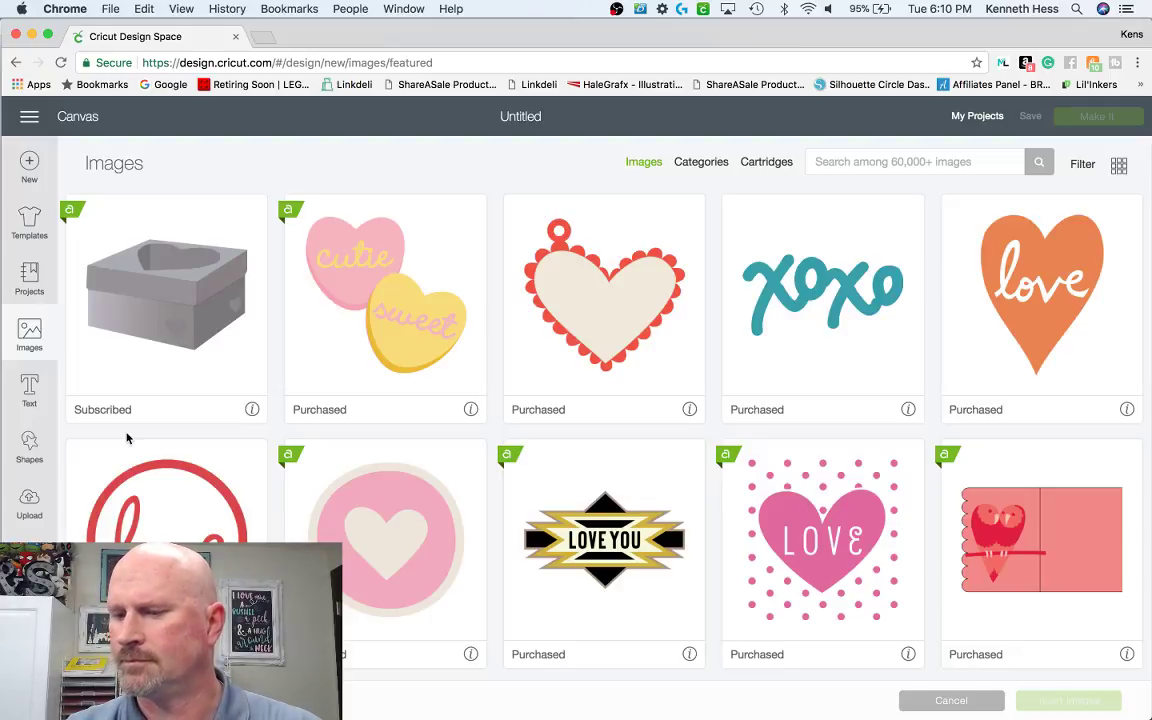
# - Open cricut.com in a new browser tab and review the Cricut Access membership plans in its shop
pyautogui.click(262, 36)
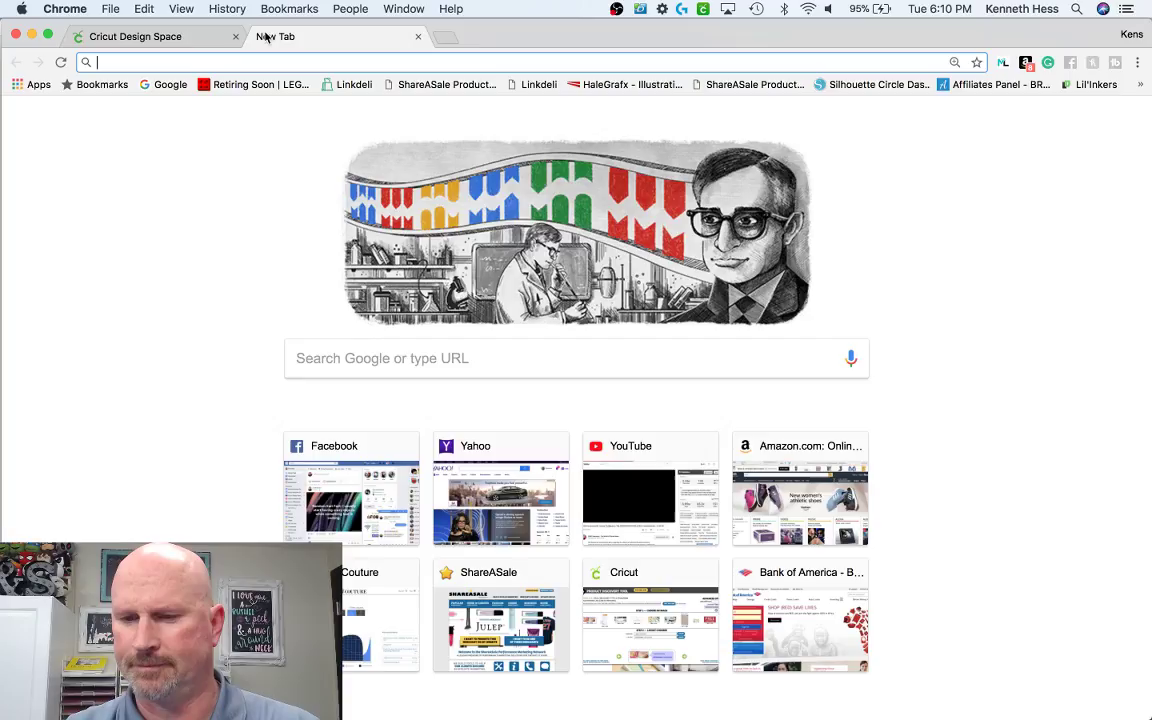
pyautogui.write('cricut.com')
pyautogui.press('Return')
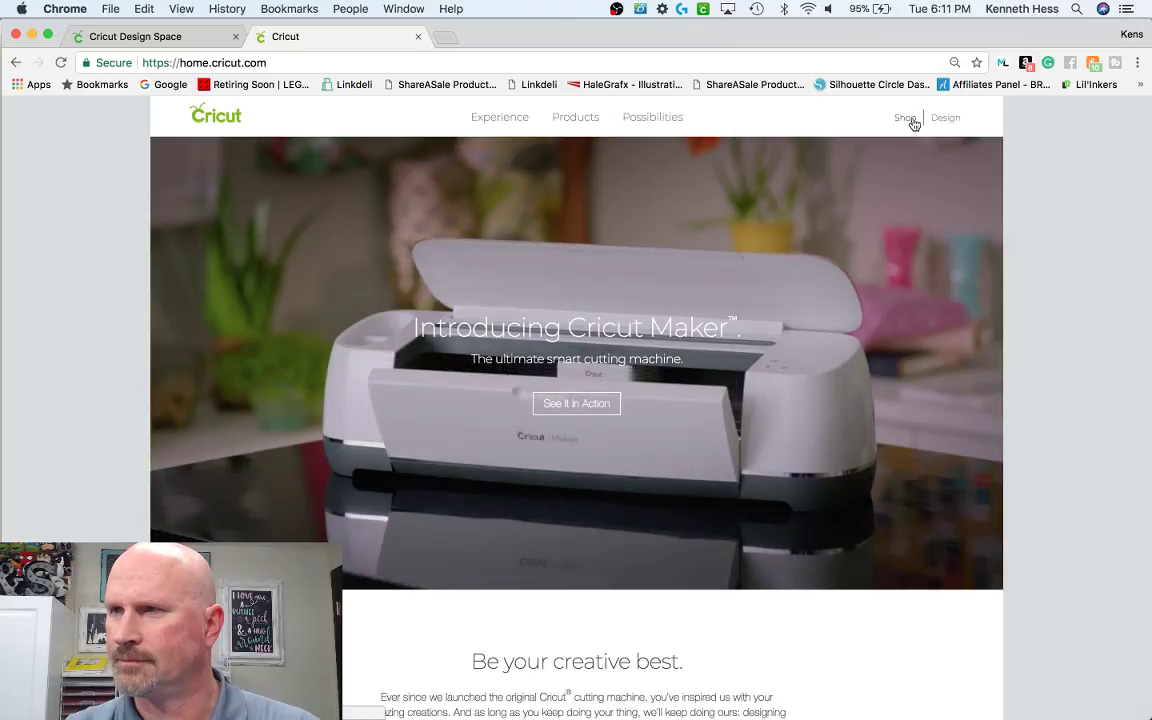
pyautogui.click(906, 119)
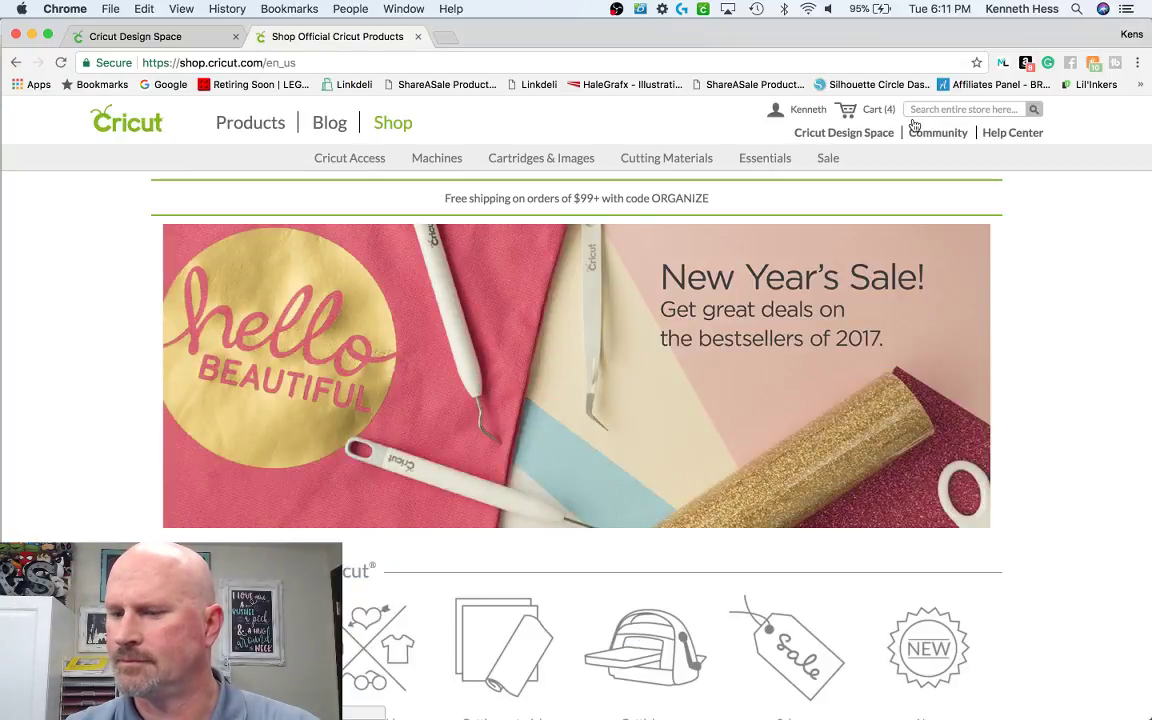
pyautogui.click(339, 162)
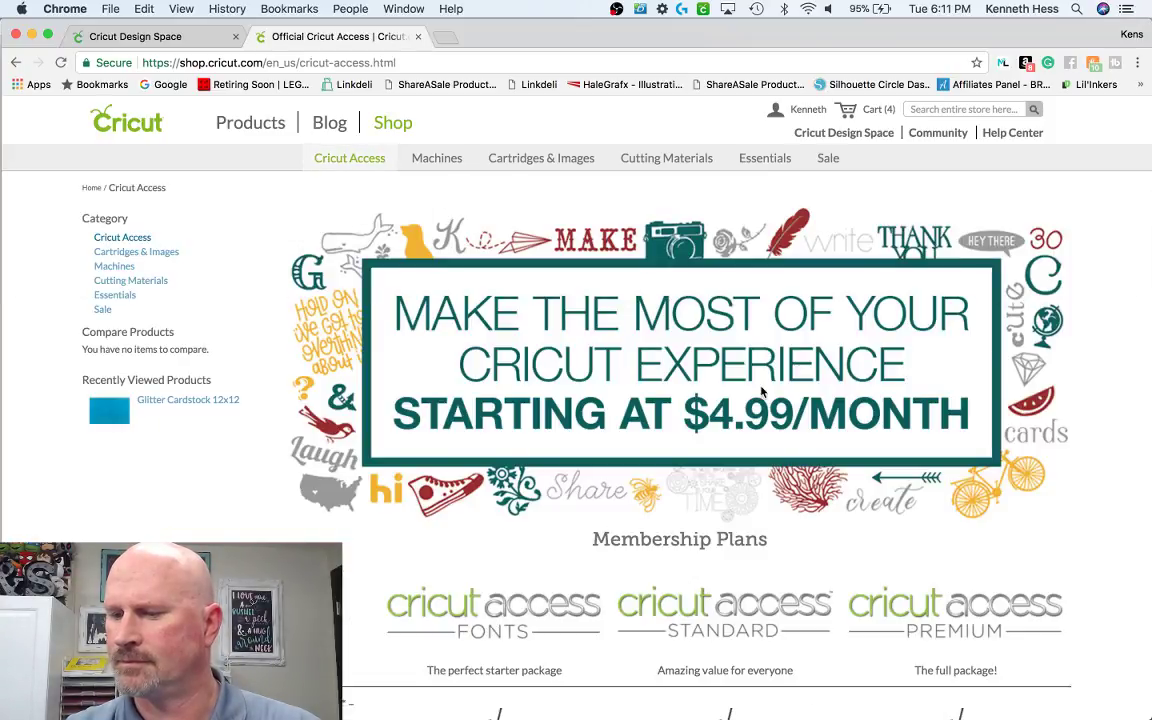
pyautogui.scroll(-7, 761, 392)
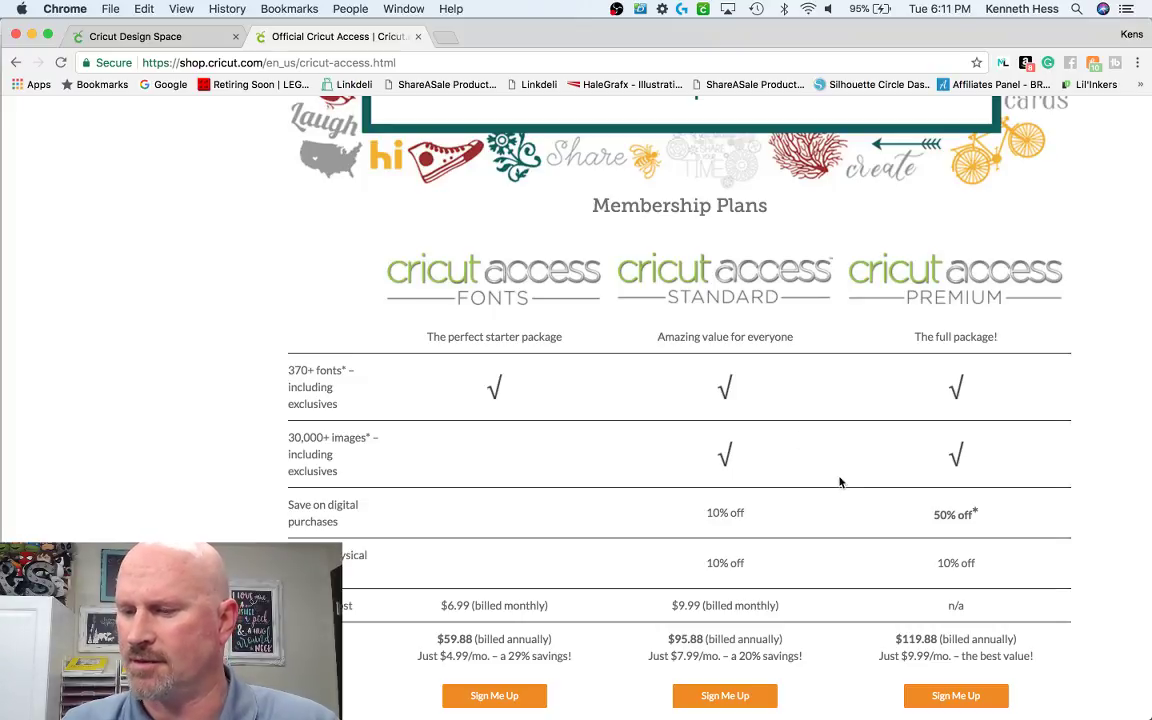
pyautogui.scroll(-1, 840, 482)
pyautogui.scroll(-1, 841, 484)
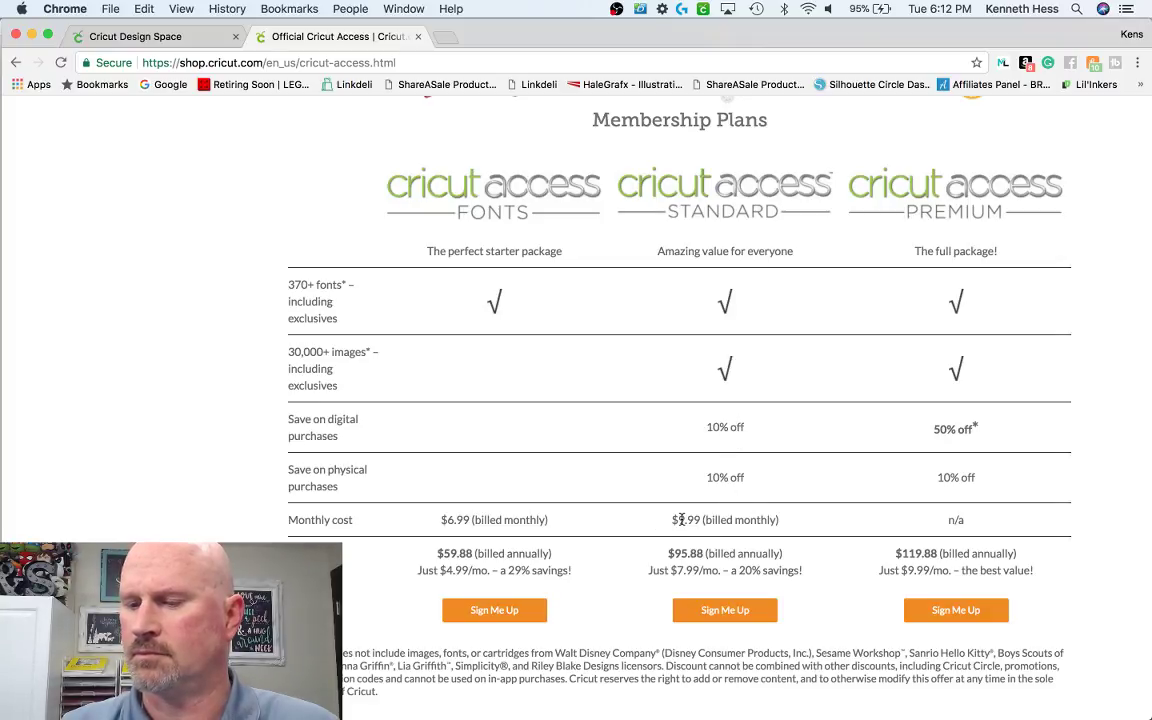
# - Switch back to the Cricut Design Space tab and look over the featured images for Cricut Access marks
pyautogui.click(159, 36)
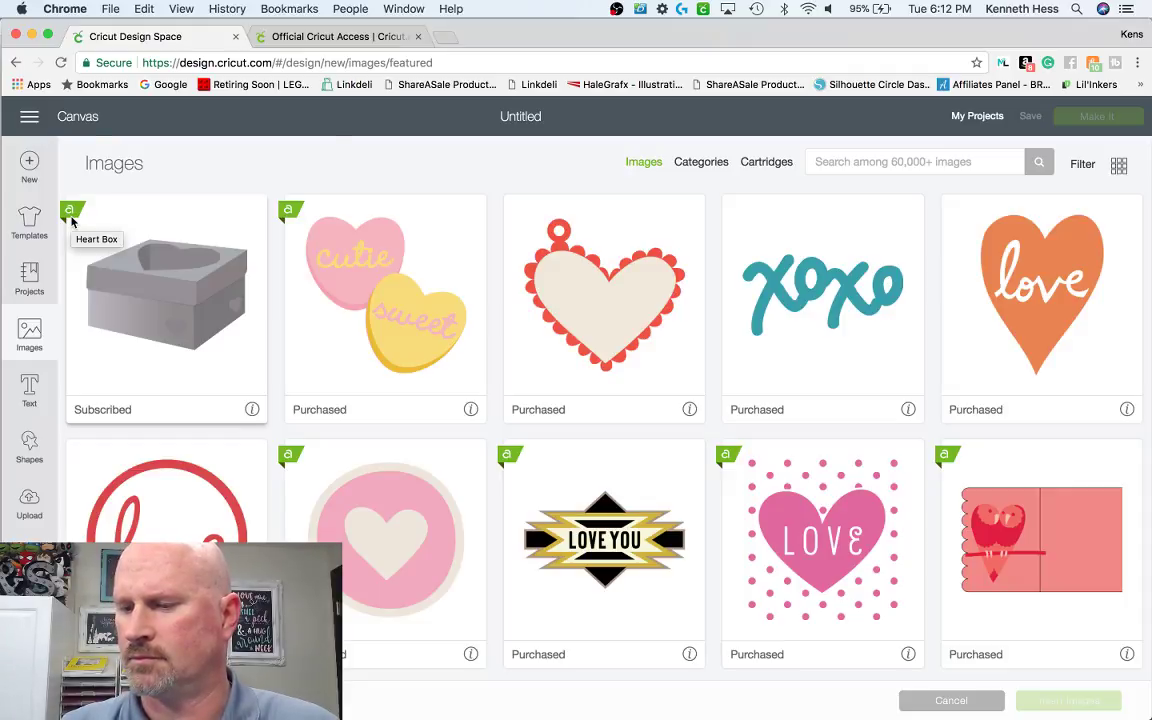
pyautogui.scroll(-1, 627, 322)
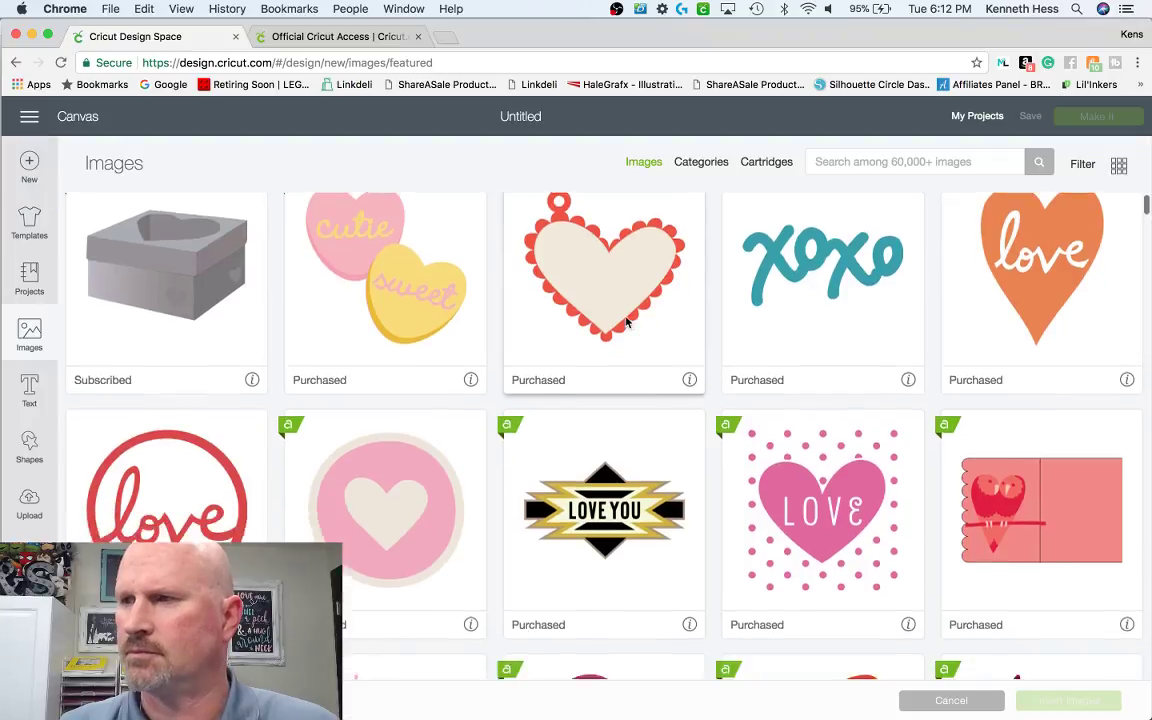
pyautogui.scroll(-10, 627, 322)
pyautogui.scroll(9, 626, 322)
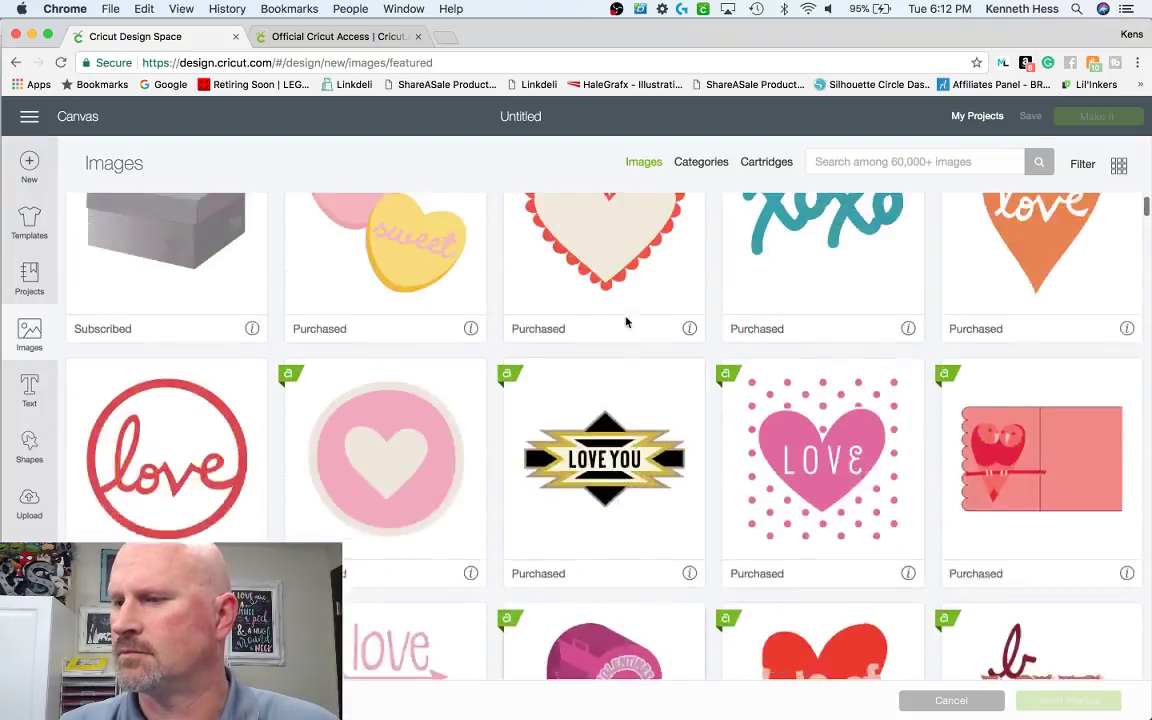
pyautogui.scroll(3, 626, 322)
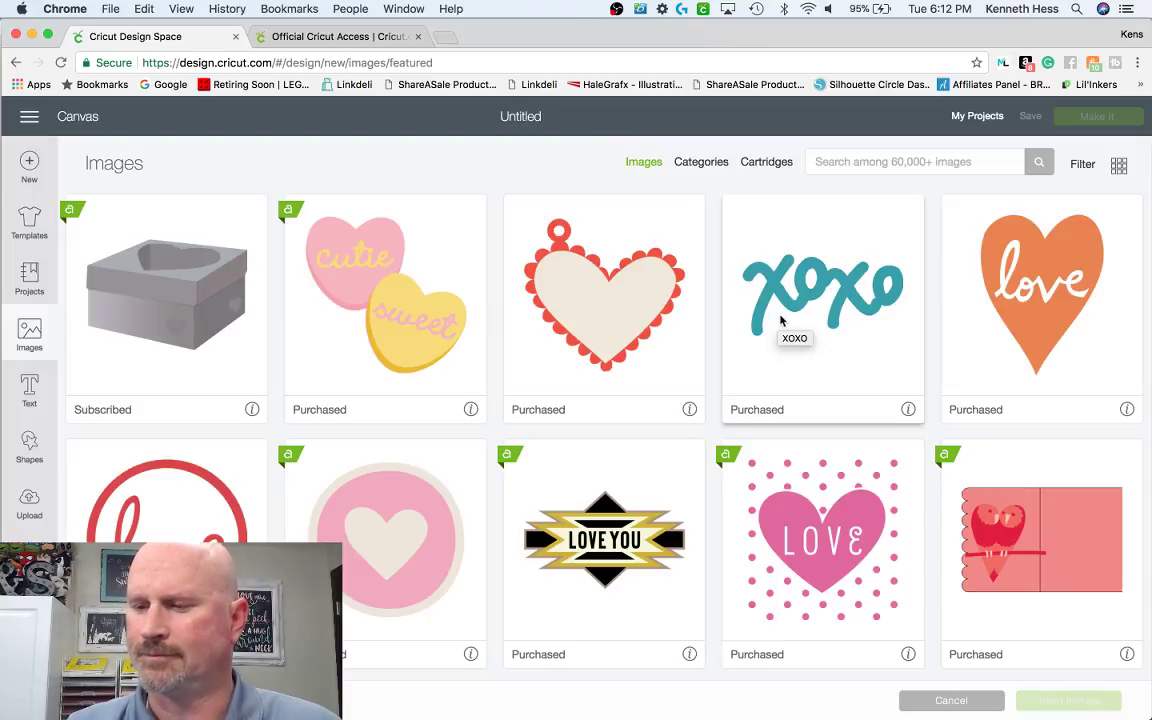
# - Show the image library by categories and look through the featured and themed categories
pyautogui.click(711, 164)
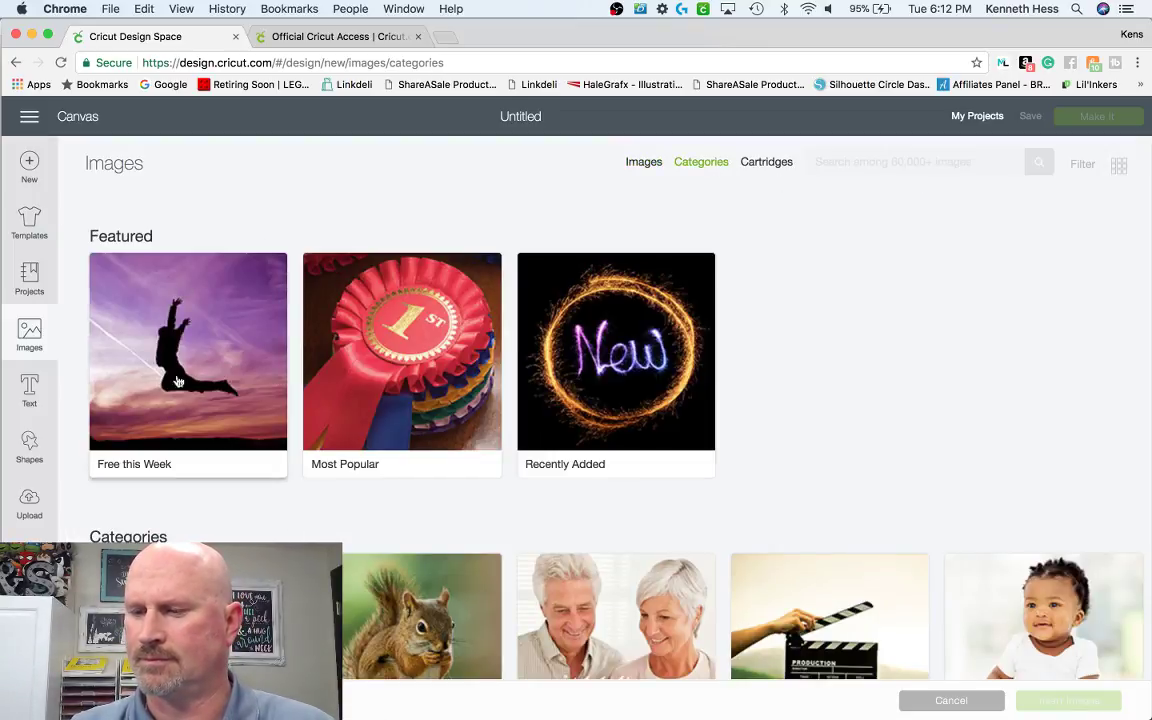
pyautogui.scroll(-1, 421, 397)
pyautogui.scroll(-5, 421, 397)
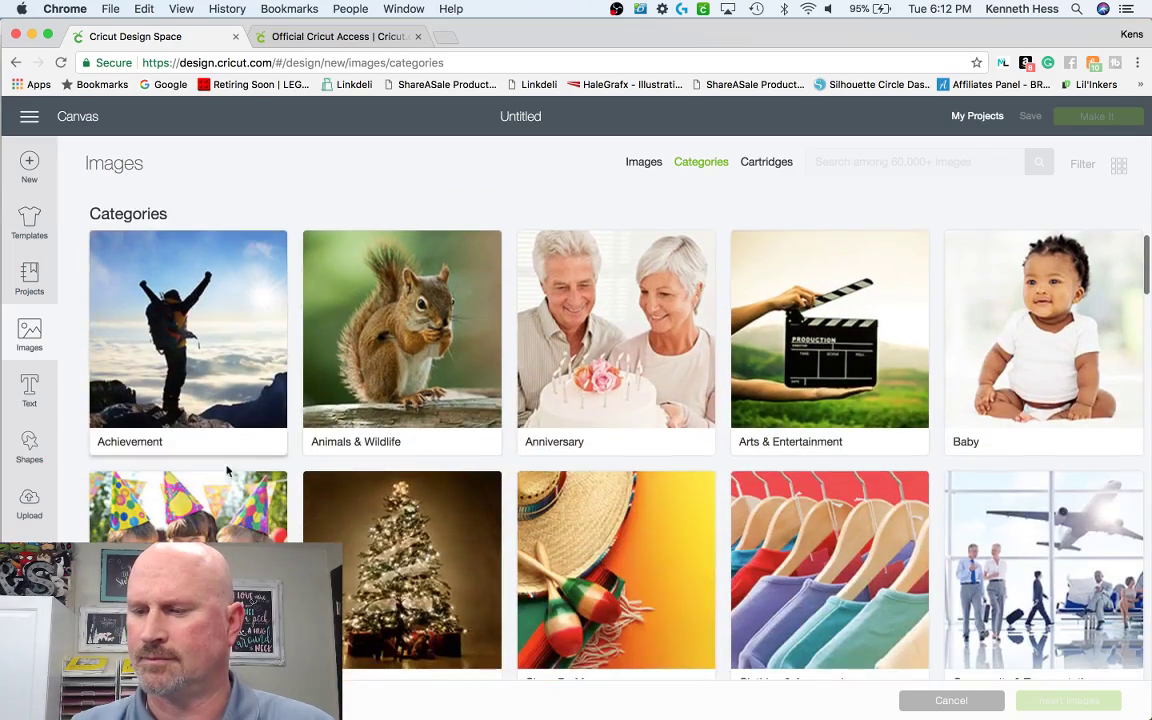
pyautogui.scroll(-3, 639, 500)
pyautogui.scroll(-20, 639, 500)
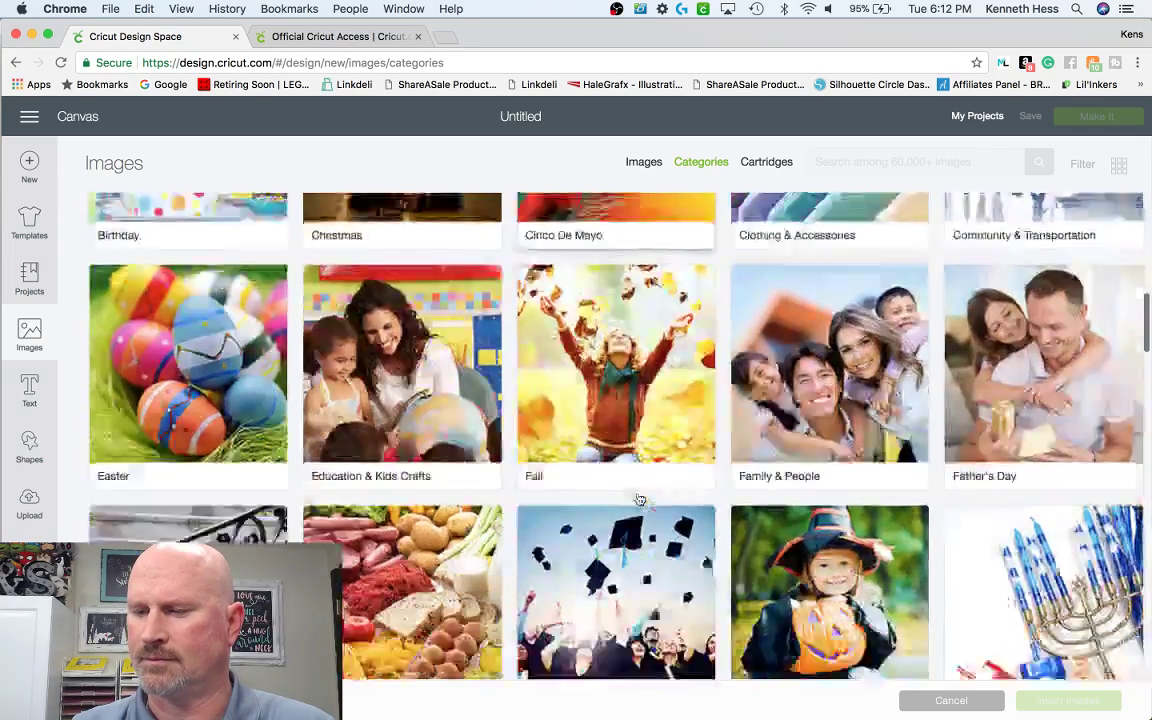
pyautogui.scroll(20, 639, 500)
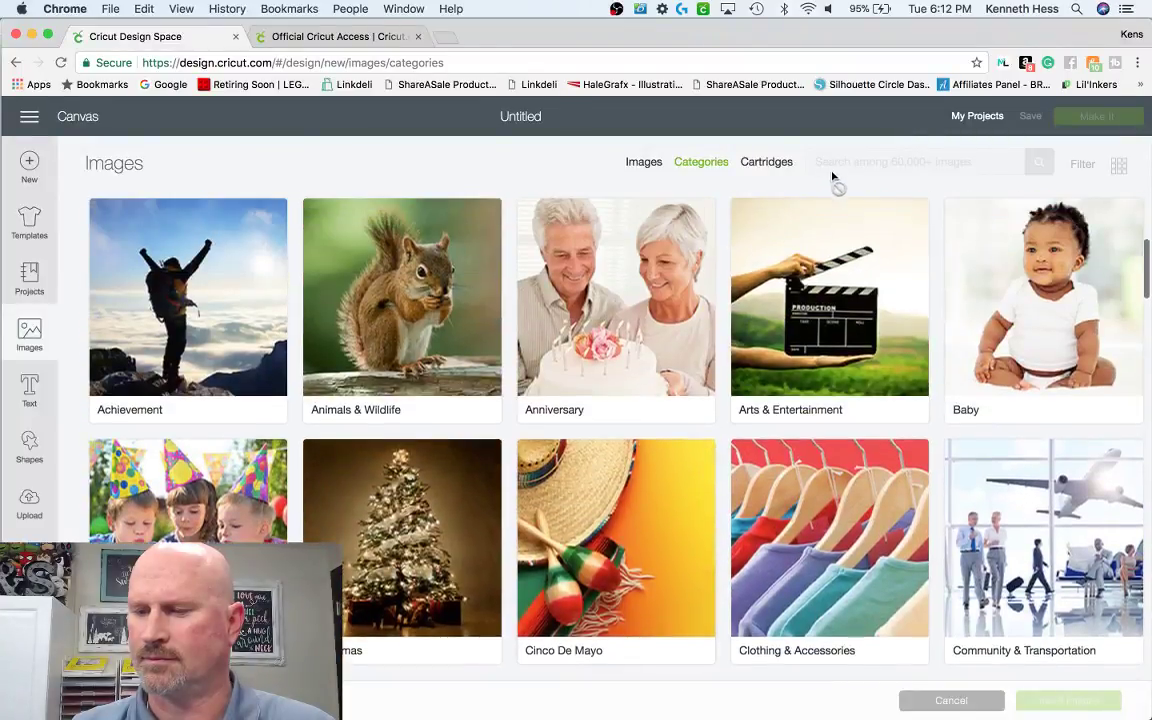
# - Show the image library by cartridges and look through the list of cartridge image sets
pyautogui.click(765, 163)
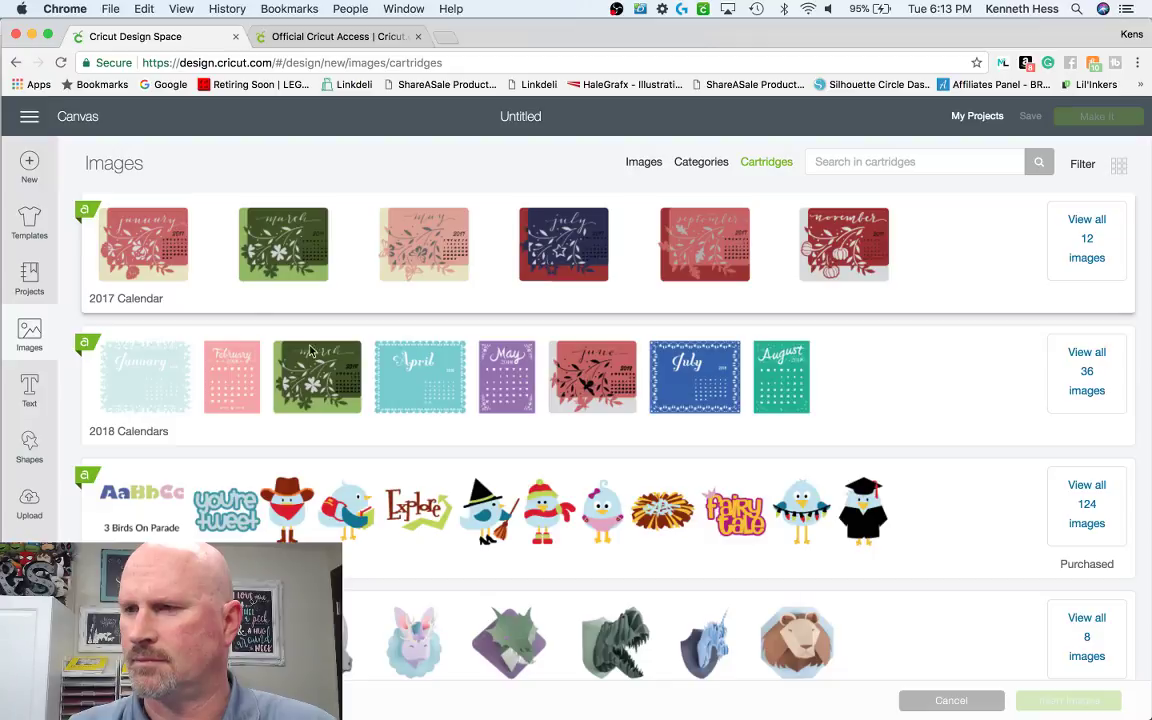
pyautogui.scroll(-3, 375, 411)
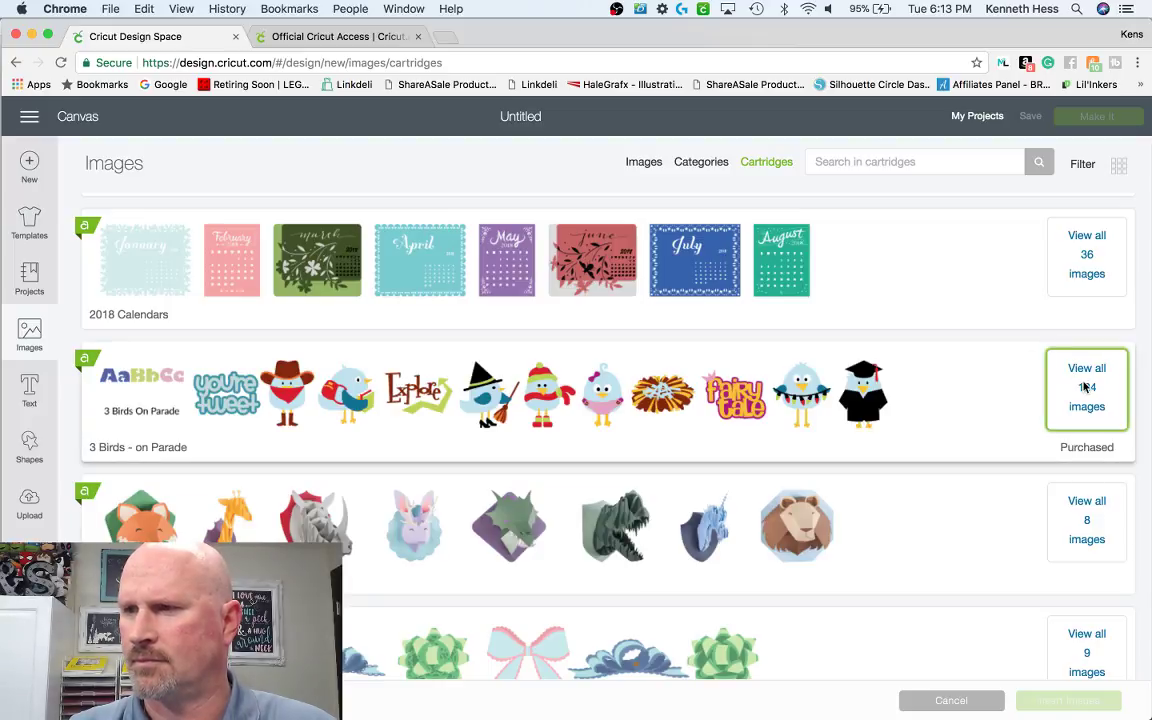
pyautogui.scroll(-10, 1085, 387)
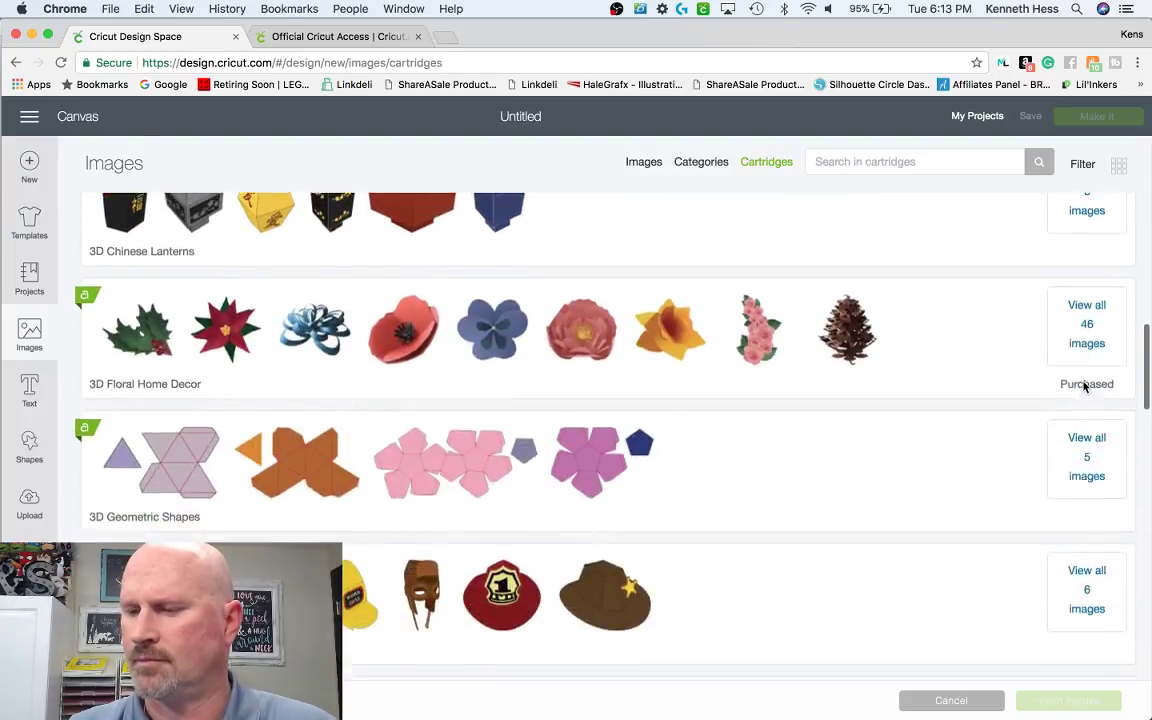
pyautogui.scroll(-4, 1085, 387)
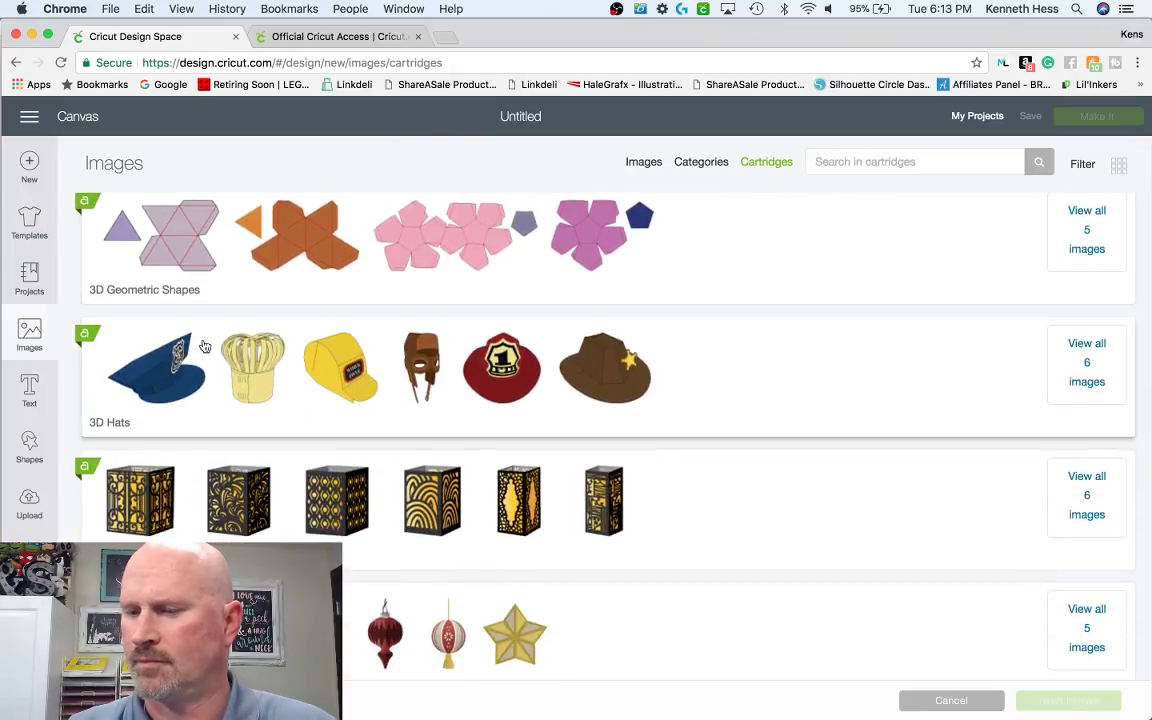
pyautogui.scroll(-11, 823, 429)
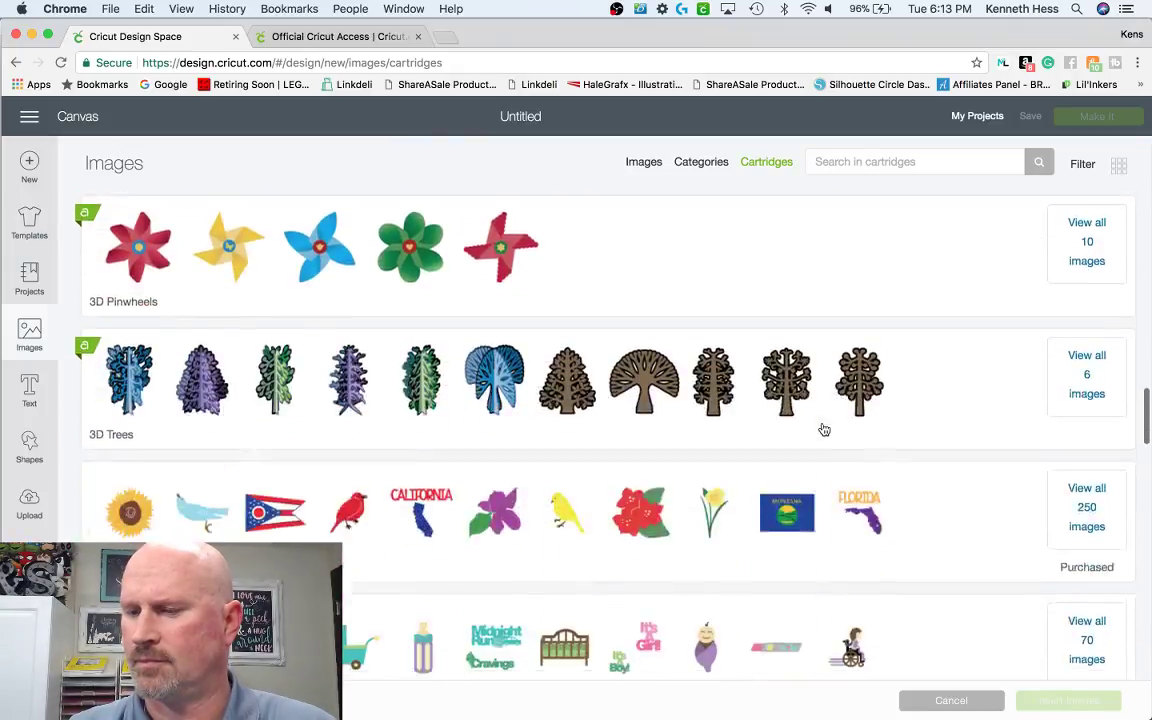
pyautogui.scroll(-10, 823, 429)
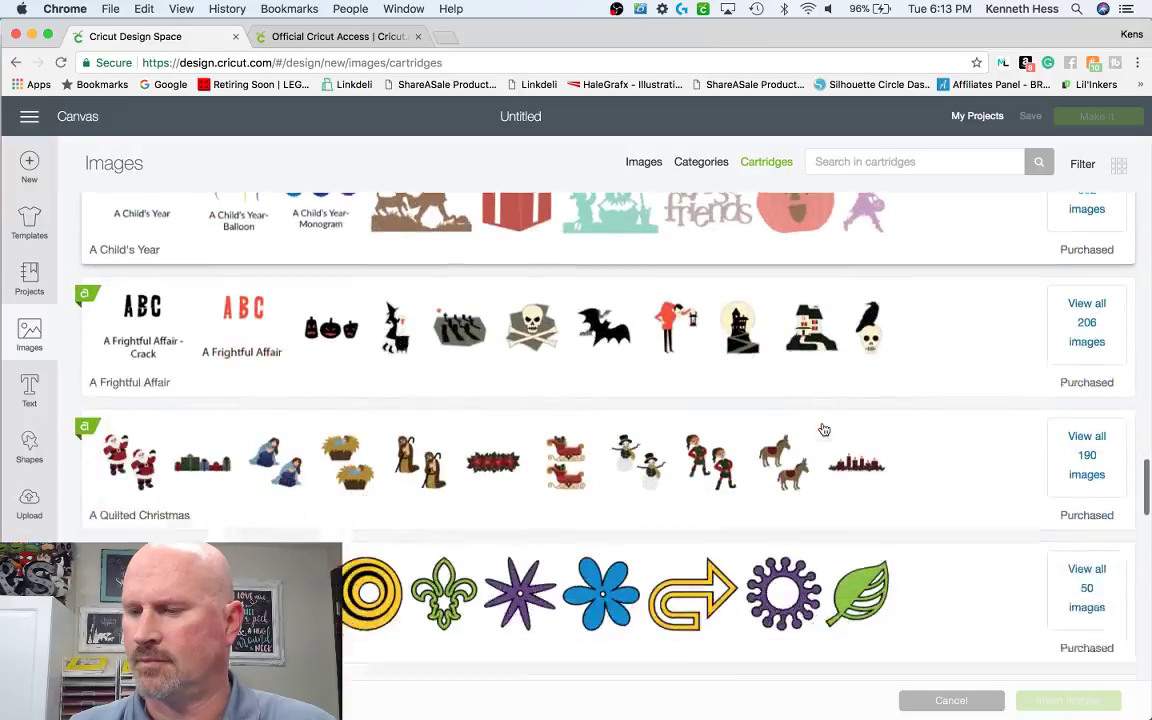
# - Examine the alphabetical cartridge list from A Child's Year to the Anna's sets, comparing purchased, free, priced and Cricut Access-marked cartridges
pyautogui.scroll(-10, 823, 429)
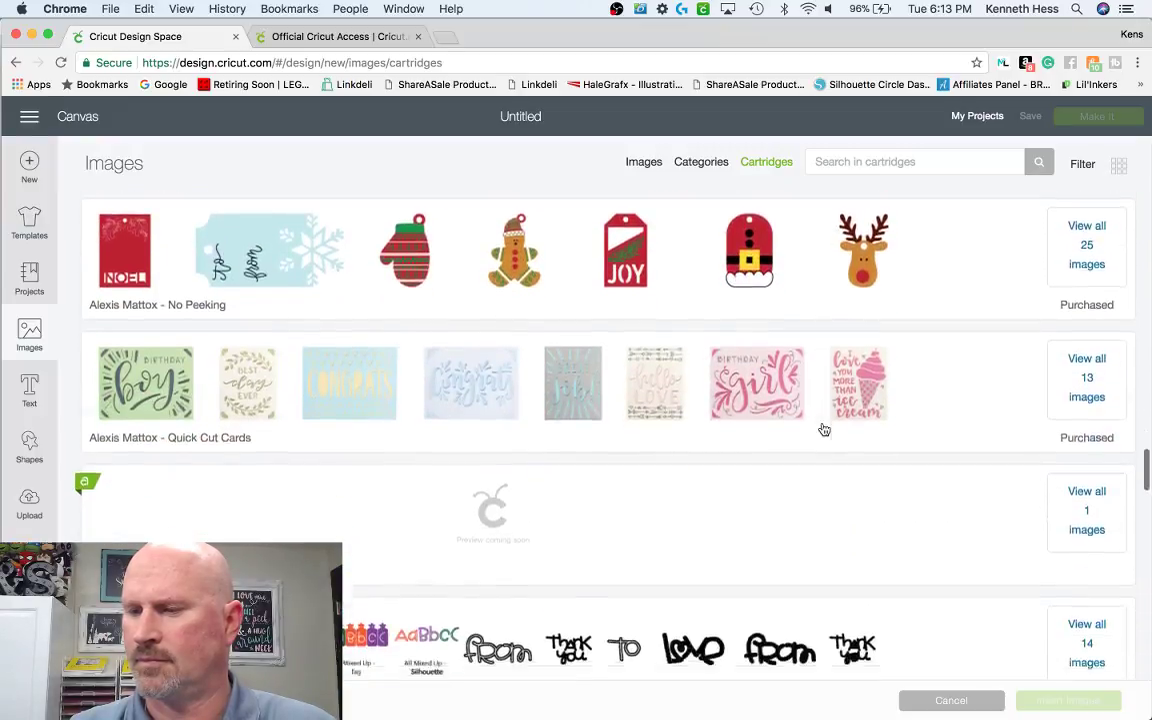
pyautogui.scroll(-7, 823, 429)
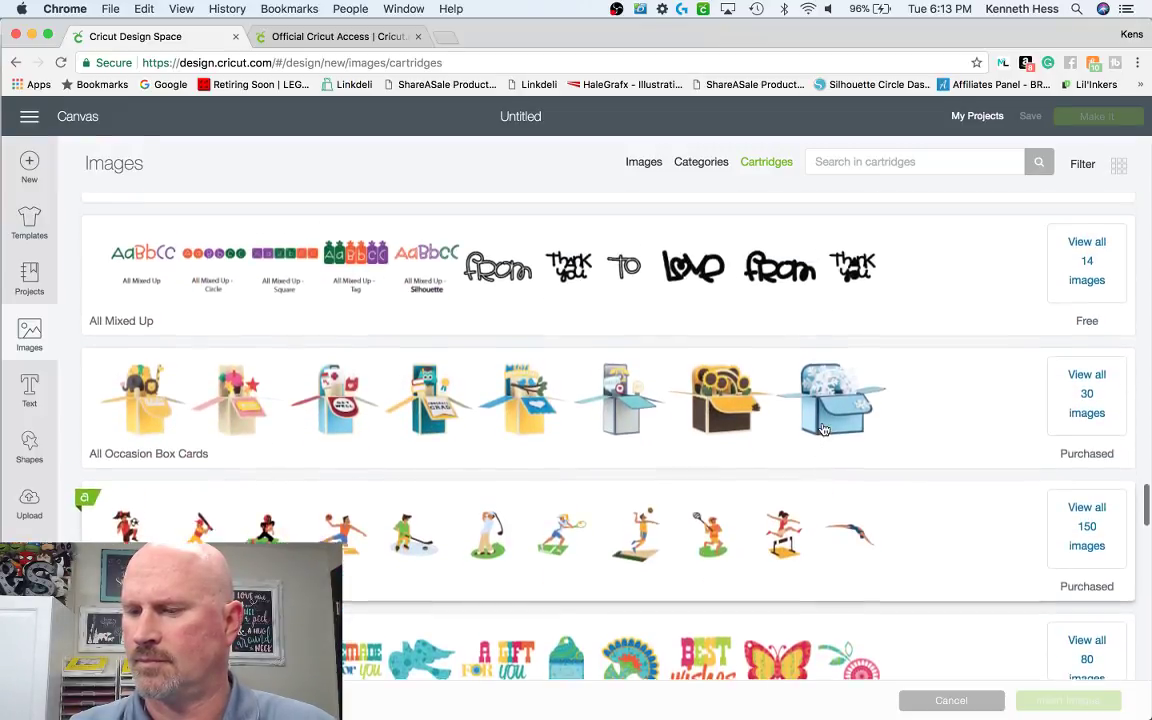
pyautogui.scroll(1, 823, 429)
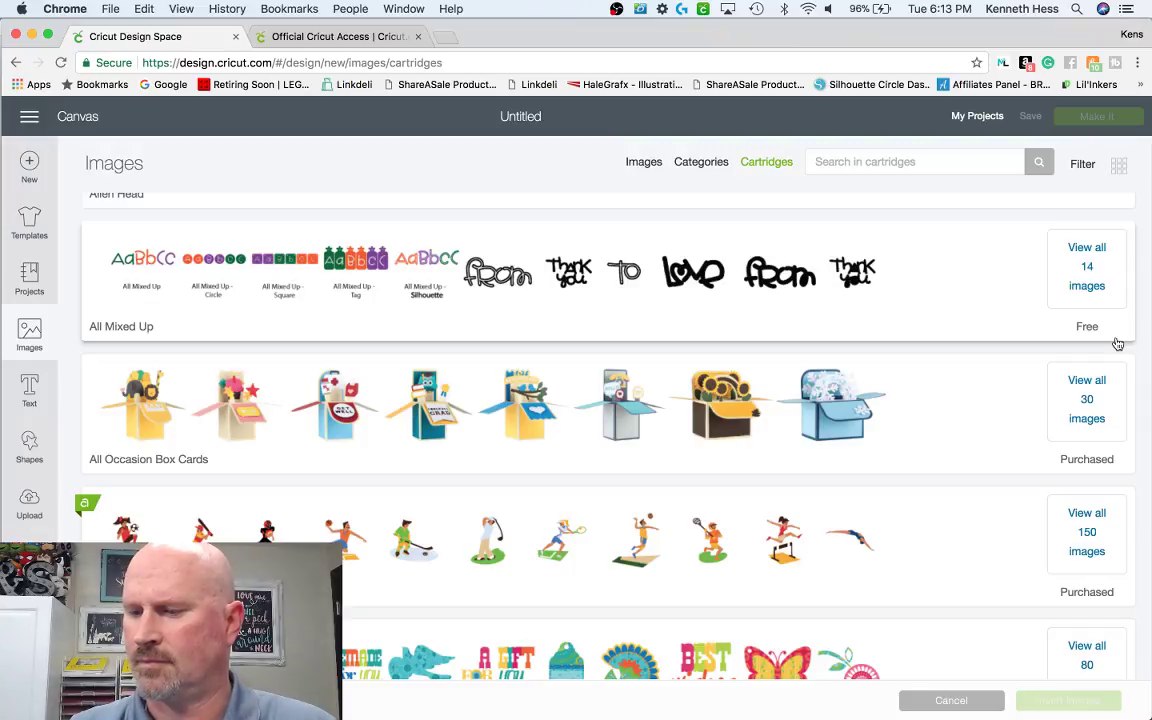
pyautogui.scroll(-10, 1118, 344)
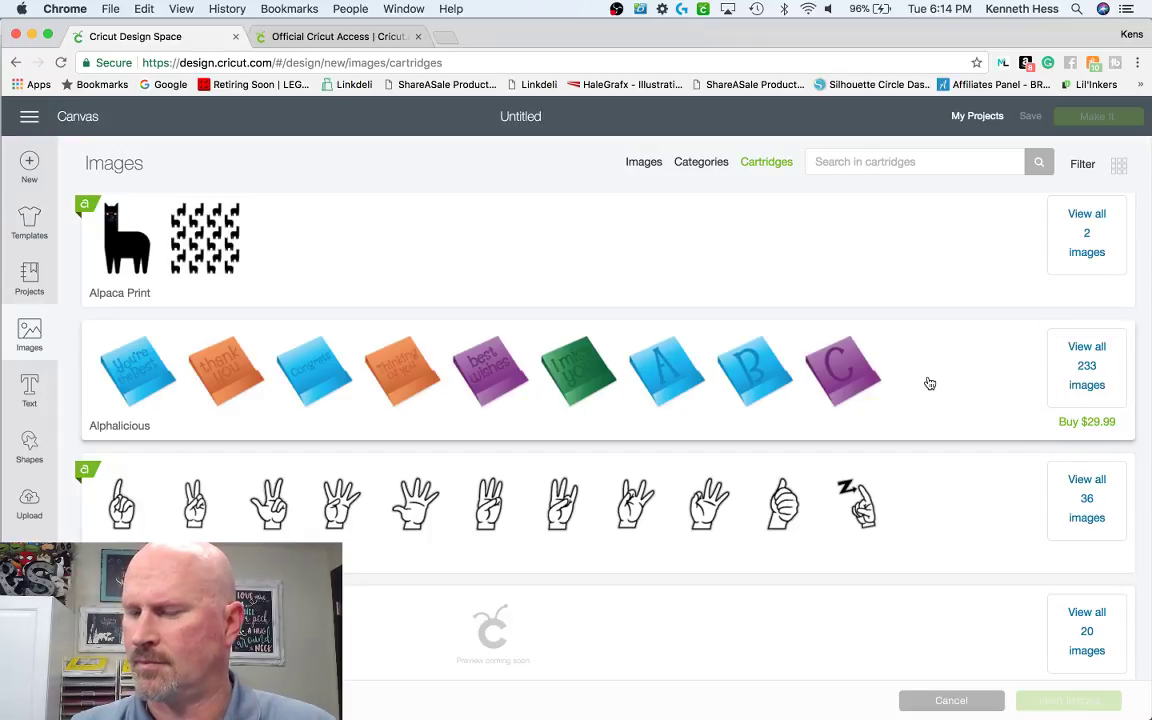
pyautogui.scroll(-5, 929, 383)
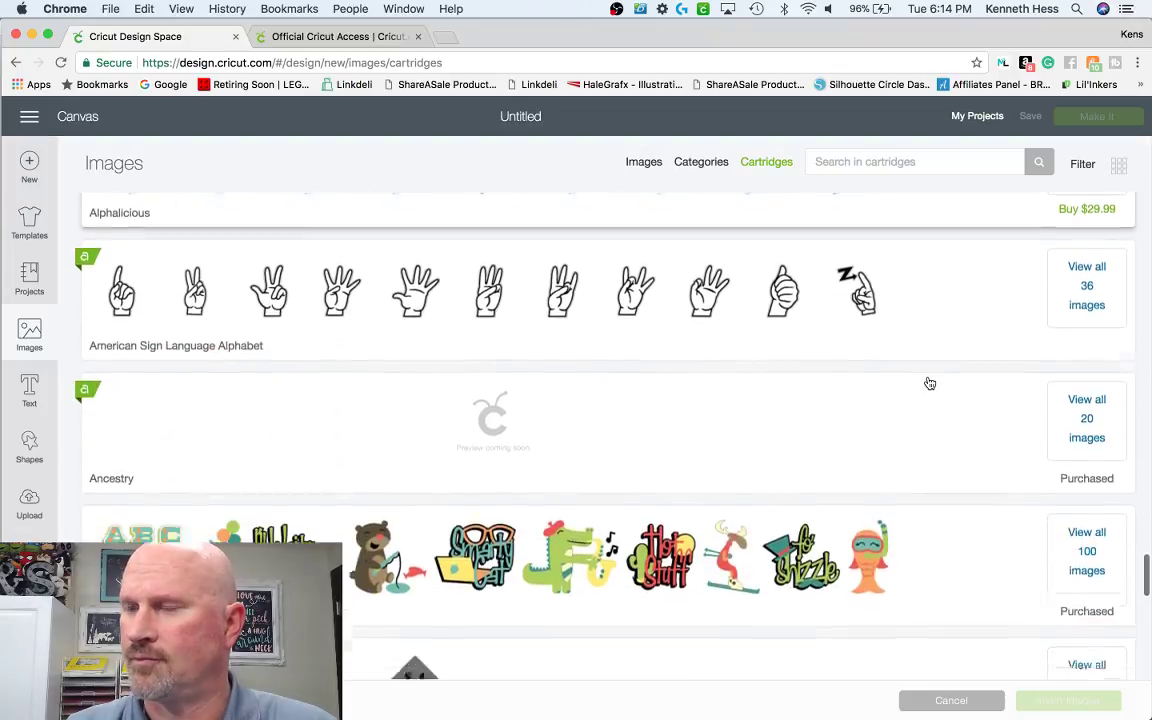
pyautogui.scroll(-5, 929, 383)
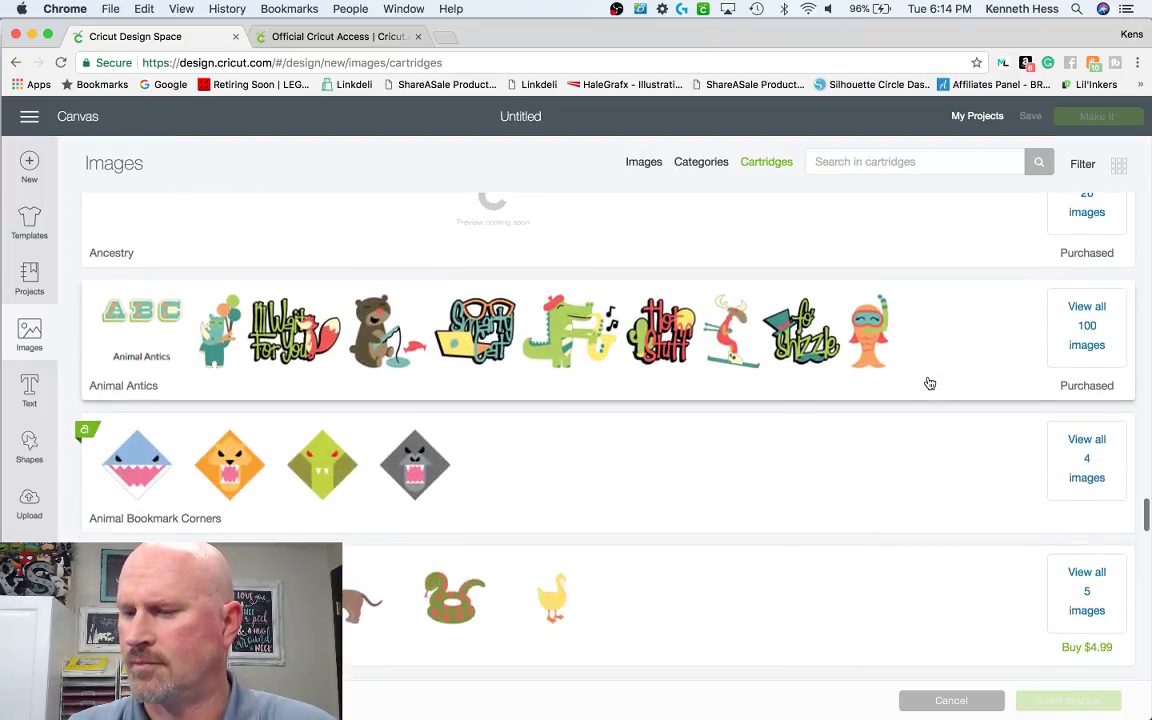
pyautogui.scroll(-10, 929, 383)
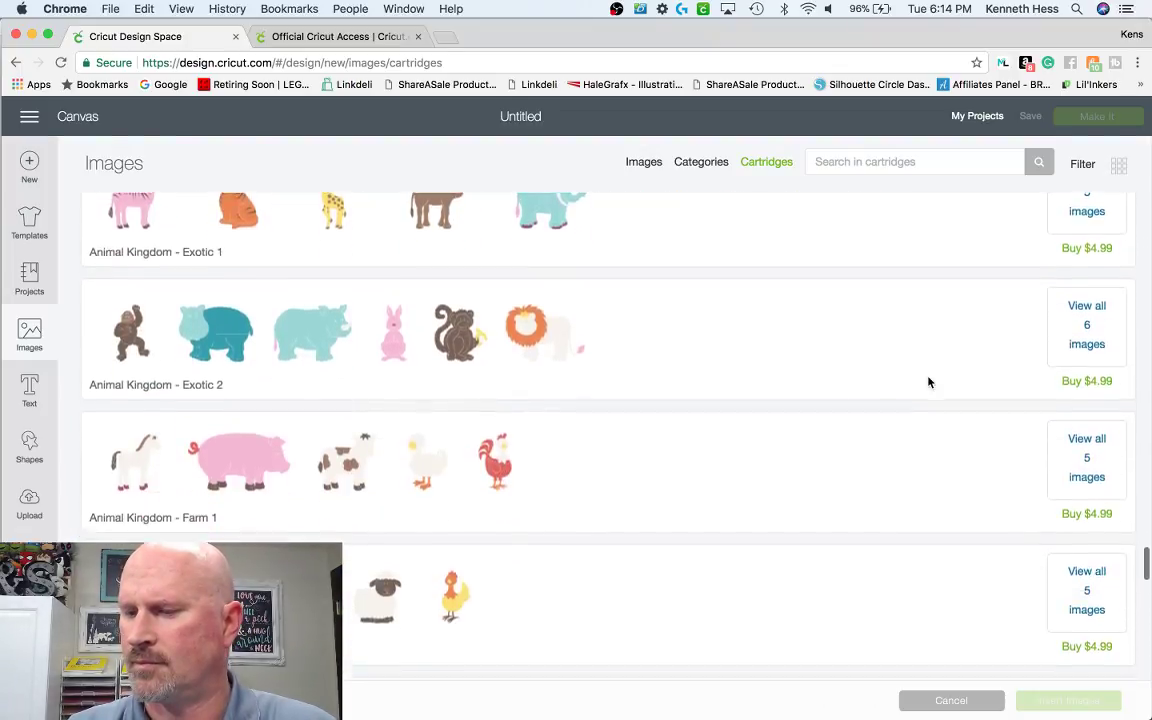
pyautogui.scroll(-9, 929, 383)
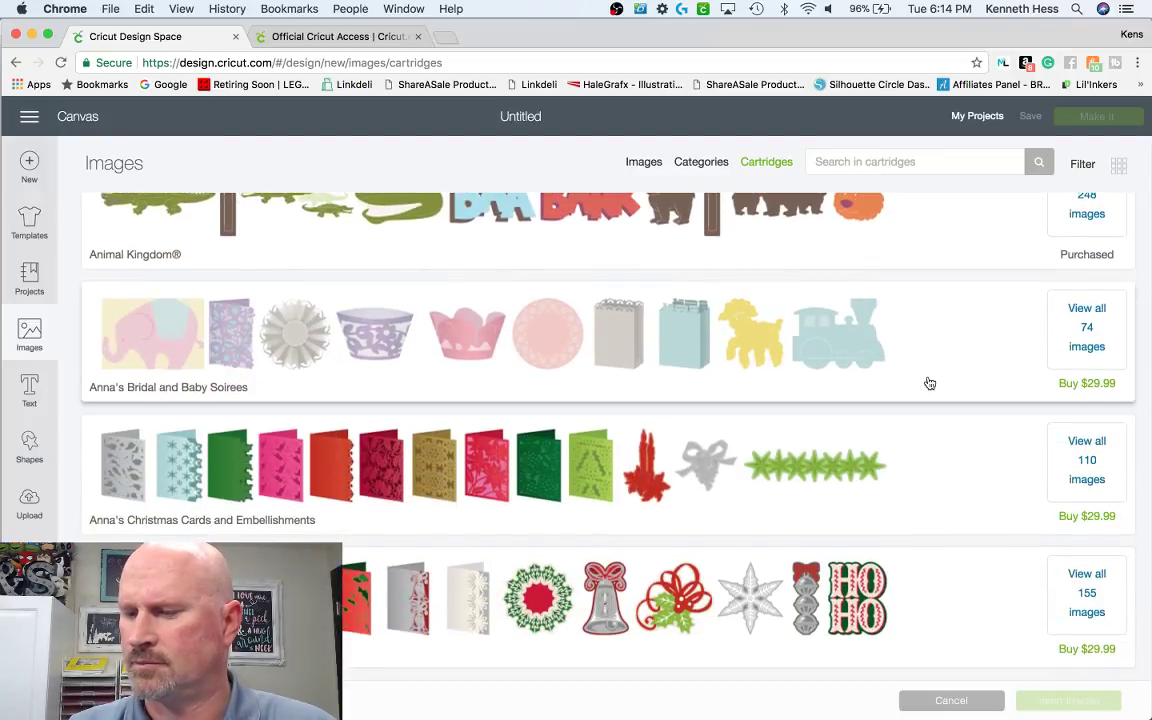
pyautogui.scroll(-9, 929, 383)
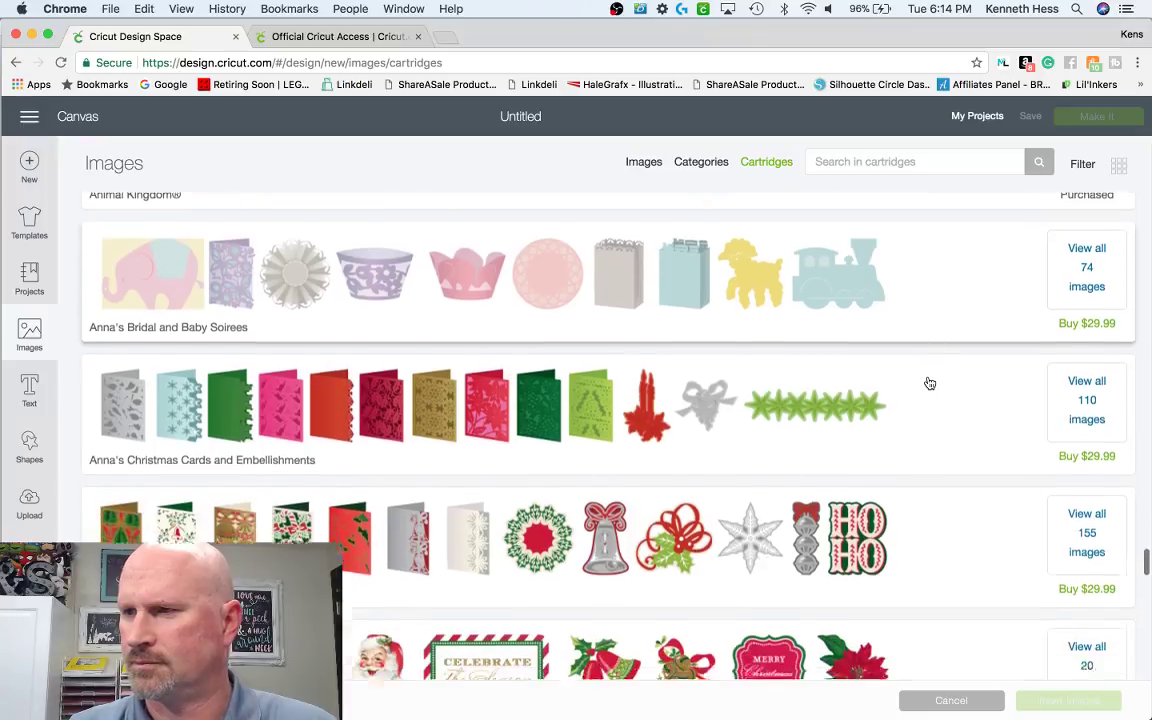
pyautogui.scroll(-10, 929, 383)
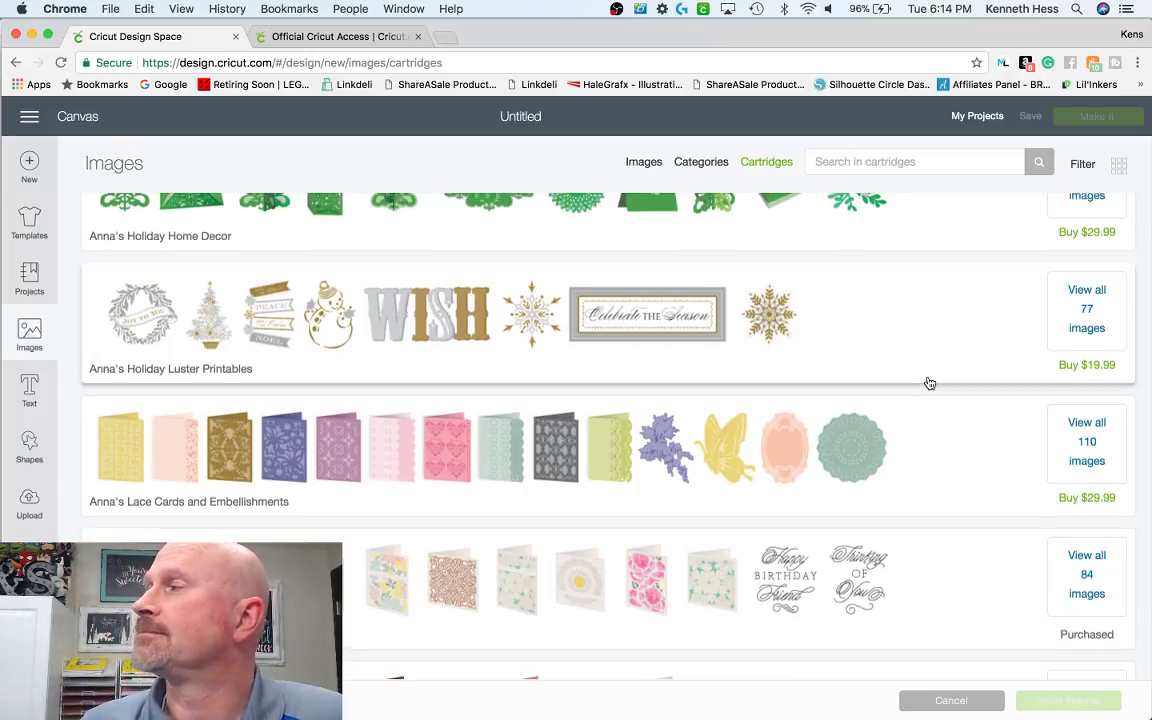
pyautogui.scroll(10, 929, 383)
pyautogui.scroll(10, 929, 383)
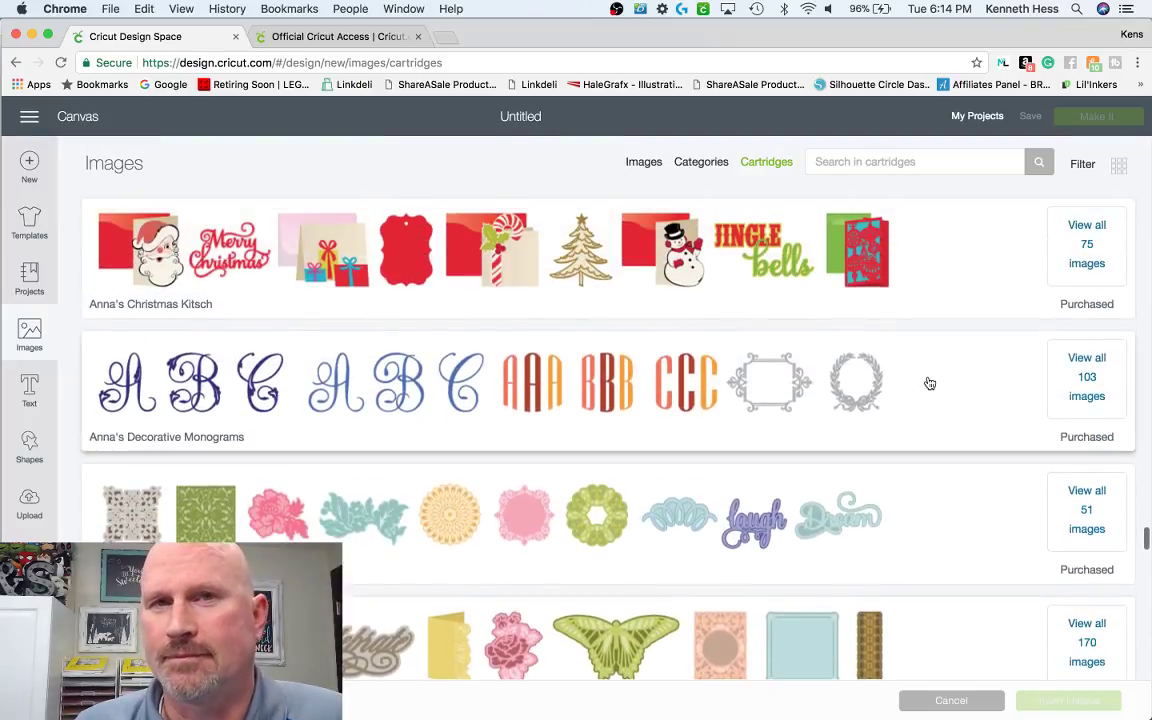
pyautogui.scroll(10, 929, 383)
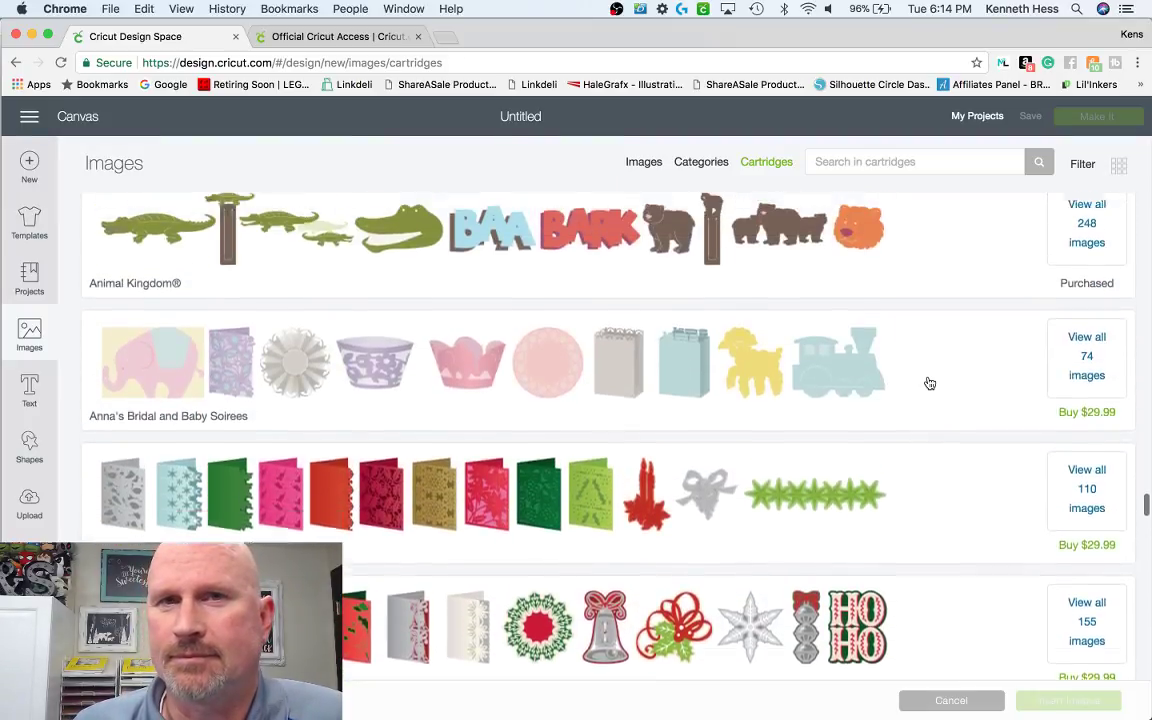
pyautogui.scroll(2, 929, 383)
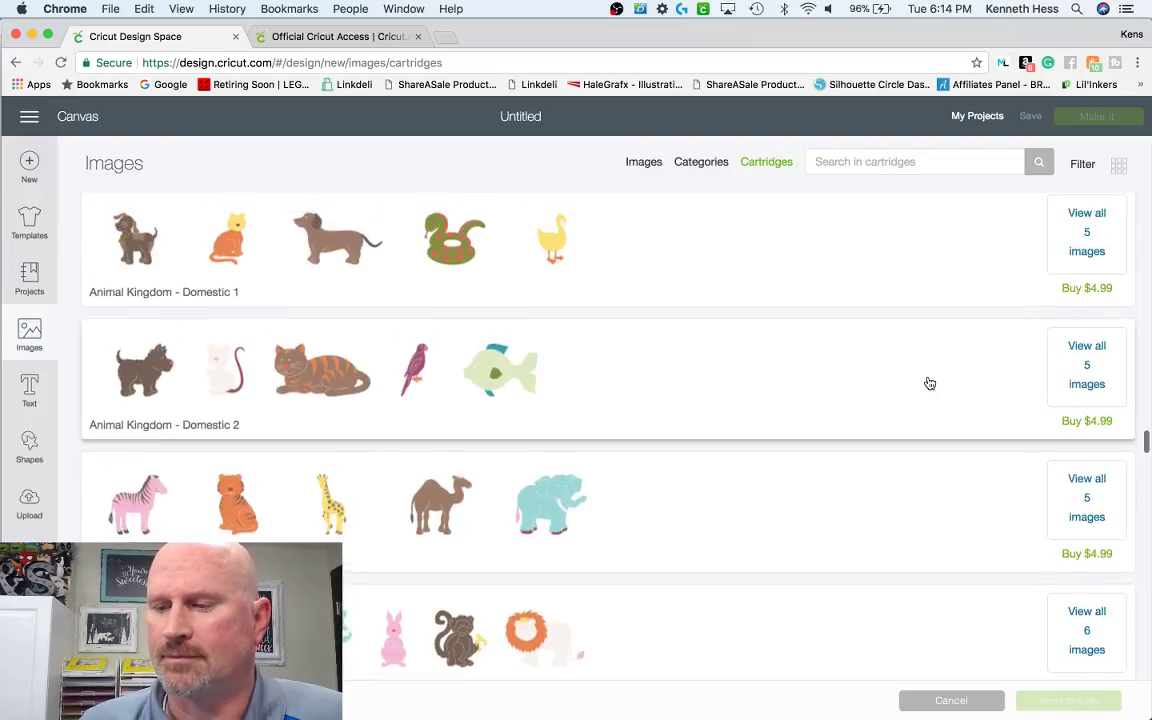
pyautogui.scroll(-15, 929, 383)
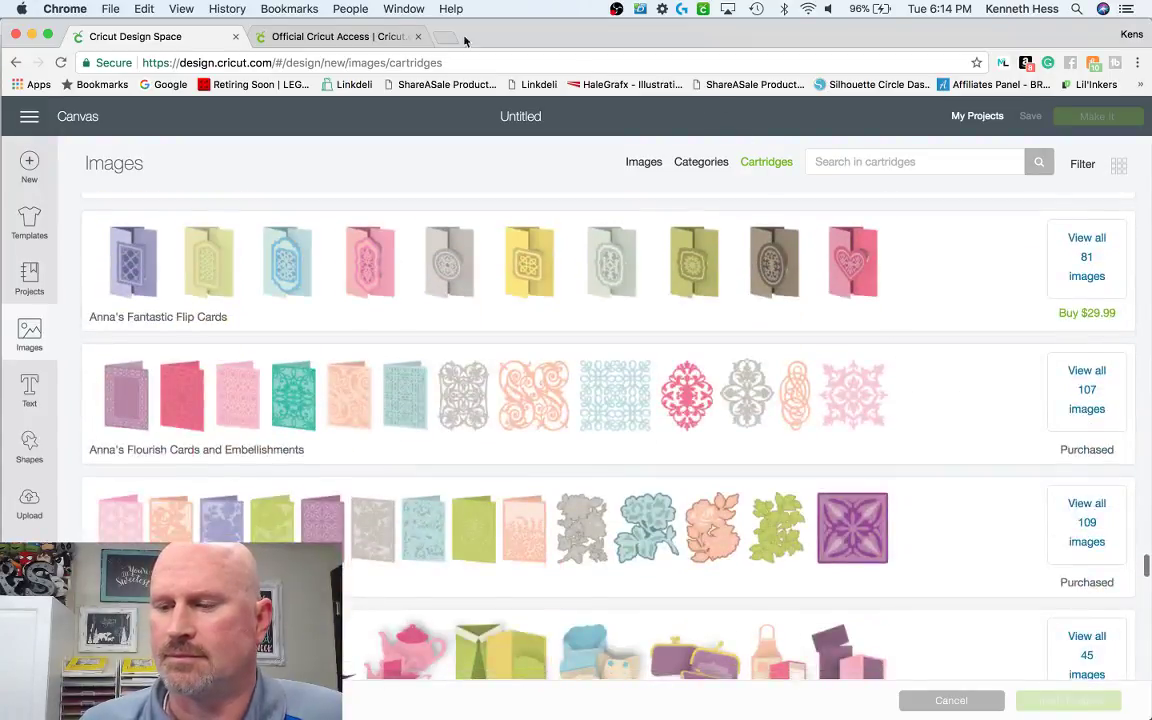
# - Revisit the Cricut Access membership plans in the other browser tab and return to examine the Access-marked cartridges around April Showers and Arrows
pyautogui.click(340, 36)
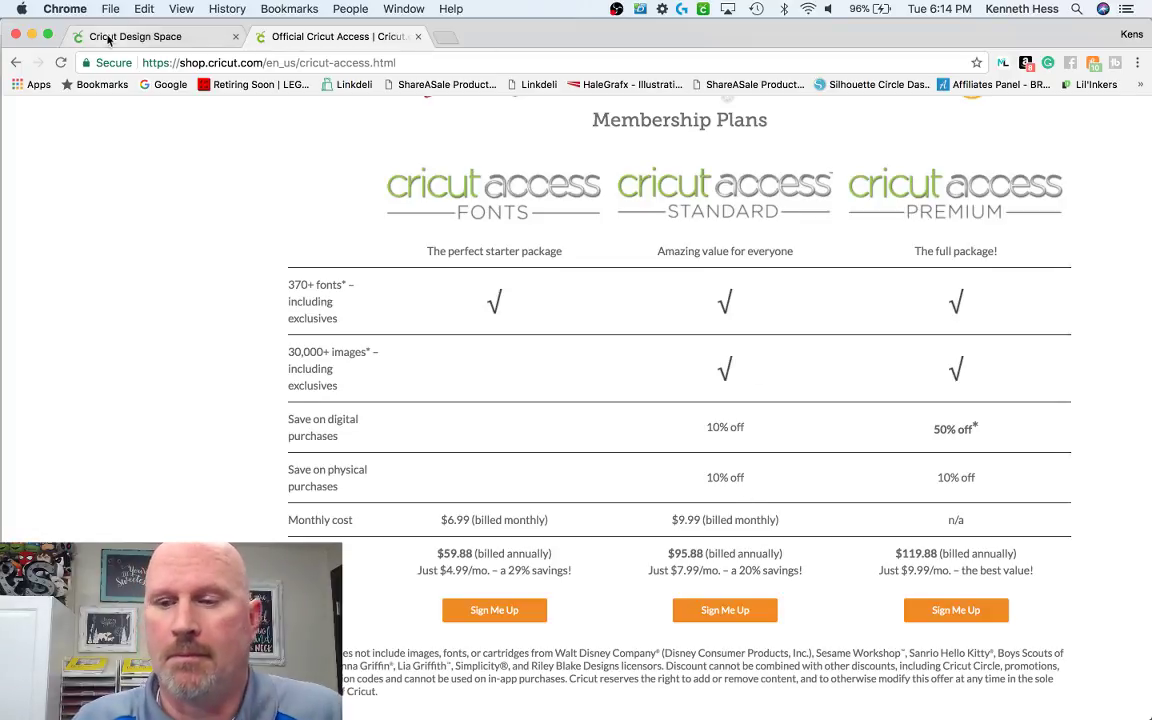
pyautogui.click(150, 36)
pyautogui.scroll(-5, 460, 393)
pyautogui.scroll(-12, 460, 393)
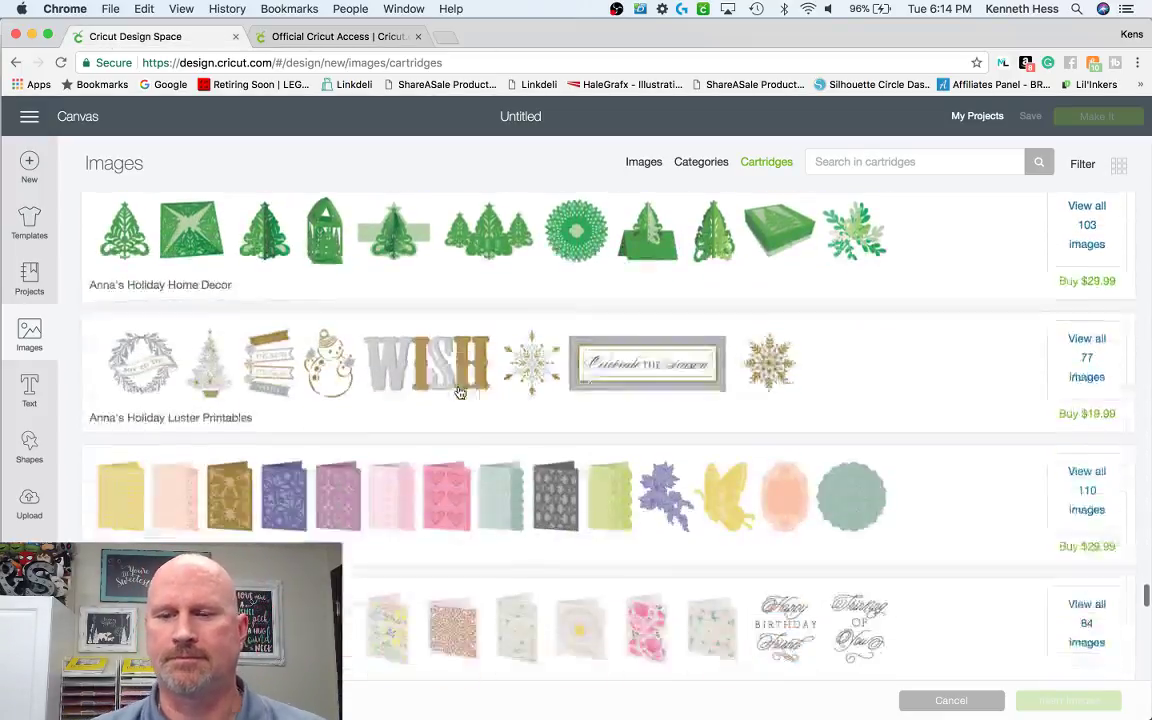
pyautogui.scroll(-15, 460, 393)
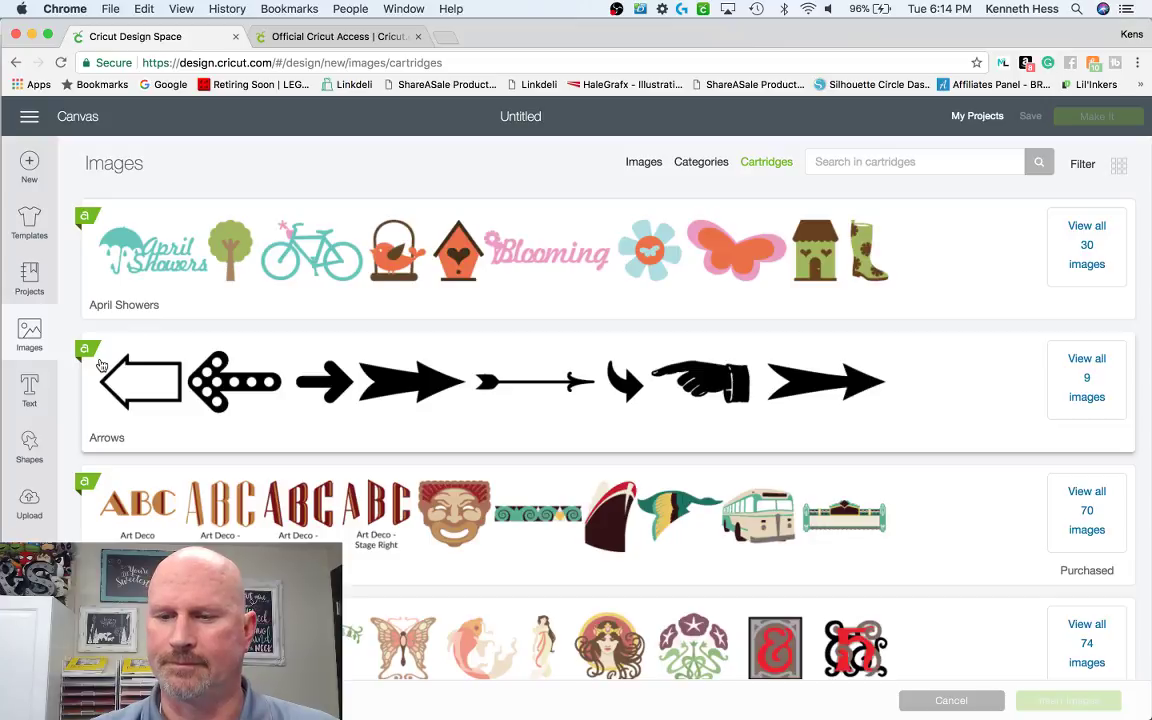
pyautogui.scroll(8, 101, 366)
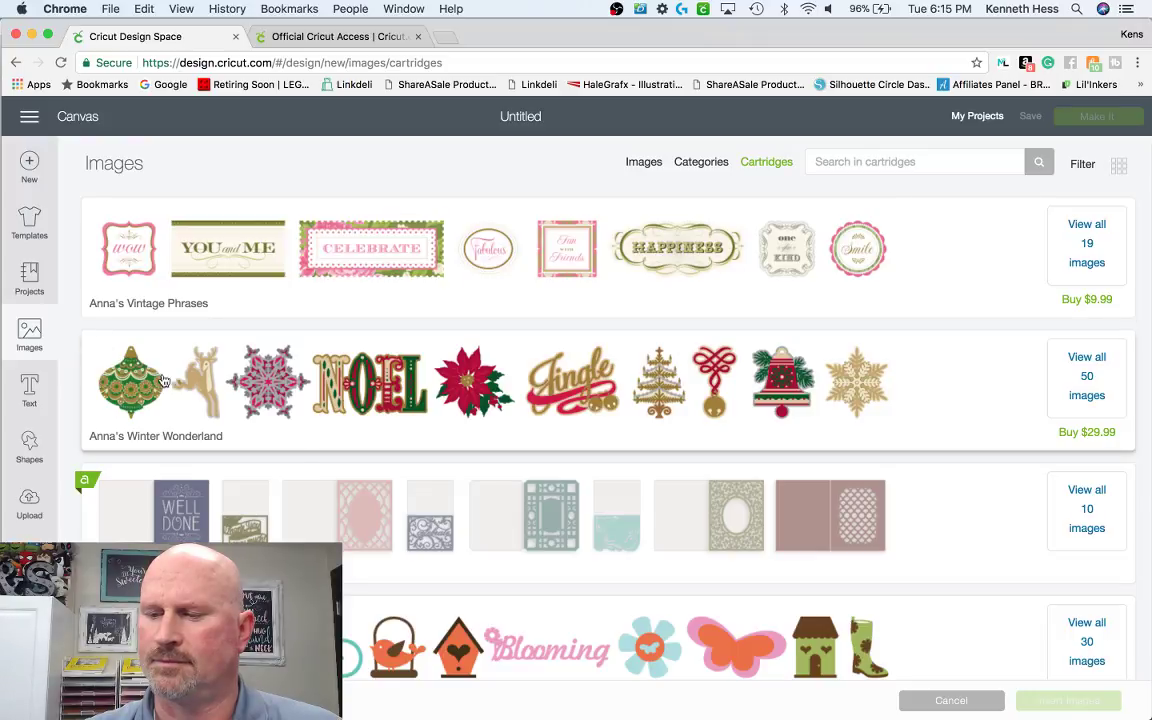
pyautogui.scroll(-5, 306, 458)
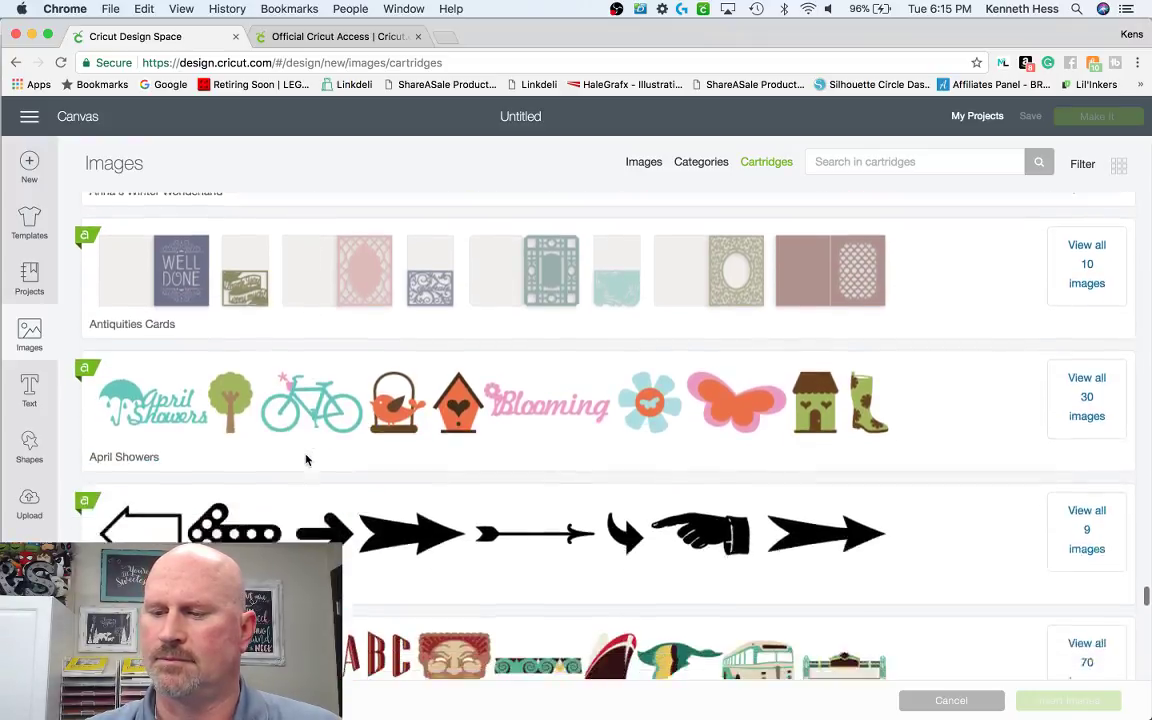
pyautogui.scroll(-4, 304, 462)
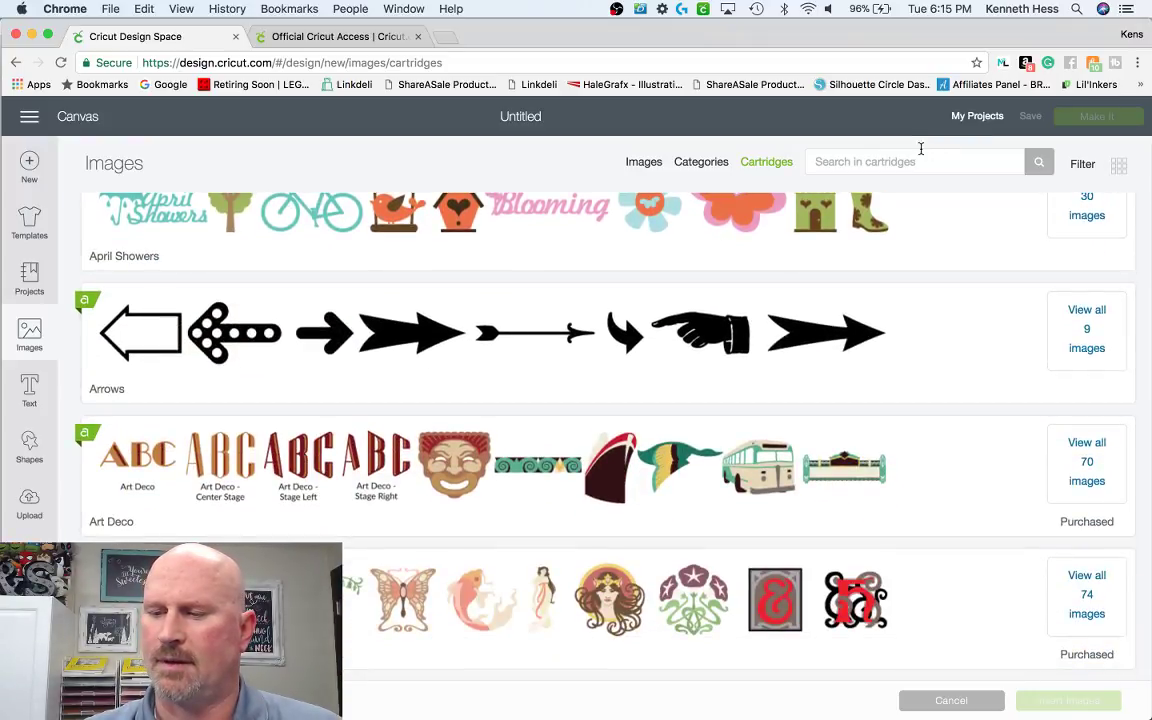
# - Search the cartridges for "halloween" and open all images of the JGoode Designs - Halloween cartridge
pyautogui.click(910, 160)
pyautogui.write('hallowe')
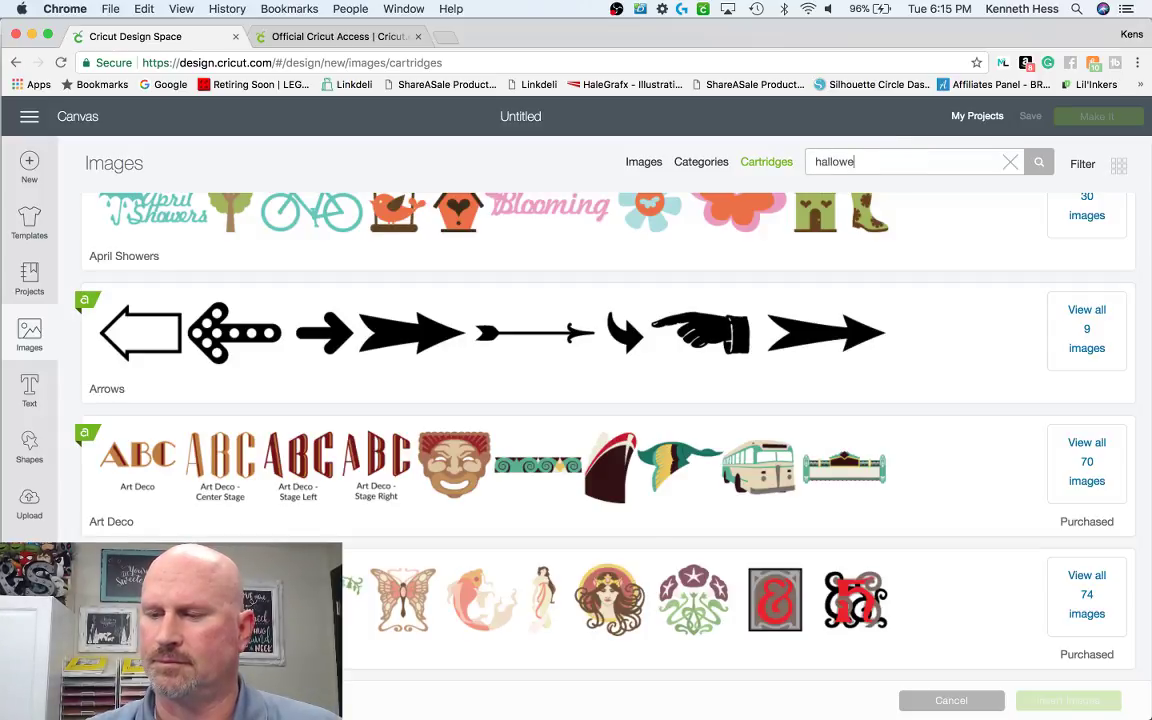
pyautogui.write('en')
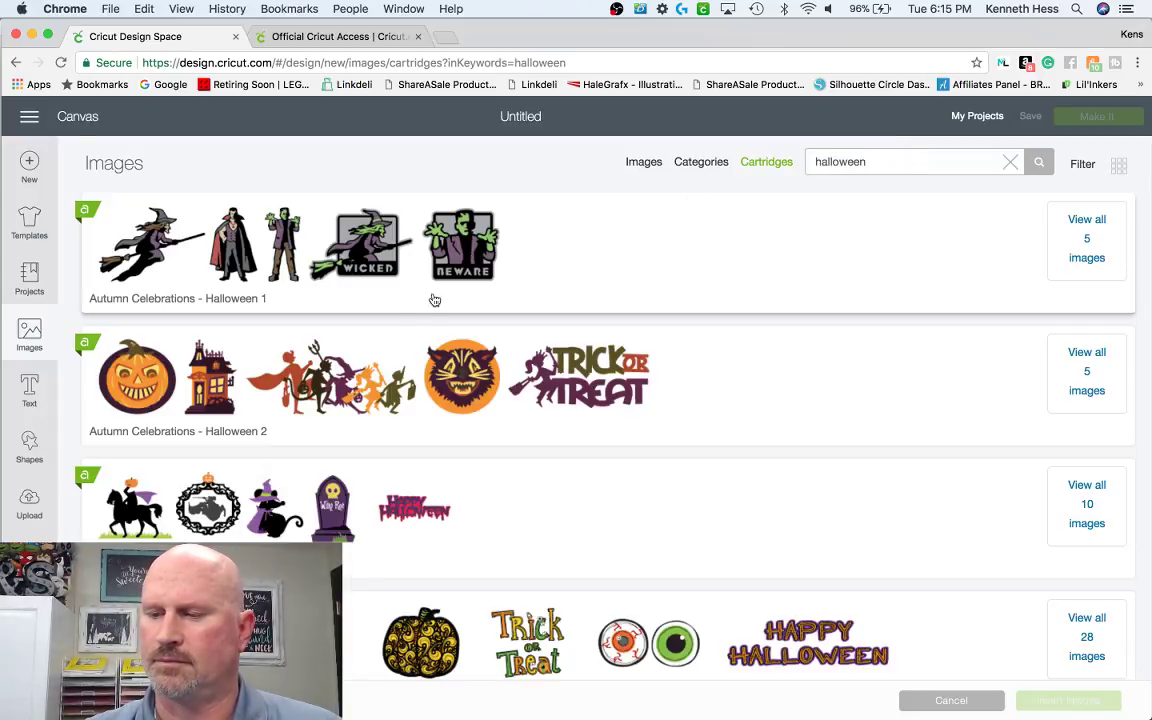
pyautogui.scroll(-2, 175, 360)
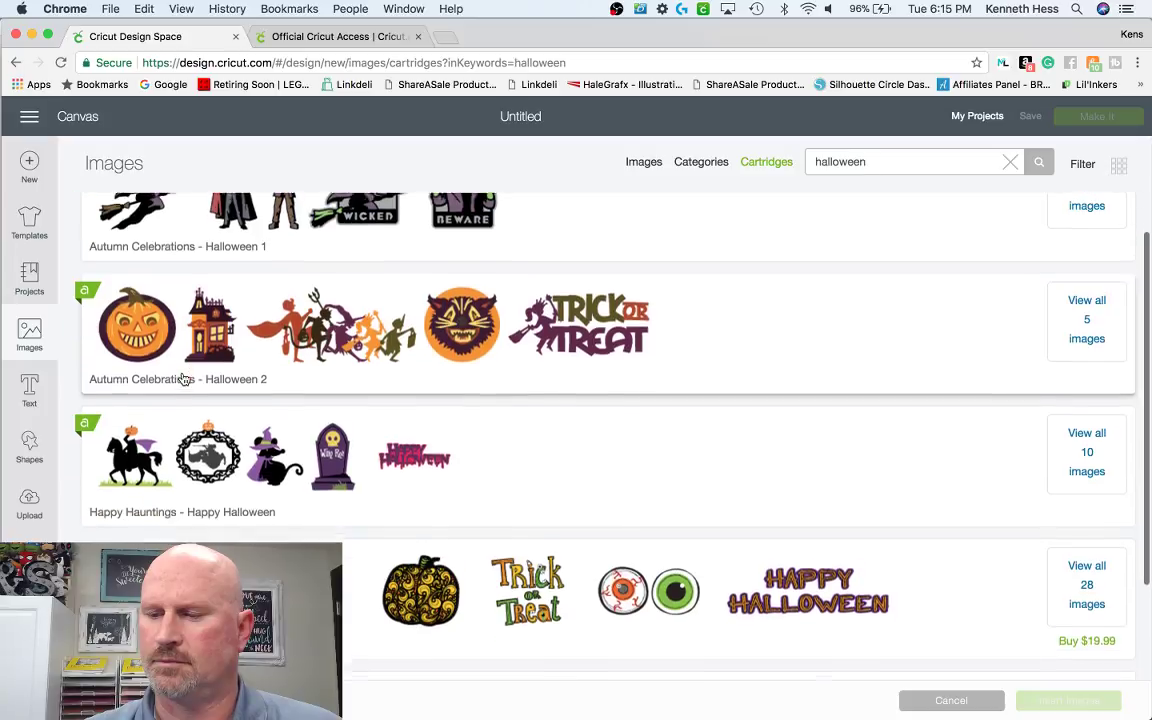
pyautogui.scroll(-5, 183, 379)
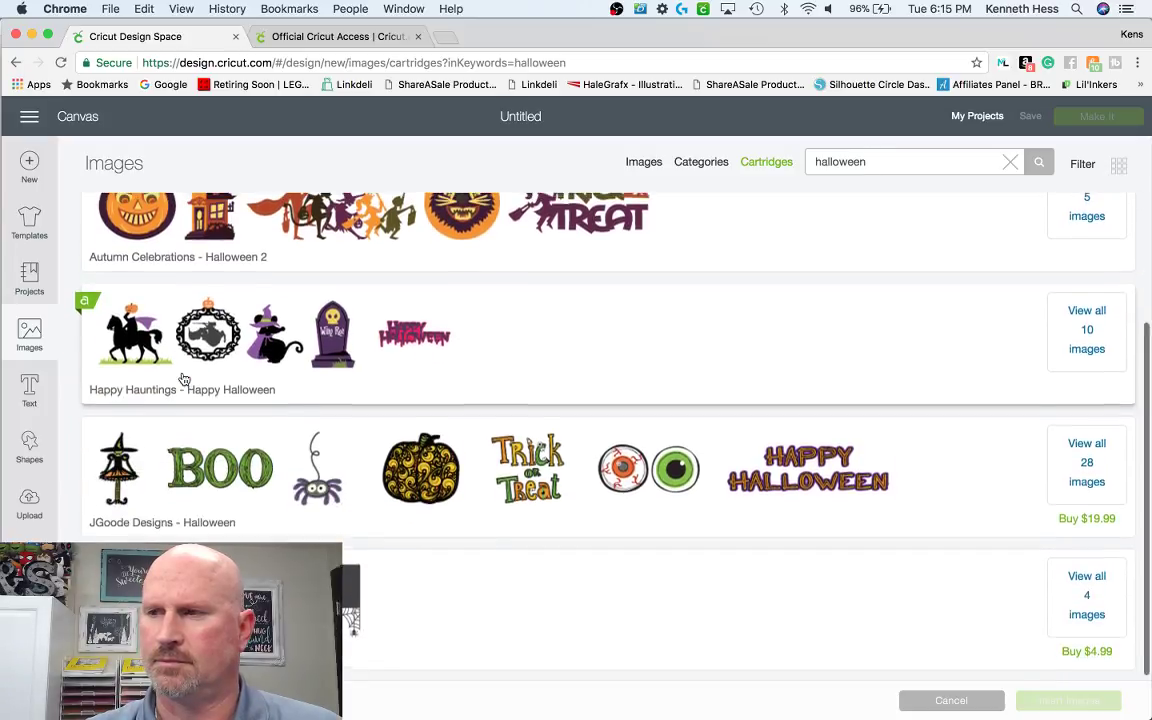
pyautogui.scroll(7, 183, 379)
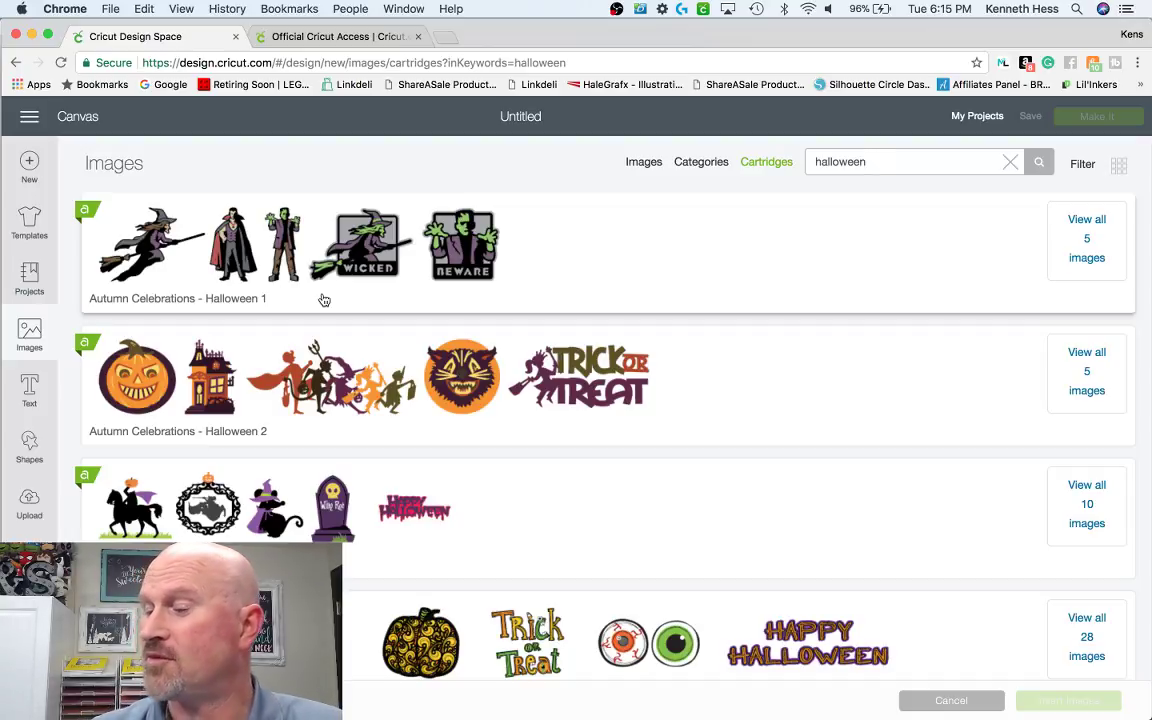
pyautogui.scroll(-4, 957, 422)
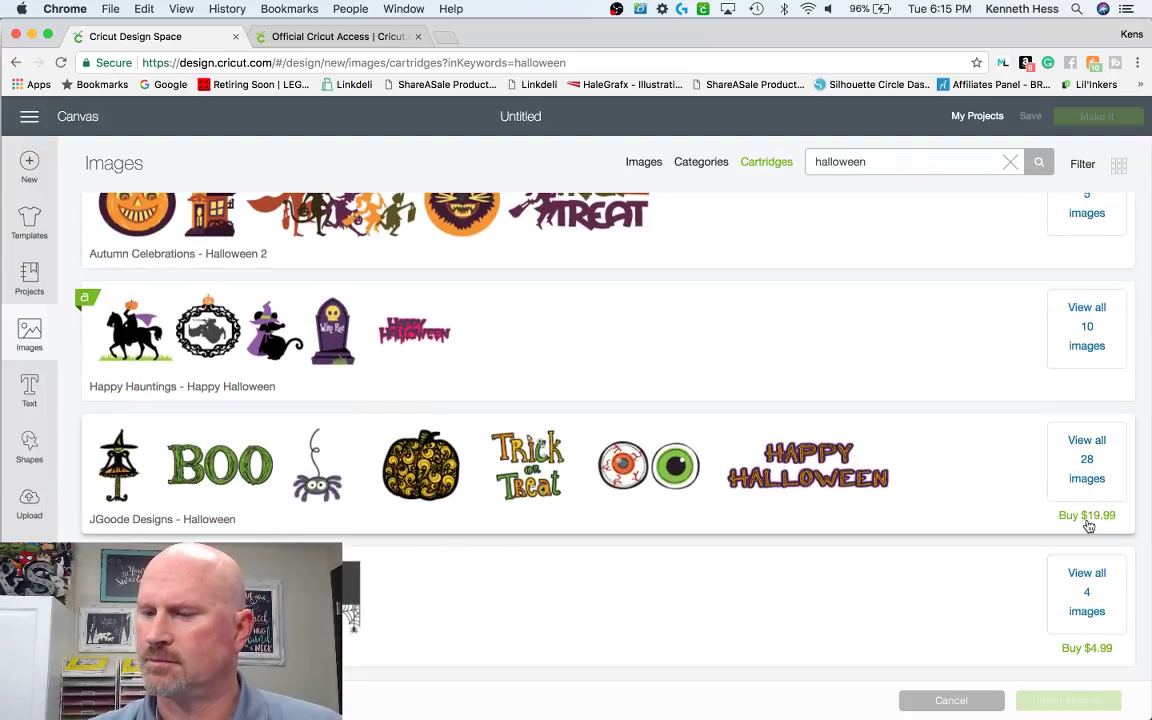
pyautogui.click(1090, 460)
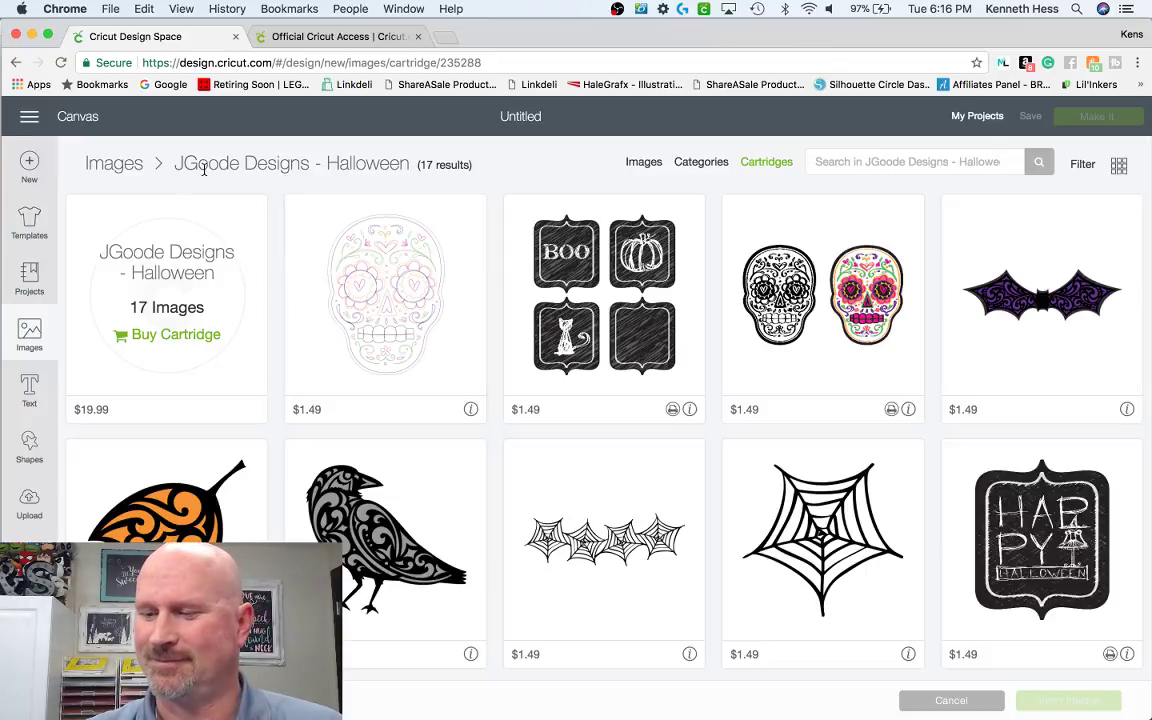
# - Insert the featured "cutie" and "sweet" candy hearts image and move it on the canvas to about X 3, Y 1.25
pyautogui.click(636, 172)
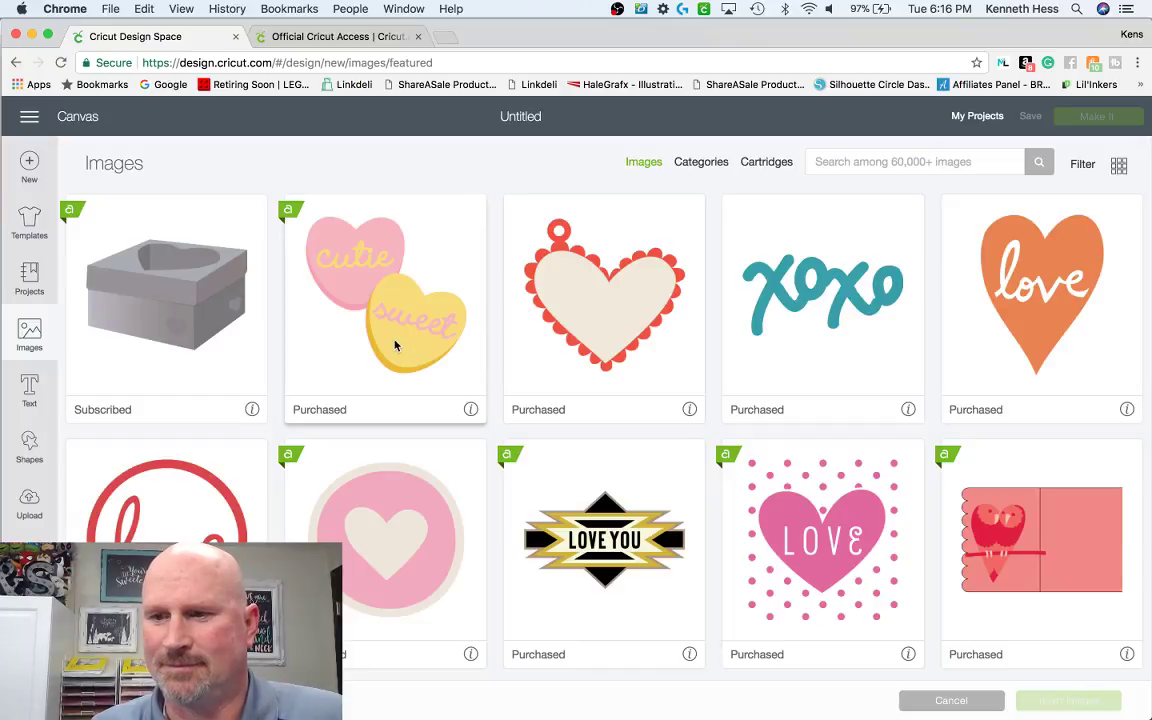
pyautogui.click(385, 290)
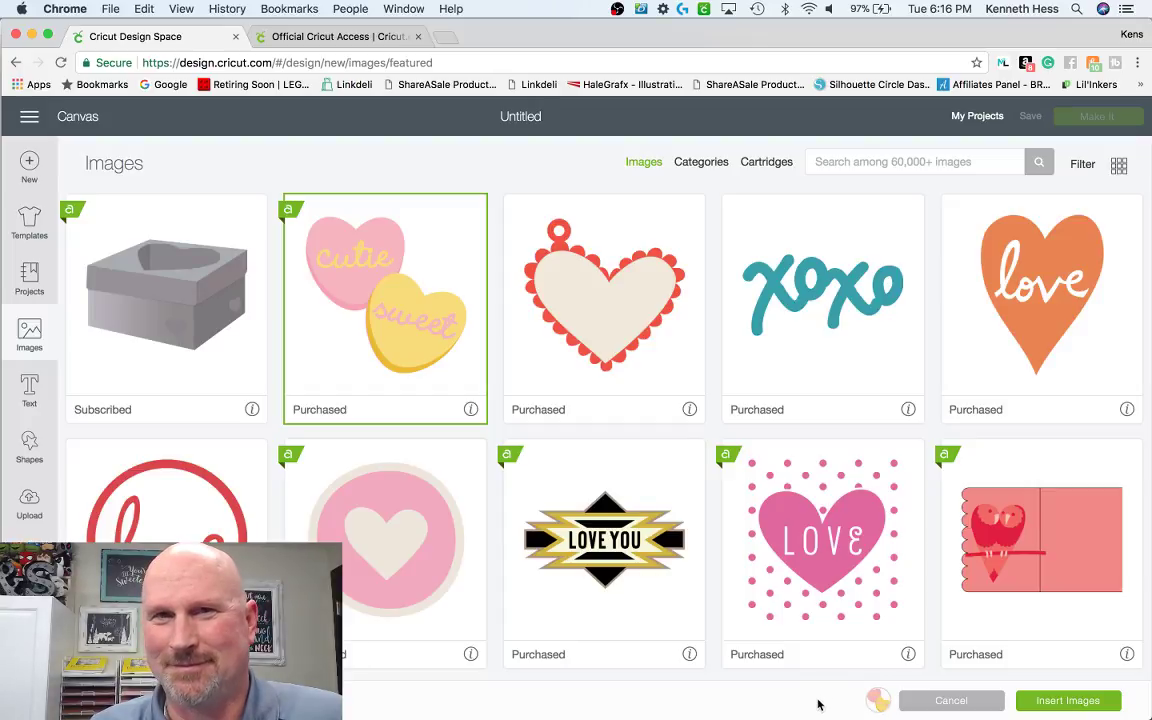
pyautogui.click(1079, 709)
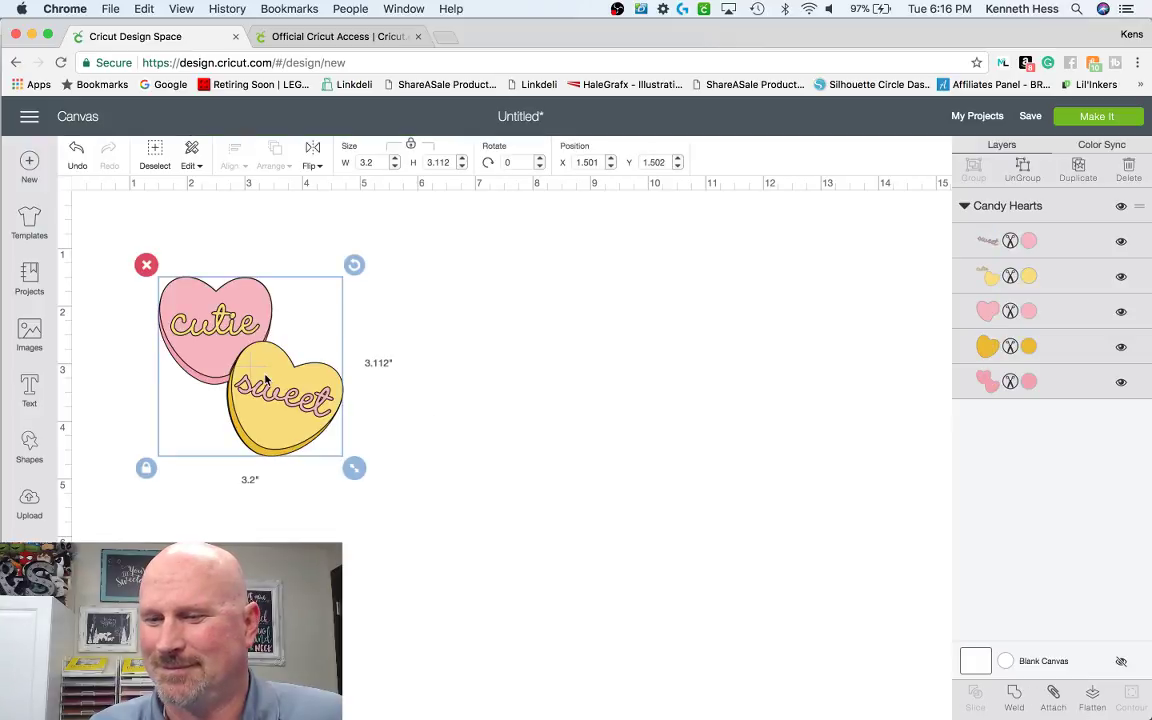
pyautogui.moveTo(265, 380); pyautogui.dragTo(355, 365)
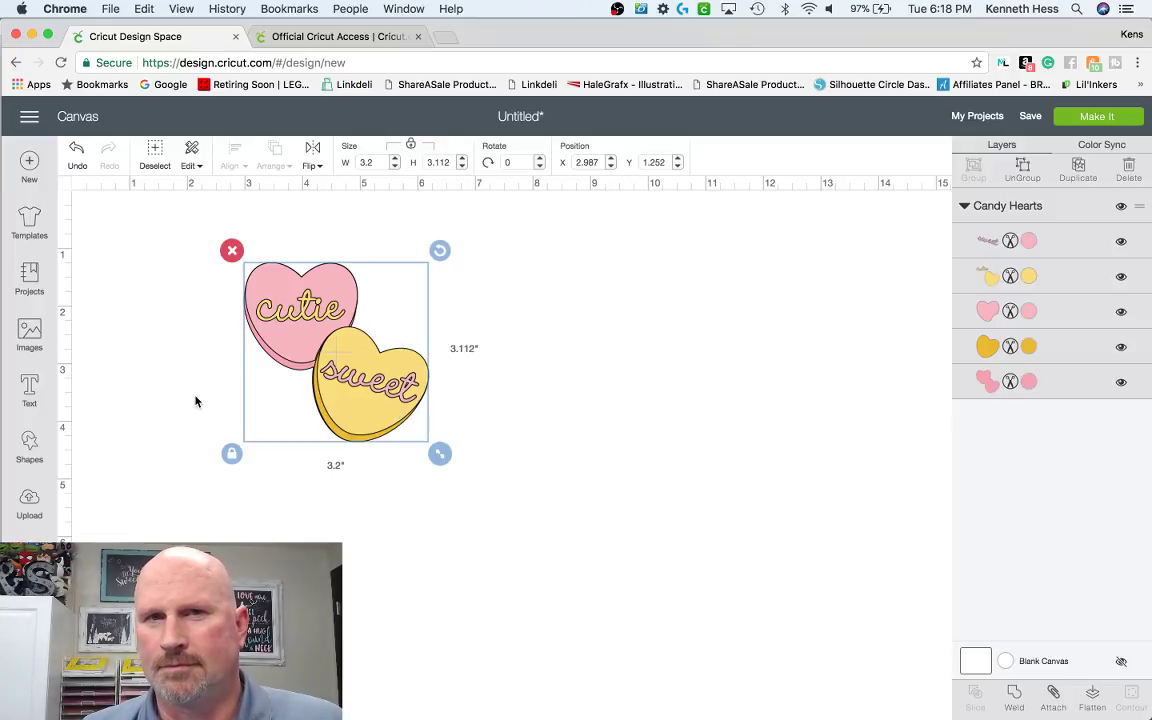
# - Reopen the image library and search all images for "heart"
pyautogui.click(27, 343)
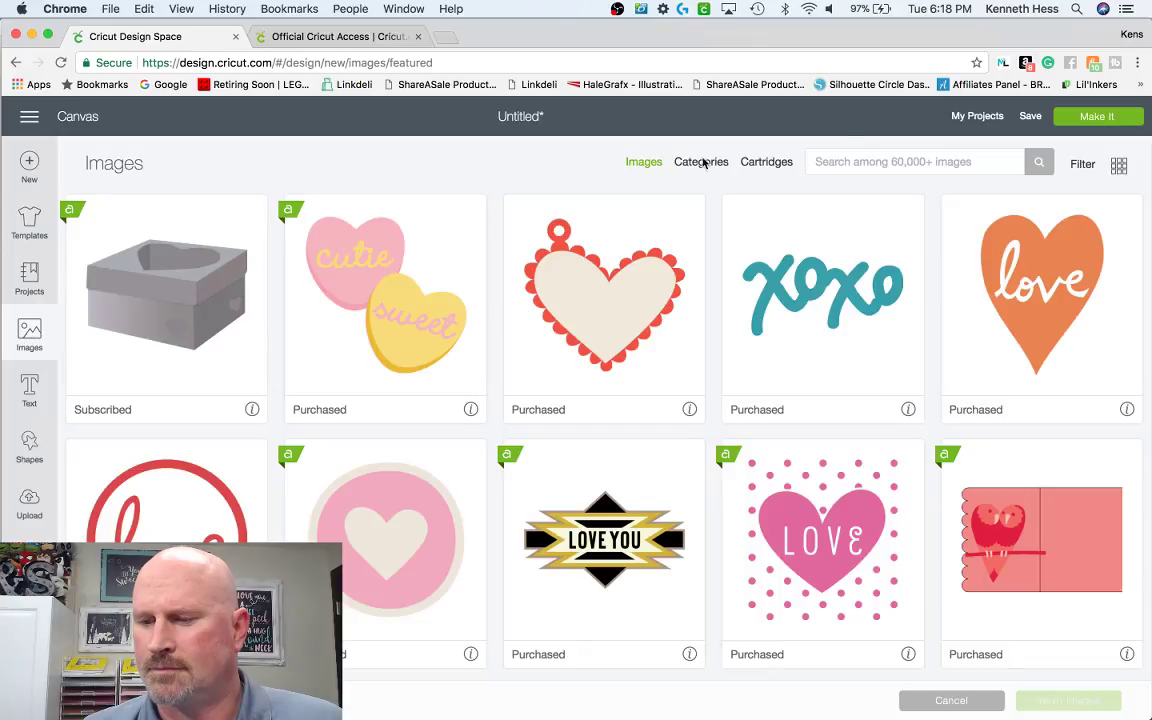
pyautogui.click(862, 161)
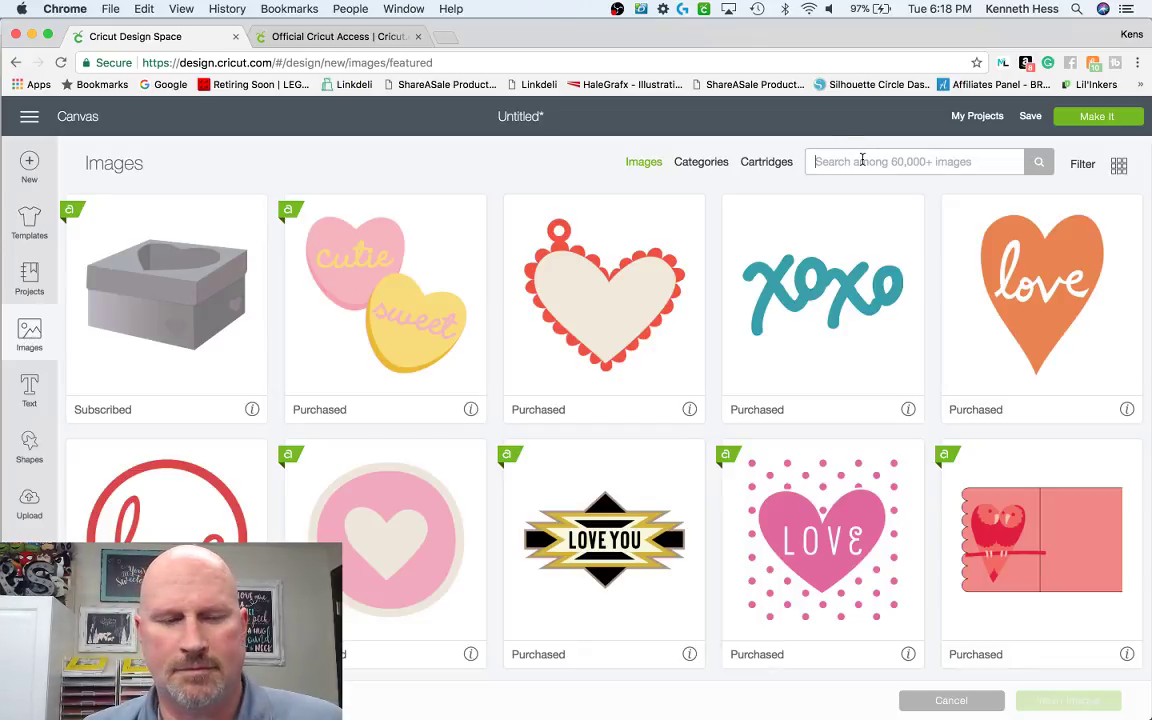
pyautogui.write('heart')
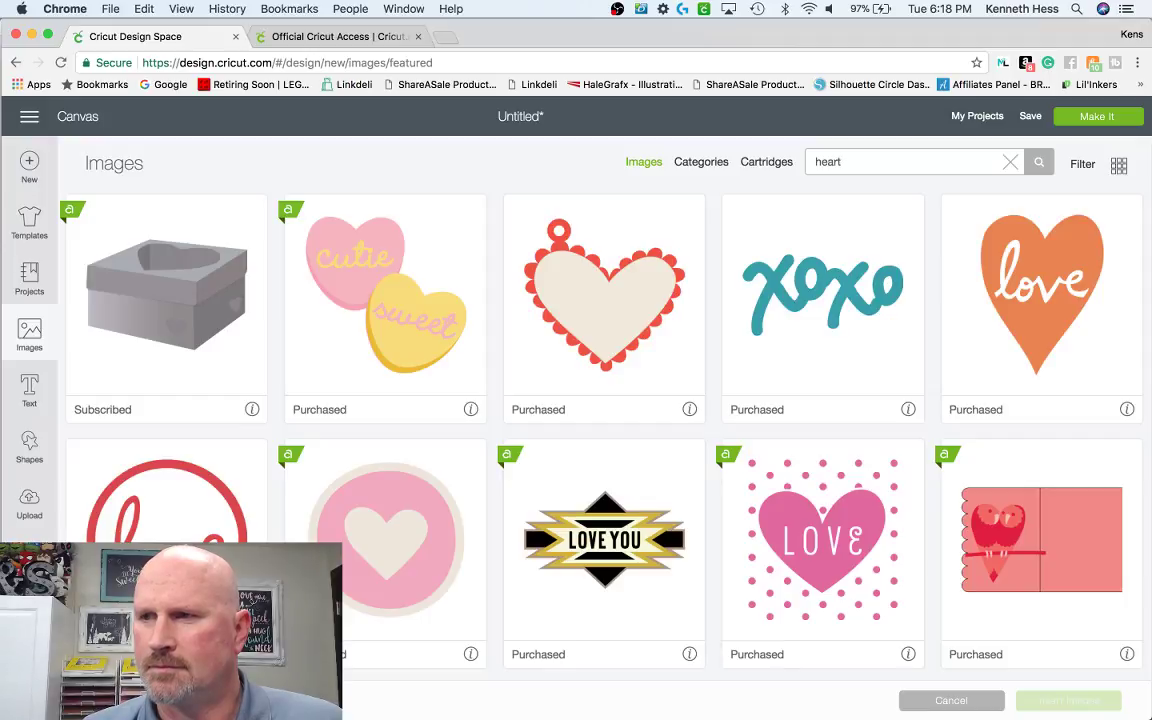
pyautogui.press('Return')
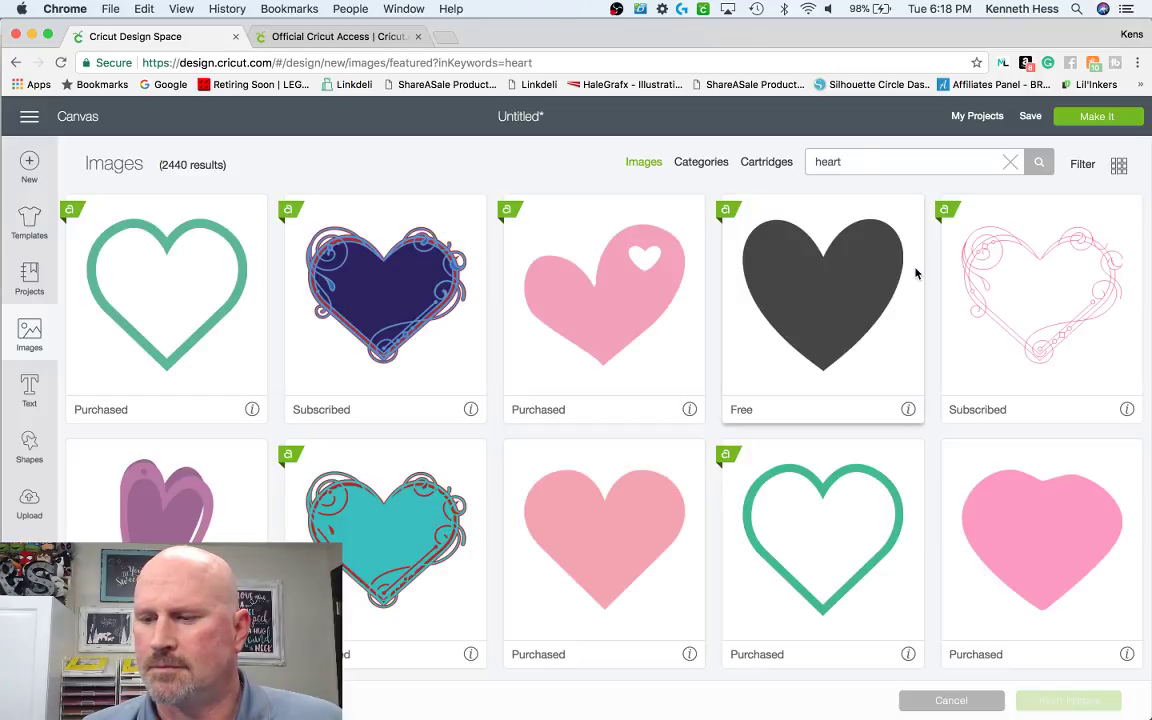
# - Examine the image results for "heart" and browse the cartridges matching the same keyword
pyautogui.scroll(-1, 916, 272)
pyautogui.scroll(1, 916, 272)
pyautogui.doubleClick(164, 165)
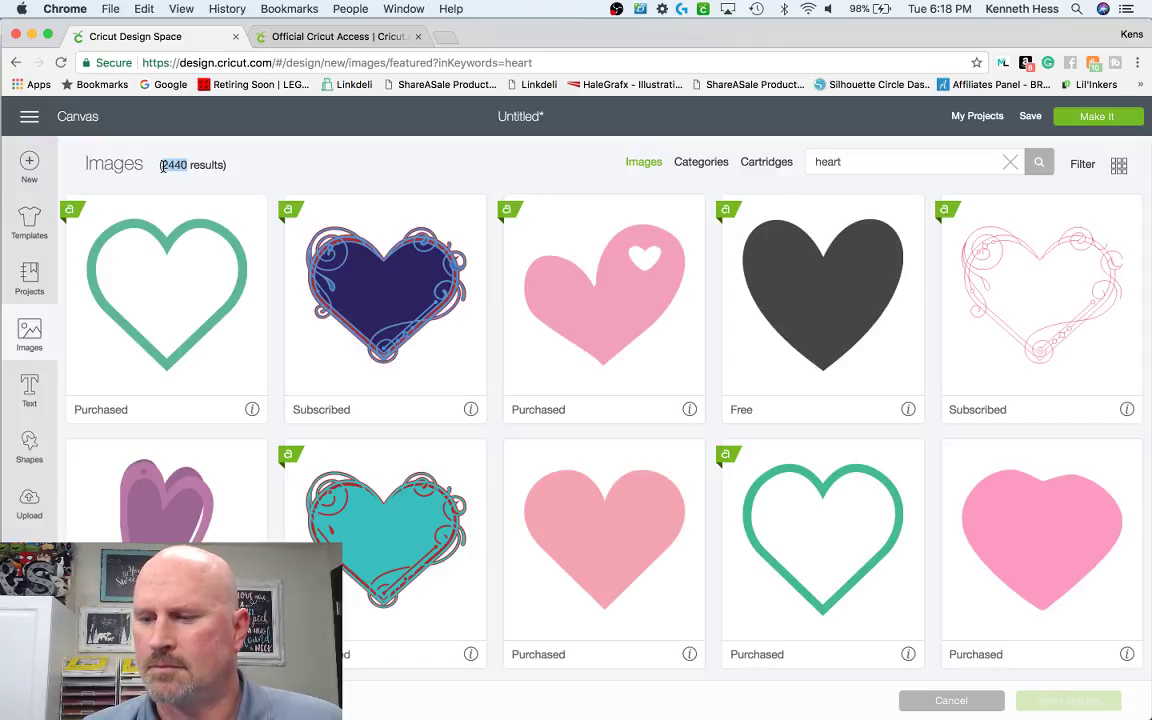
pyautogui.doubleClick(820, 161)
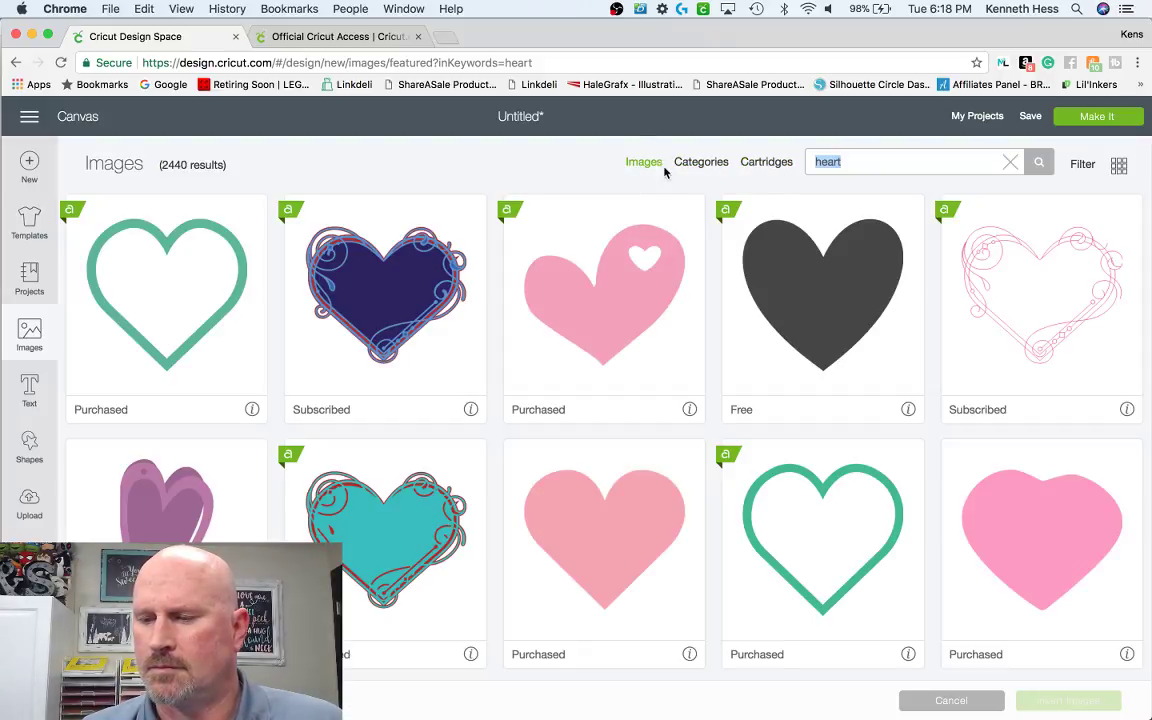
pyautogui.click(778, 165)
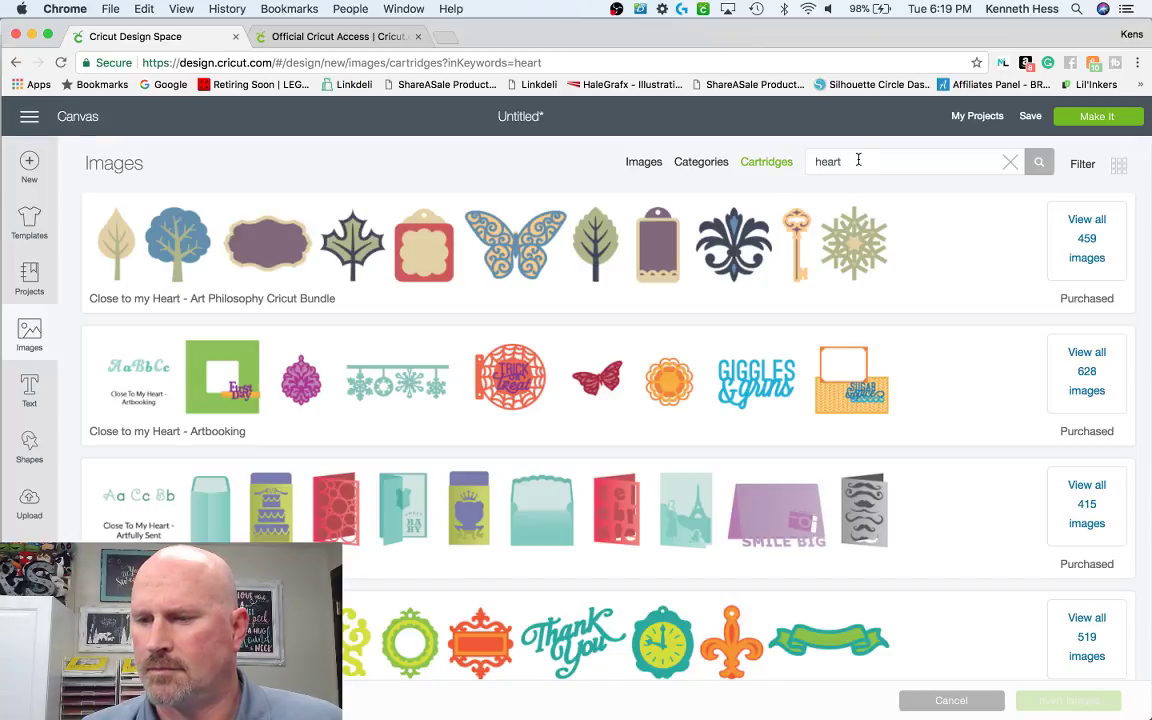
pyautogui.scroll(-3, 681, 316)
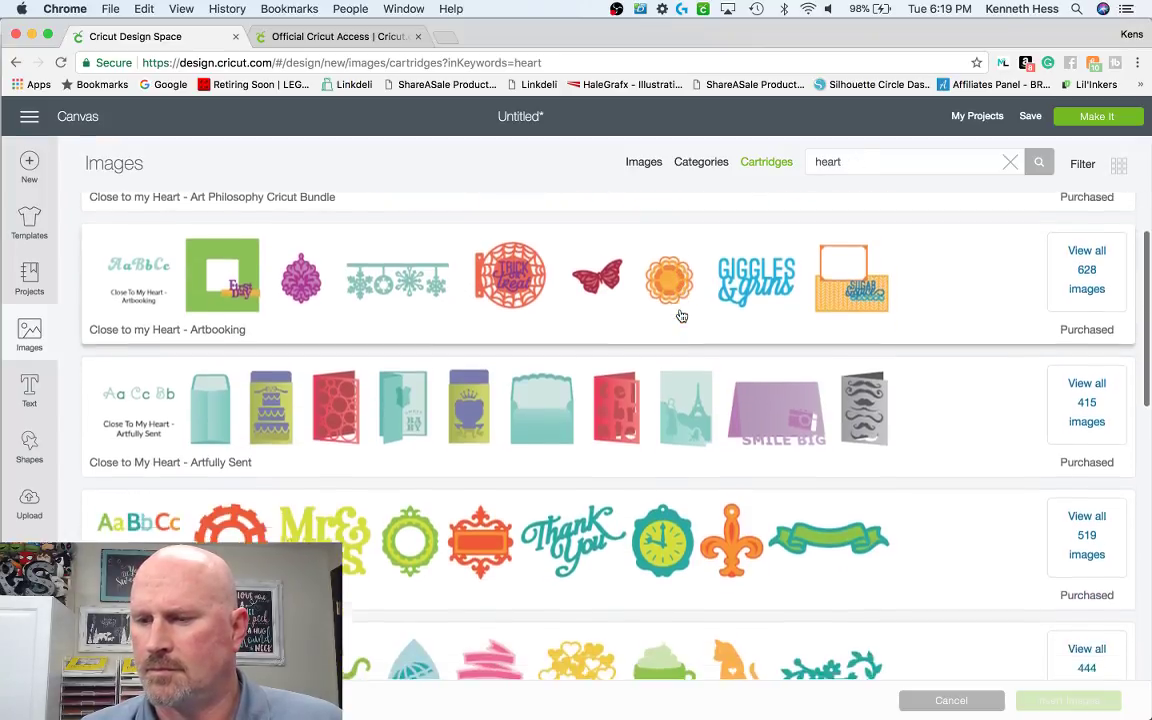
pyautogui.scroll(-5, 681, 316)
pyautogui.scroll(5, 681, 316)
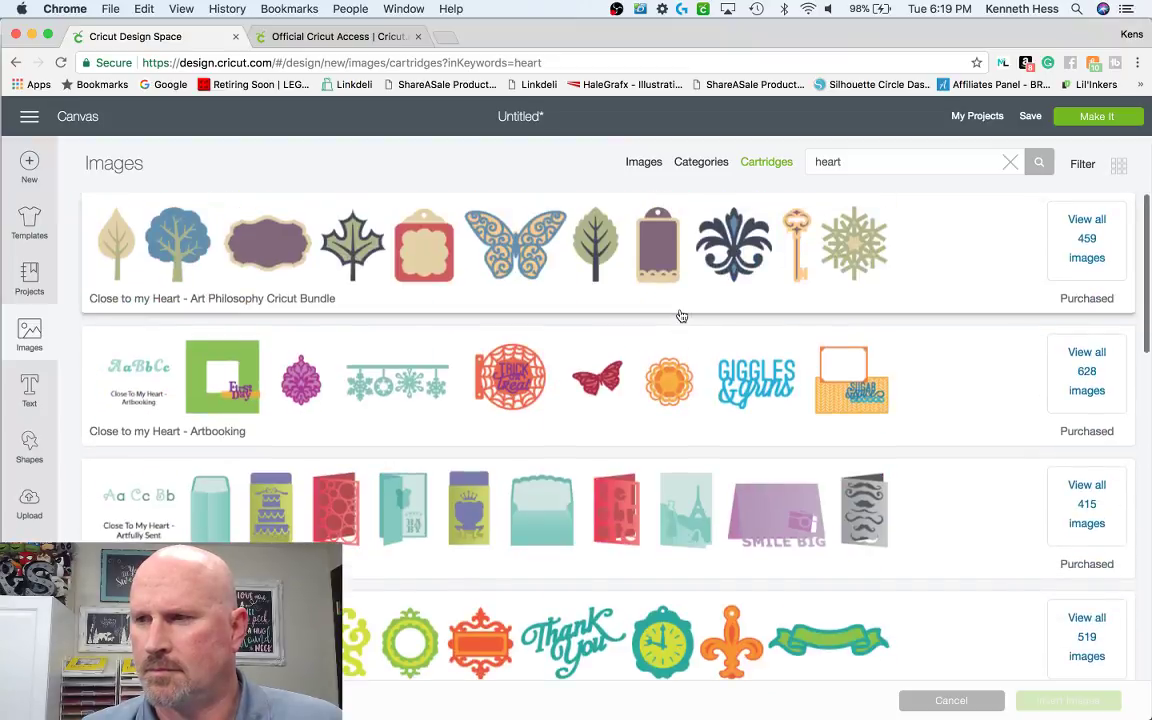
# - Search the cartridges for "disney" and browse both the matching cartridges and the individual images
pyautogui.moveTo(860, 161); pyautogui.dragTo(802, 161)
pyautogui.write('d')
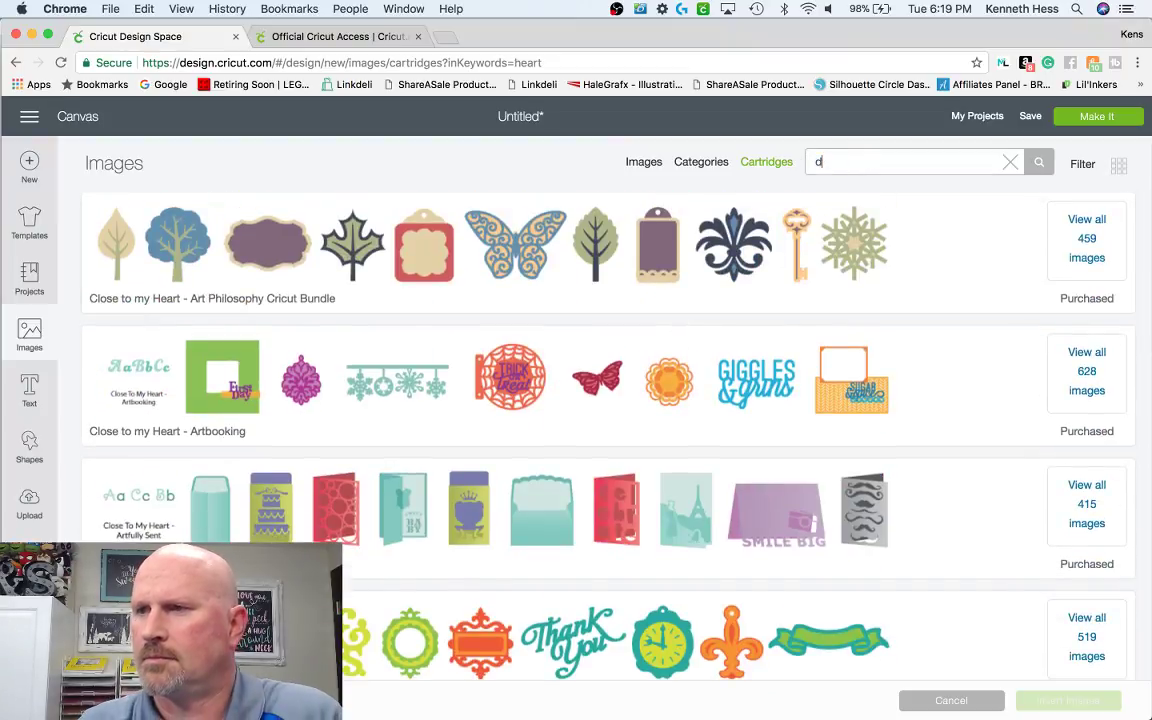
pyautogui.write('isney')
pyautogui.press('Return')
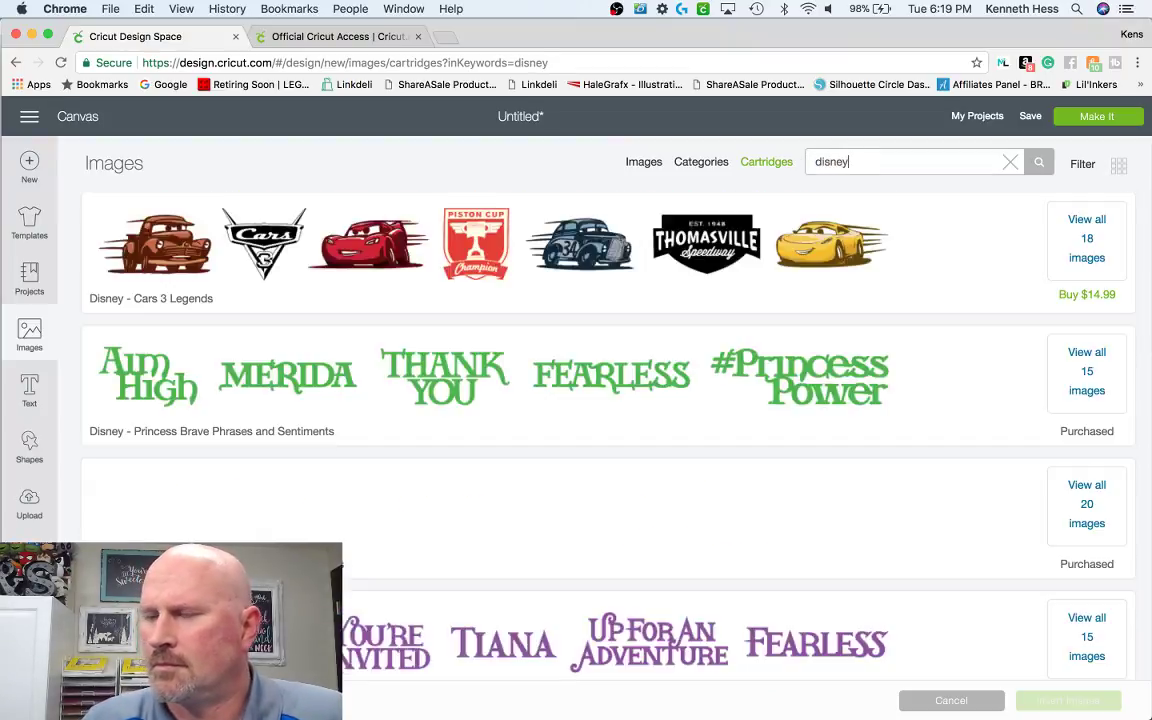
pyautogui.scroll(-3, 758, 395)
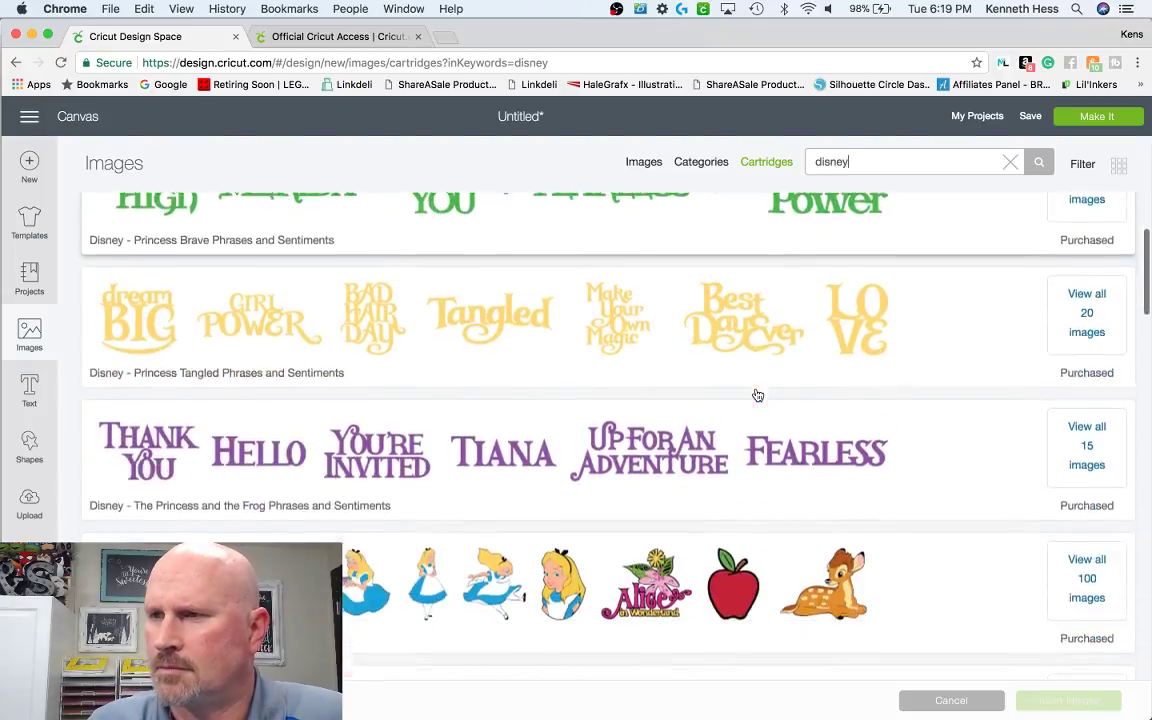
pyautogui.scroll(-13, 758, 395)
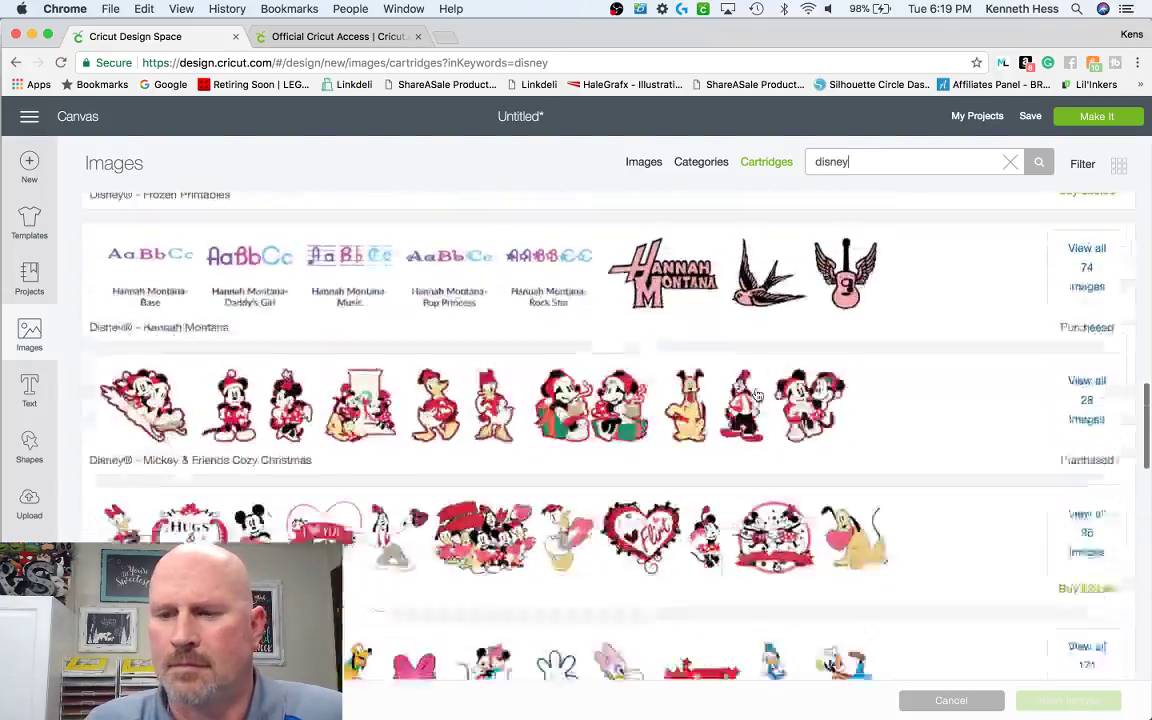
pyautogui.scroll(12, 758, 395)
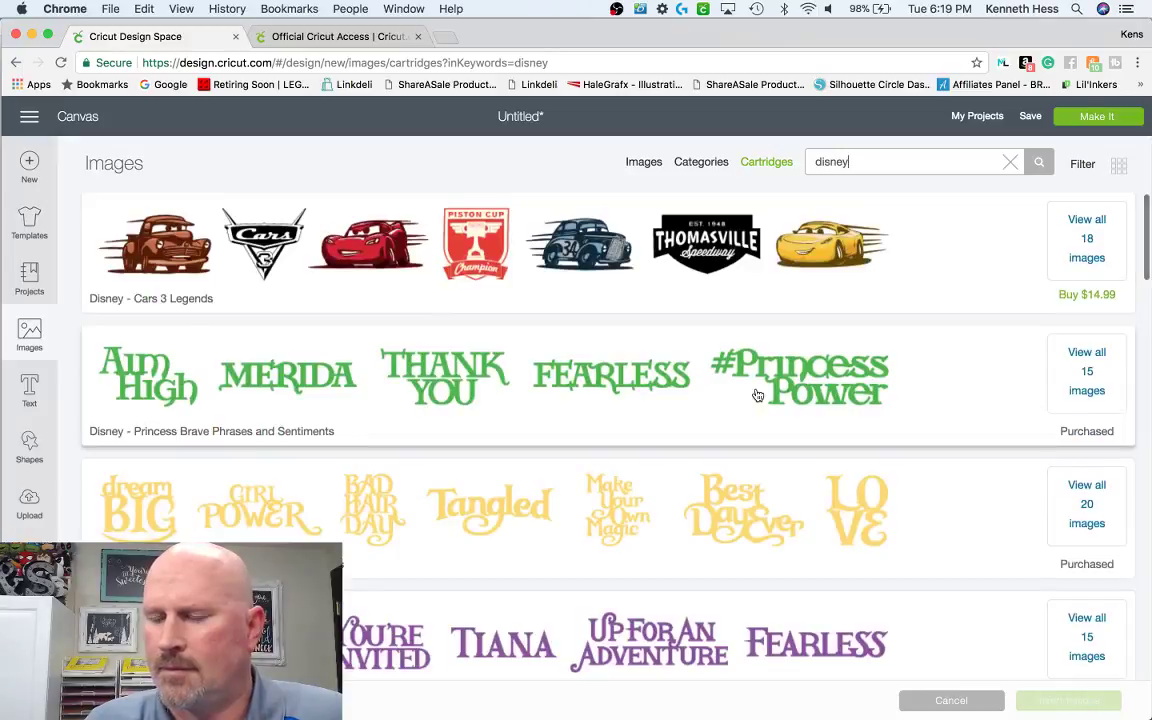
pyautogui.click(644, 166)
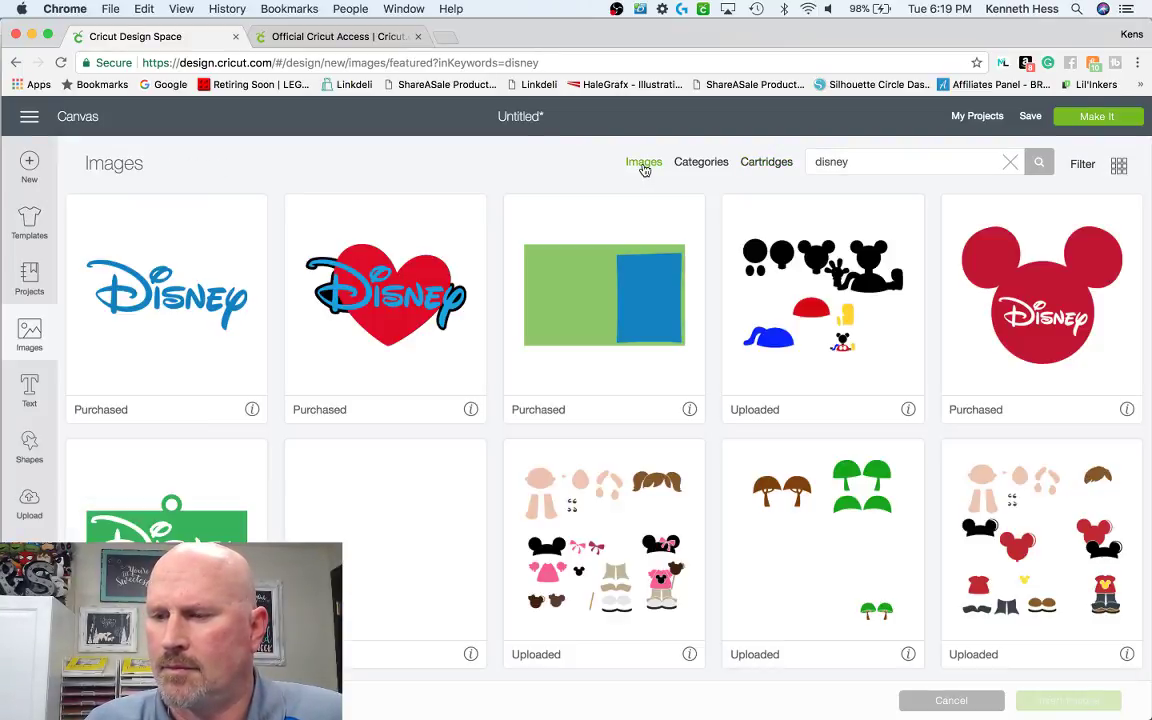
pyautogui.scroll(-2, 815, 411)
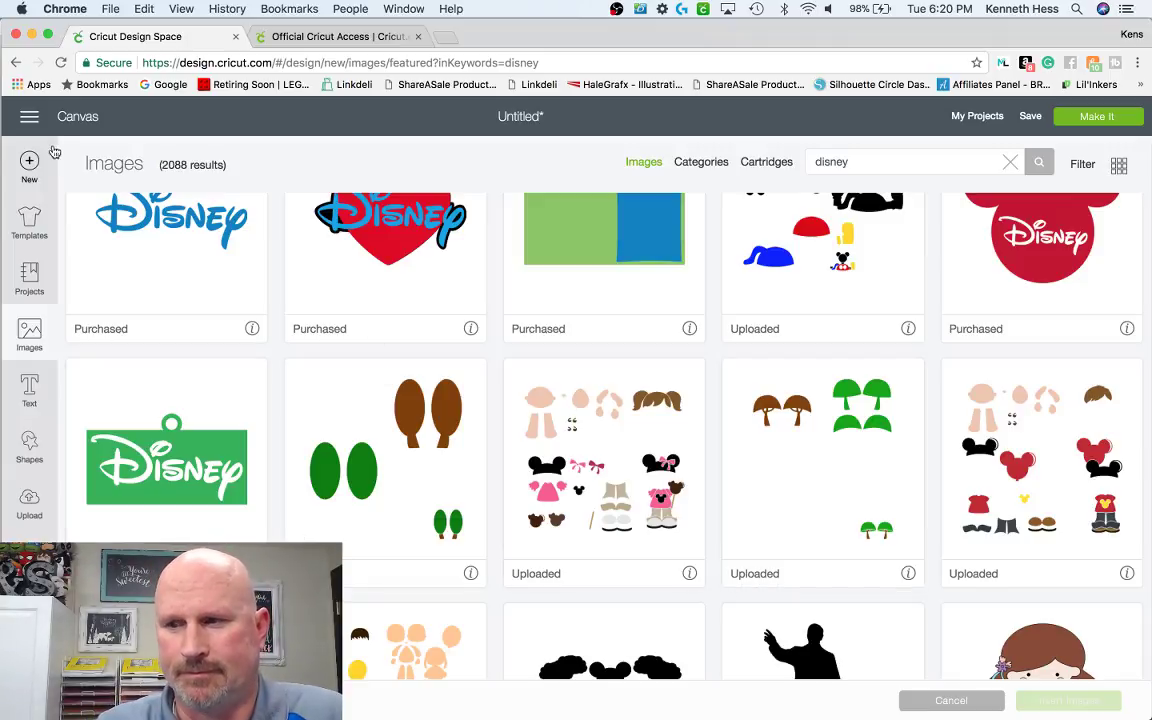
# - View the cartridge linking instructions for the ExploreAir2 Bluetooth machine and return to the canvas without linking a cartridge
pyautogui.click(30, 118)
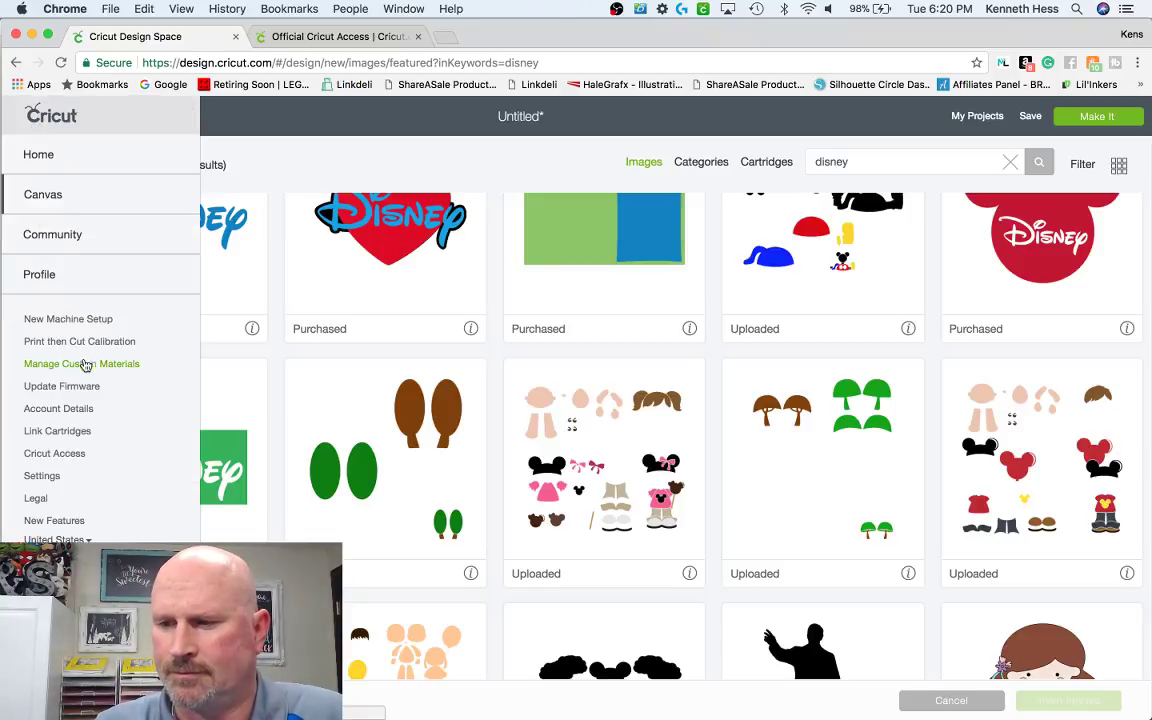
pyautogui.click(57, 431)
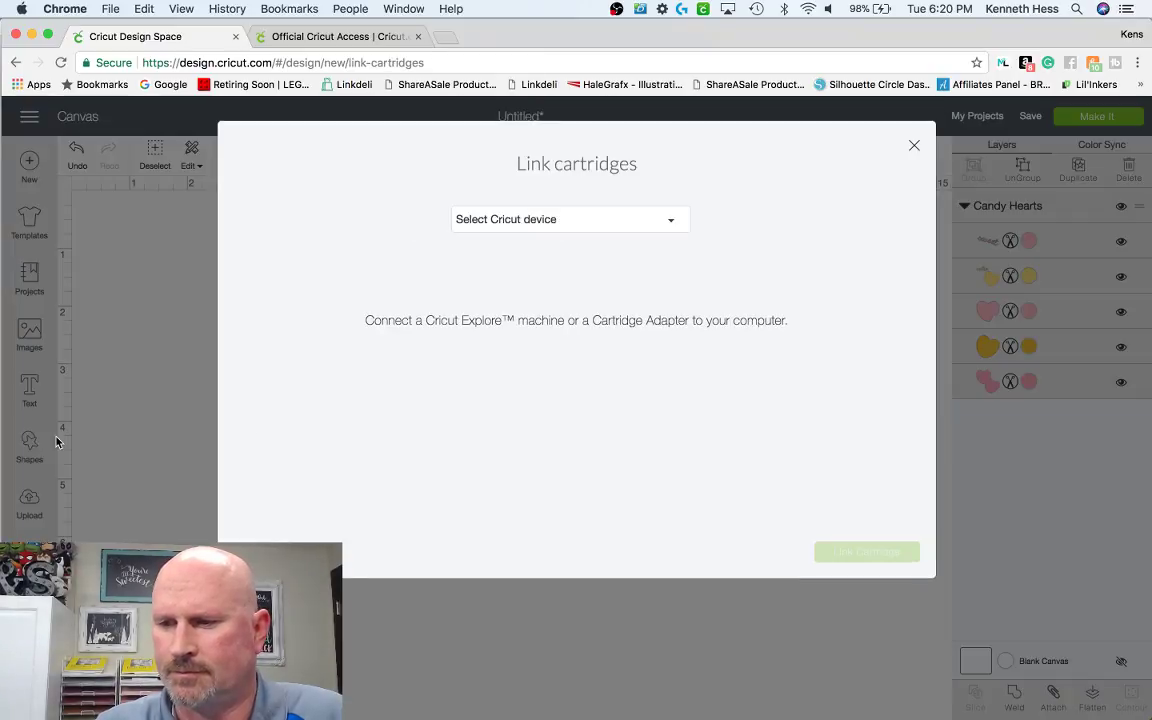
pyautogui.click(618, 227)
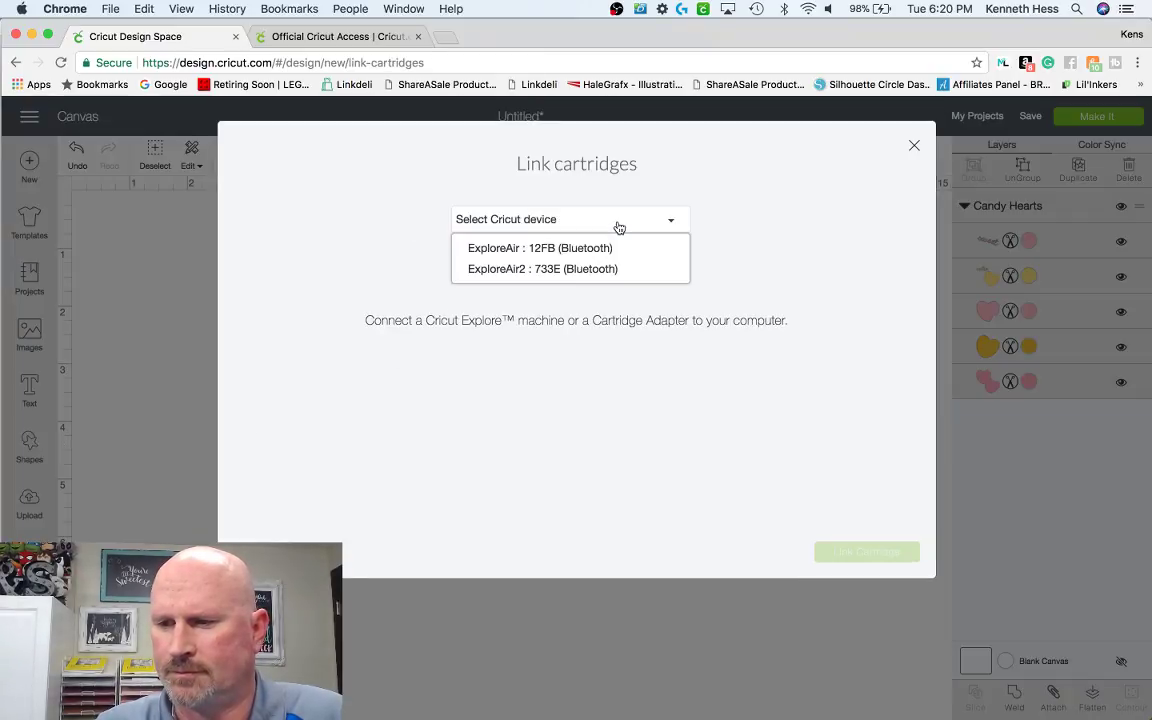
pyautogui.click(575, 270)
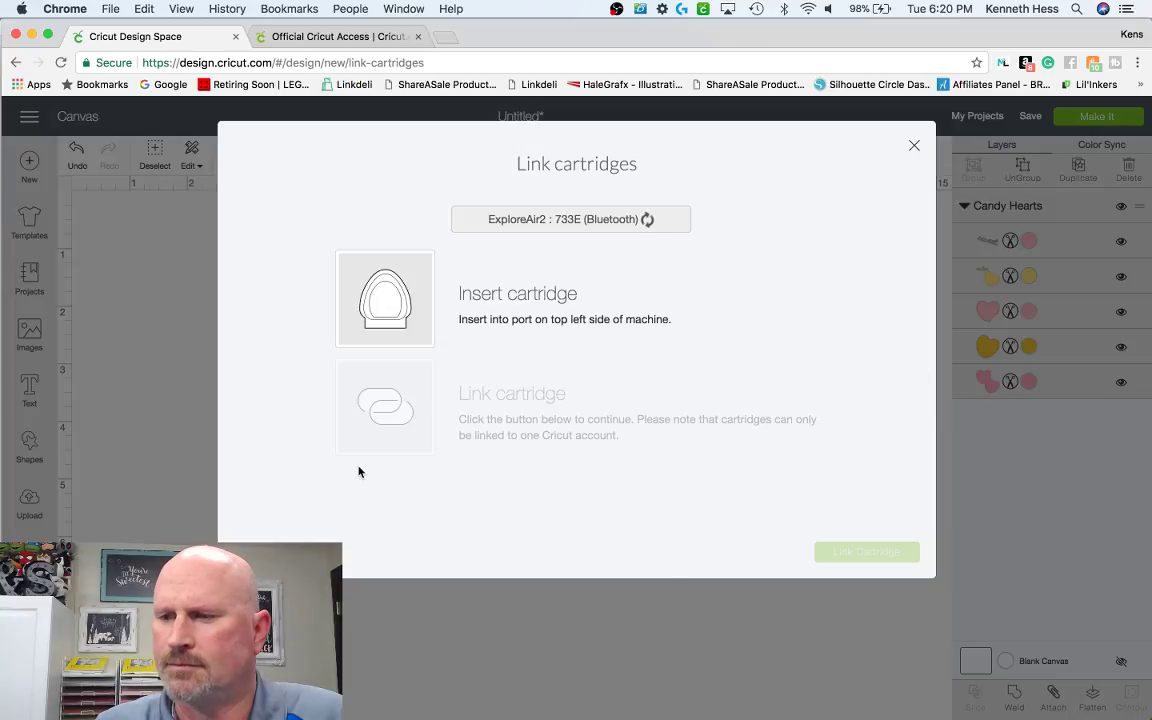
pyautogui.click(914, 150)
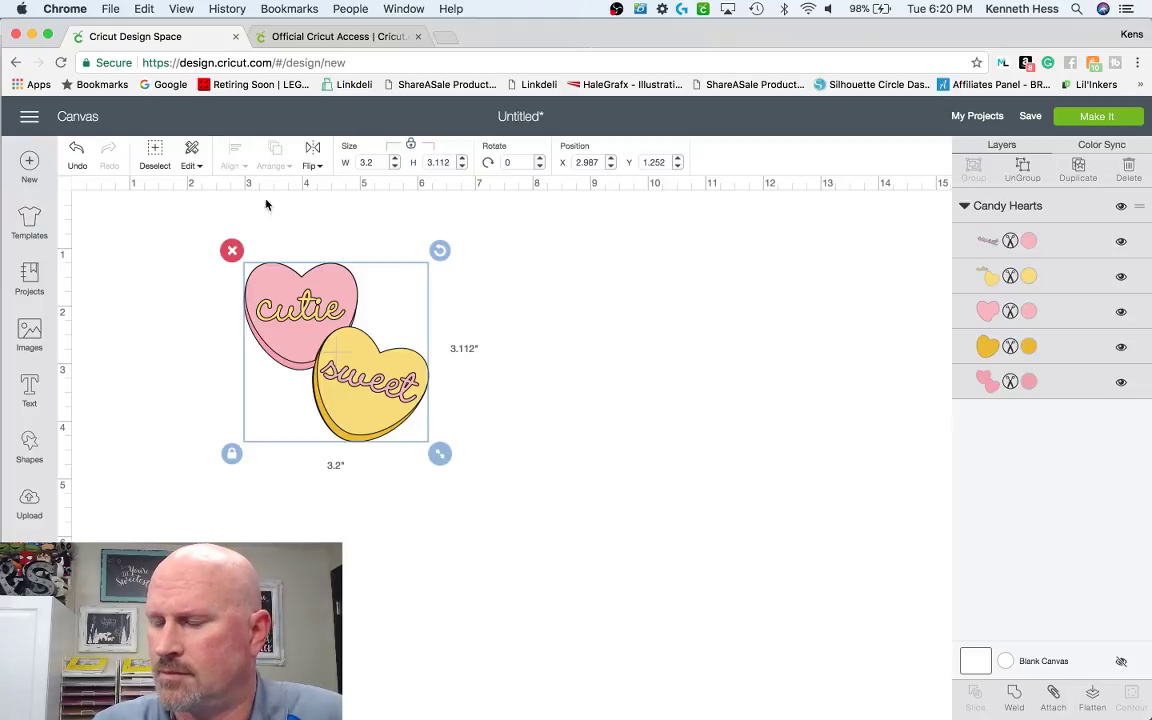
# - Reopen the image library and clear the "disney" keyword from the search
pyautogui.click(36, 325)
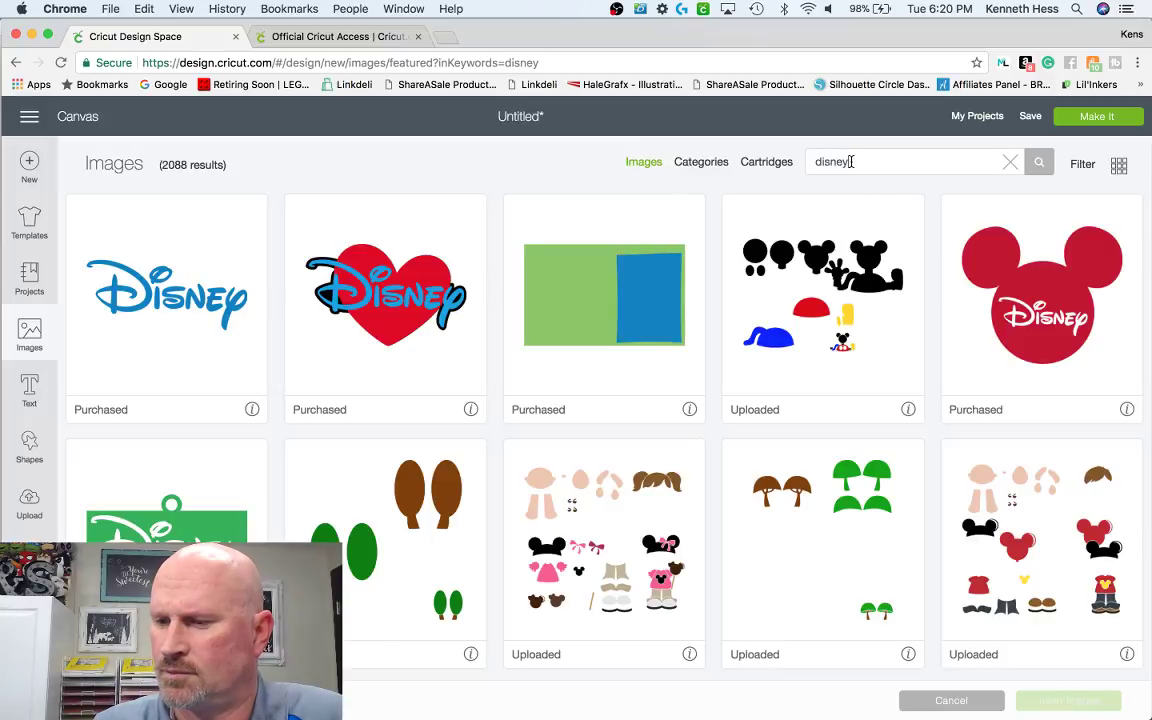
pyautogui.moveTo(851, 161); pyautogui.dragTo(797, 165)
pyautogui.press('BackSpace')
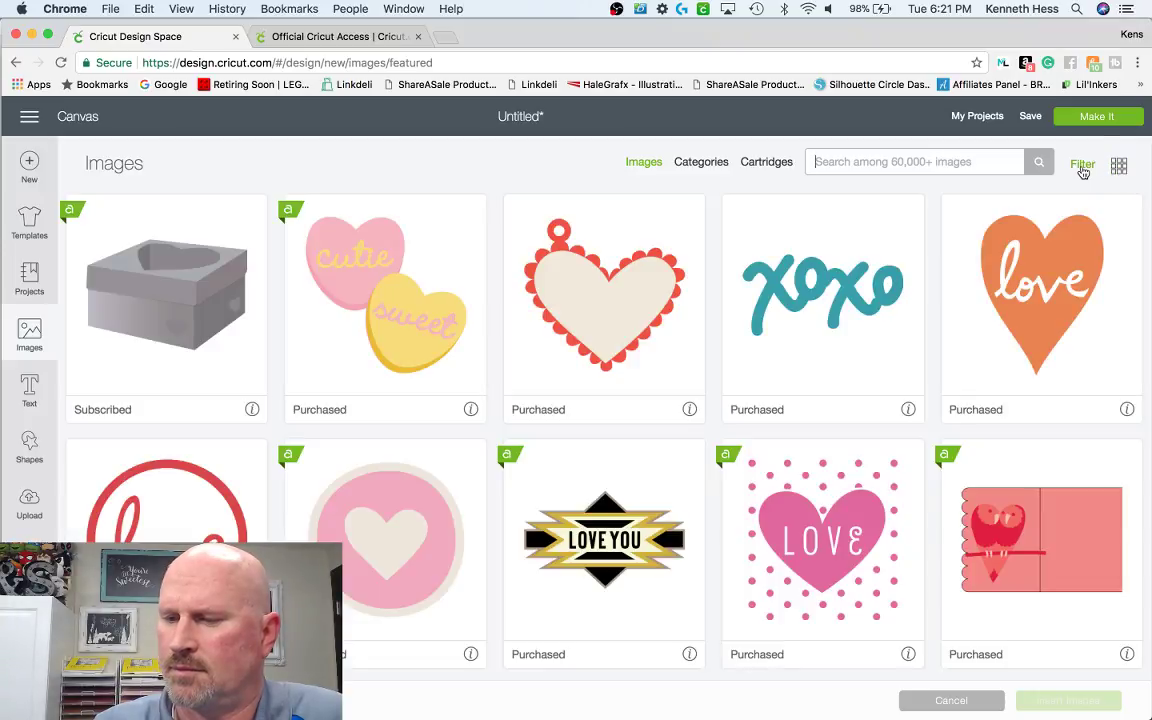
# - Filter the images by Cricut Access ownership and remove that filter again
pyautogui.click(1082, 168)
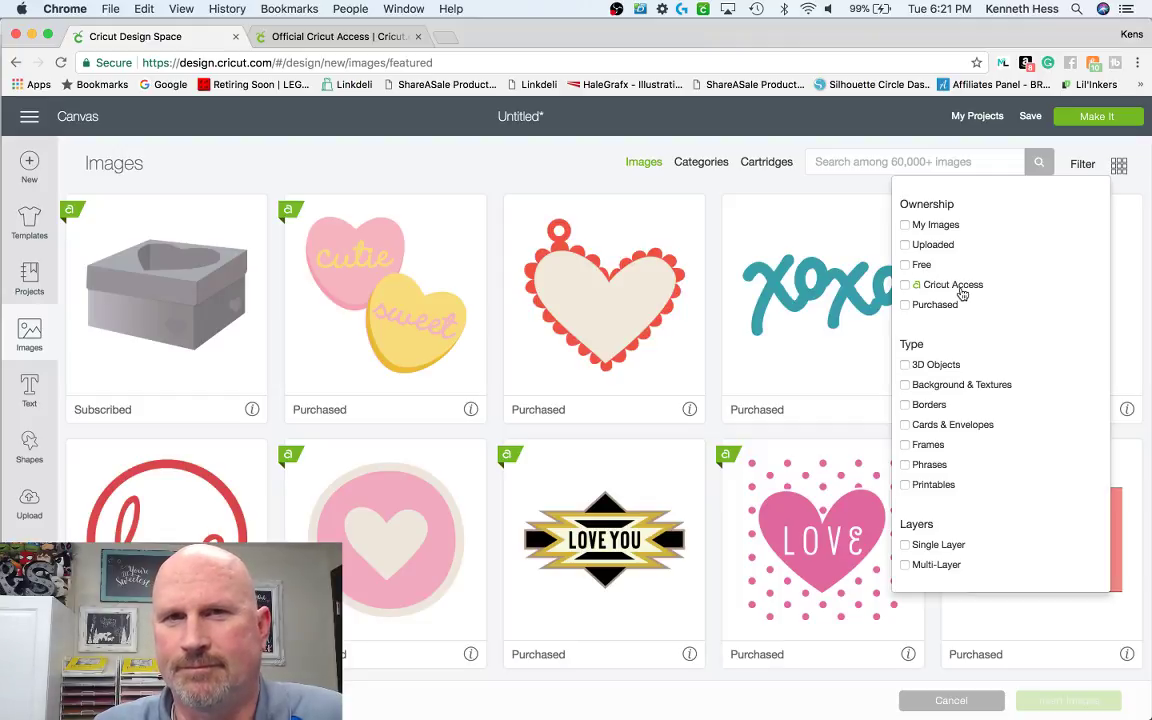
pyautogui.click(906, 285)
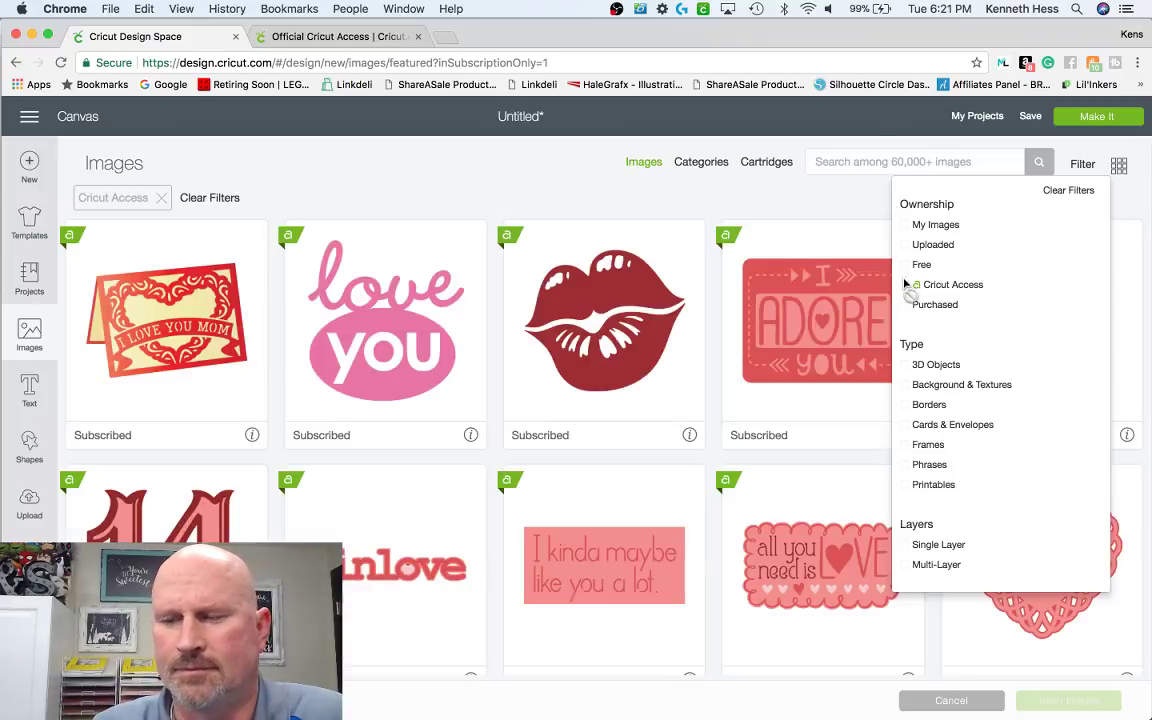
pyautogui.click(828, 195)
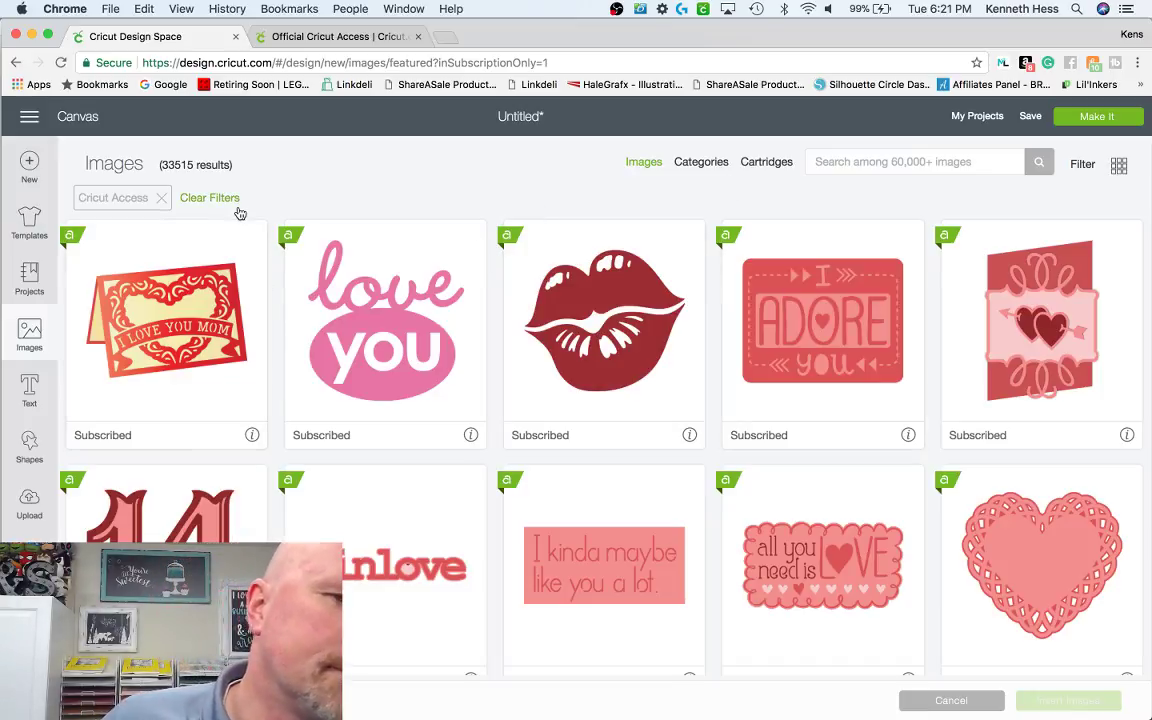
pyautogui.click(1099, 172)
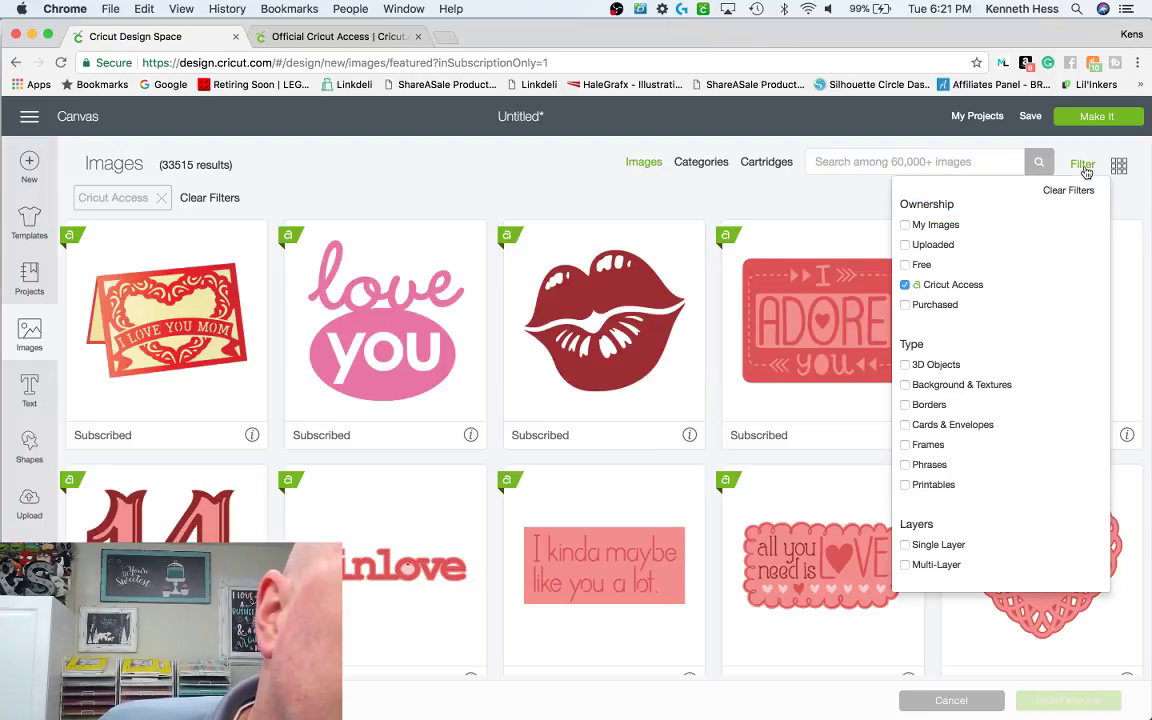
pyautogui.click(905, 285)
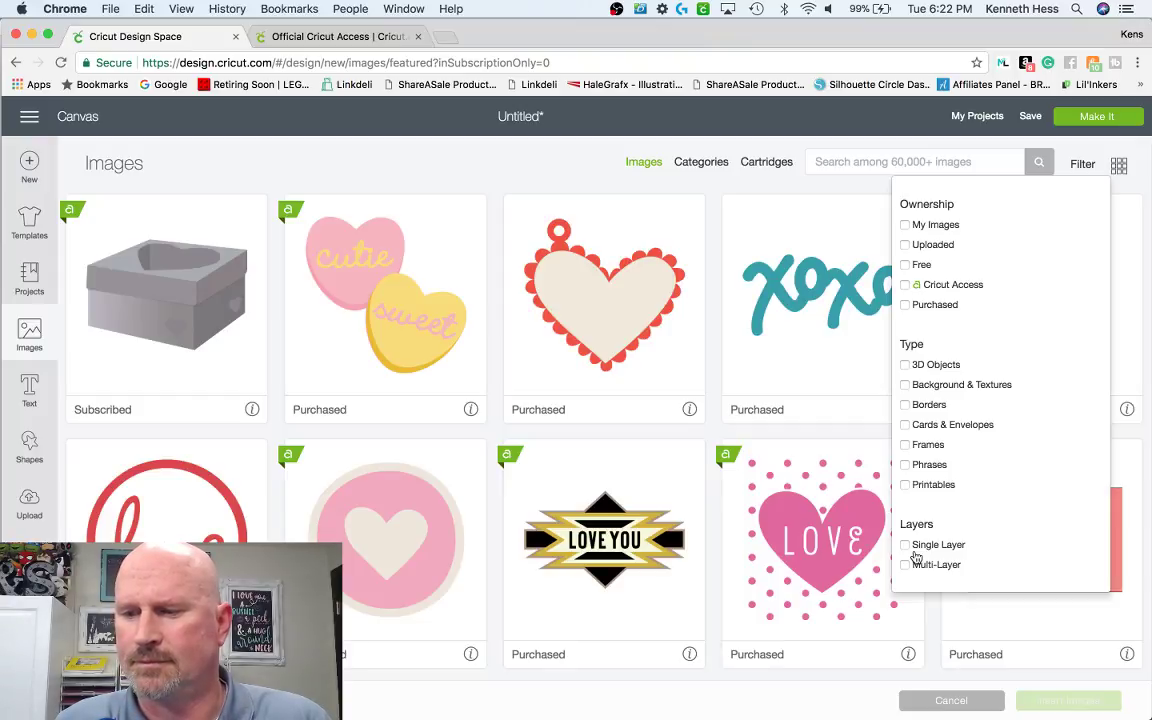
# - Insert the teal "xoxo" image and move it beside the candy hearts, to about X 8, Y 1.9
pyautogui.click(794, 373)
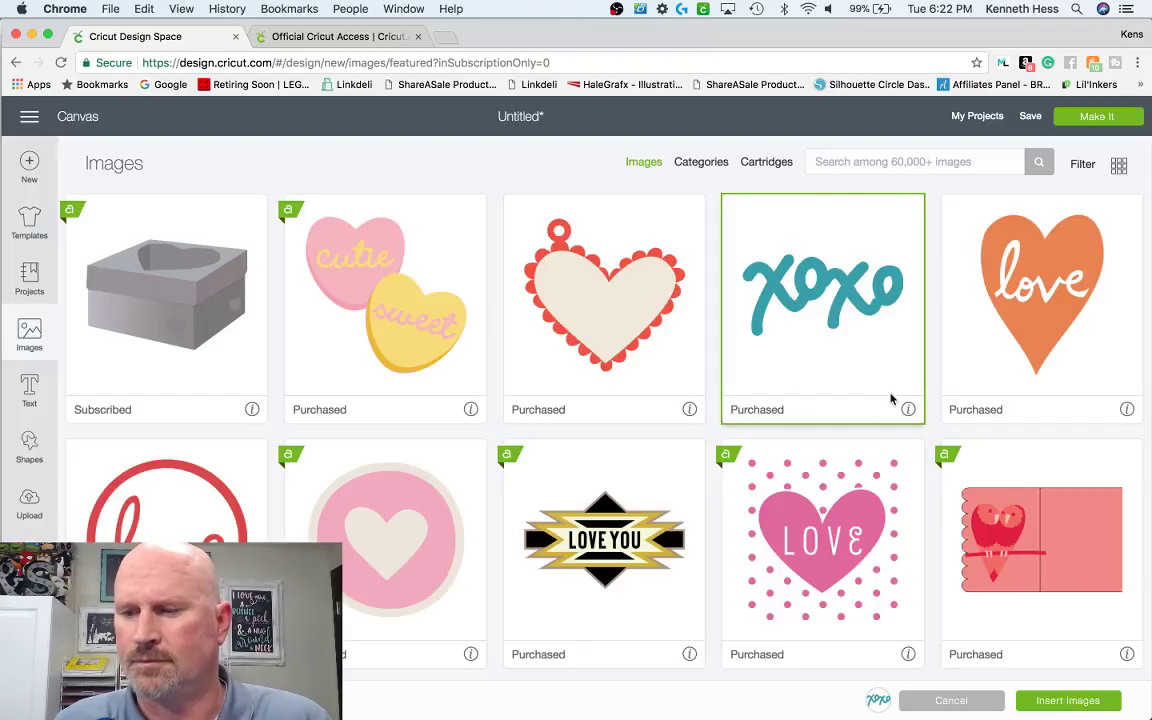
pyautogui.click(1067, 700)
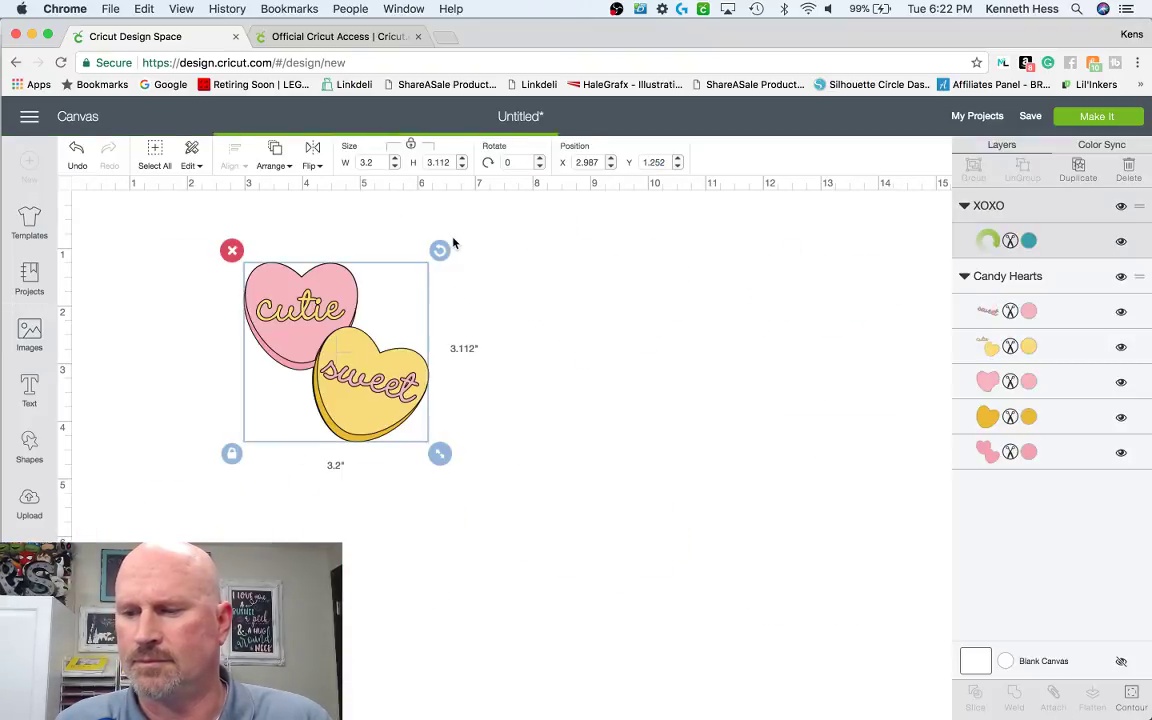
pyautogui.moveTo(215, 272); pyautogui.dragTo(834, 460)
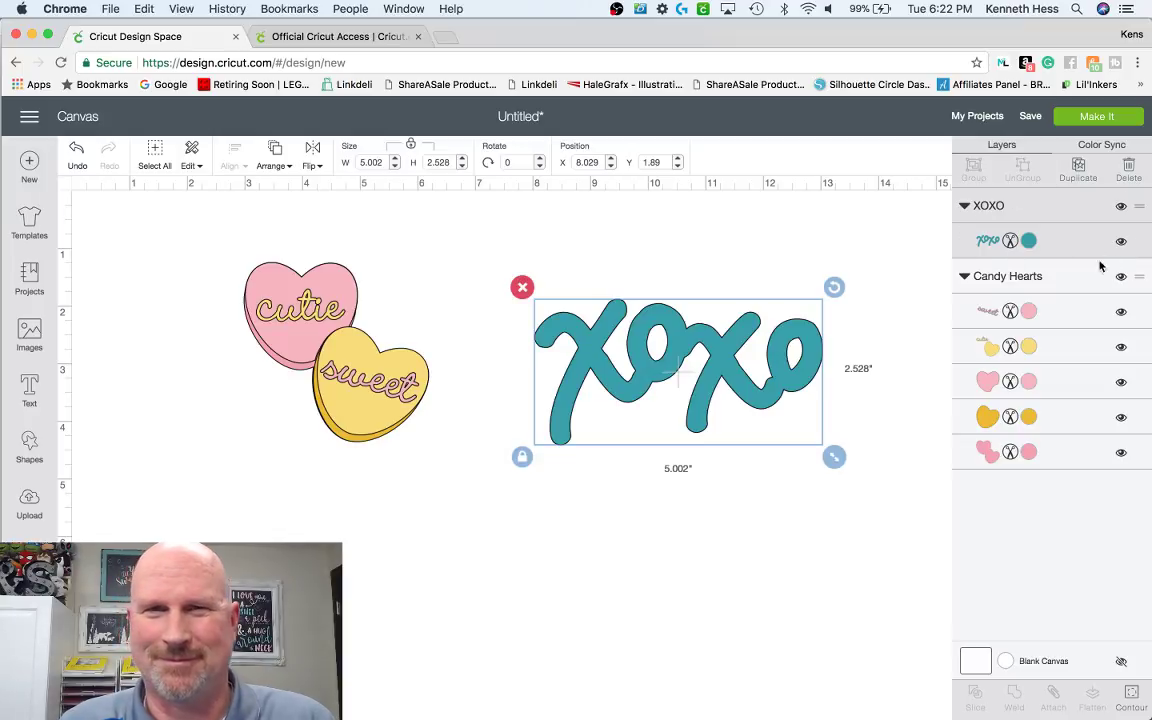
# - Select the candy hearts and the "xoxo" image alternately to compare their highlighted layers
pyautogui.click(345, 410)
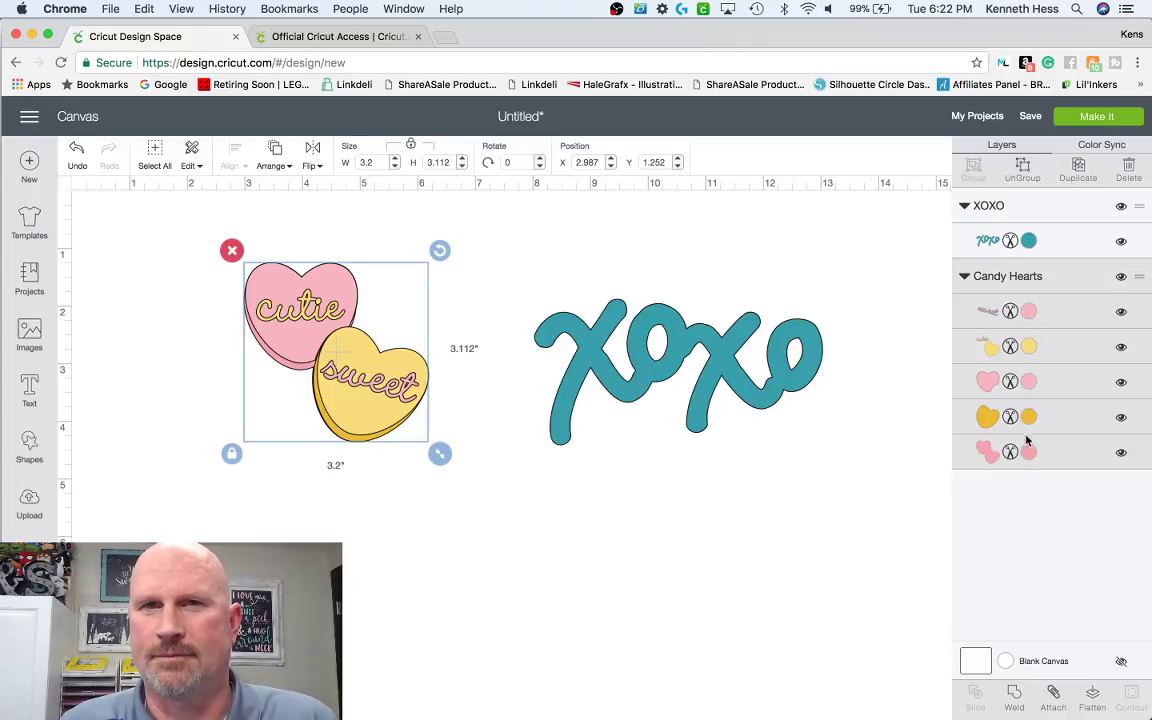
pyautogui.click(716, 375)
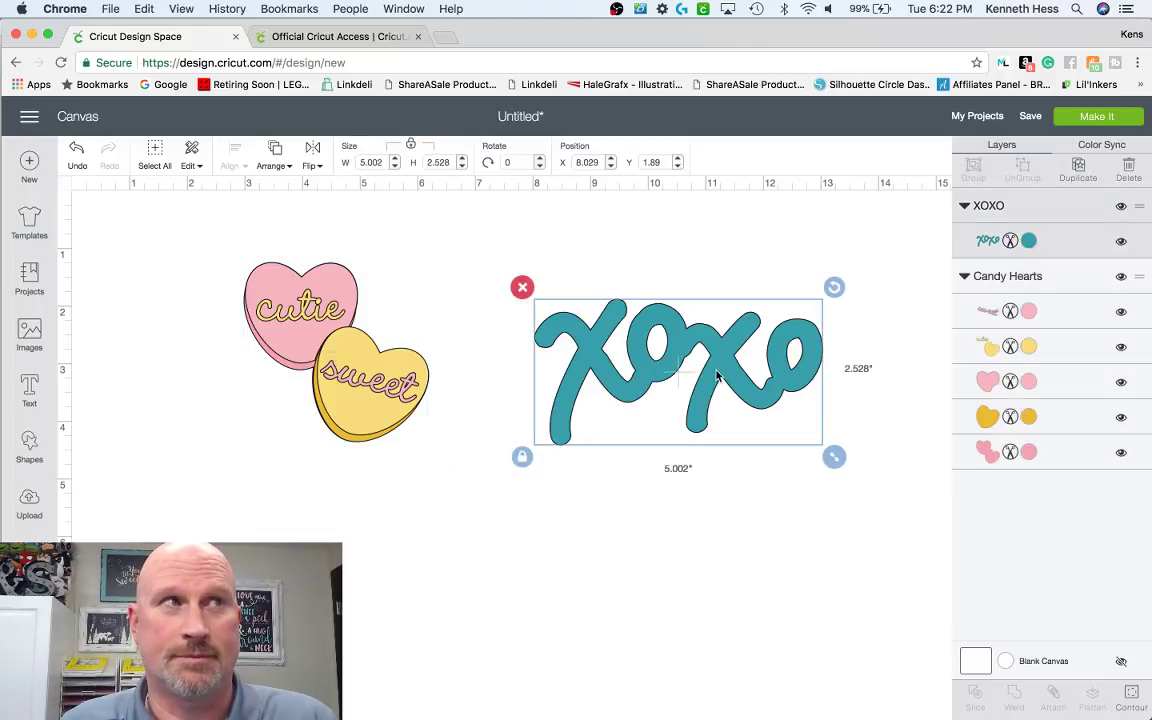
pyautogui.click(358, 320)
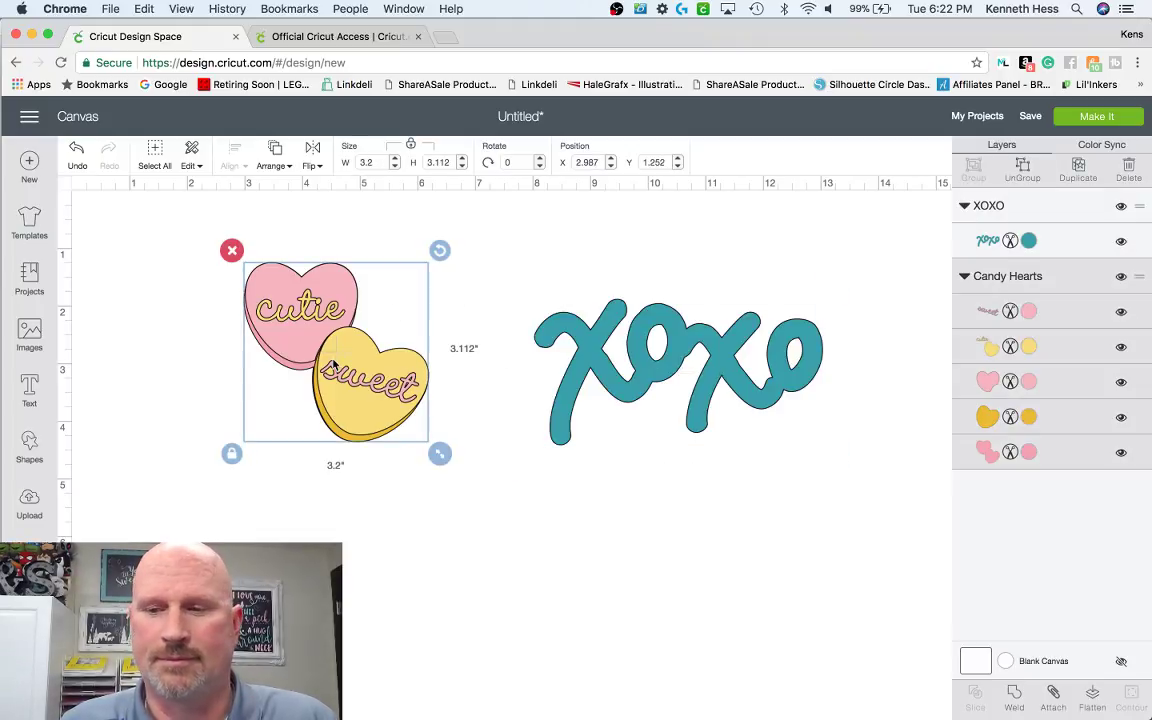
# - Reopen the image library, compare the small and large thumbnail grids, and show the details of the "cutie" and "sweet" candy hearts image
pyautogui.click(40, 338)
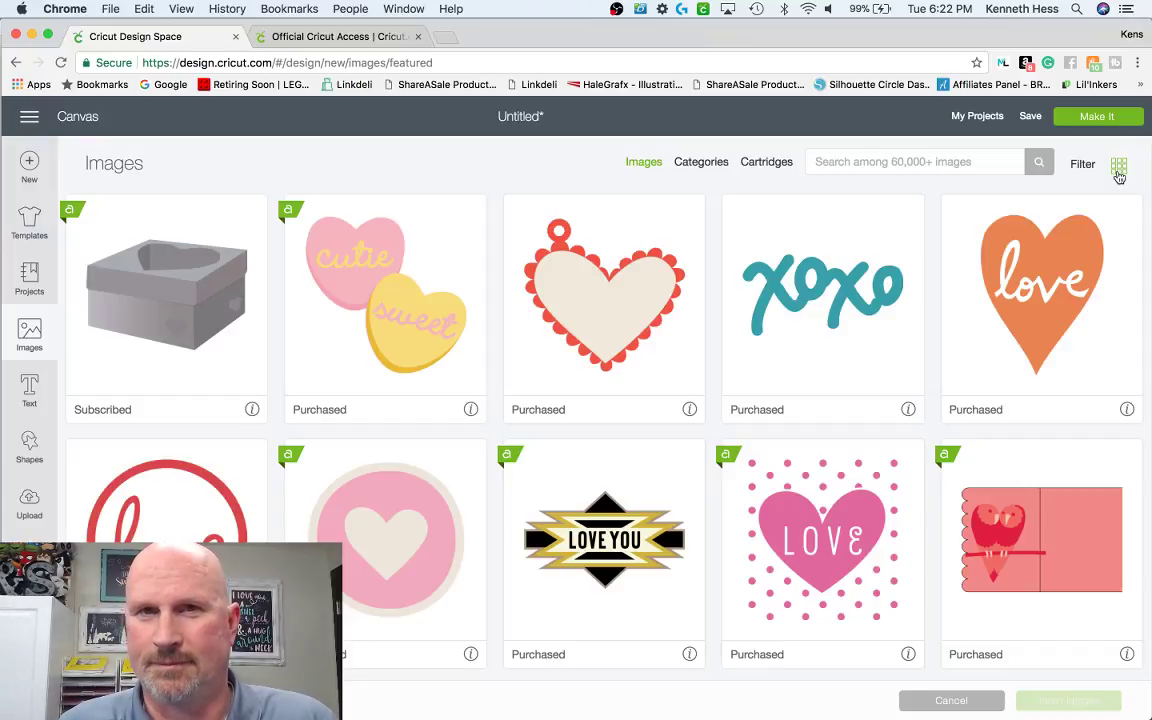
pyautogui.click(1119, 172)
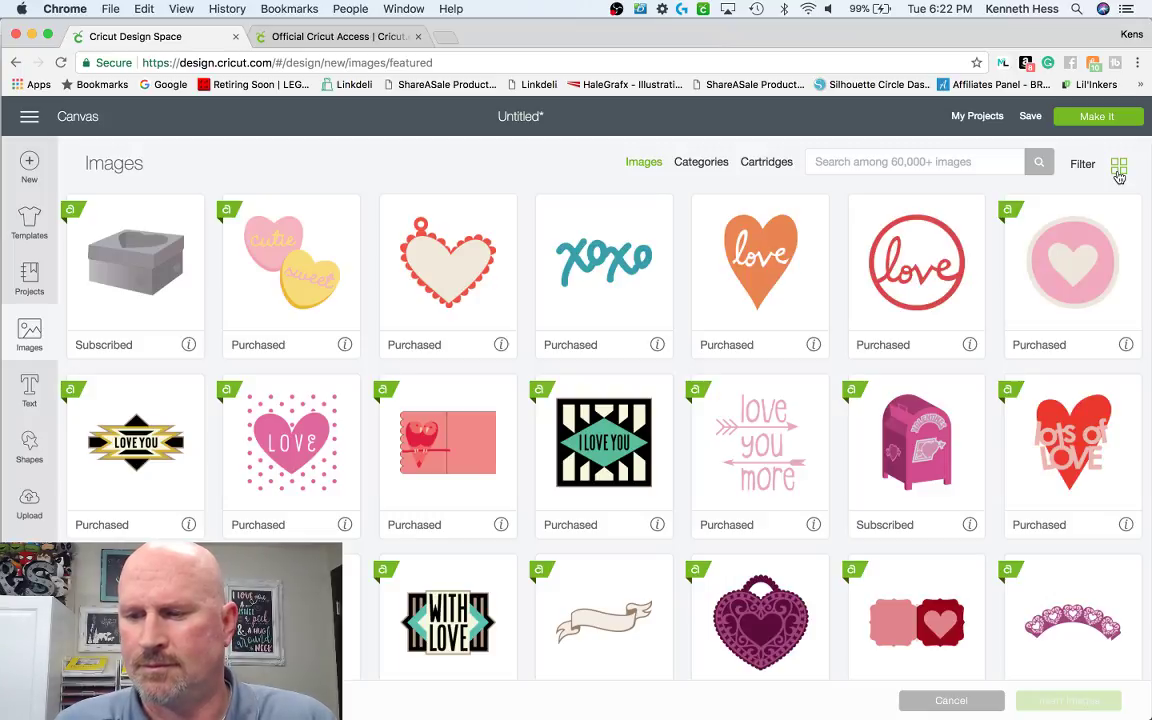
pyautogui.click(1119, 175)
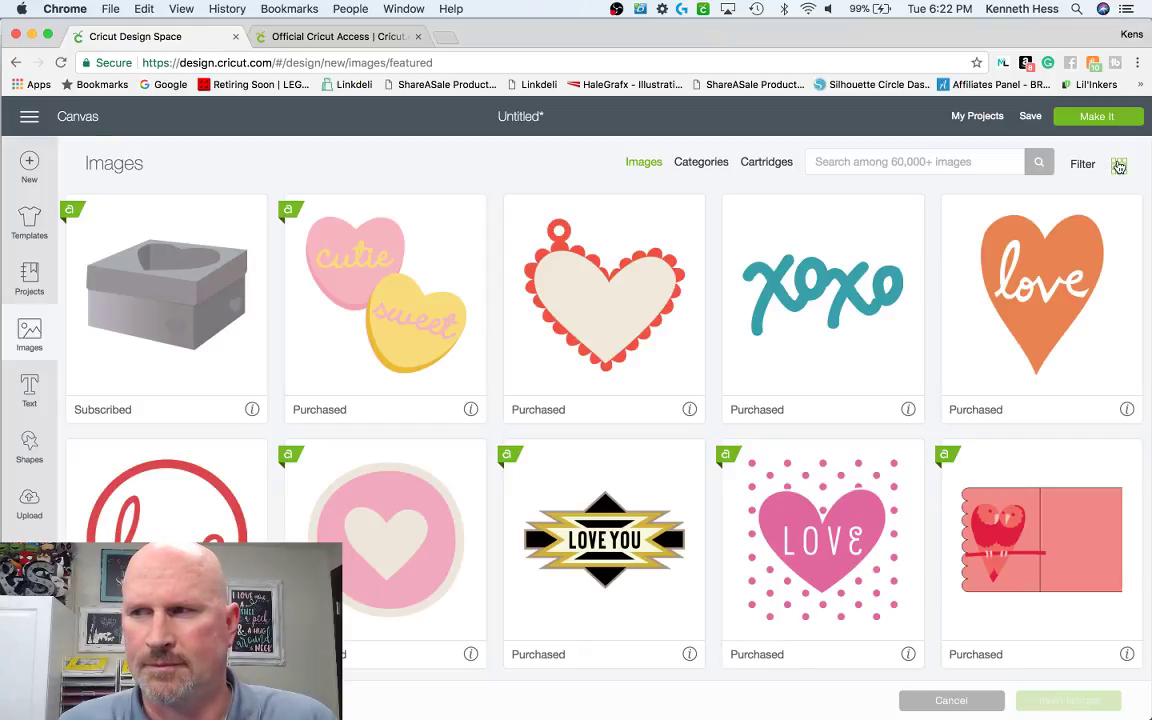
pyautogui.click(1119, 170)
pyautogui.click(1119, 166)
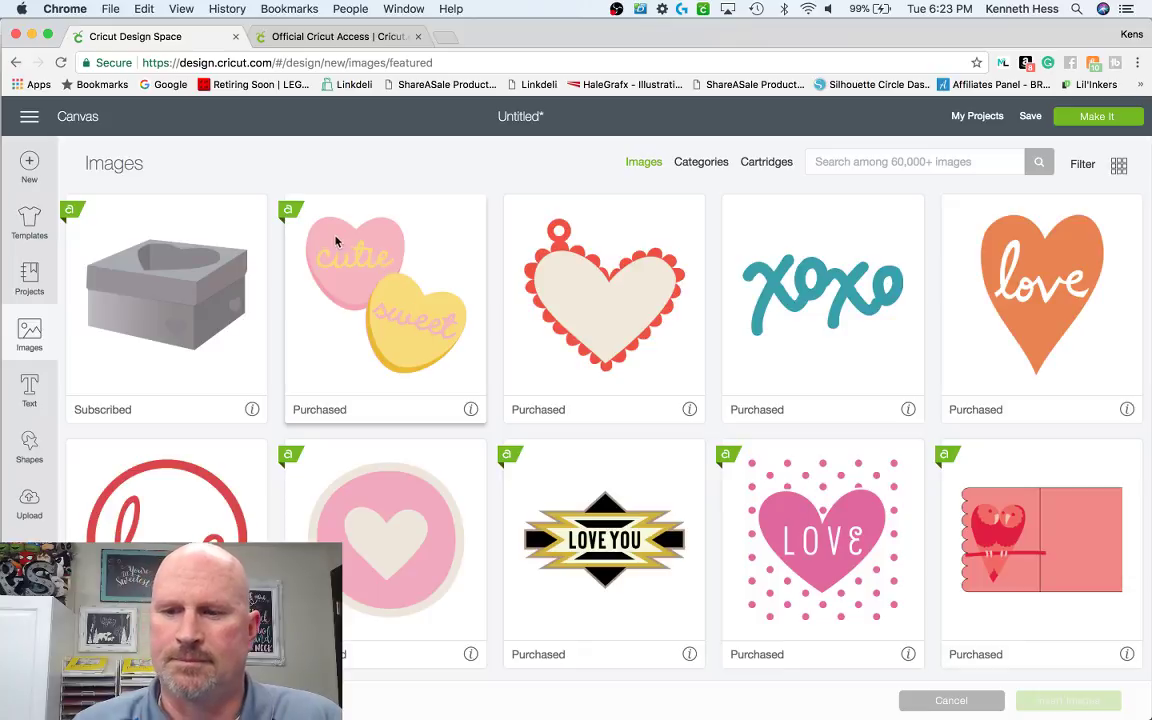
pyautogui.click(471, 413)
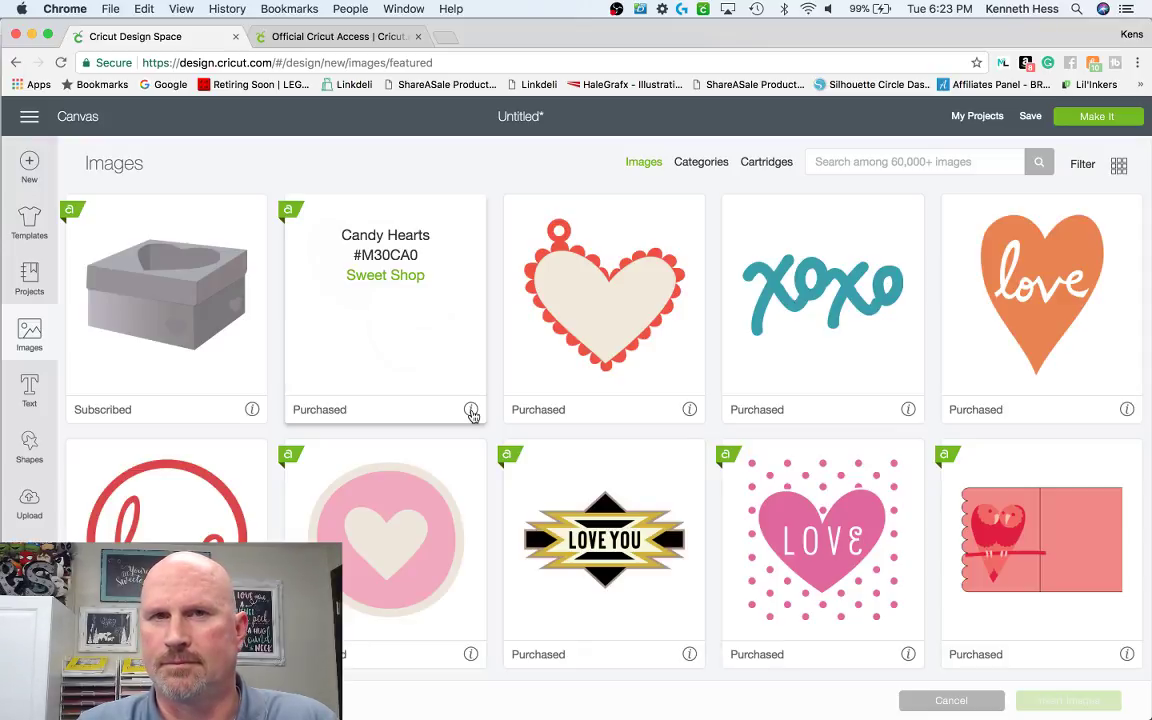
# - Open the Sweet Shop cartridge from the candy hearts image's details and look through its images
pyautogui.click(471, 413)
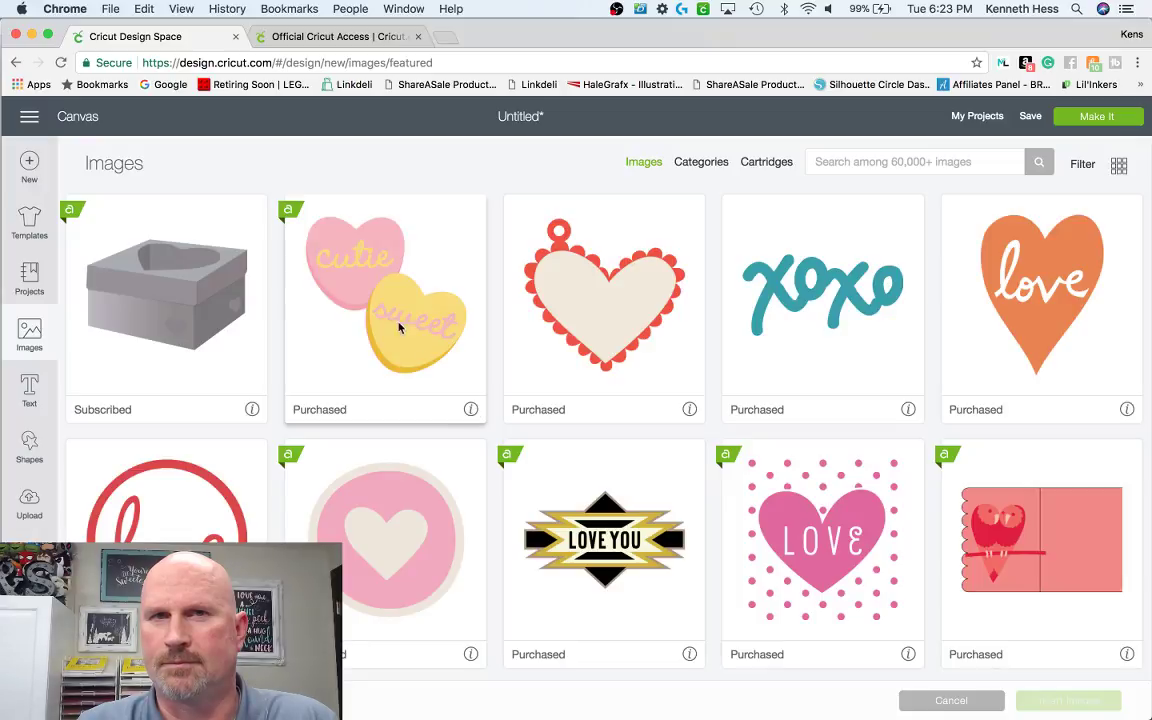
pyautogui.click(474, 412)
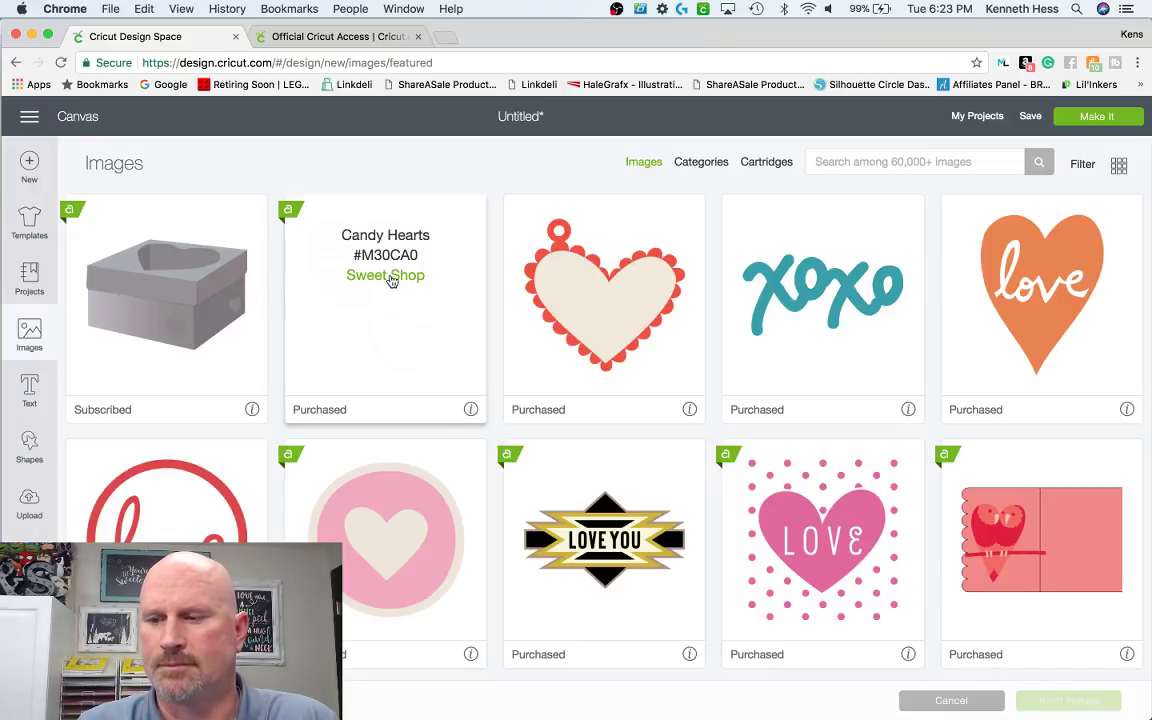
pyautogui.click(391, 281)
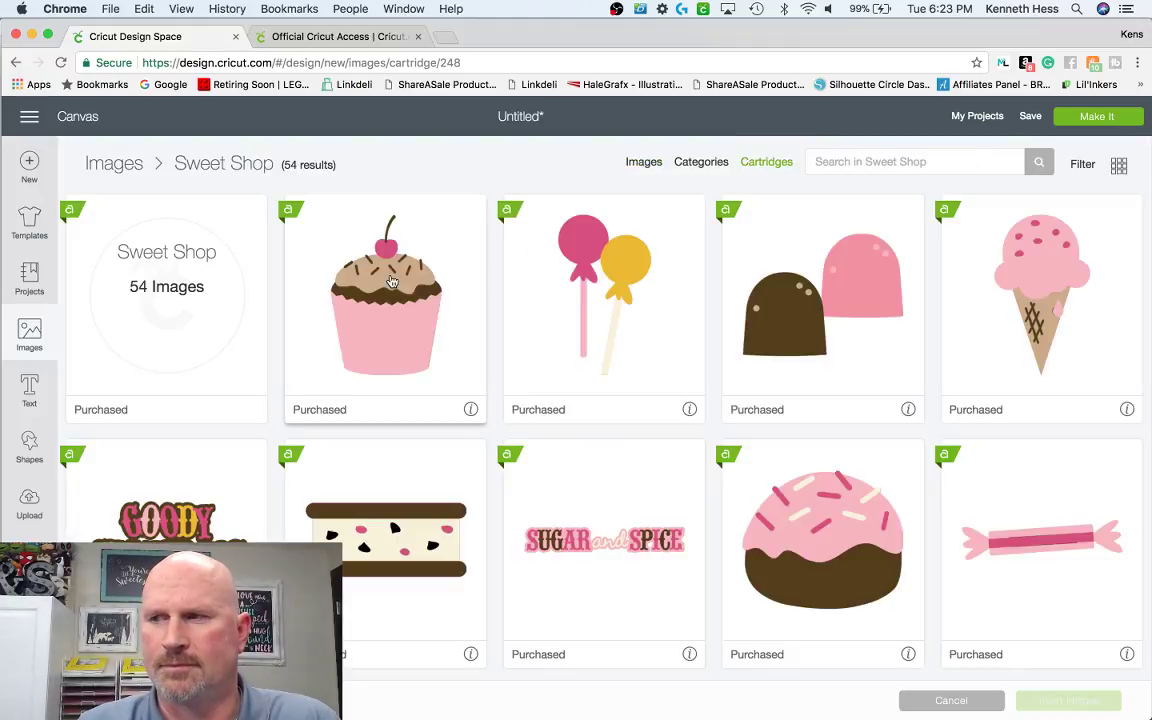
pyautogui.scroll(-10, 391, 281)
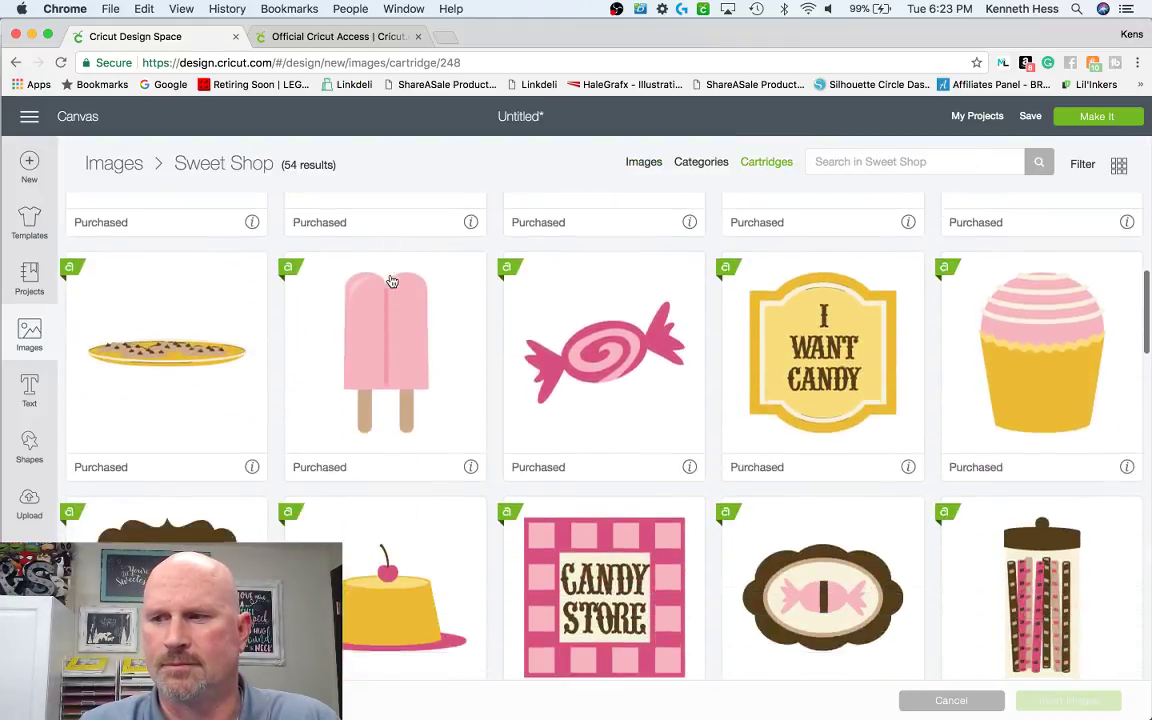
pyautogui.scroll(-10, 391, 281)
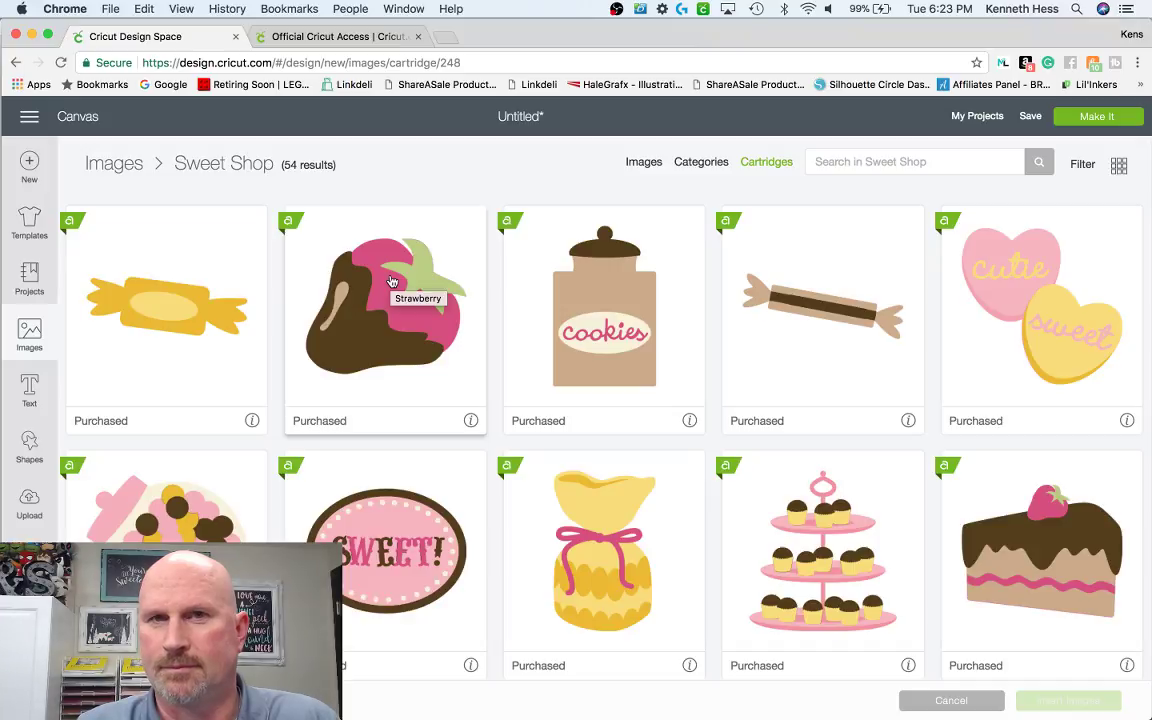
pyautogui.scroll(15, 391, 281)
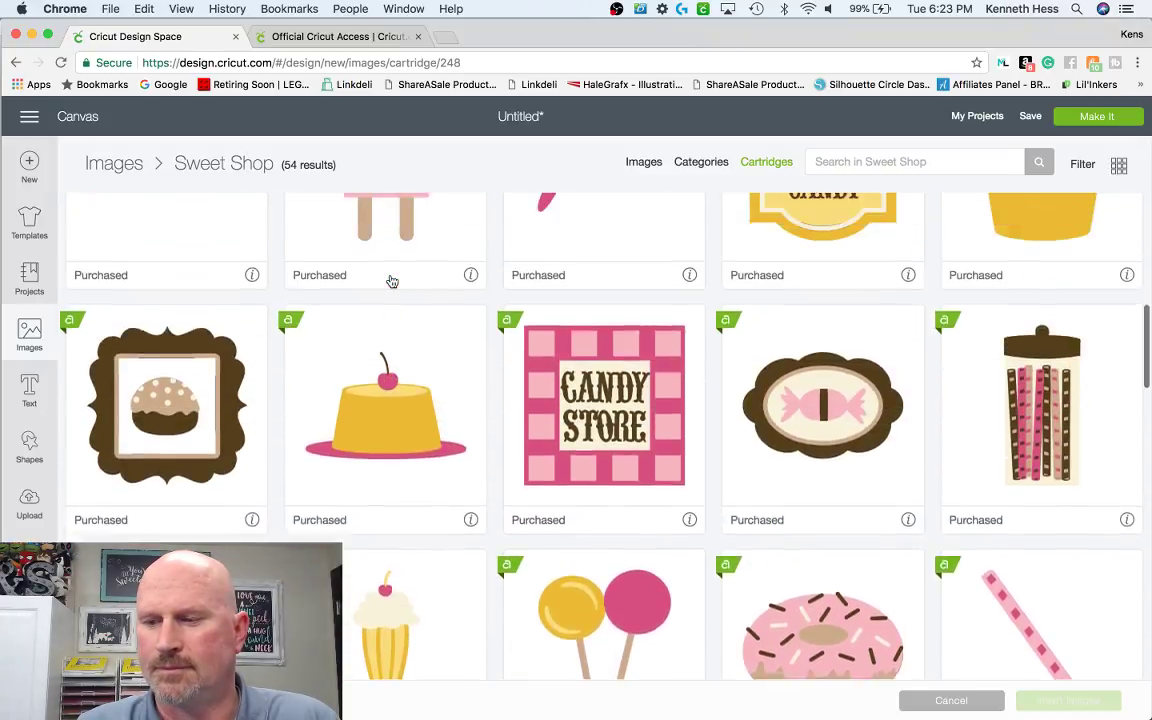
pyautogui.scroll(10, 391, 281)
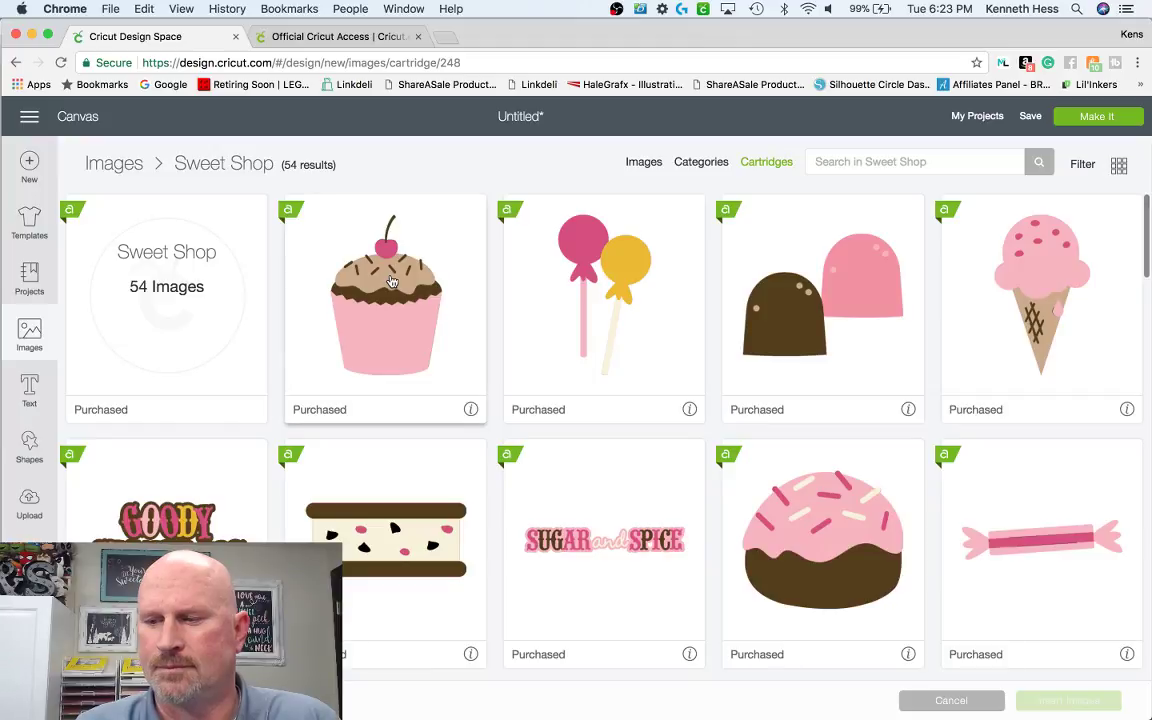
# - Show the details of the cherry cupcake and the suckers in Sweet Shop, and return to the full image library
pyautogui.click(470, 409)
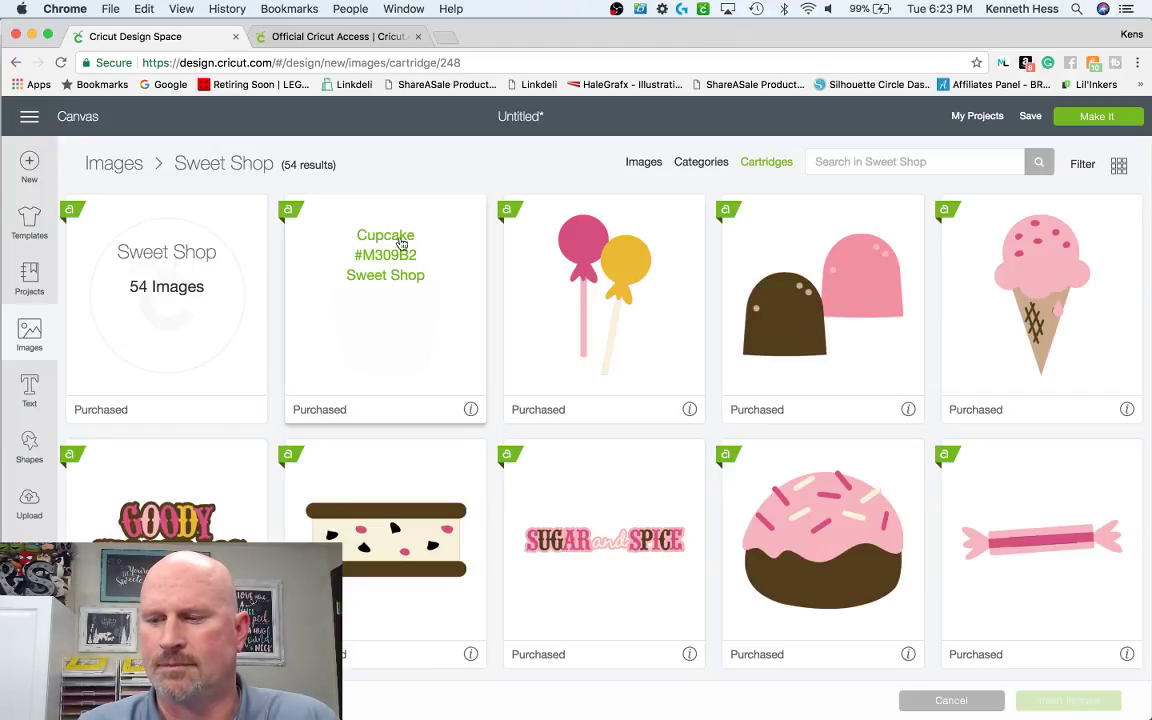
pyautogui.click(689, 409)
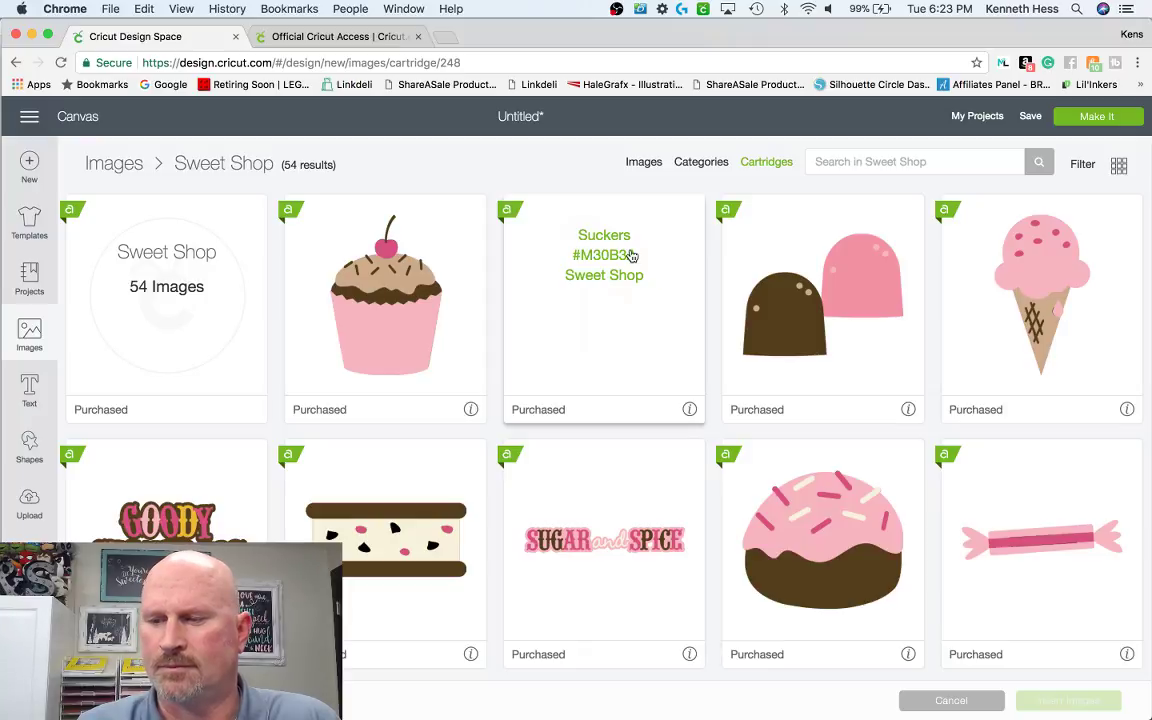
pyautogui.click(638, 168)
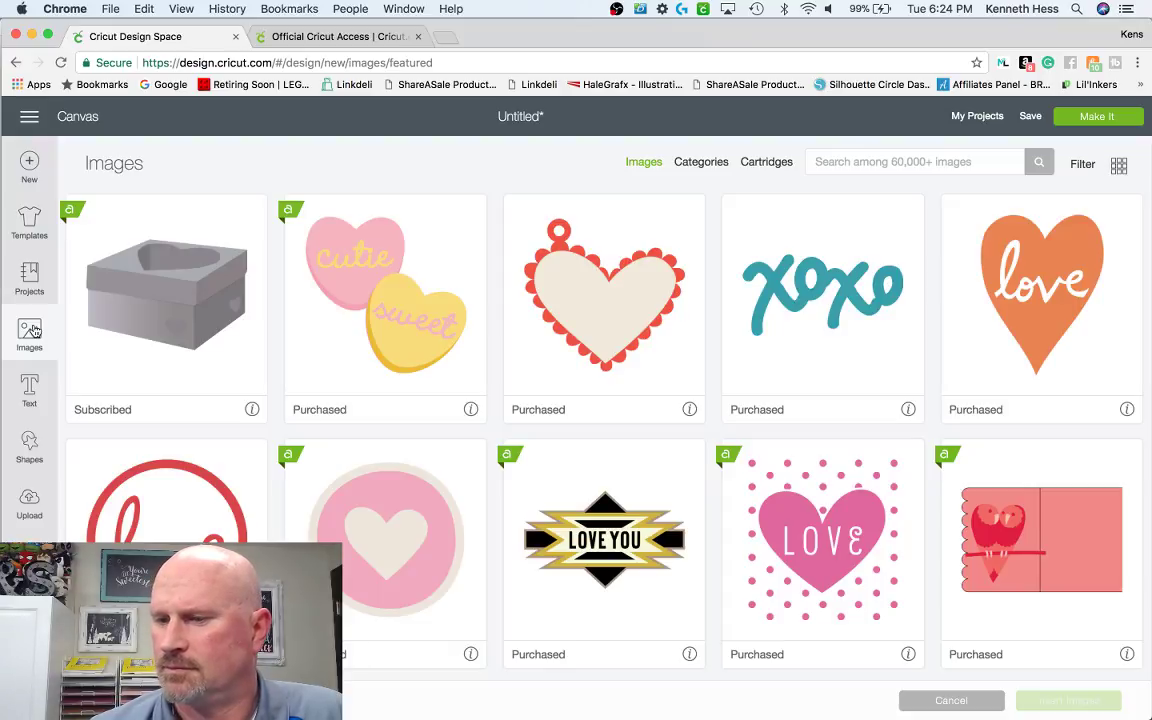
# - Browse the Free this Week image category and return to the featured images
pyautogui.click(700, 164)
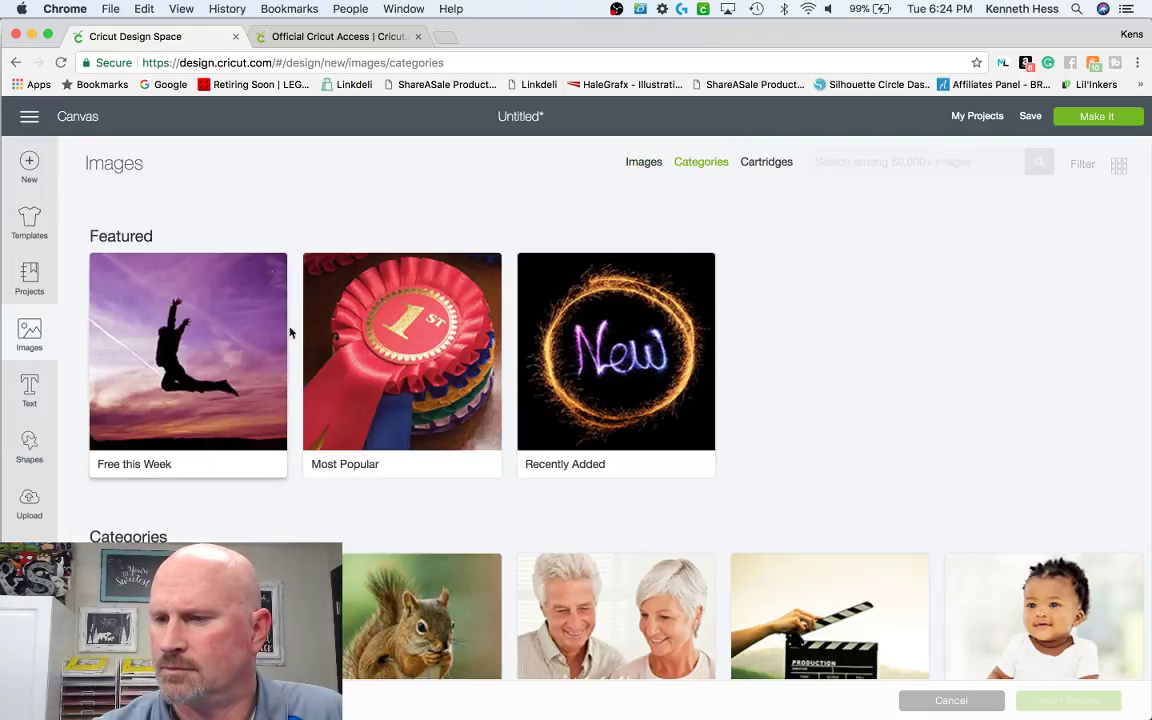
pyautogui.click(157, 368)
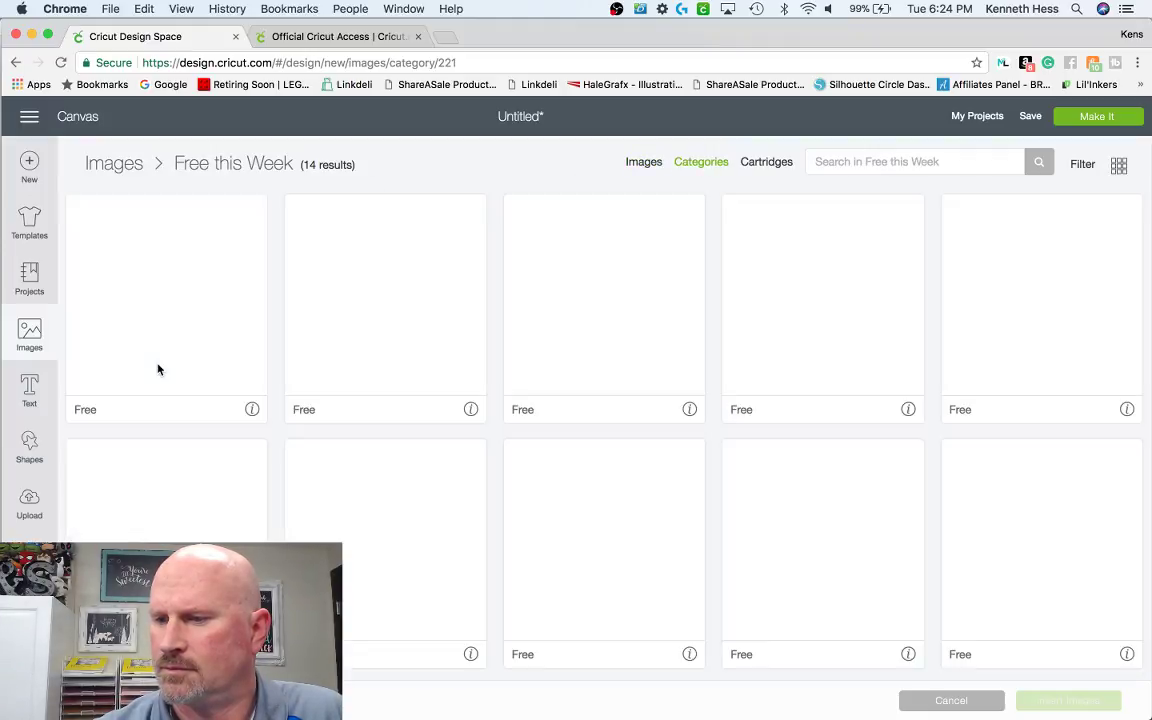
pyautogui.scroll(-5, 157, 369)
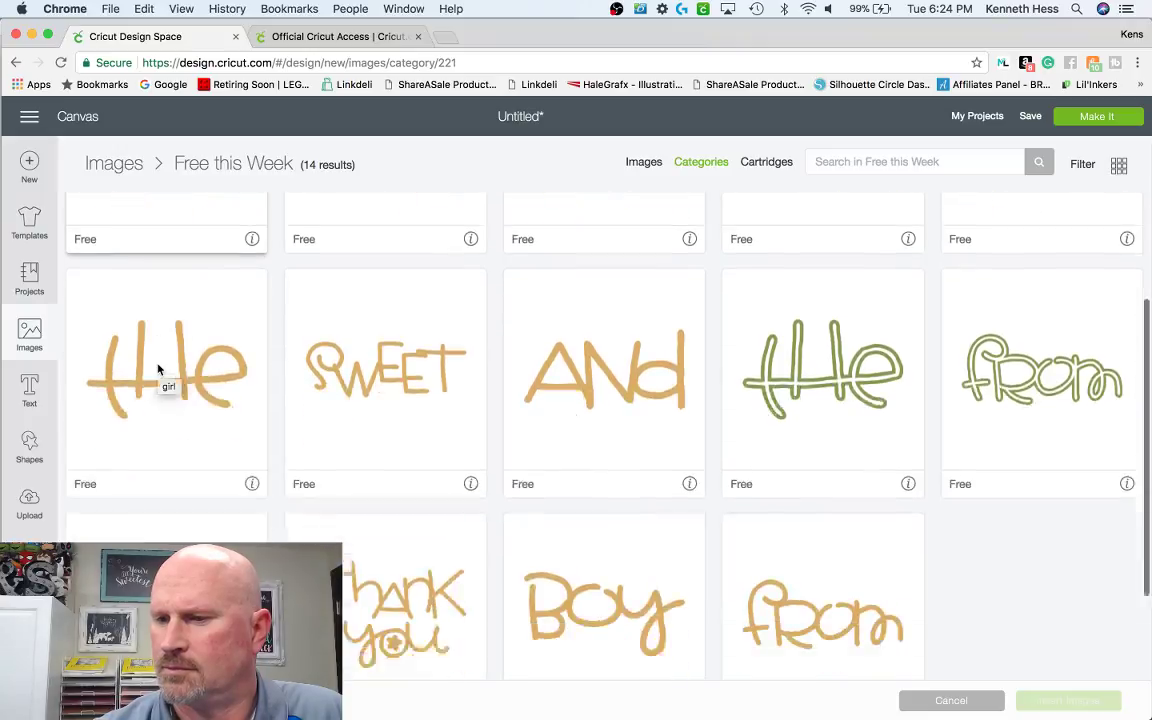
pyautogui.scroll(3, 157, 369)
pyautogui.scroll(2, 157, 369)
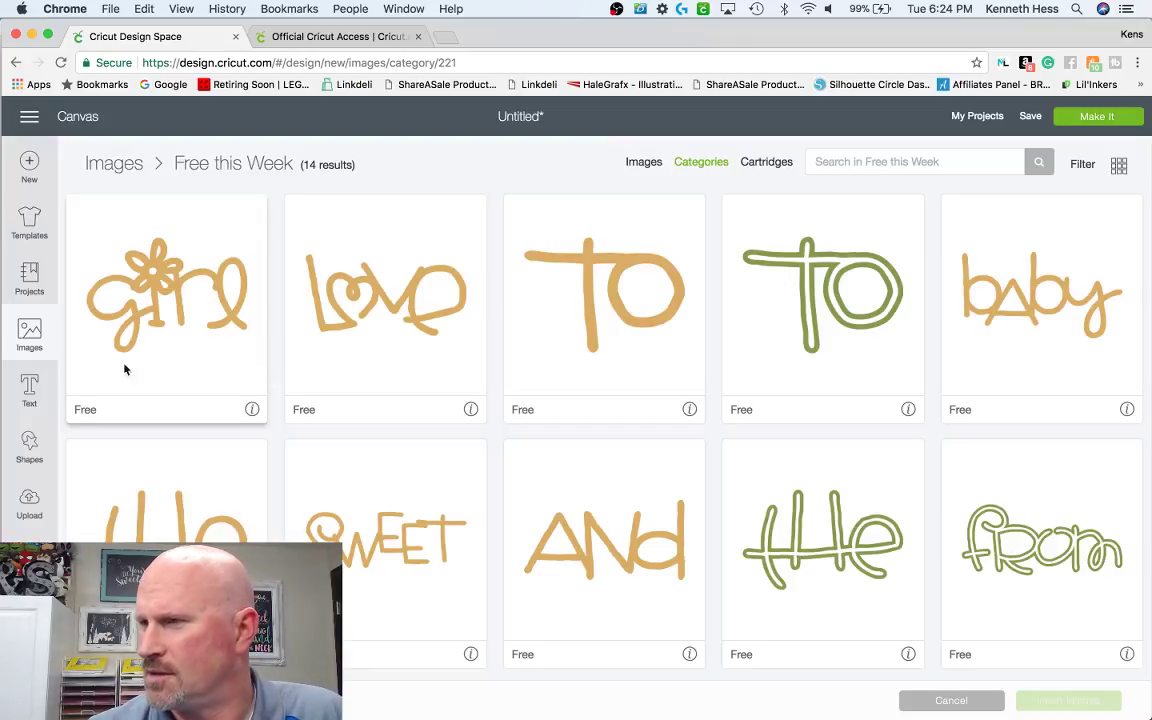
pyautogui.click(645, 164)
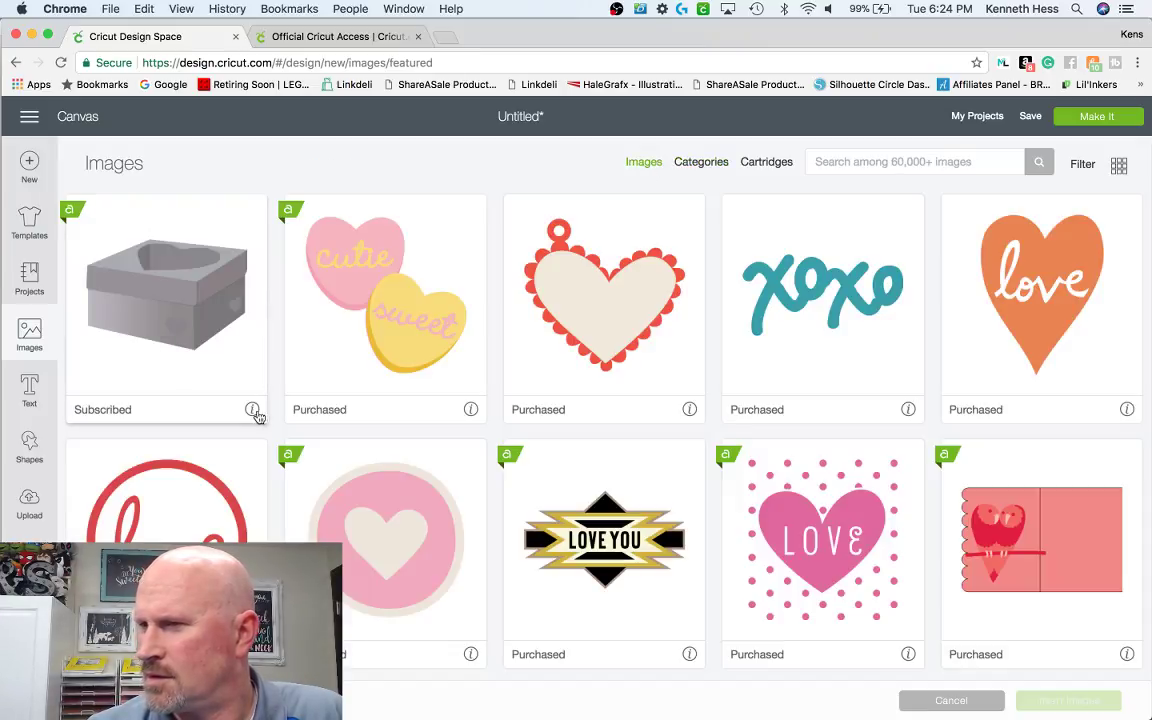
# - Show the details of the heart box, candy hearts, heart tag and "xoxo" images, highlighting their image numbers
pyautogui.click(252, 411)
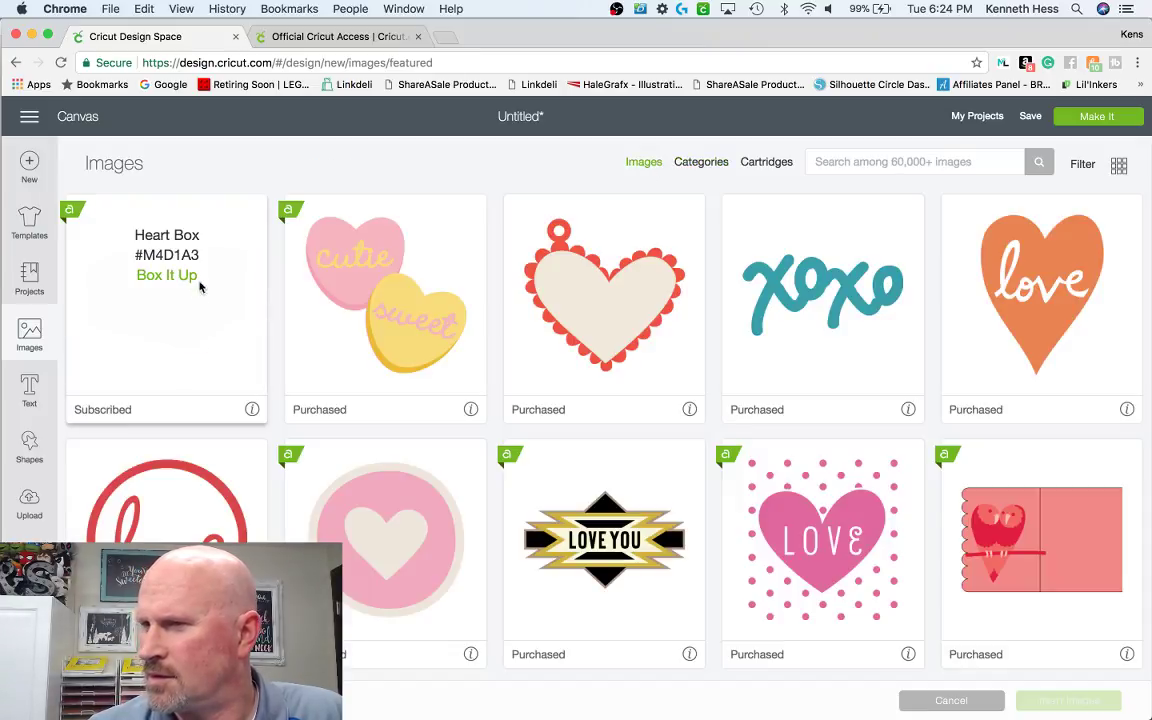
pyautogui.moveTo(200, 255); pyautogui.dragTo(124, 257)
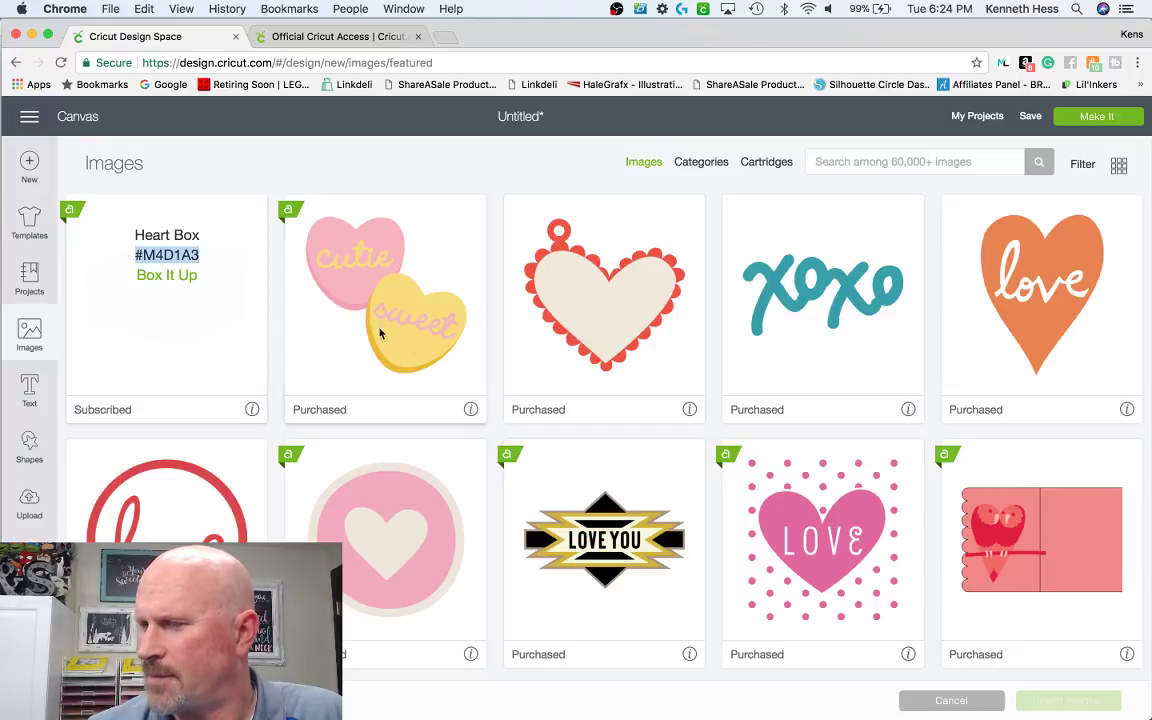
pyautogui.click(471, 412)
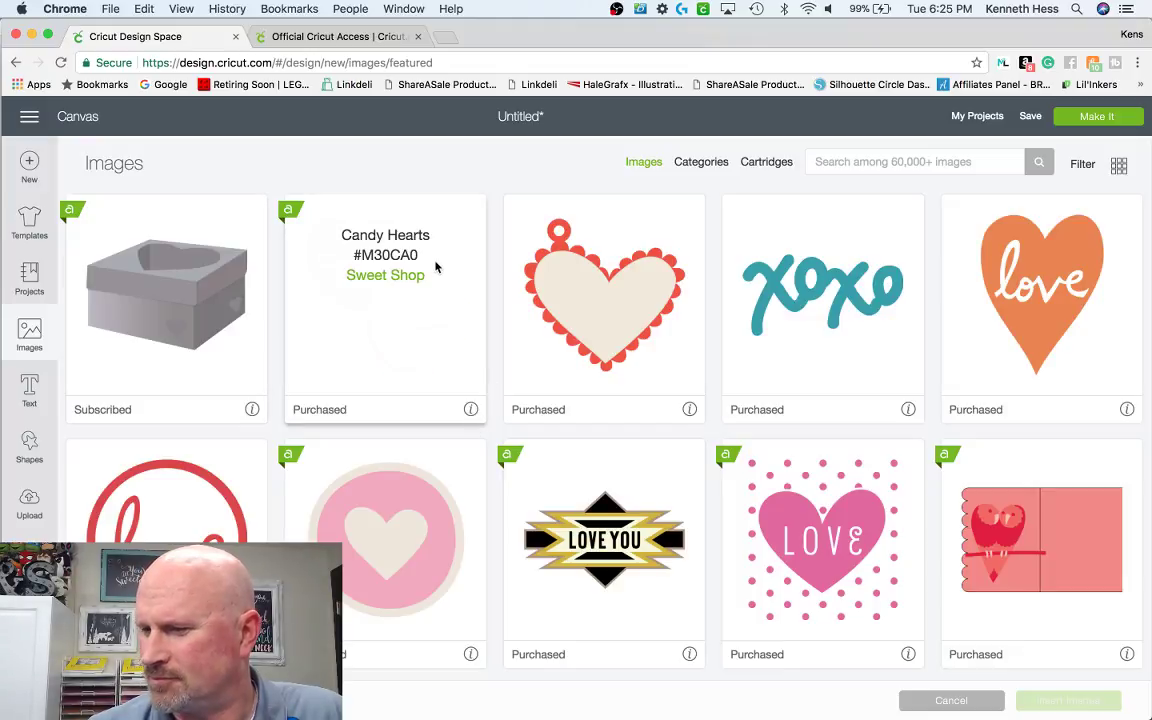
pyautogui.moveTo(420, 256); pyautogui.dragTo(340, 258)
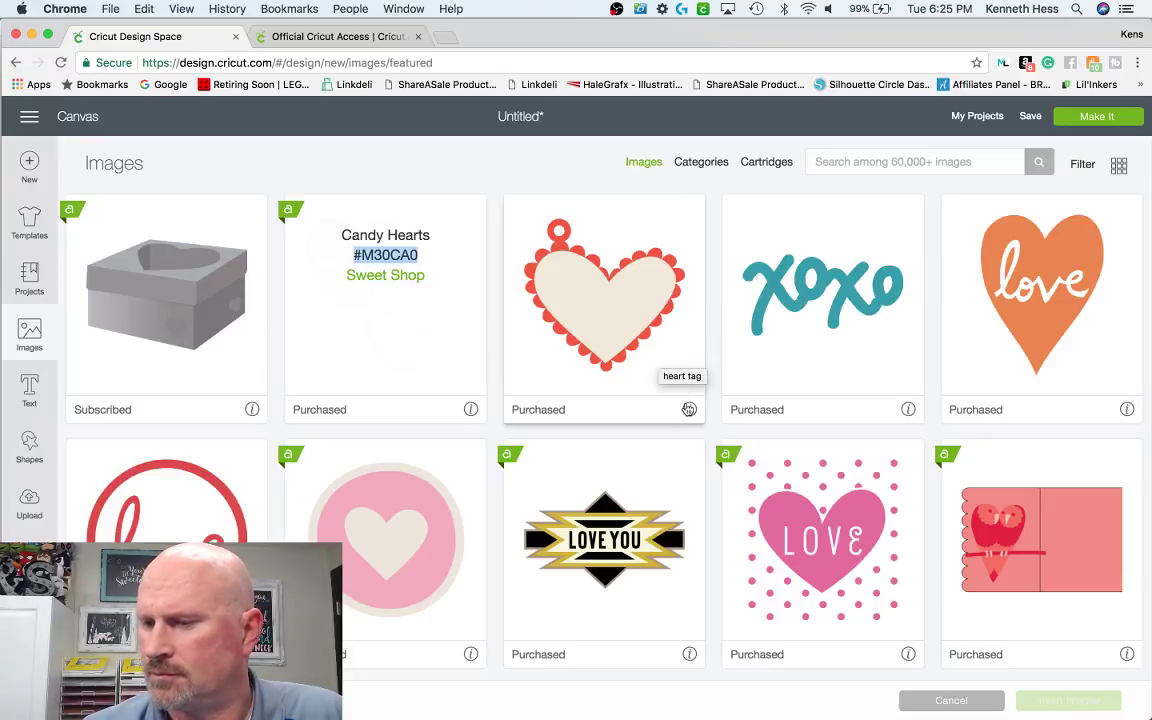
pyautogui.moveTo(690, 411)
pyautogui.moveTo(645, 257); pyautogui.dragTo(565, 256)
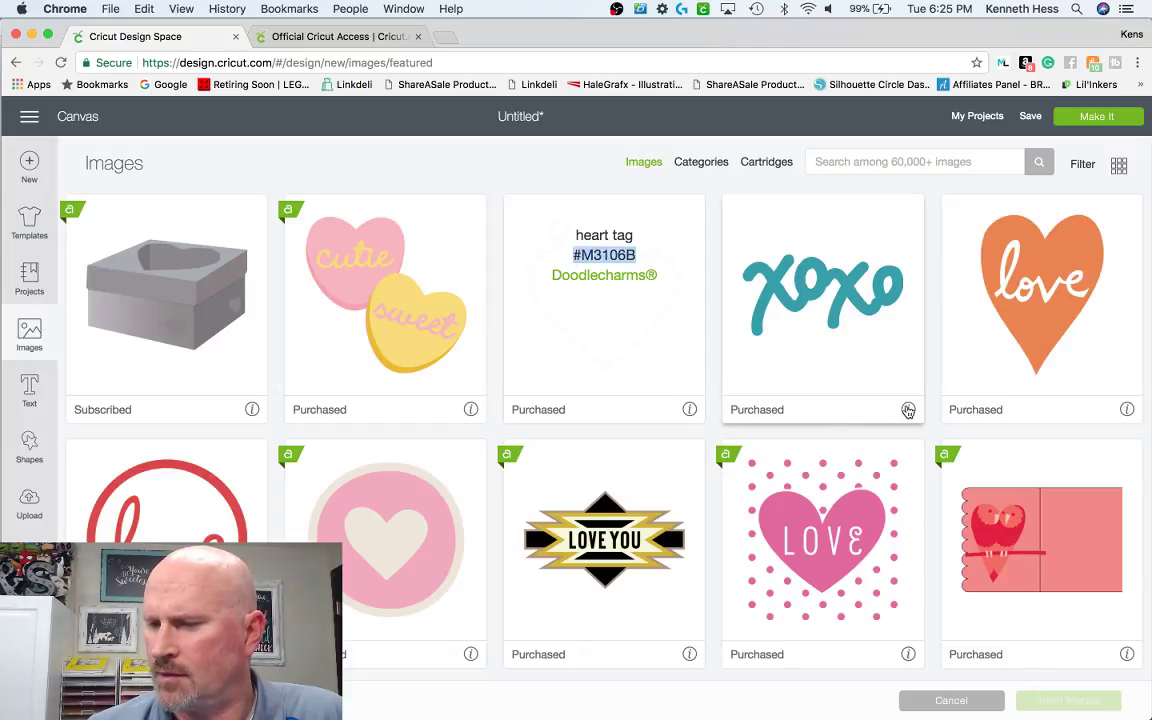
pyautogui.moveTo(906, 408)
pyautogui.moveTo(866, 262); pyautogui.dragTo(785, 259)
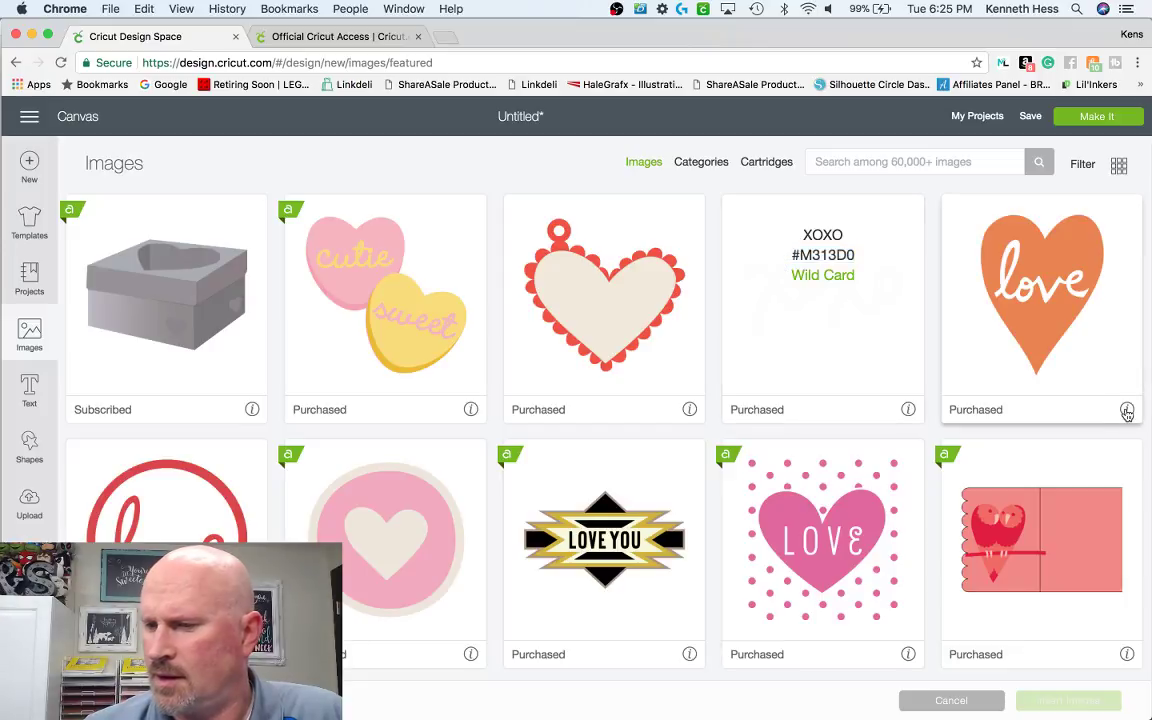
pyautogui.moveTo(1127, 411)
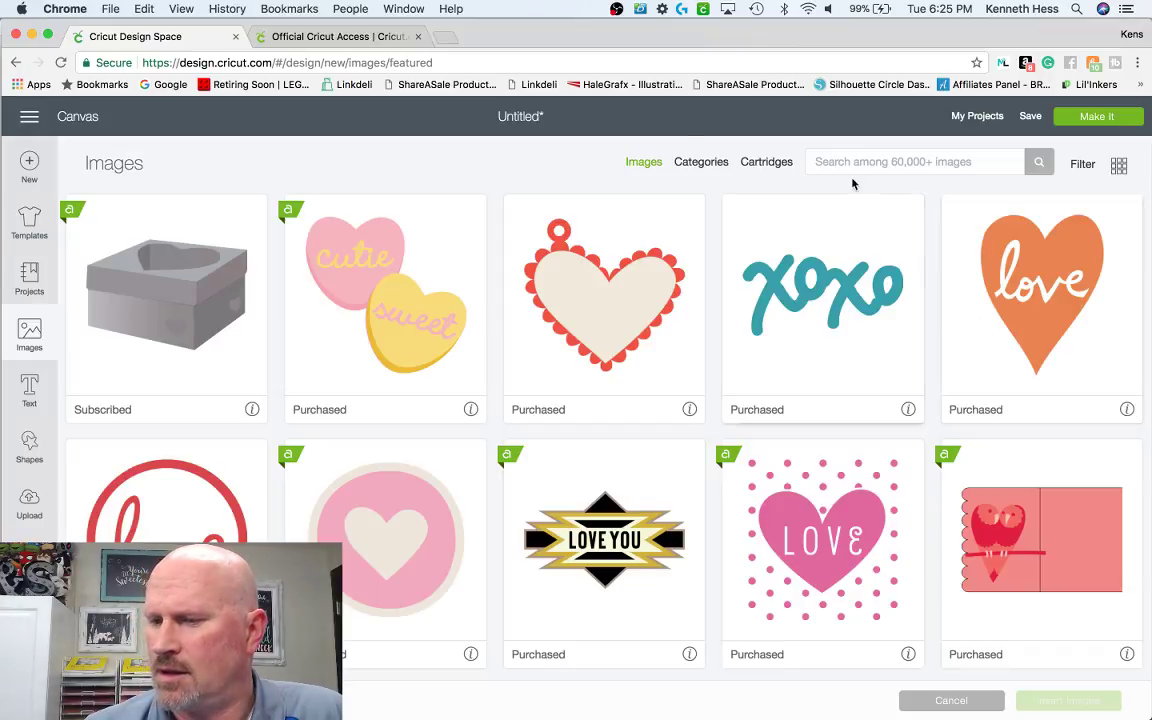
# - Switch to the Cricut Access store page and open the Angel Policy from its Legal & Privacy links
pyautogui.click(305, 37)
pyautogui.scroll(-15, 475, 315)
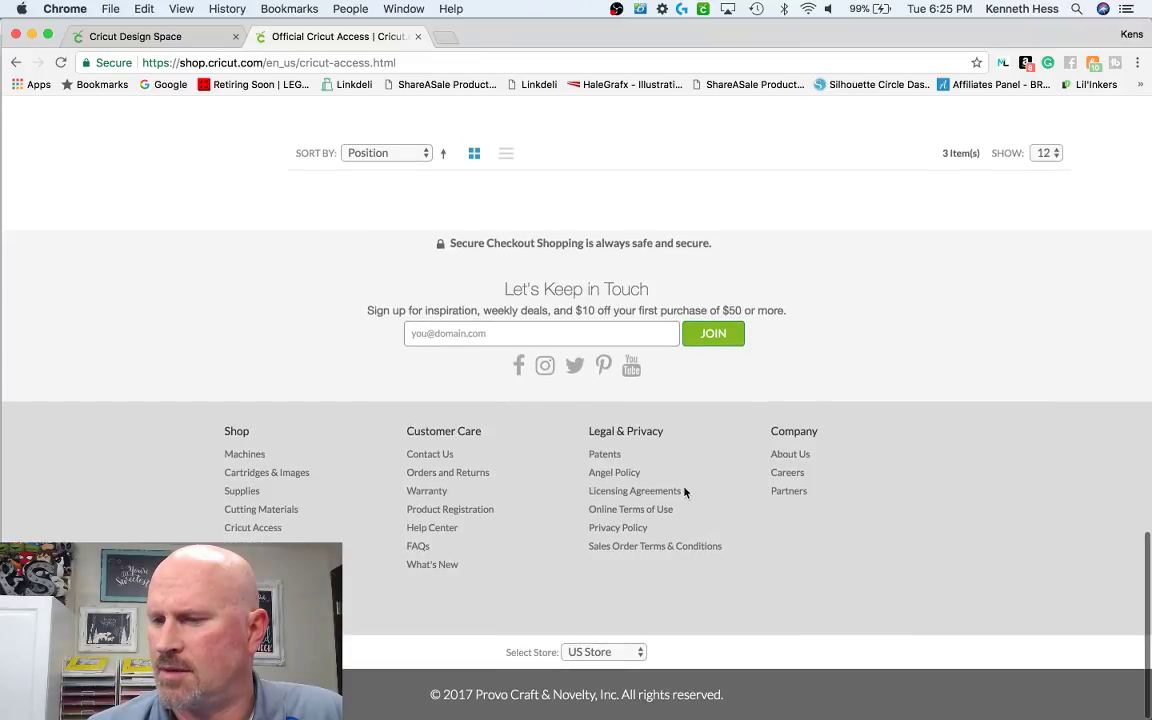
pyautogui.tripleClick(612, 431)
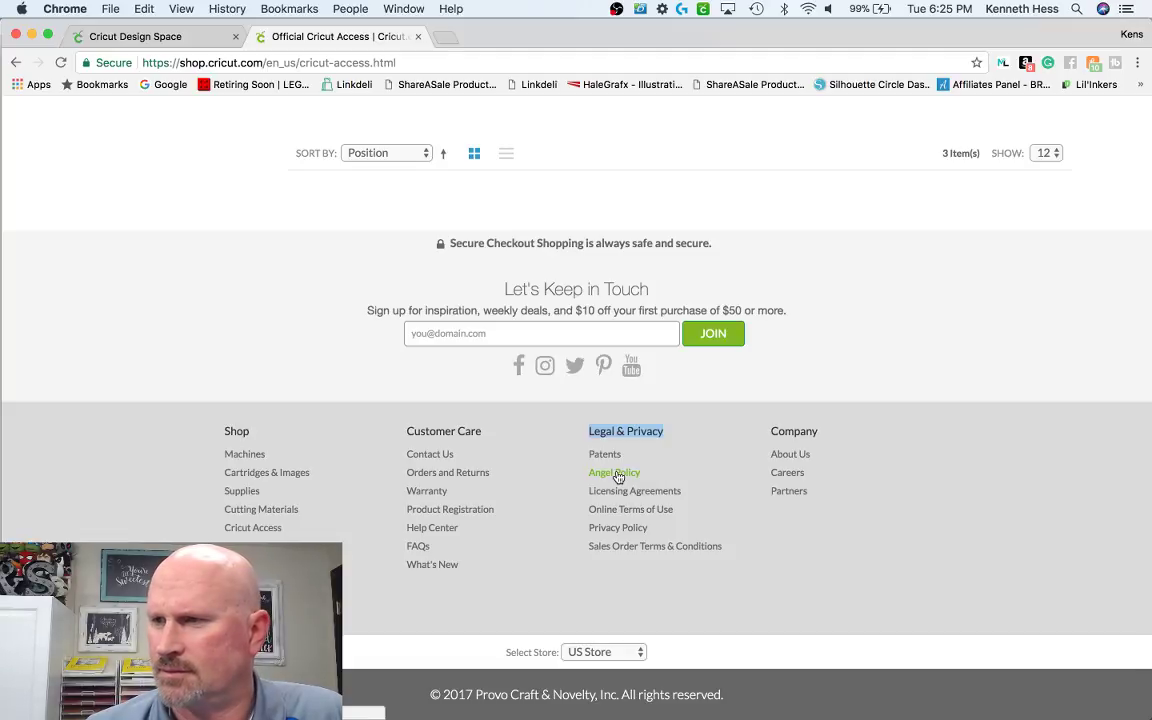
pyautogui.click(614, 472)
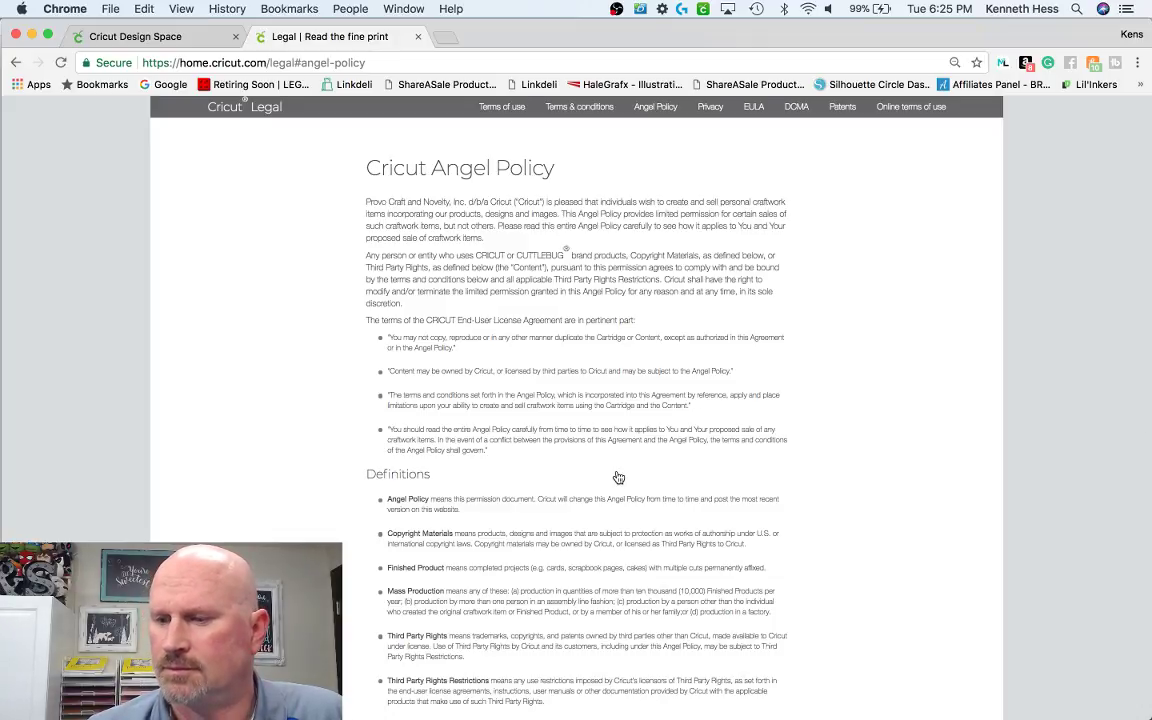
# - Look through the Cricut legal page around the Angel Policy, and return to the Design Space image library
pyautogui.scroll(-15, 618, 477)
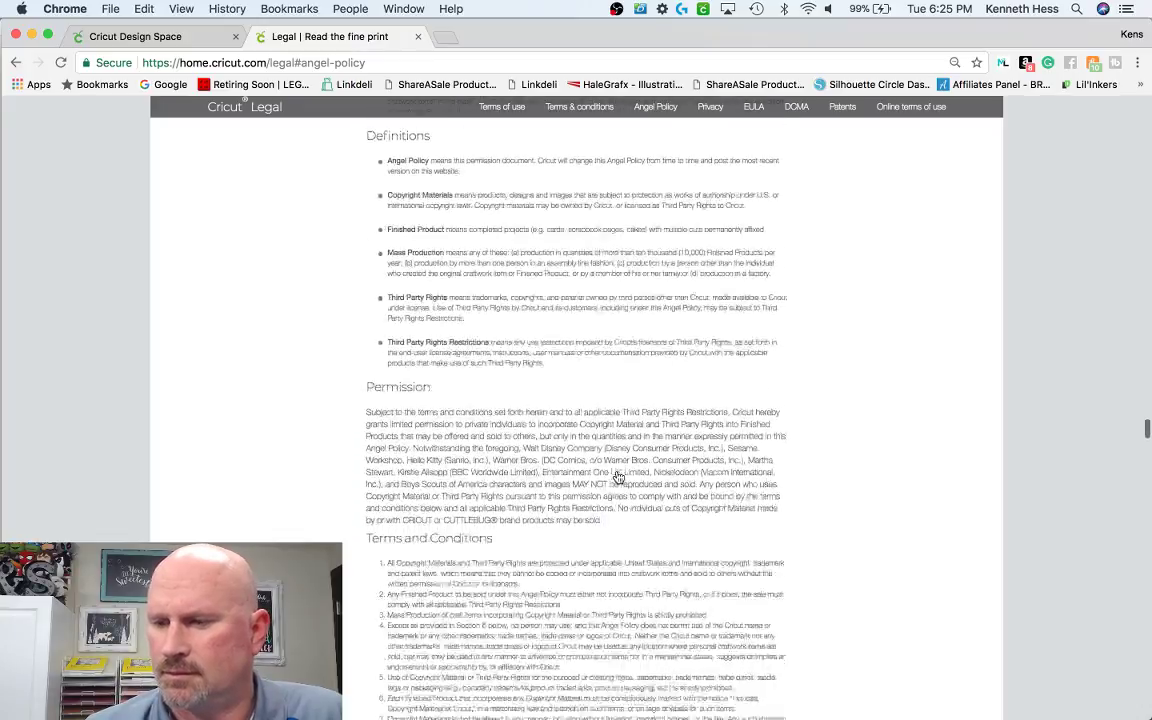
pyautogui.scroll(-15, 618, 477)
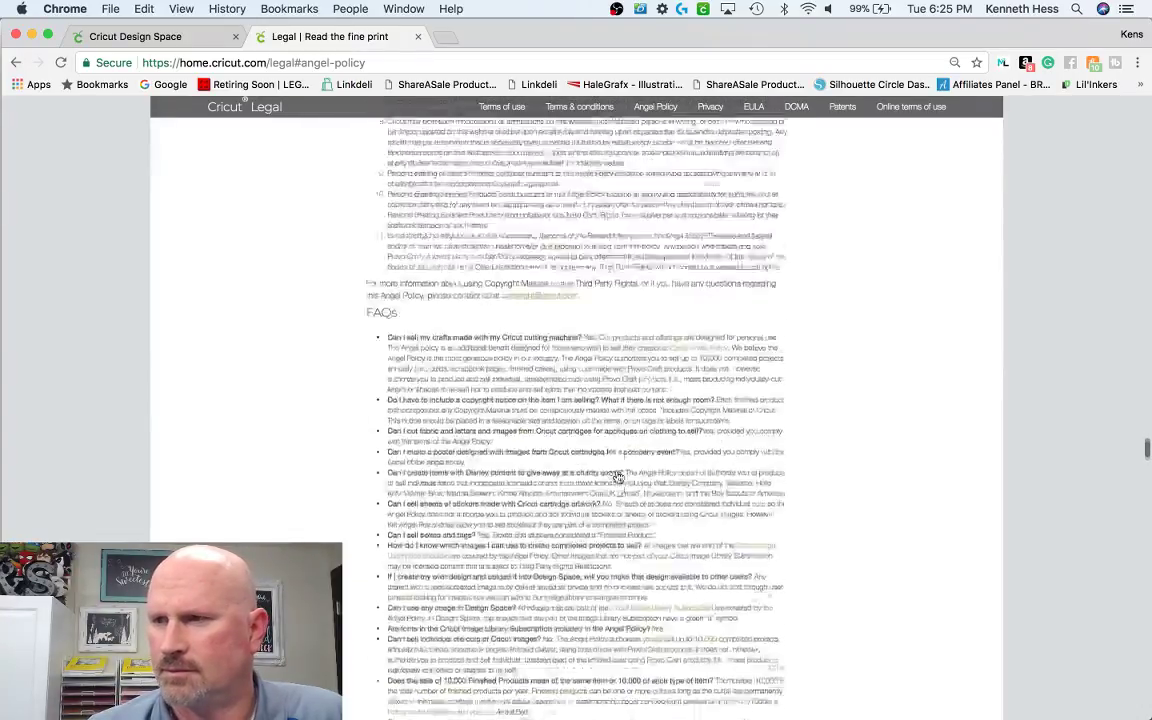
pyautogui.scroll(-15, 618, 477)
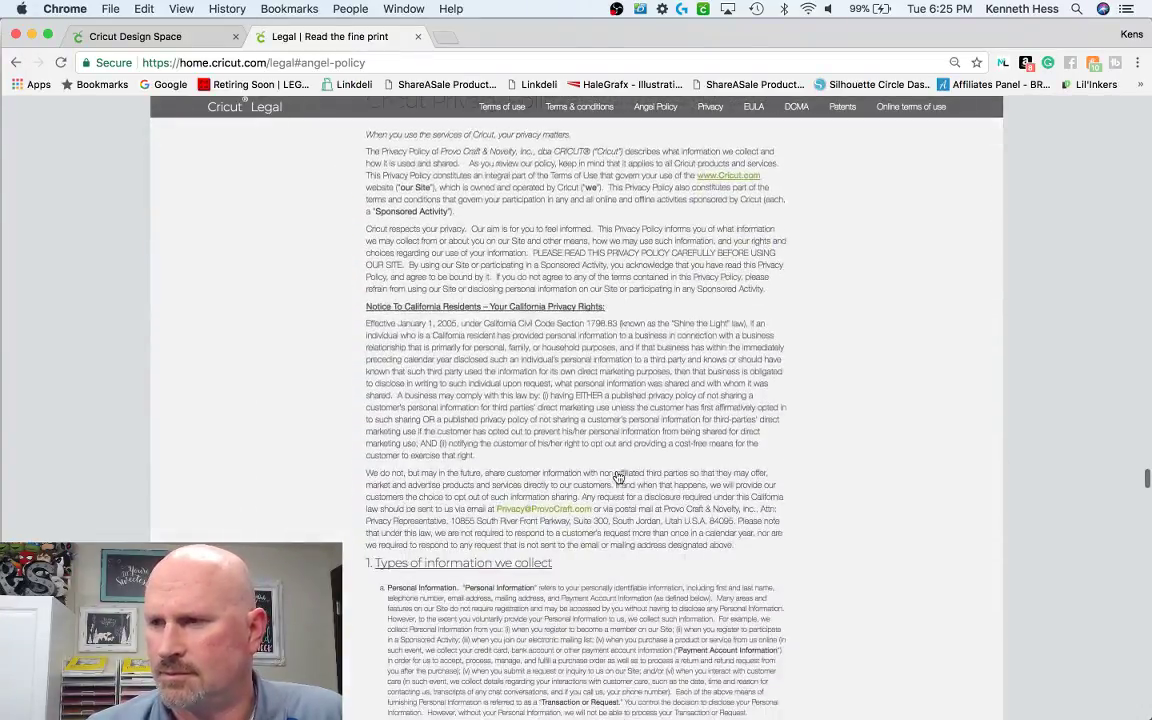
pyautogui.scroll(-10, 618, 477)
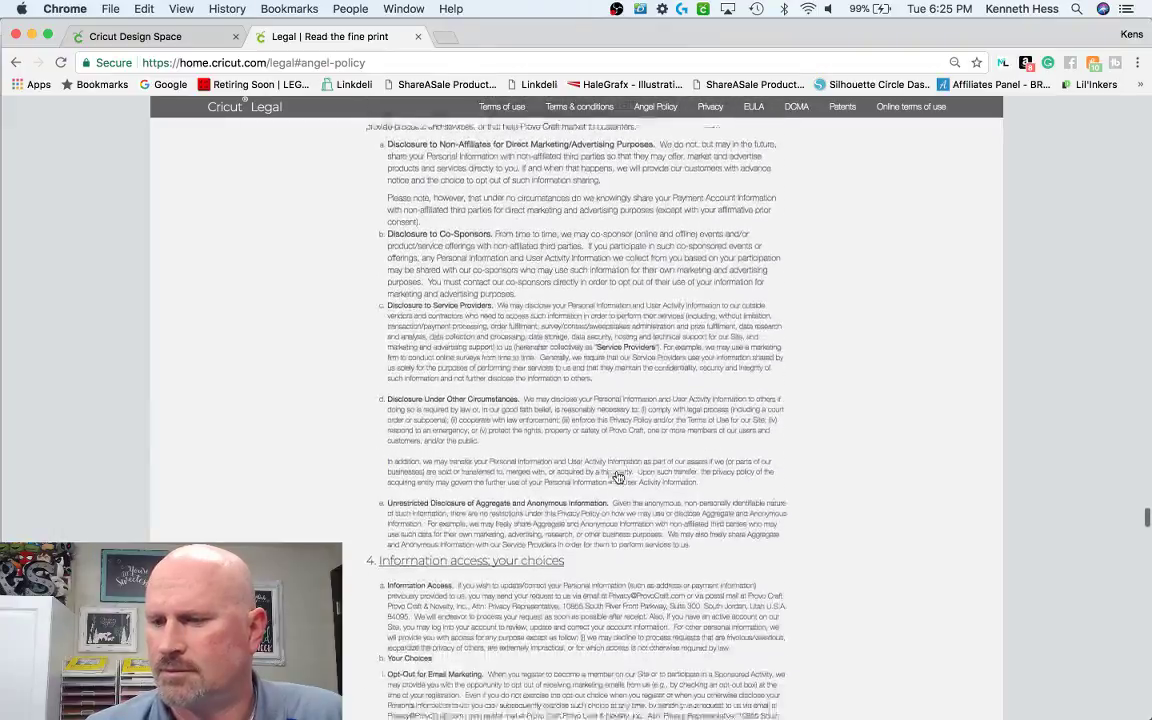
pyautogui.scroll(15, 618, 477)
pyautogui.scroll(15, 618, 477)
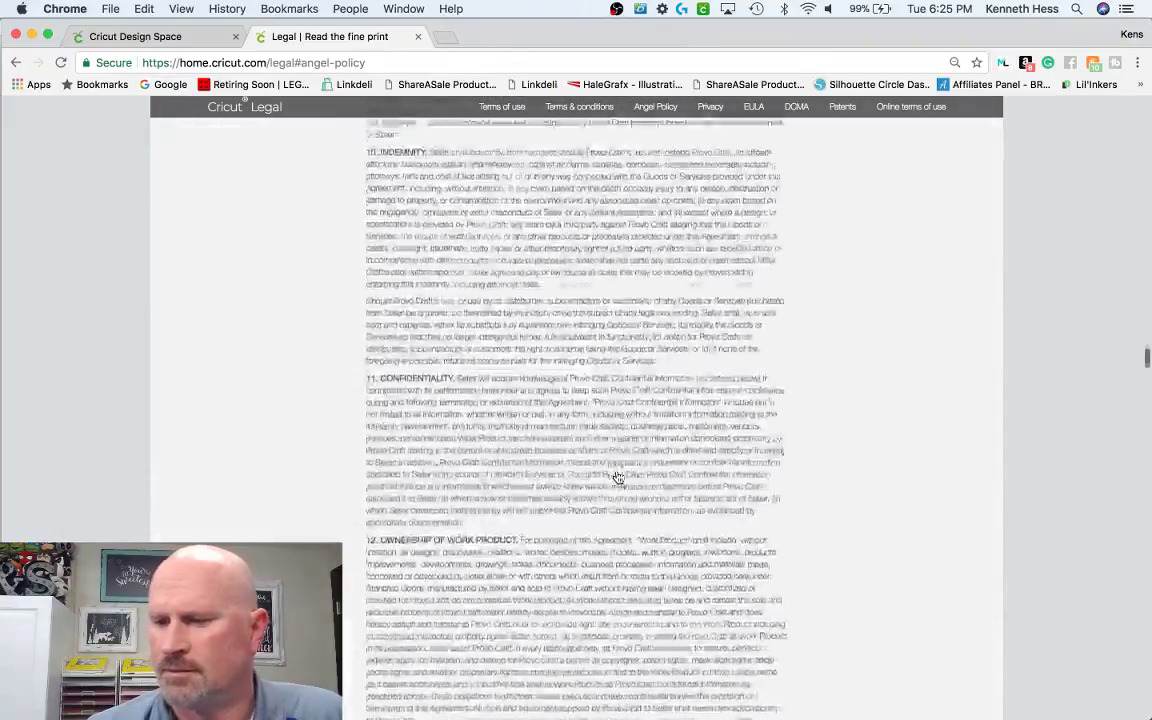
pyautogui.scroll(10, 618, 477)
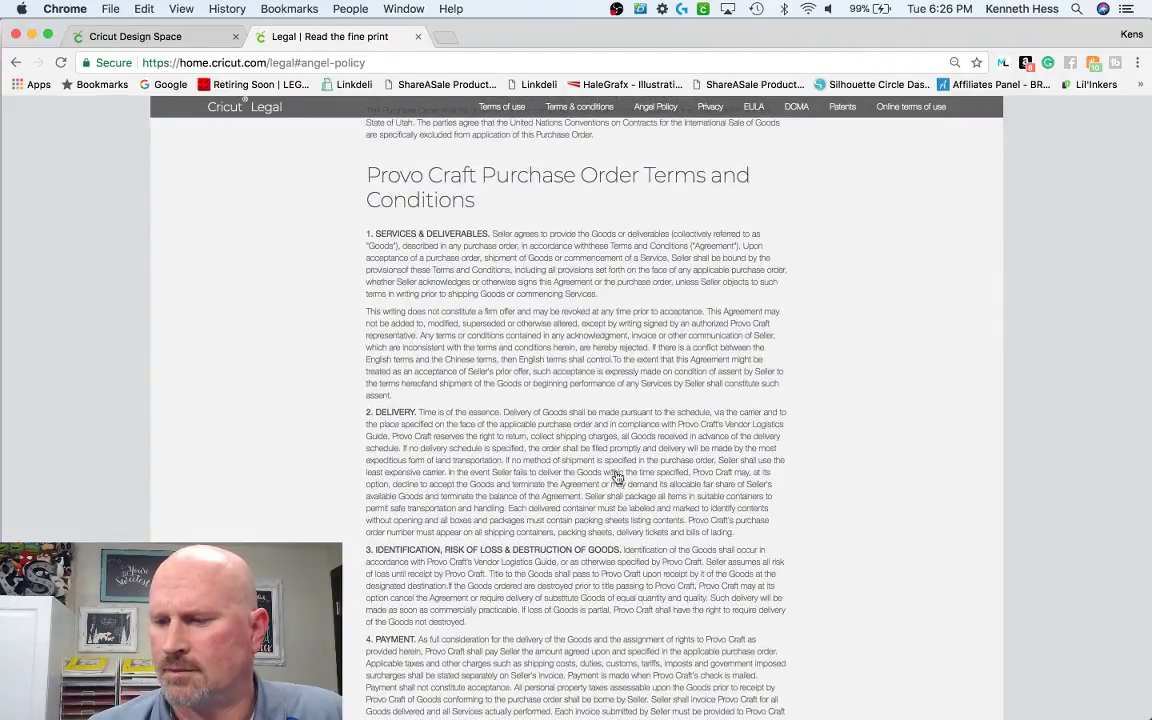
pyautogui.click(122, 37)
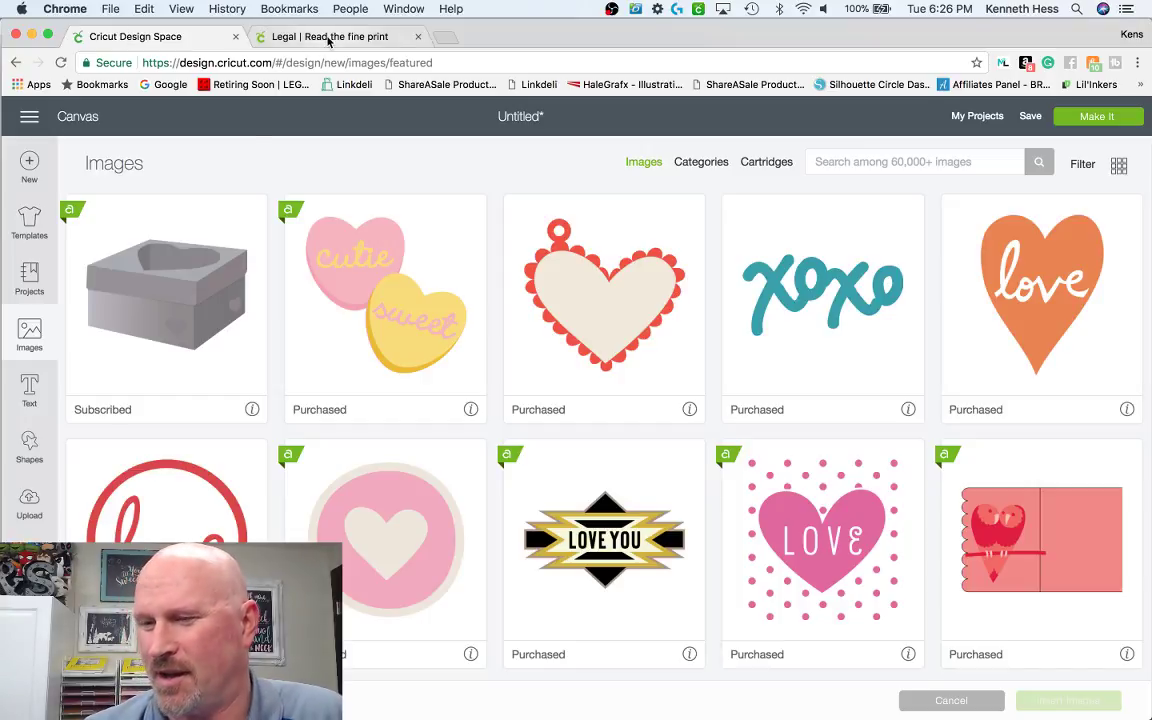
# - Return to the Cricut Access store page, examine the plan comparison and highlight the Premium plan's discount on digital purchases
pyautogui.click(295, 37)
pyautogui.scroll(3, 641, 297)
pyautogui.scroll(3, 641, 297)
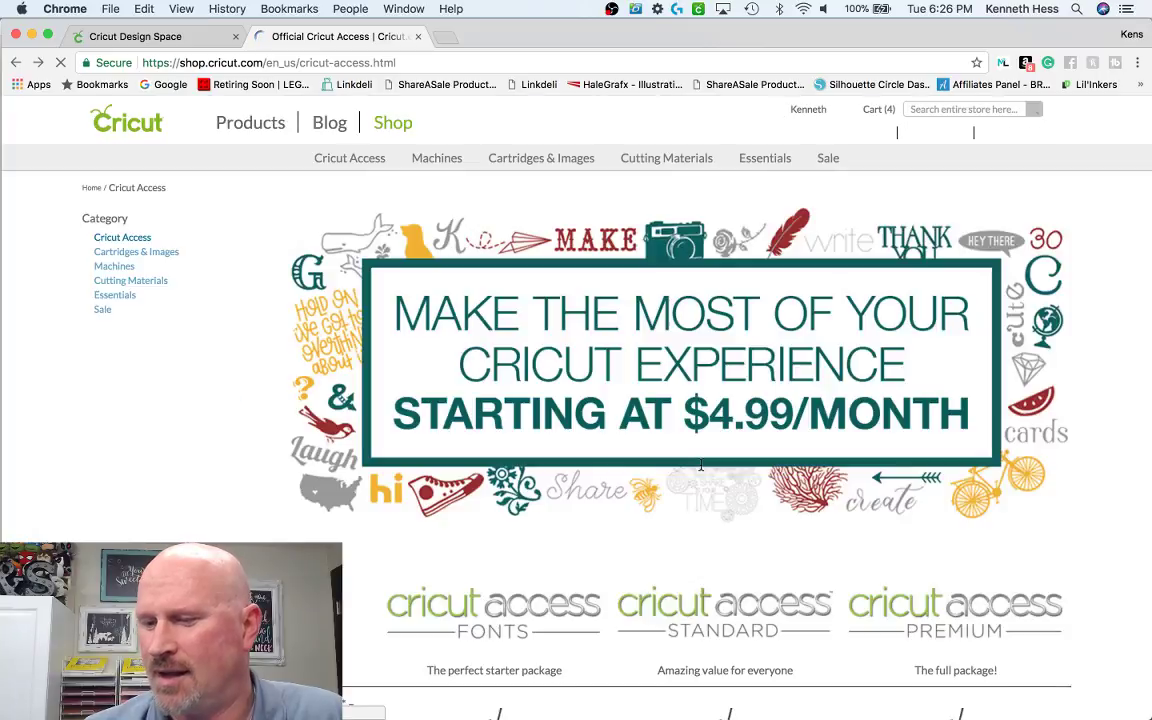
pyautogui.scroll(-5, 700, 465)
pyautogui.scroll(-3, 700, 465)
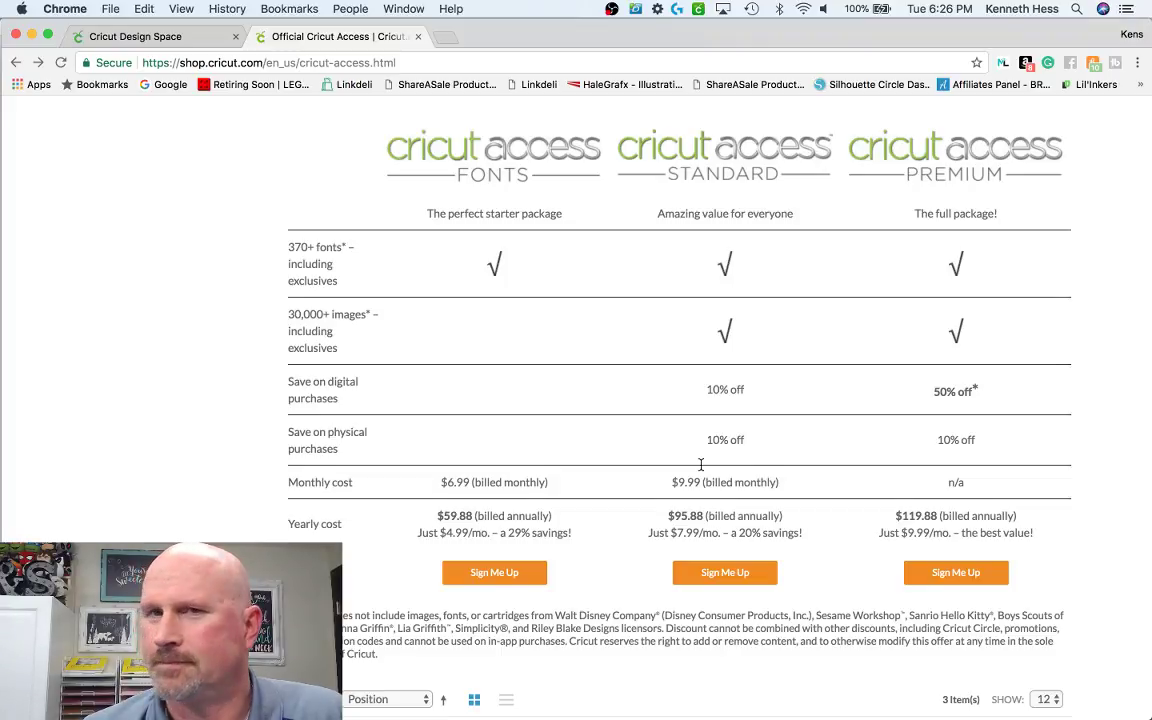
pyautogui.moveTo(984, 393); pyautogui.dragTo(922, 400)
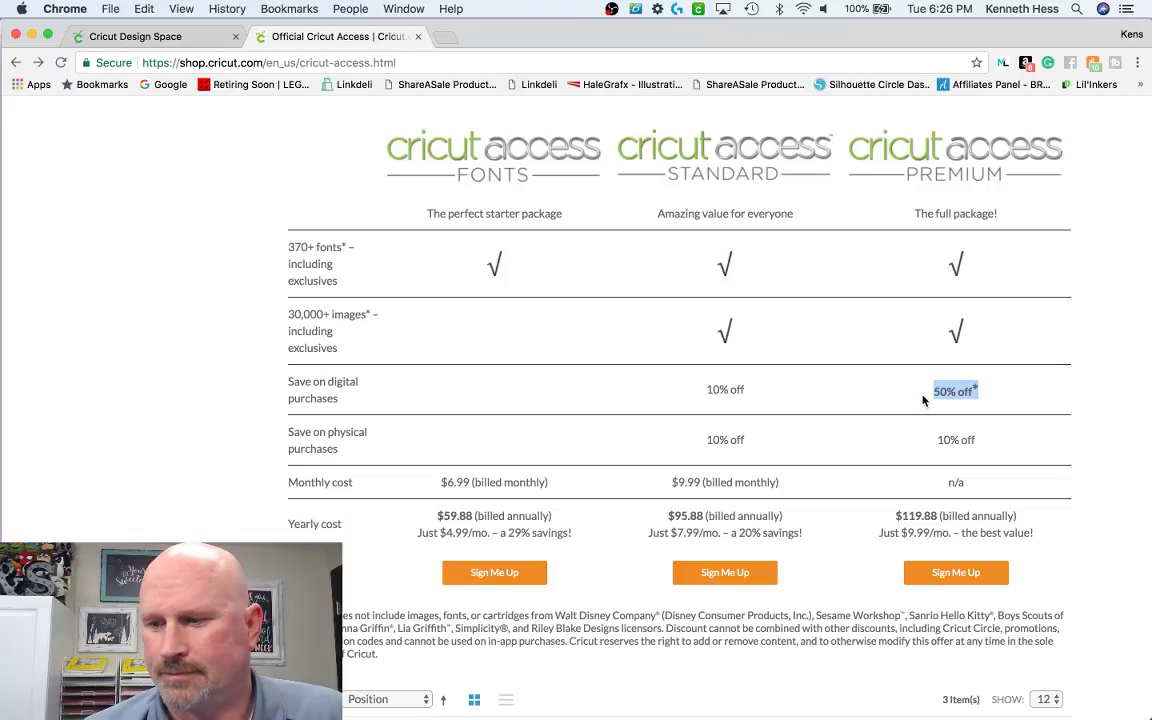
# - Highlight the Premium plan's discount on physical purchases, its yearly cost, and the fine print listing exclusions from the 50% discount
pyautogui.moveTo(993, 440); pyautogui.dragTo(918, 446)
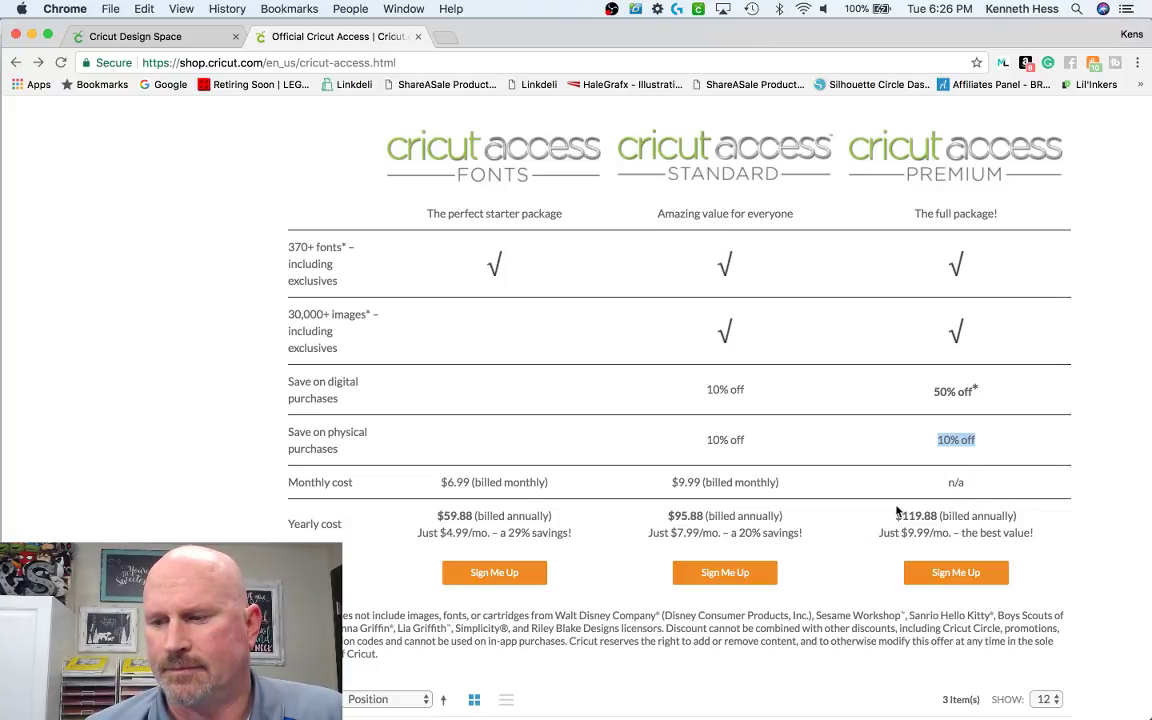
pyautogui.moveTo(893, 516); pyautogui.dragTo(1024, 516)
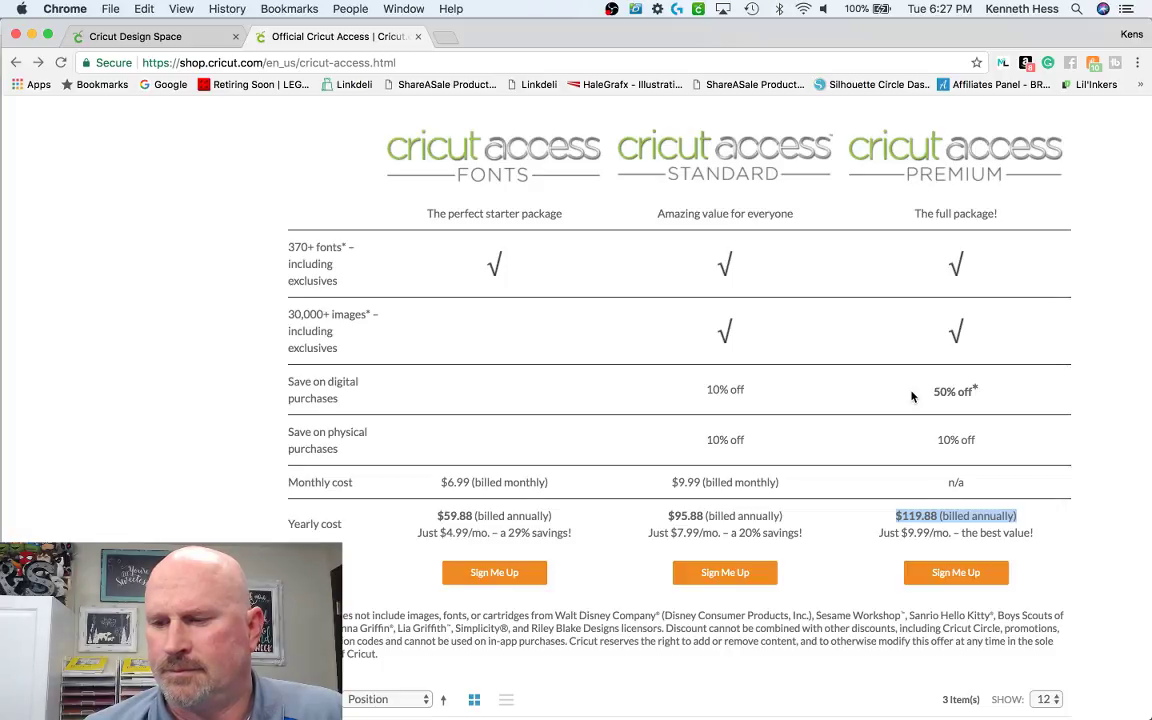
pyautogui.scroll(-2, 940, 470)
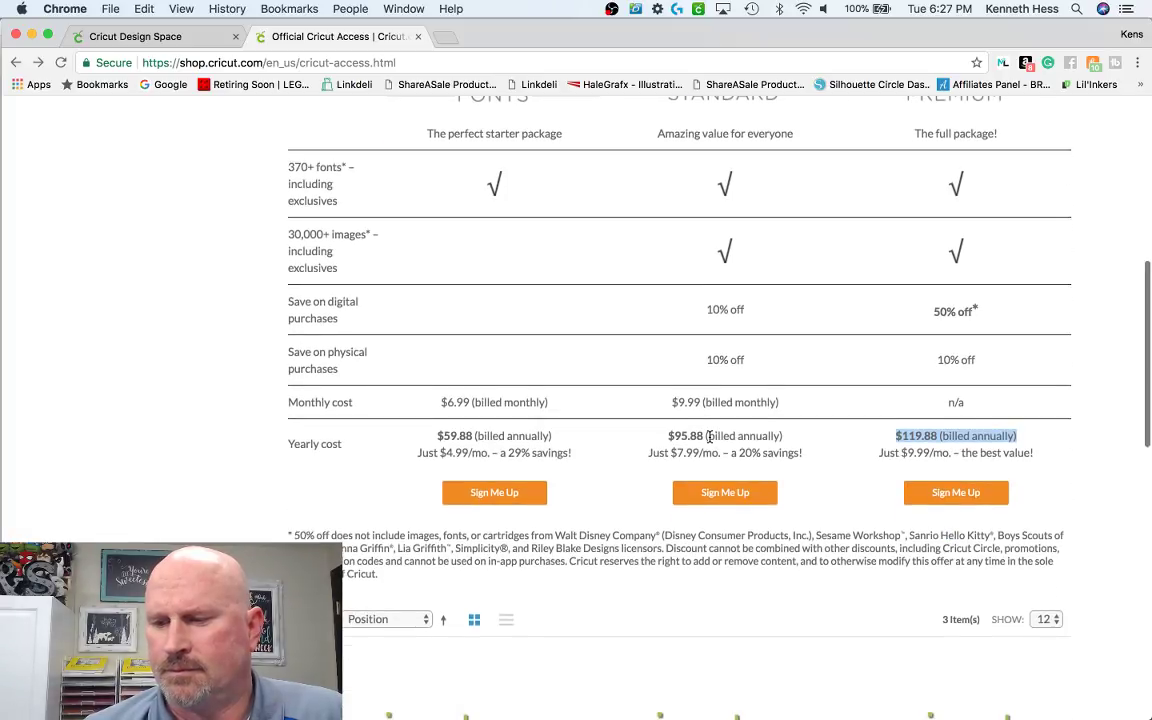
pyautogui.scroll(2, 940, 330)
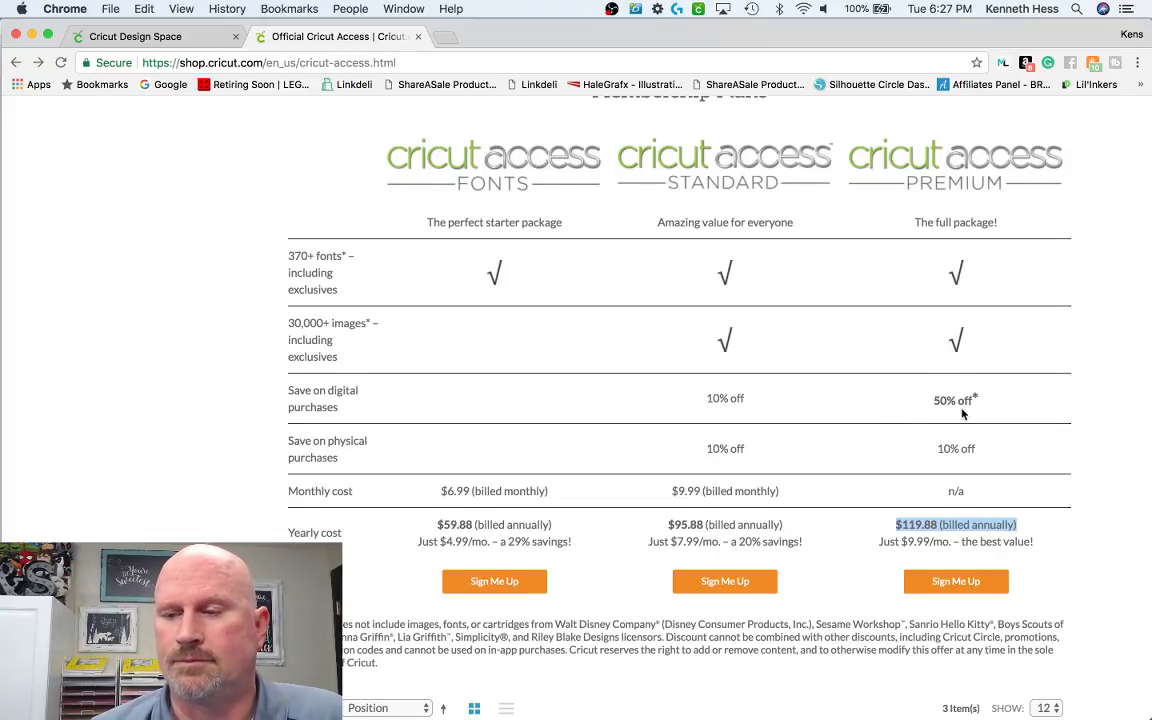
pyautogui.scroll(-3, 825, 428)
pyautogui.moveTo(289, 489); pyautogui.dragTo(404, 532)
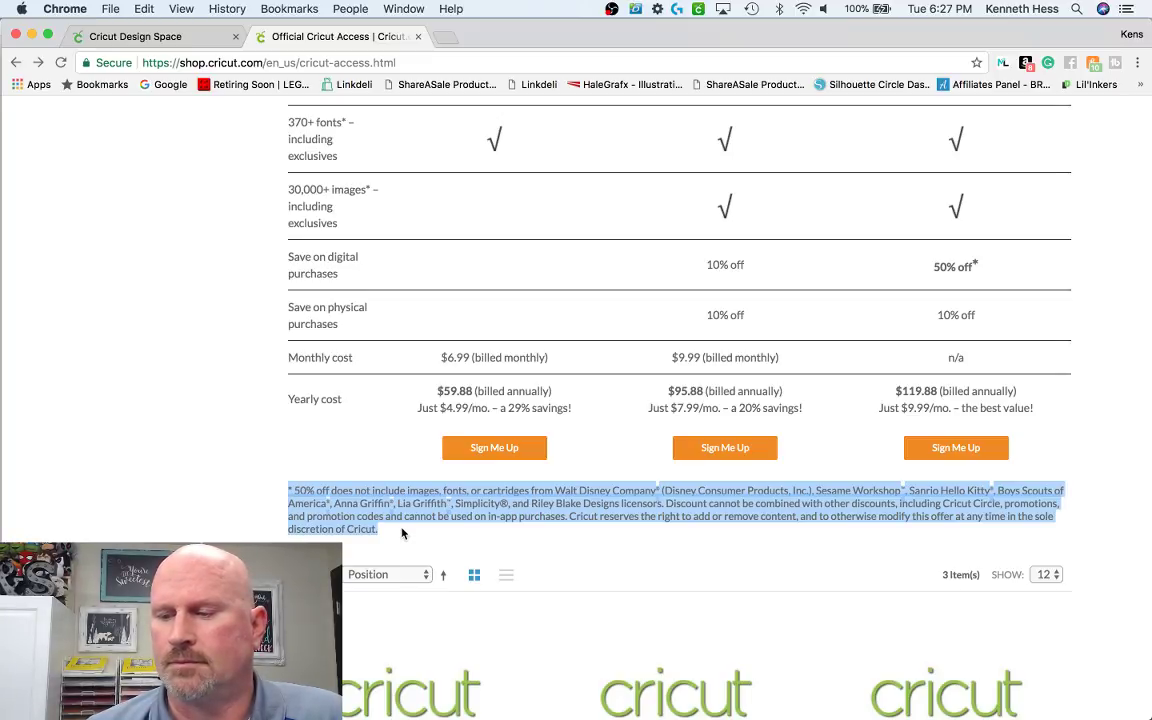
pyautogui.scroll(10, 402, 533)
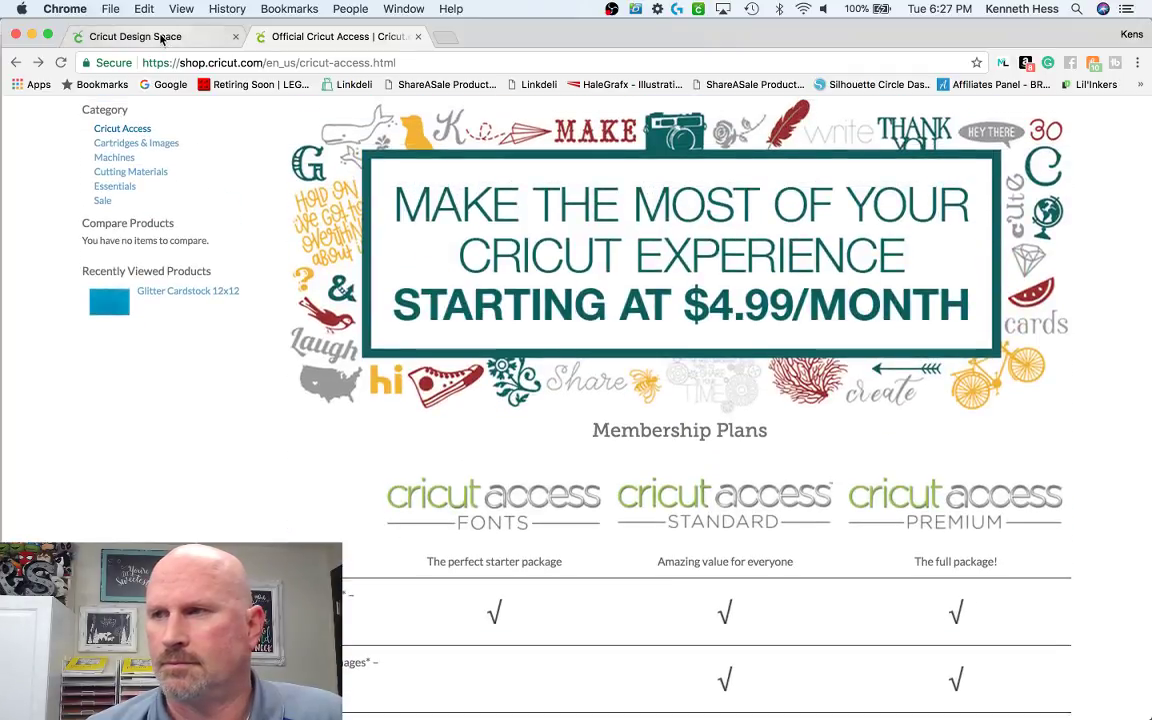
# - Switch back to Design Space, open the Upload page and look through the recently uploaded images
pyautogui.click(160, 38)
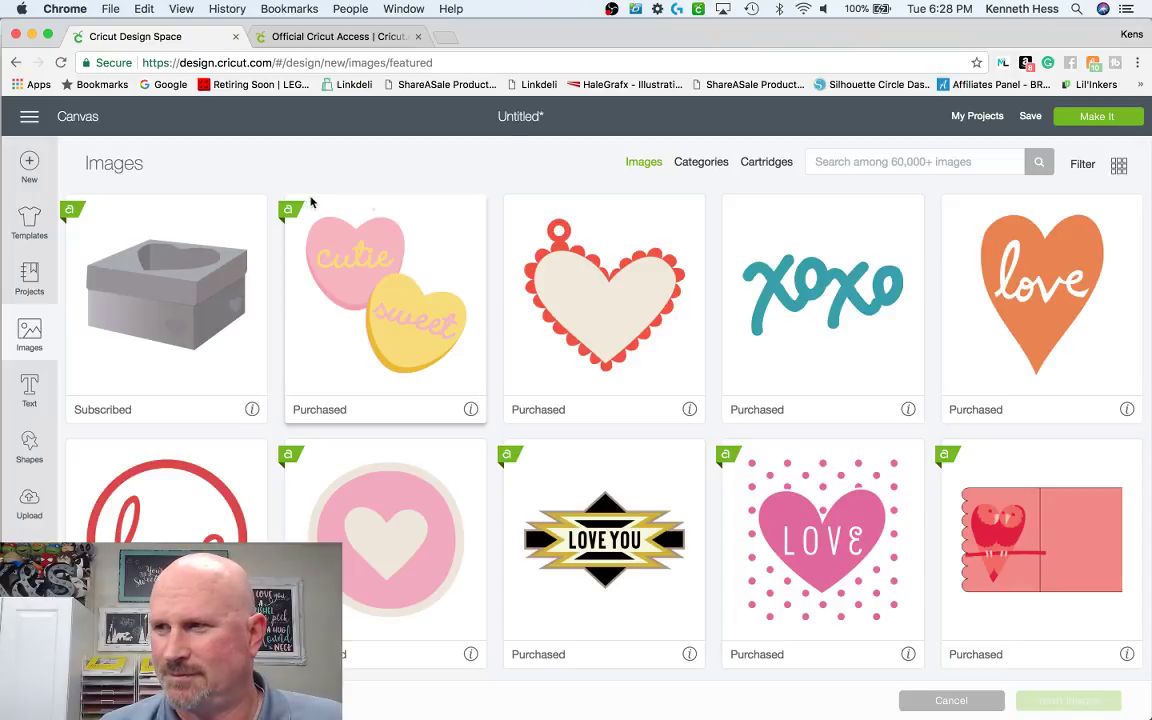
pyautogui.click(29, 495)
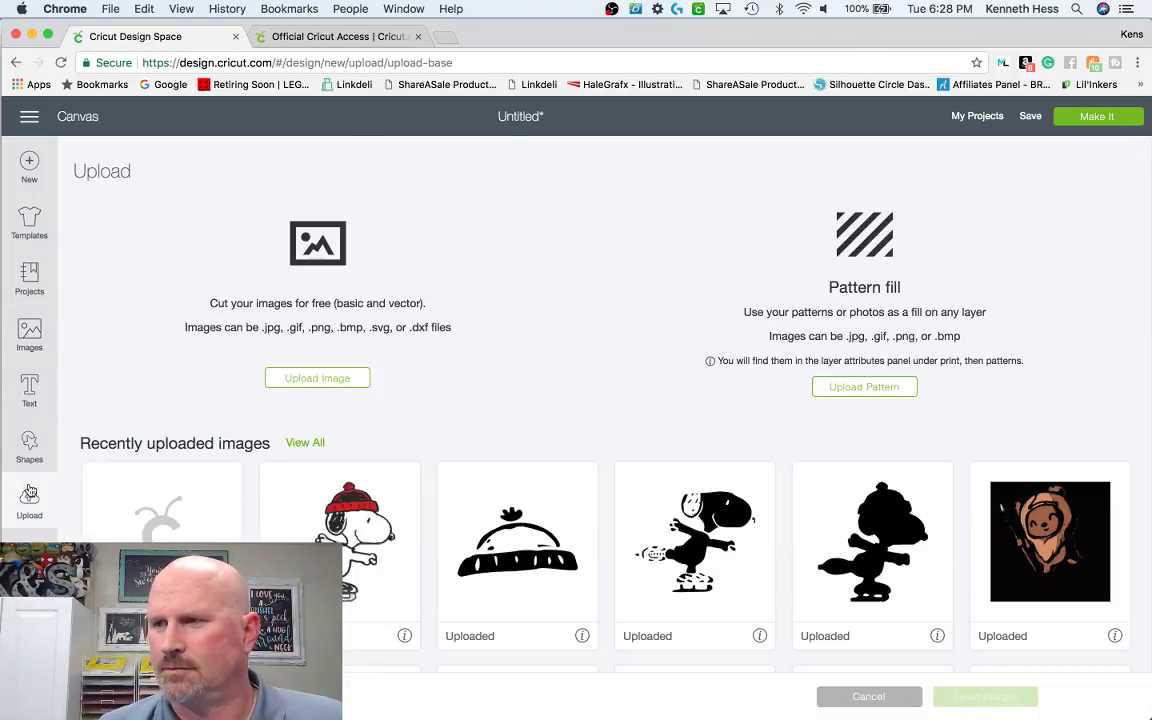
pyautogui.scroll(-3, 584, 597)
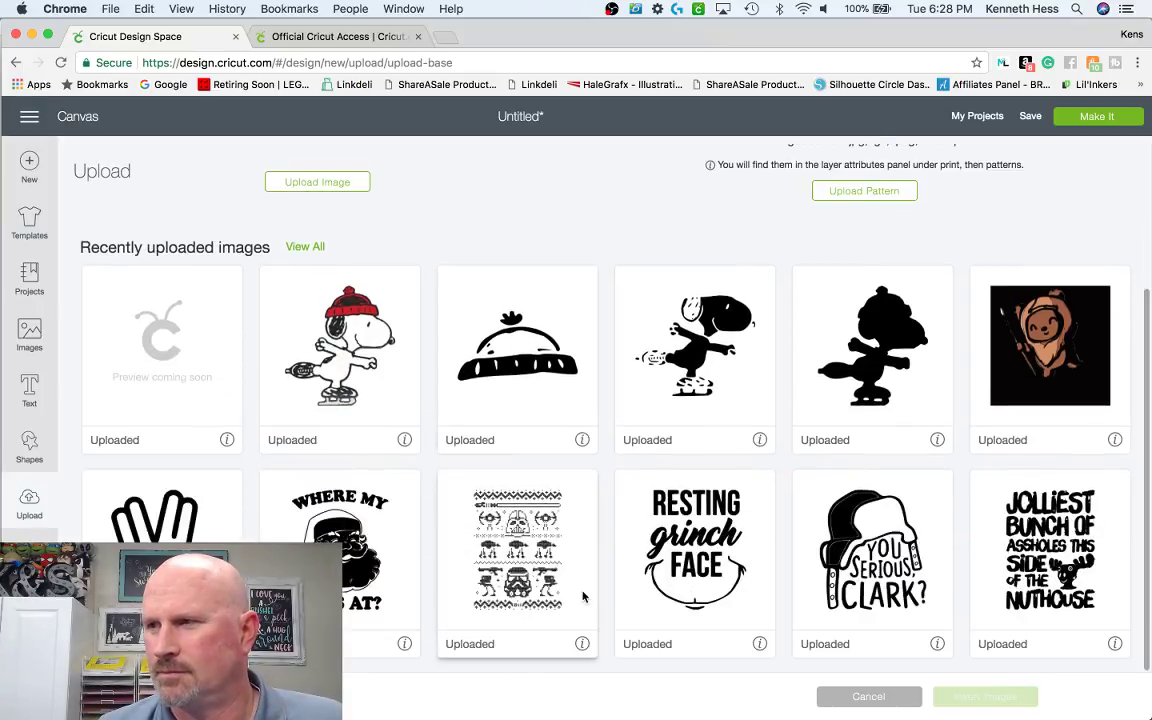
pyautogui.scroll(1, 584, 597)
pyautogui.hscroll(-5, 584, 597)
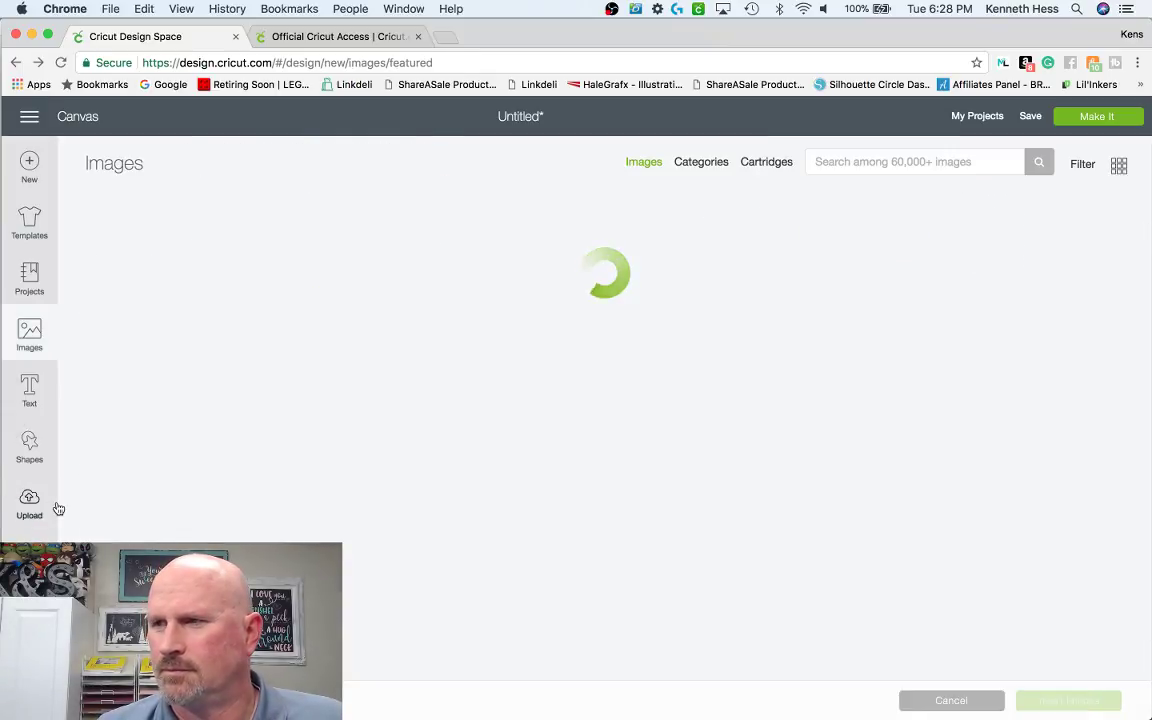
pyautogui.click(33, 505)
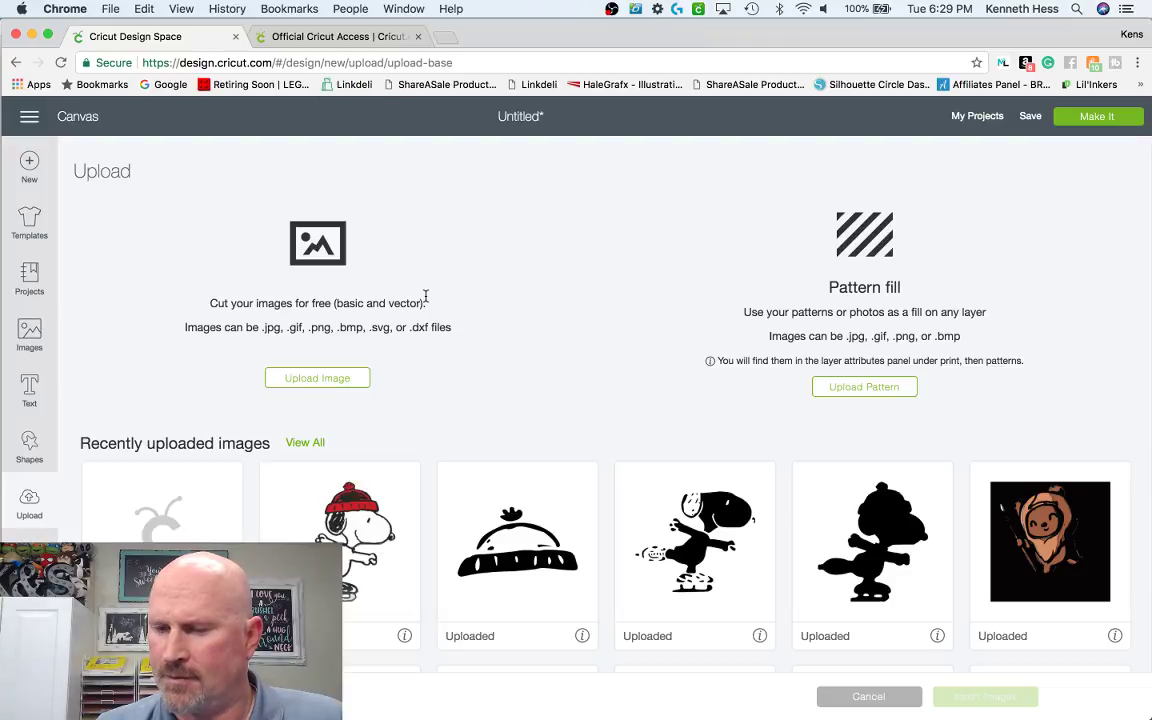
# - Open Google Images in a new browser tab and search for "bird cartoon"
pyautogui.click(442, 38)
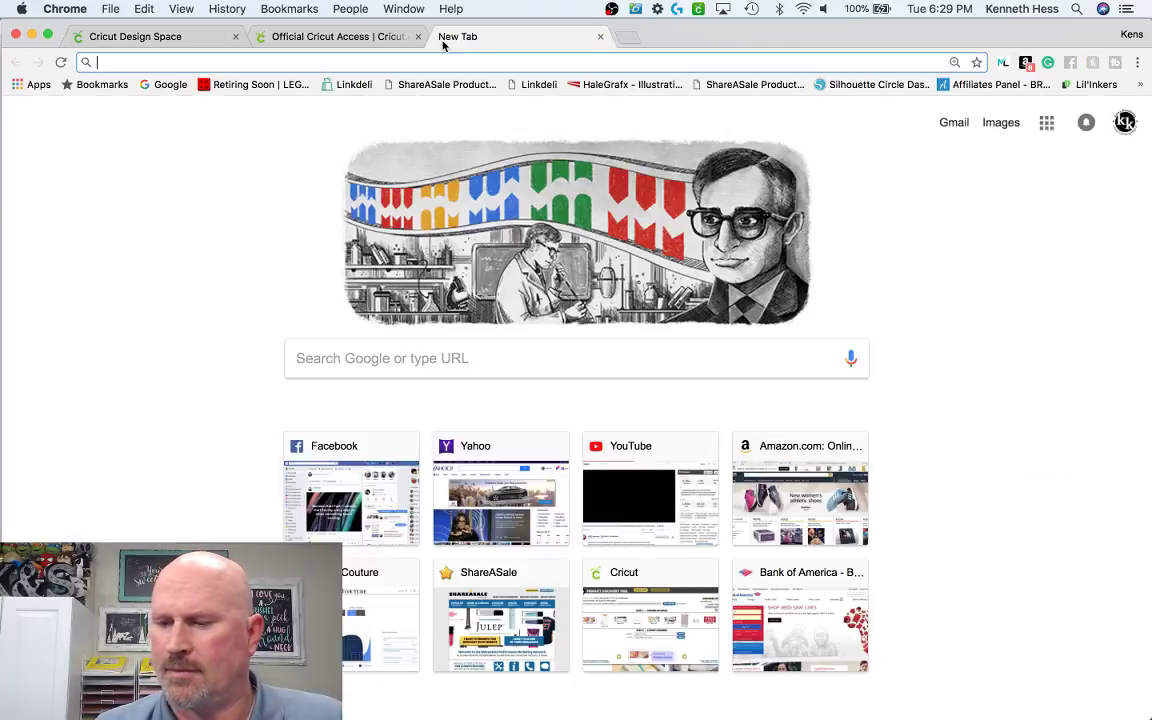
pyautogui.write('google images')
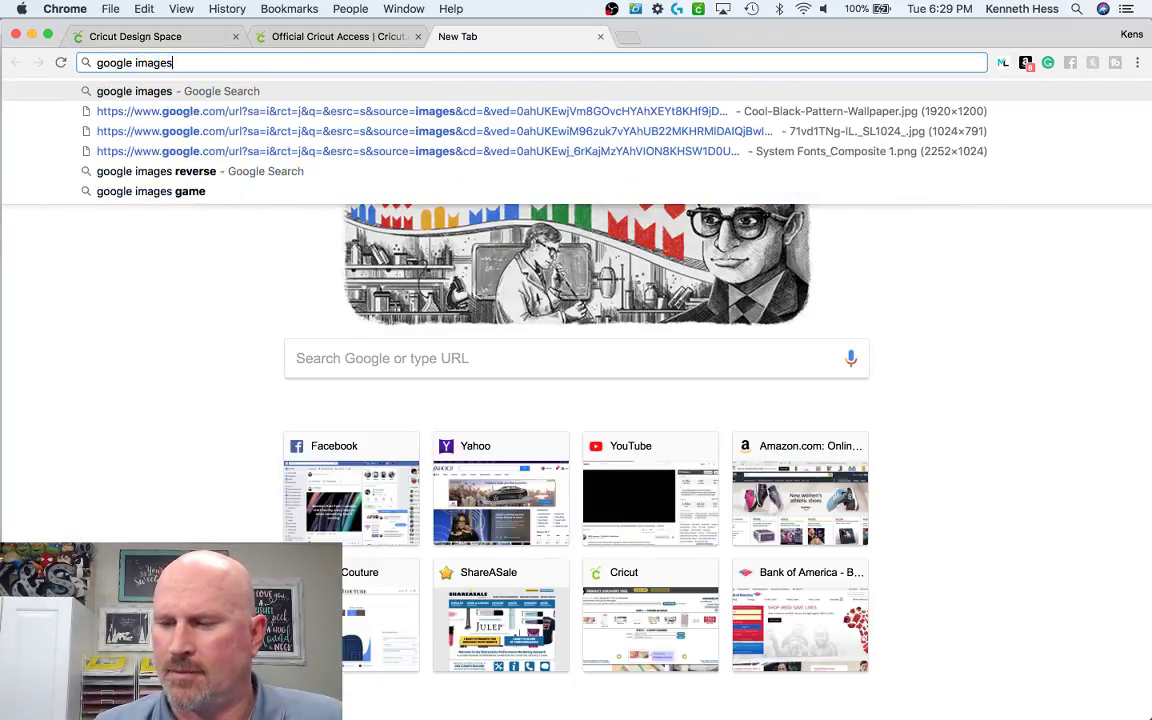
pyautogui.press('Return')
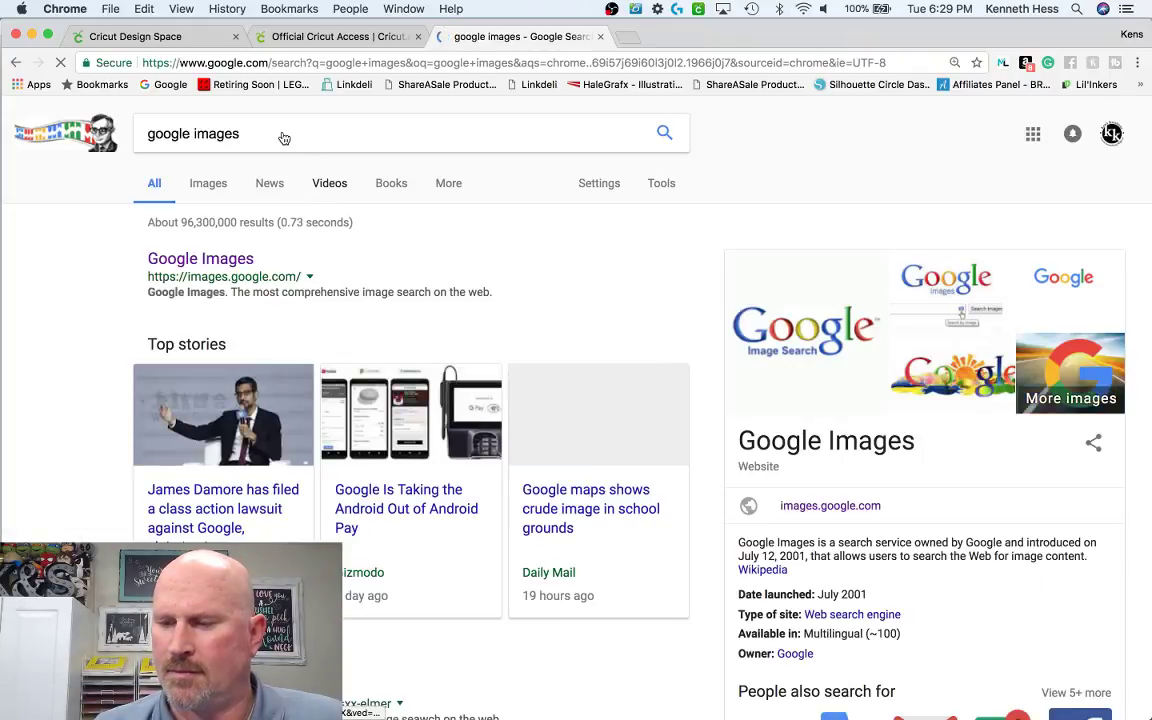
pyautogui.click(205, 259)
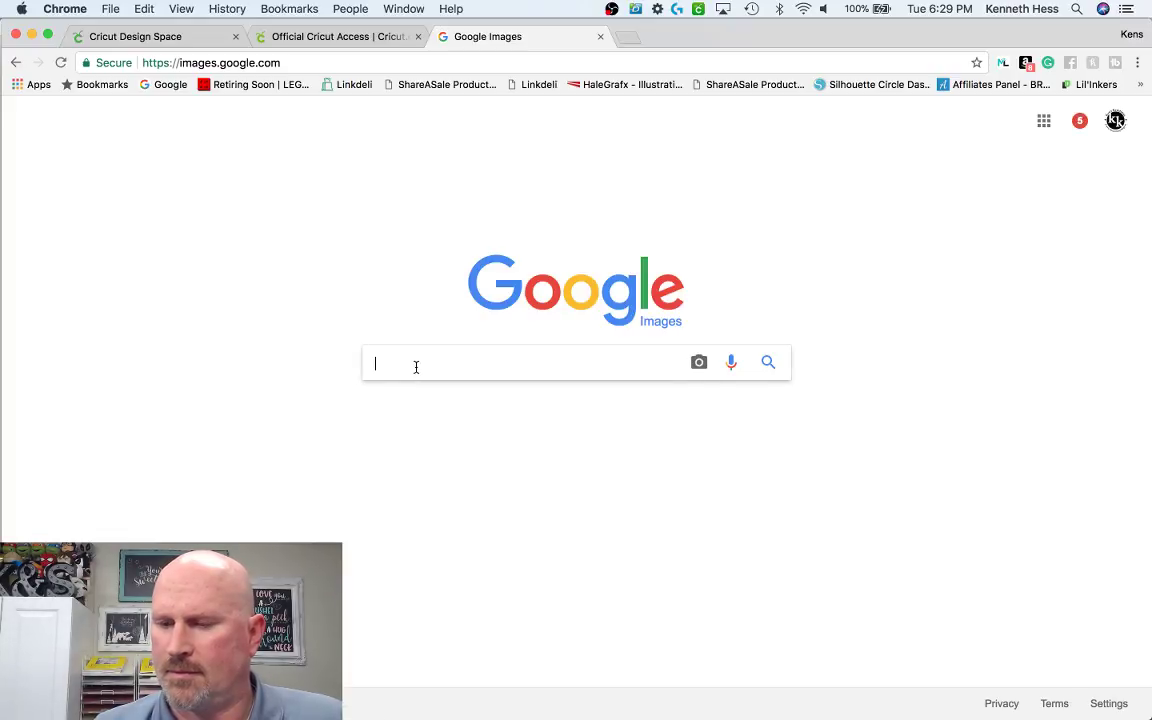
pyautogui.write('bird')
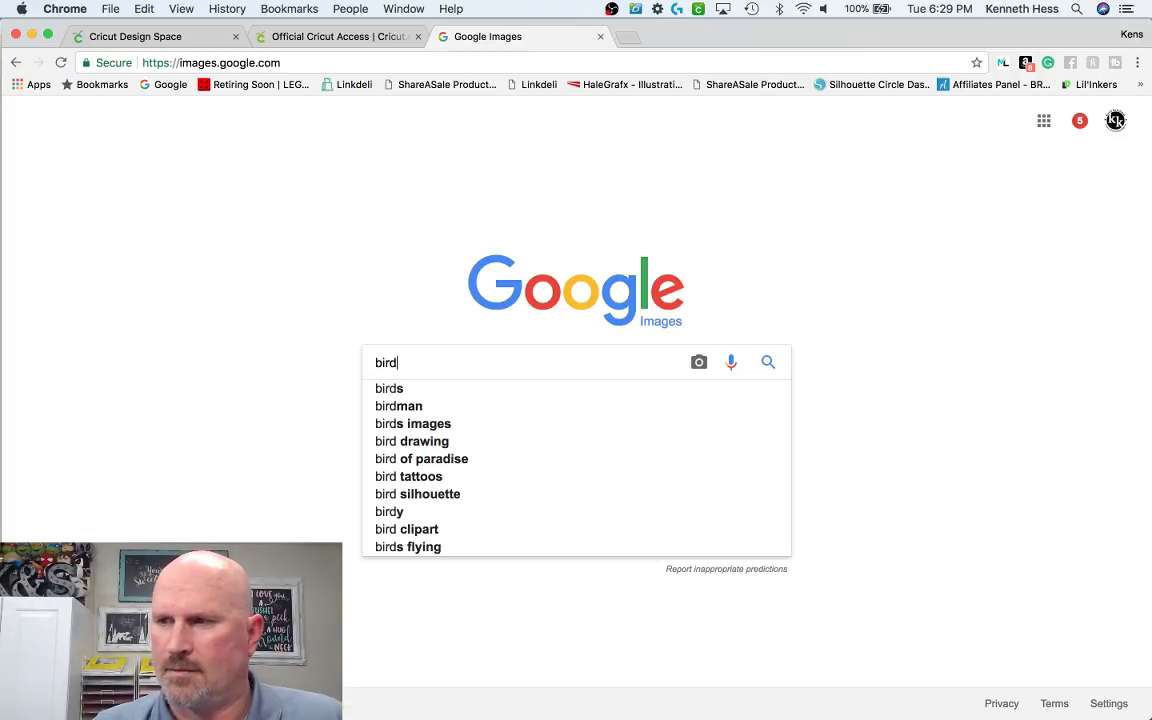
pyautogui.write(' cartoon')
pyautogui.press('Return')
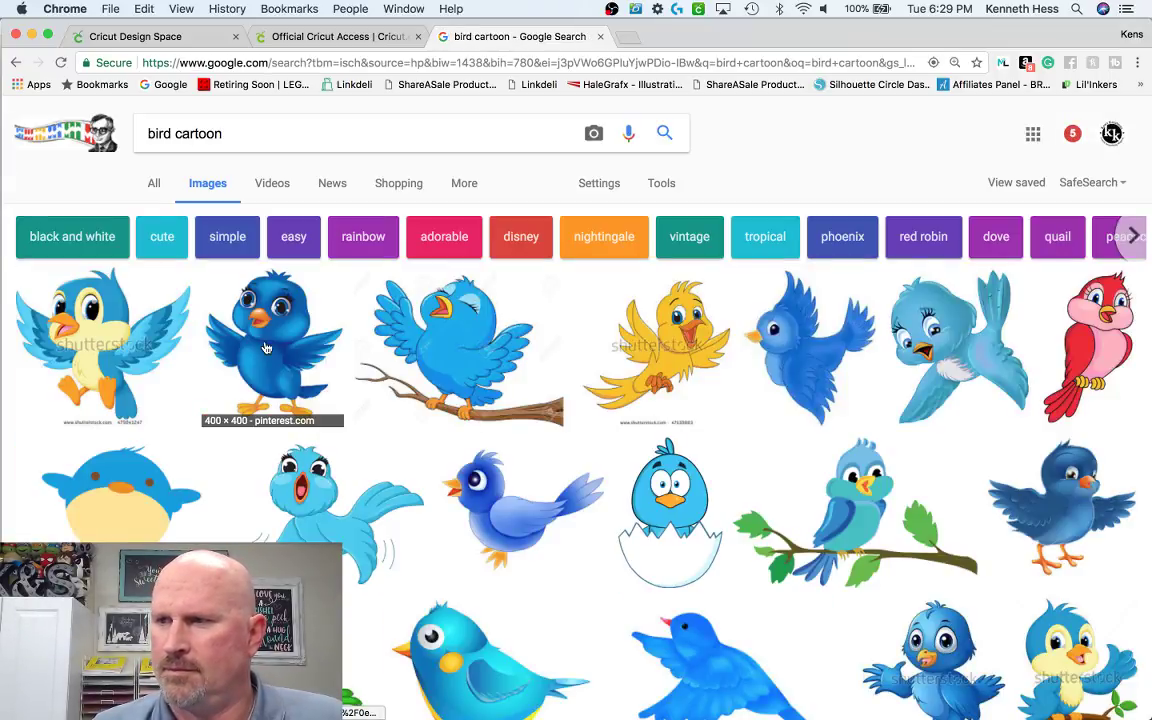
# - Open the light blue bird clip art at full size and save it to the Desktop as bird_blue_cute.png
pyautogui.scroll(-3, 420, 335)
pyautogui.scroll(-3, 468, 372)
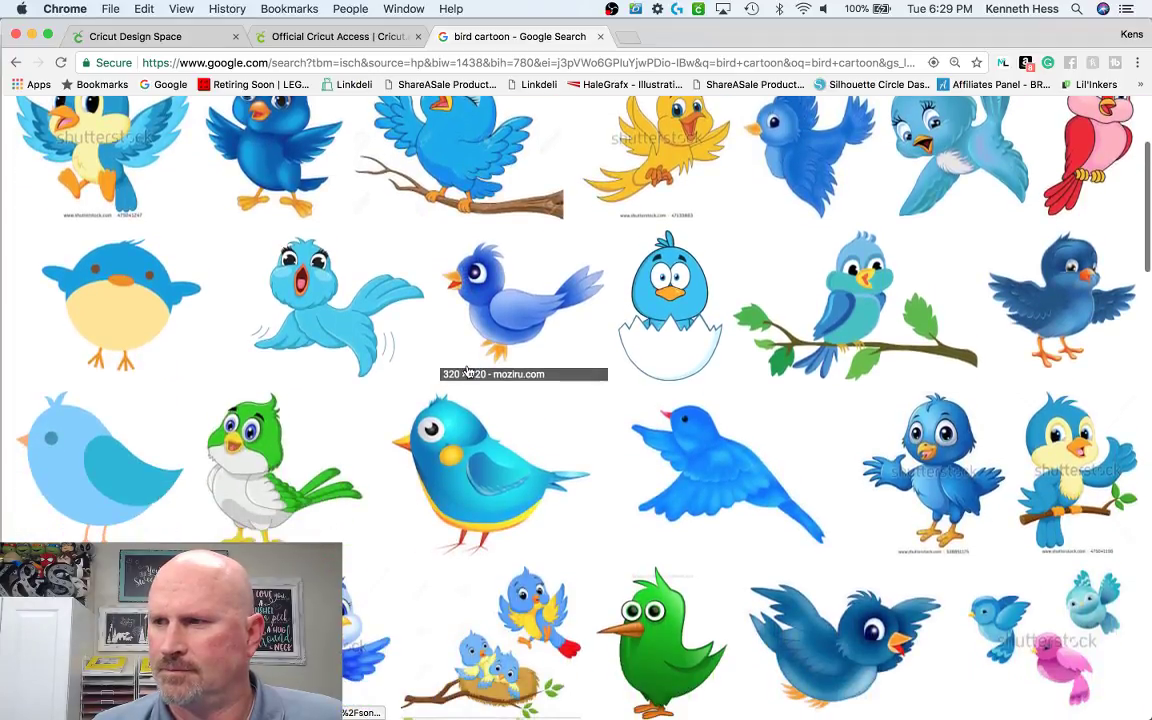
pyautogui.click(112, 495)
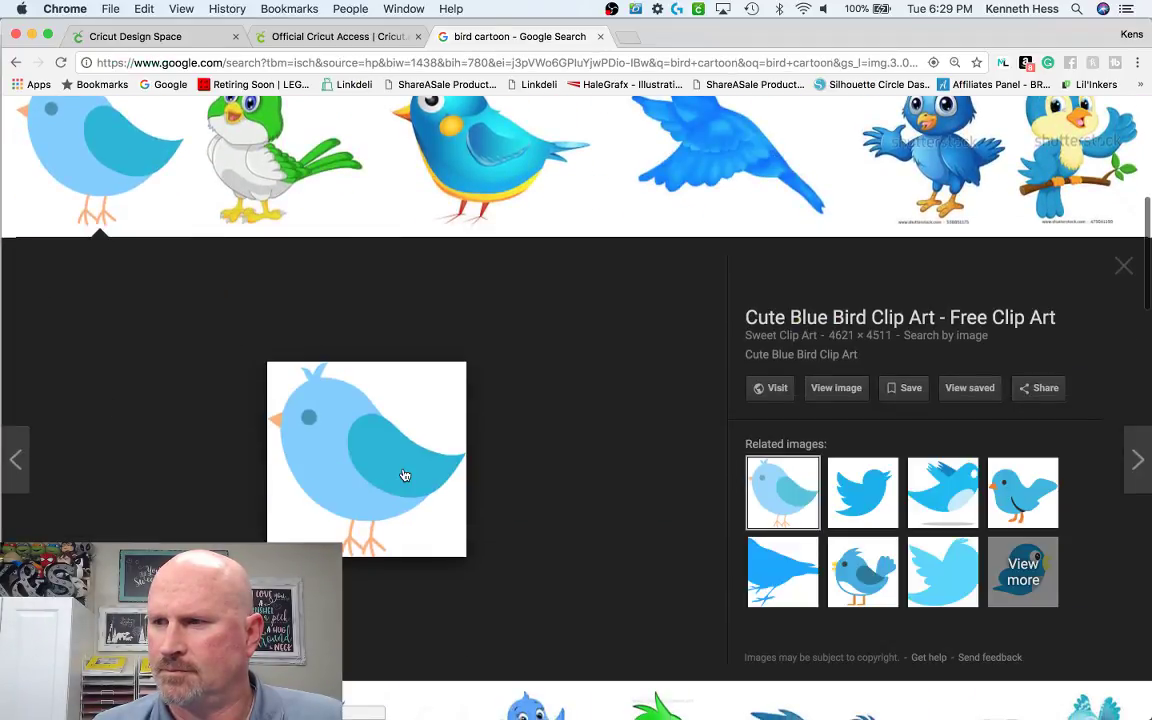
pyautogui.click(830, 389)
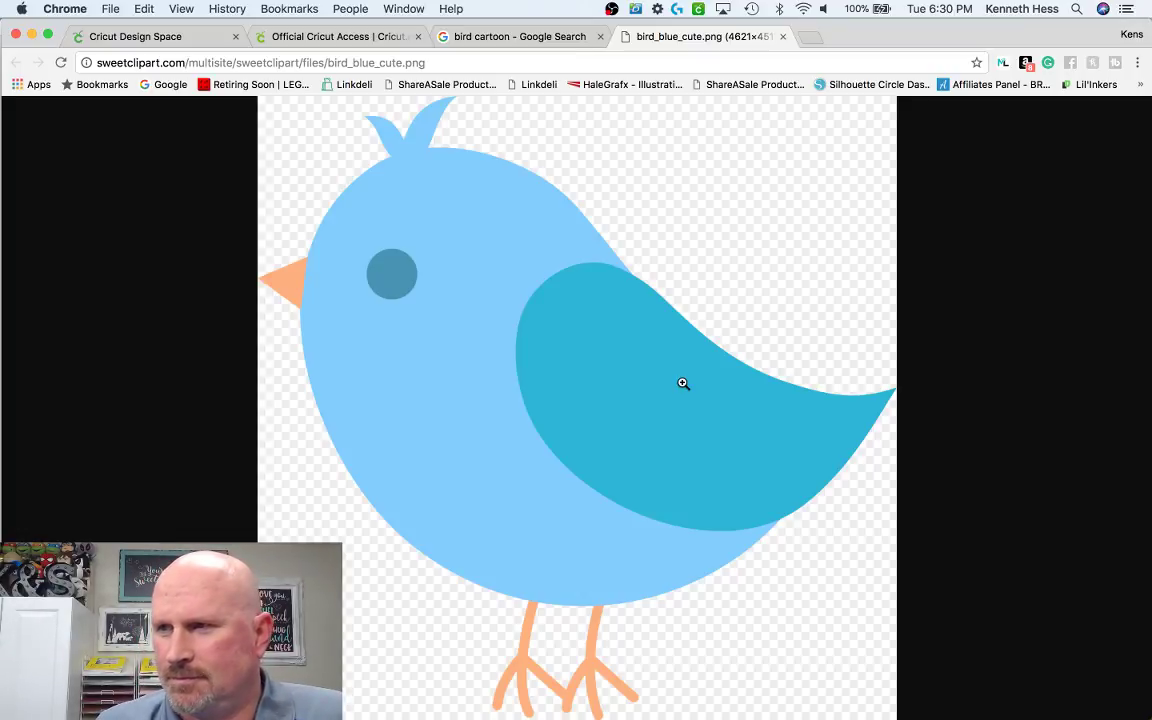
pyautogui.rightClick(521, 376)
pyautogui.click(548, 400)
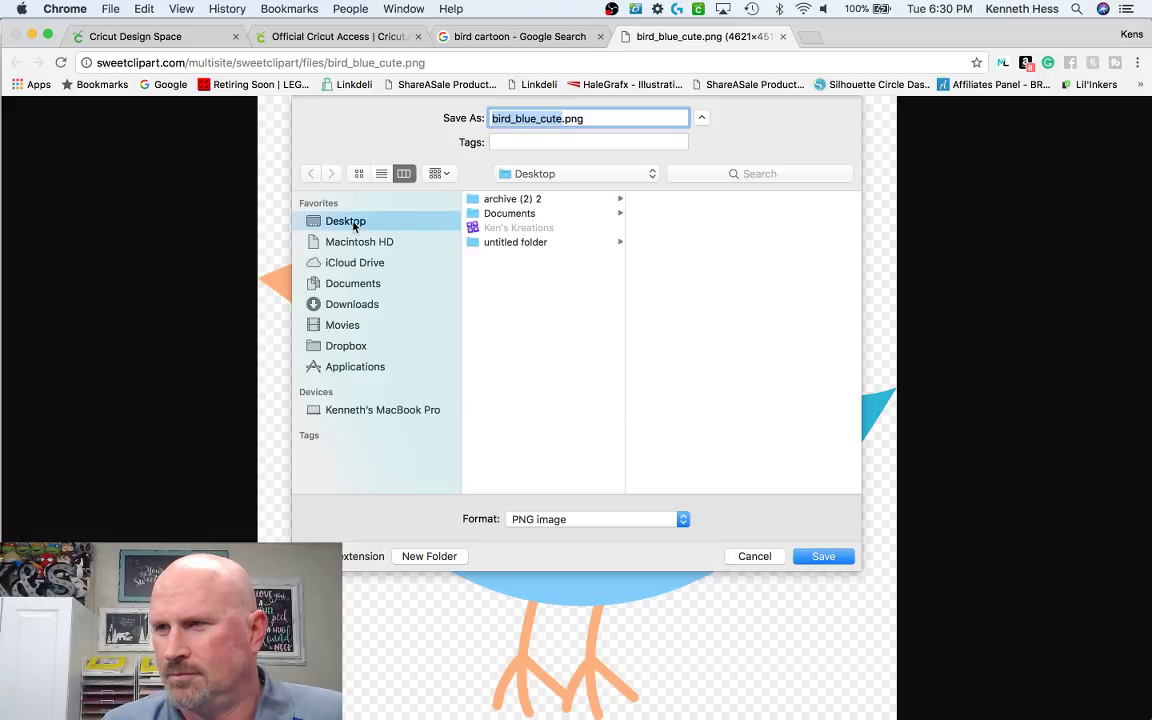
pyautogui.click(826, 556)
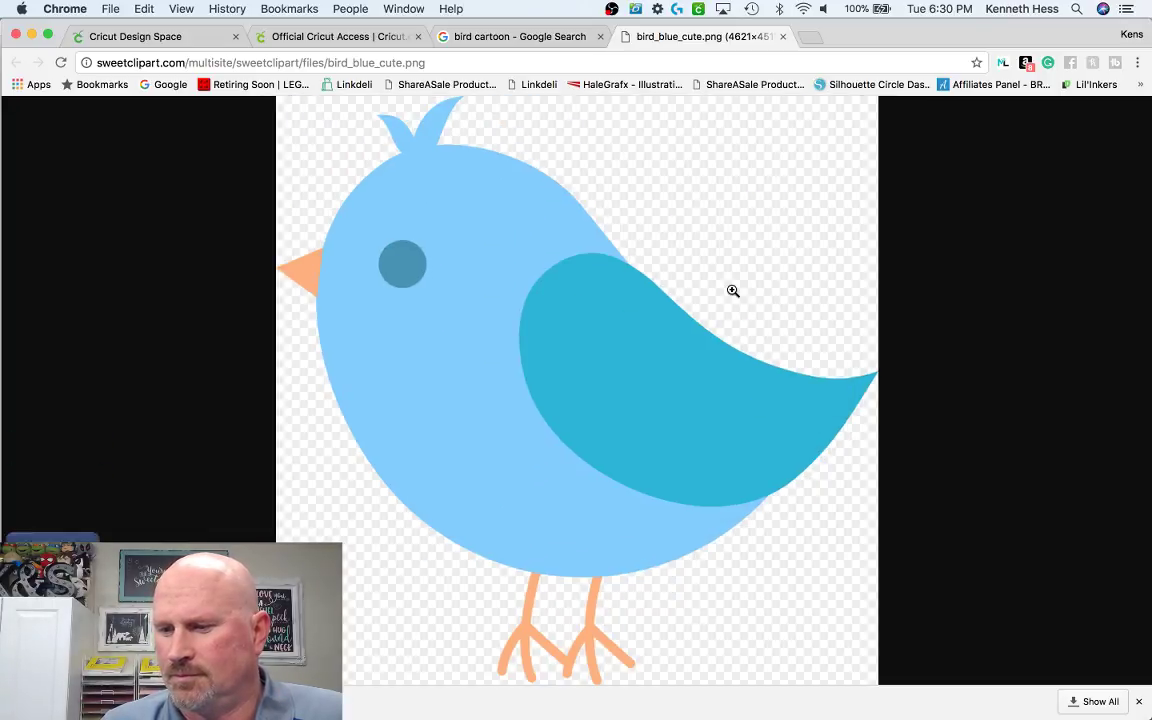
# - Return to Design Space and upload bird_blue_cute.png from the desktop, moving the browser window aside to reach the file and back again
pyautogui.click(159, 37)
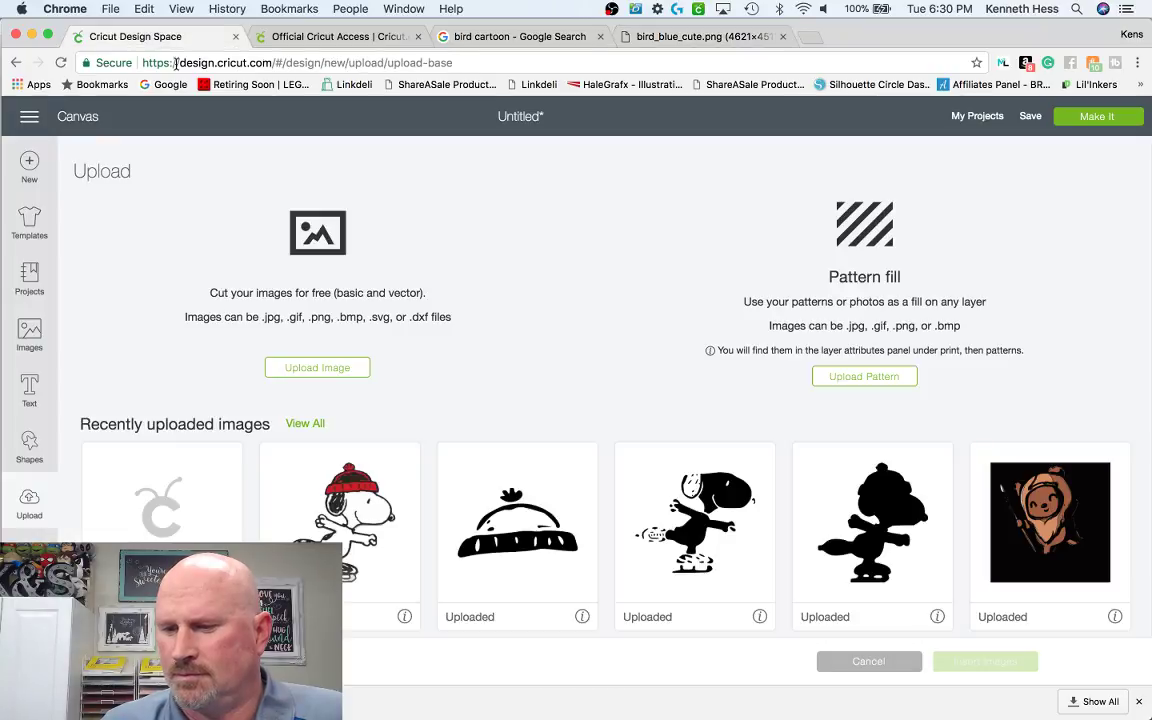
pyautogui.click(342, 379)
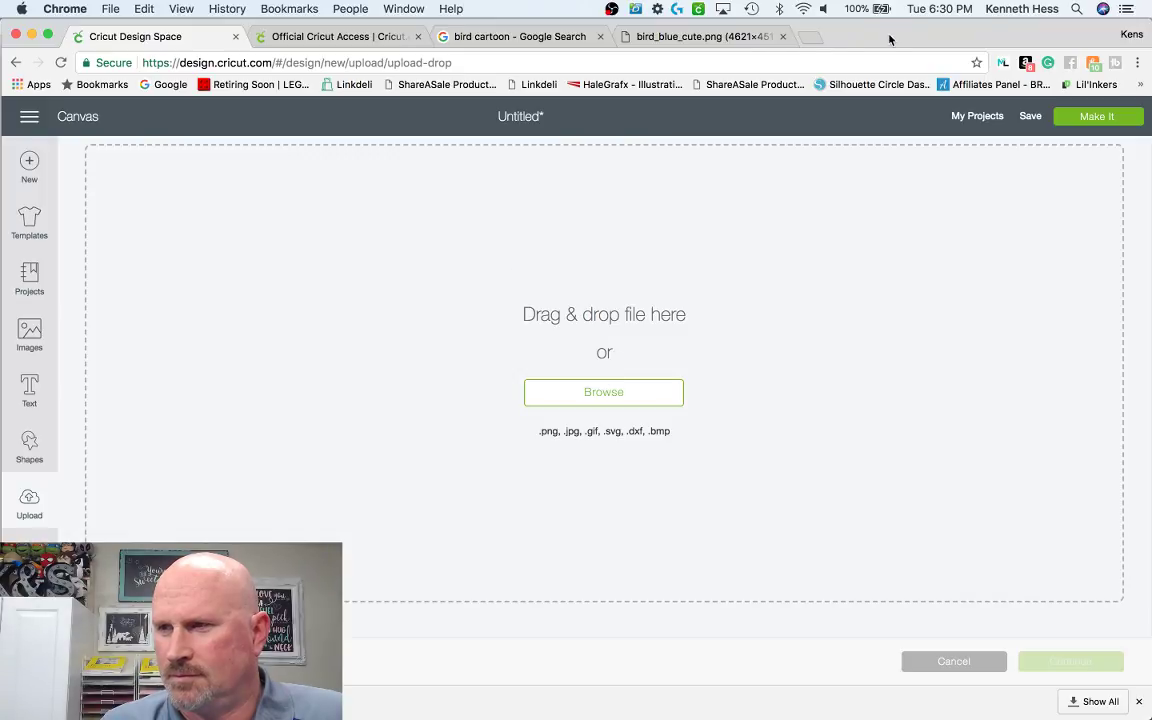
pyautogui.moveTo(890, 36); pyautogui.dragTo(806, 36)
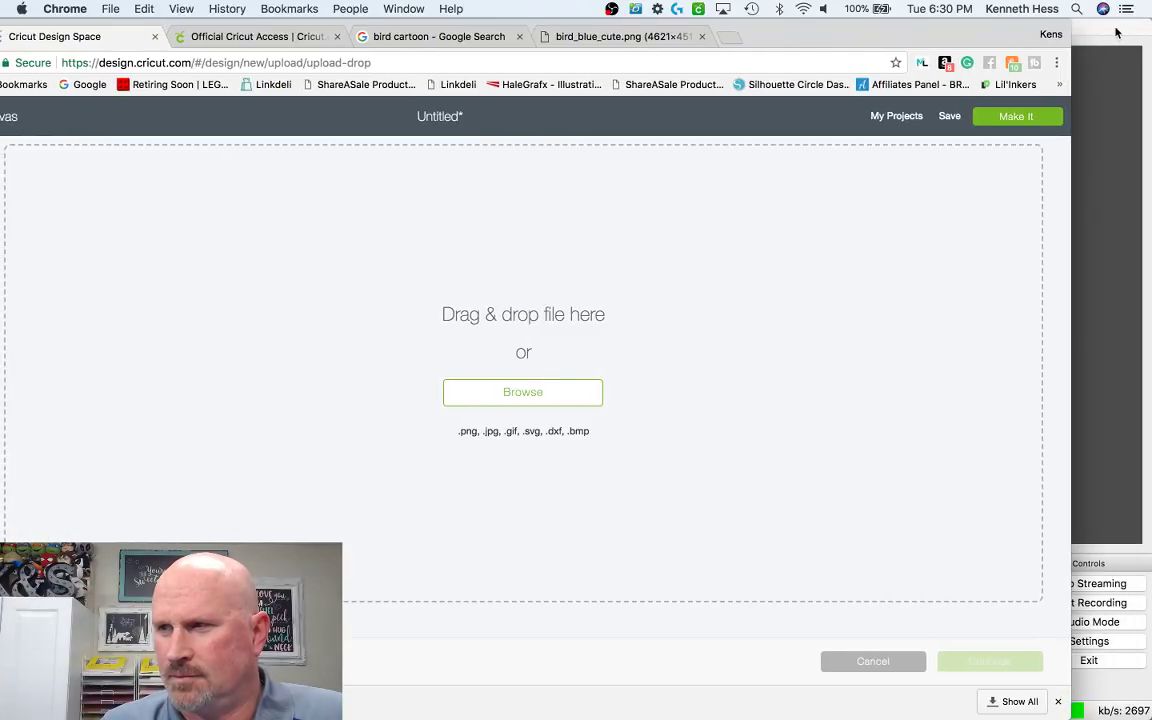
pyautogui.press('super+Tab')
pyautogui.press('super+Tab')
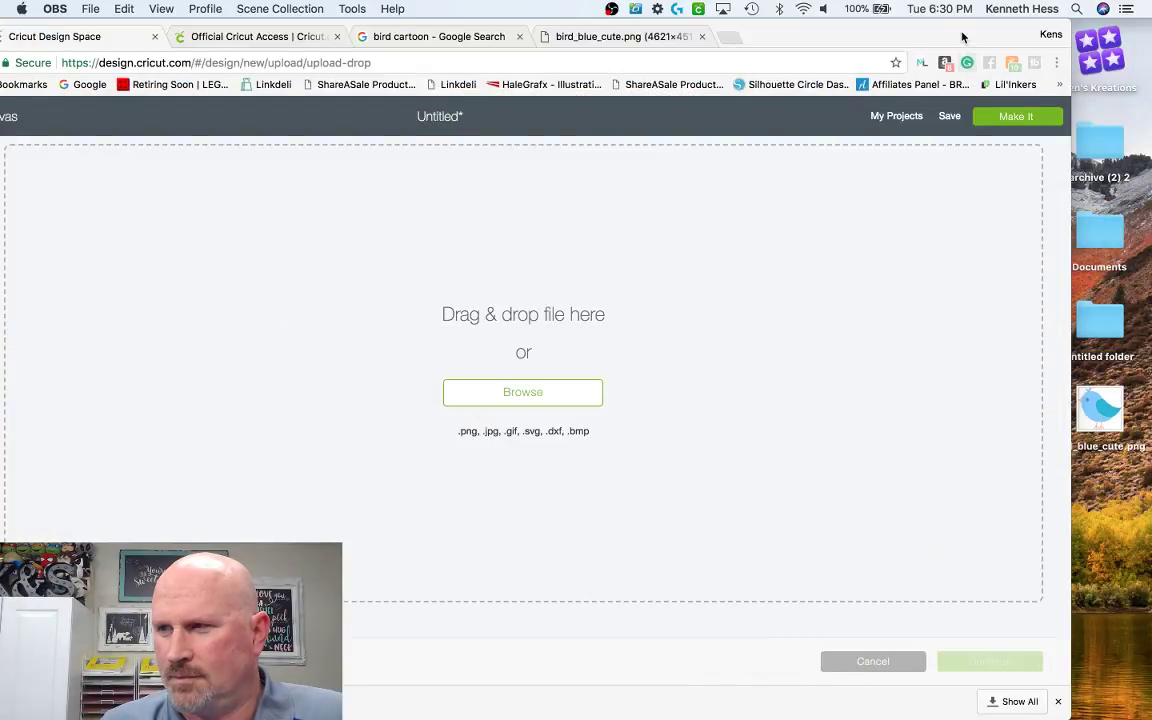
pyautogui.moveTo(961, 36); pyautogui.dragTo(907, 37)
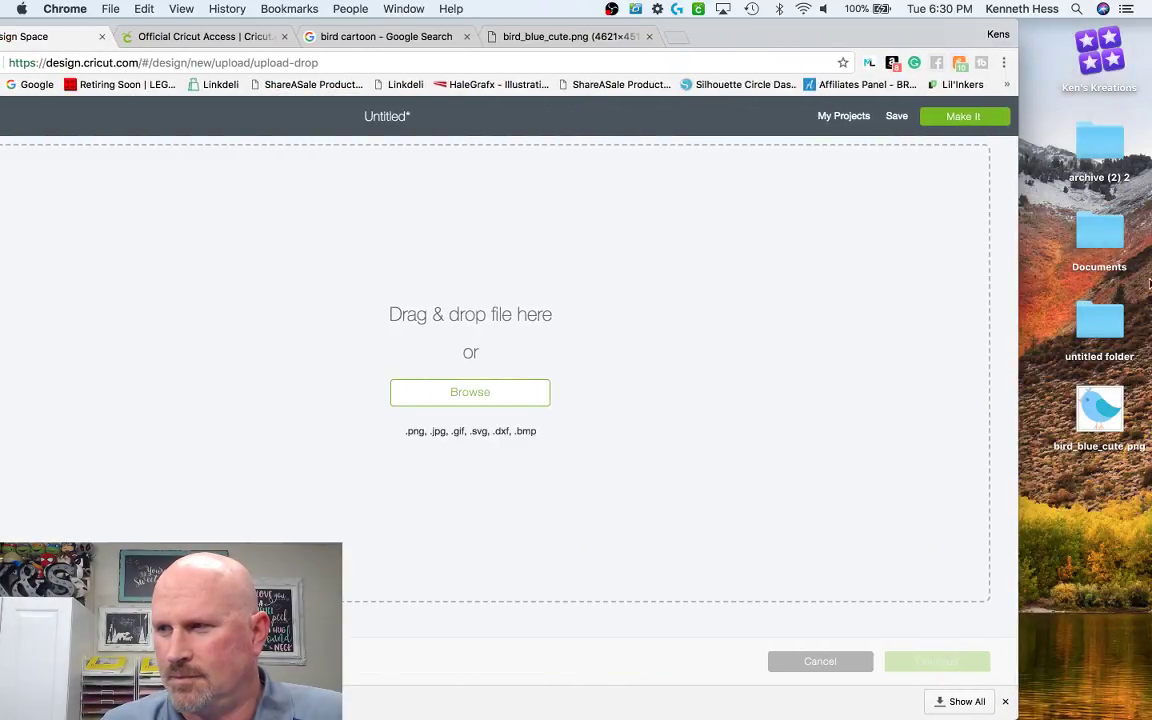
pyautogui.moveTo(1090, 403); pyautogui.dragTo(486, 315)
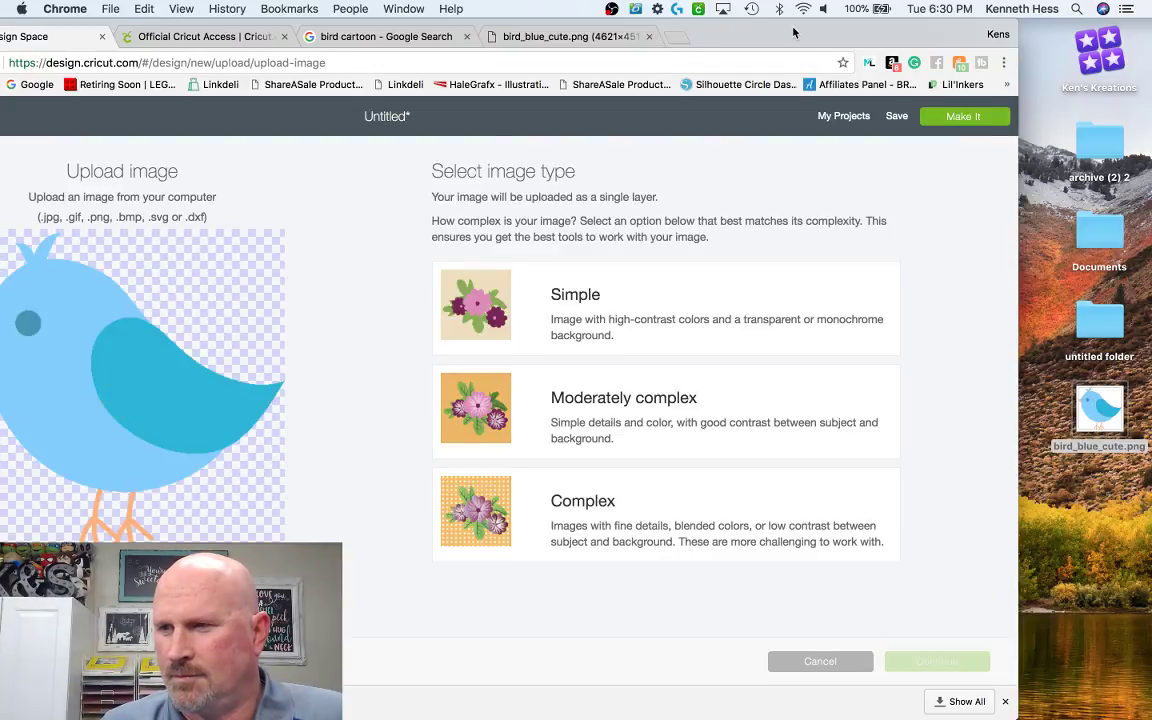
pyautogui.moveTo(794, 24); pyautogui.dragTo(930, 16)
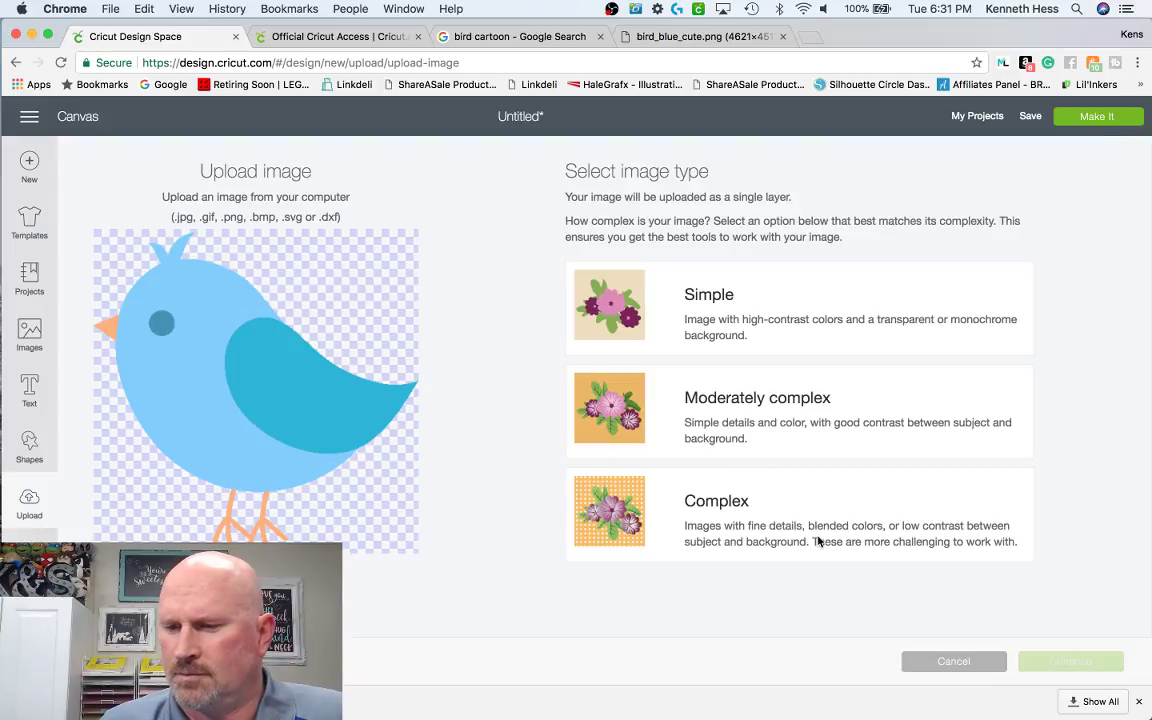
# - Set the bird's image type to Complex, continue to the Select & erase stage and inspect the whole bird down to its feet
pyautogui.click(817, 498)
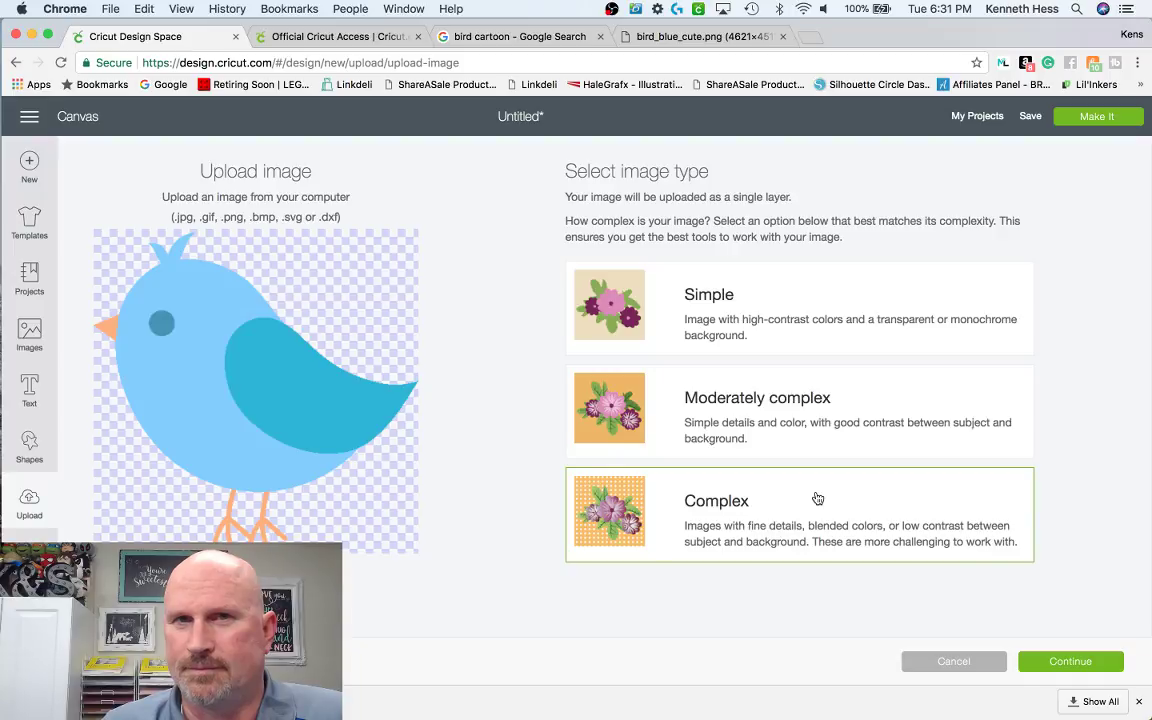
pyautogui.click(1088, 667)
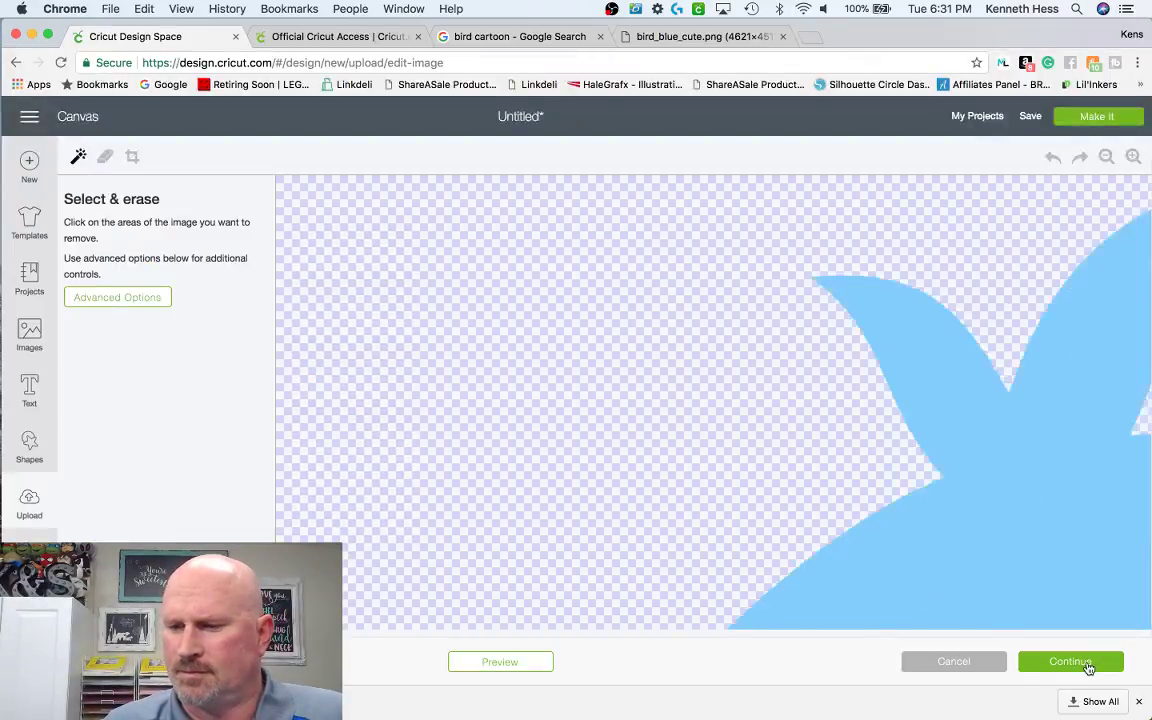
pyautogui.click(1106, 158)
pyautogui.click(1106, 158)
pyautogui.click(1106, 158)
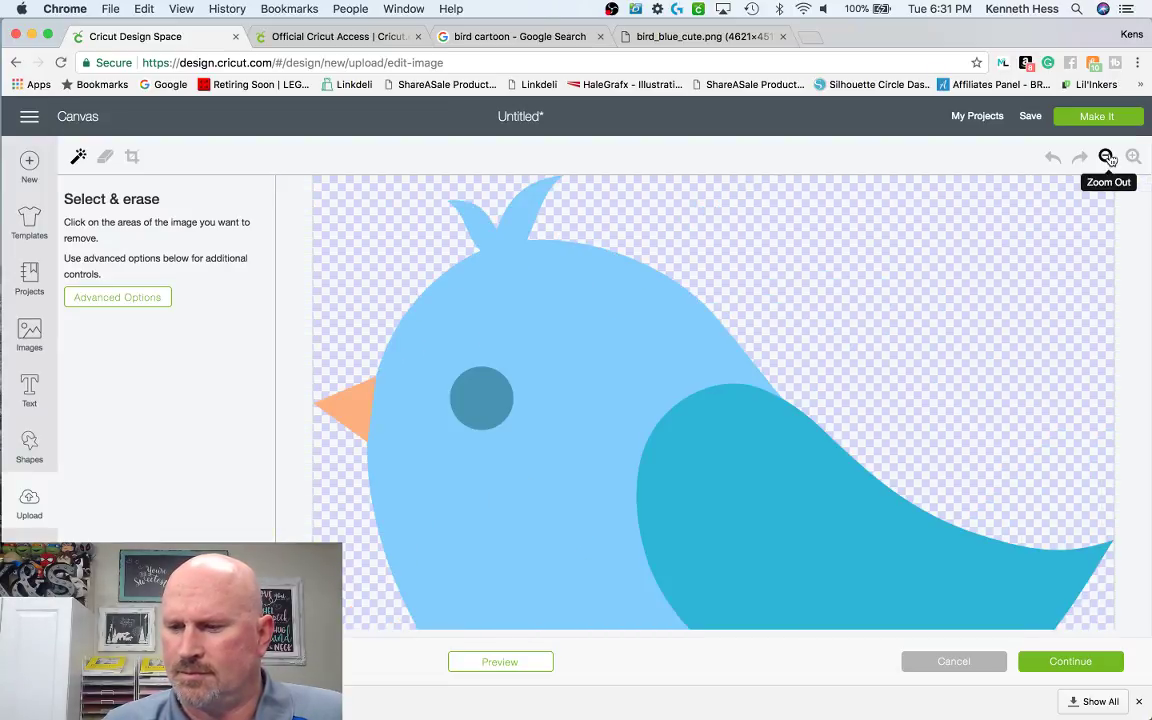
pyautogui.scroll(-5, 604, 478)
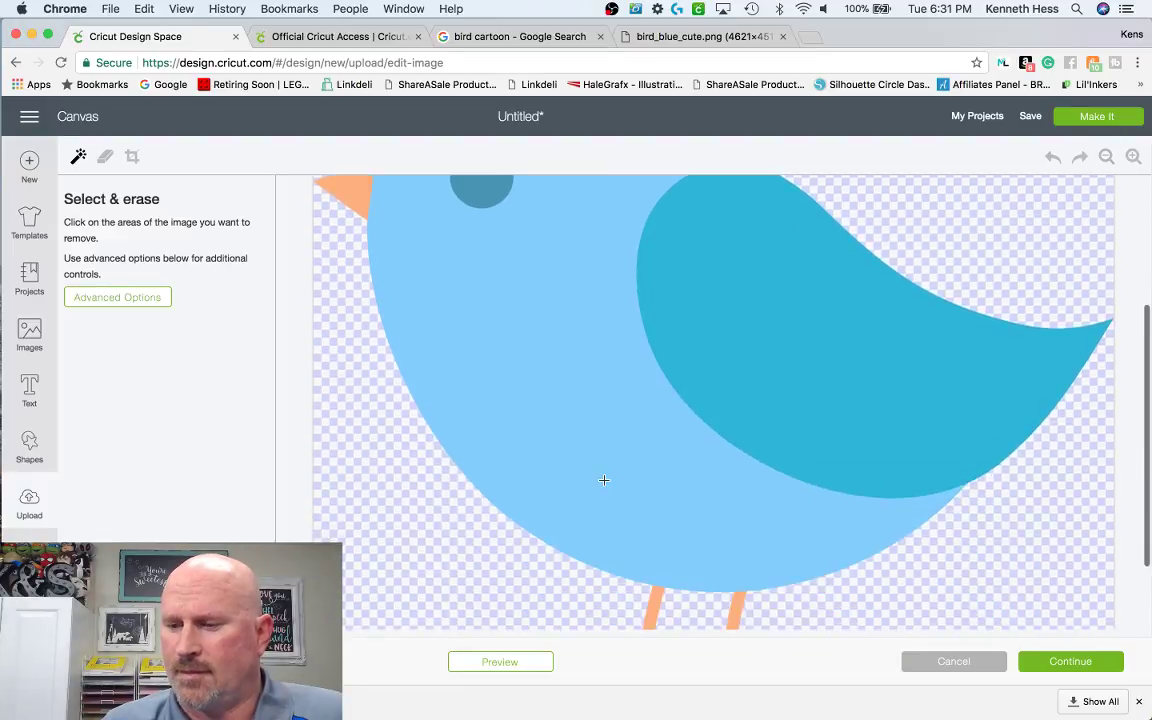
pyautogui.scroll(-2, 604, 480)
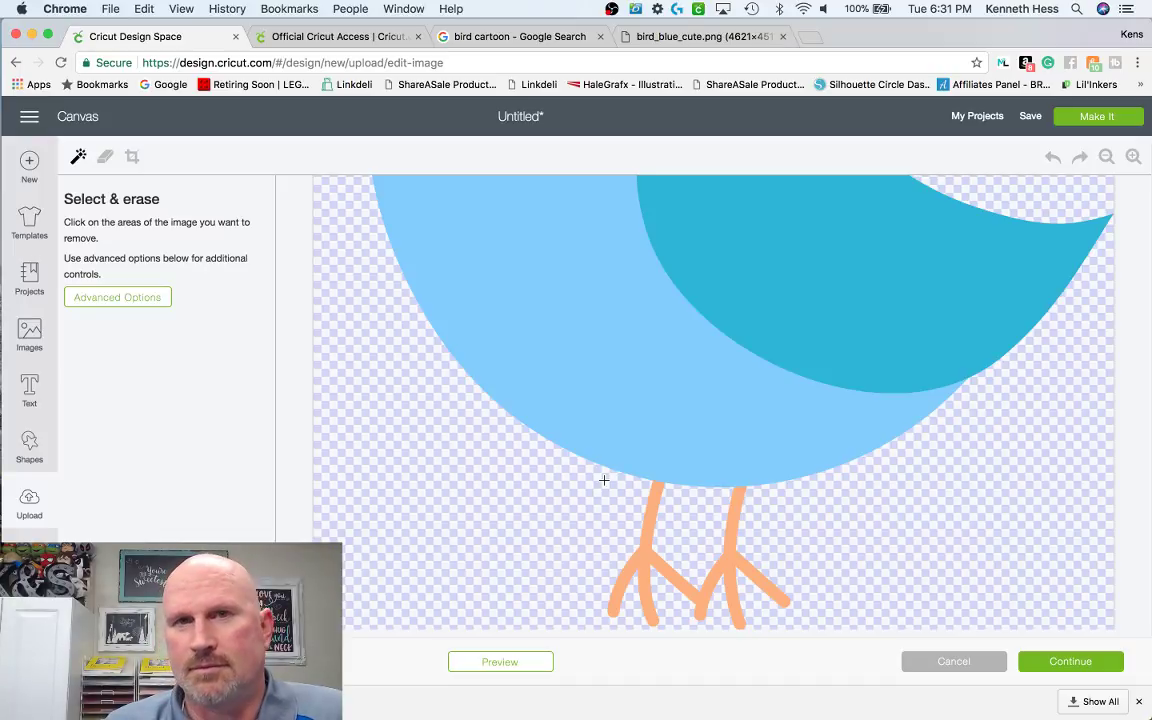
pyautogui.scroll(3, 604, 480)
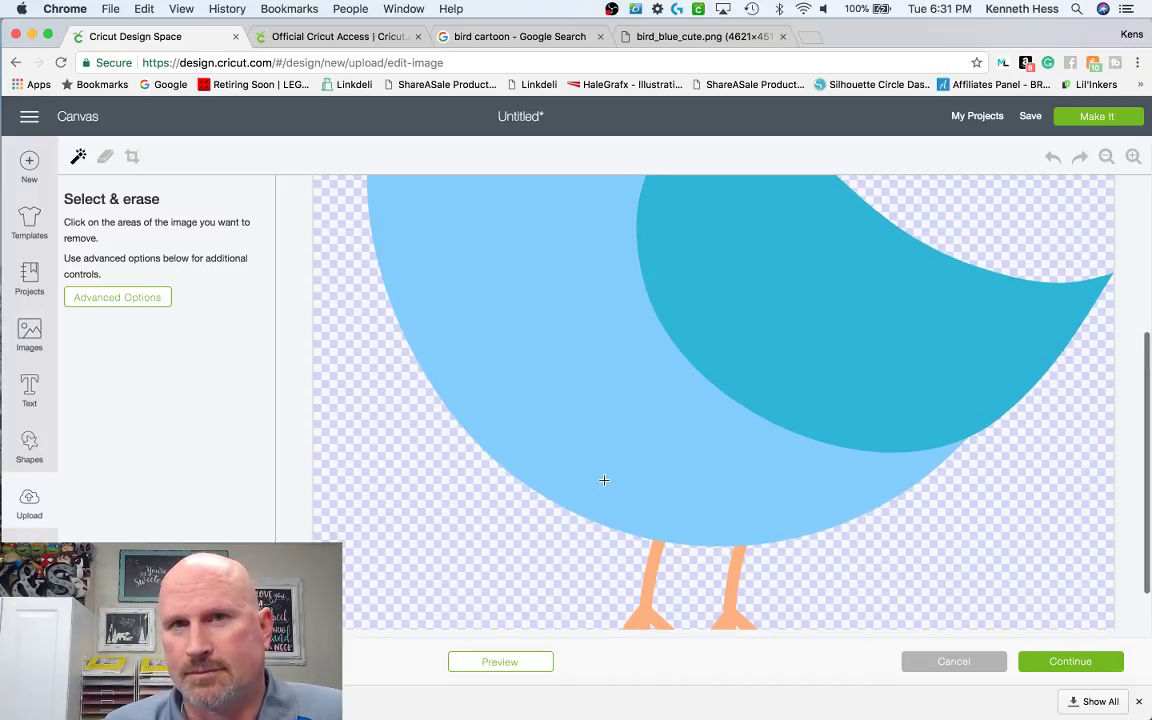
# - Continue to the naming stage, compare the silhouette cut version, and choose the full-colour print then cut version of the bird
pyautogui.scroll(6, 590, 365)
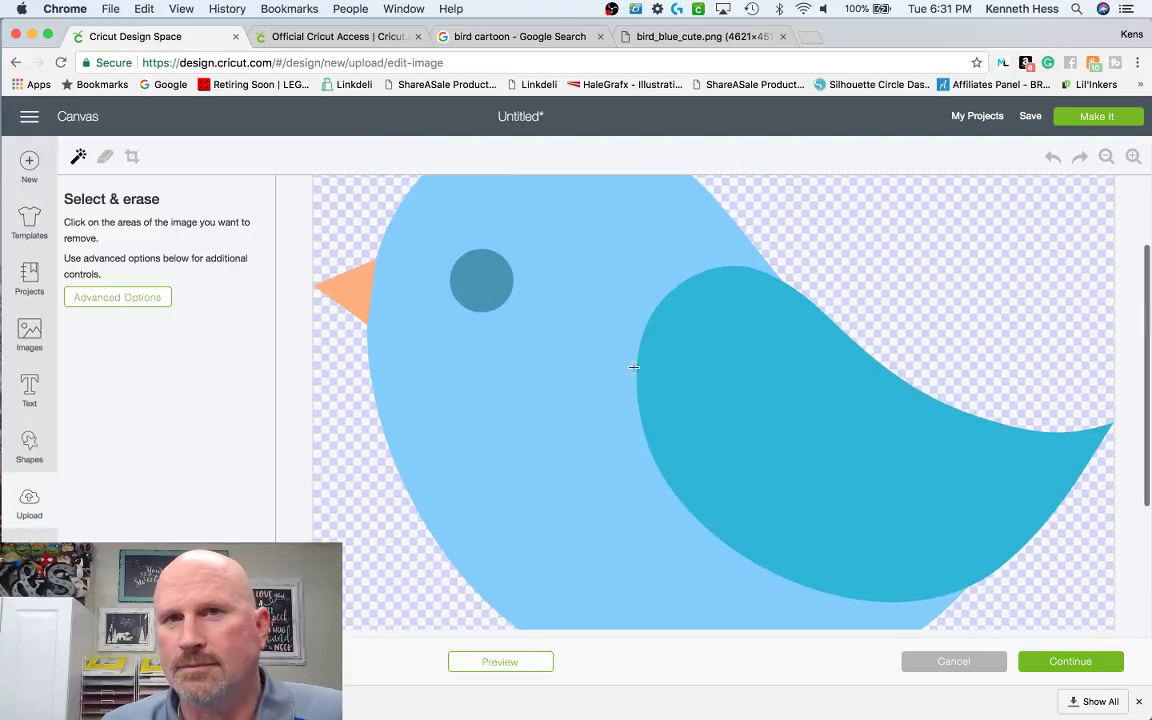
pyautogui.click(1070, 662)
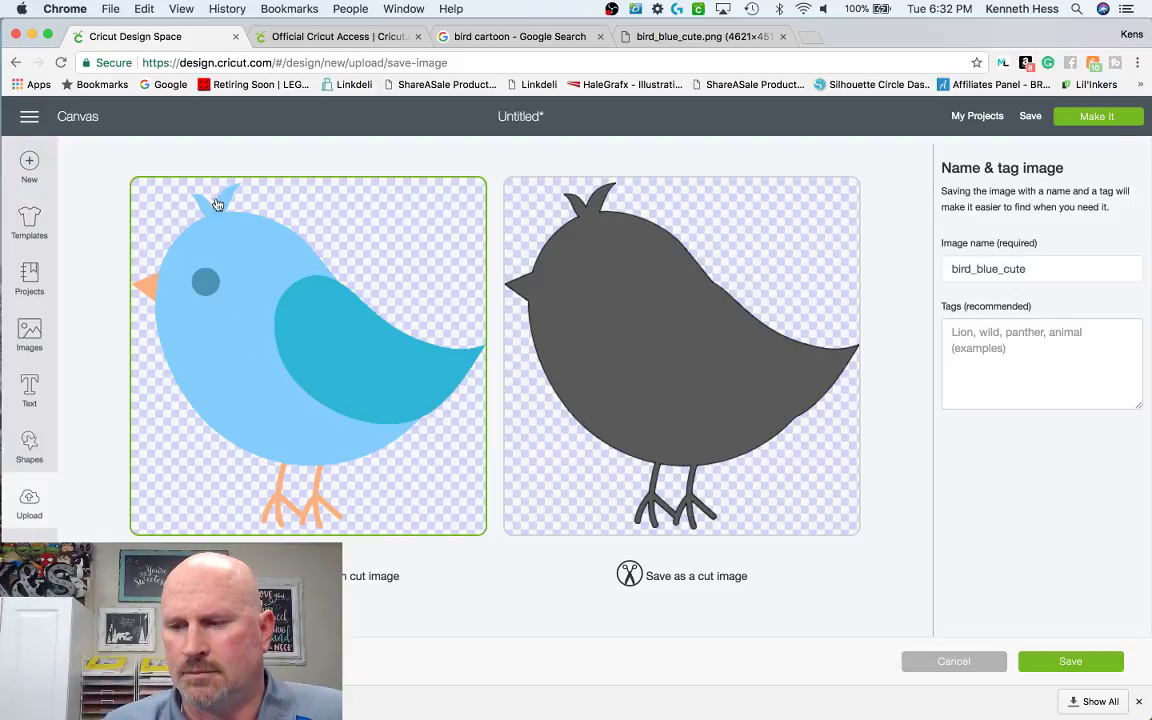
pyautogui.click(707, 320)
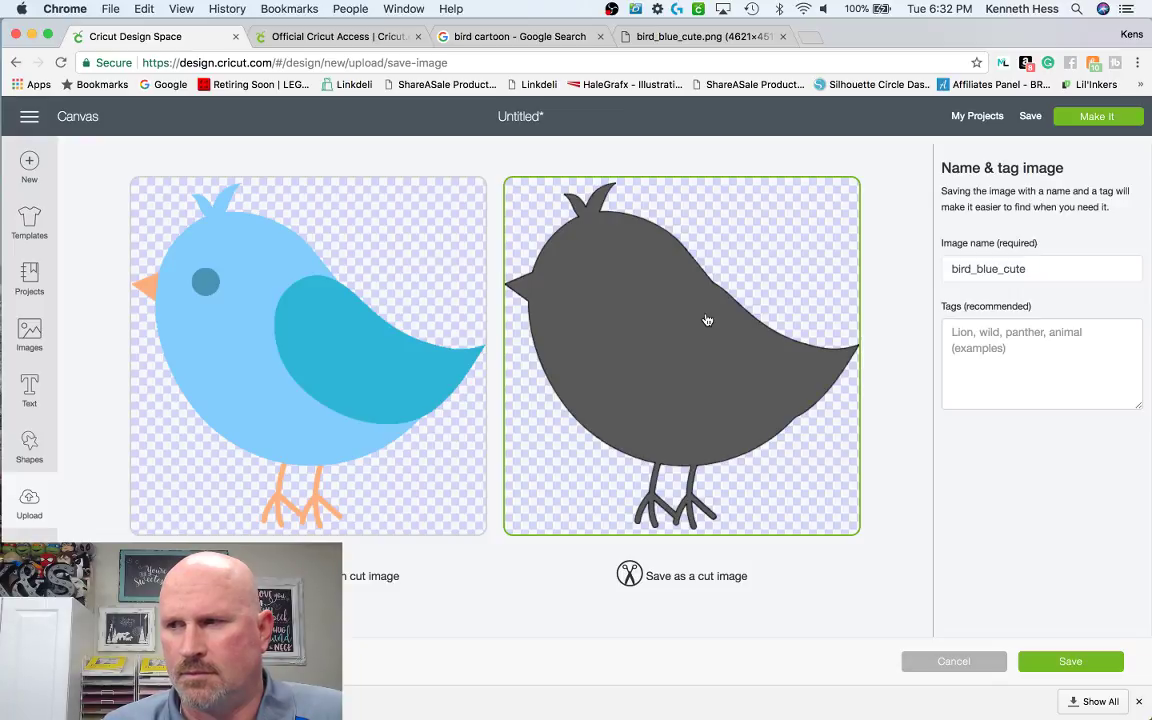
pyautogui.click(320, 390)
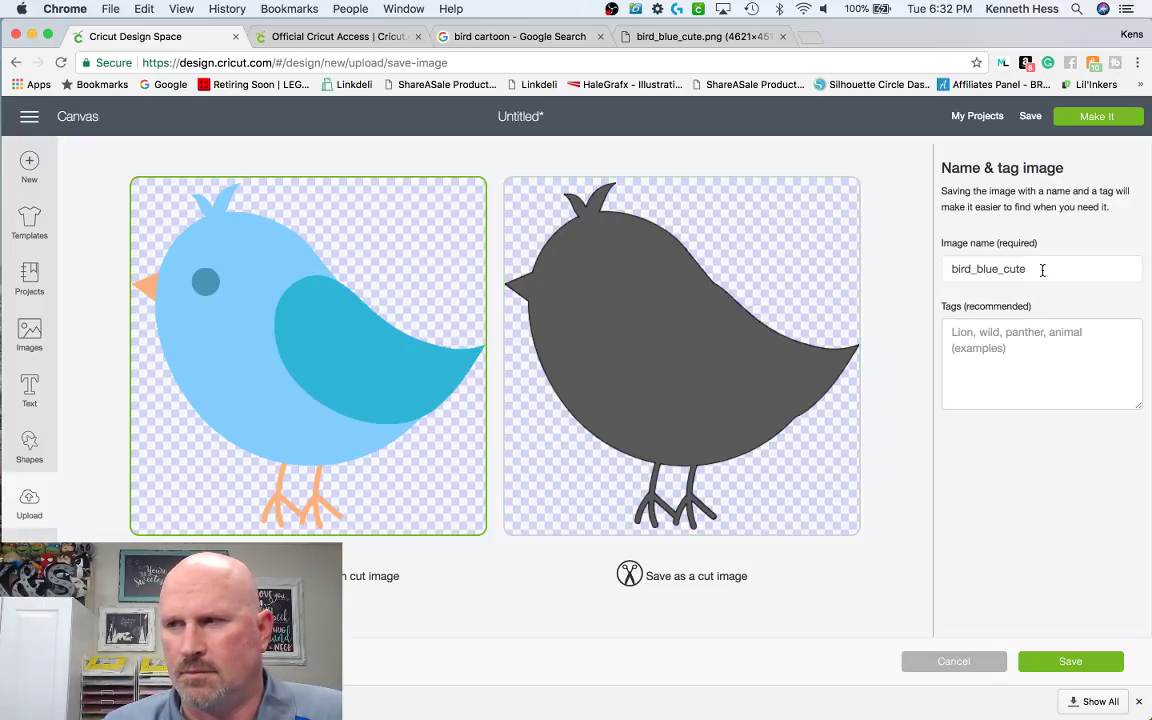
# - Rename the uploaded bird image as Blue Bird
pyautogui.moveTo(1041, 267); pyautogui.dragTo(888, 237)
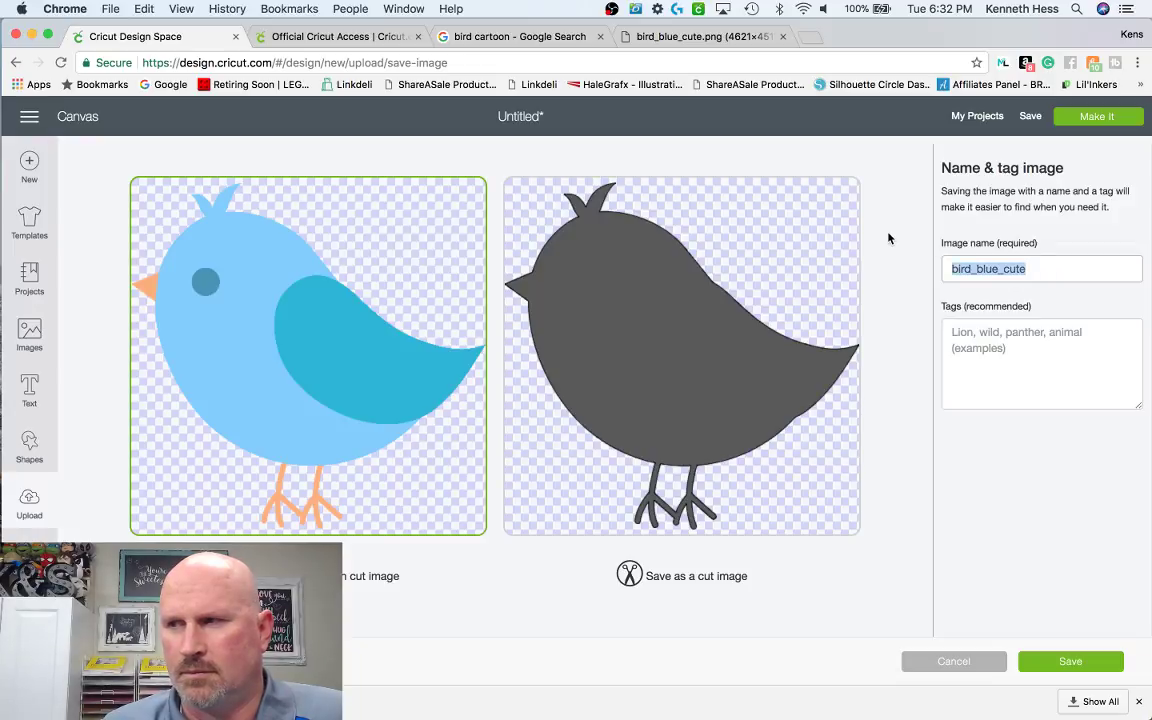
pyautogui.press('BackSpace')
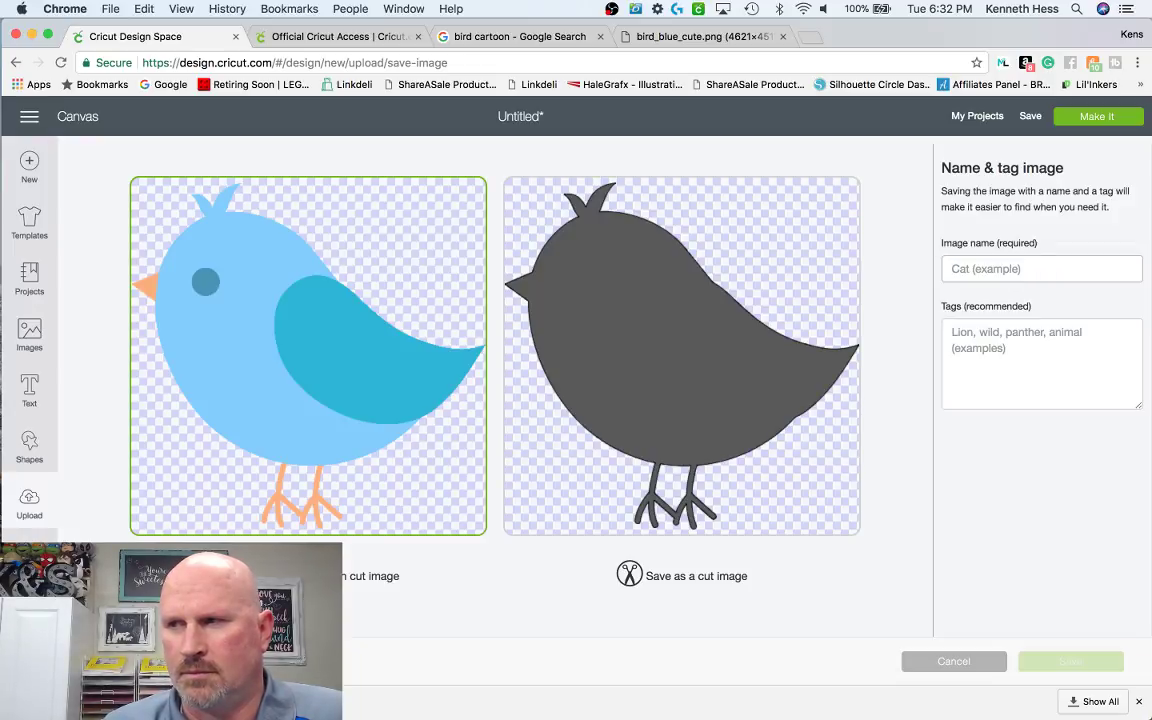
pyautogui.write('Blue Bird')
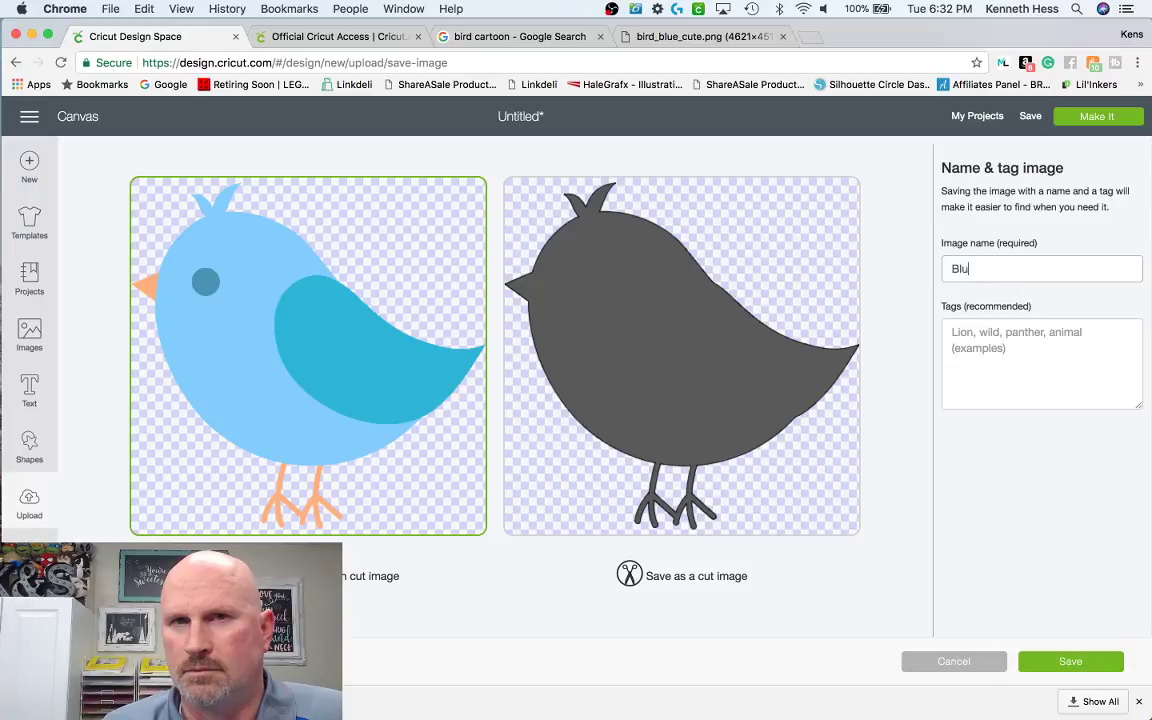
# - Tag the bird image with Bird, Blue, Spring, Silly and save the upload
pyautogui.click(985, 340)
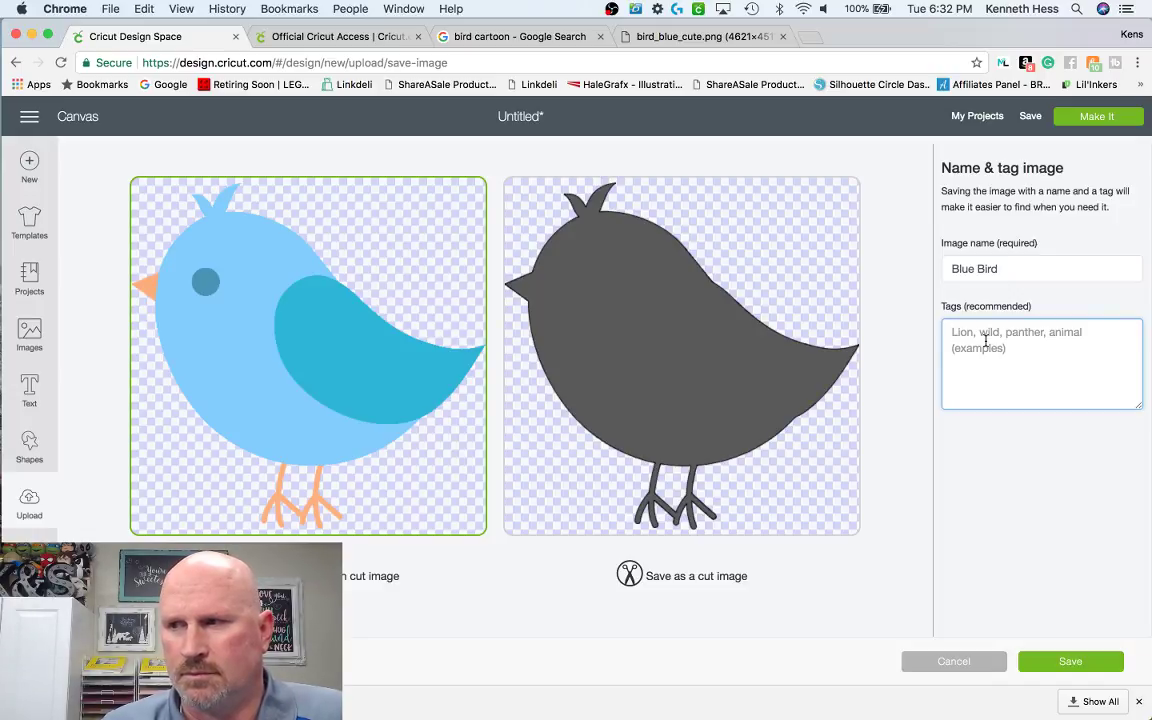
pyautogui.write('Bird, Blue')
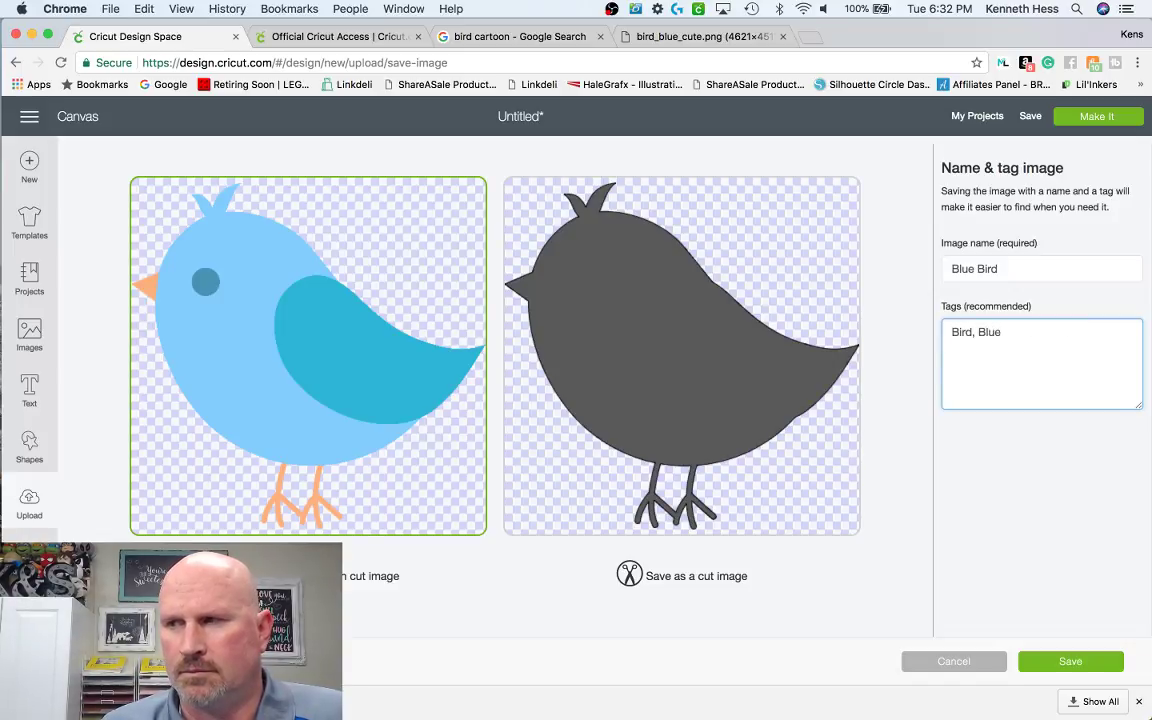
pyautogui.write(', Spring')
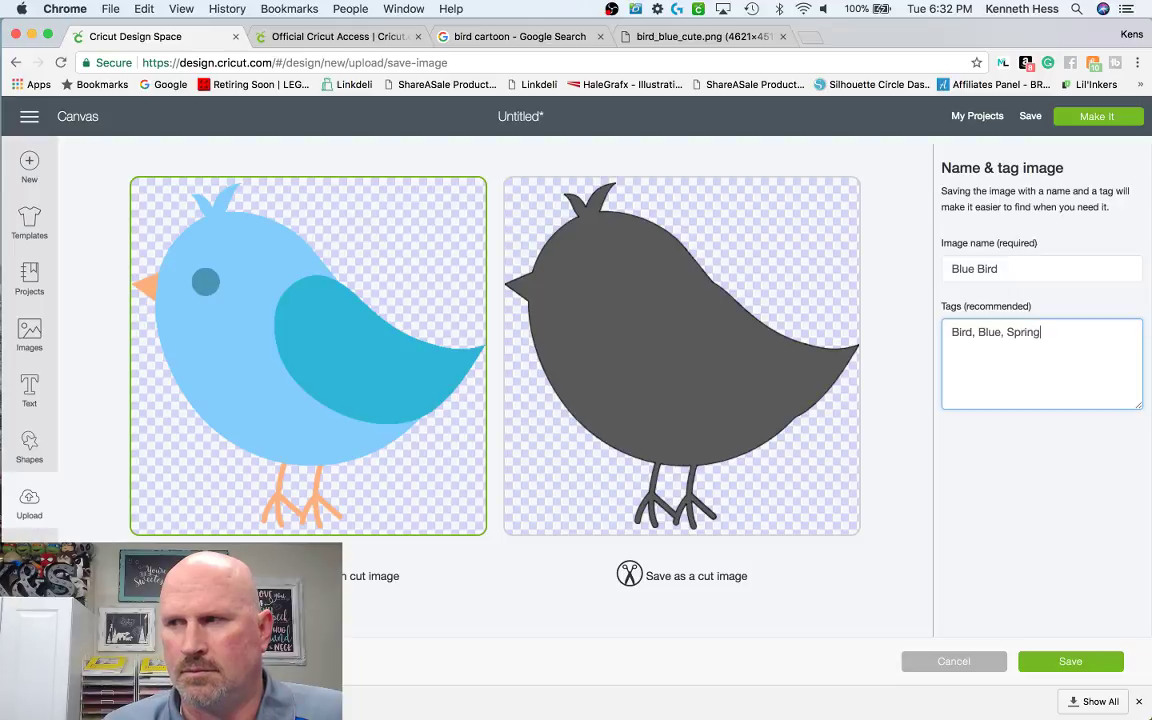
pyautogui.write(', S')
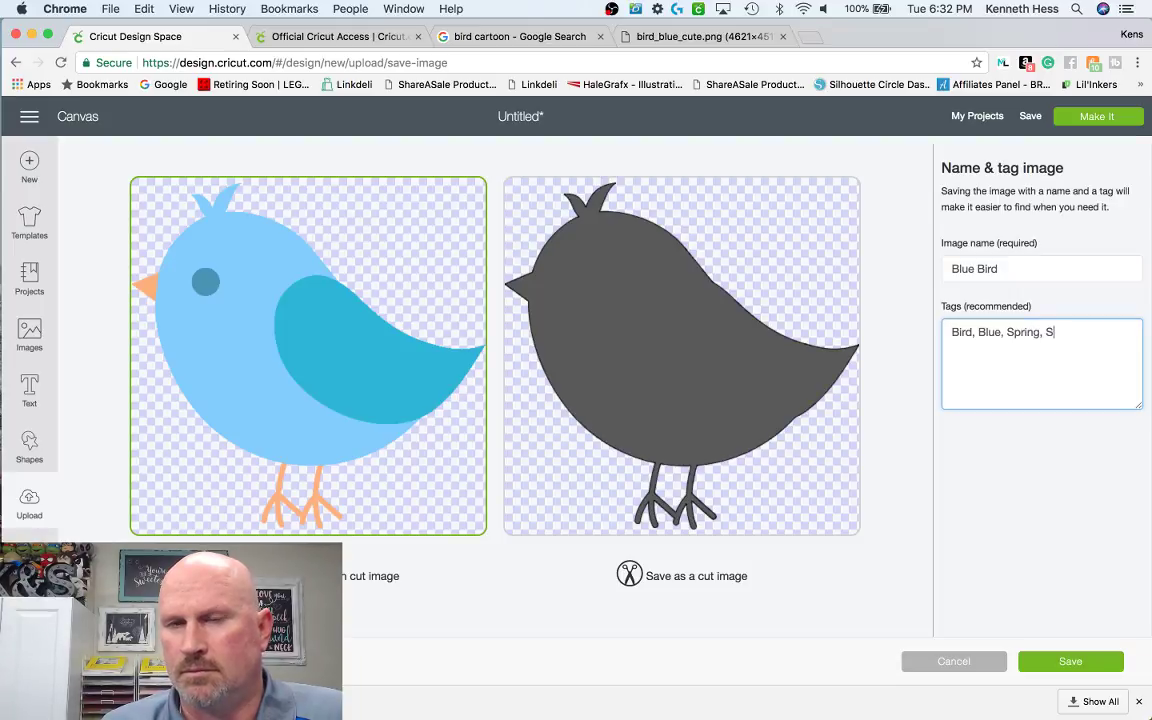
pyautogui.write('illy')
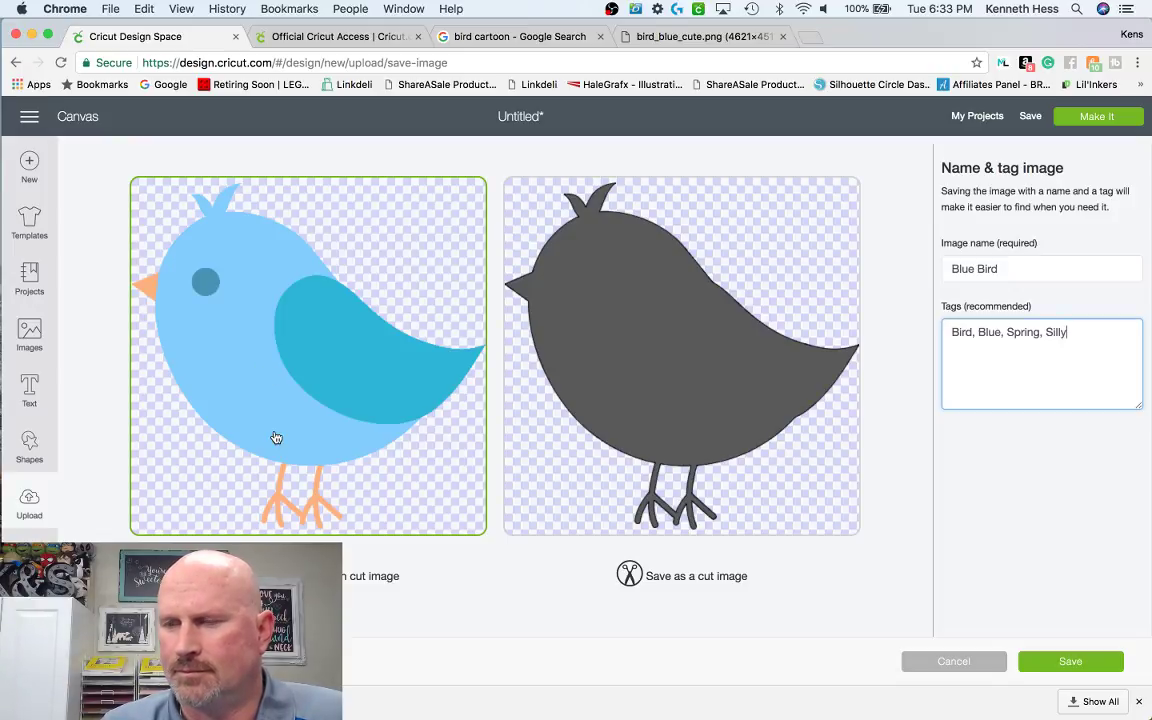
pyautogui.click(1010, 265)
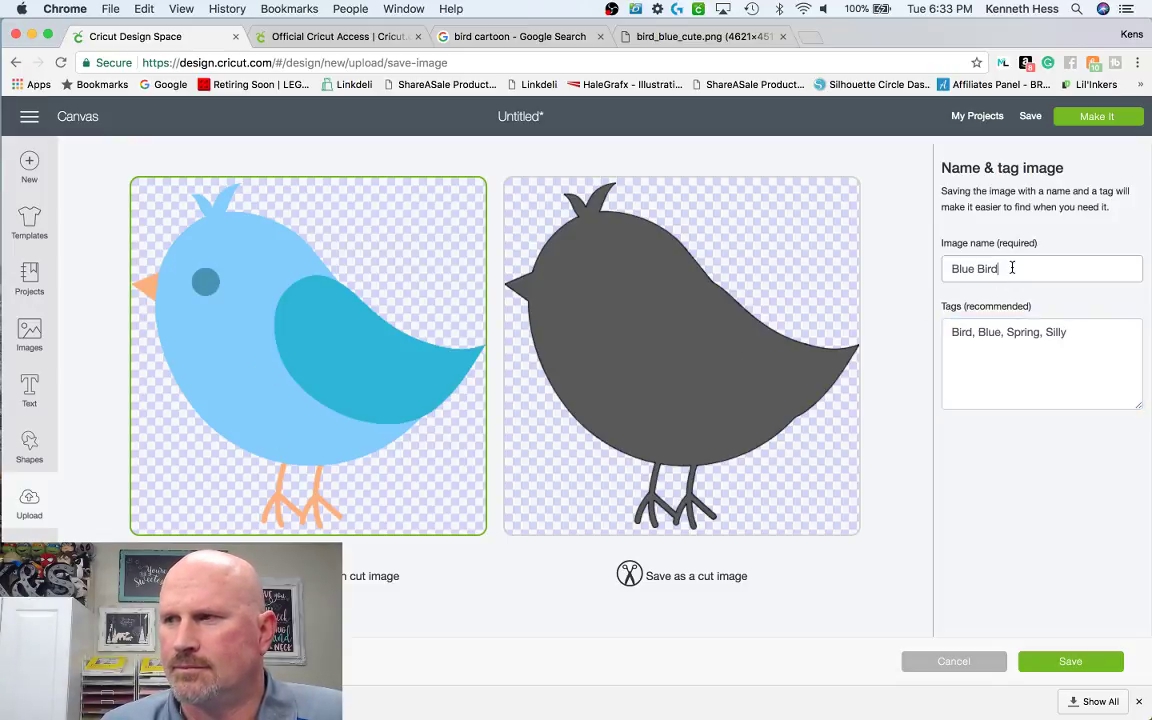
pyautogui.click(1048, 375)
pyautogui.click(1063, 664)
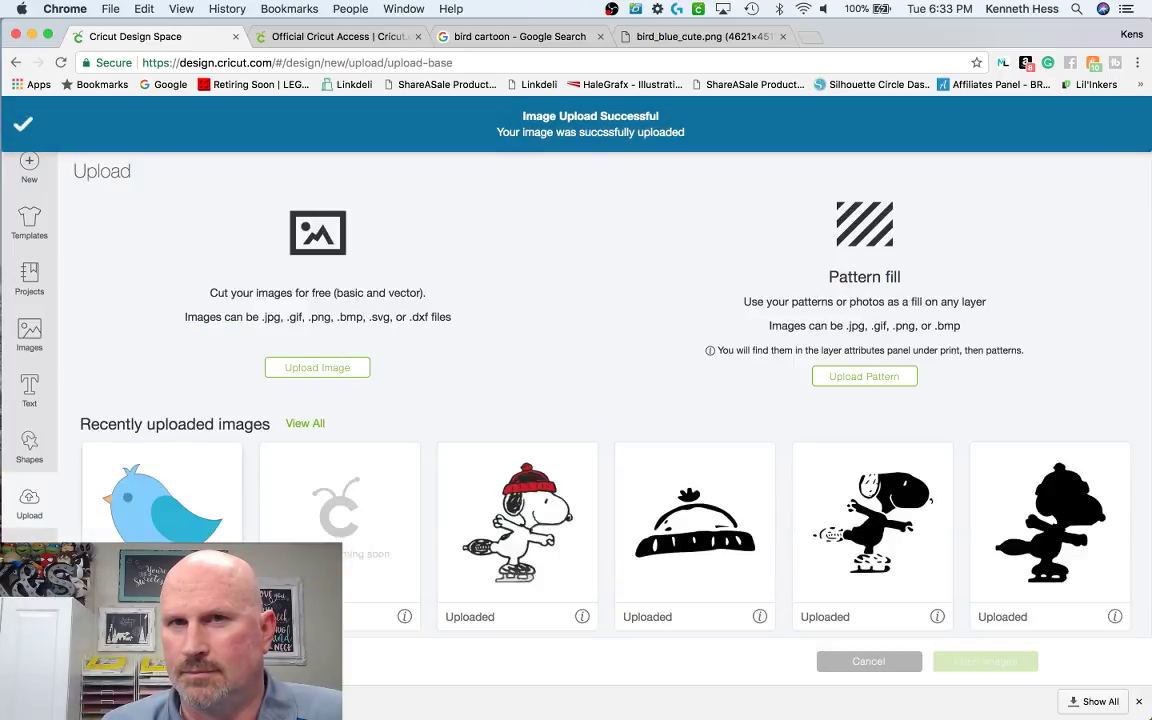
# - Delete the snoopy placeholder image beside the bird from the recently uploaded images and confirm the deletion
pyautogui.moveTo(190, 477)
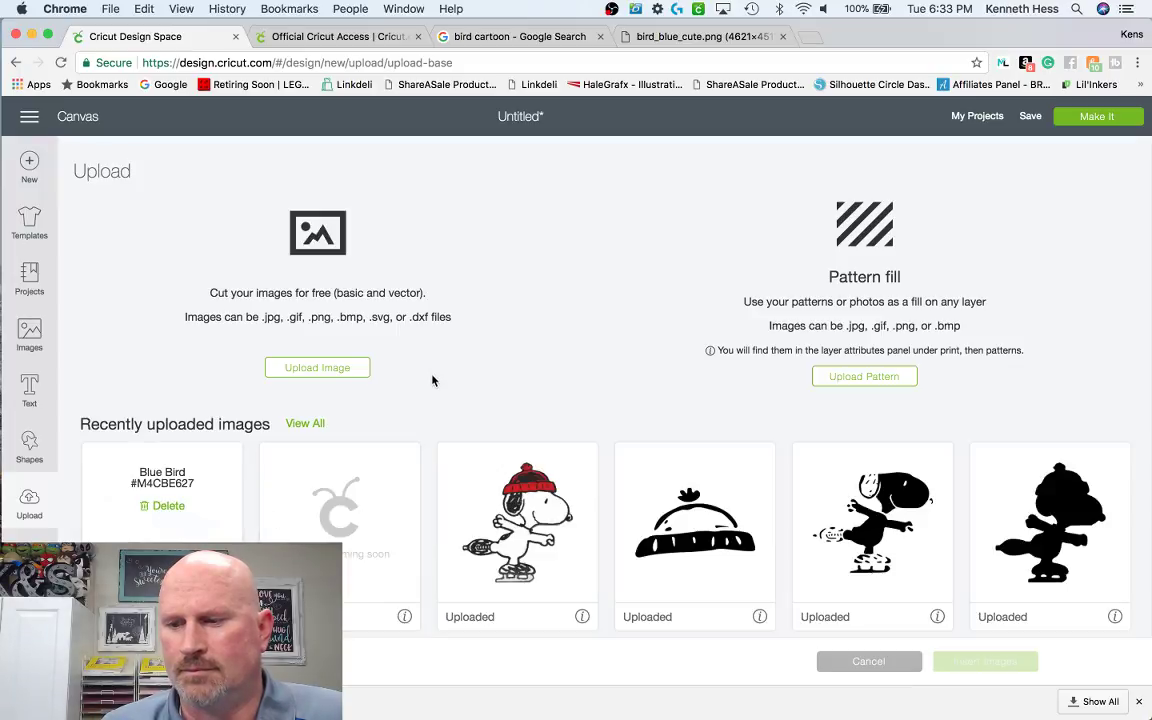
pyautogui.click(405, 617)
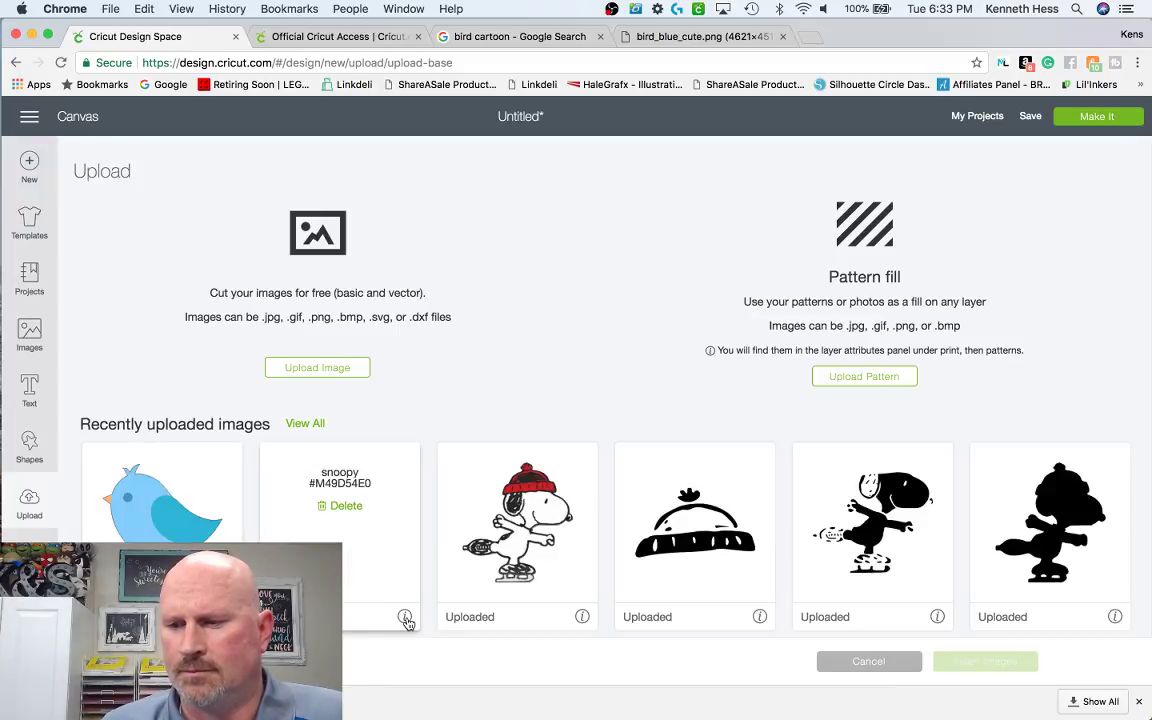
pyautogui.click(347, 506)
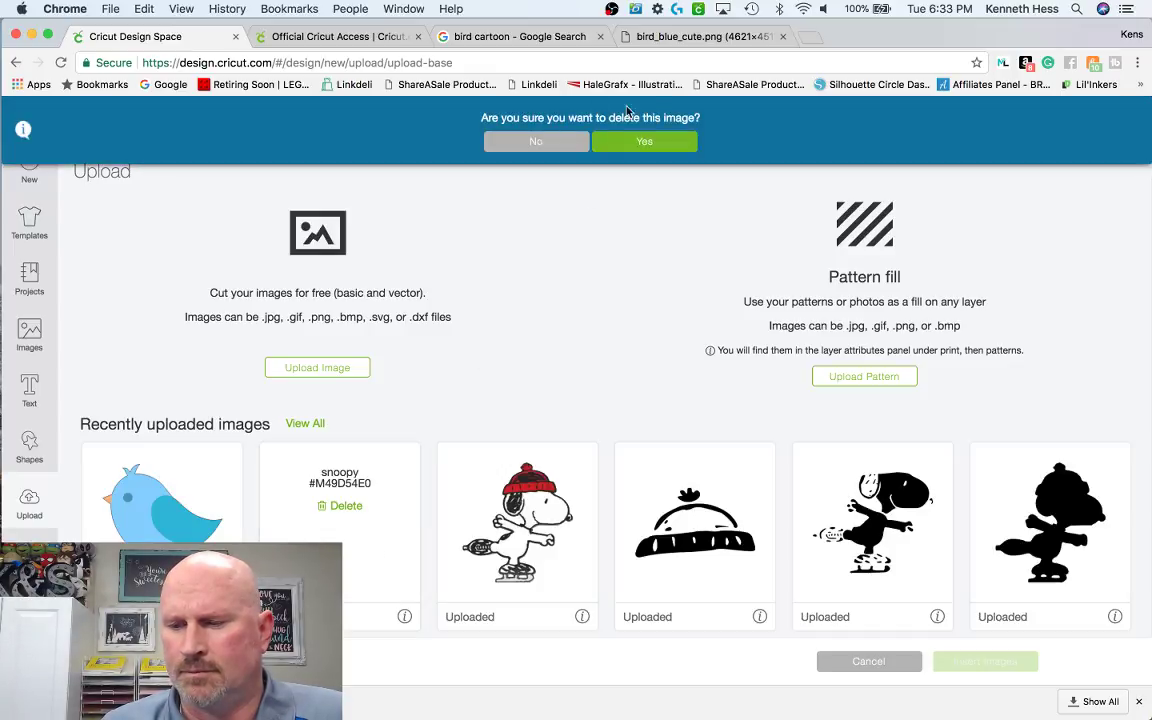
pyautogui.click(662, 150)
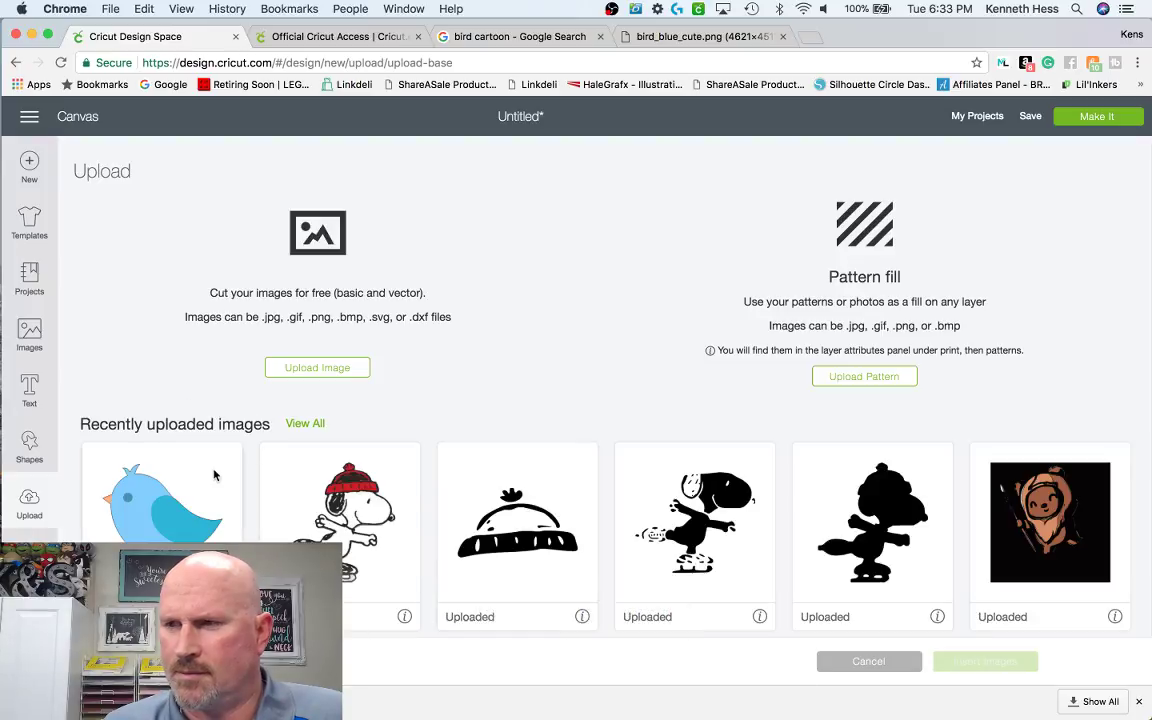
# - Upload bird_blue_cute.png from the Desktop again as a Complex image and continue to the Select & erase stage
pyautogui.click(317, 368)
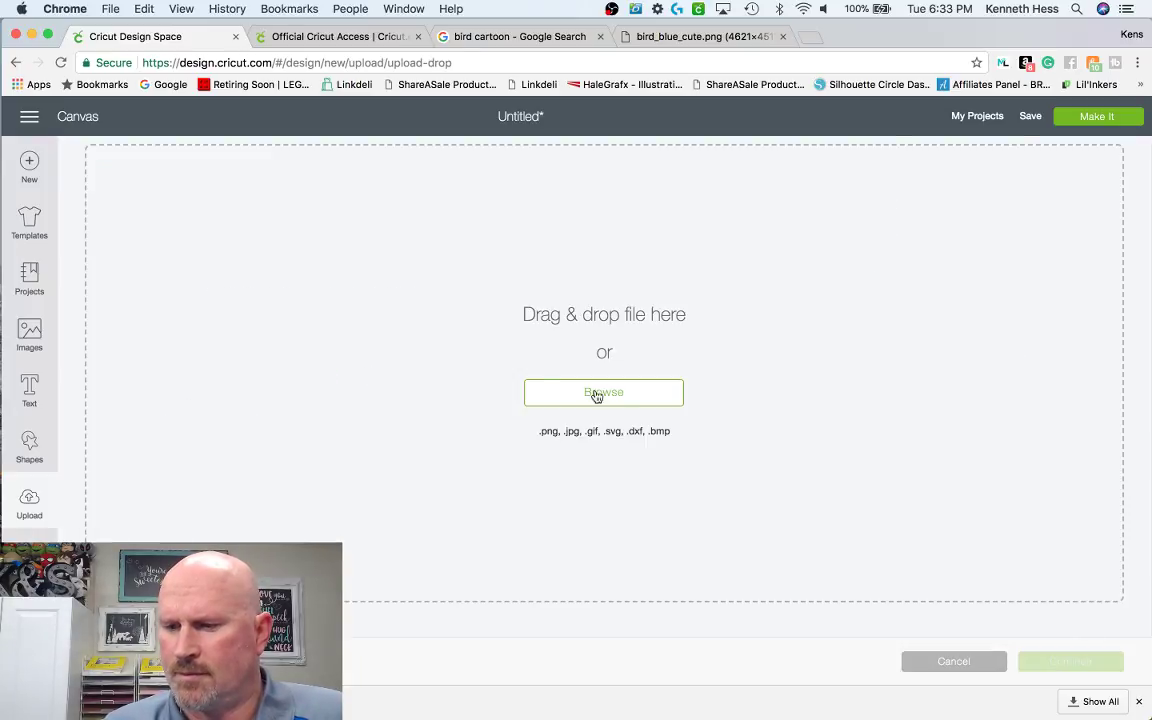
pyautogui.click(626, 403)
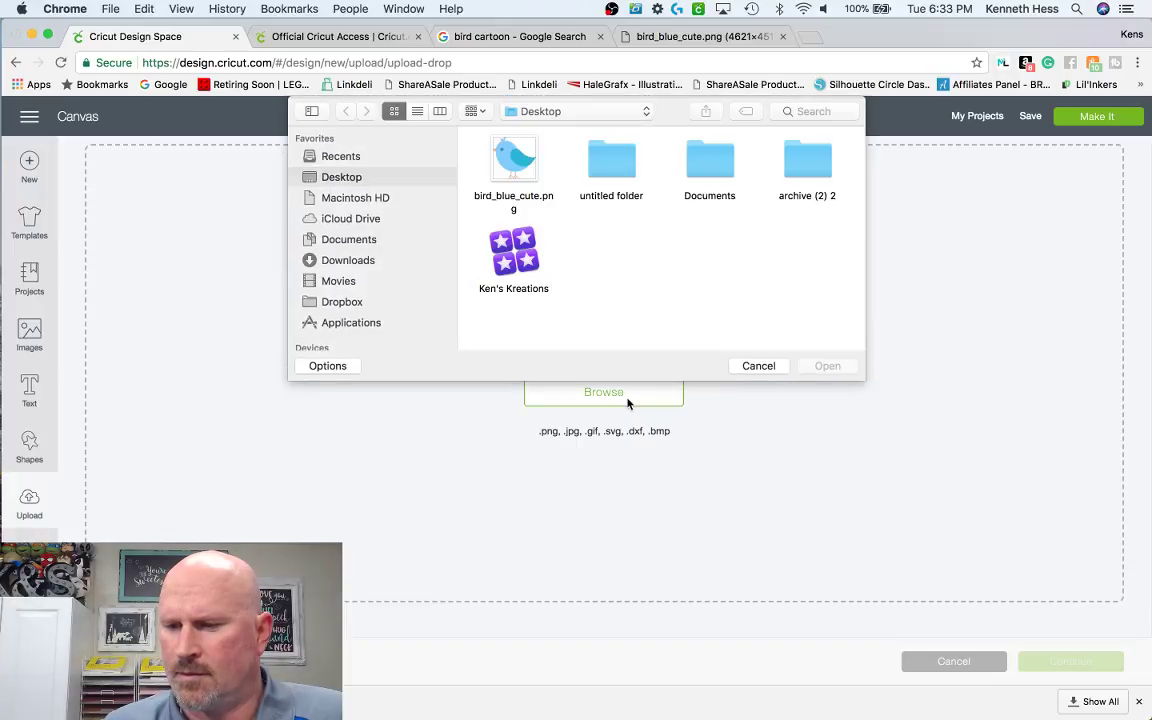
pyautogui.doubleClick(515, 165)
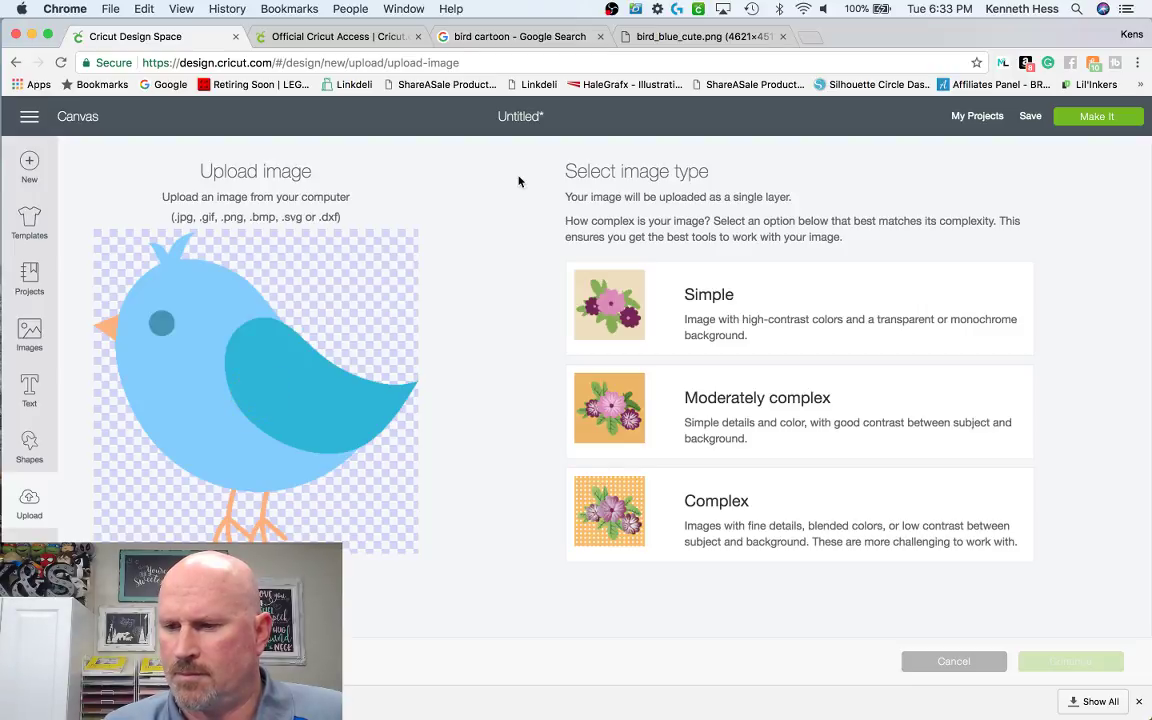
pyautogui.click(786, 516)
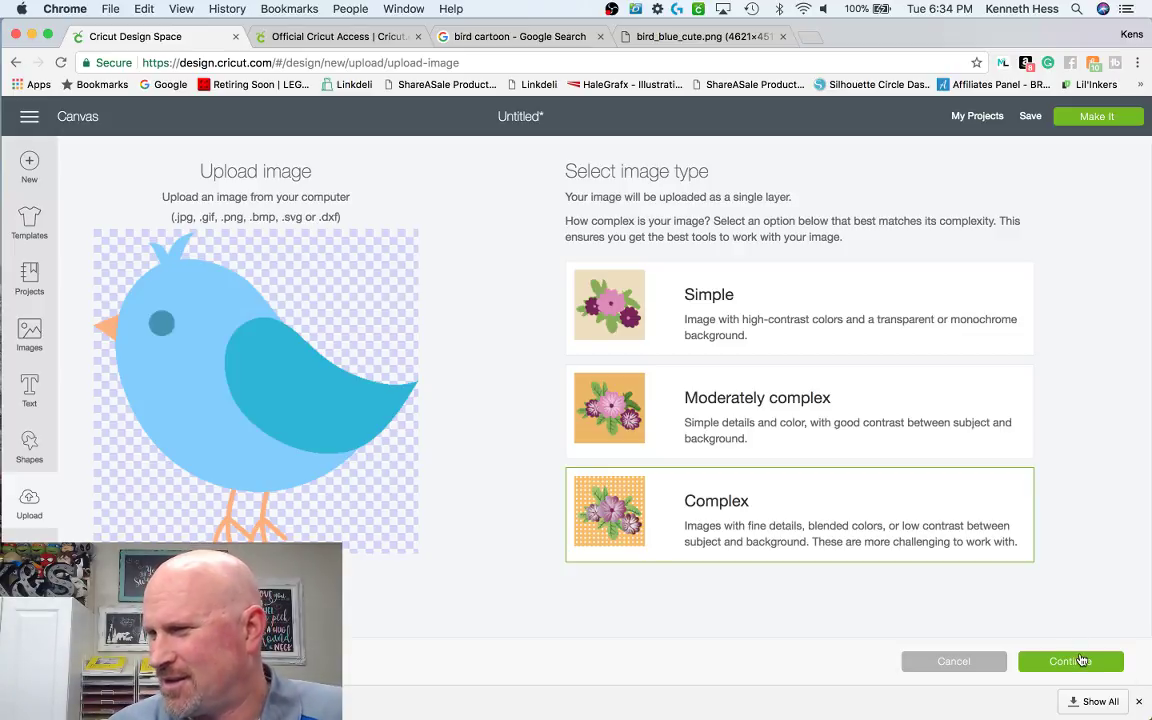
pyautogui.click(1080, 660)
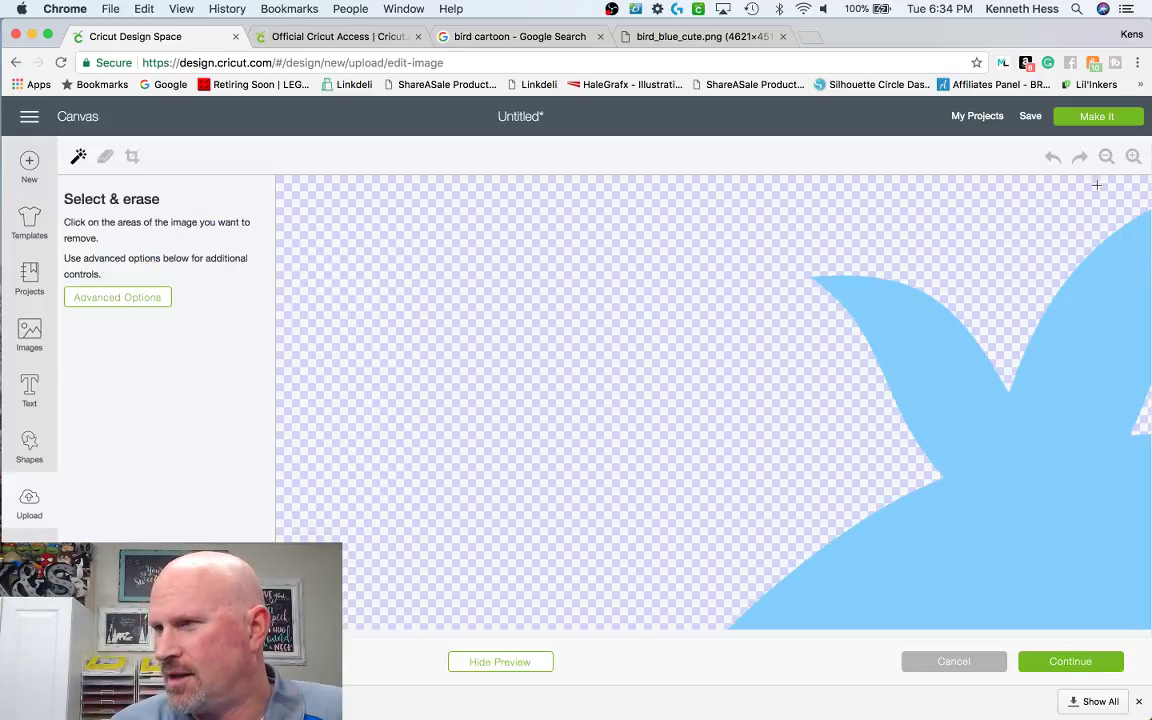
# - Examine the bird from its crest to its feet for the separate colour areas, such as beak, eye, wing and legs
pyautogui.click(1106, 158)
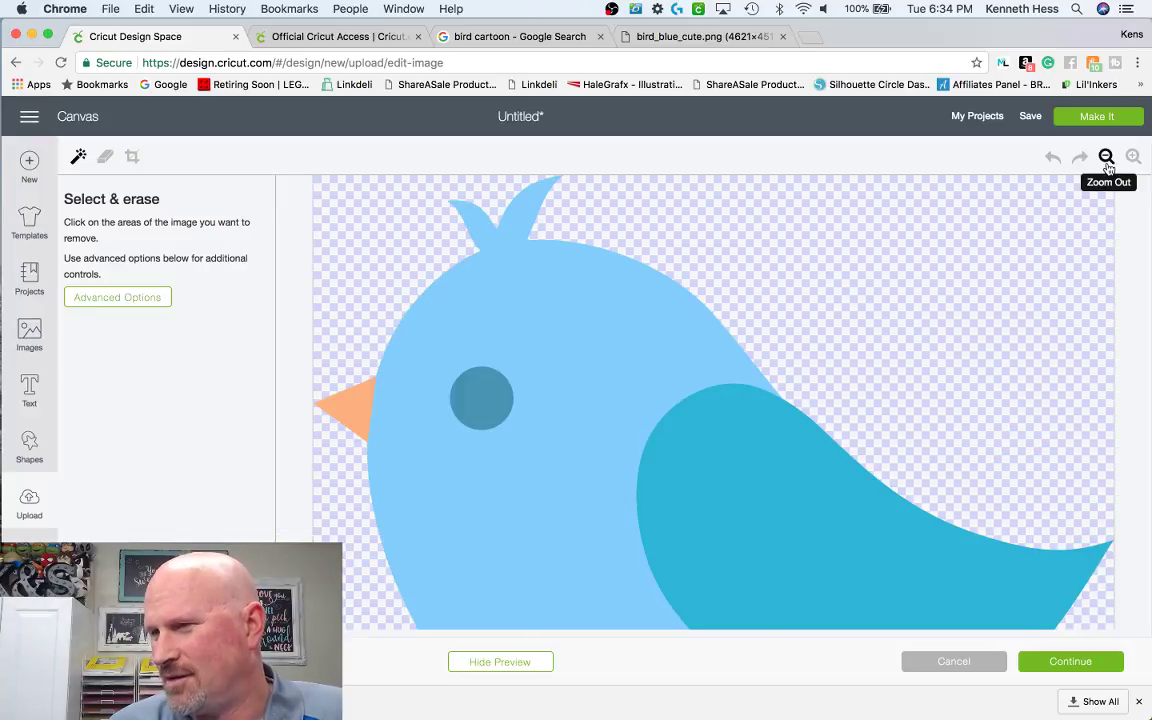
pyautogui.scroll(-5, 970, 378)
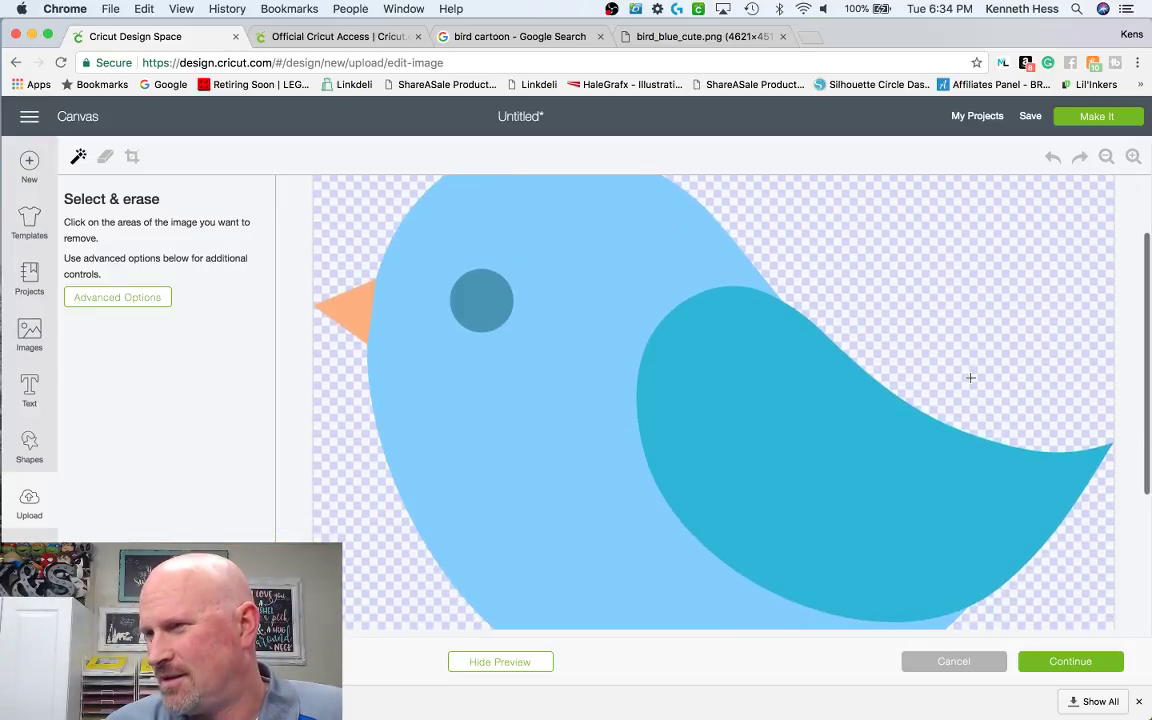
pyautogui.scroll(-3, 970, 378)
pyautogui.scroll(7, 970, 378)
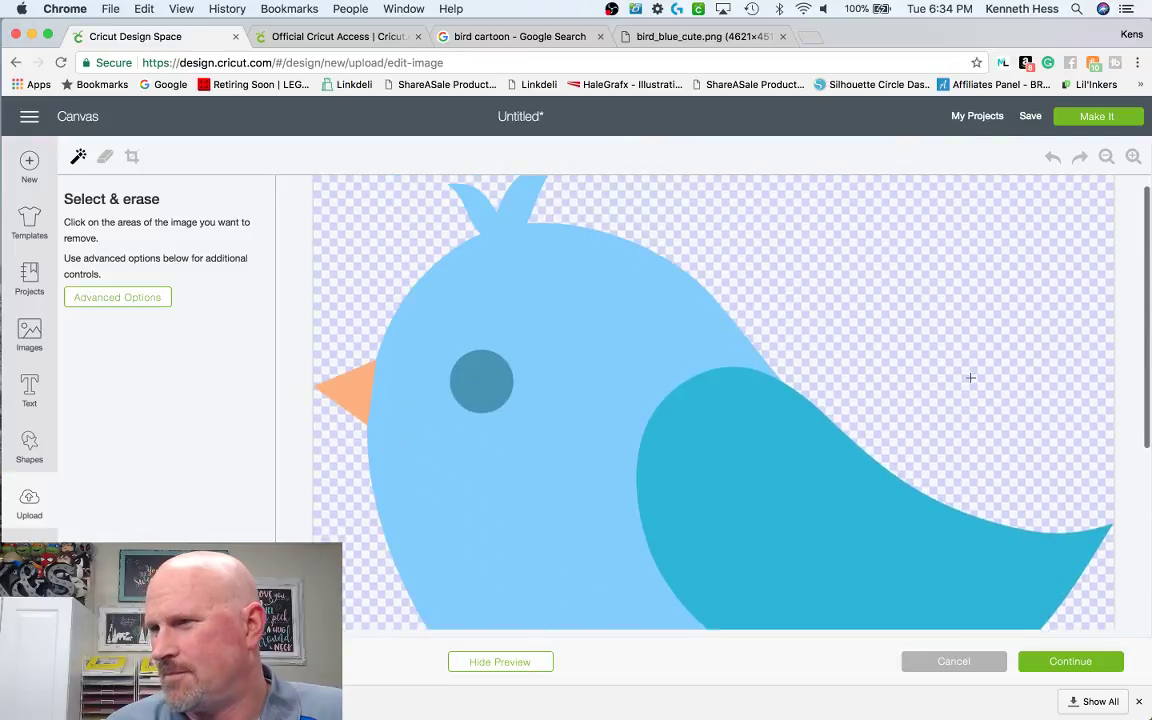
pyautogui.scroll(-6, 970, 378)
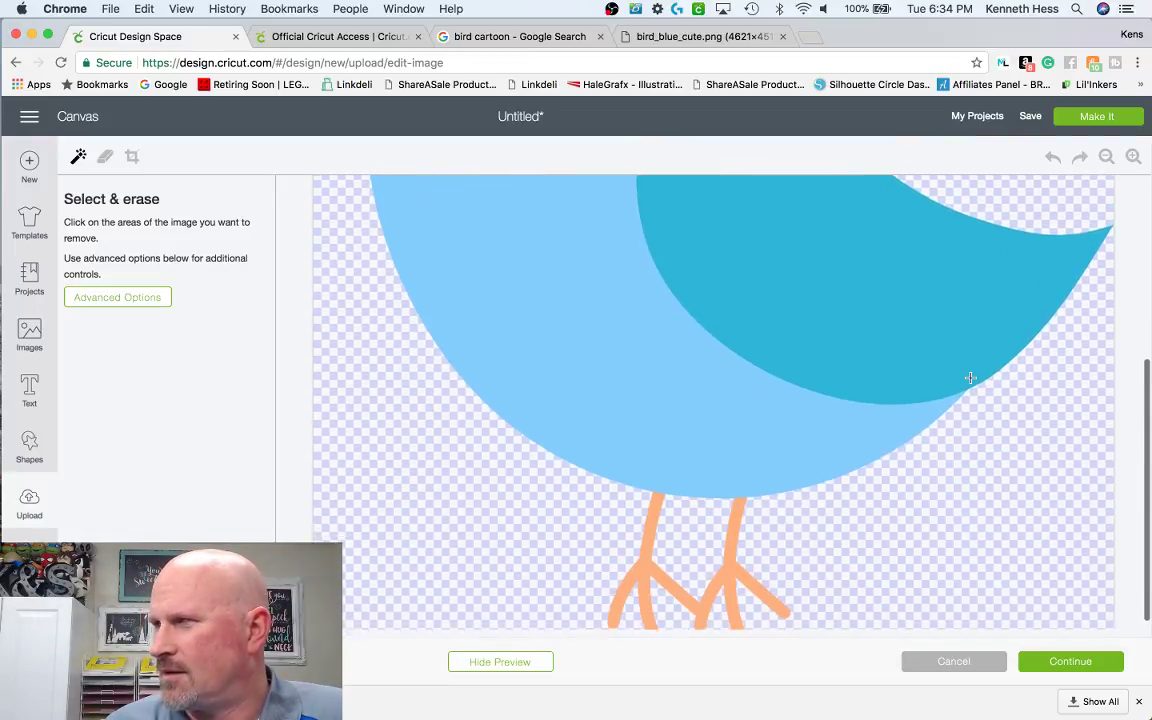
pyautogui.scroll(6, 970, 378)
pyautogui.scroll(-5, 970, 378)
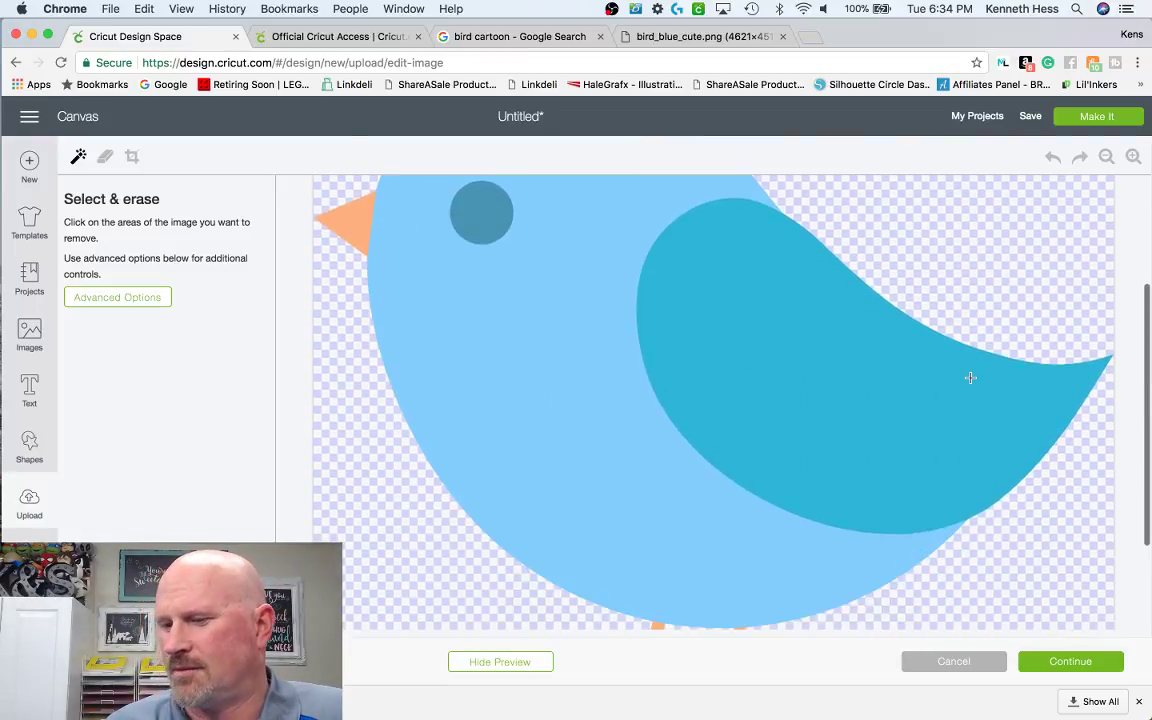
pyautogui.scroll(5, 970, 378)
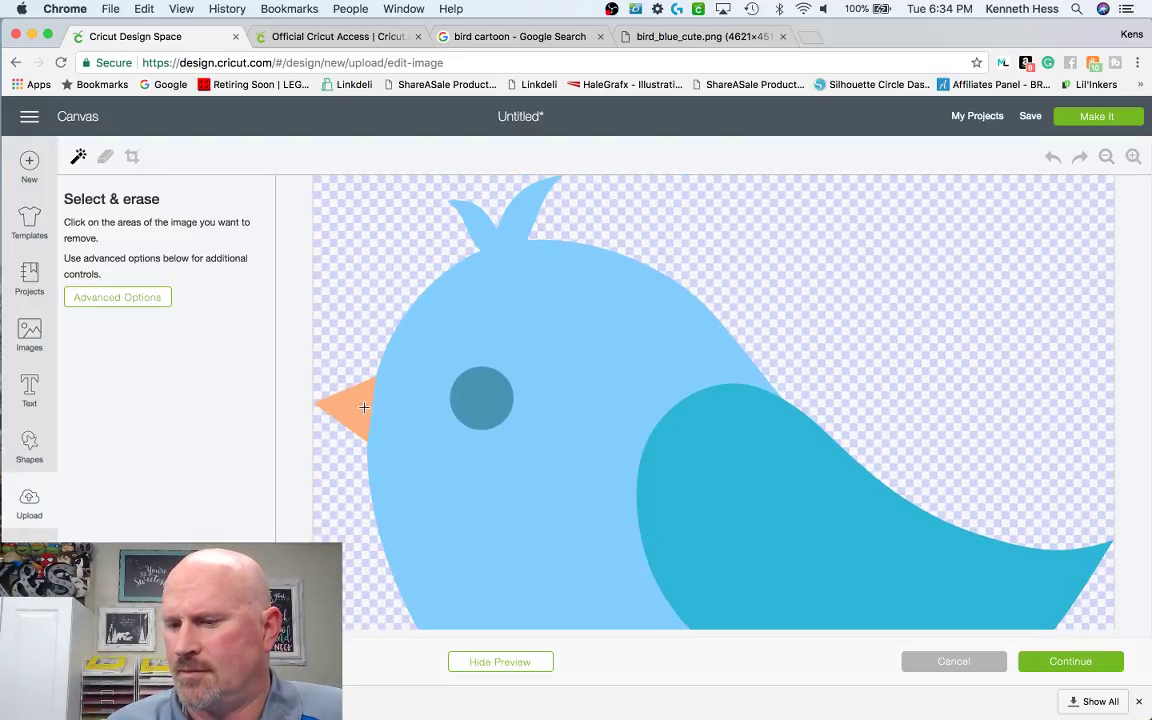
pyautogui.scroll(-5, 375, 414)
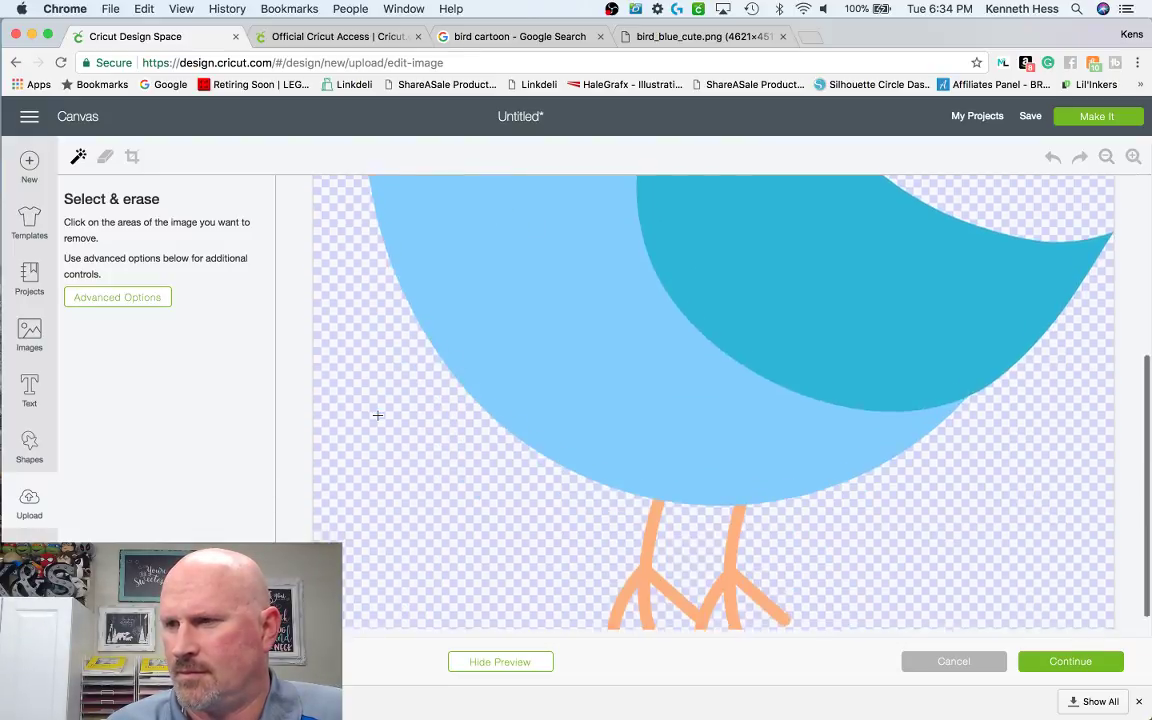
pyautogui.scroll(5, 766, 522)
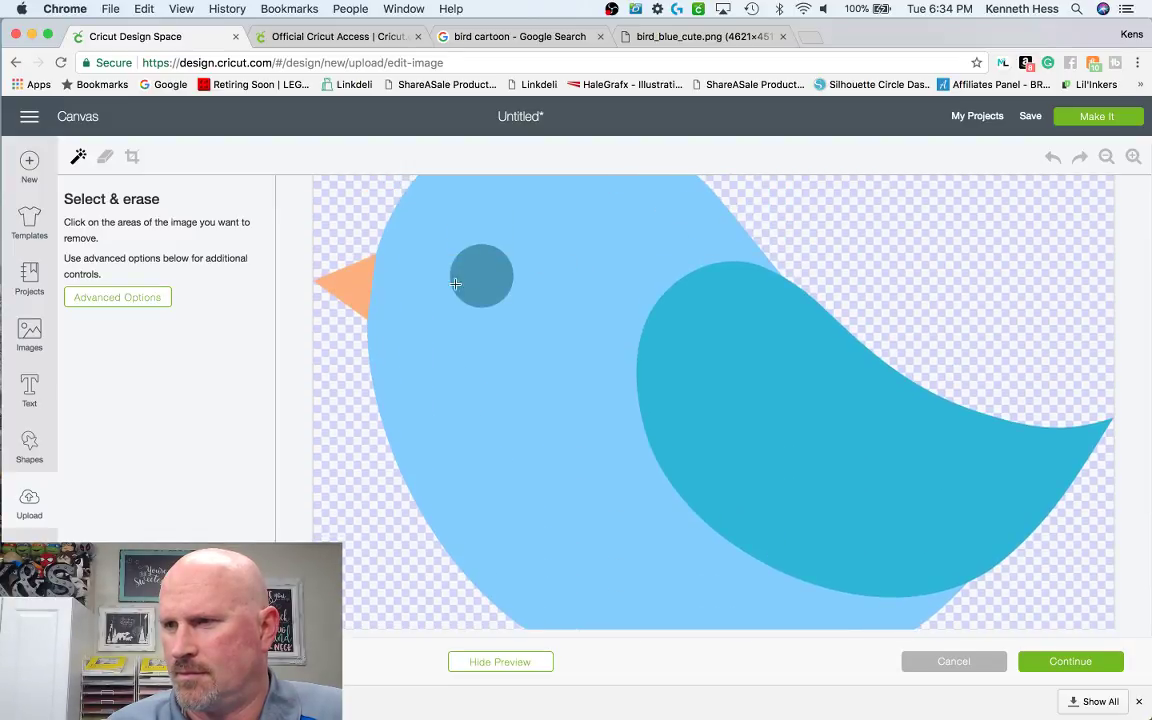
# - Erase the bird's orange beak and orange legs with the Select & erase tool
pyautogui.scroll(3, 417, 309)
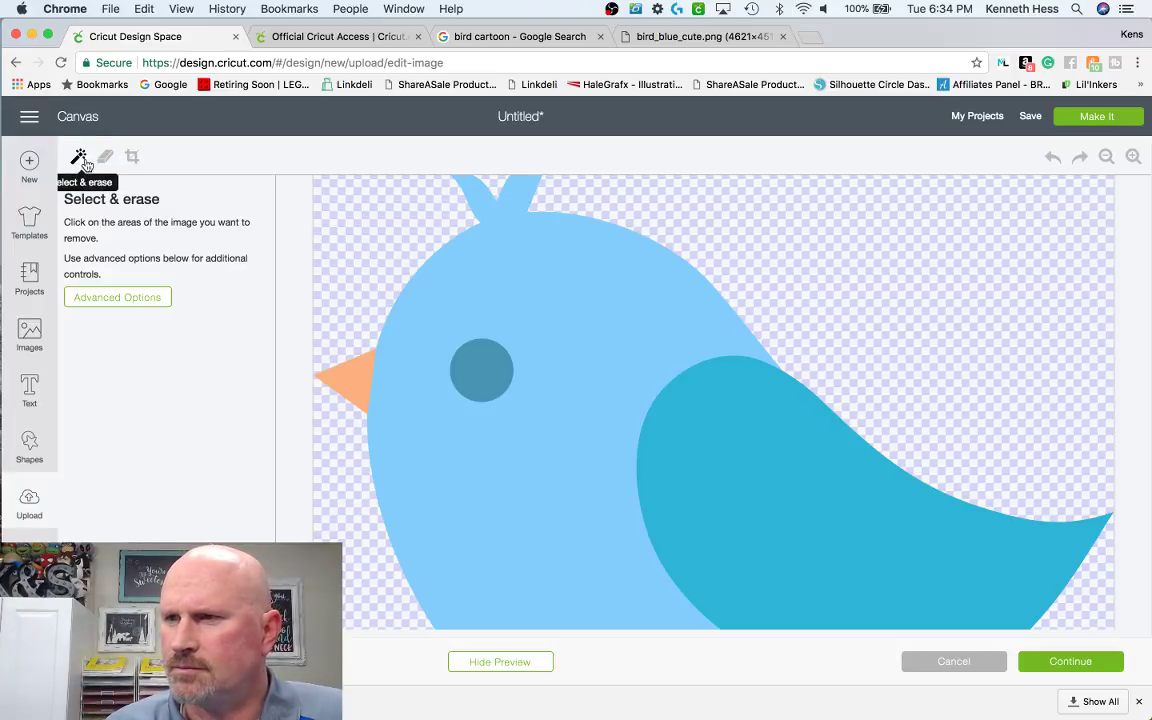
pyautogui.click(360, 382)
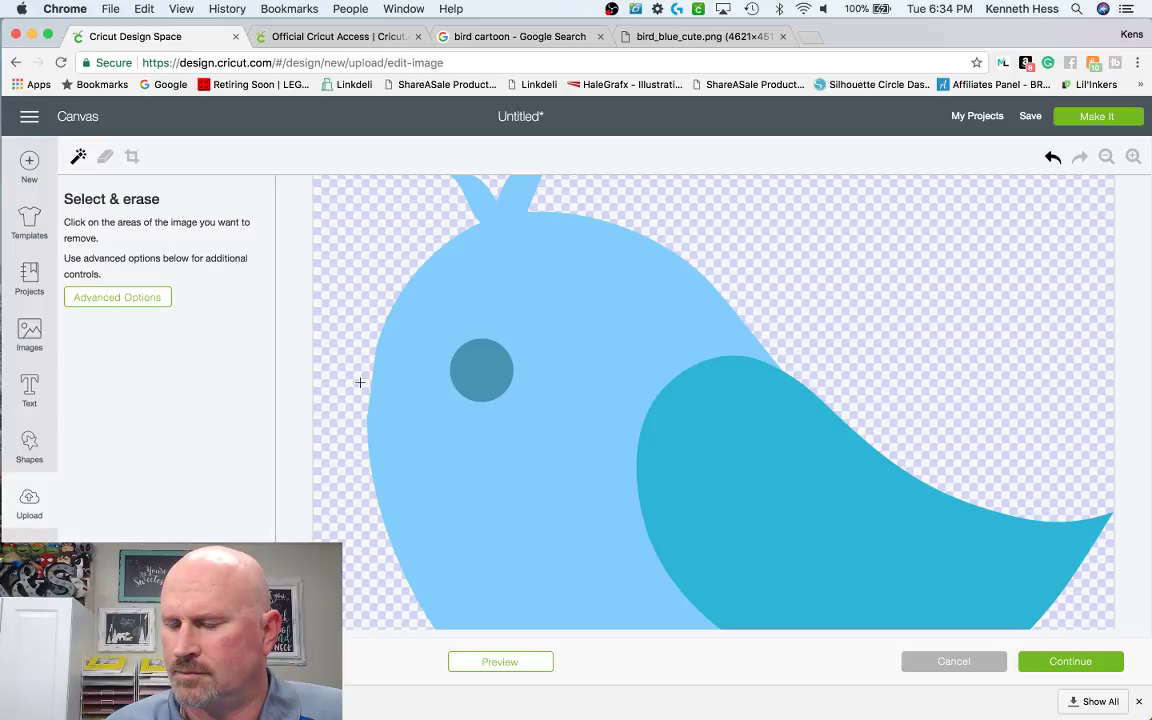
pyautogui.scroll(-5, 360, 382)
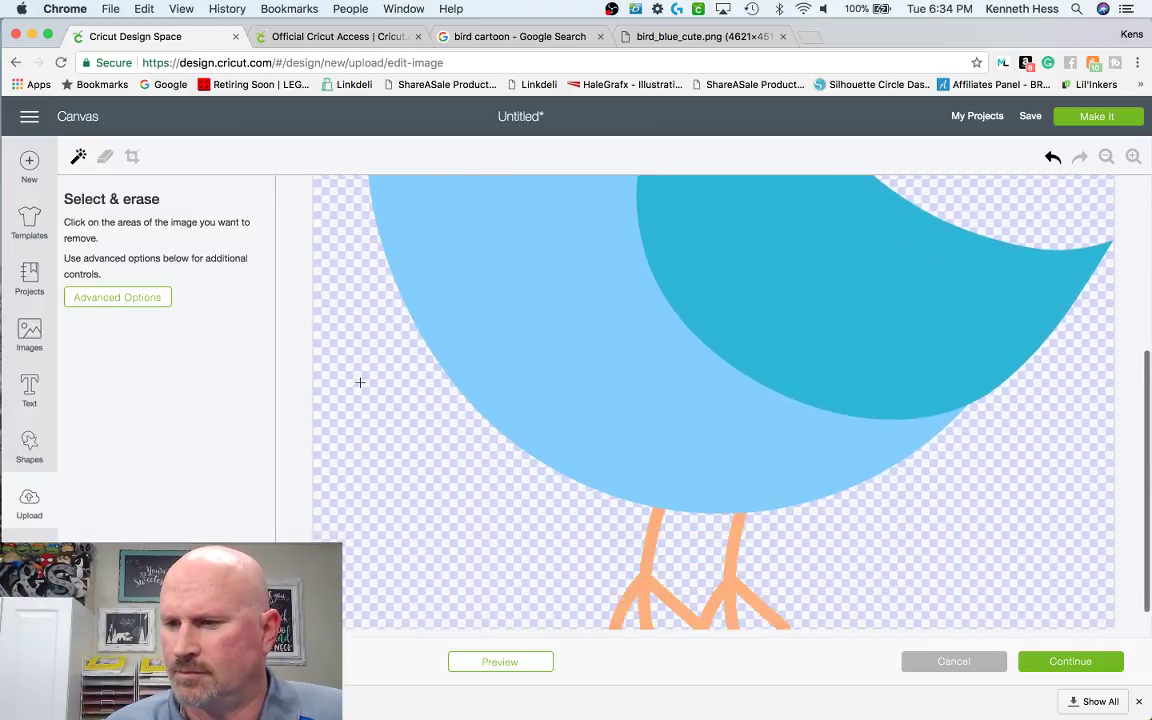
pyautogui.click(645, 558)
pyautogui.scroll(5, 764, 569)
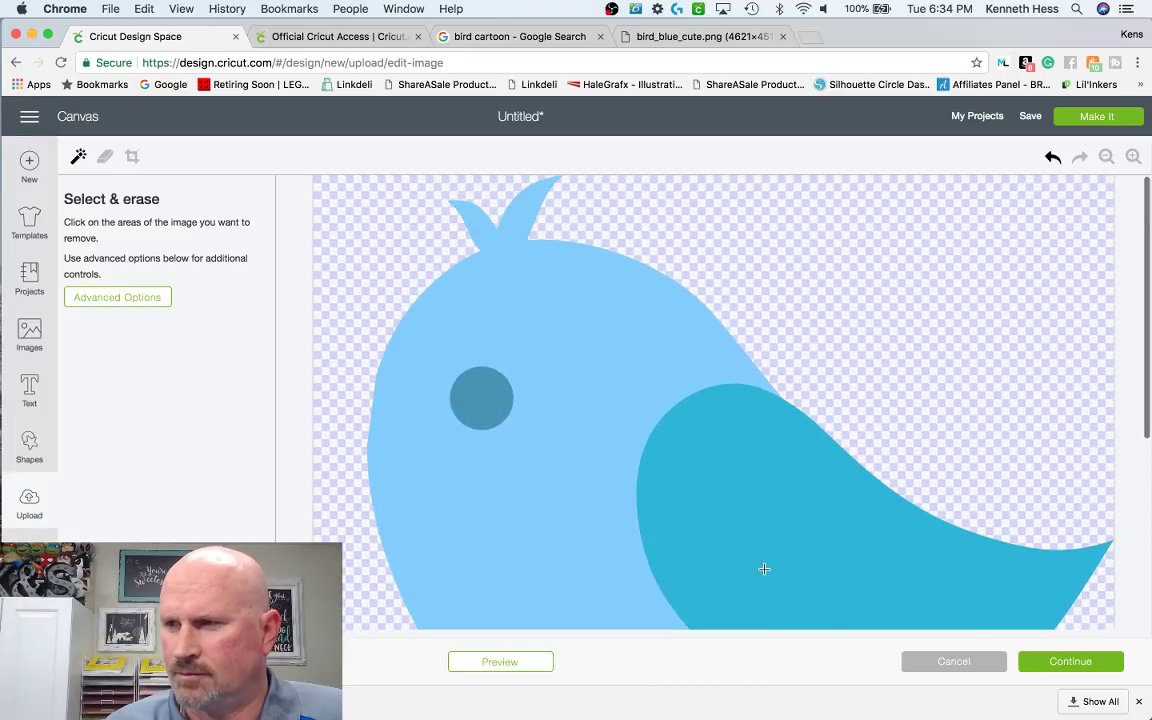
# - Undo the erasing of the bird's orange legs and beak
pyautogui.scroll(-5, 764, 569)
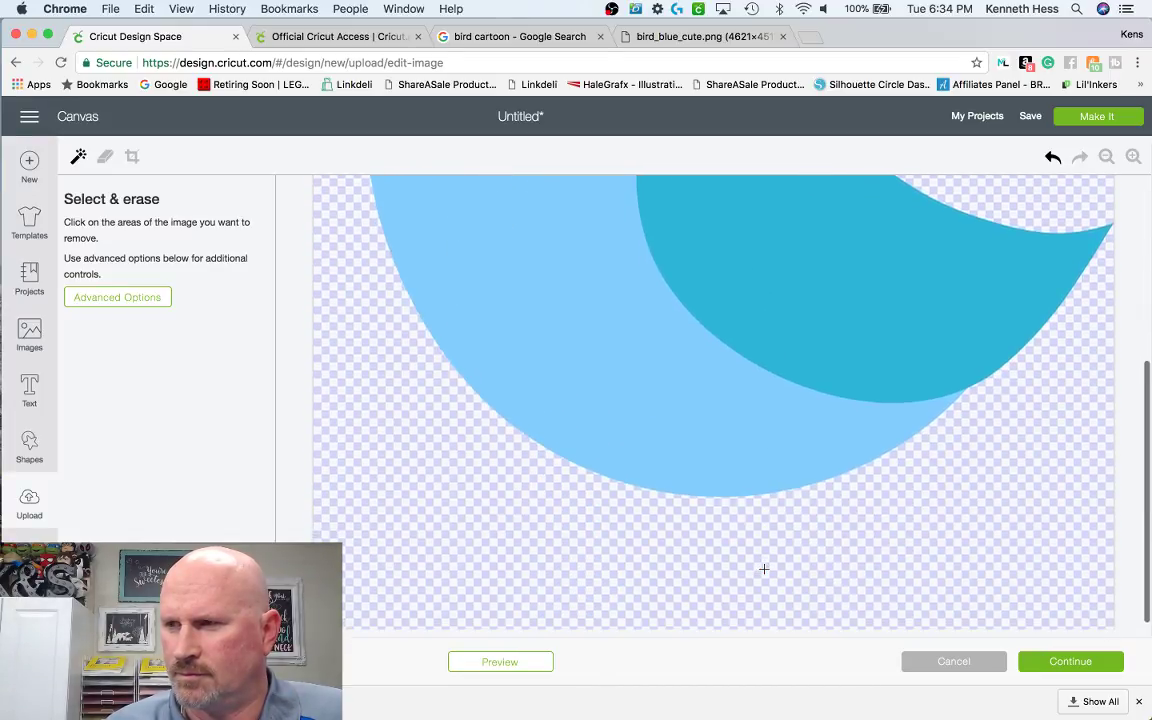
pyautogui.scroll(5, 764, 569)
pyautogui.scroll(3, 764, 569)
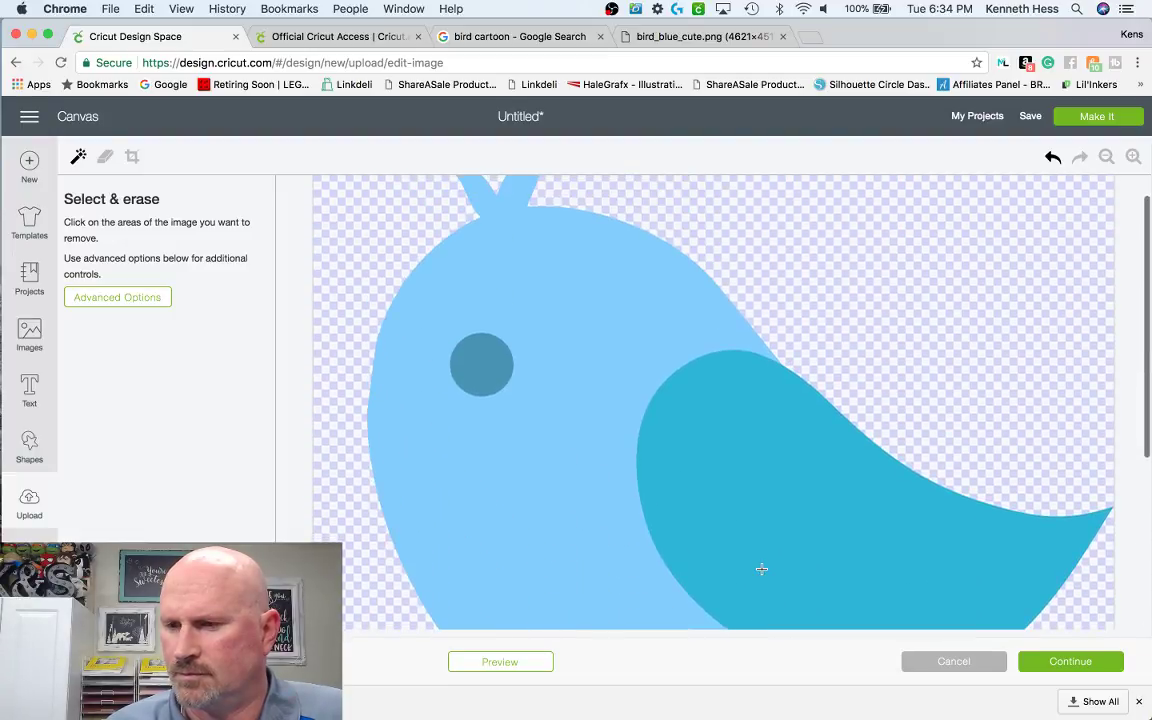
pyautogui.scroll(-5, 764, 569)
pyautogui.scroll(3, 763, 569)
pyautogui.scroll(3, 762, 569)
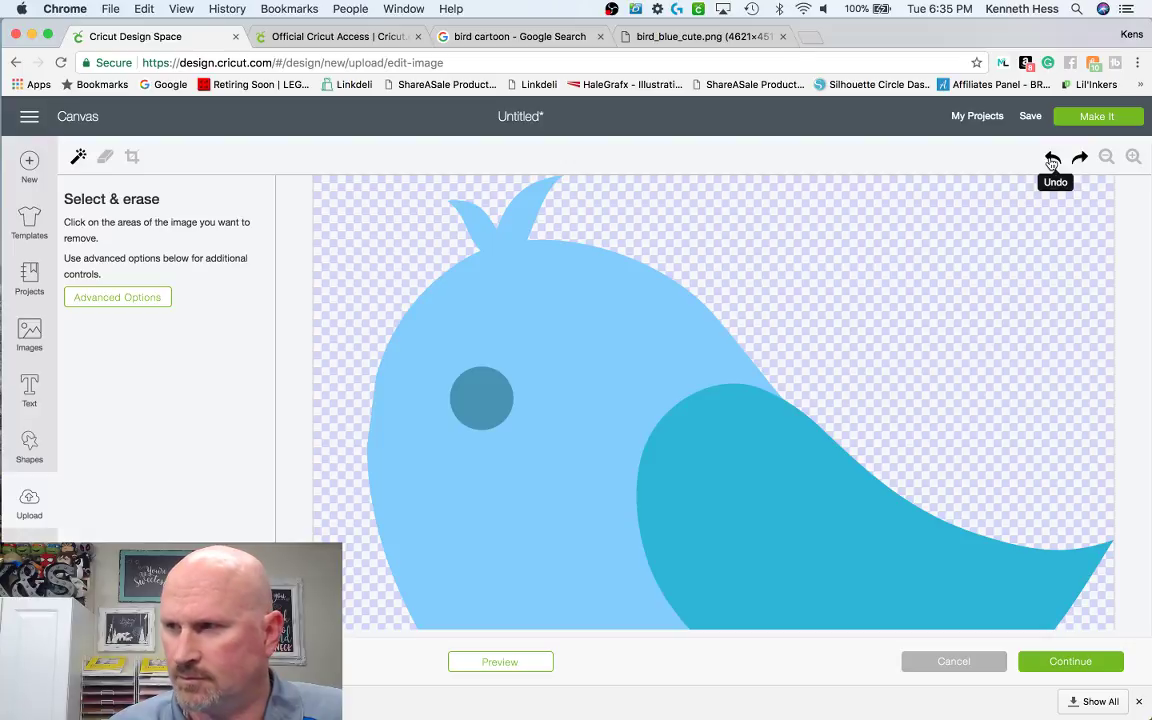
pyautogui.click(1052, 160)
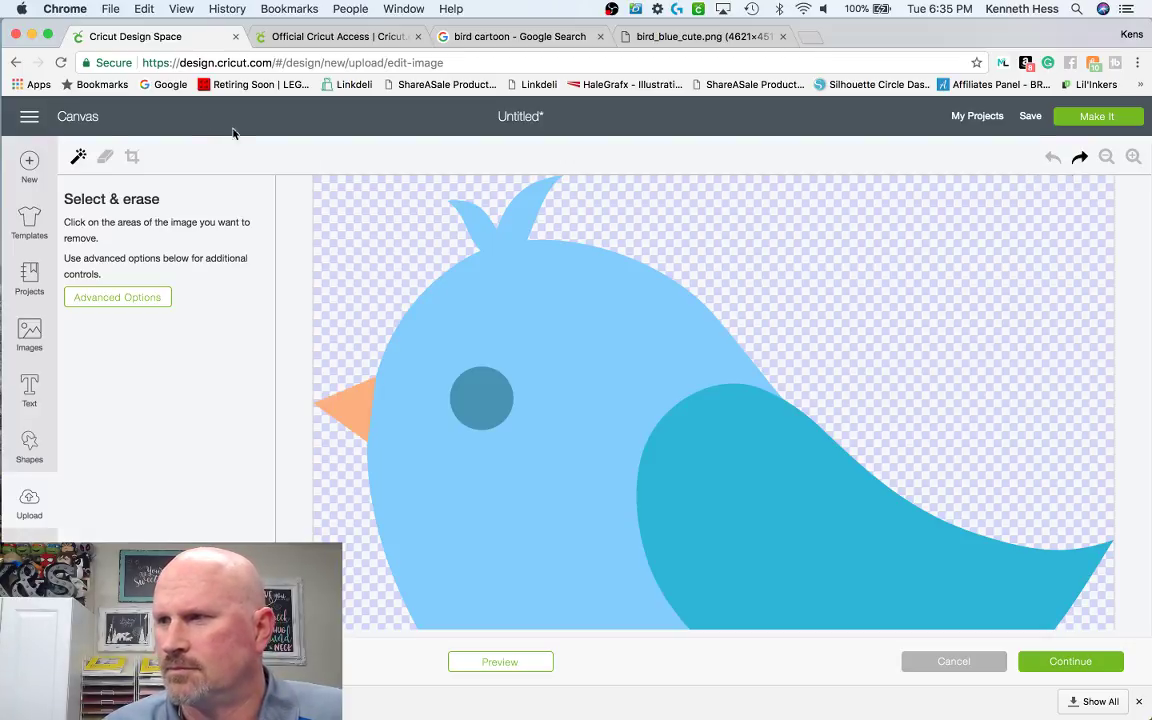
# - Try freehand strokes across the bird's head and eye with the Erase tool, and undo them
pyautogui.click(105, 157)
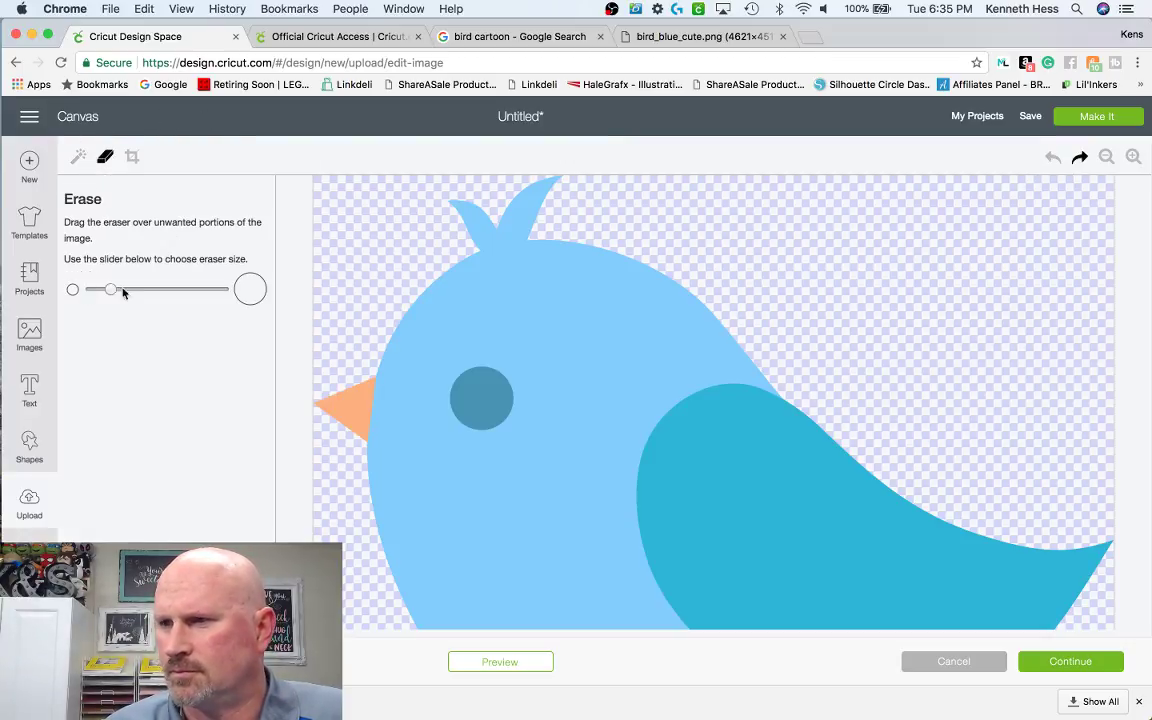
pyautogui.moveTo(563, 316)
pyautogui.mouseDown()
pyautogui.moveTo(529, 319)
pyautogui.moveTo(536, 377)
pyautogui.moveTo(607, 340)
pyautogui.moveTo(584, 331)
pyautogui.moveTo(626, 448)
pyautogui.moveTo(547, 479)
pyautogui.moveTo(558, 406)
pyautogui.moveTo(589, 467)
pyautogui.moveTo(474, 452)
pyautogui.moveTo(490, 345)
pyautogui.moveTo(455, 302)
pyautogui.moveTo(382, 390)
pyautogui.moveTo(666, 498)
pyautogui.moveTo(516, 513)
pyautogui.moveTo(551, 379)
pyautogui.moveTo(633, 287)
pyautogui.moveTo(503, 262)
pyautogui.mouseUp()
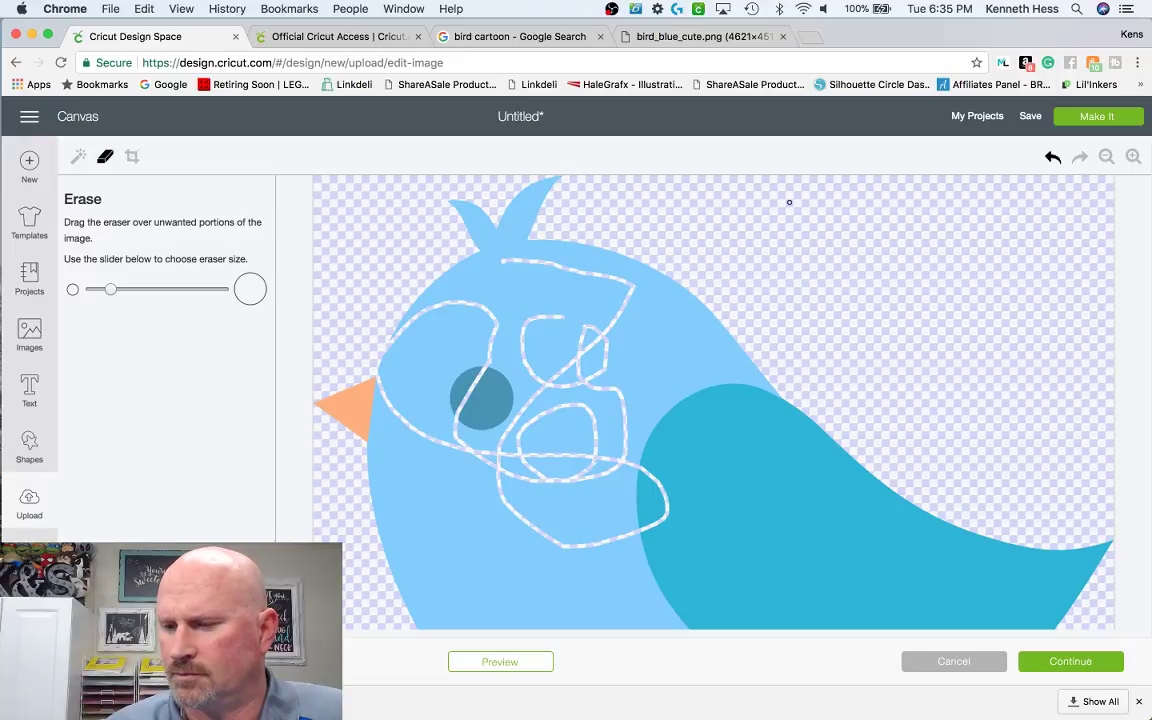
pyautogui.click(1052, 157)
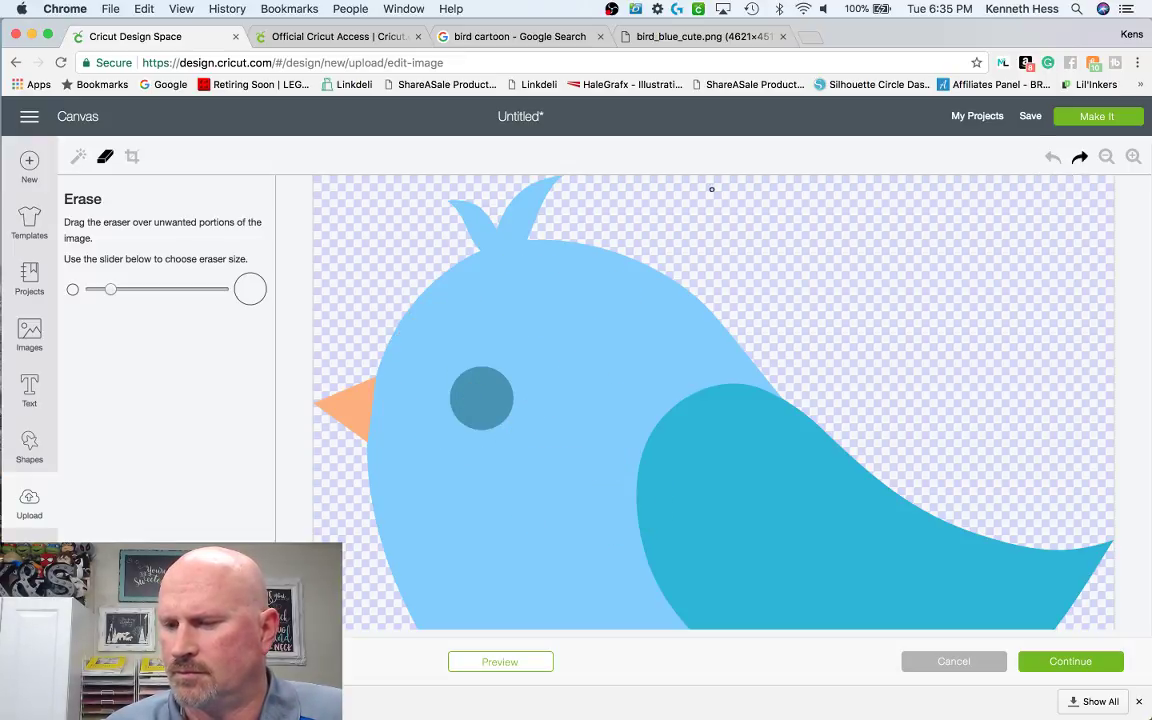
# - Try cropping the image to the area around the bird's eye, and undo the crop
pyautogui.click(136, 160)
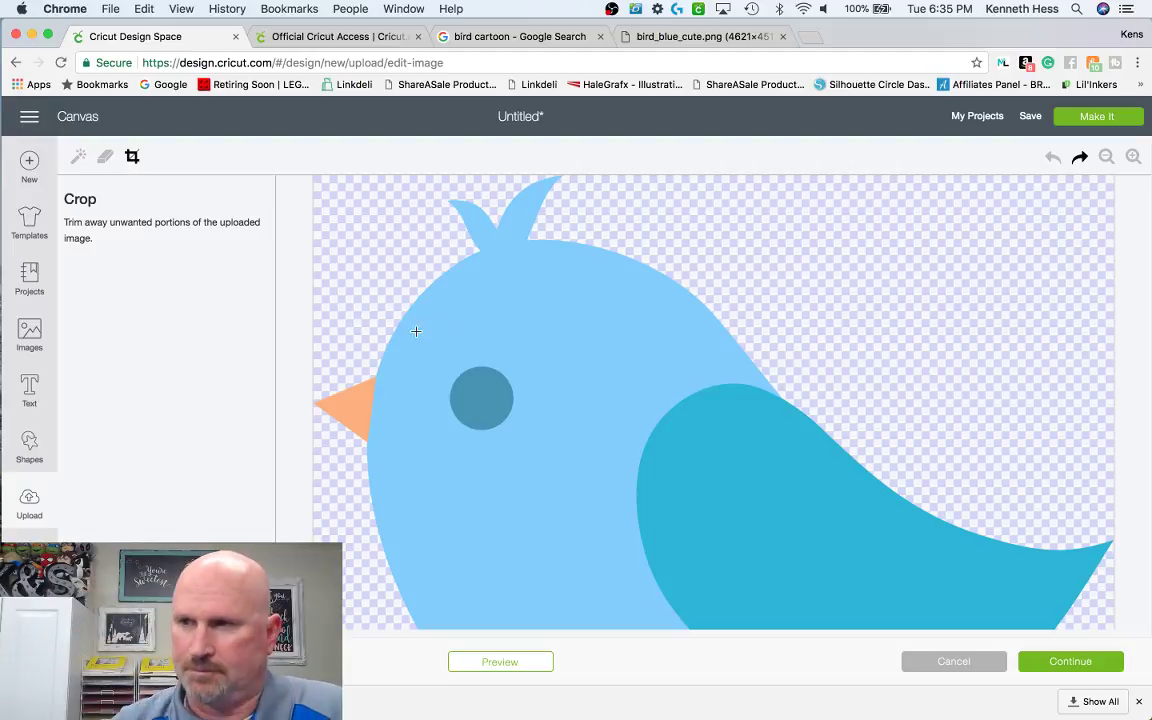
pyautogui.moveTo(403, 327); pyautogui.dragTo(630, 501)
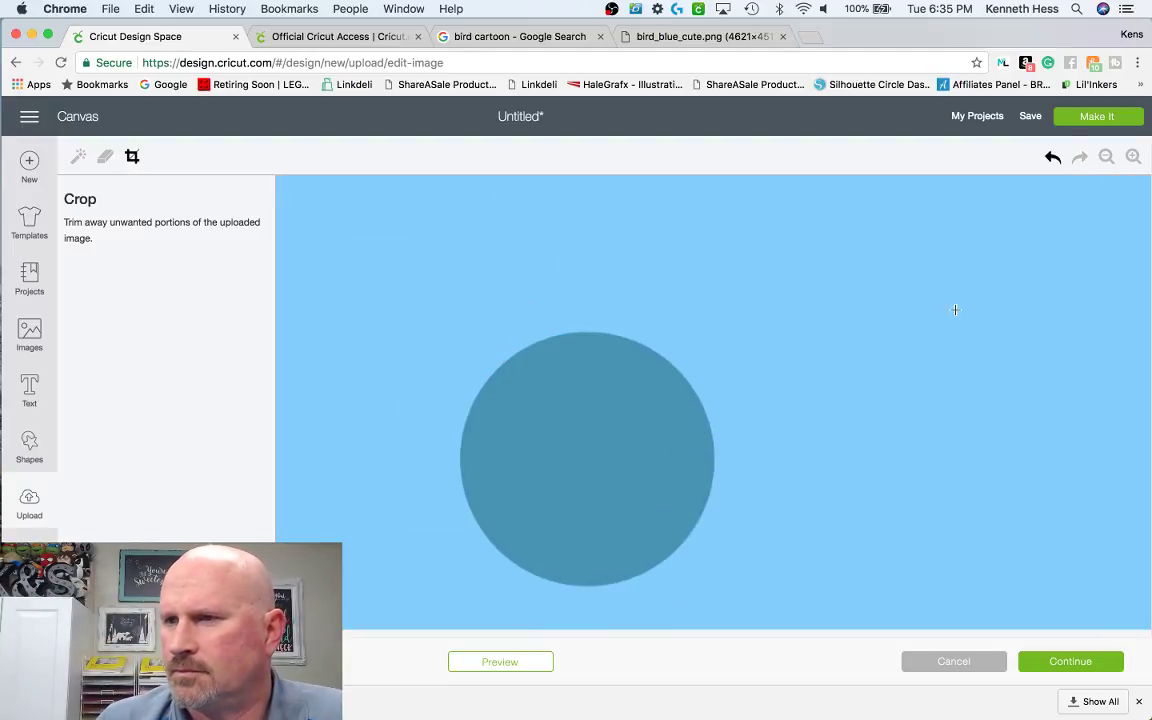
pyautogui.click(1052, 157)
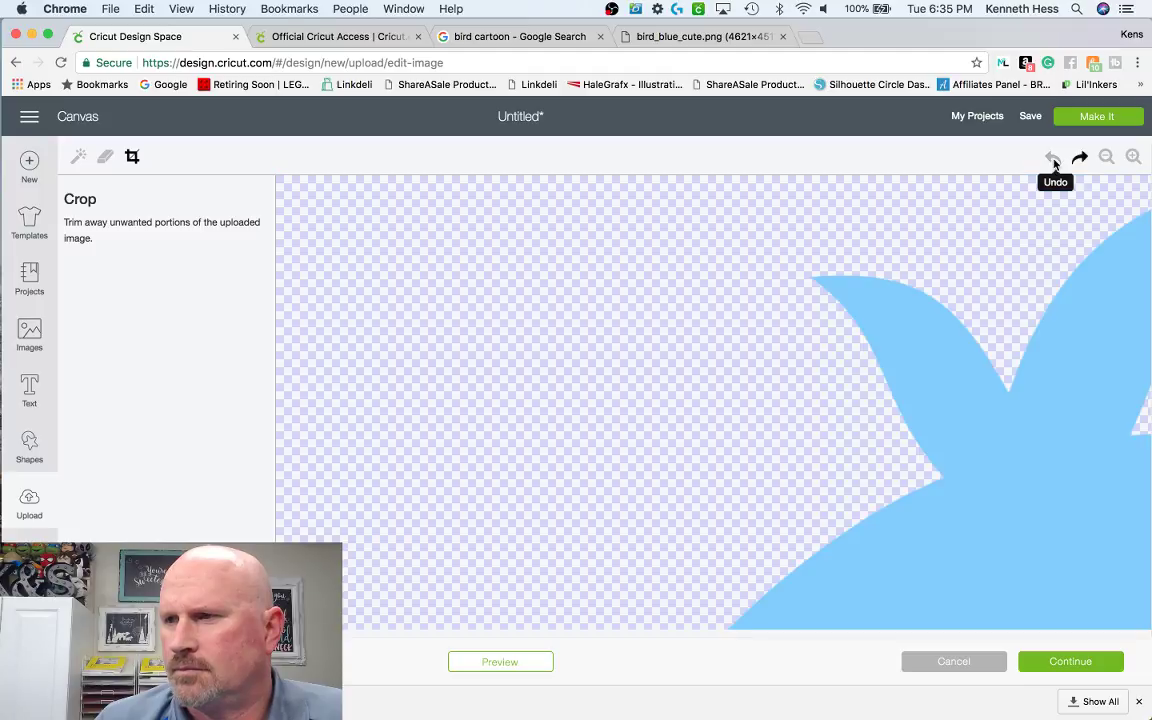
pyautogui.click(1106, 158)
pyautogui.click(1108, 160)
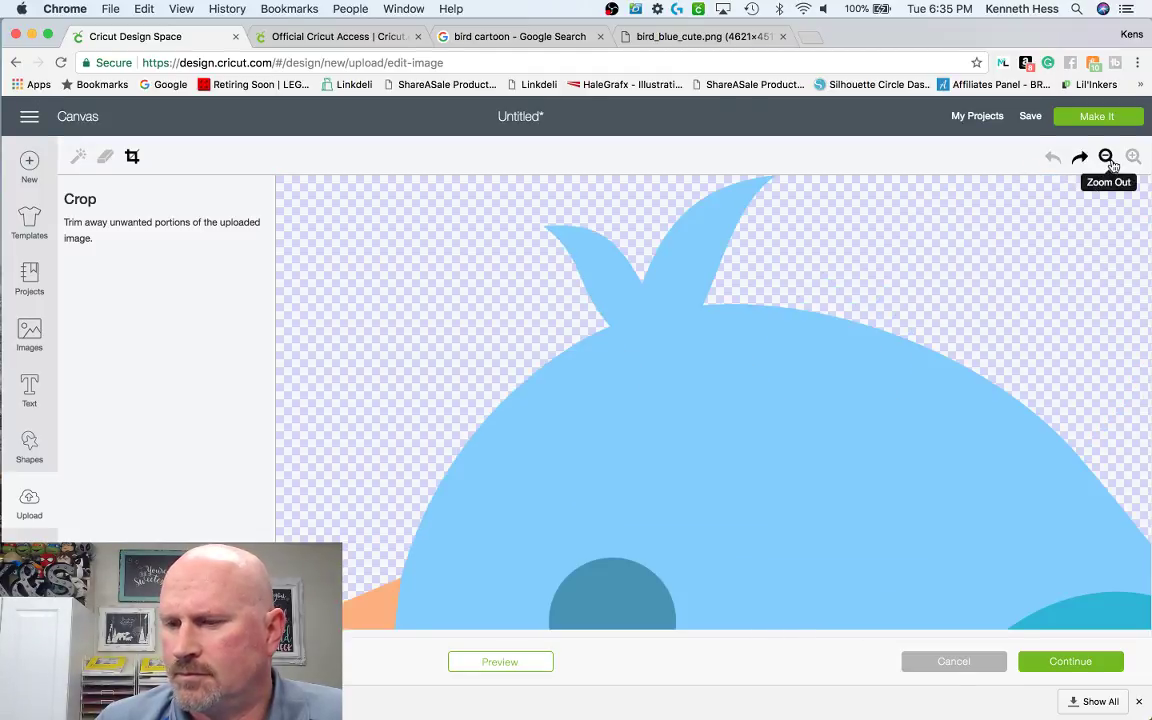
pyautogui.click(1108, 160)
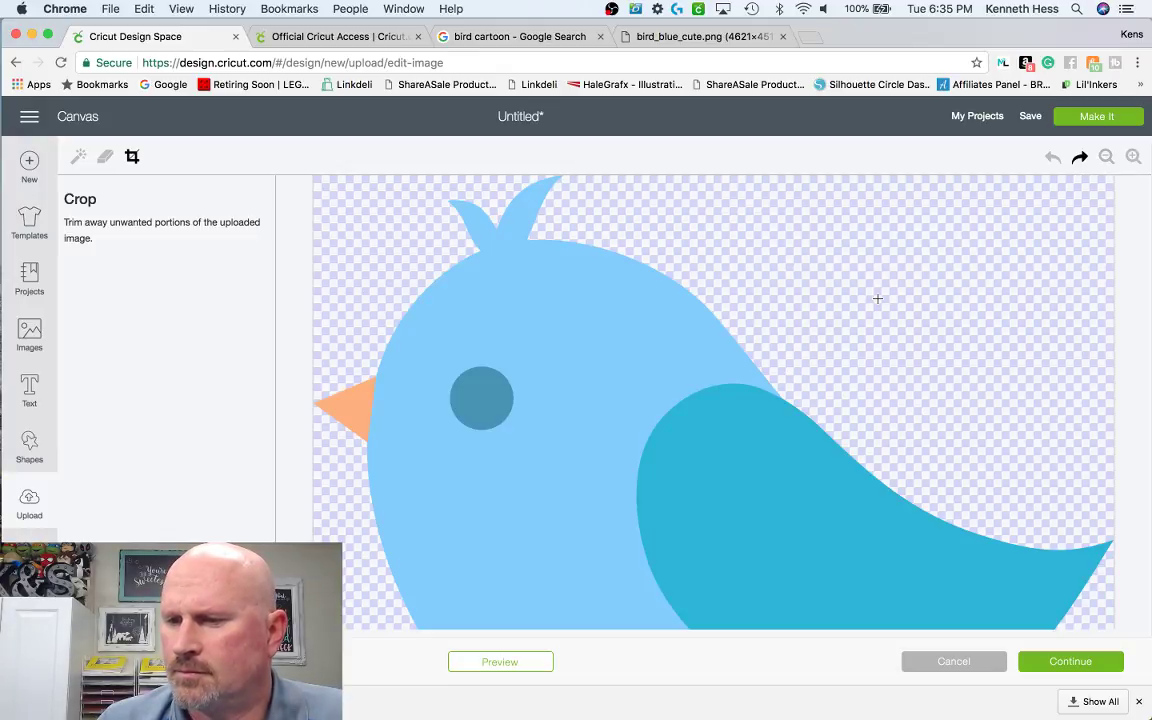
# - Return to the Select & erase tool and examine the bird's colour areas from crest to feet
pyautogui.click(78, 157)
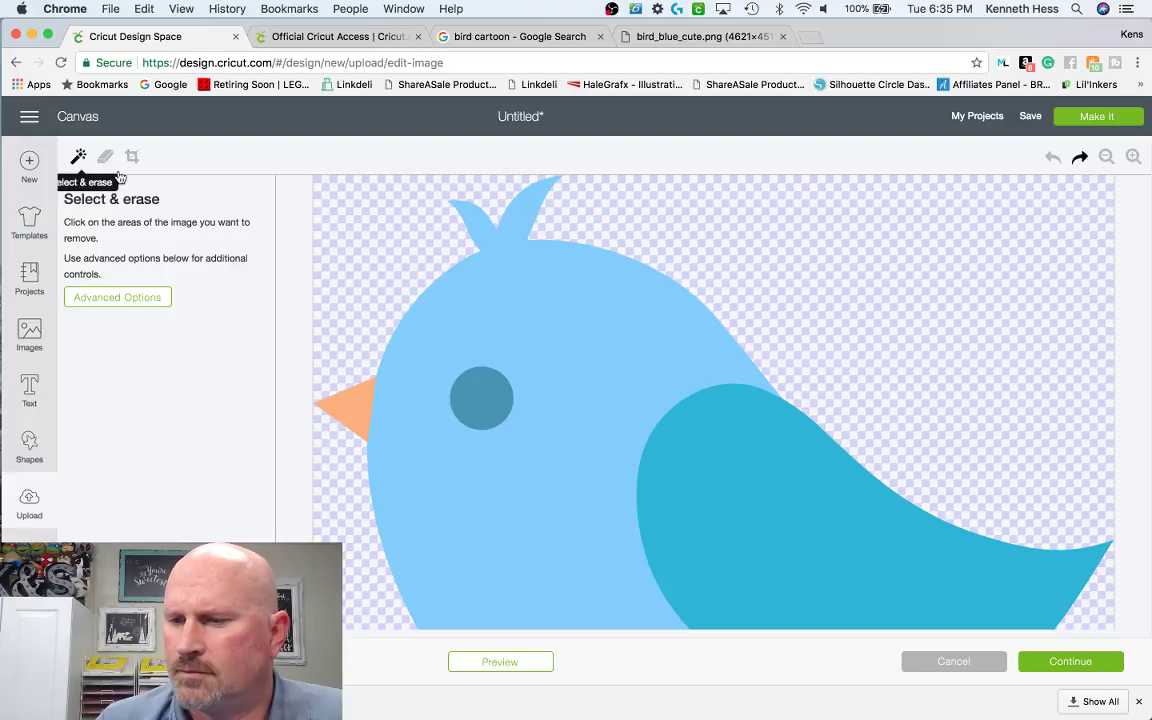
pyautogui.scroll(-2, 957, 294)
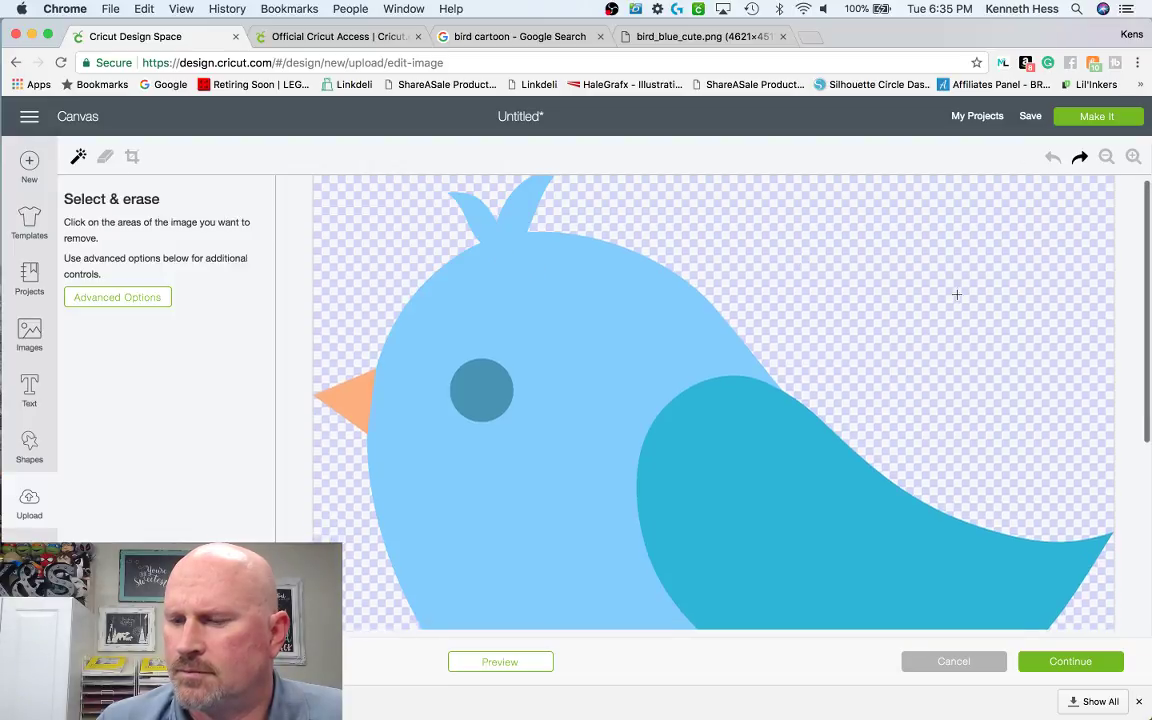
pyautogui.scroll(2, 957, 294)
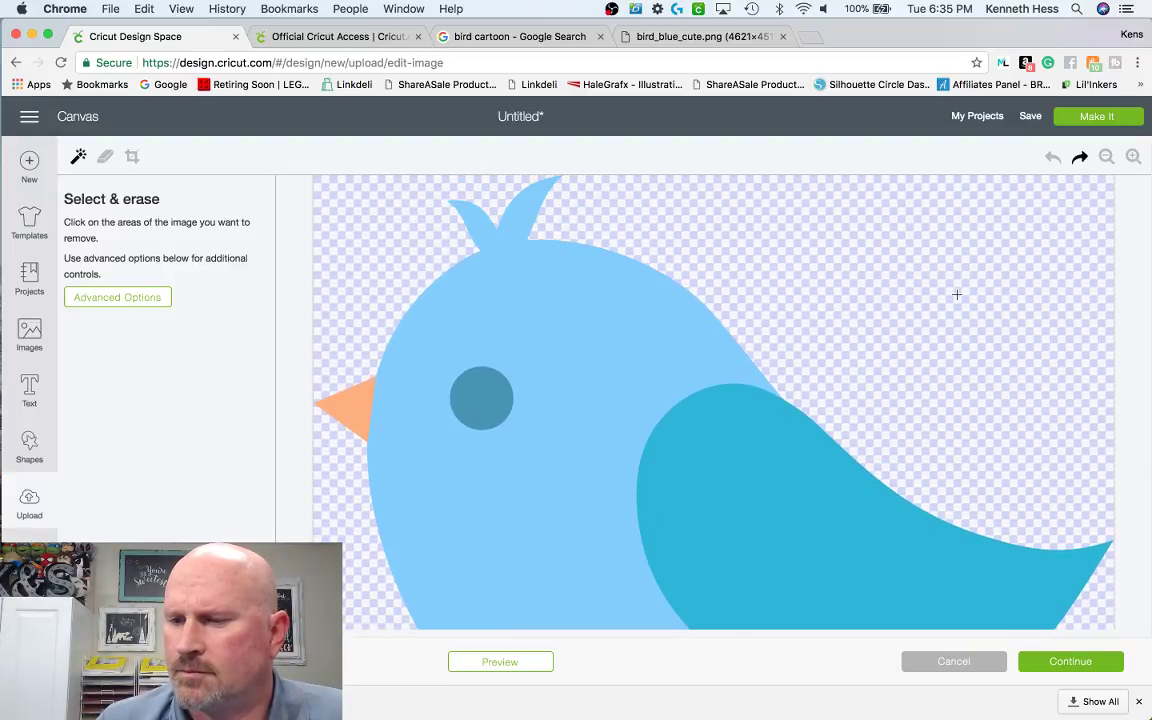
pyautogui.scroll(-2, 957, 294)
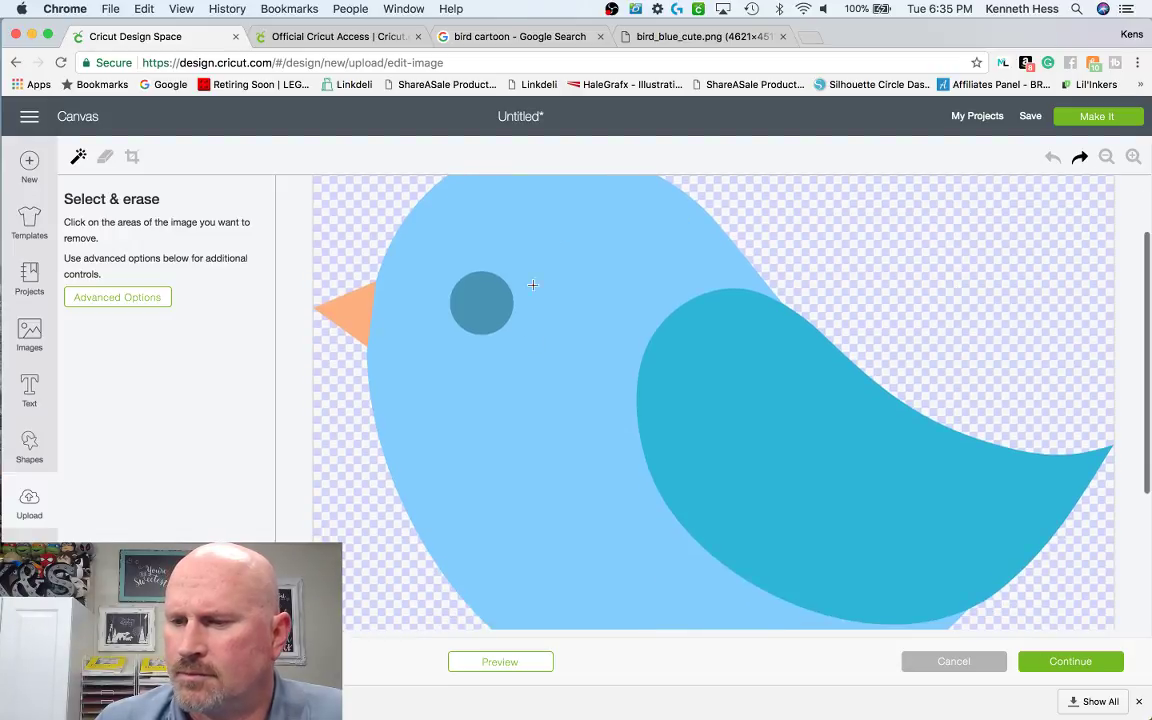
pyautogui.scroll(-5, 724, 429)
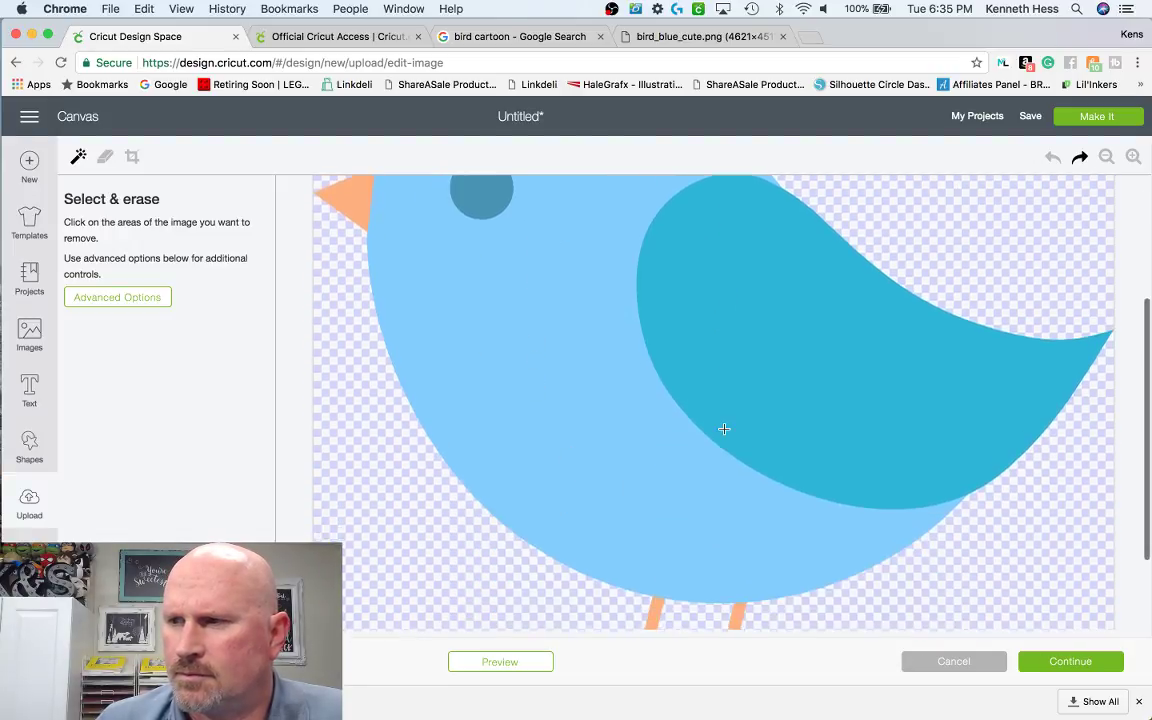
pyautogui.scroll(6, 724, 429)
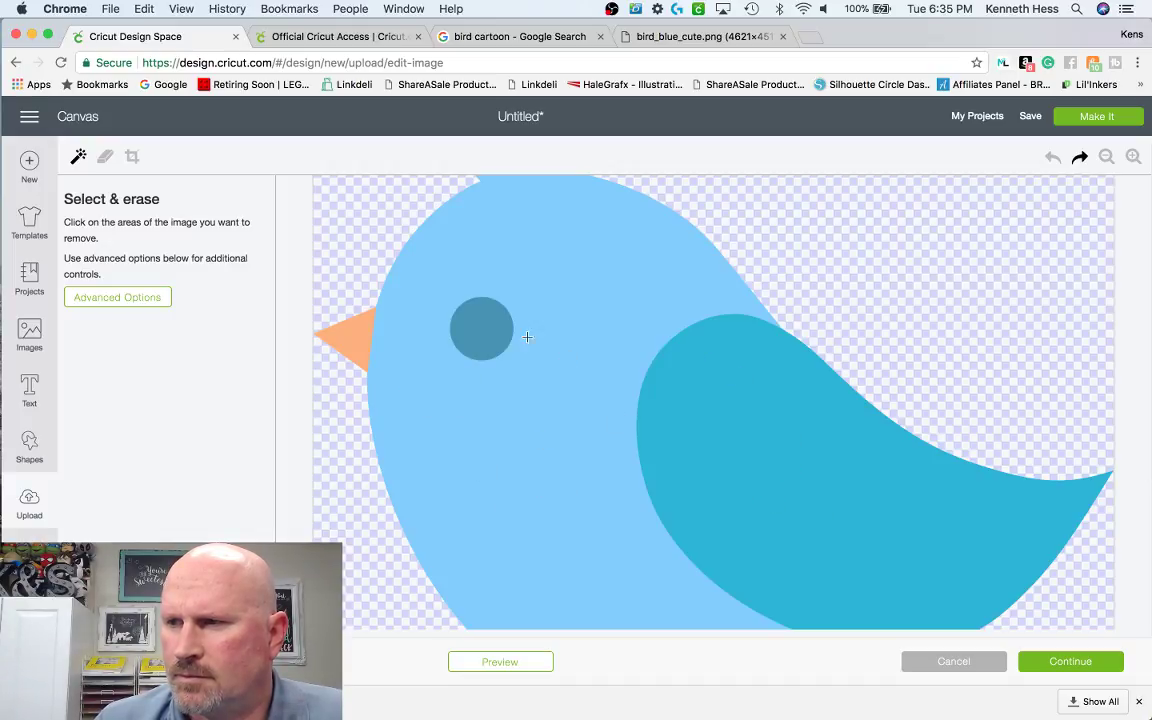
pyautogui.scroll(-5, 515, 353)
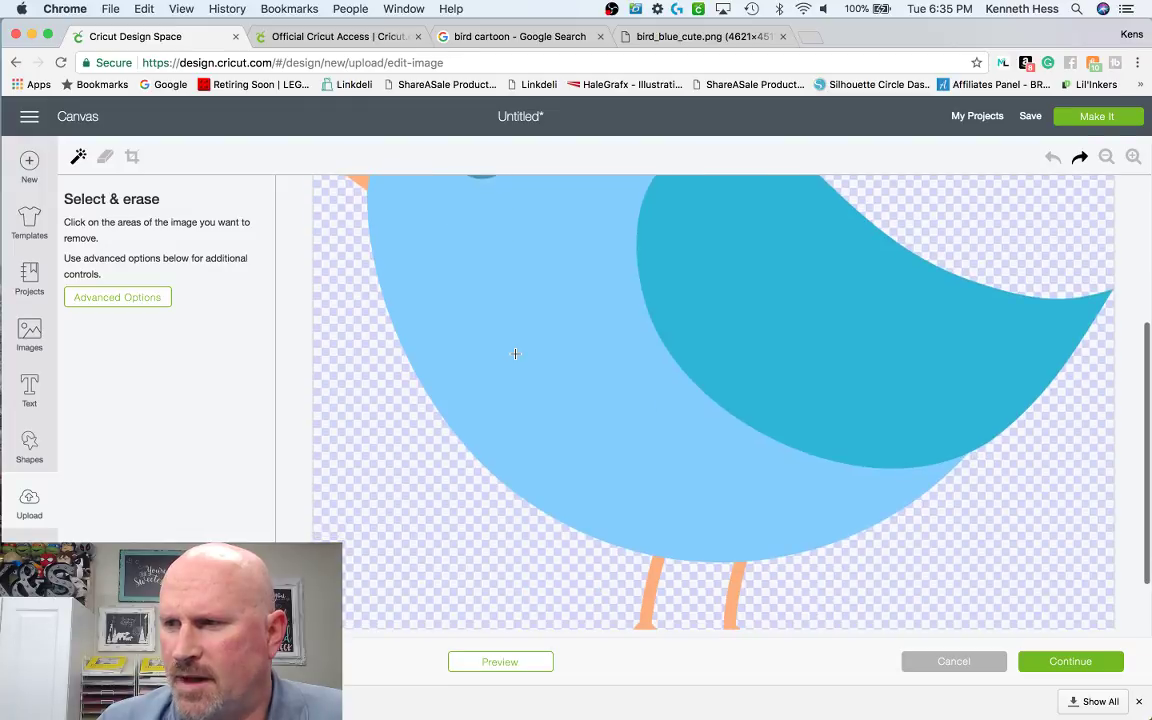
pyautogui.scroll(2, 515, 353)
pyautogui.scroll(1, 600, 337)
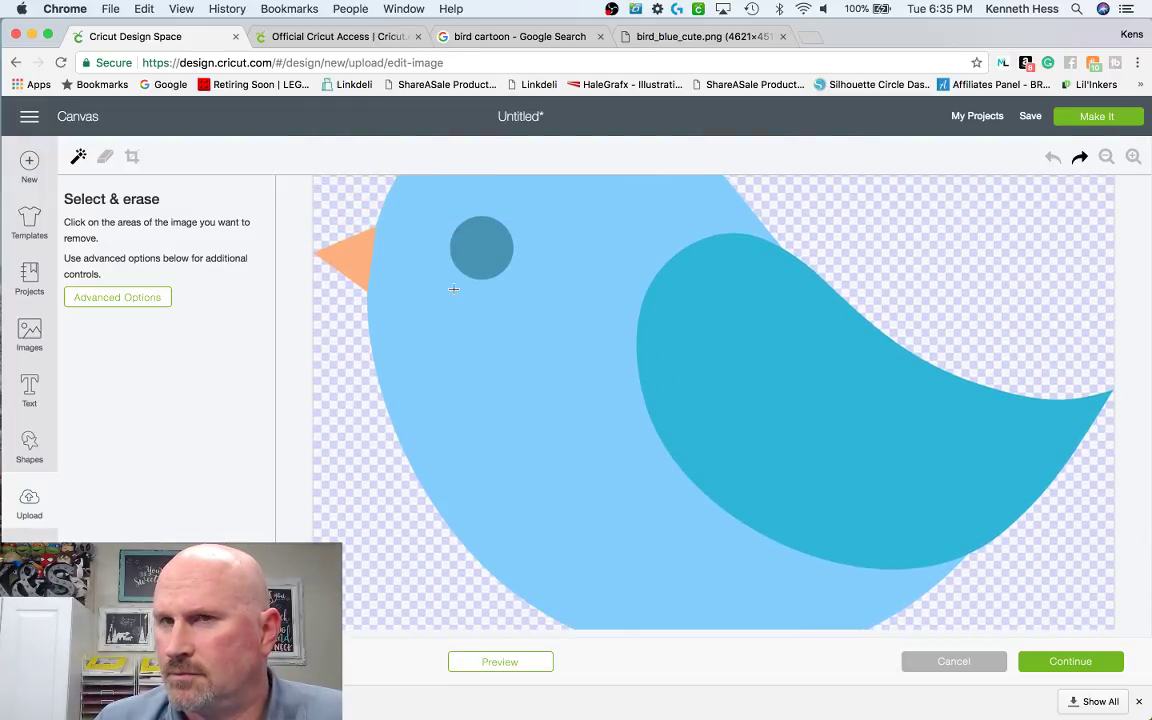
pyautogui.scroll(-3, 501, 334)
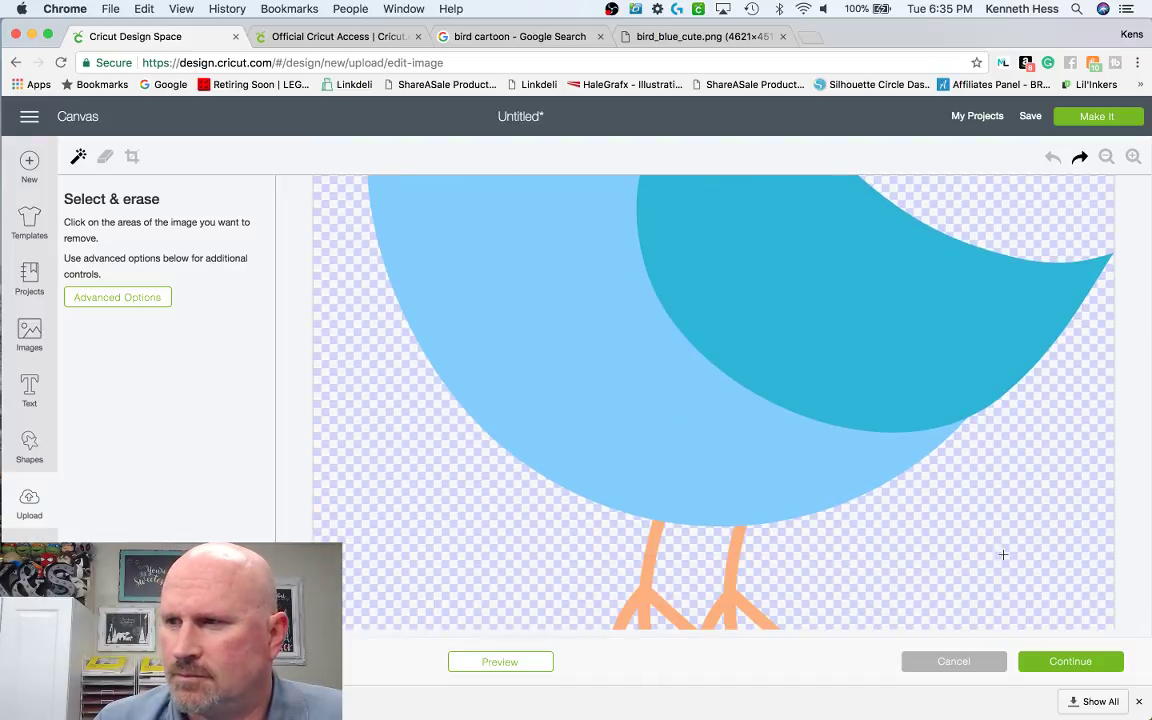
# - Save the complete bird as a cut image named Orange Layer Of Bird
pyautogui.click(1070, 662)
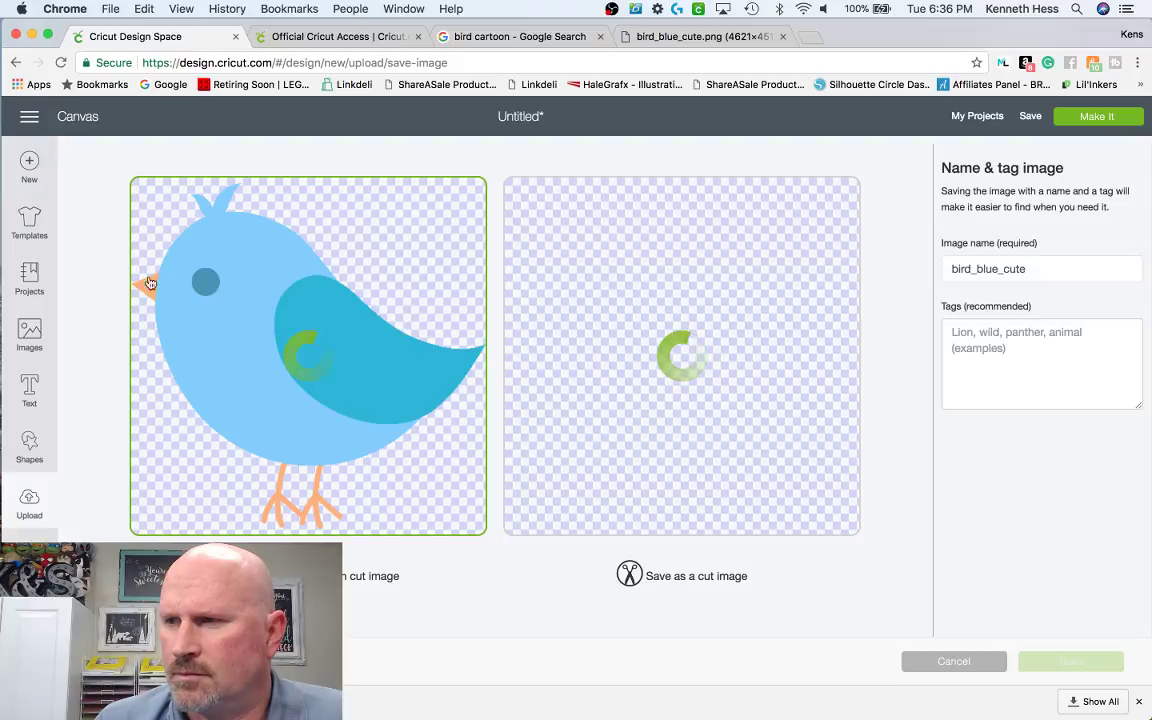
pyautogui.click(753, 326)
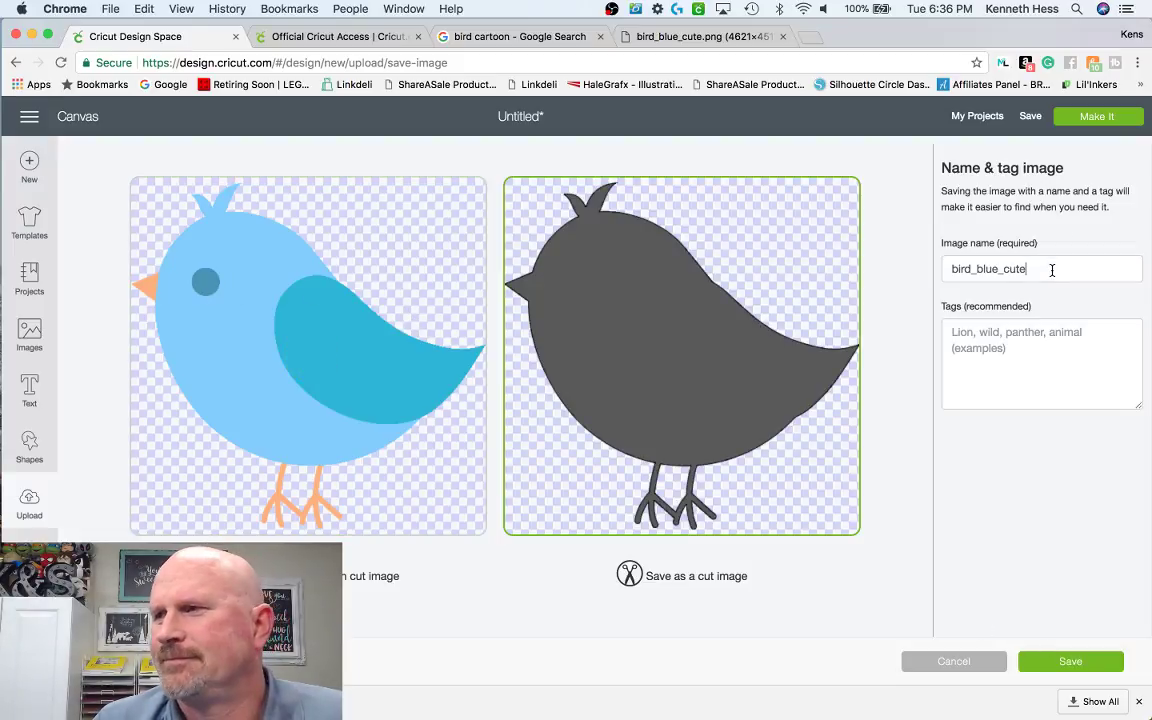
pyautogui.moveTo(1056, 268); pyautogui.dragTo(942, 269)
pyautogui.write('Orange')
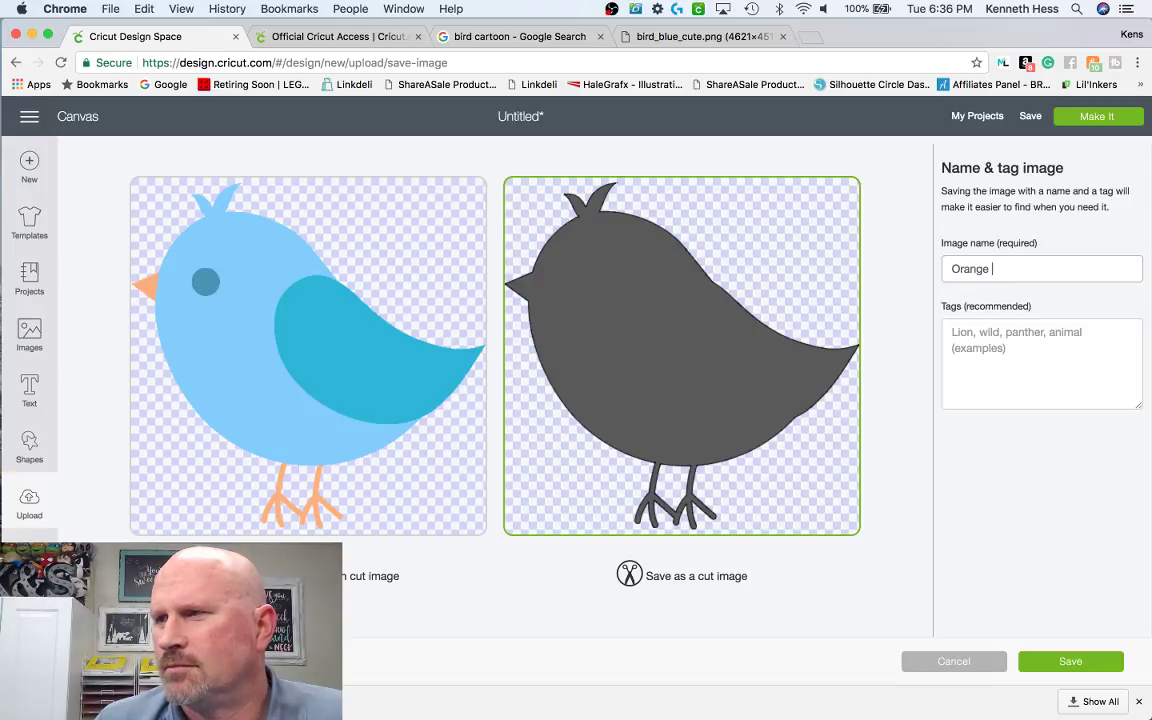
pyautogui.write(' Layer Of Bird')
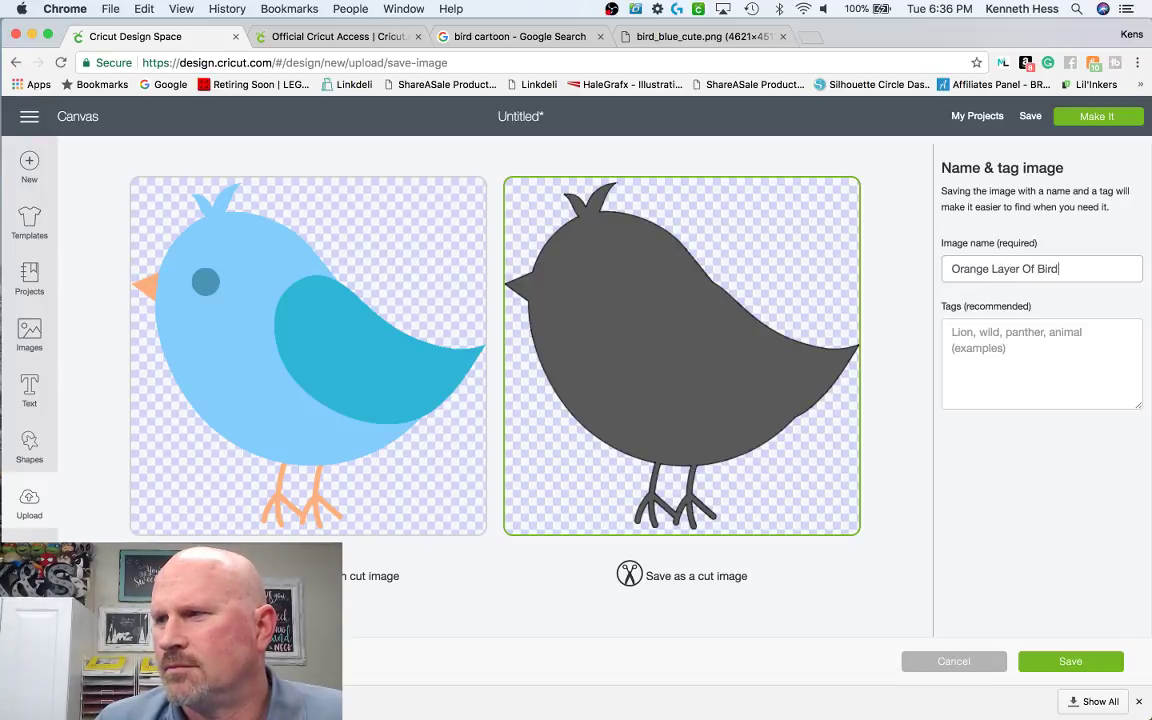
pyautogui.click(1071, 661)
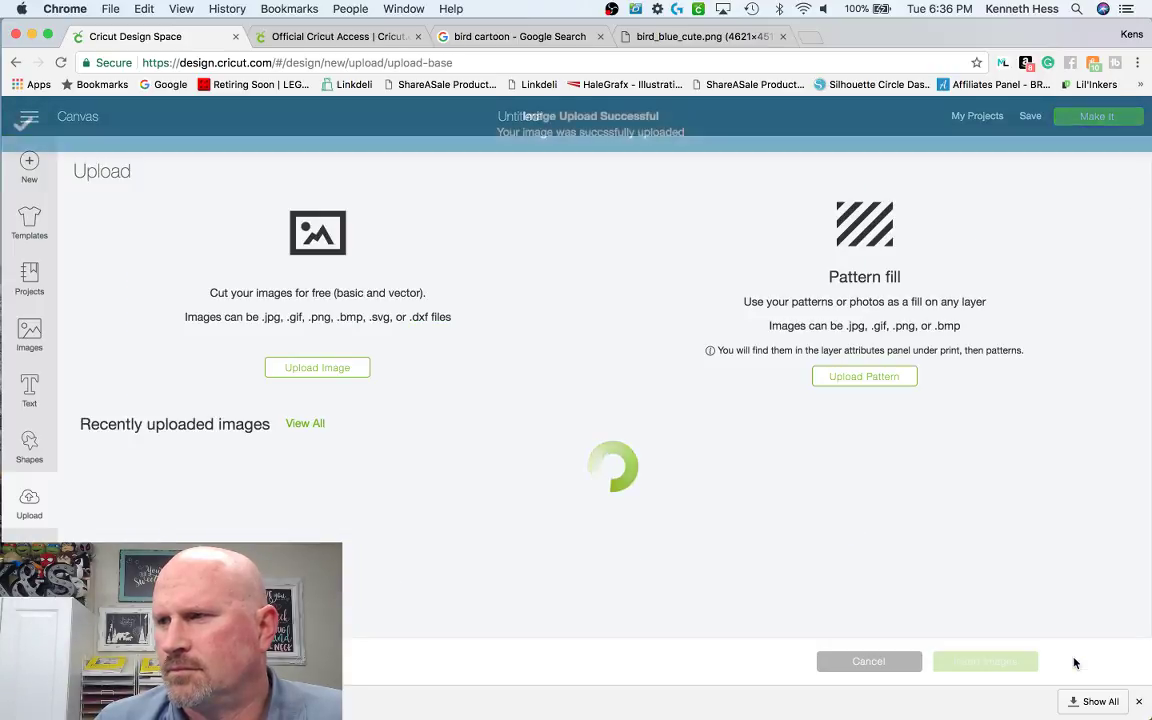
# - Upload bird_blue_cute.png again as a Complex image and continue to the Select & erase stage
pyautogui.click(320, 369)
pyautogui.click(621, 397)
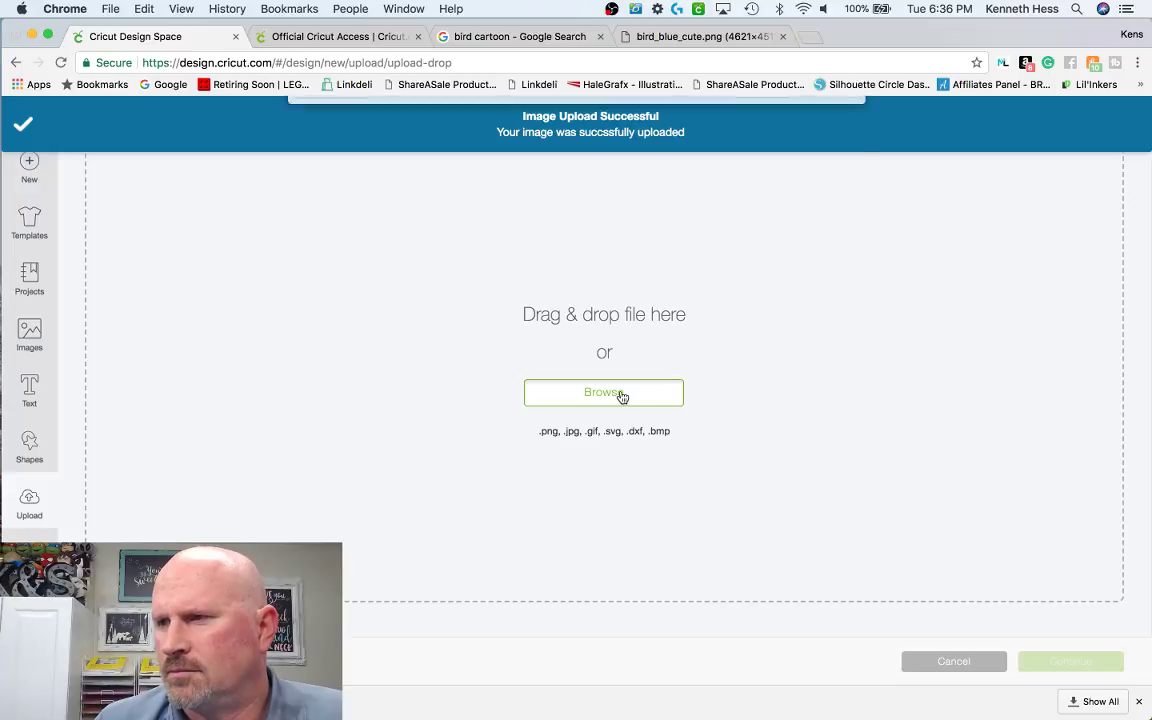
pyautogui.click(516, 160)
pyautogui.doubleClick(516, 160)
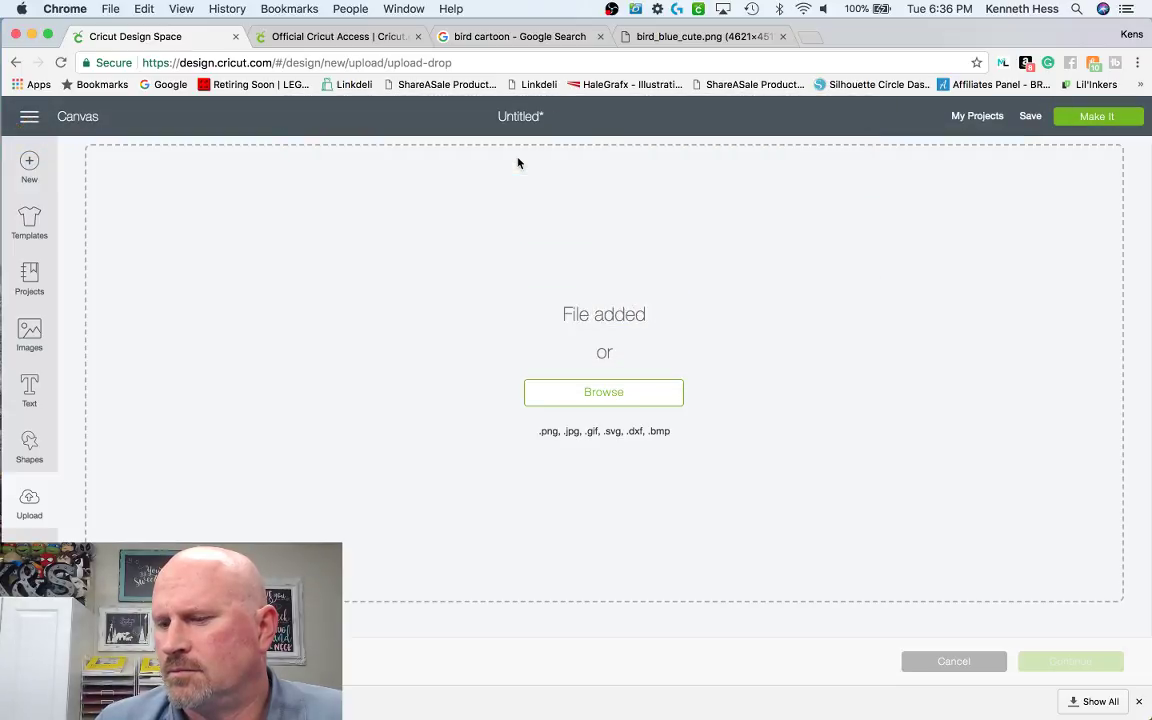
pyautogui.click(788, 530)
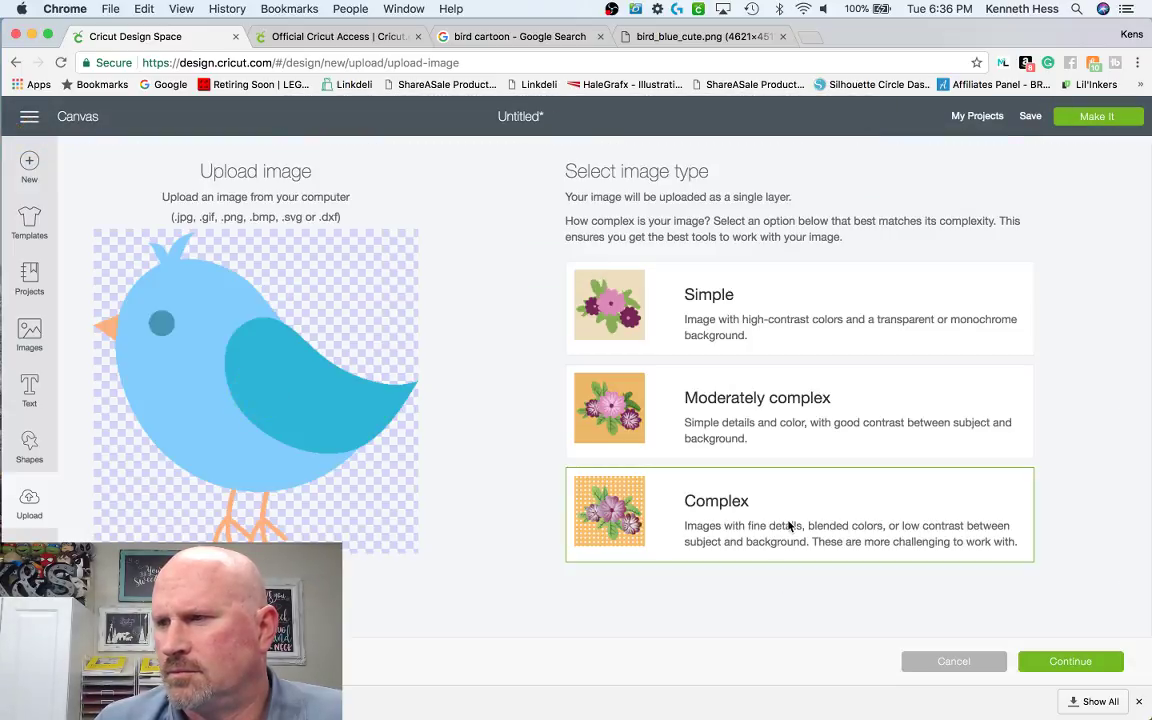
pyautogui.click(1066, 663)
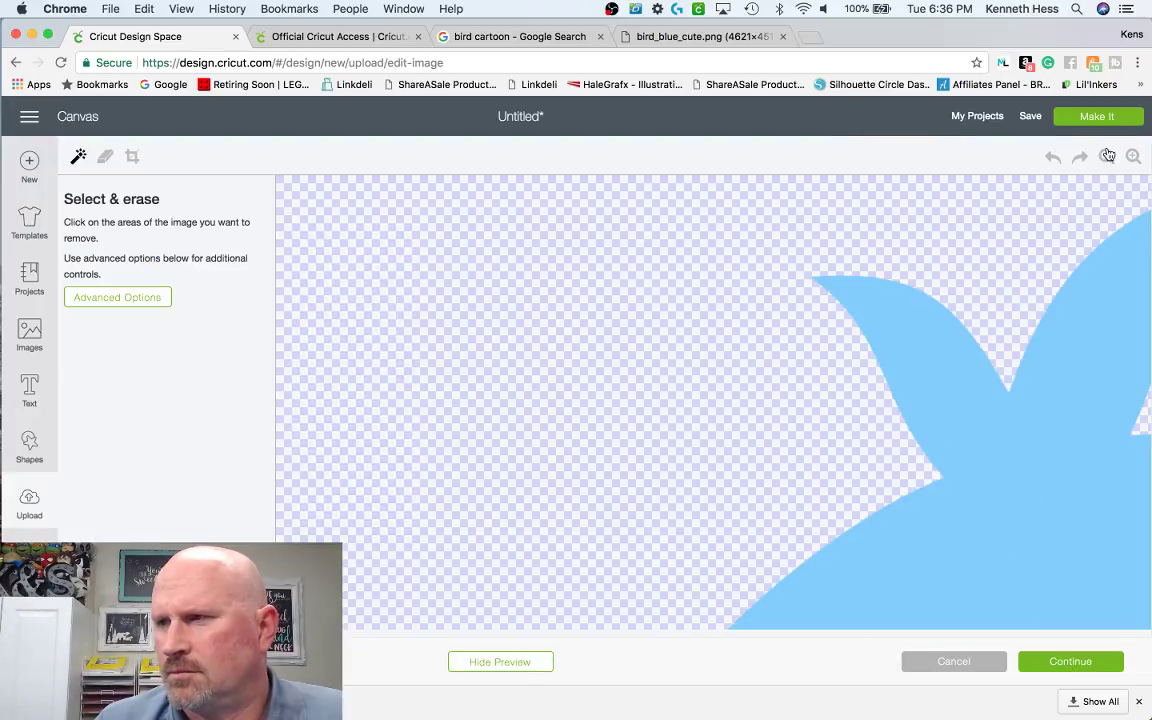
pyautogui.click(1107, 156)
pyautogui.click(1107, 156)
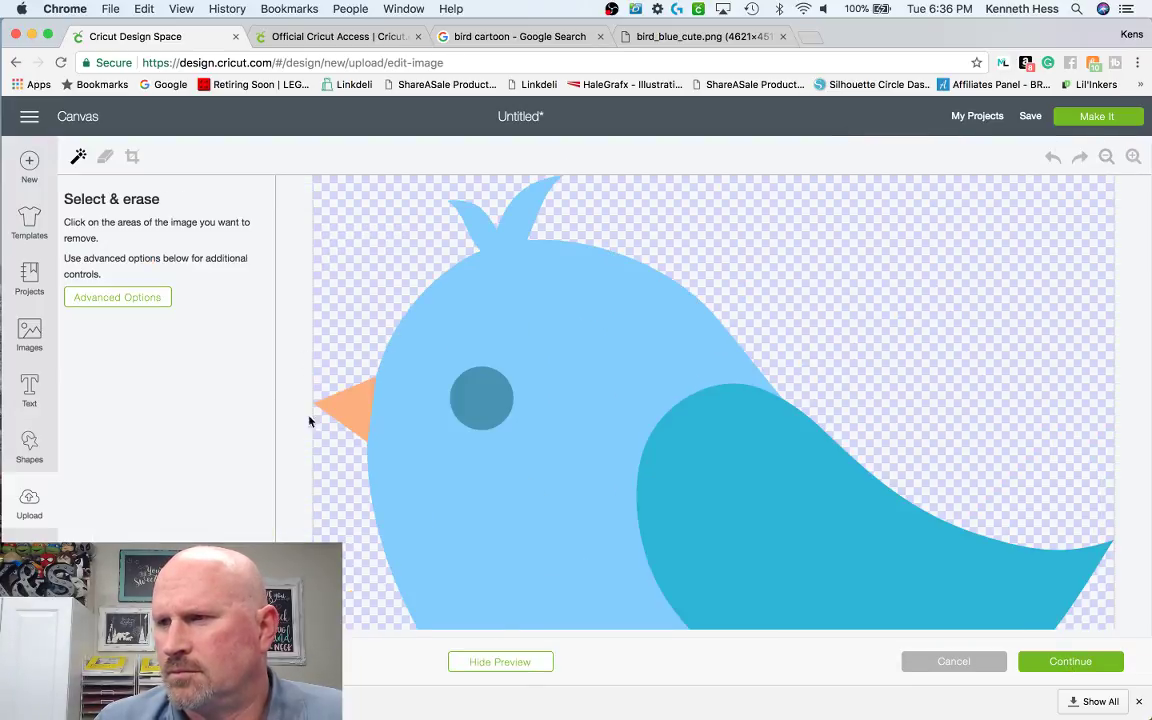
# - Erase the orange beak and both orange legs from the newly uploaded bird with Select & erase
pyautogui.click(346, 419)
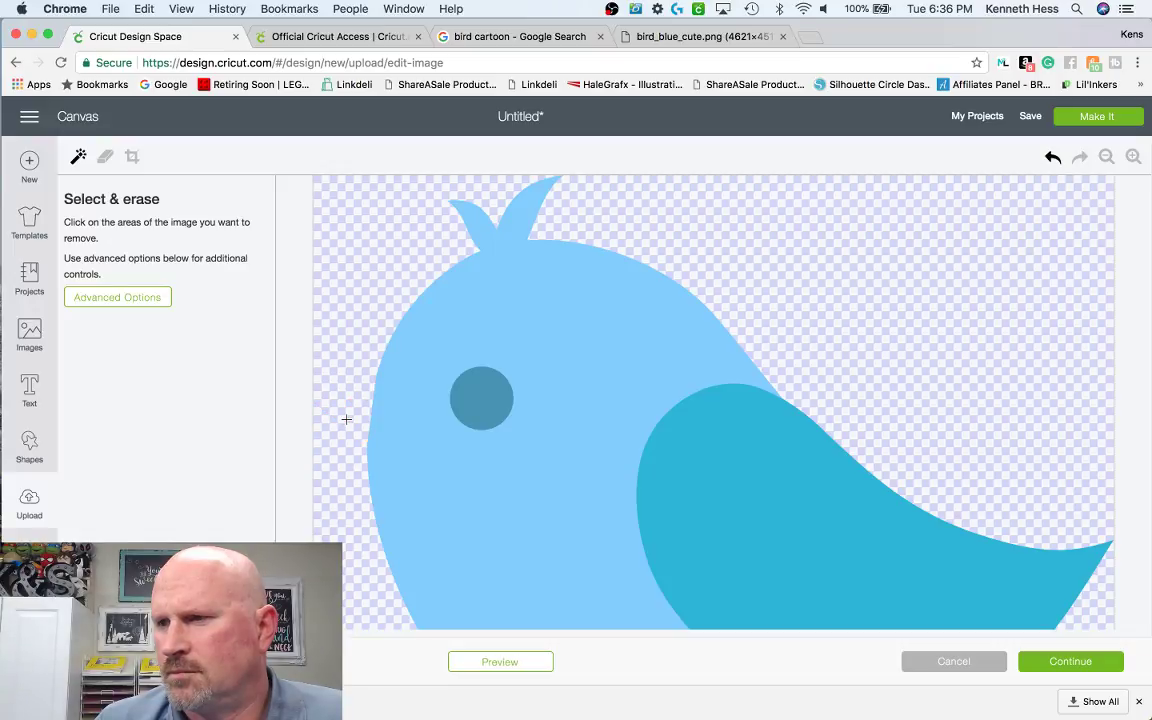
pyautogui.scroll(-5, 345, 417)
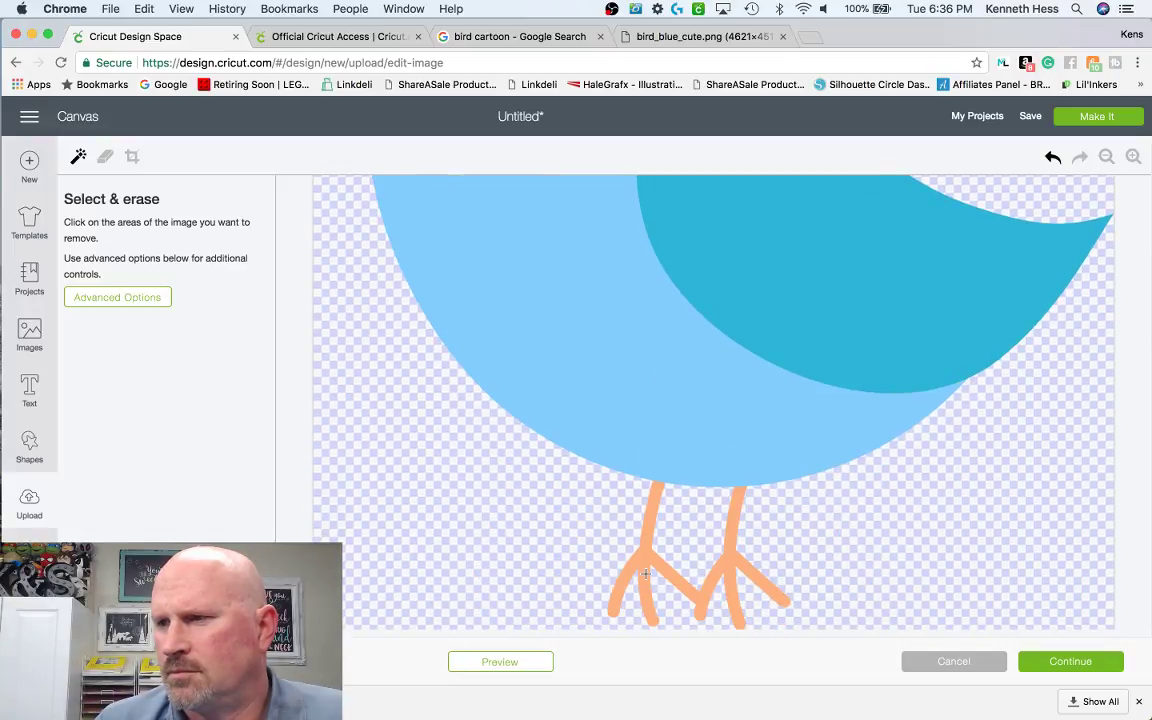
pyautogui.click(645, 573)
pyautogui.scroll(5, 722, 545)
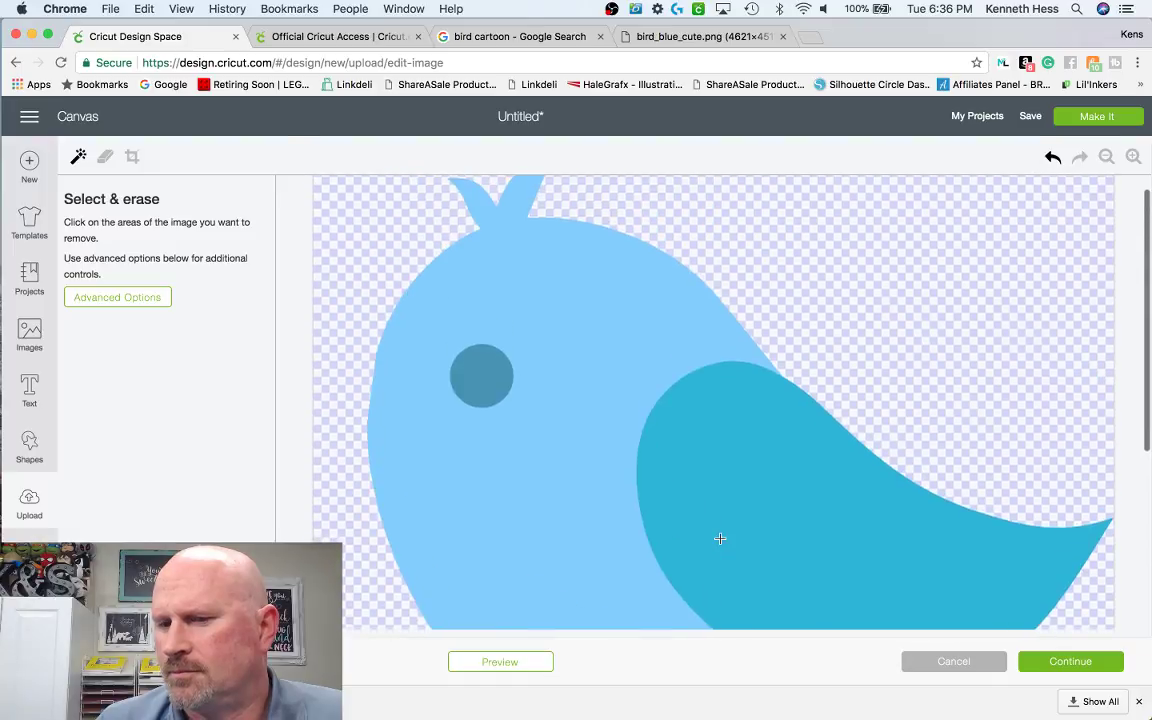
pyautogui.scroll(-3, 720, 538)
pyautogui.scroll(2, 720, 538)
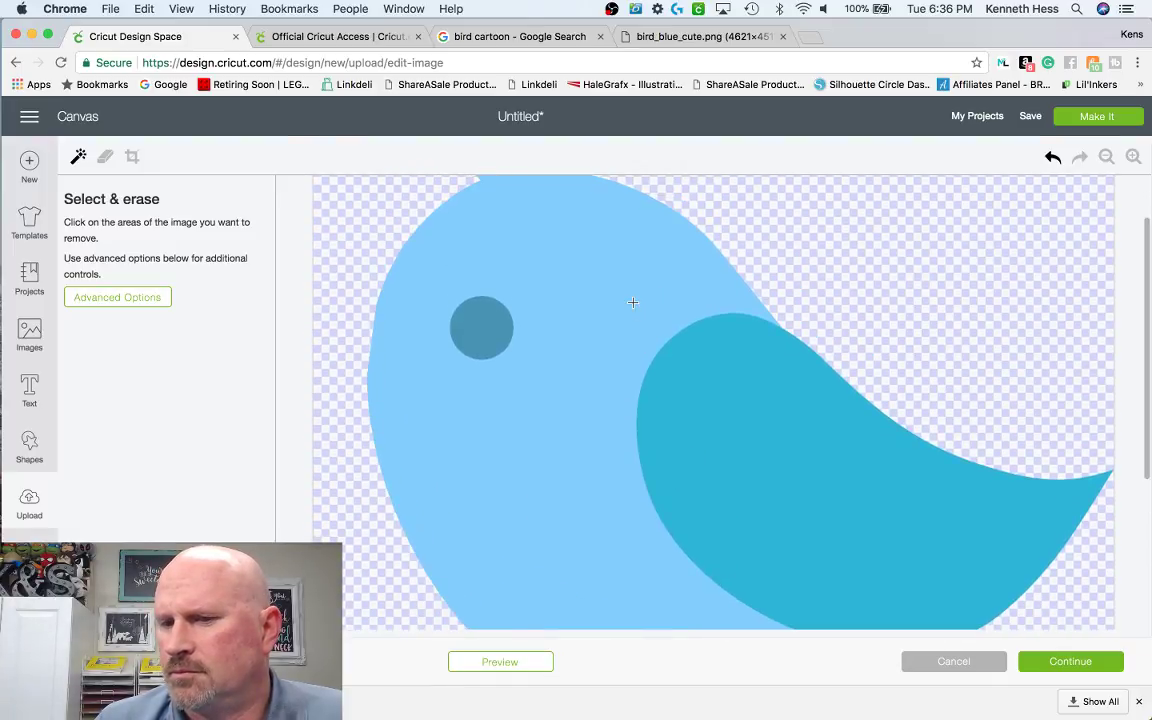
# - Save the bird without its beak and legs as a cut image named Blue Main Part
pyautogui.scroll(2, 632, 302)
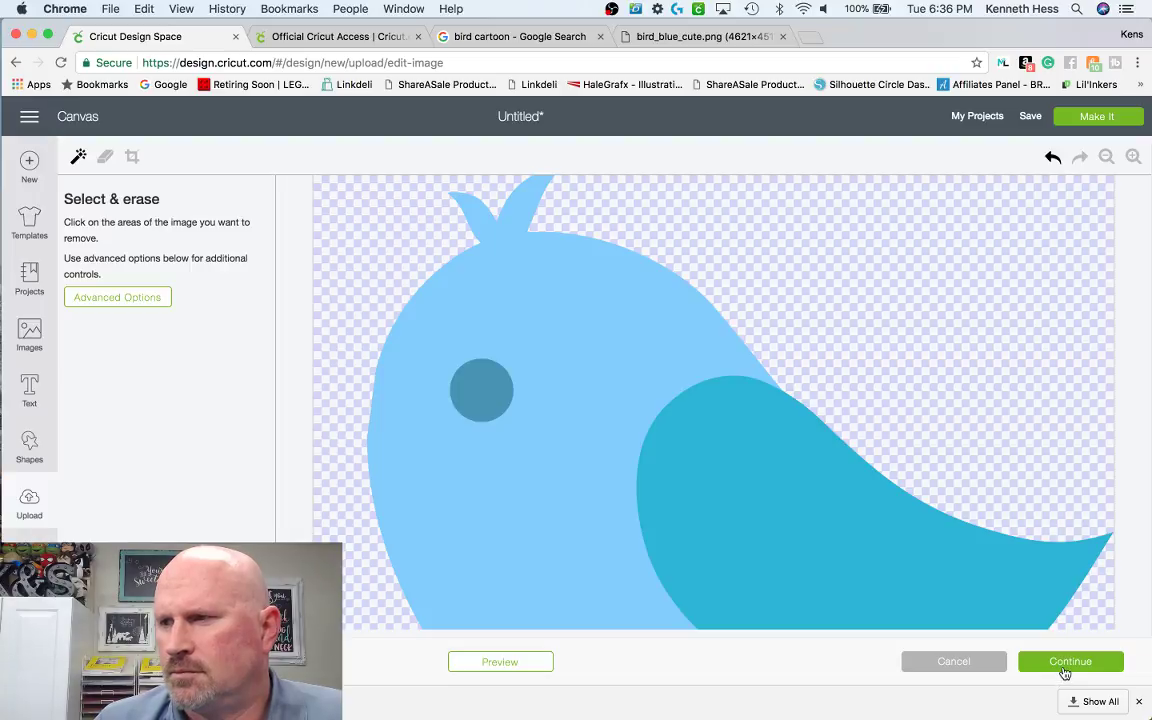
pyautogui.click(1065, 663)
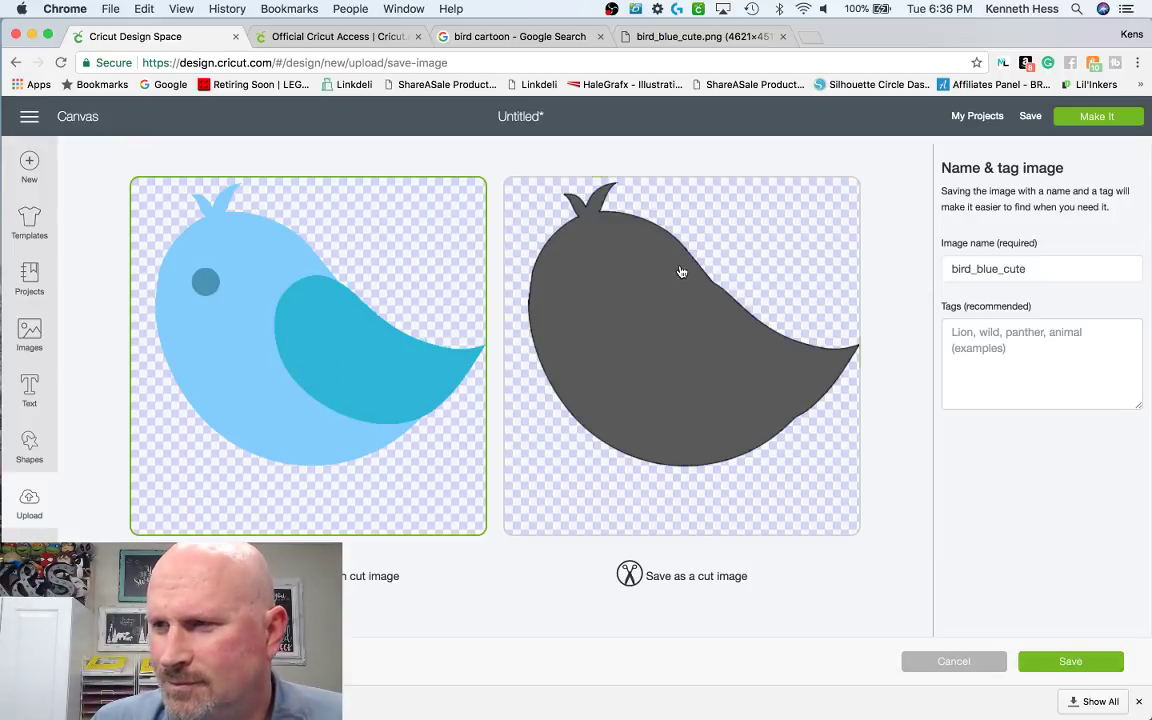
pyautogui.click(681, 270)
pyautogui.tripleClick(1041, 270)
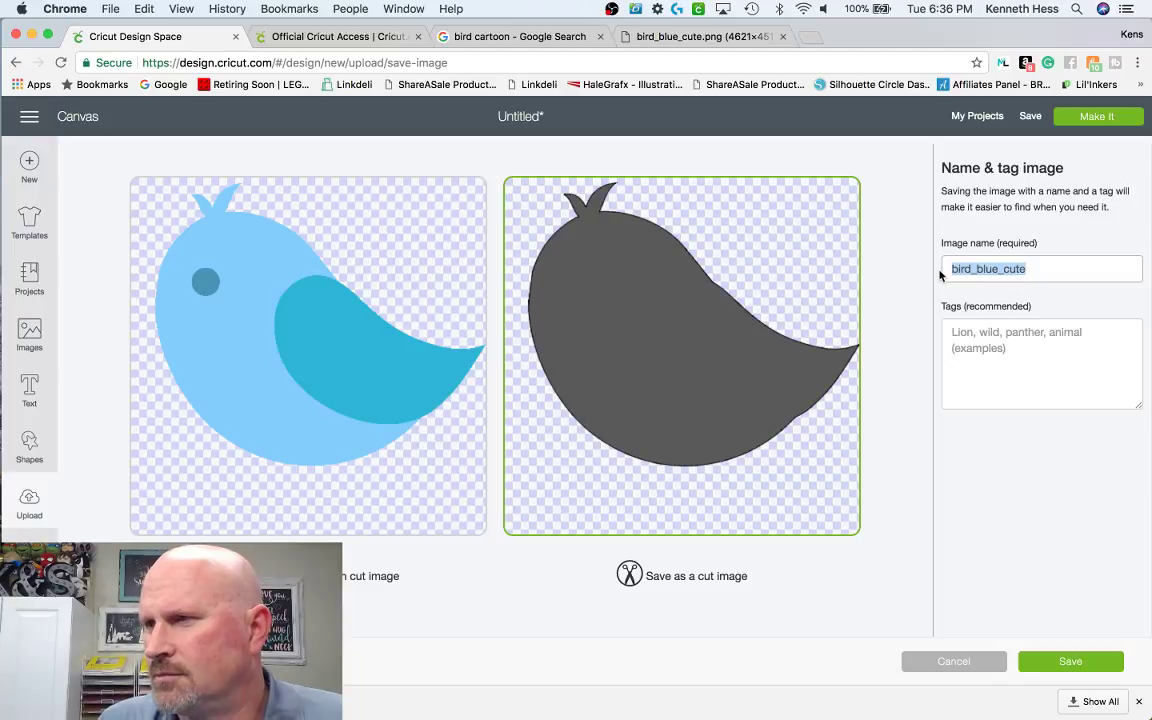
pyautogui.write('Blue Main Part')
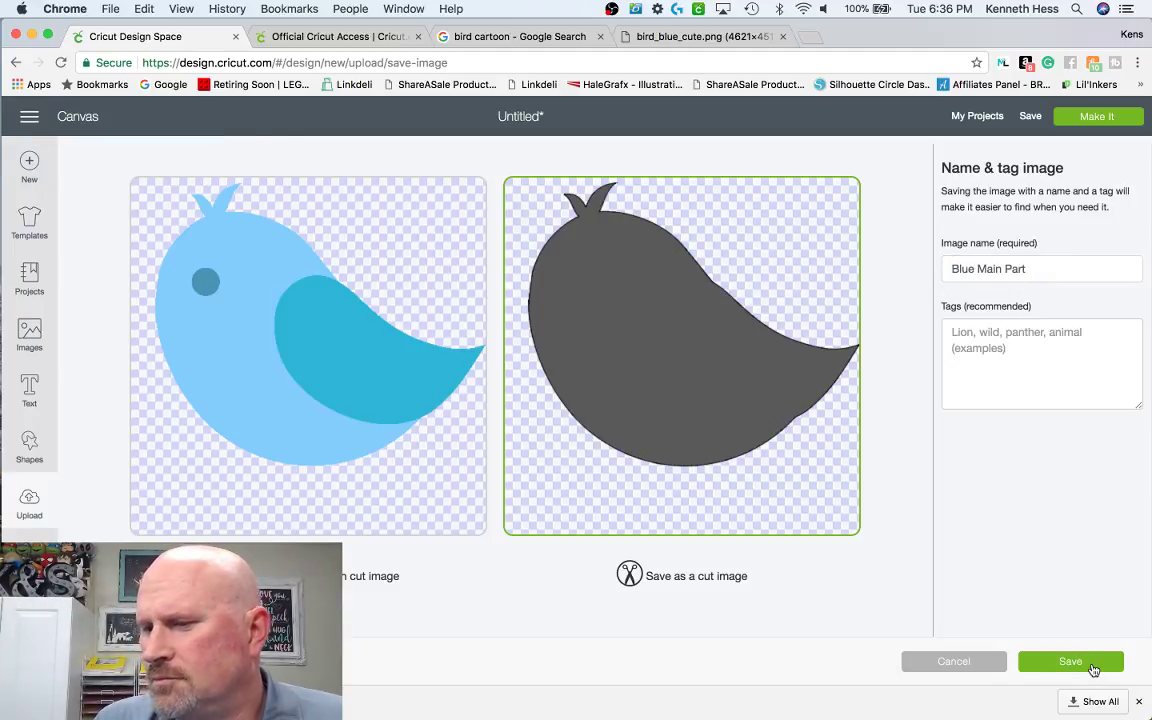
pyautogui.click(1093, 670)
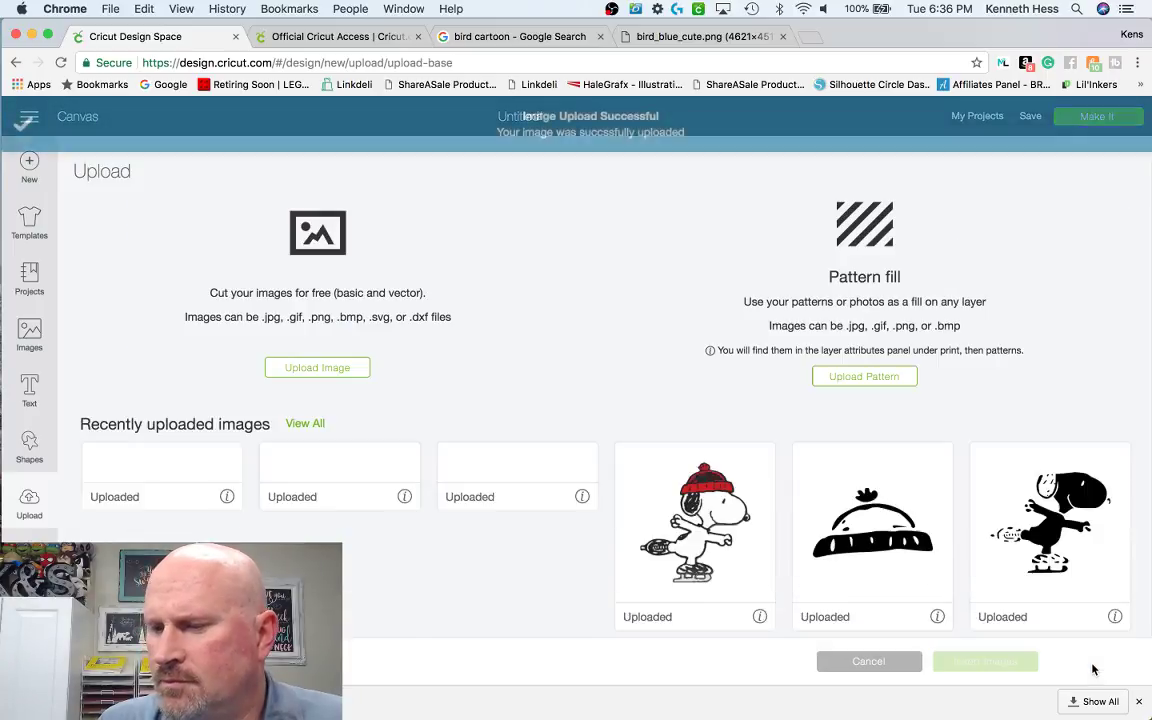
# - Upload bird_blue_cute.png once more as a Complex image and continue to the Select & erase stage
pyautogui.click(316, 368)
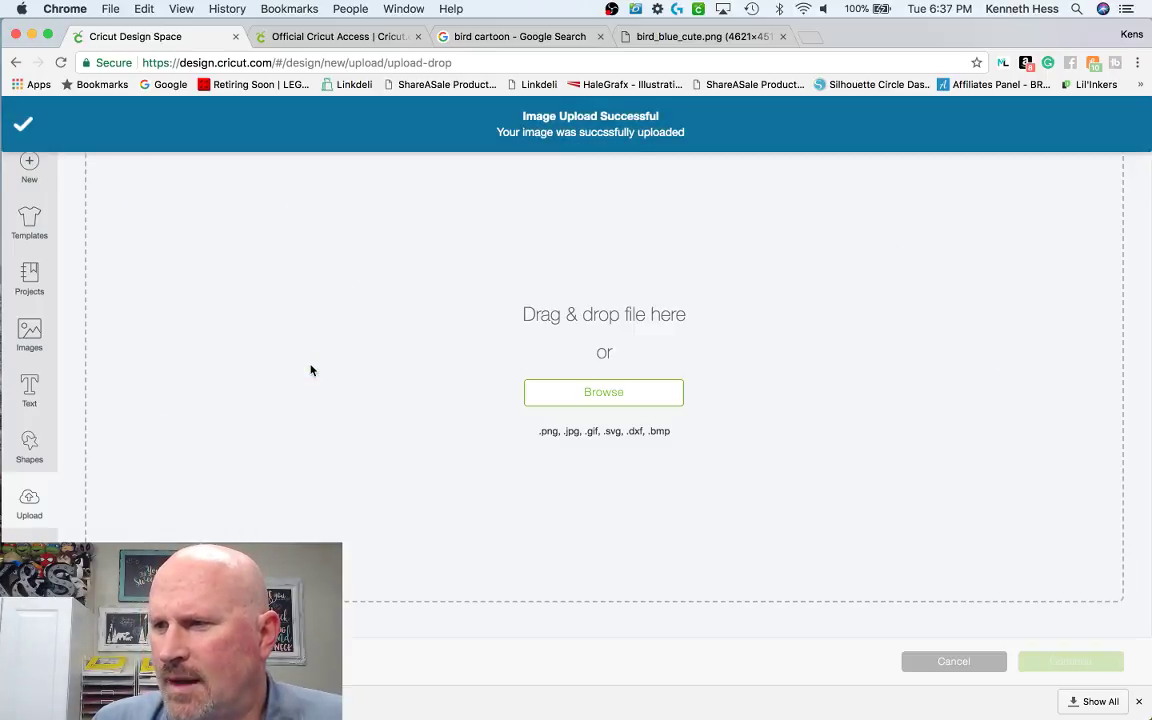
pyautogui.click(603, 392)
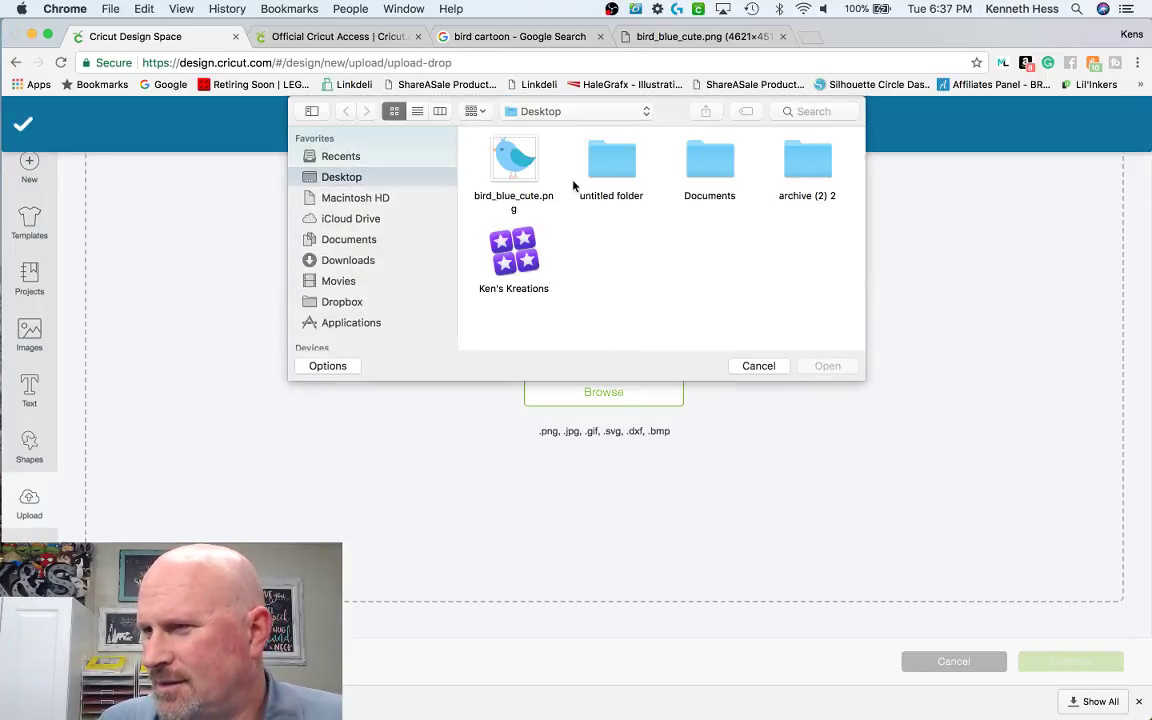
pyautogui.doubleClick(519, 160)
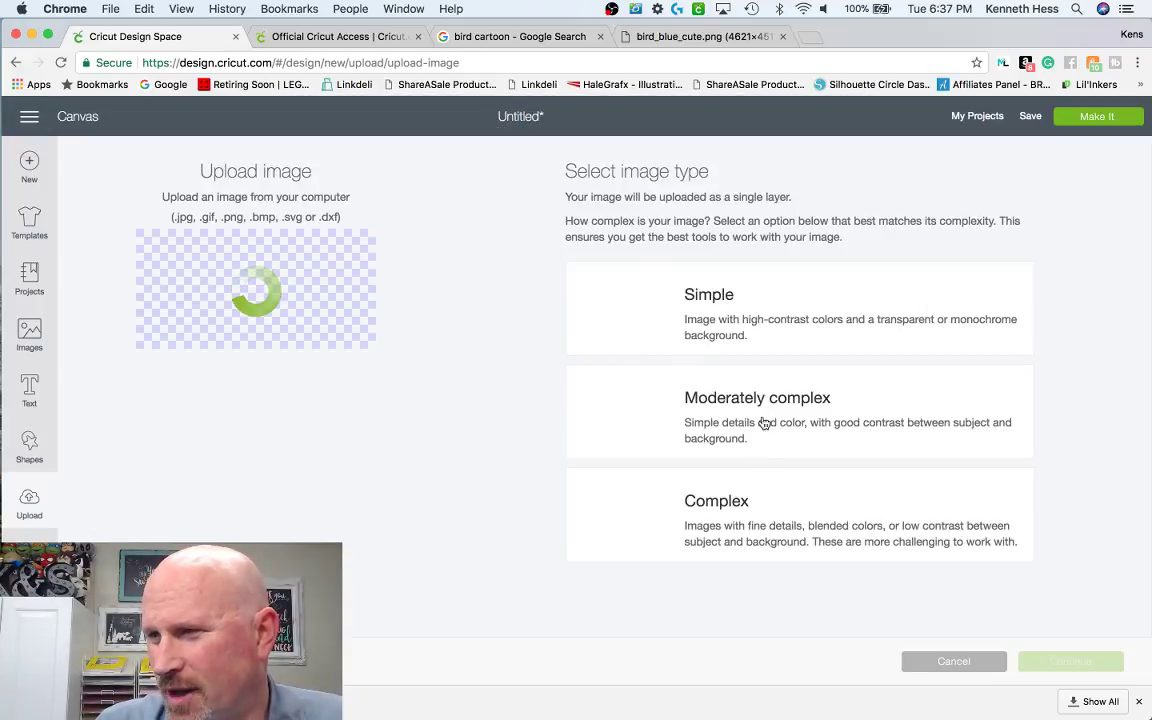
pyautogui.click(771, 507)
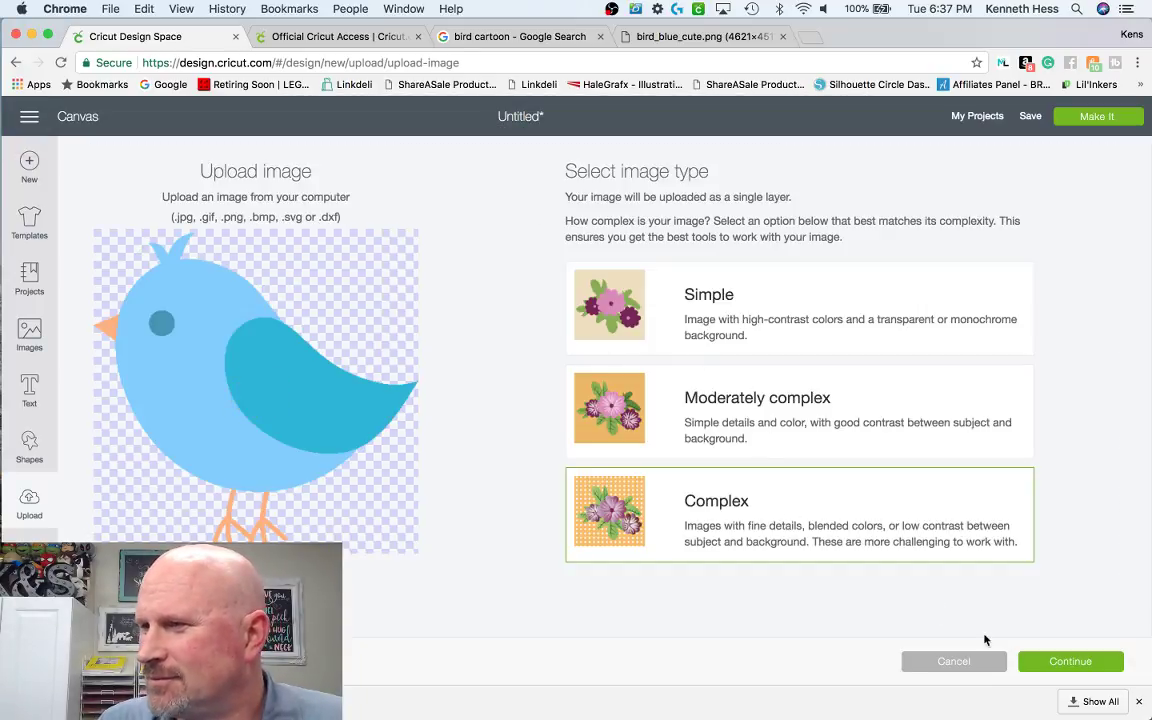
pyautogui.click(1030, 660)
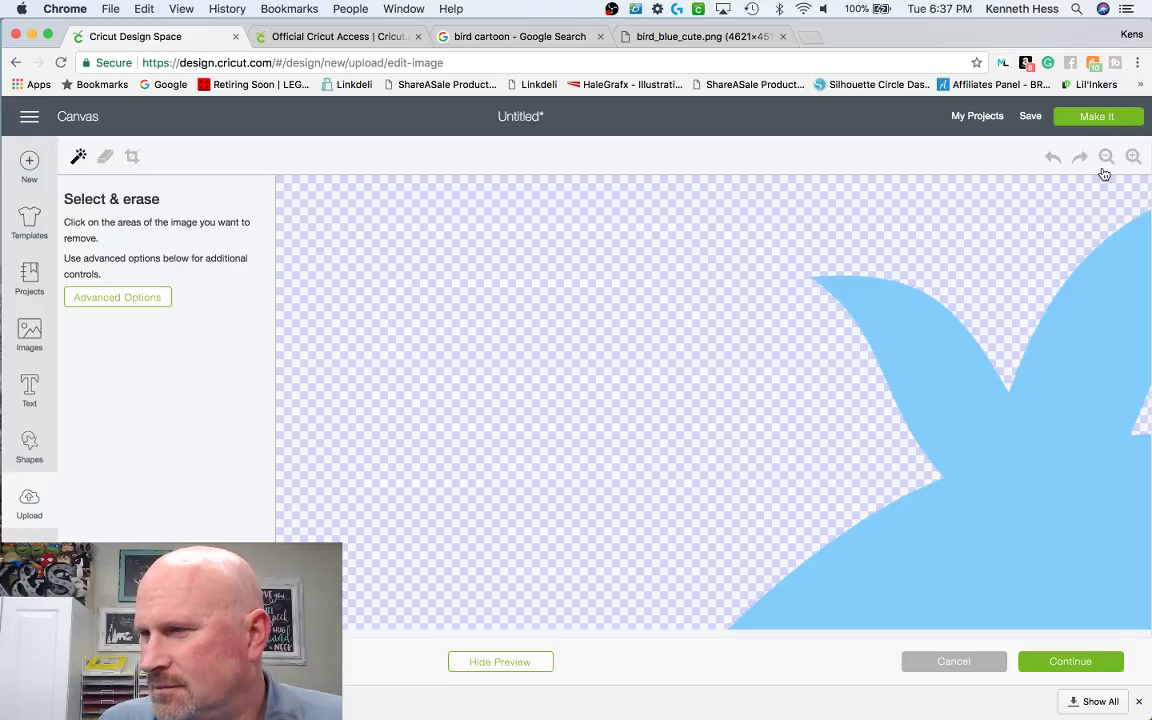
# - Erase the bird's beak, light blue body, eye and legs with Select & erase, keeping only the wing
pyautogui.click(1106, 157)
pyautogui.click(1106, 157)
pyautogui.click(1106, 157)
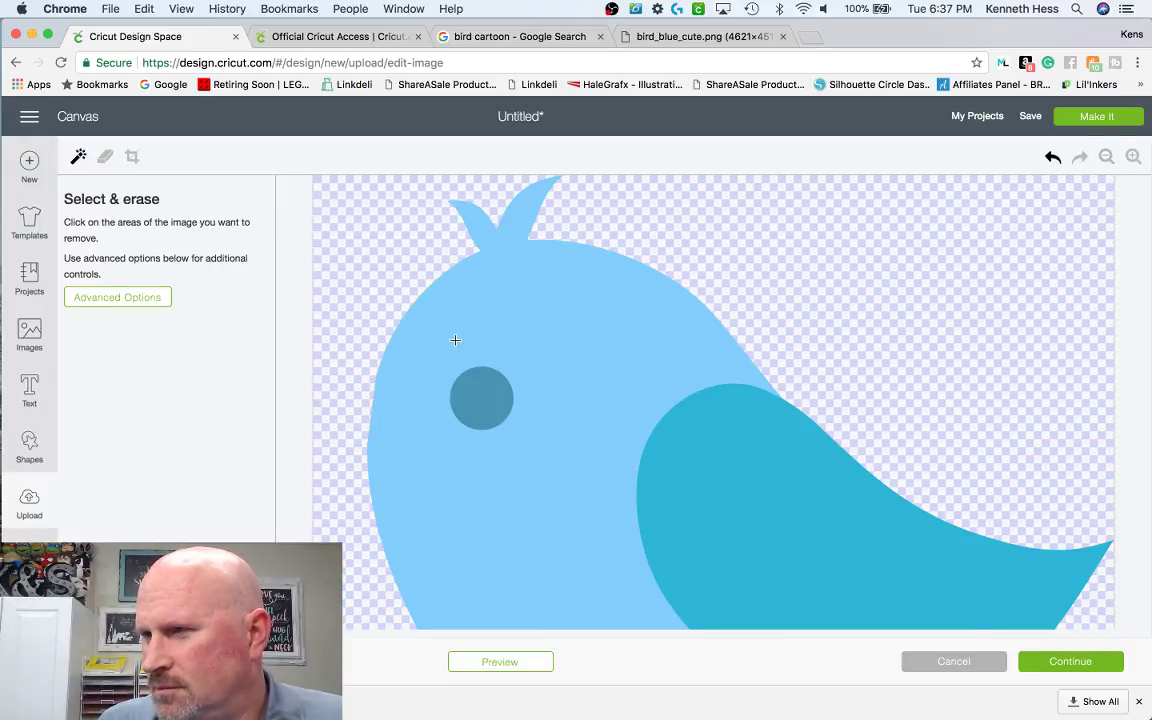
pyautogui.click(477, 400)
pyautogui.click(480, 404)
pyautogui.scroll(-5, 480, 404)
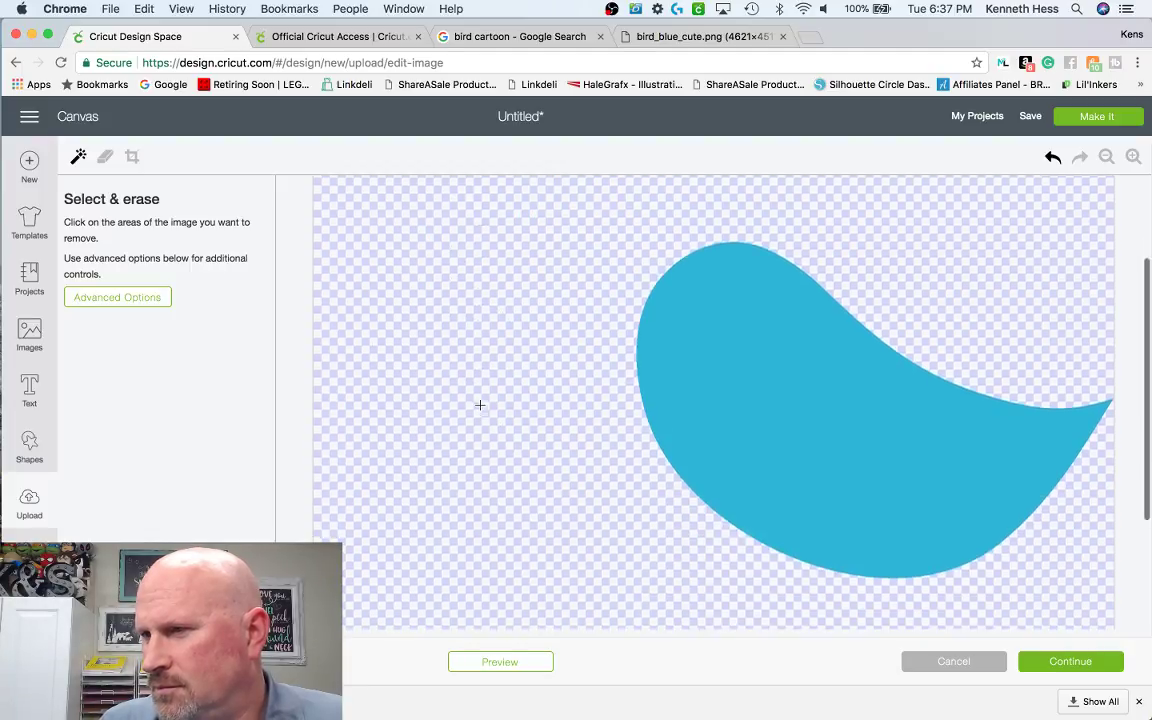
pyautogui.click(652, 557)
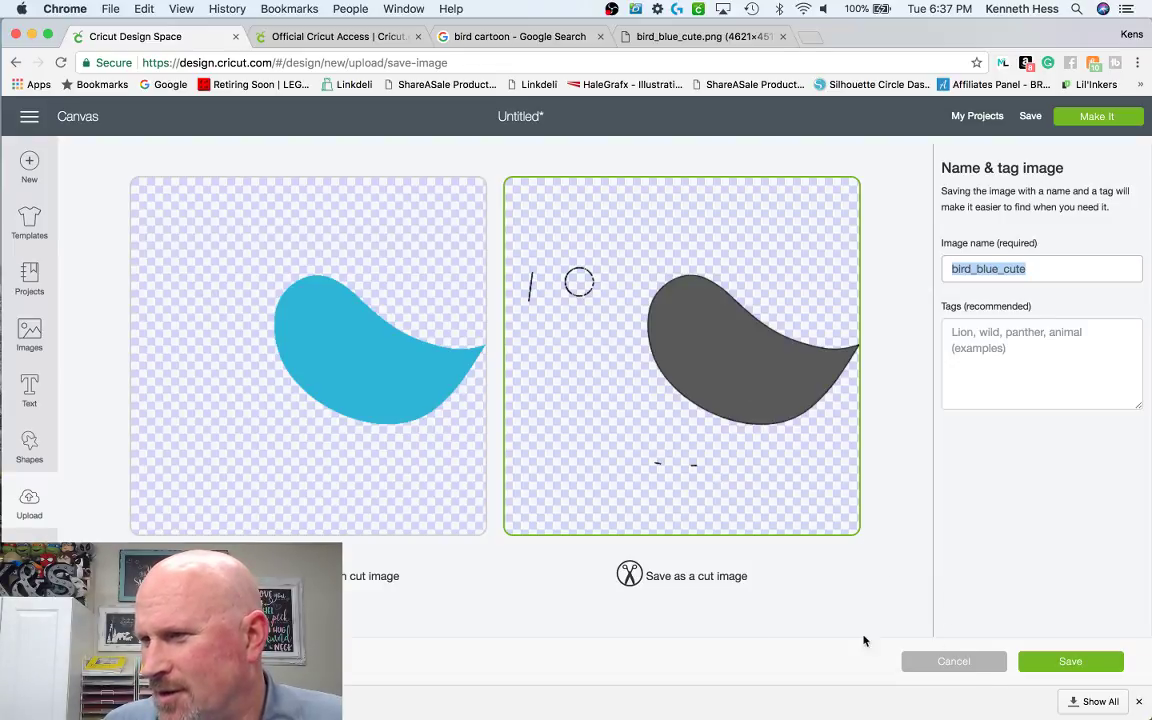
# - Return from the naming stage to image editing and preview the wing's cut result for stray remnants
pyautogui.click(16, 62)
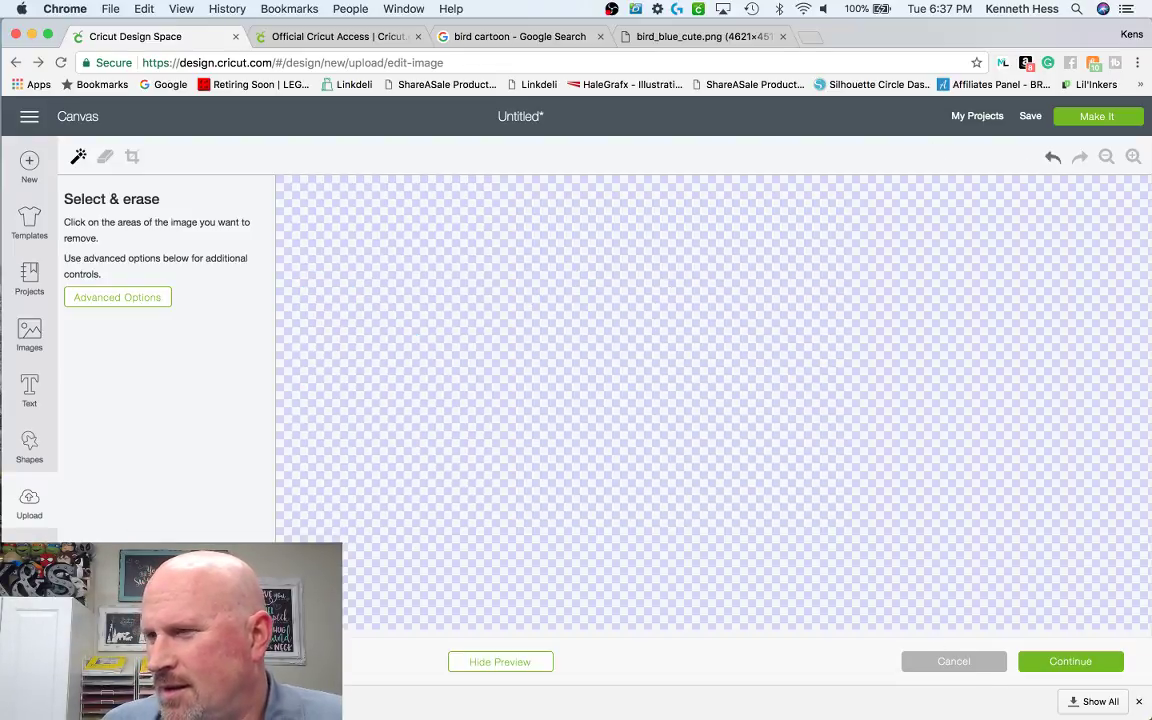
pyautogui.click(1107, 156)
pyautogui.scroll(-5, 993, 353)
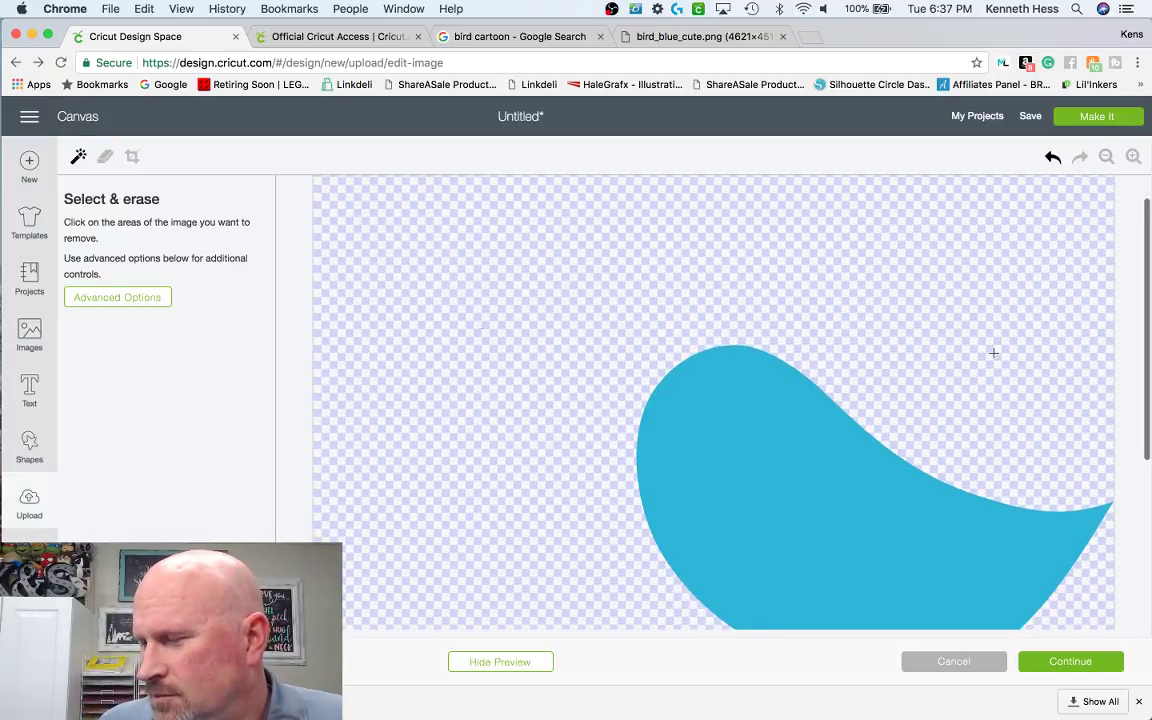
pyautogui.scroll(2, 993, 353)
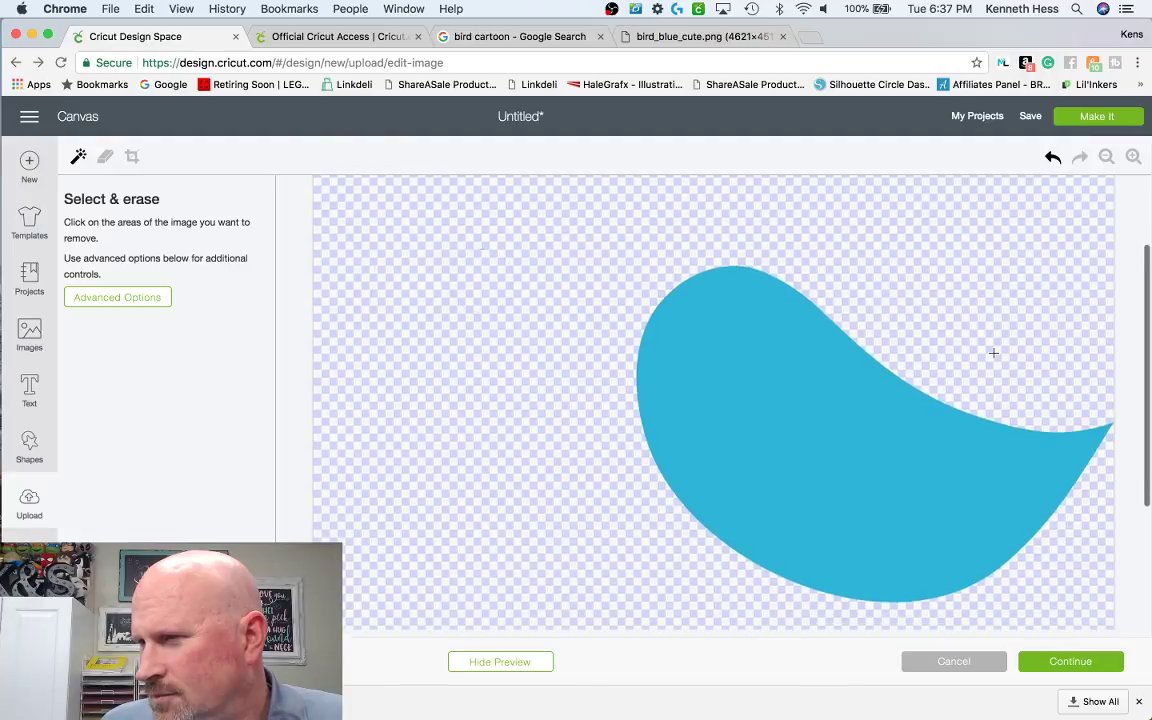
pyautogui.click(514, 662)
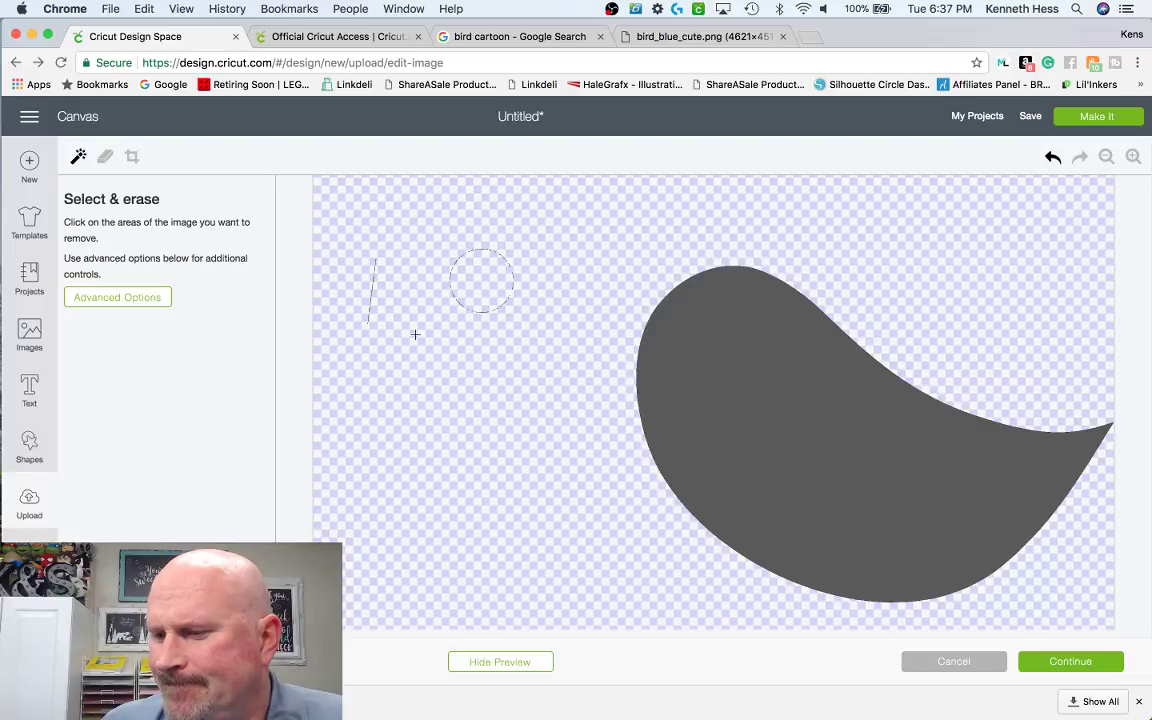
# - Enlarge the eraser to nearly its maximum size and erase the stray line remnant of the body's front edge, checking the preview
pyautogui.click(105, 157)
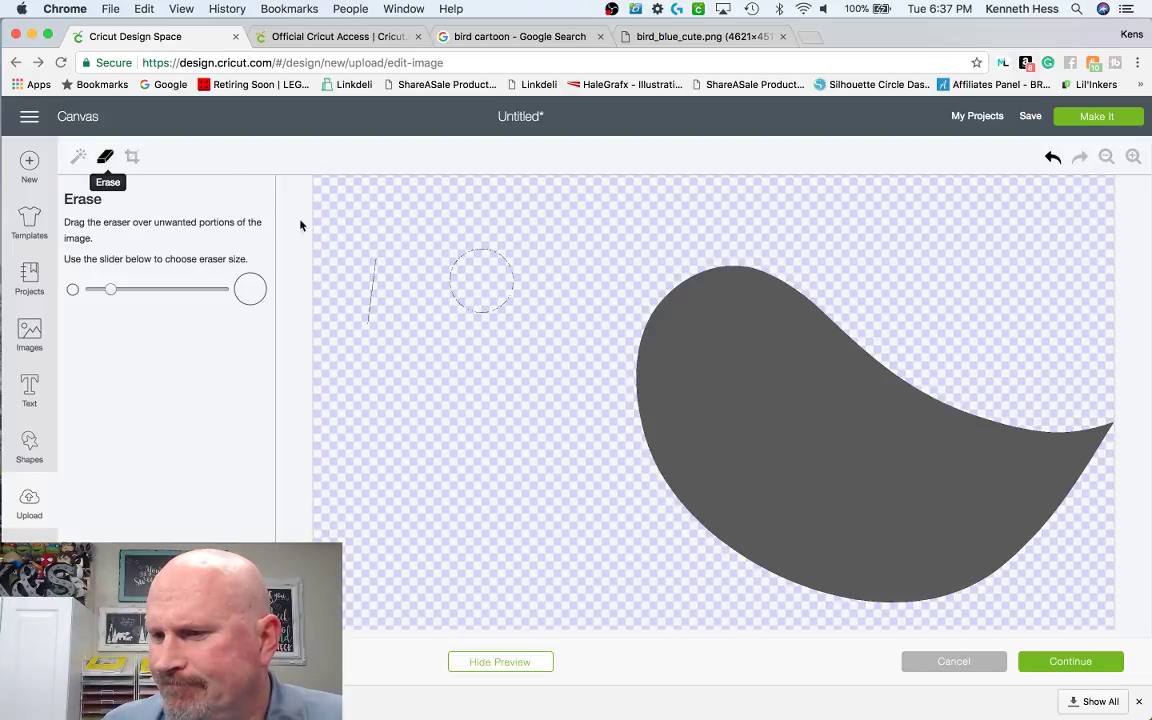
pyautogui.click(200, 290)
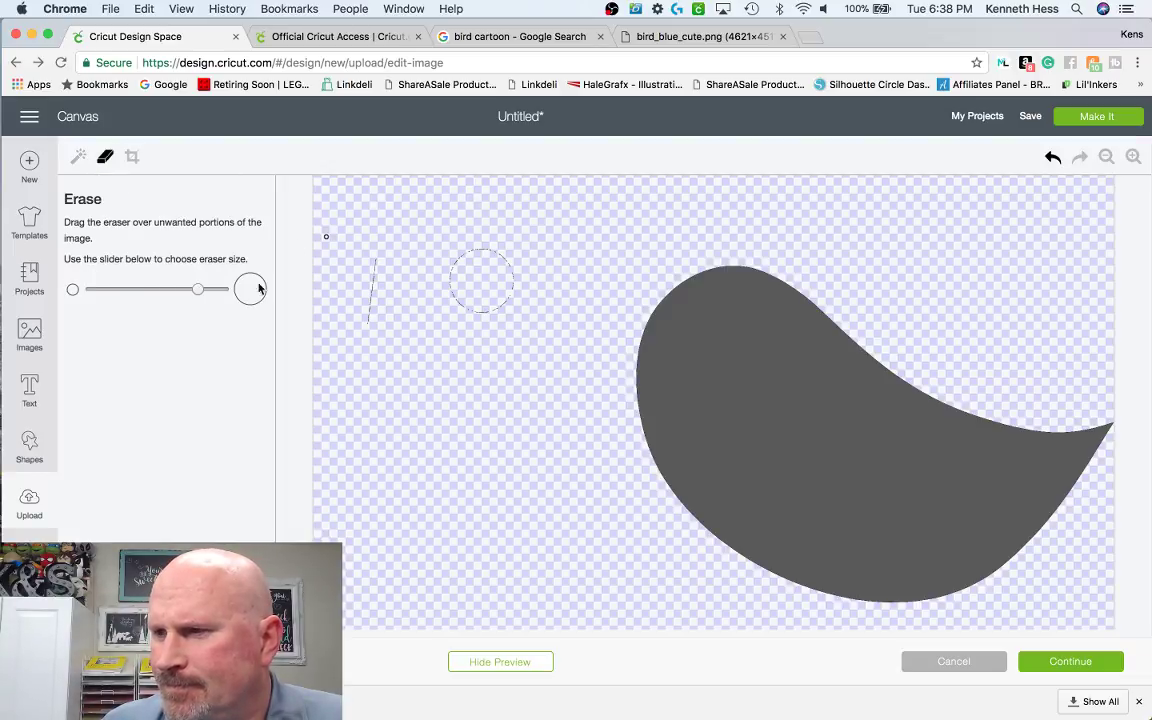
pyautogui.click(222, 290)
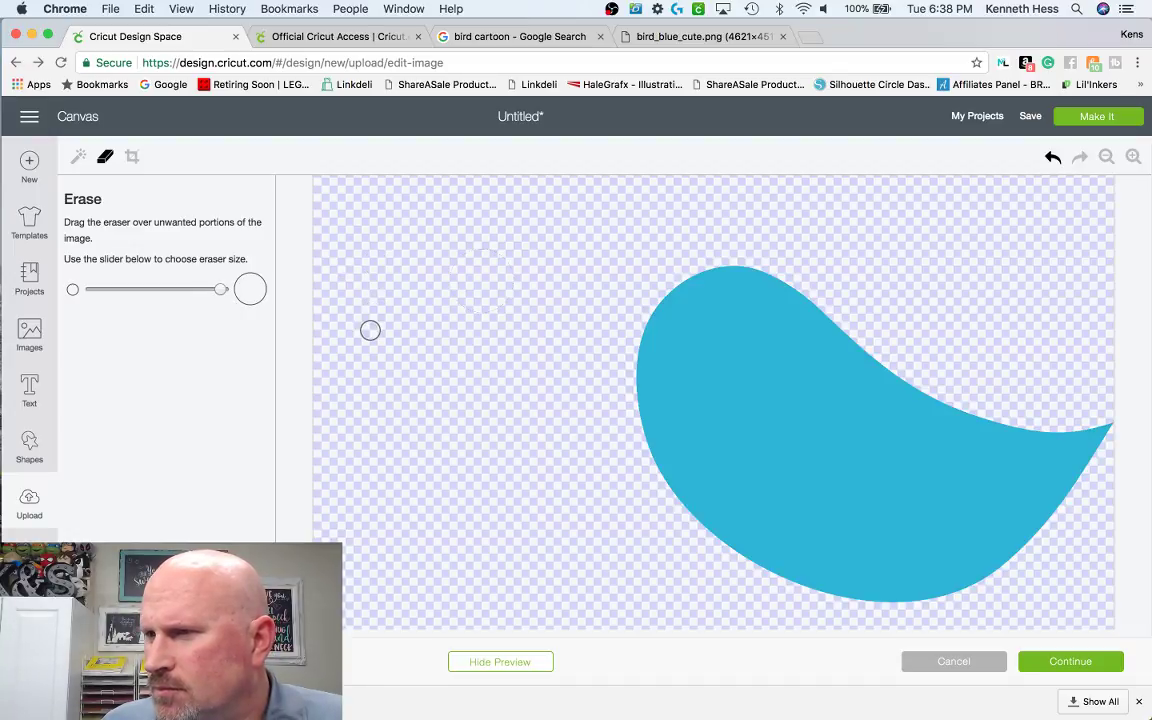
pyautogui.moveTo(370, 330); pyautogui.dragTo(537, 231)
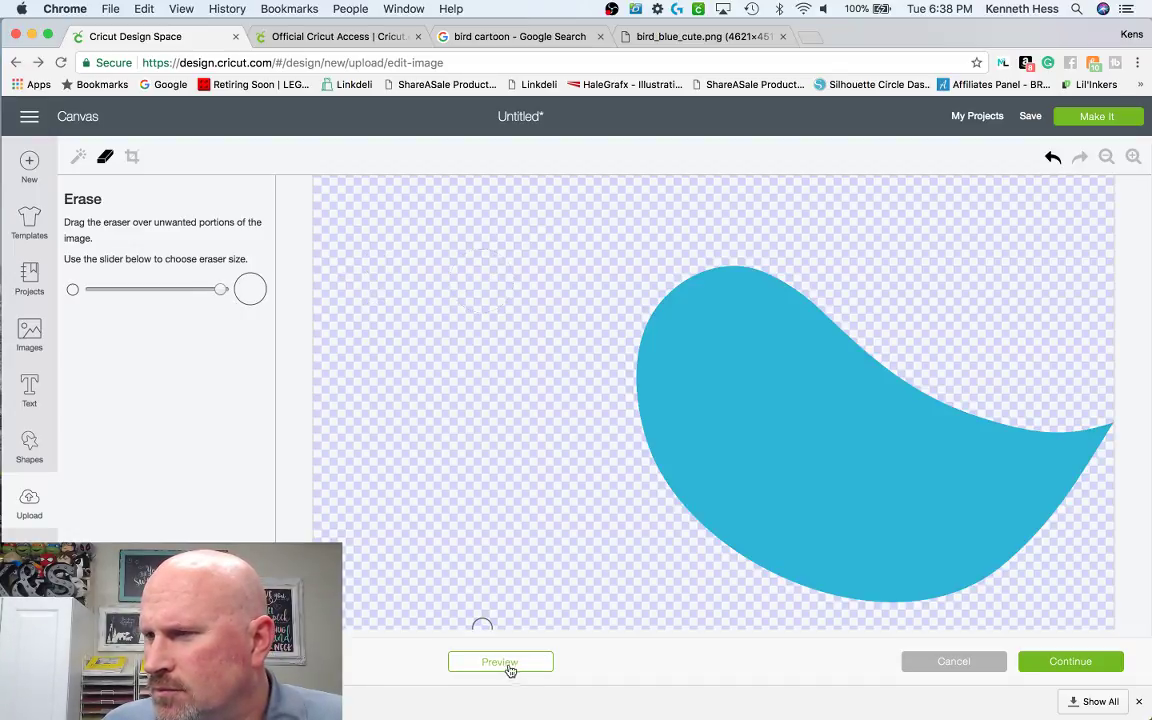
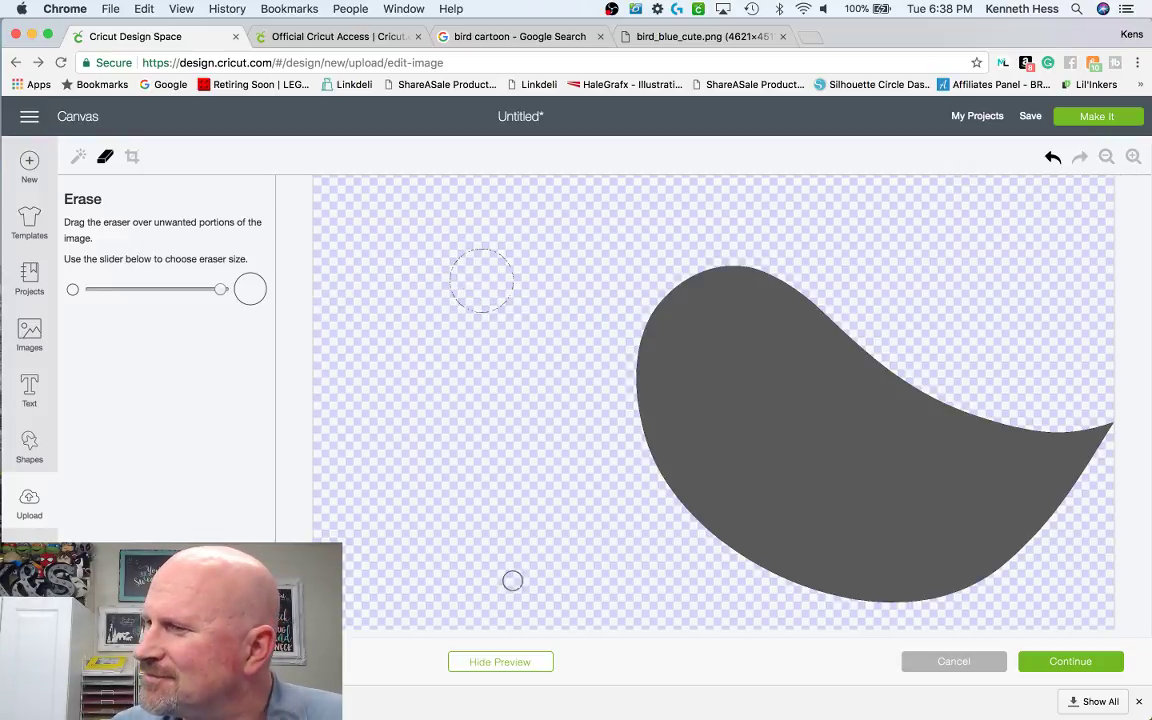
pyautogui.click(500, 665)
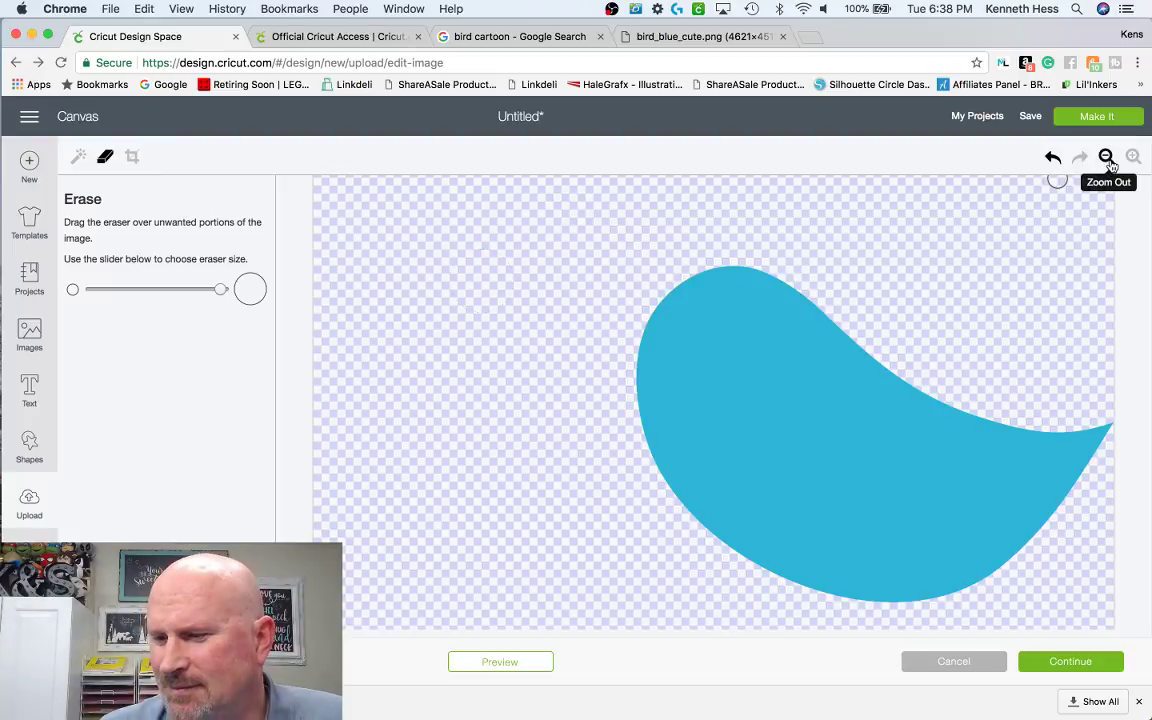
# - Crop the image tightly around the wing to trim away the stray remnants and continue to the naming stage
pyautogui.click(133, 162)
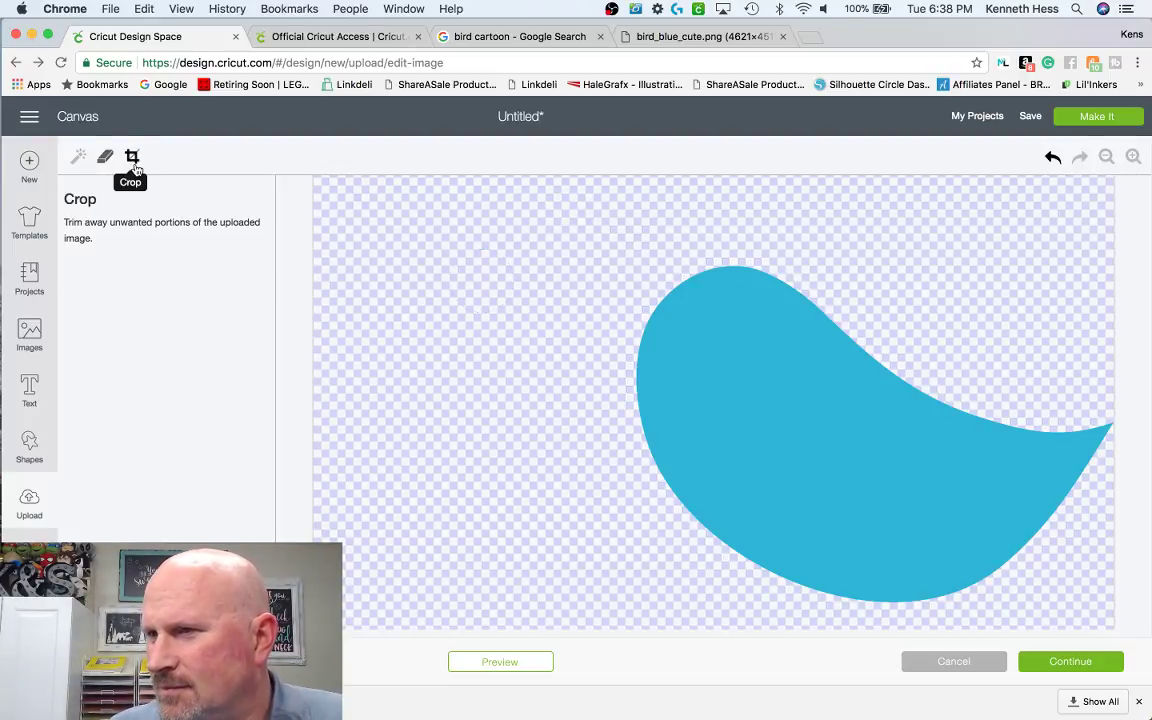
pyautogui.moveTo(609, 244); pyautogui.dragTo(1113, 624)
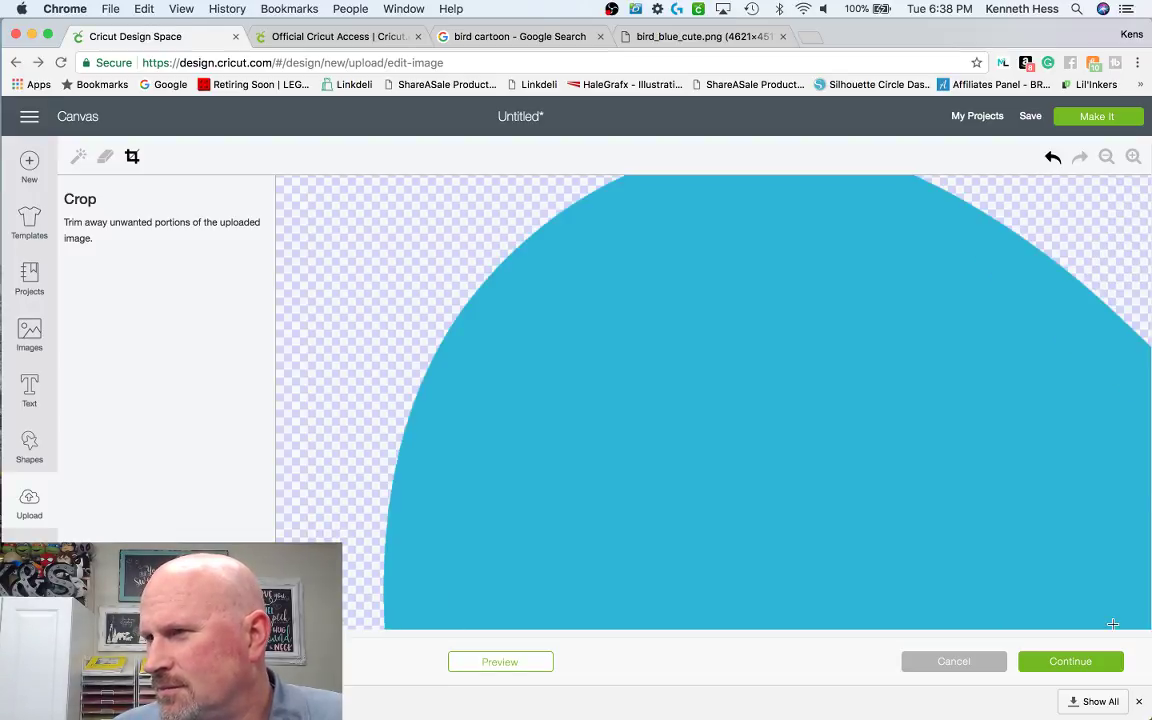
pyautogui.click(1092, 662)
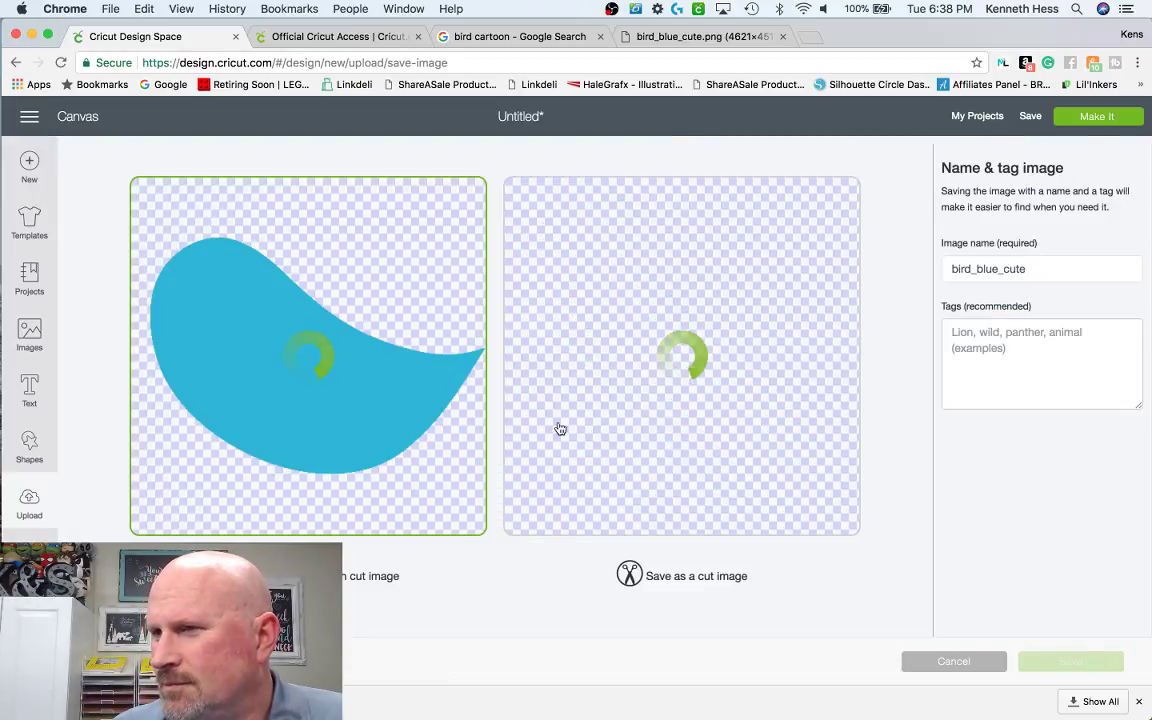
# - Save the cropped wing as a cut image named bird wing
pyautogui.click(680, 513)
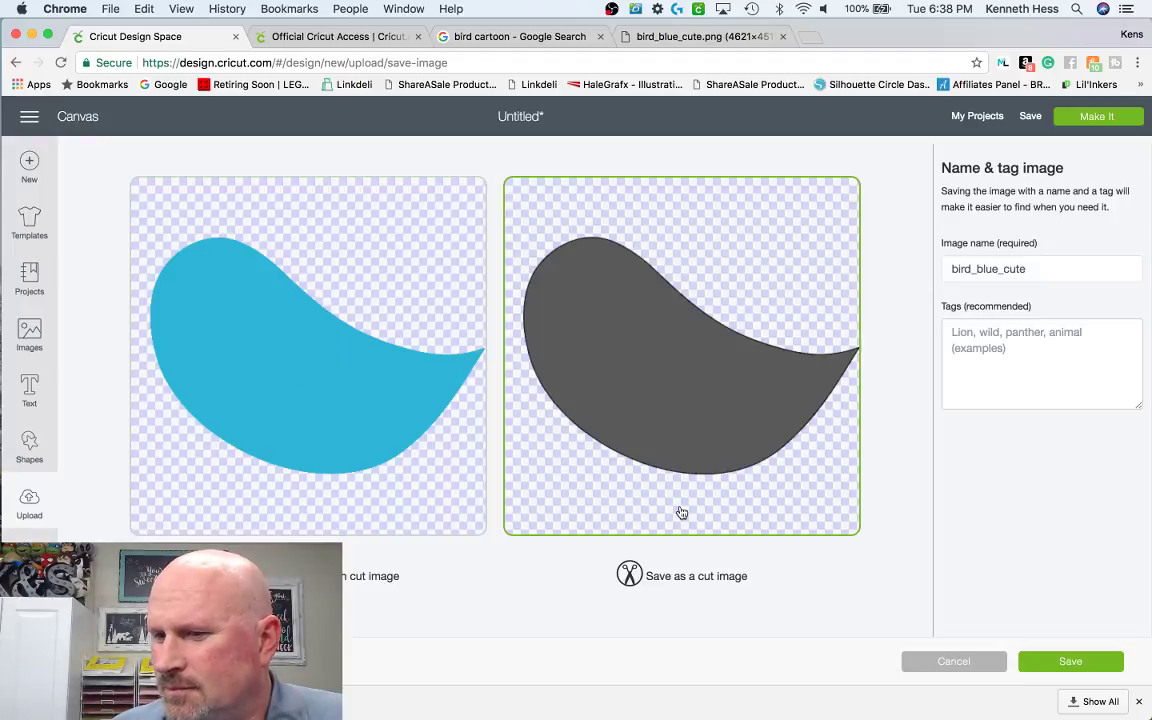
pyautogui.doubleClick(1037, 269)
pyautogui.write('bird wing')
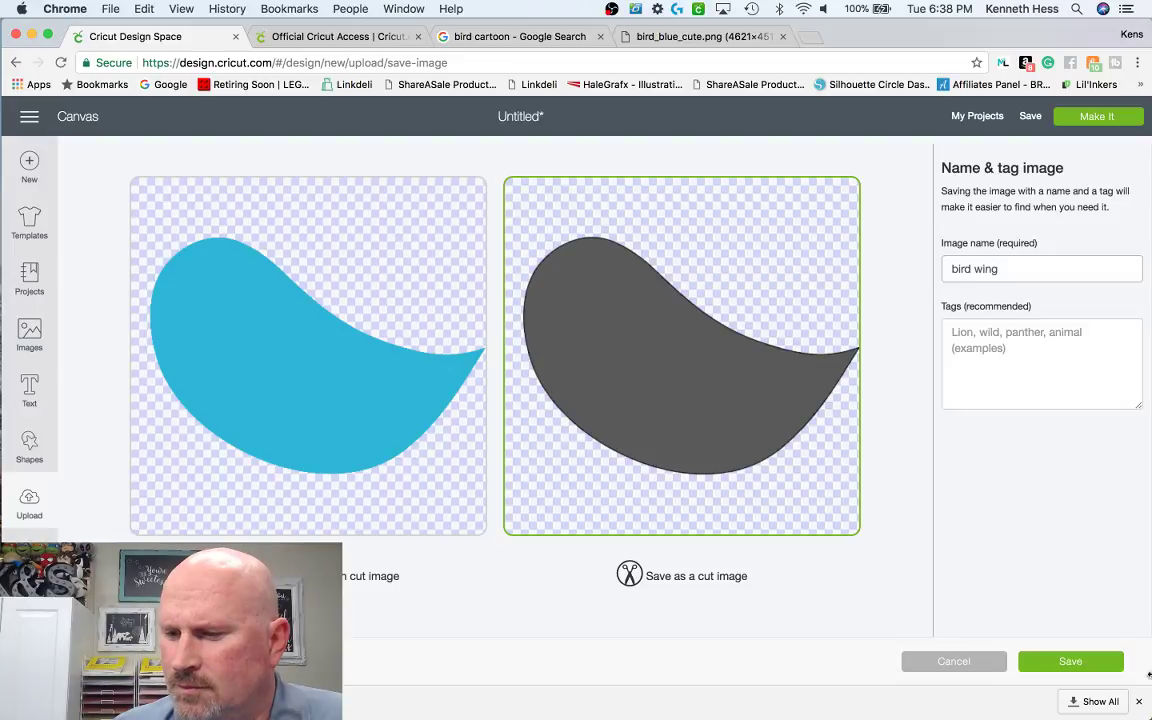
pyautogui.click(1087, 664)
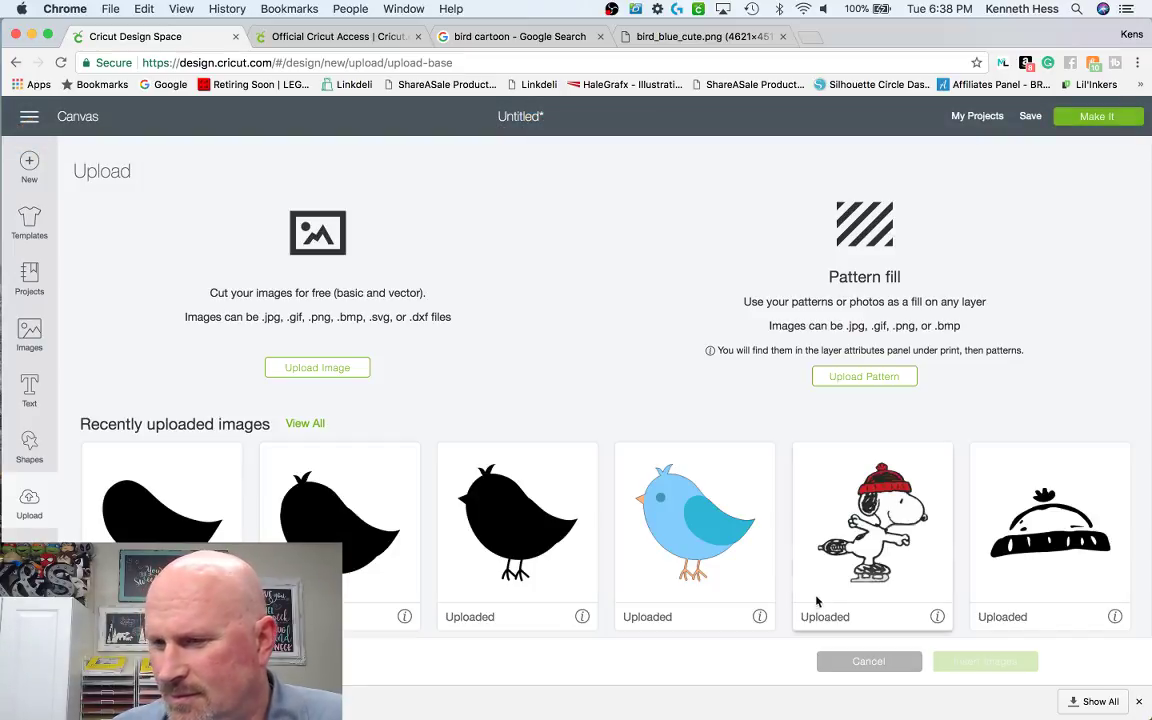
# - Upload bird_blue_cute.png again as a Complex image and open the whole bird for Select & erase
pyautogui.click(319, 366)
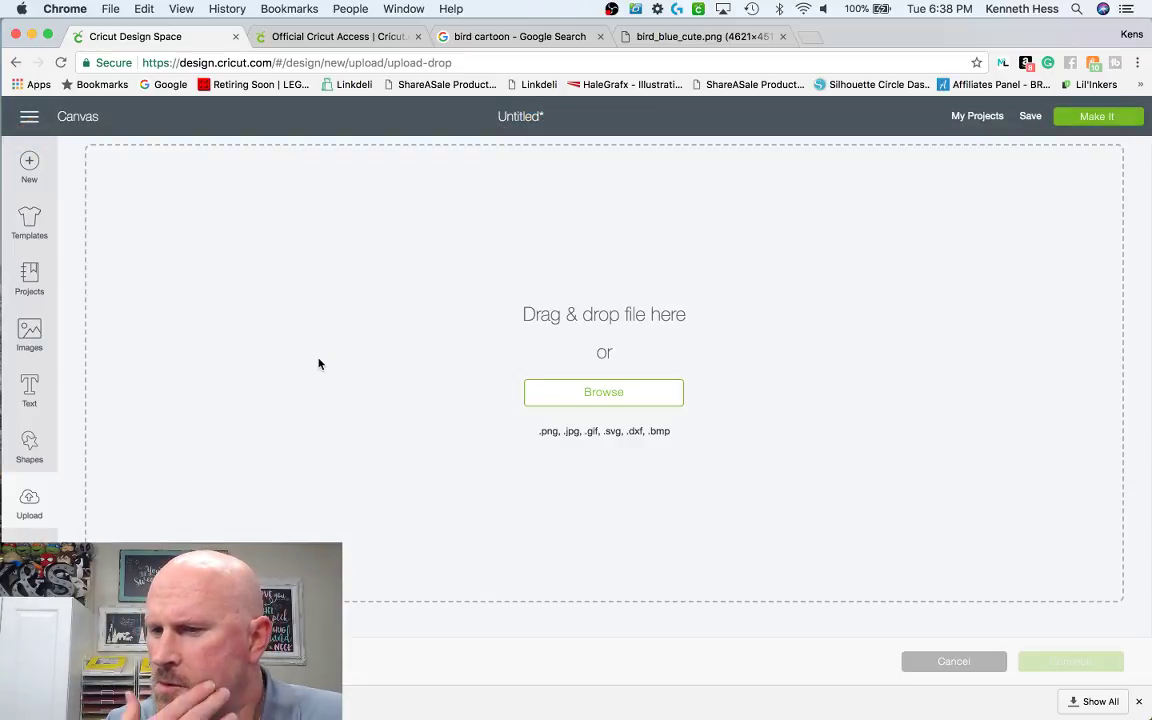
pyautogui.click(671, 392)
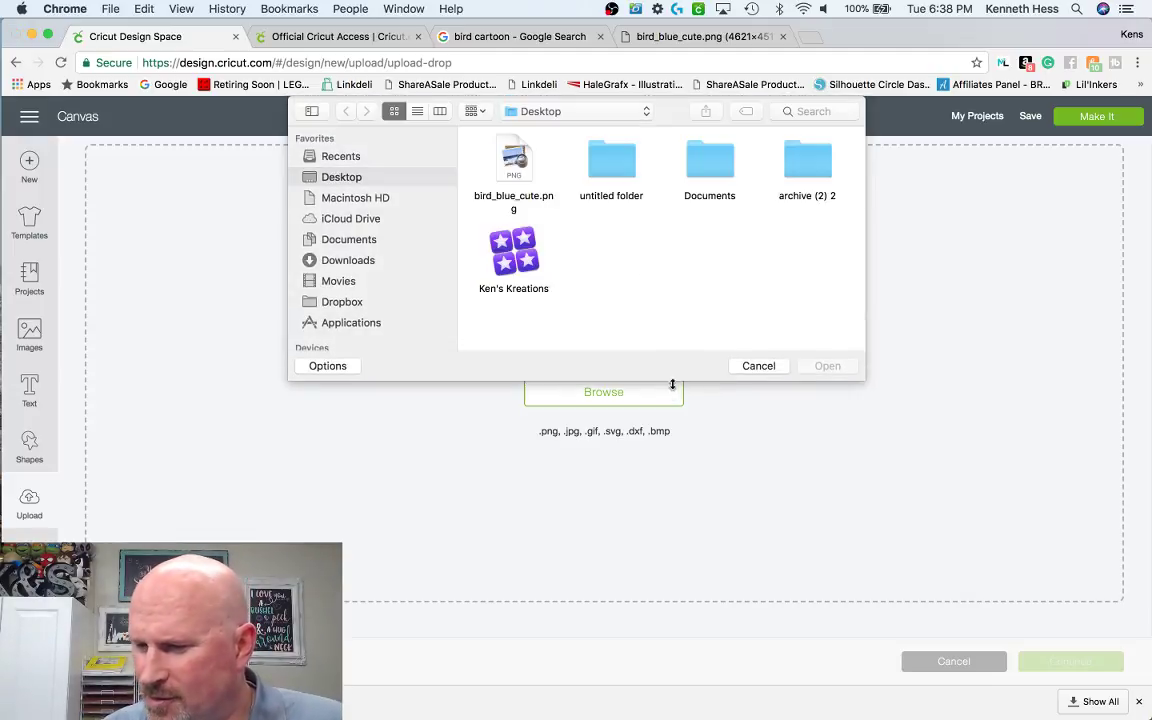
pyautogui.doubleClick(530, 176)
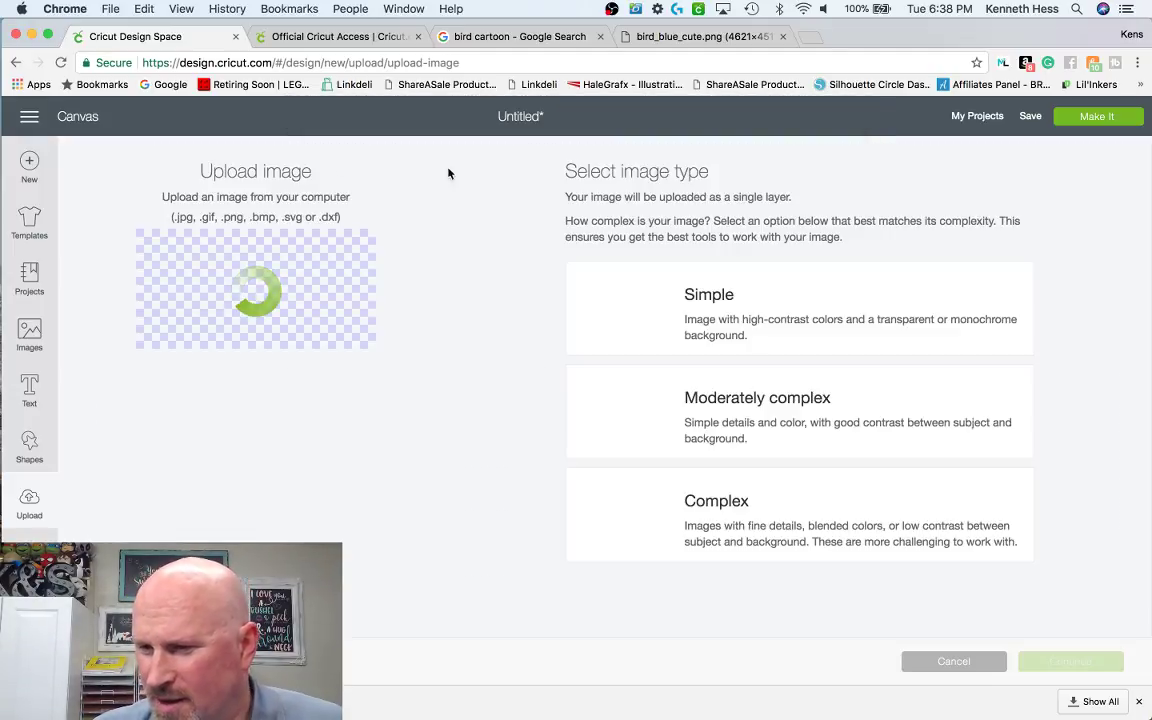
pyautogui.click(820, 499)
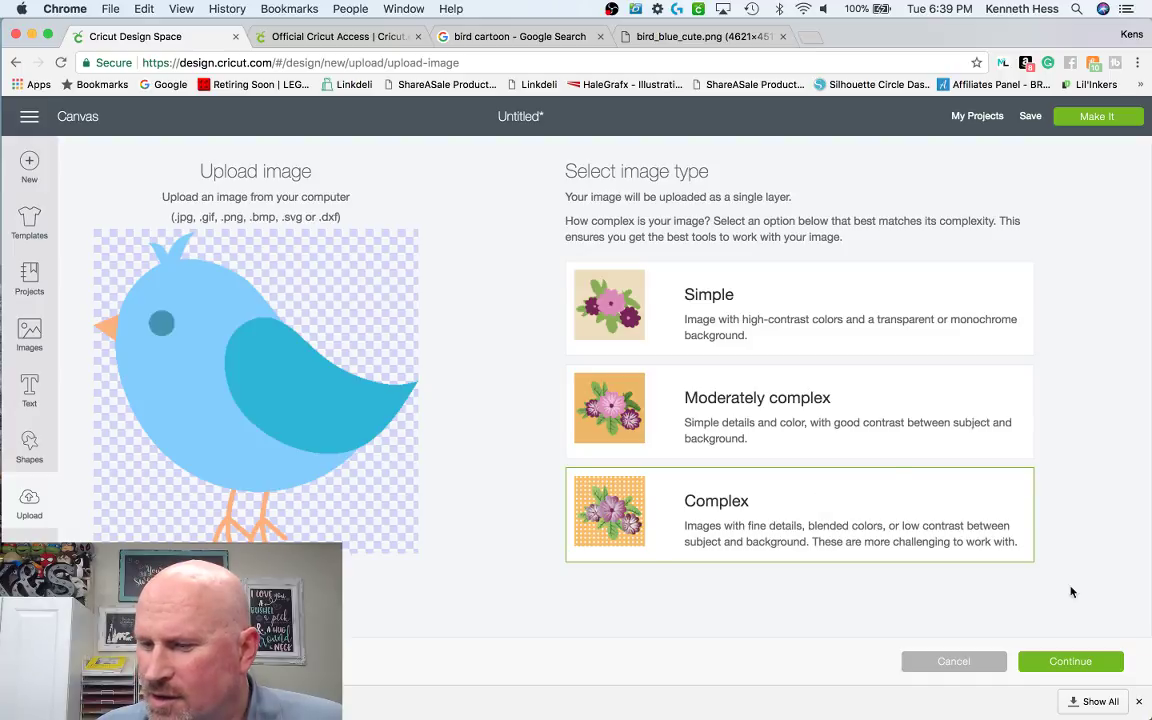
pyautogui.click(1080, 660)
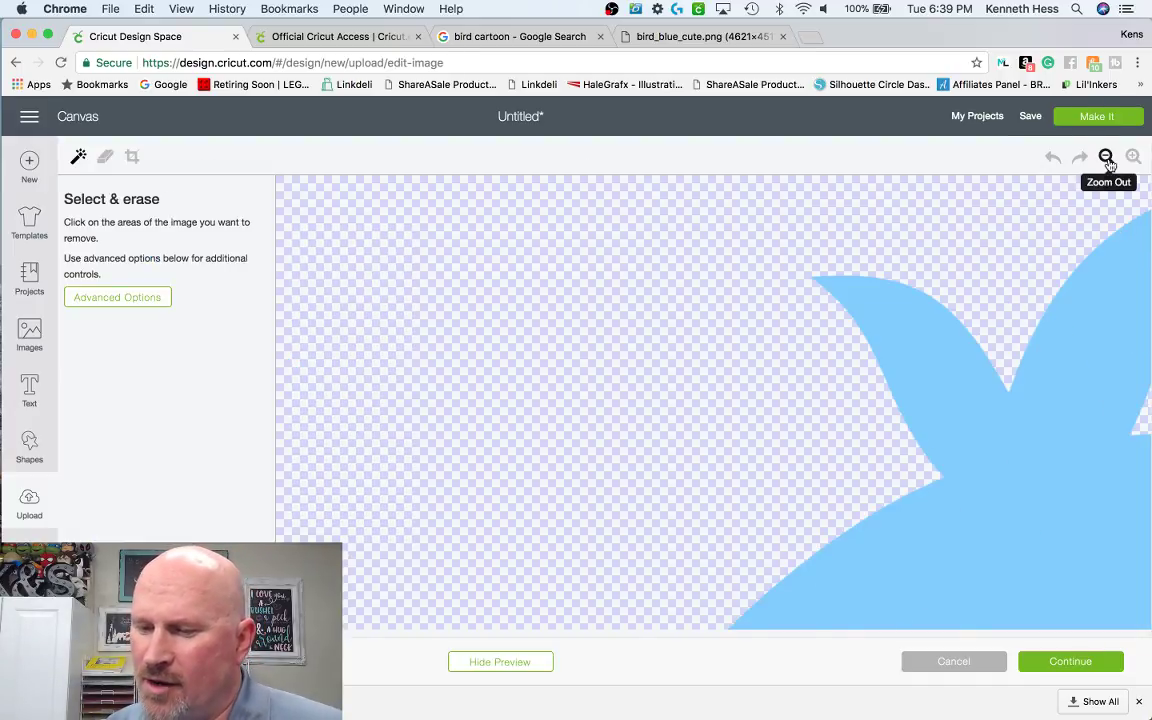
pyautogui.click(1106, 158)
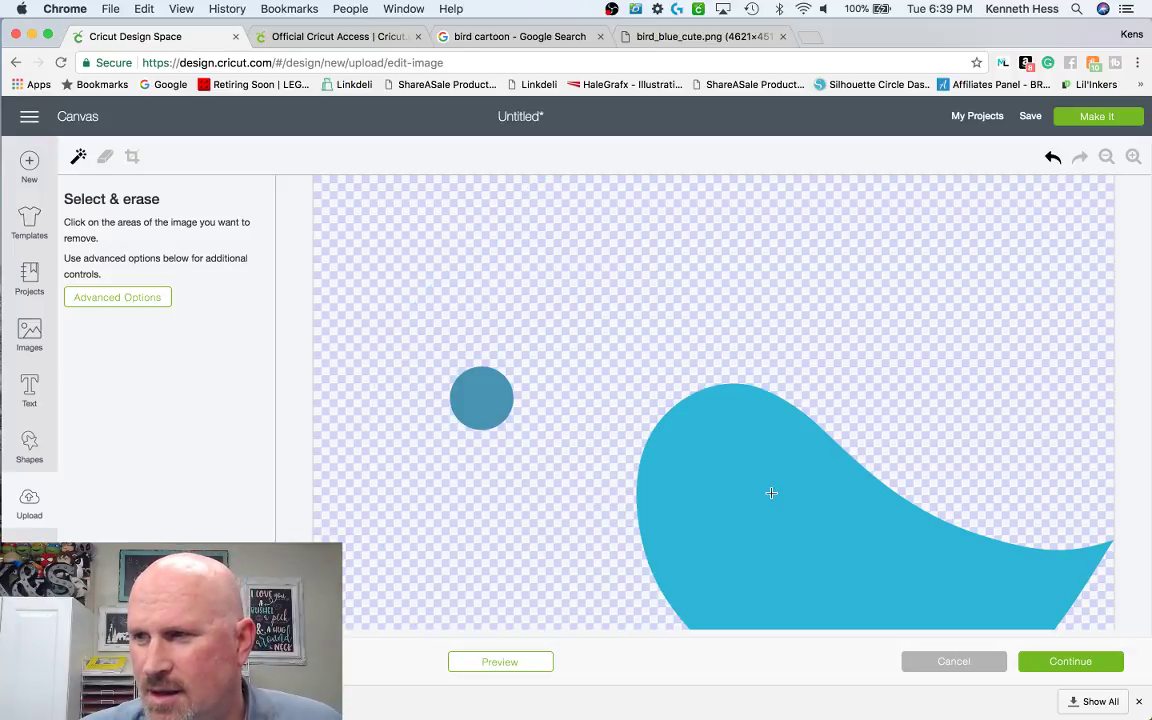
# - Erase the wing and the orange legs from the bird image, keeping only the eye circle
pyautogui.click(771, 493)
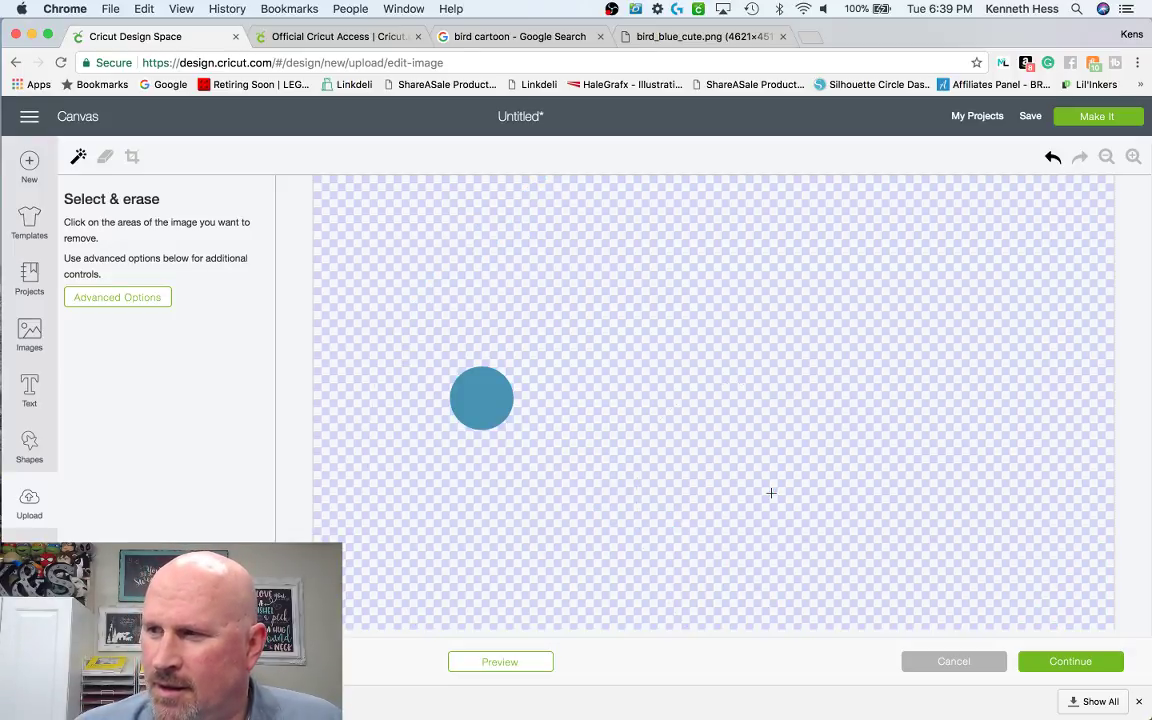
pyautogui.scroll(-5, 771, 490)
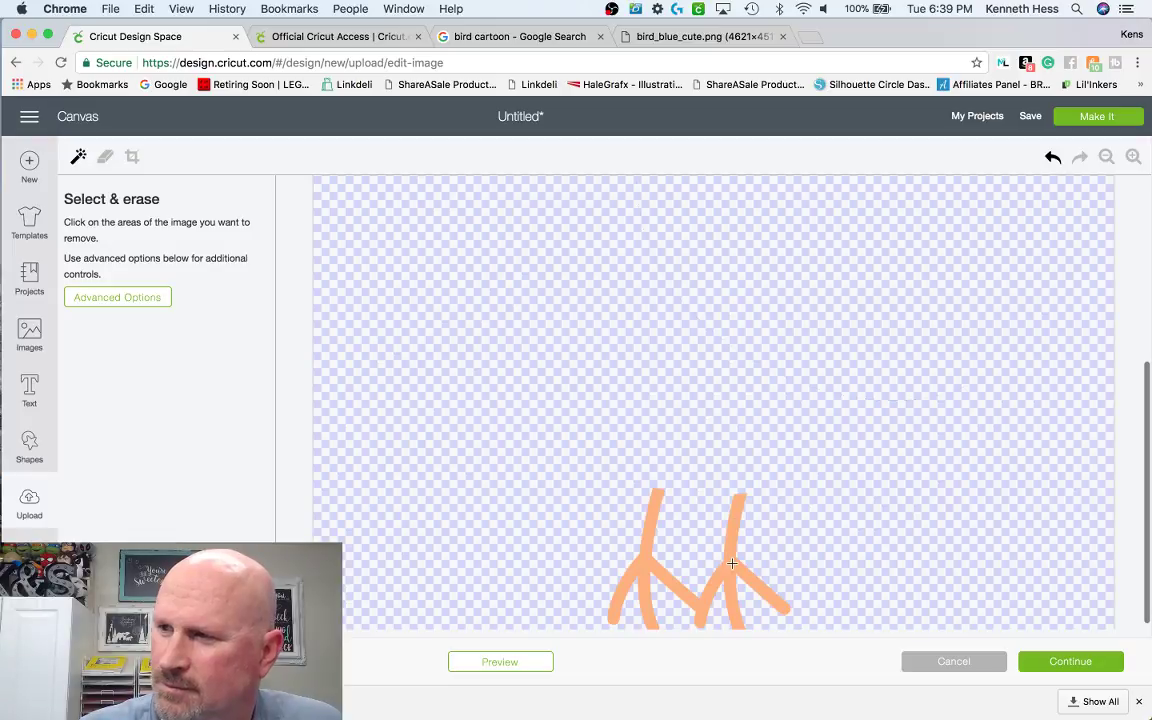
pyautogui.click(628, 571)
pyautogui.scroll(5, 646, 567)
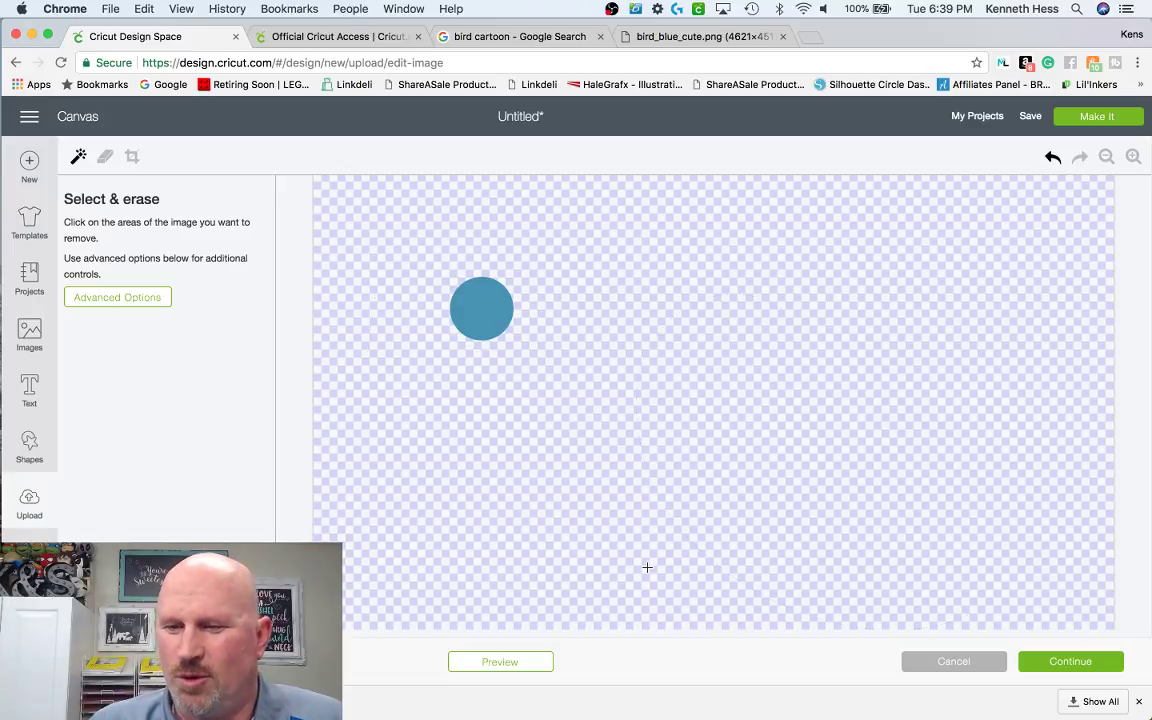
# - Crop the image tightly around the eye to trim away the stray remnants and save it as a cut image
pyautogui.click(1072, 662)
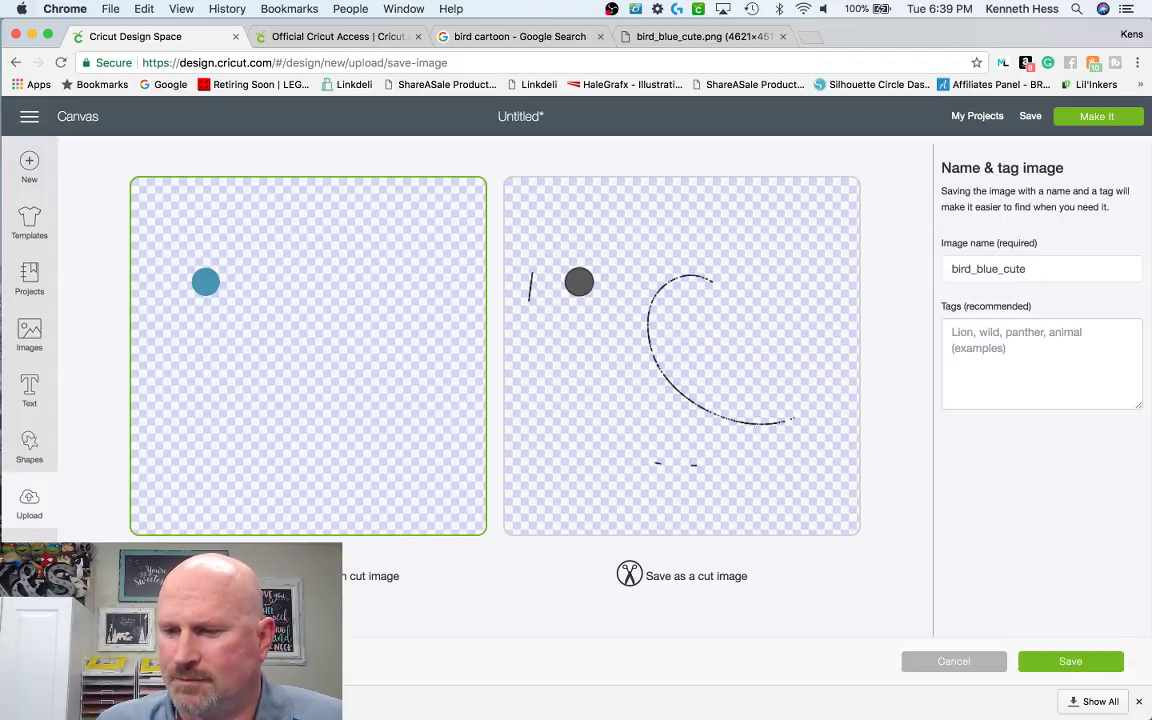
pyautogui.press('super+bracketleft')
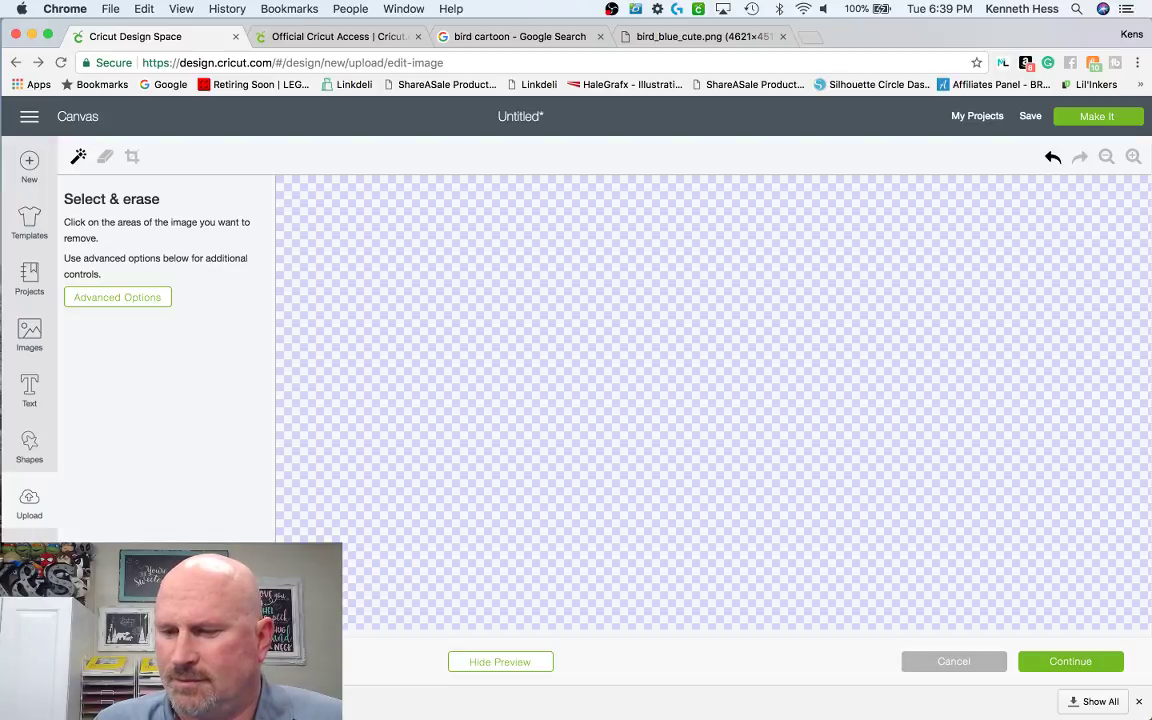
pyautogui.click(1106, 157)
pyautogui.click(1106, 157)
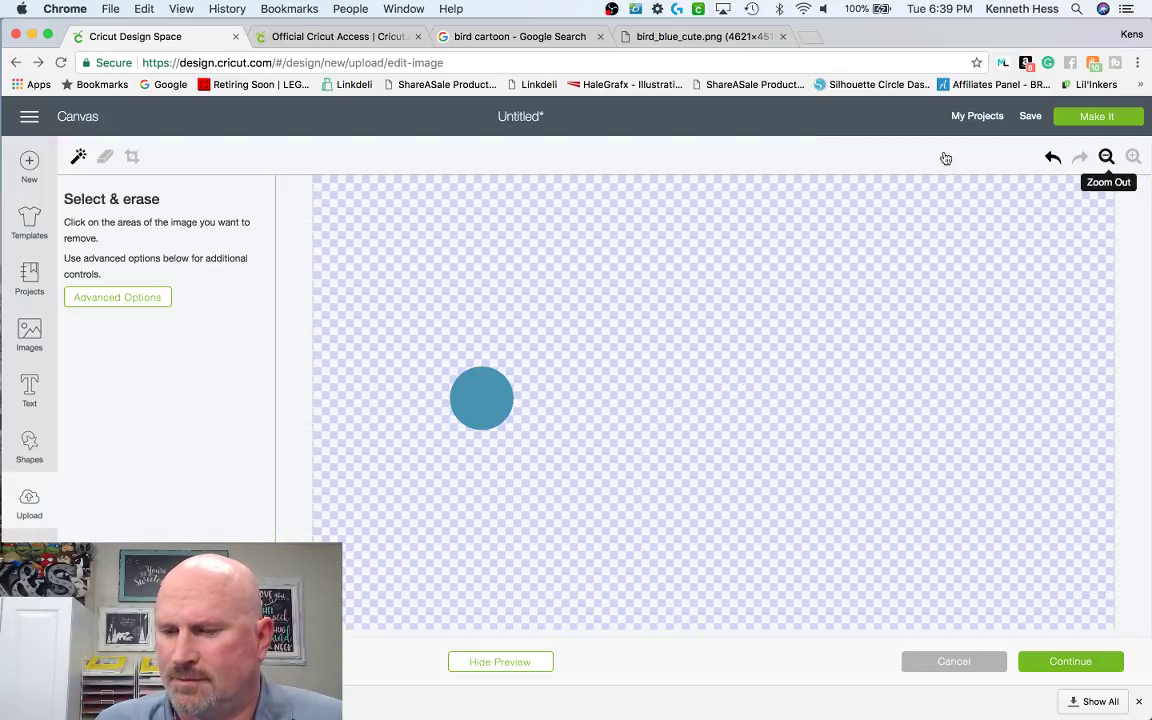
pyautogui.click(132, 157)
pyautogui.moveTo(450, 356); pyautogui.dragTo(527, 451)
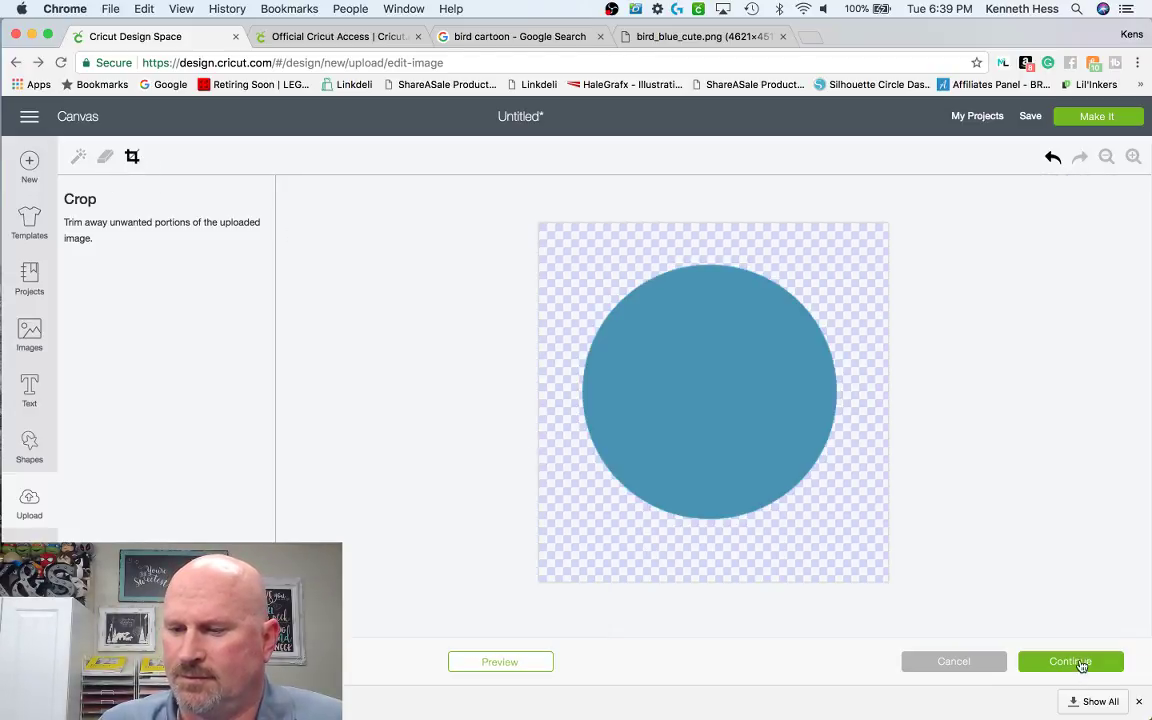
pyautogui.click(1081, 662)
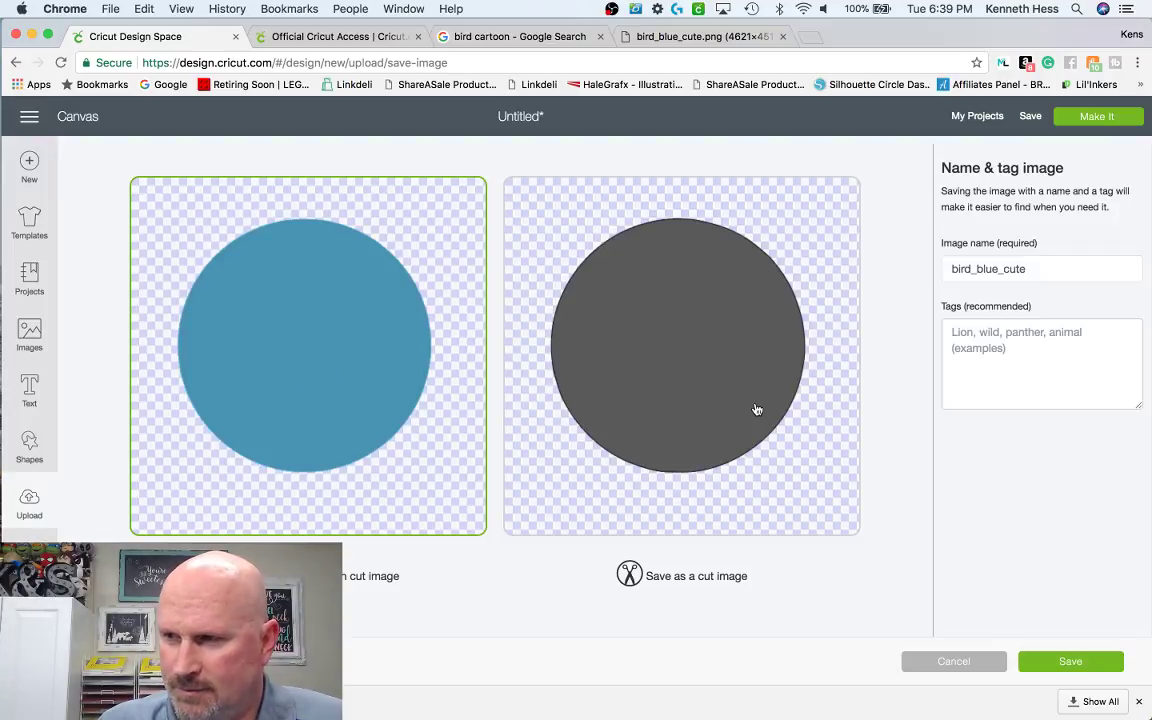
pyautogui.click(757, 410)
pyautogui.click(1085, 668)
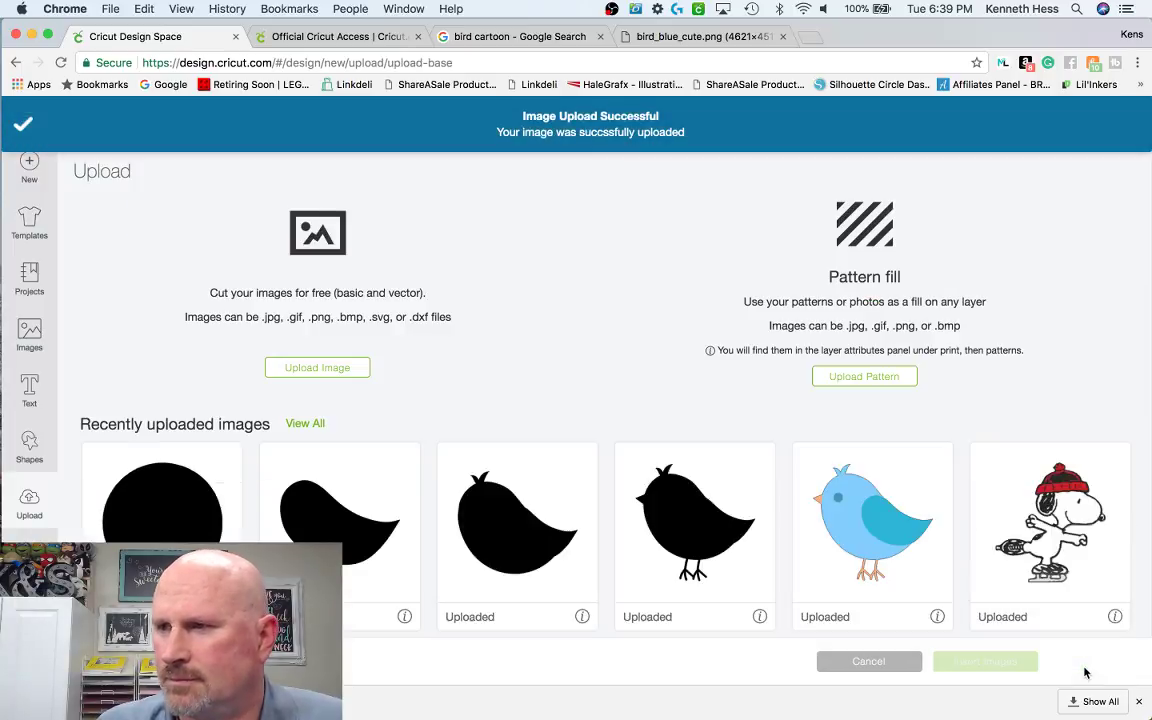
# - Insert the uploaded full-colour blue bird onto the canvas and set its width to 3 inches
pyautogui.click(866, 502)
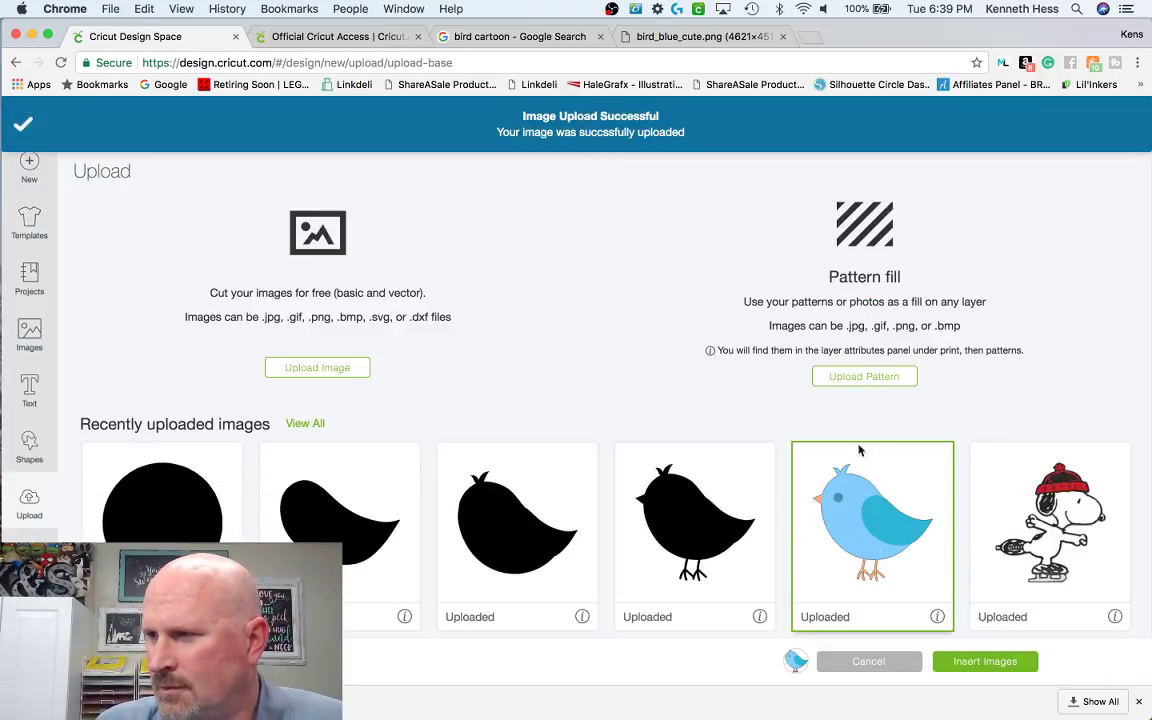
pyautogui.click(1017, 662)
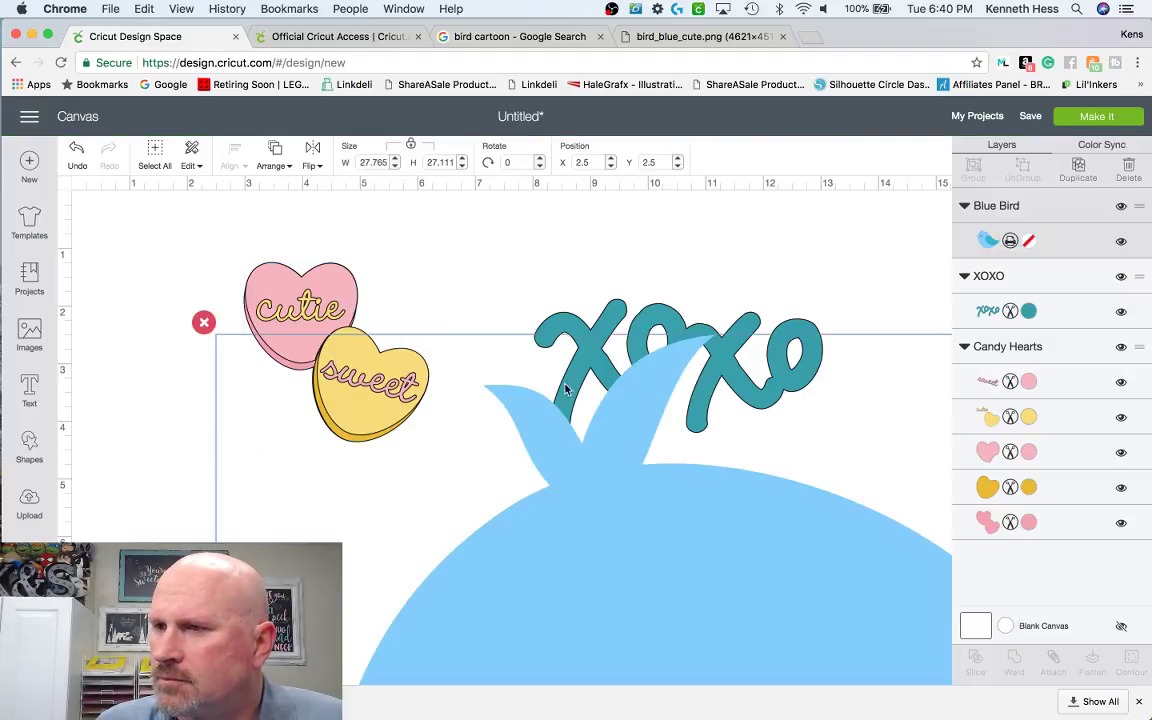
pyautogui.click(361, 161)
pyautogui.write('3')
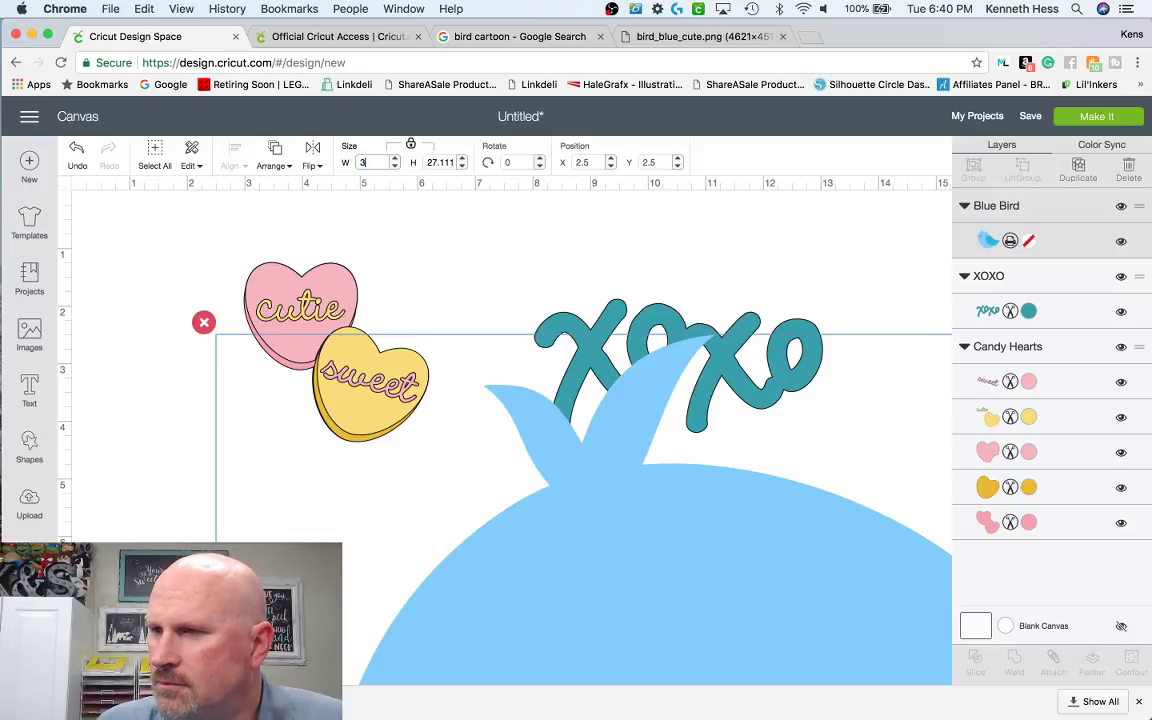
# - Delete the Candy Hearts and XOXO designs from the canvas
pyautogui.click(323, 286)
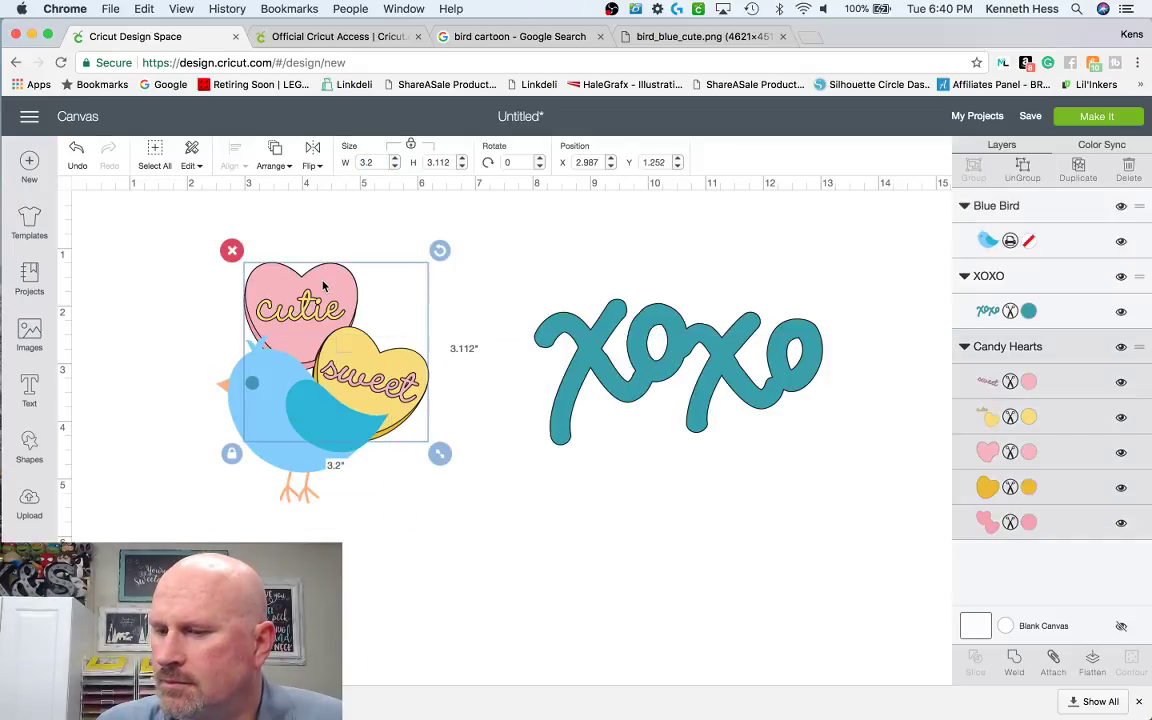
pyautogui.press('Delete')
pyautogui.click(600, 326)
pyautogui.press('Delete')
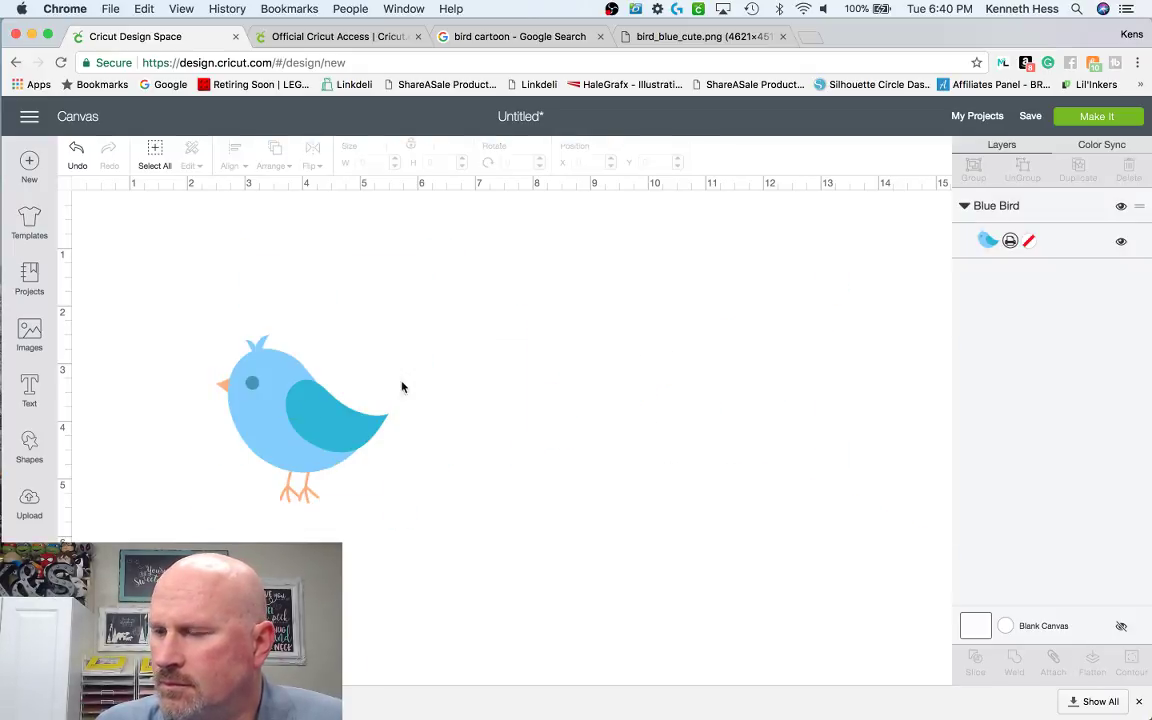
# - Enlarge the blue bird to about 4.7 inches wide and move it up toward the middle of the canvas
pyautogui.click(319, 401)
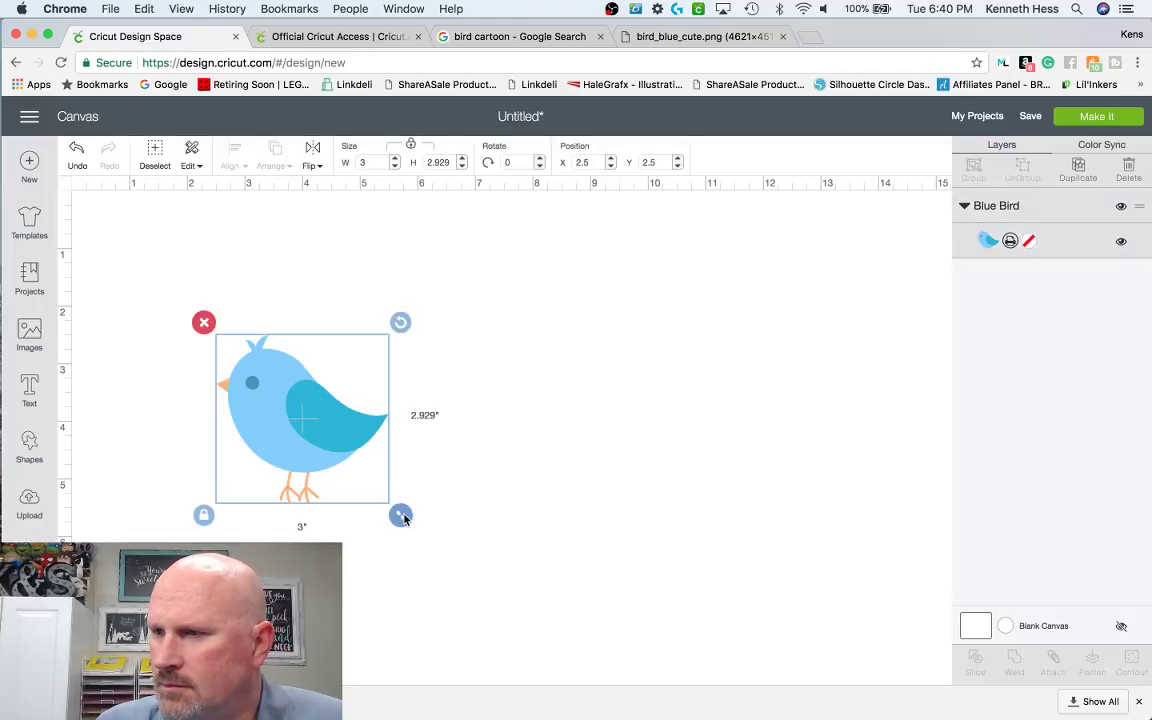
pyautogui.moveTo(400, 515); pyautogui.dragTo(506, 608)
pyautogui.moveTo(301, 429); pyautogui.dragTo(425, 335)
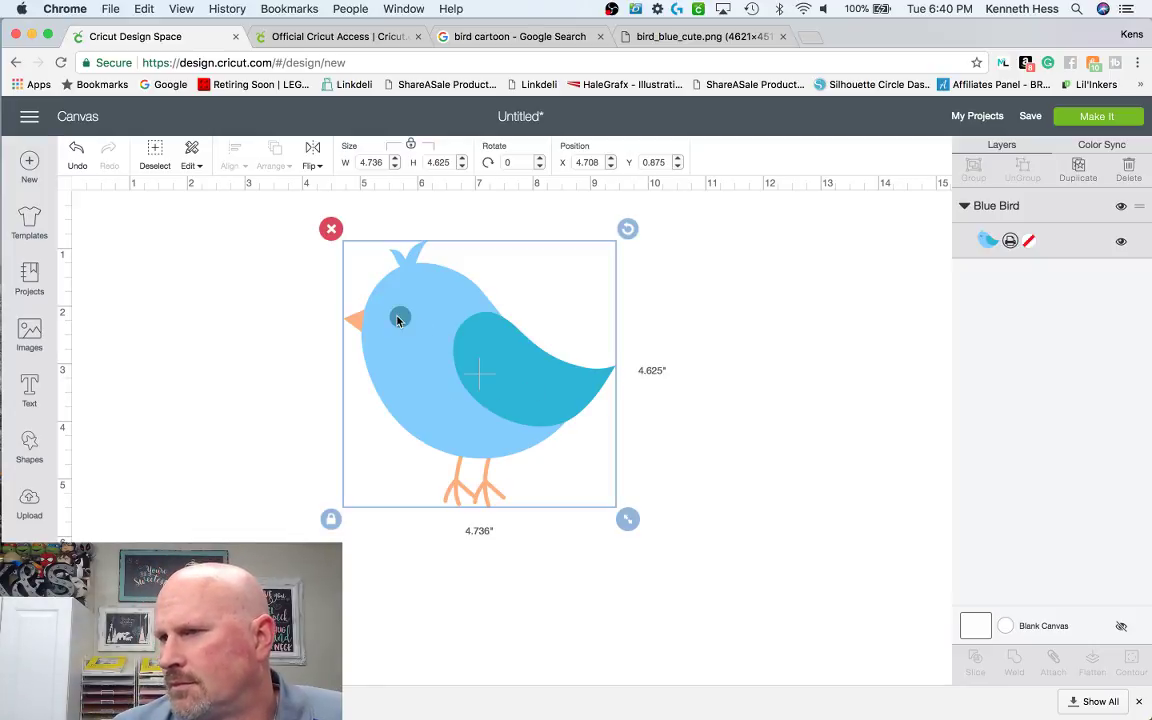
pyautogui.click(690, 329)
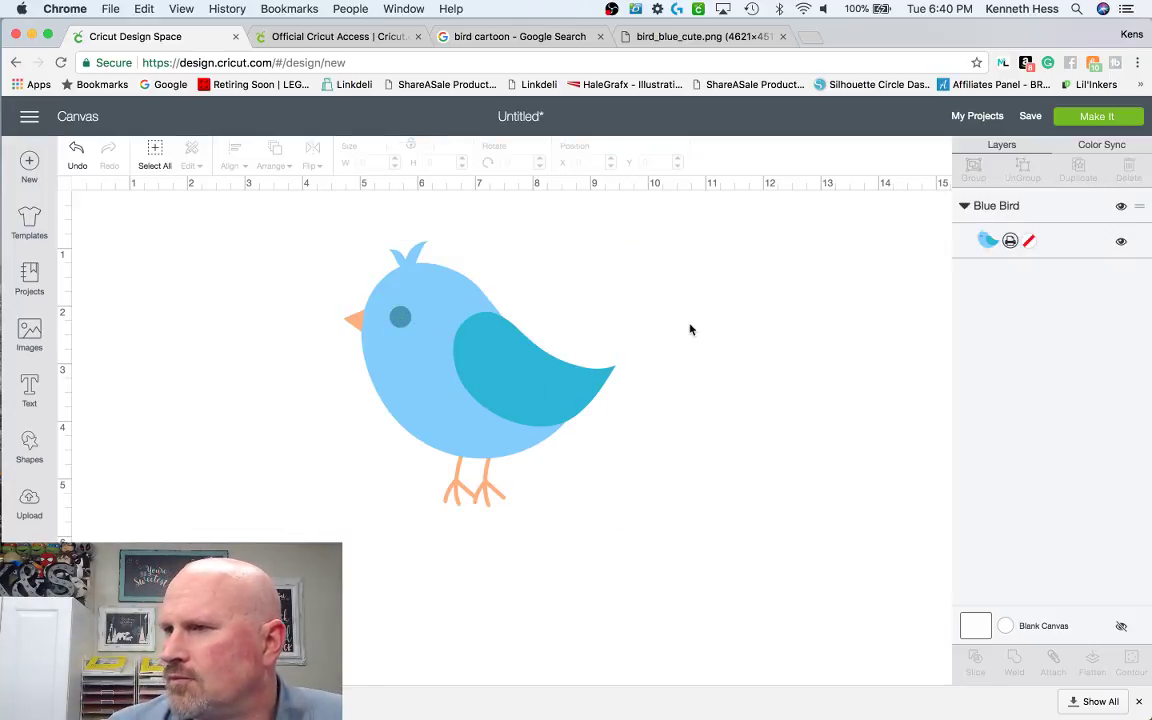
pyautogui.click(1097, 240)
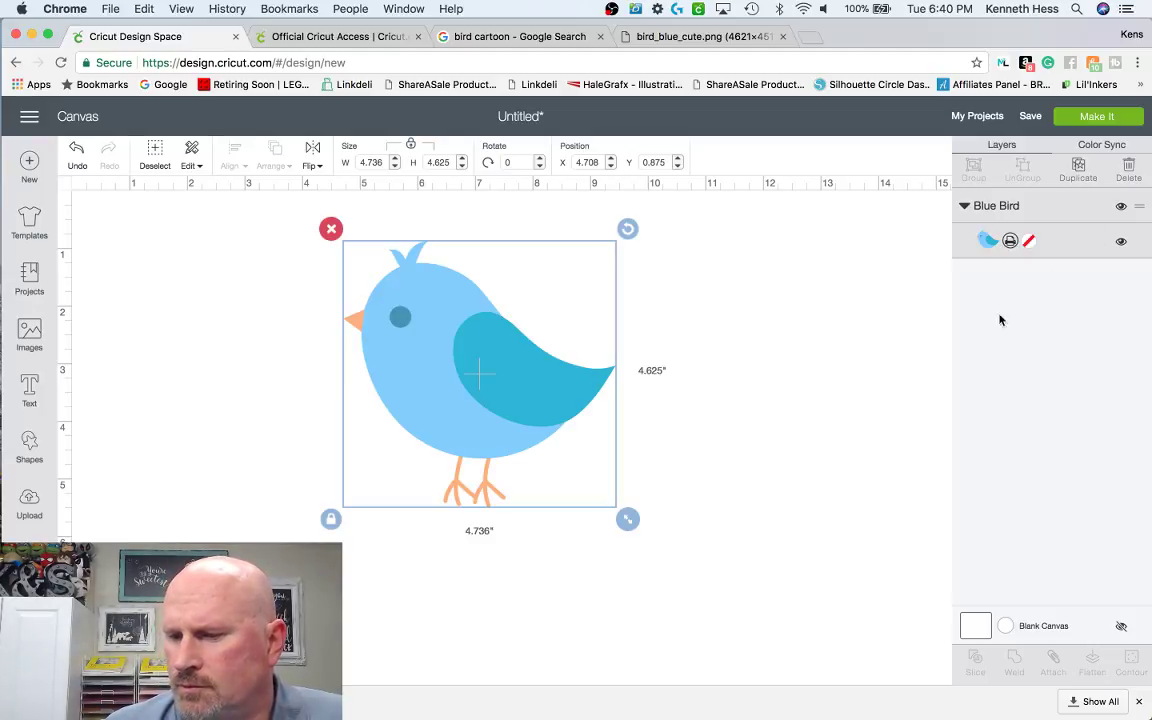
# - Insert the four uploaded black cut images of the full bird, main body, wing and eye onto the canvas
pyautogui.click(29, 503)
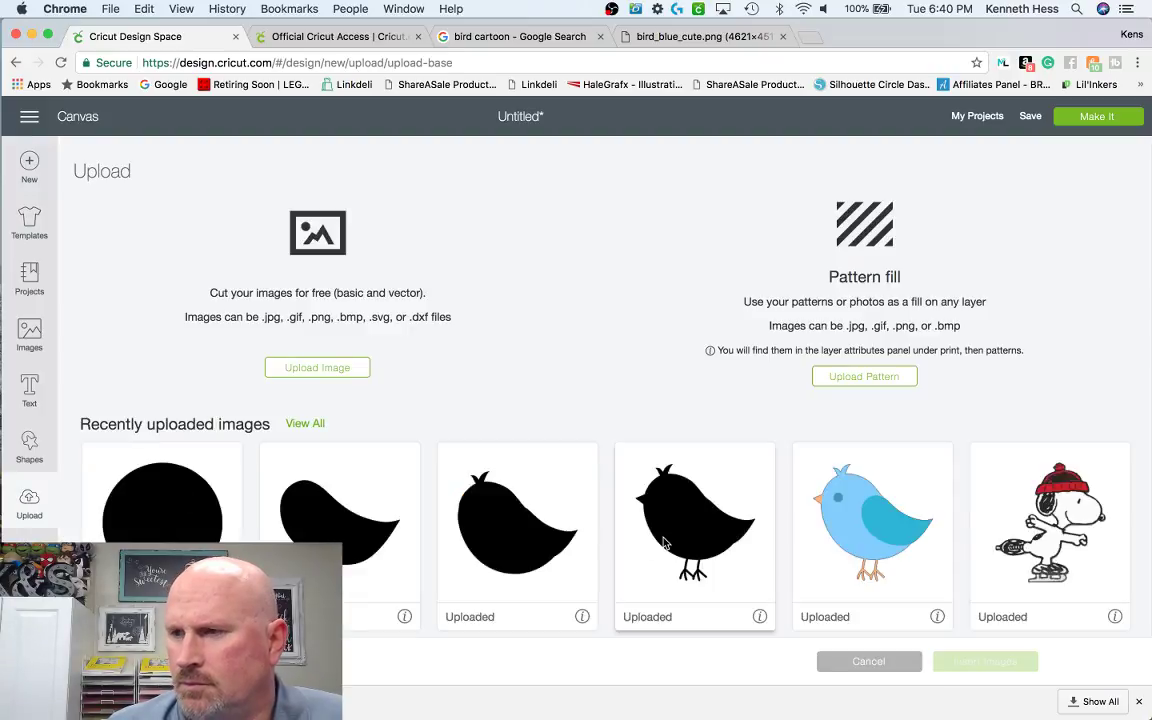
pyautogui.click(717, 549)
pyautogui.click(505, 500)
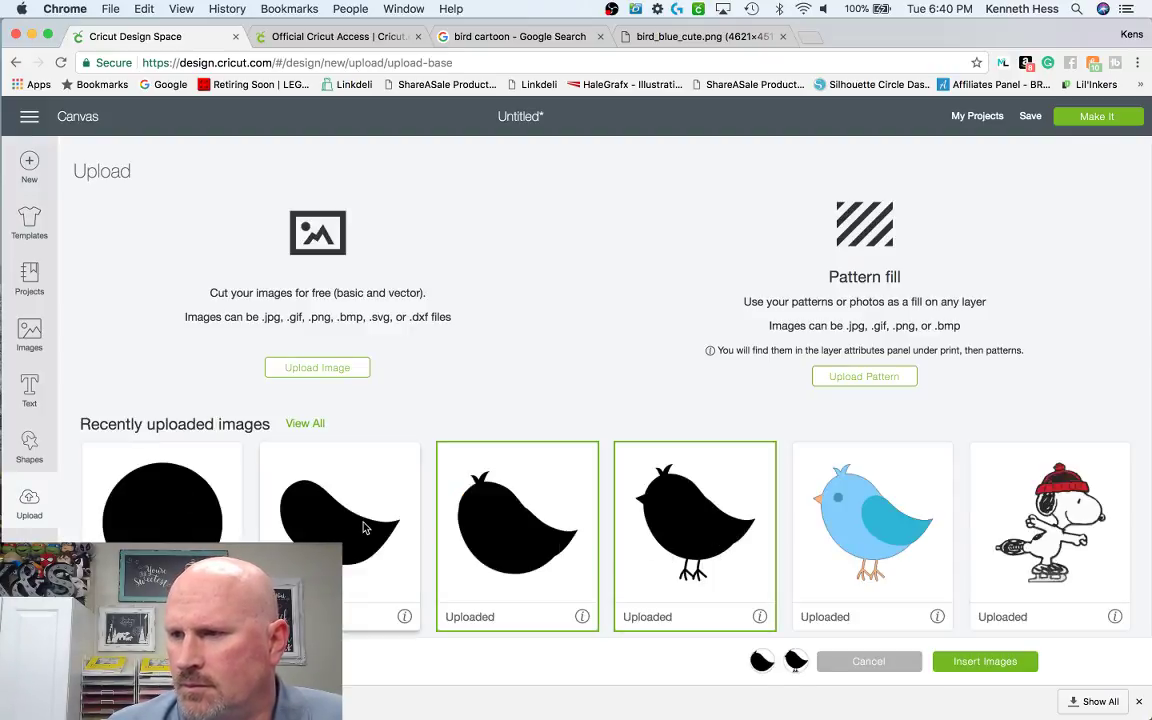
pyautogui.click(327, 470)
pyautogui.click(178, 525)
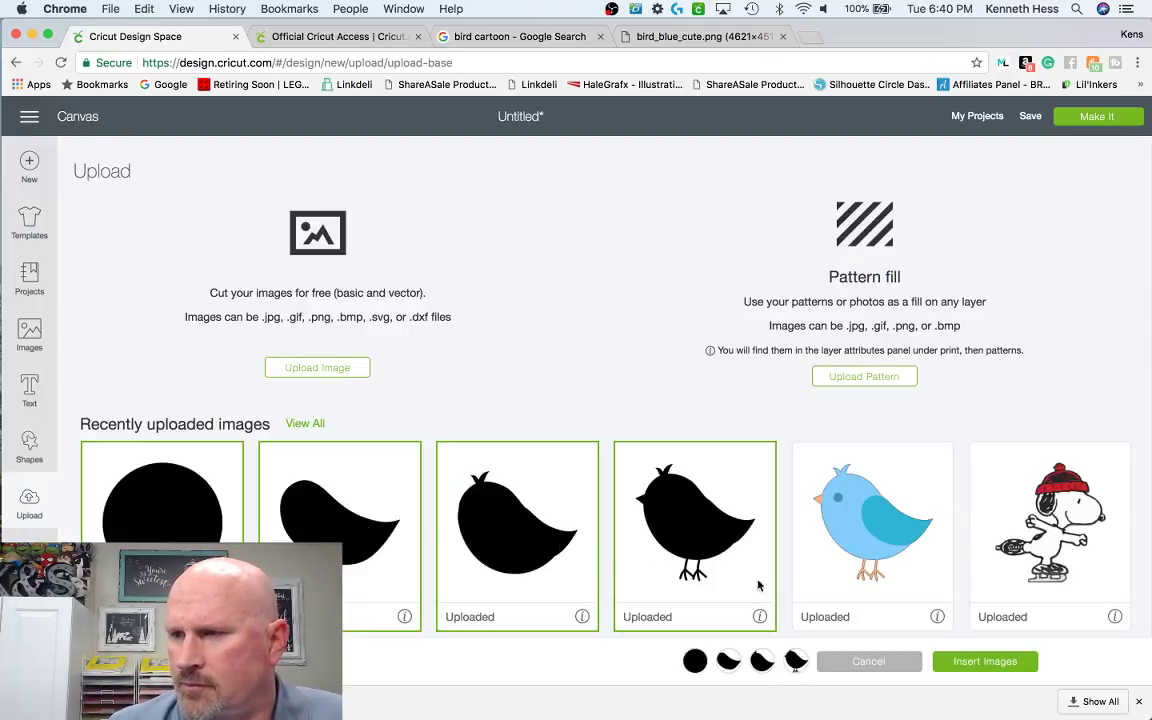
pyautogui.click(985, 661)
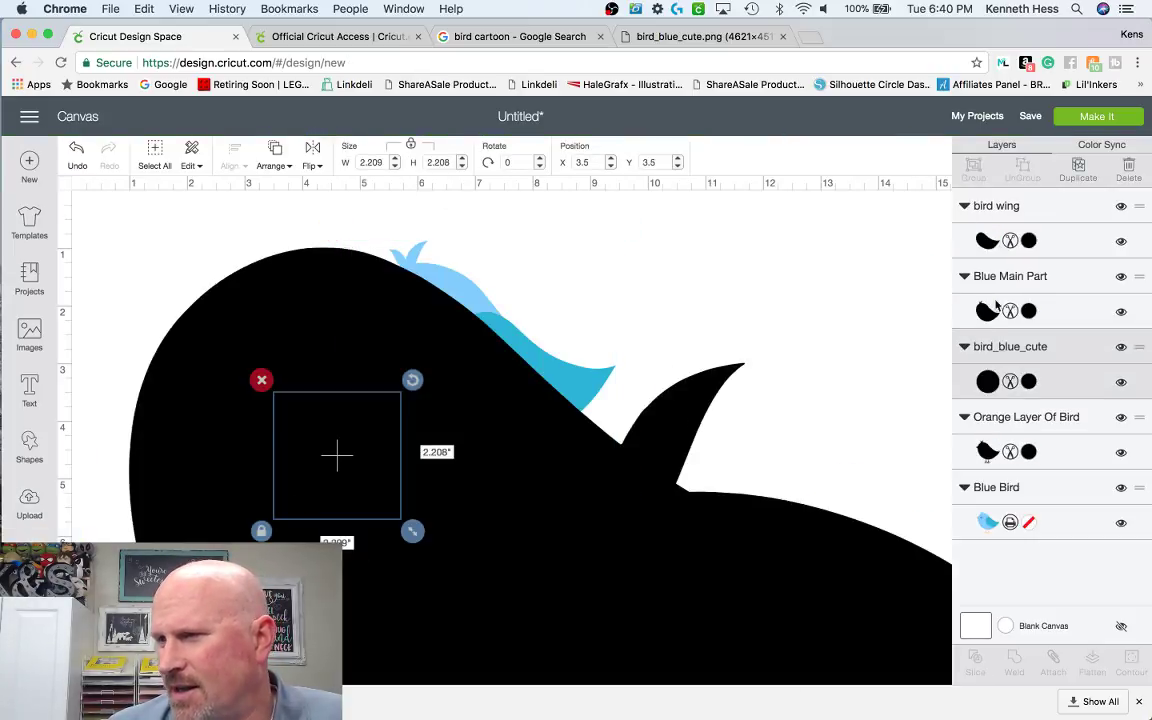
# - Set the bird wing layer's width to 2 inches
pyautogui.click(1062, 243)
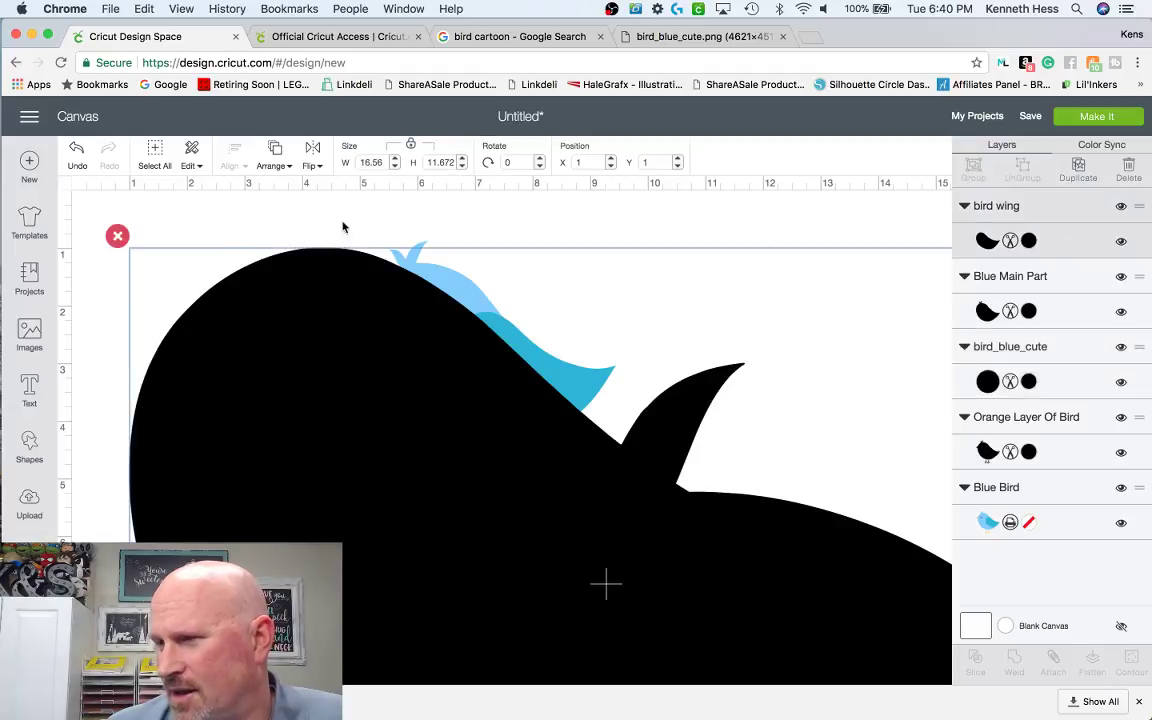
pyautogui.moveTo(384, 163); pyautogui.dragTo(345, 167)
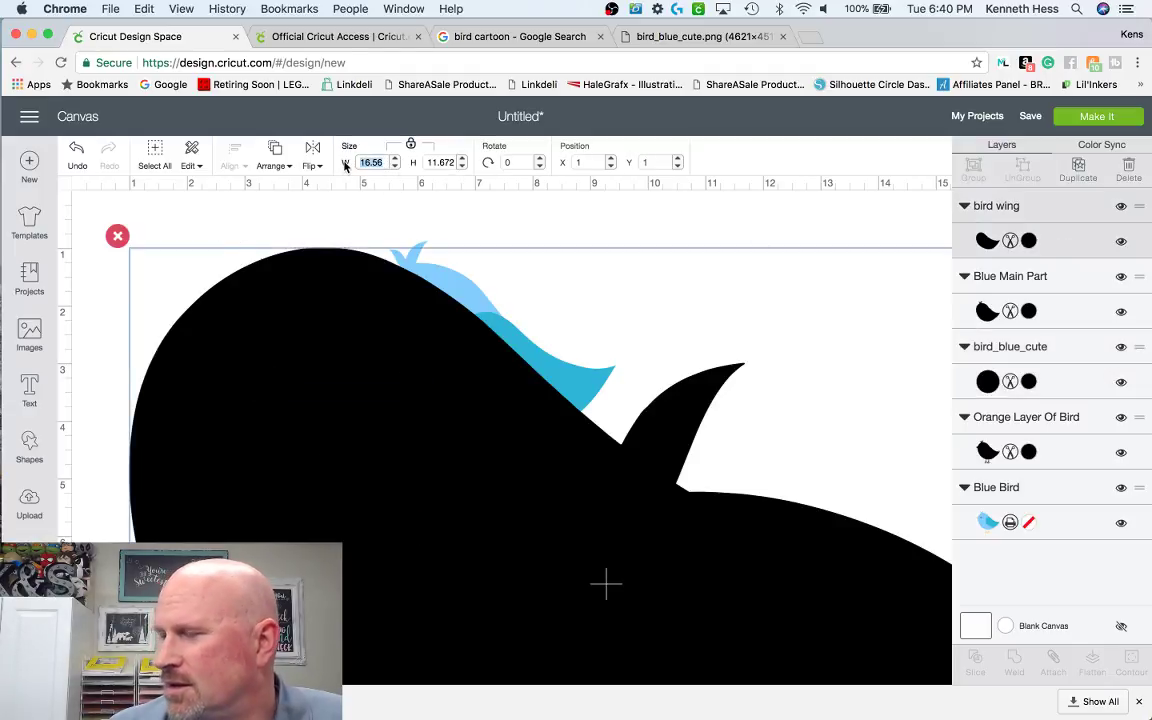
pyautogui.write('2')
pyautogui.press('Return')
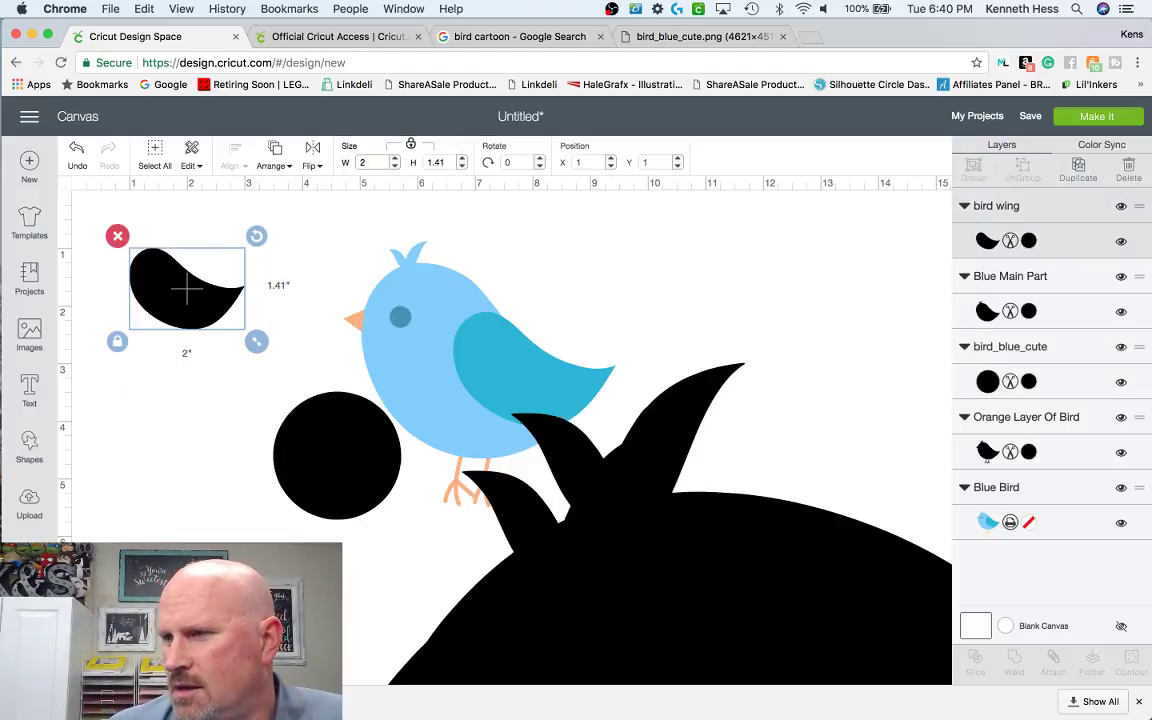
# - Set the Blue Main Part layer's width to 2 inches and place it above and to the right of the coloured bird's wing
pyautogui.click(350, 425)
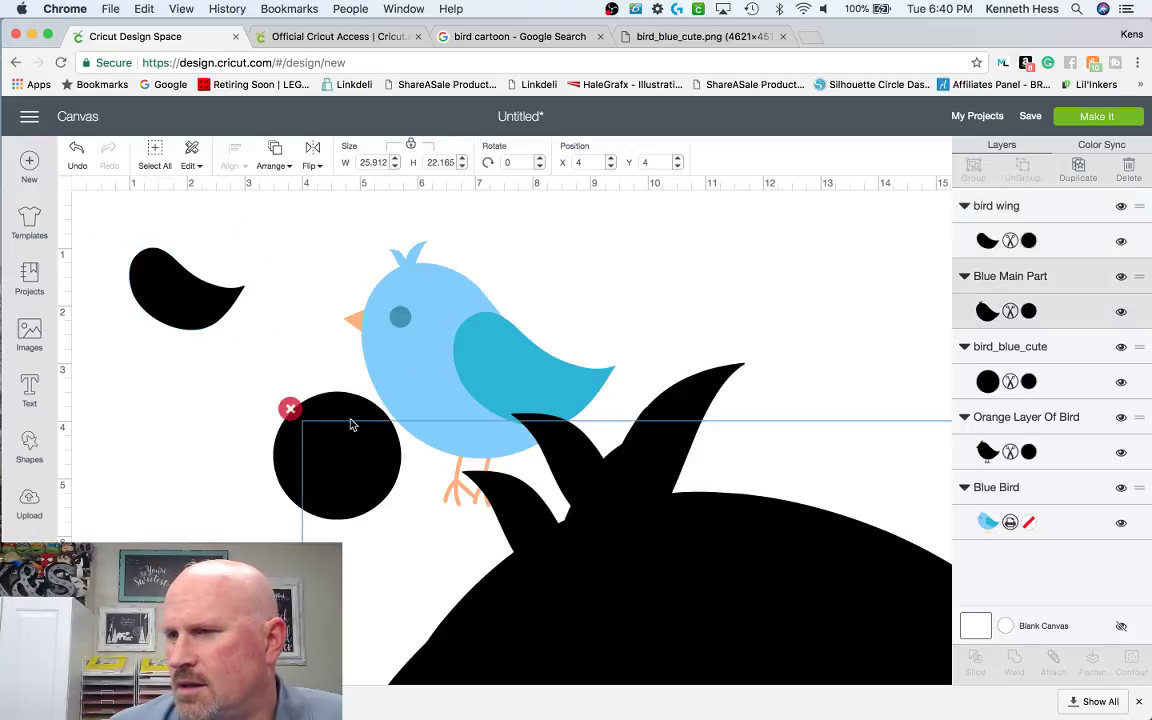
pyautogui.click(359, 162)
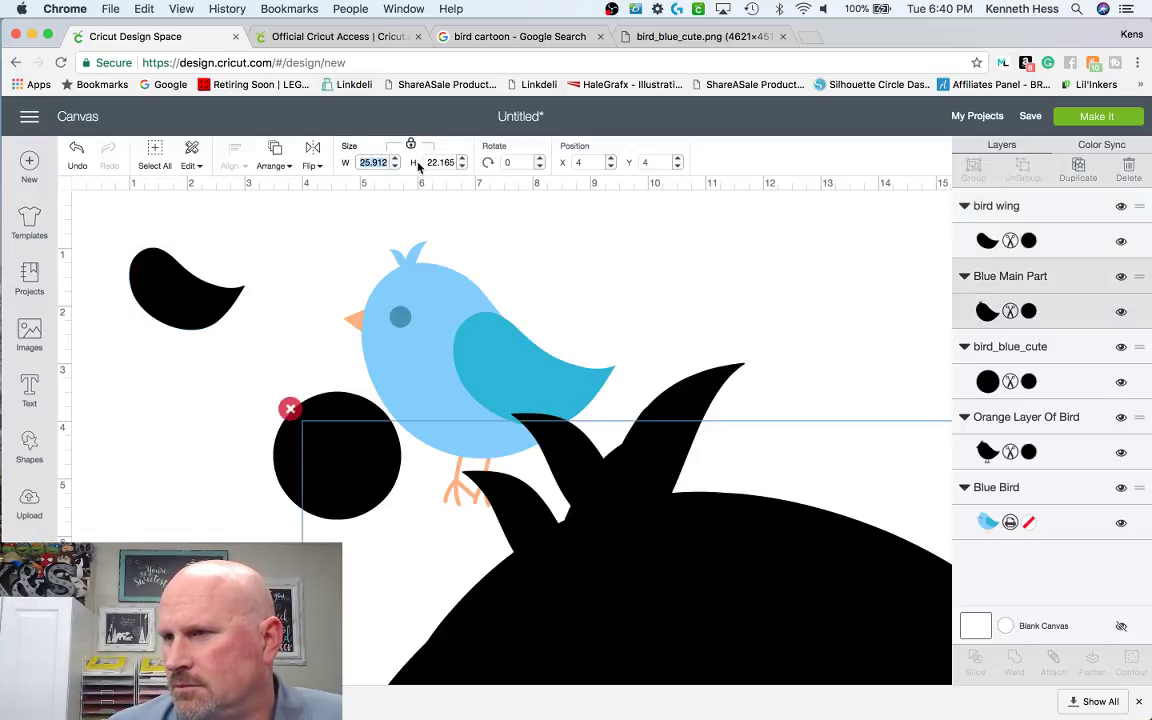
pyautogui.write('2')
pyautogui.press('Return')
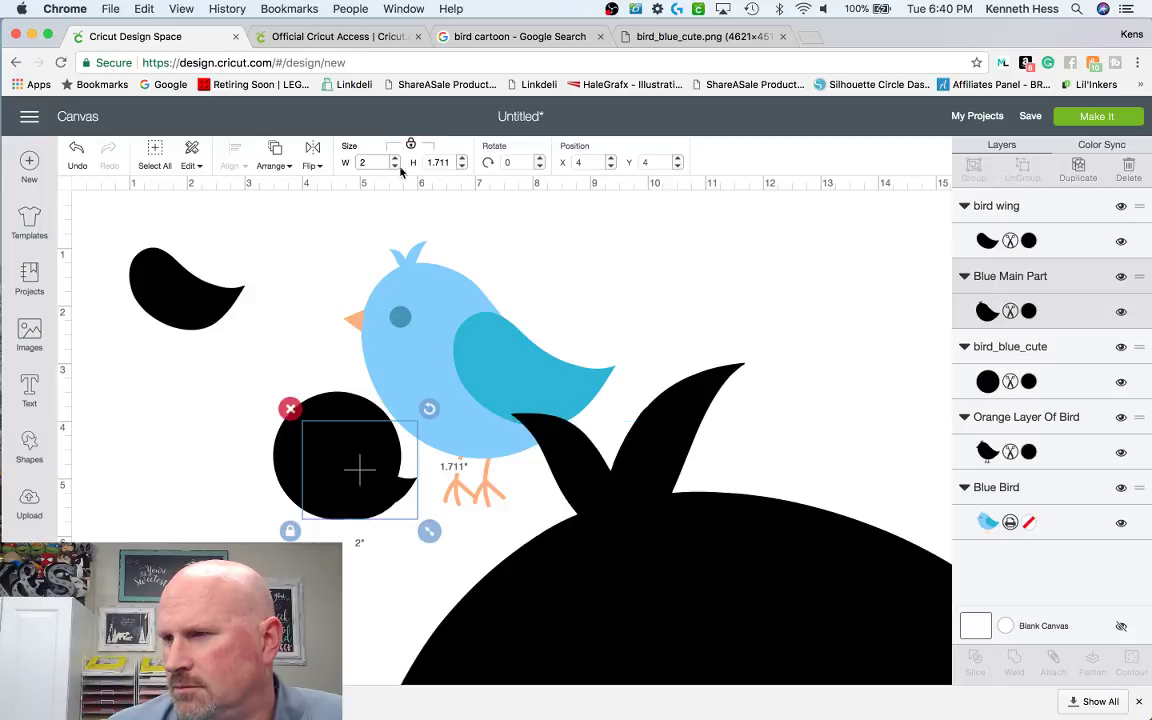
pyautogui.moveTo(390, 490); pyautogui.dragTo(705, 287)
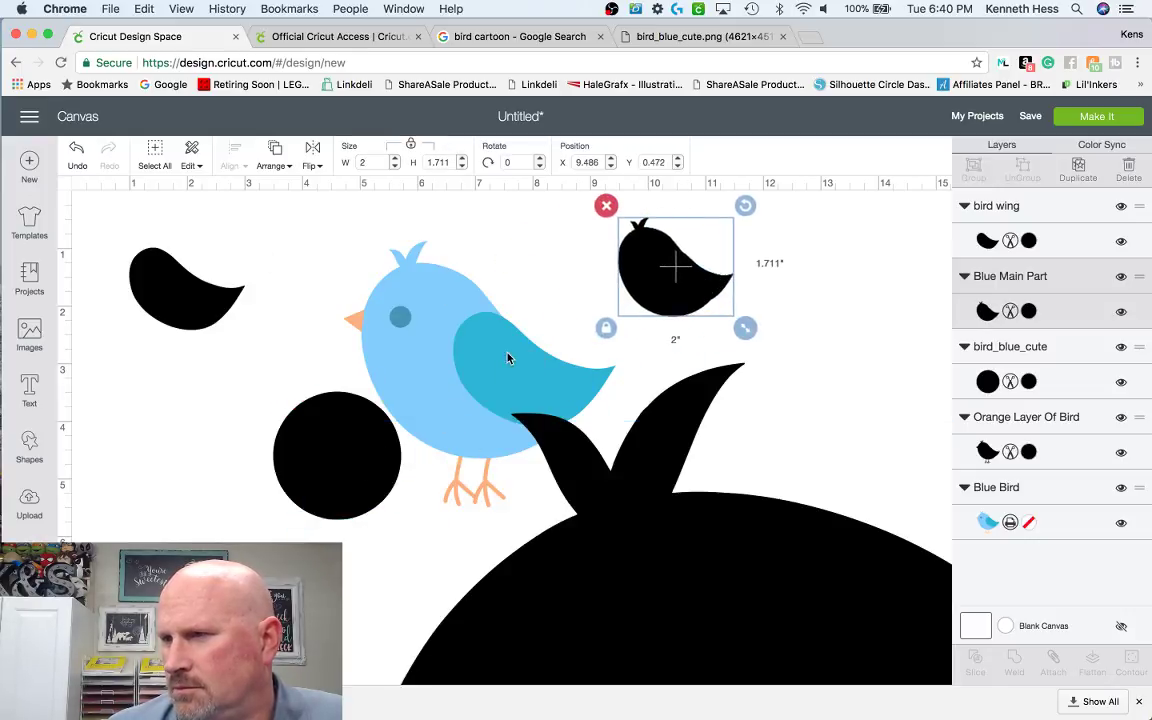
# - Set the eye circle's width to 2 inches
pyautogui.click(339, 458)
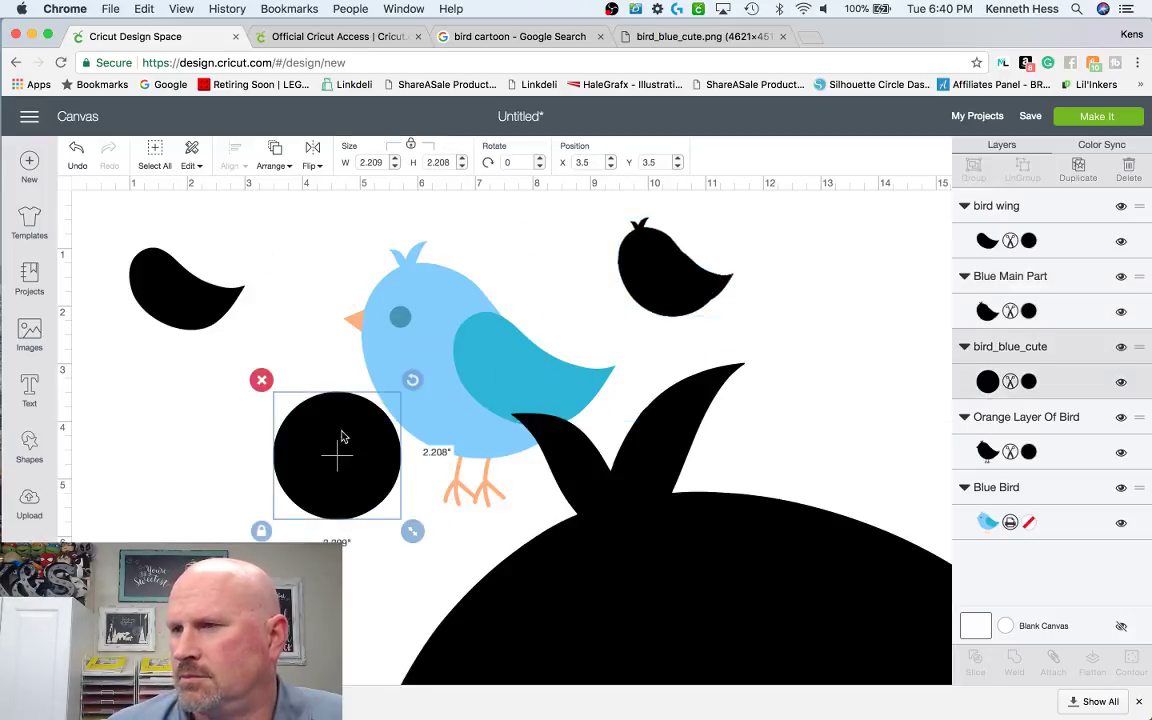
pyautogui.click(385, 162)
pyautogui.write('2')
pyautogui.press('Return')
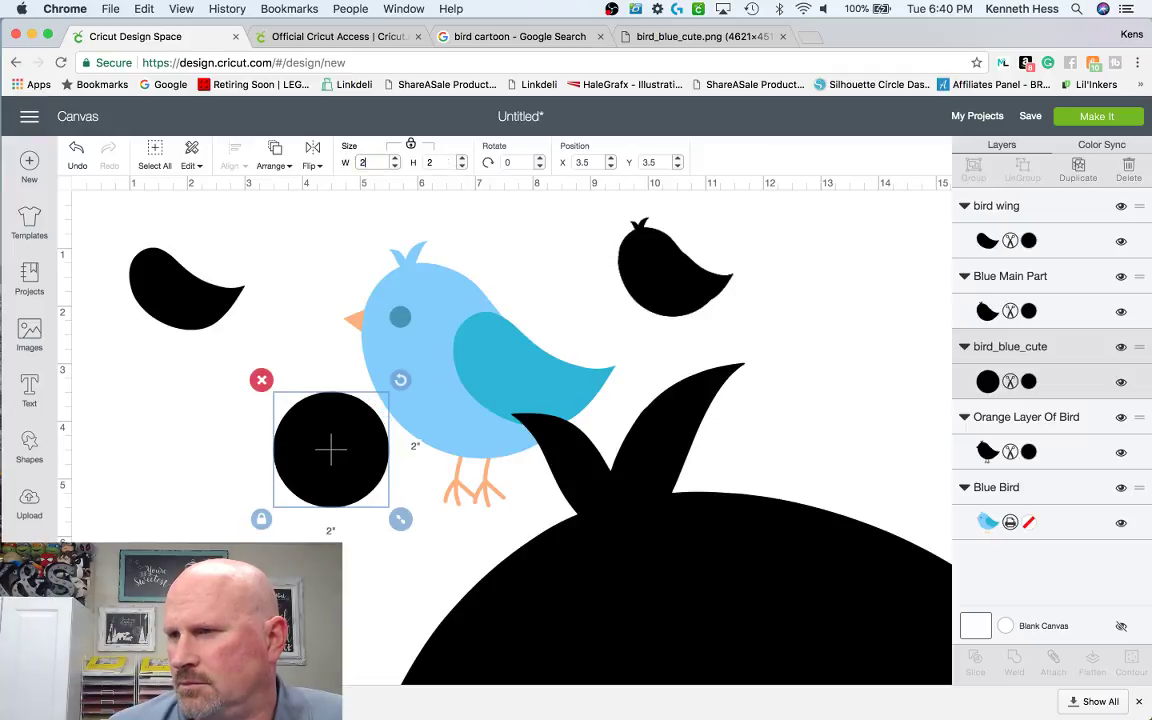
# - Set the Orange Layer Of Bird silhouette's width to 2 inches
pyautogui.click(761, 594)
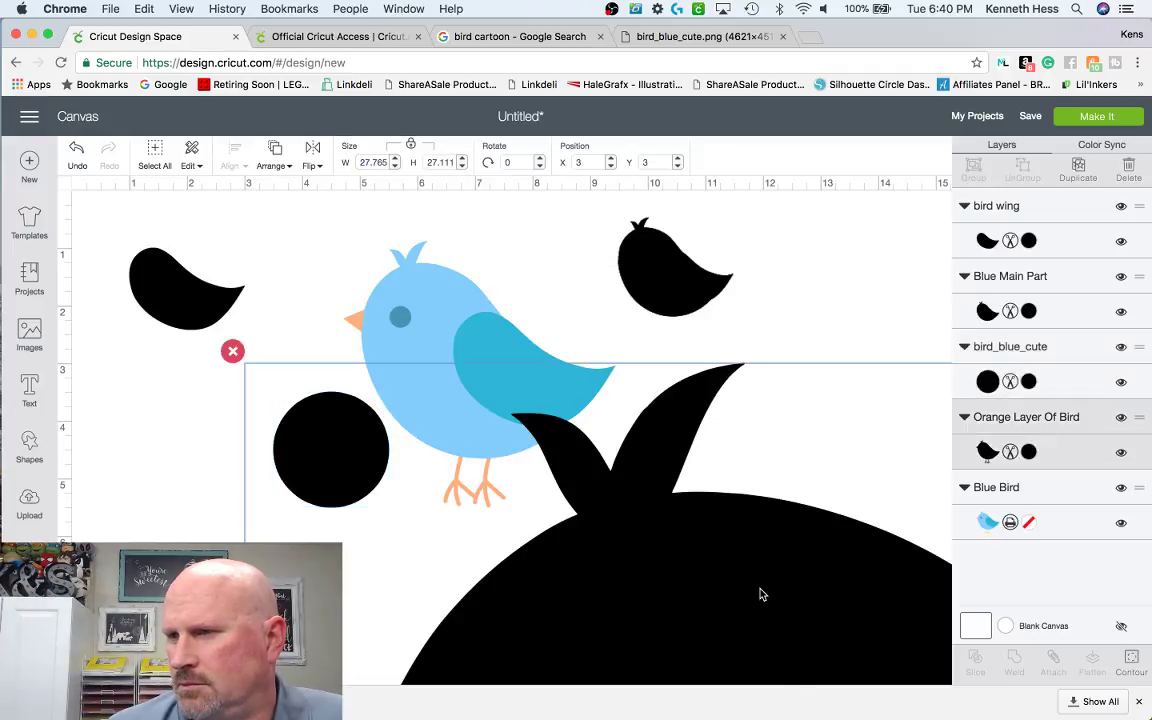
pyautogui.click(375, 162)
pyautogui.write('2')
pyautogui.press('Return')
pyautogui.click(303, 411)
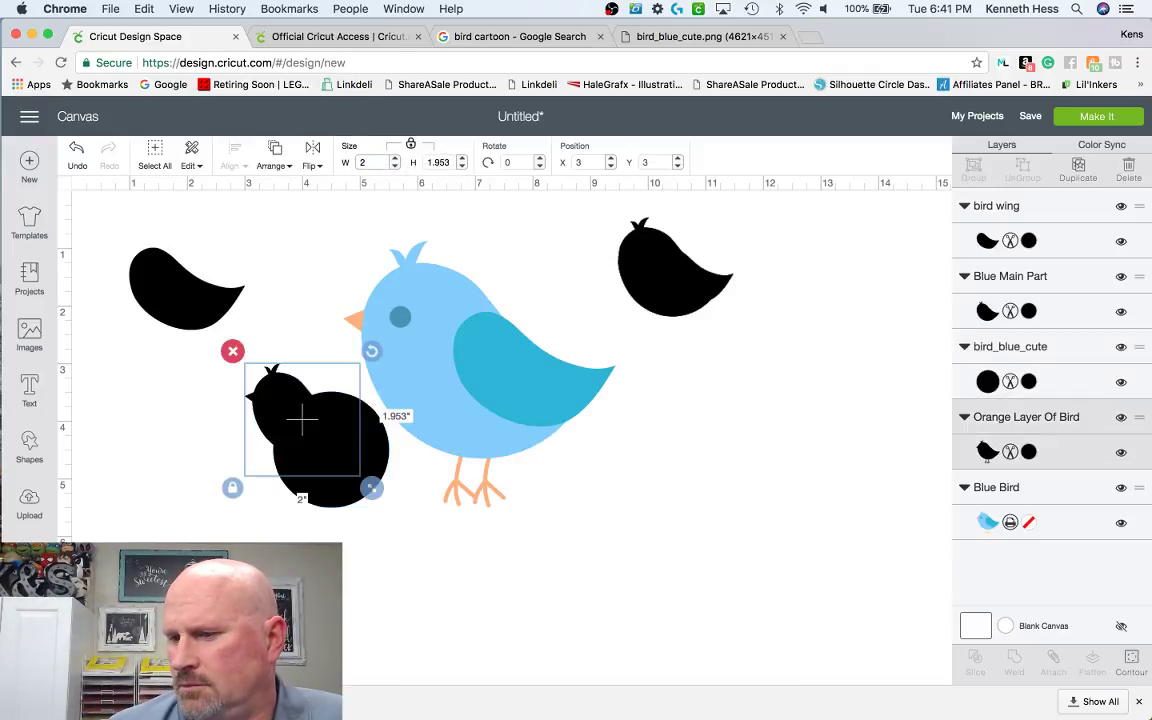
# - Move the eye circle clear of the bird and fit the Orange Layer Of Bird silhouette over the full-colour bird at about 4.74 inches wide
pyautogui.moveTo(303, 416); pyautogui.dragTo(702, 459)
pyautogui.click(283, 415)
pyautogui.moveTo(283, 415); pyautogui.dragTo(413, 305)
pyautogui.moveTo(498, 374); pyautogui.dragTo(663, 597)
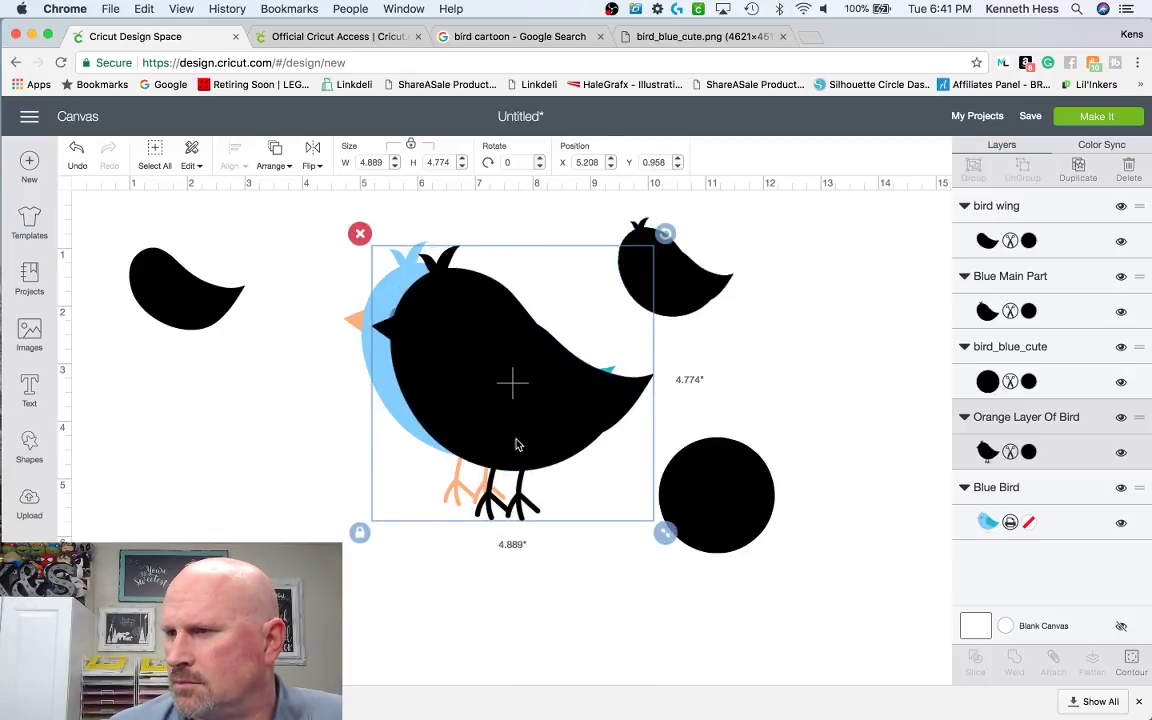
pyautogui.moveTo(517, 442); pyautogui.dragTo(485, 434)
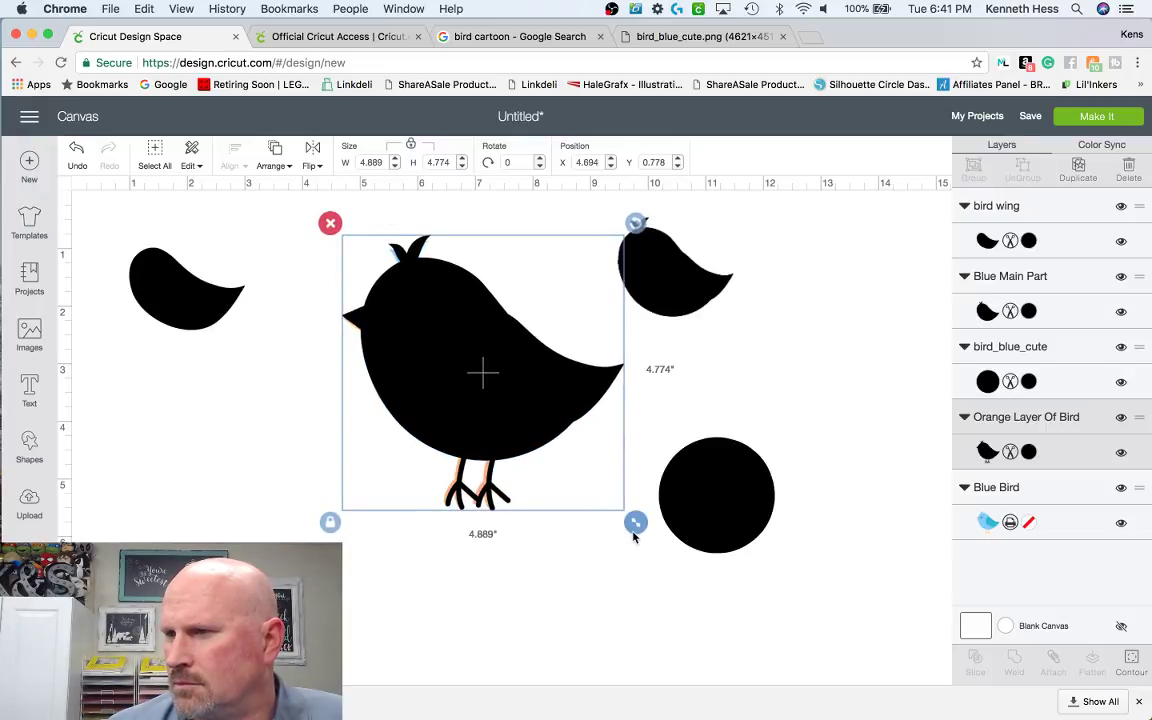
pyautogui.moveTo(635, 522); pyautogui.dragTo(626, 513)
pyautogui.moveTo(499, 441); pyautogui.dragTo(498, 448)
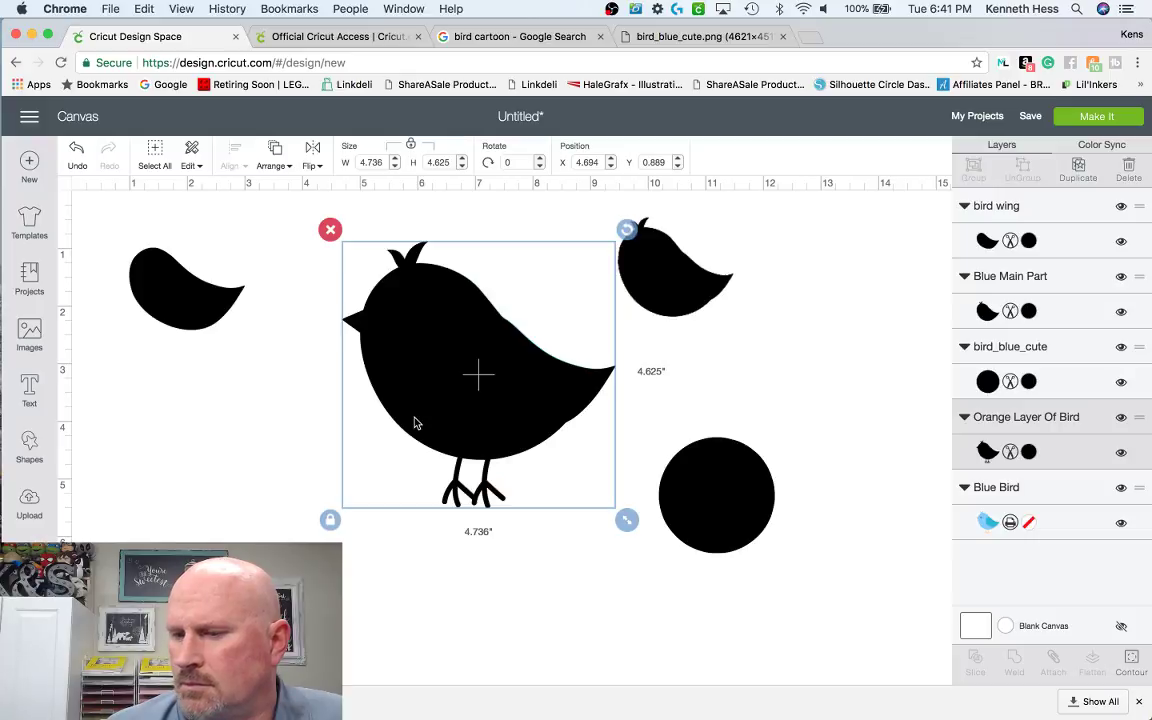
# - Recolour the Orange Layer Of Bird silhouette to Candycorn and hide it once it is realigned over the full-colour bird
pyautogui.moveTo(437, 357); pyautogui.dragTo(389, 395)
pyautogui.click(712, 385)
pyautogui.click(386, 335)
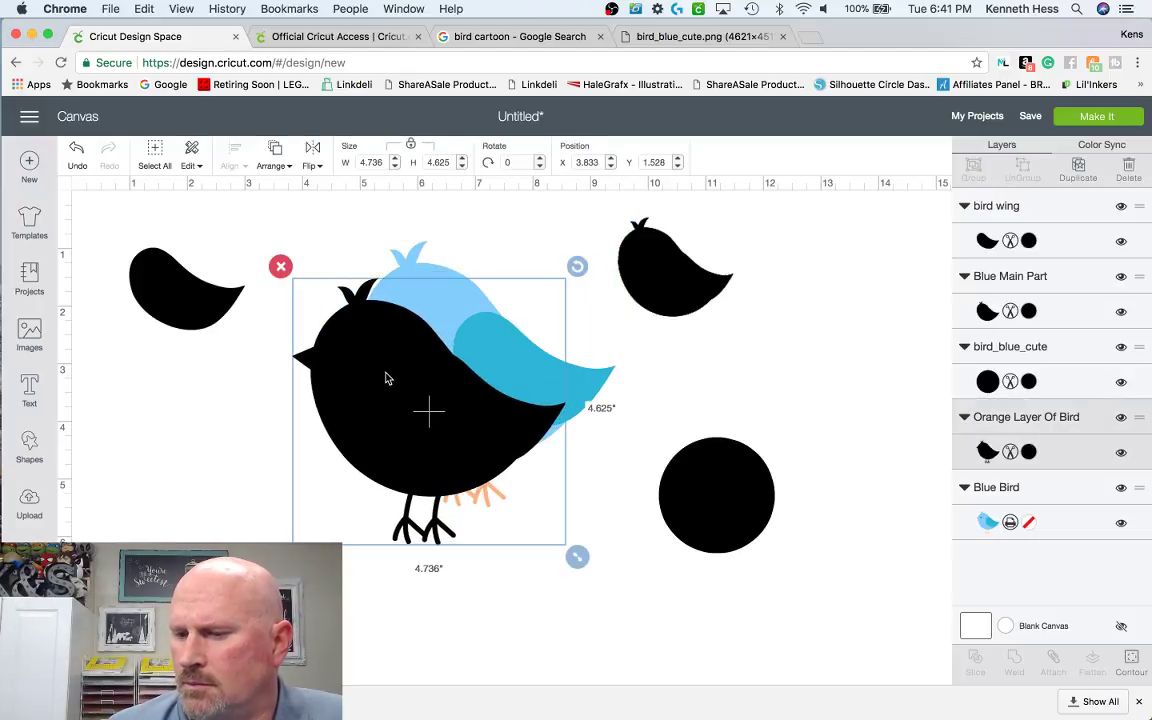
pyautogui.click(1028, 453)
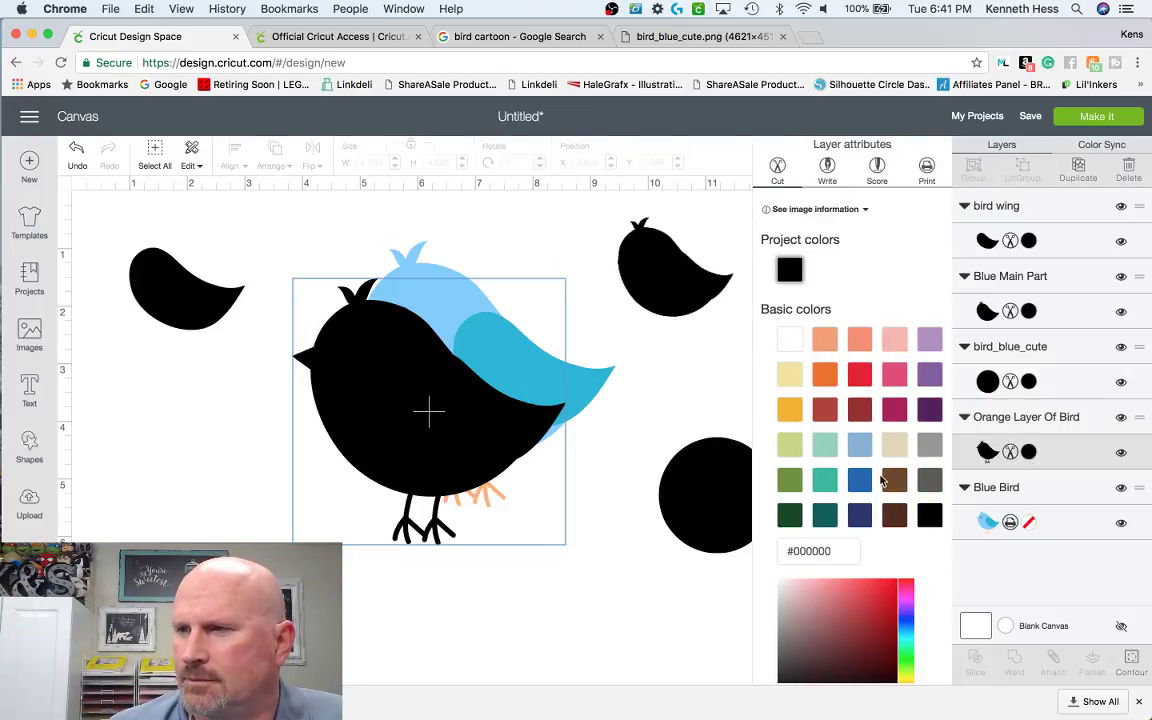
pyautogui.click(894, 374)
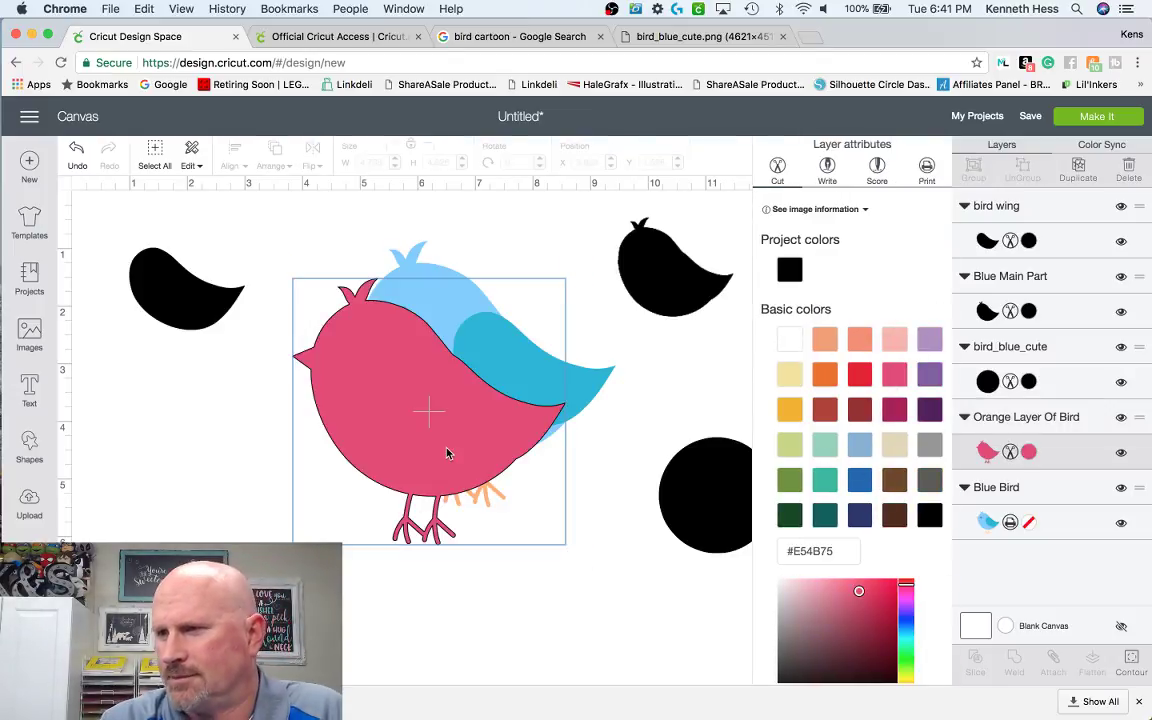
pyautogui.click(789, 409)
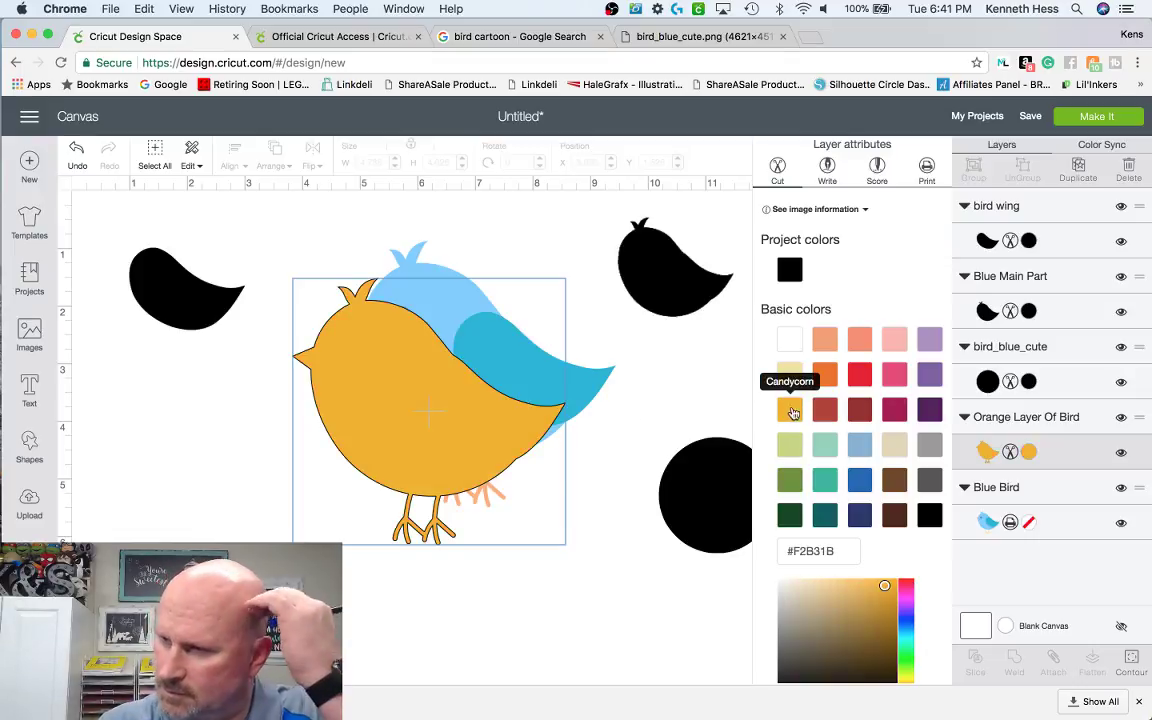
pyautogui.moveTo(432, 437); pyautogui.dragTo(482, 400)
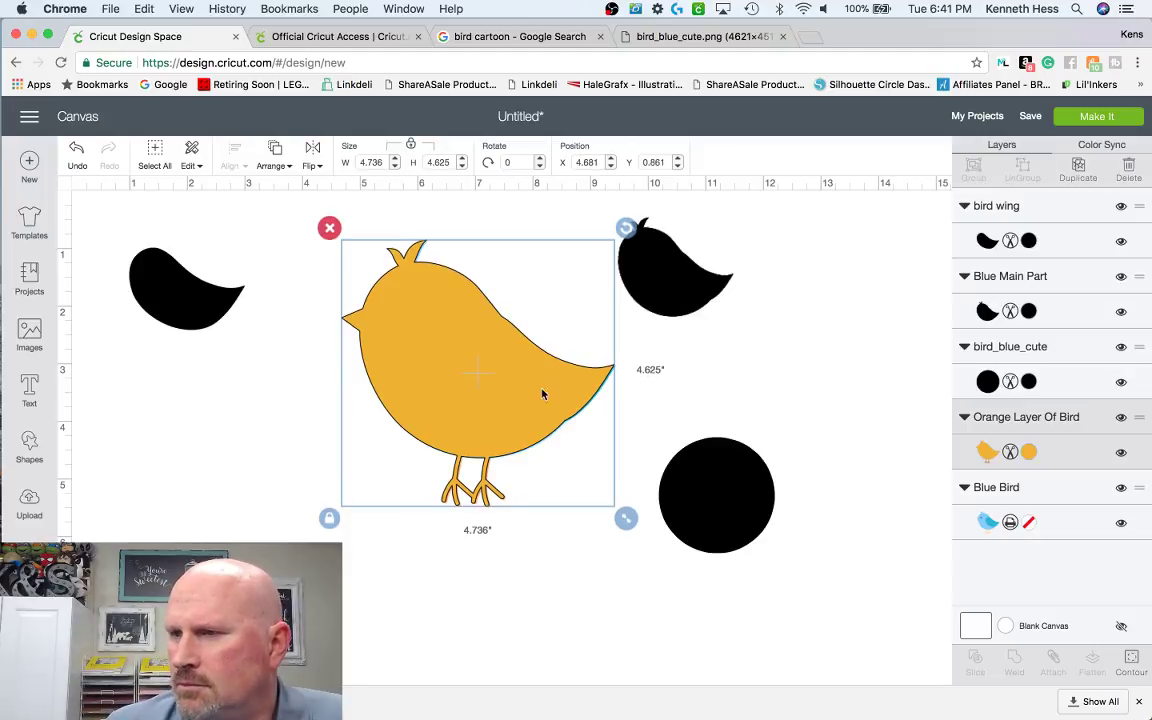
pyautogui.click(1121, 453)
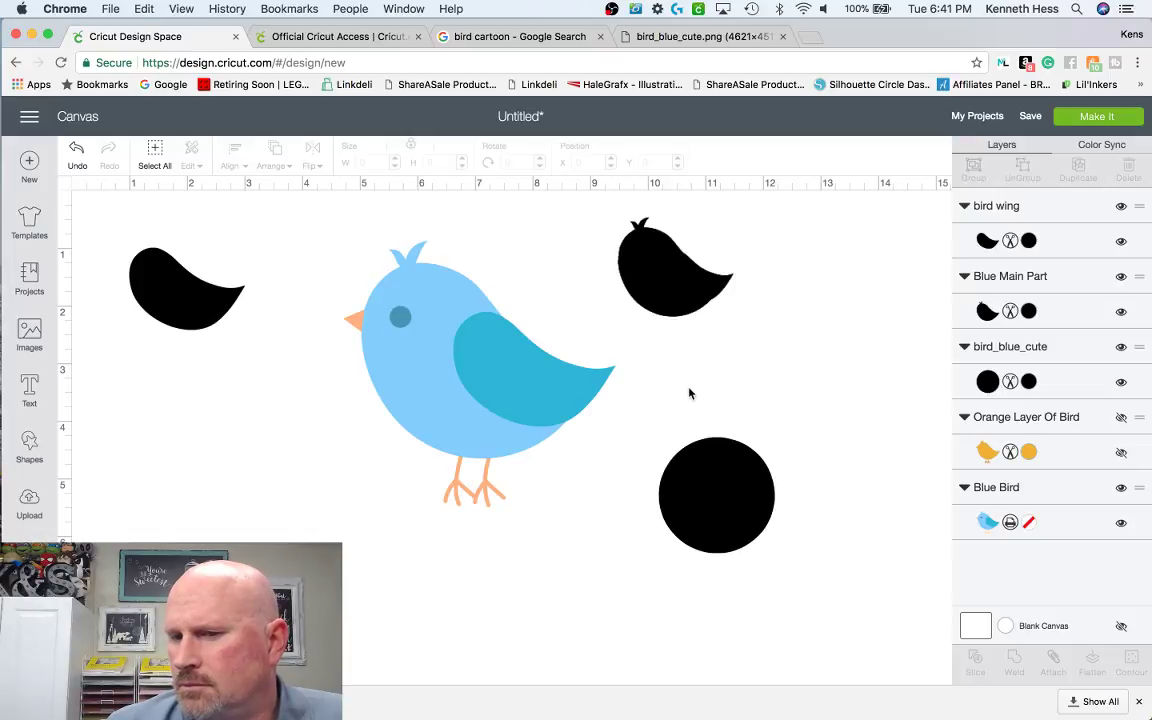
# - Enlarge the Blue Main Part silhouette to about 4.43 inches wide and align it over the coloured bird's body
pyautogui.moveTo(651, 286); pyautogui.dragTo(587, 305)
pyautogui.moveTo(679, 345); pyautogui.dragTo(791, 437)
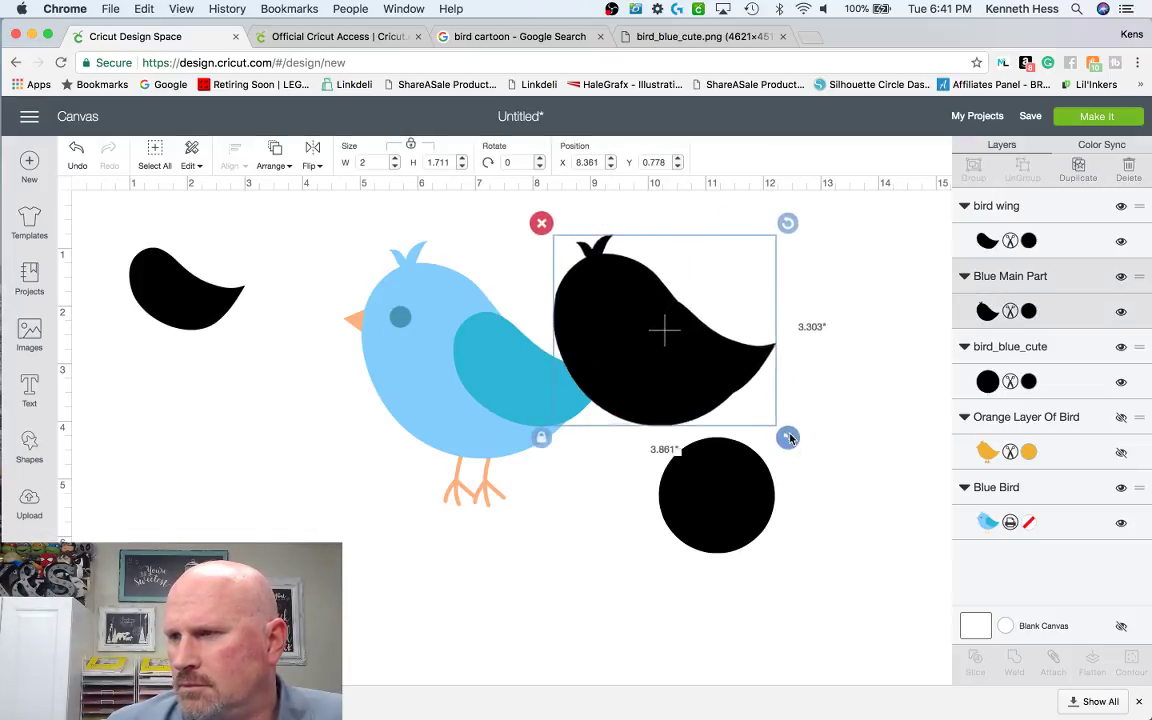
pyautogui.moveTo(687, 336); pyautogui.dragTo(501, 347)
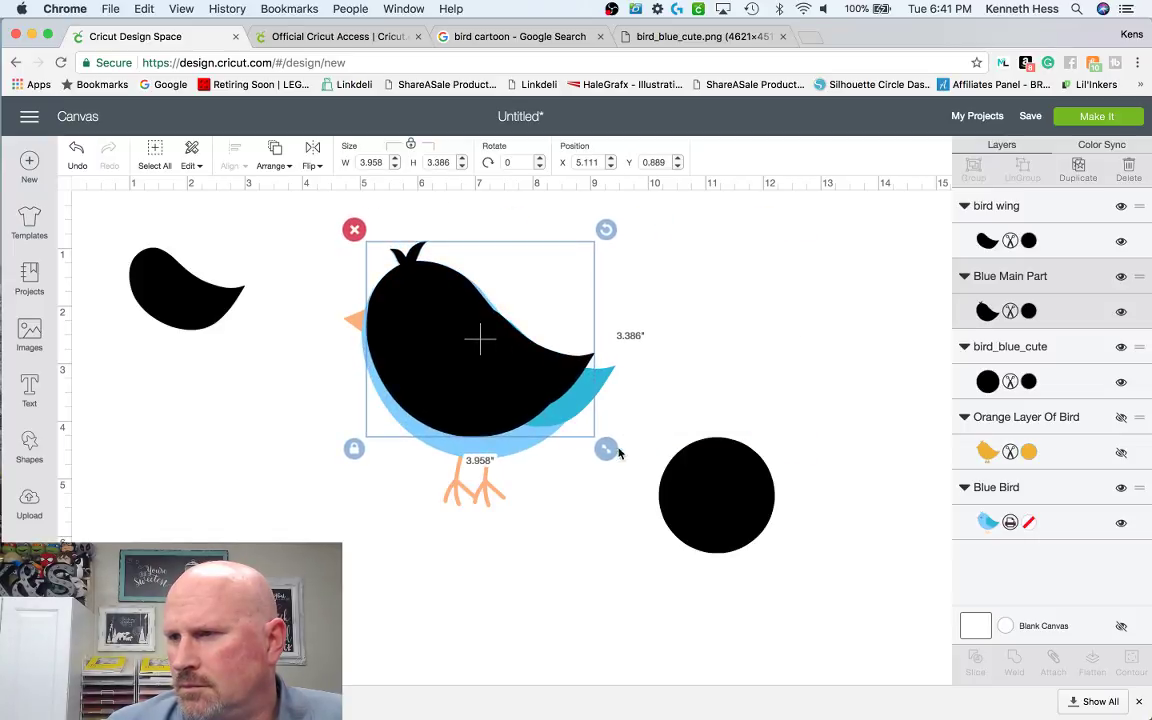
pyautogui.moveTo(606, 449); pyautogui.dragTo(625, 470)
pyautogui.moveTo(630, 474); pyautogui.dragTo(631, 473)
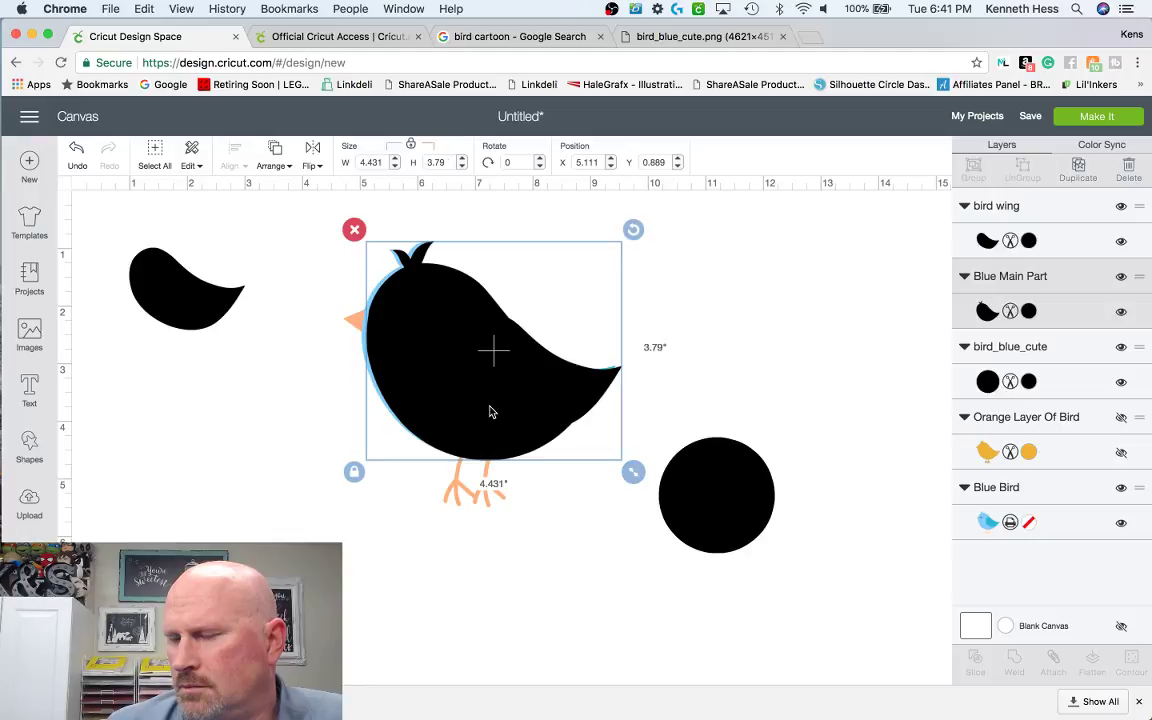
pyautogui.moveTo(490, 411); pyautogui.dragTo(485, 411)
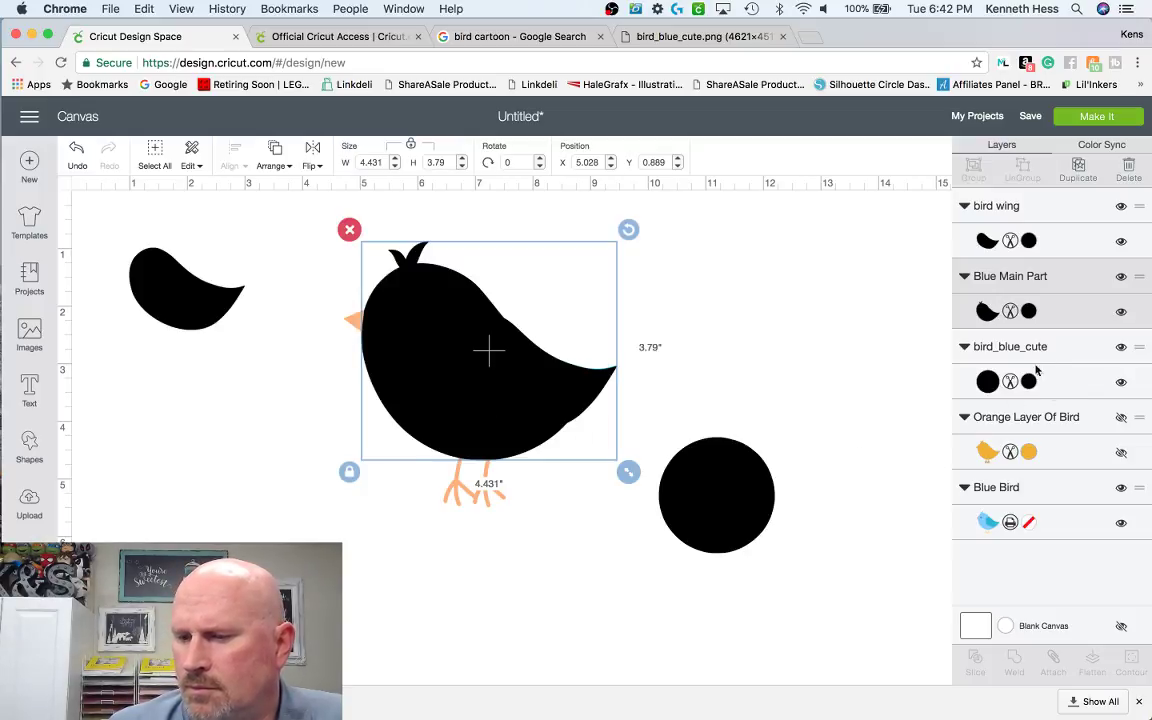
# - Recolour the Blue Main Part layer to pink #E54B75 and hide it
pyautogui.click(1030, 313)
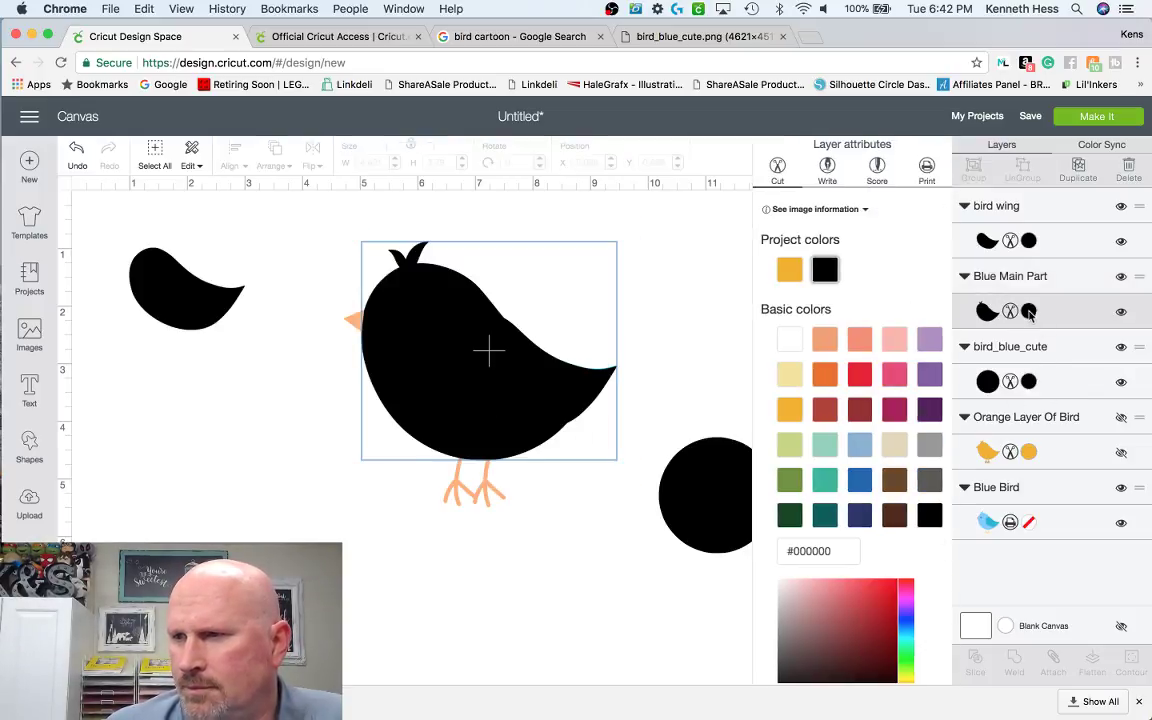
pyautogui.click(896, 383)
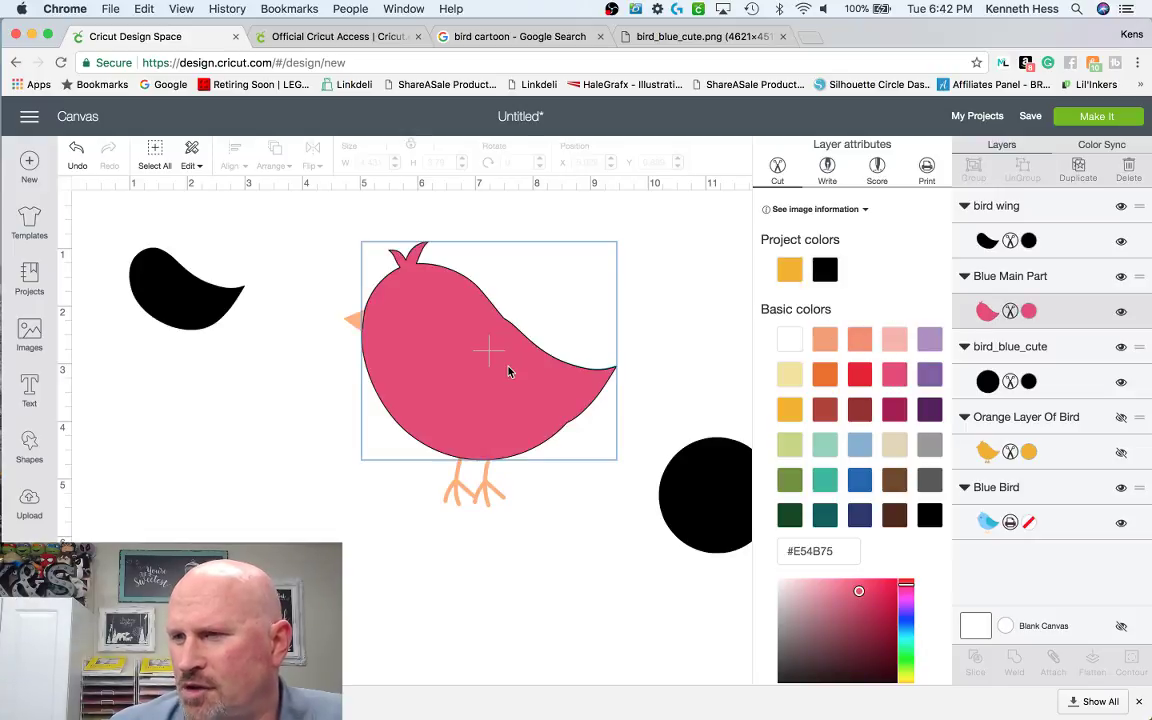
pyautogui.click(675, 300)
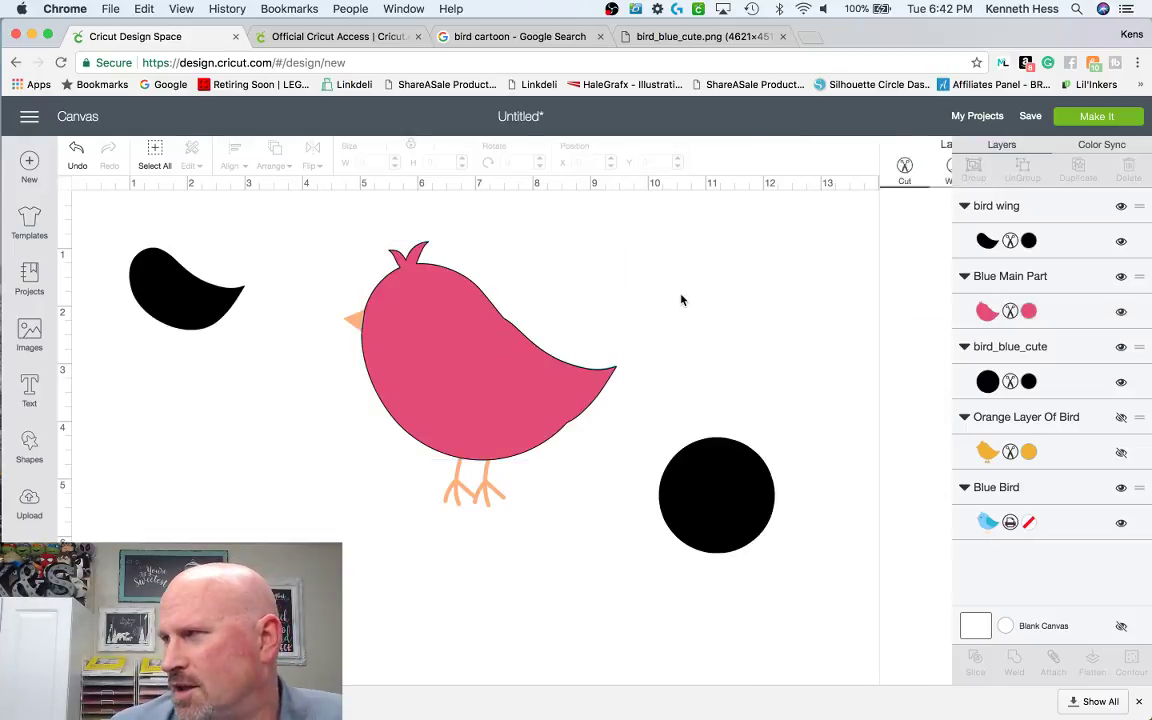
pyautogui.rightClick(474, 386)
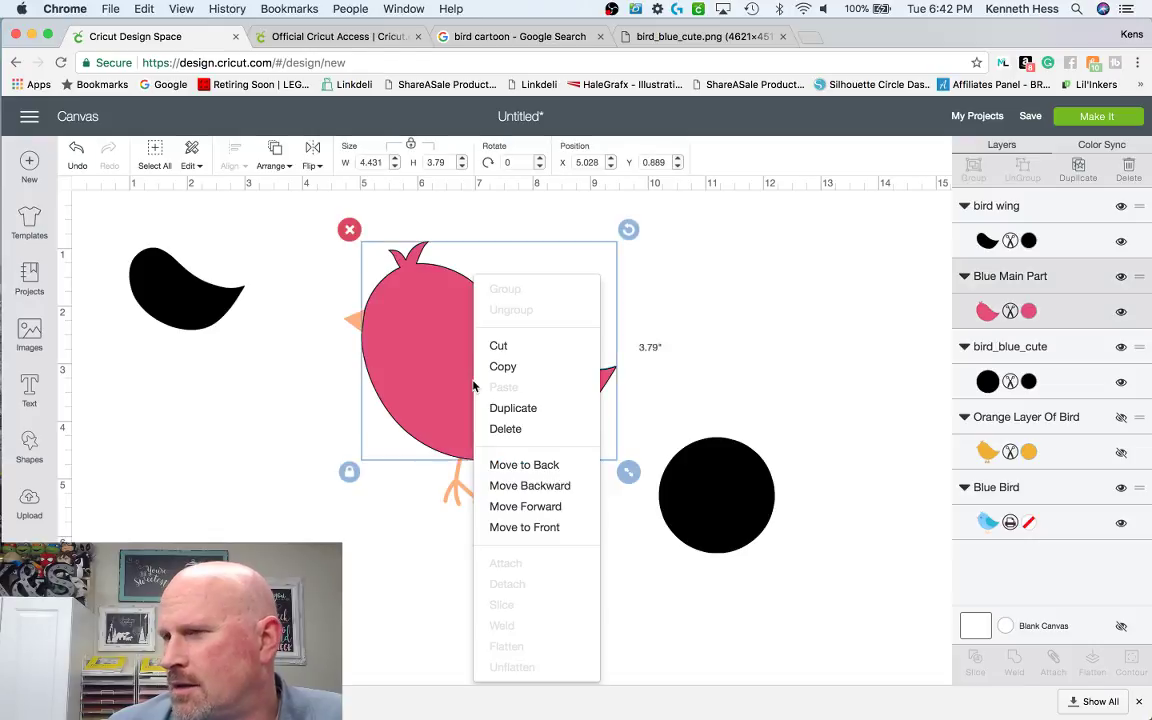
pyautogui.click(704, 326)
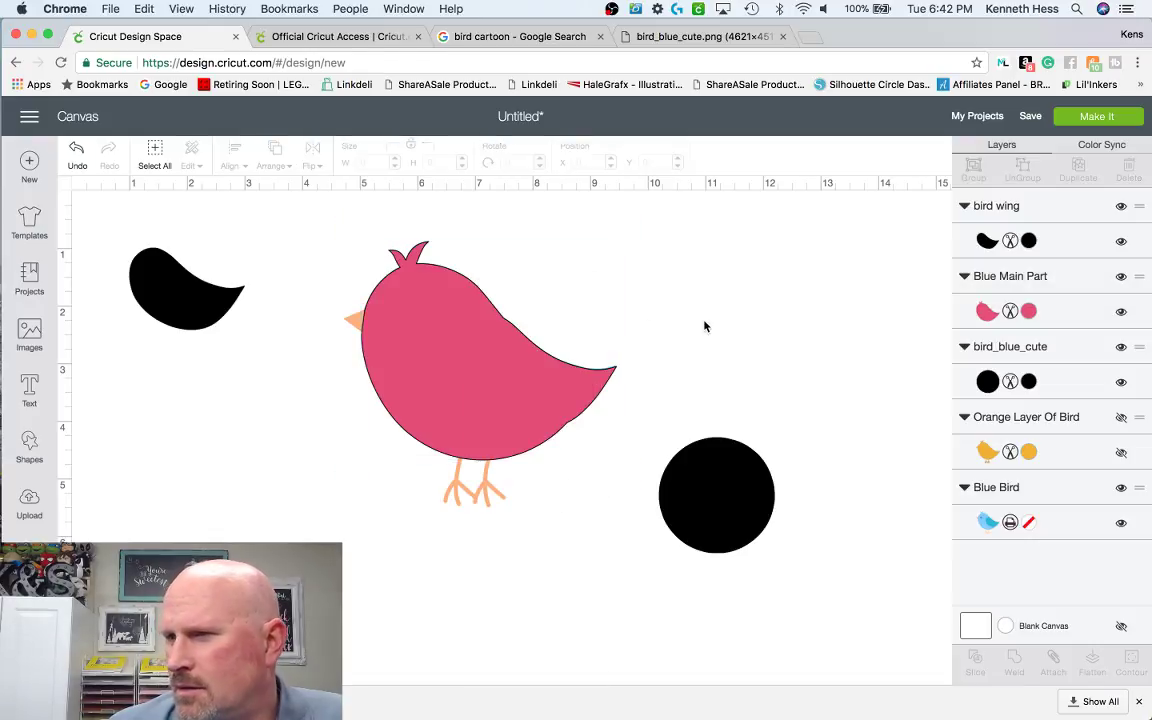
pyautogui.click(1121, 311)
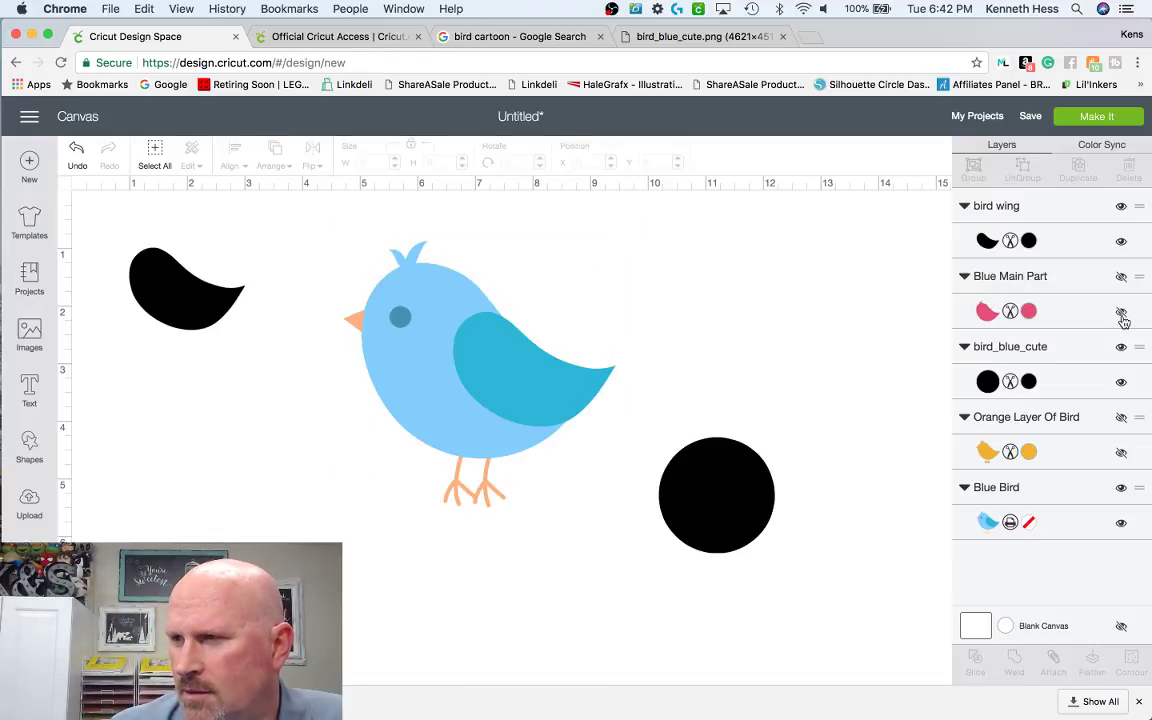
# - Enlarge the bird wing silhouette to about 2.92 inches wide and place it over the coloured bird's wing
pyautogui.click(196, 318)
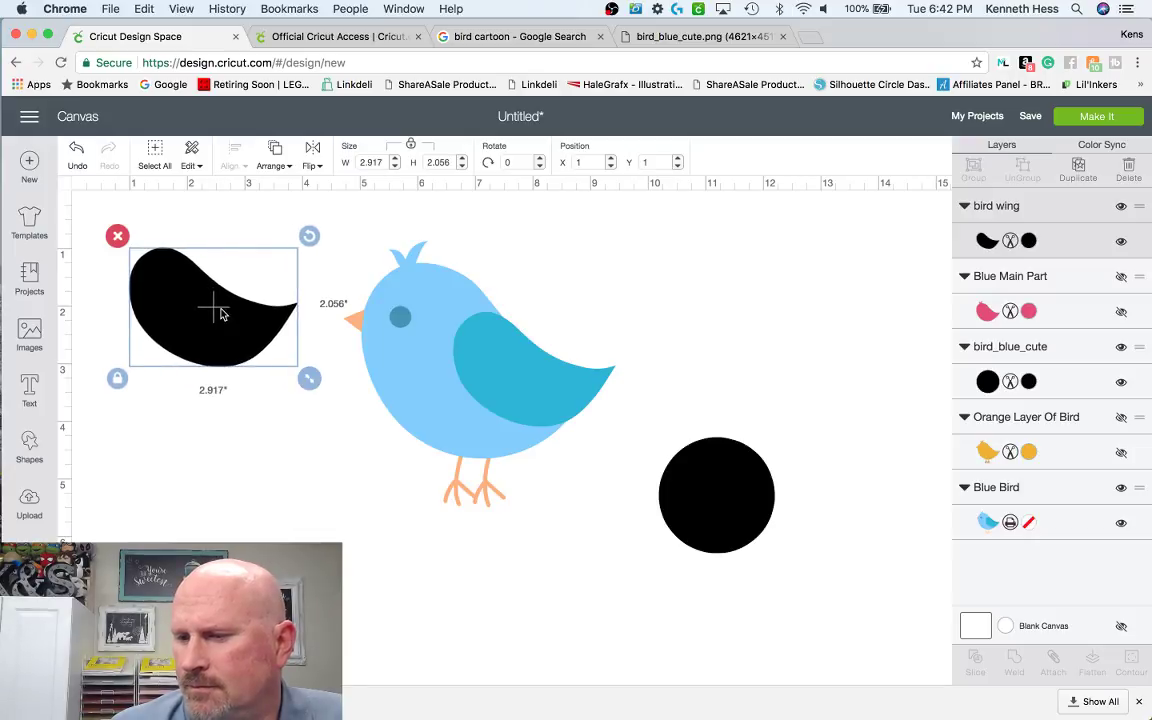
pyautogui.moveTo(220, 313); pyautogui.dragTo(539, 372)
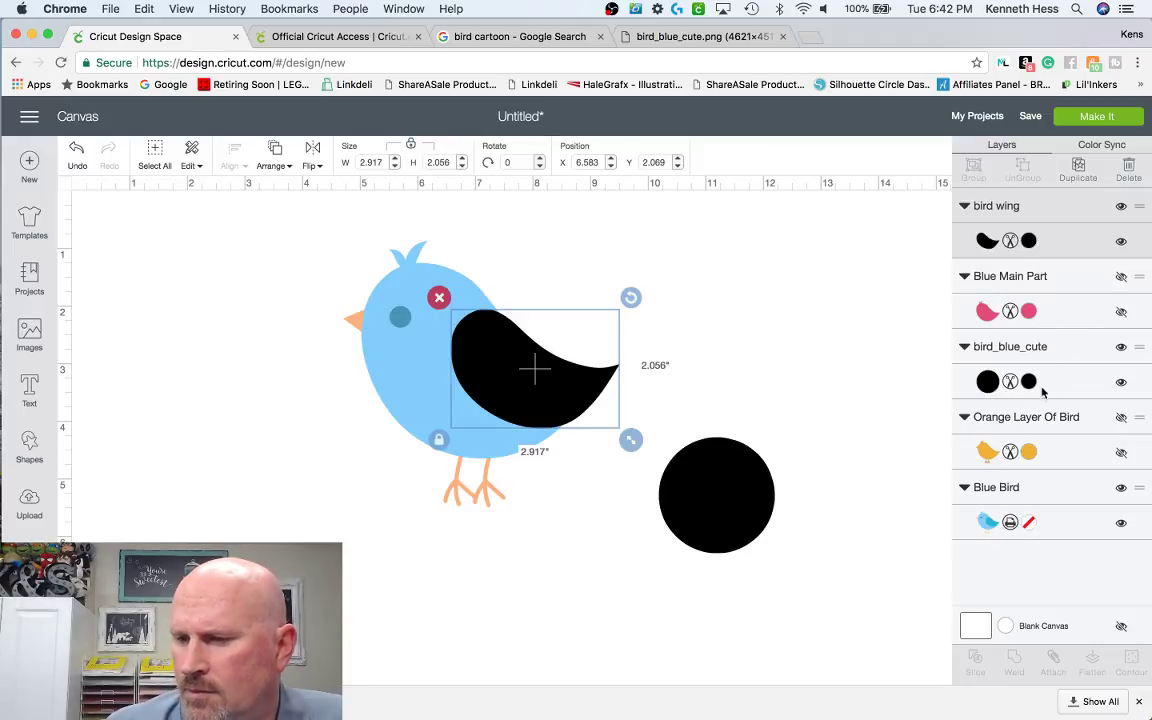
# - Recolour the bird wing layer to light pink #F9B6AD and hide it
pyautogui.click(1029, 241)
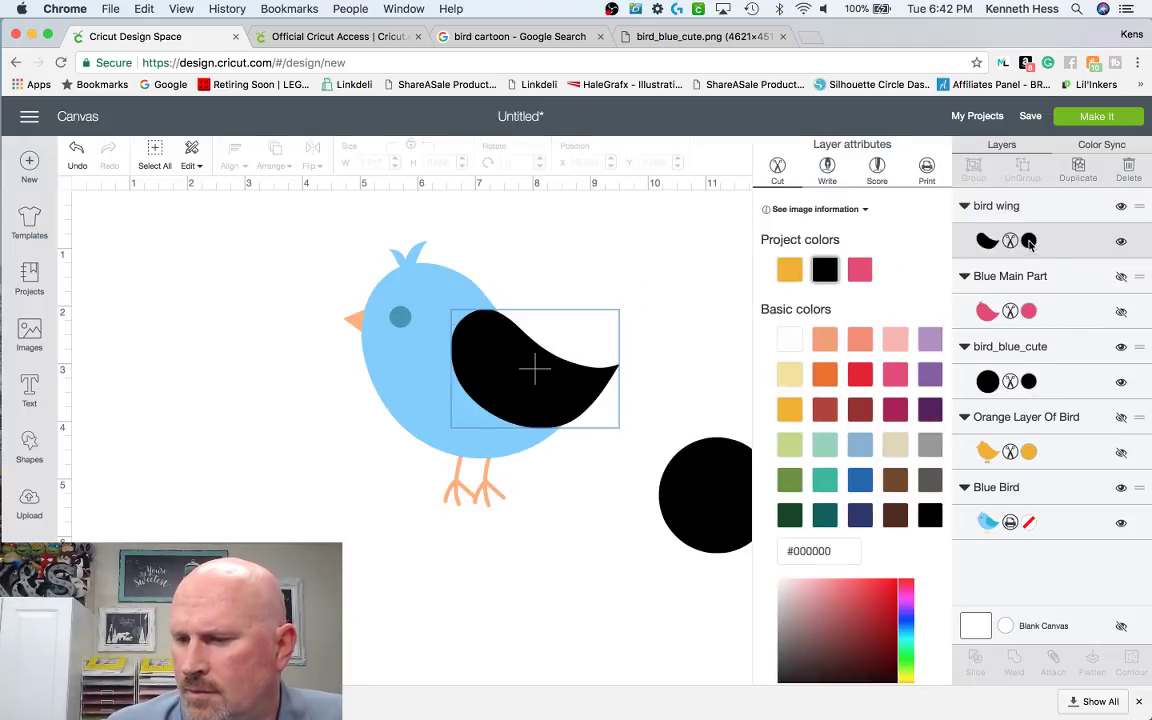
pyautogui.click(894, 348)
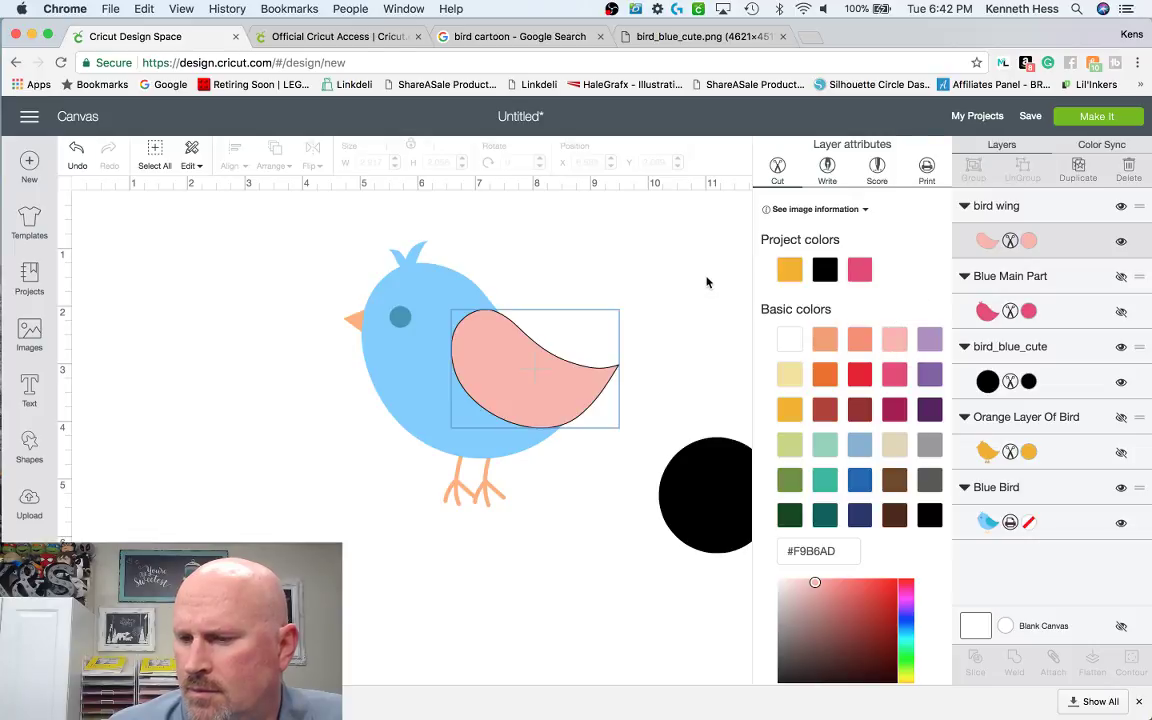
pyautogui.click(640, 257)
pyautogui.click(1121, 241)
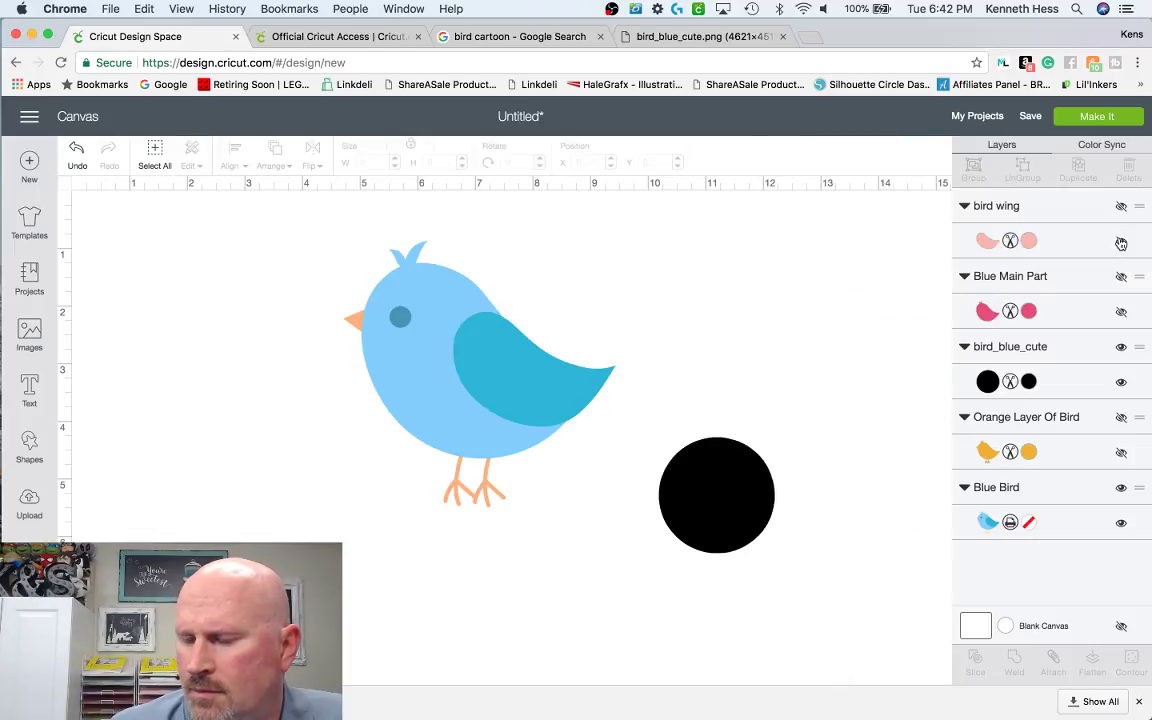
# - Fit the black circle over the bird's eye at about 0.375 inches wide and recolour it blue
pyautogui.moveTo(750, 500); pyautogui.dragTo(273, 353)
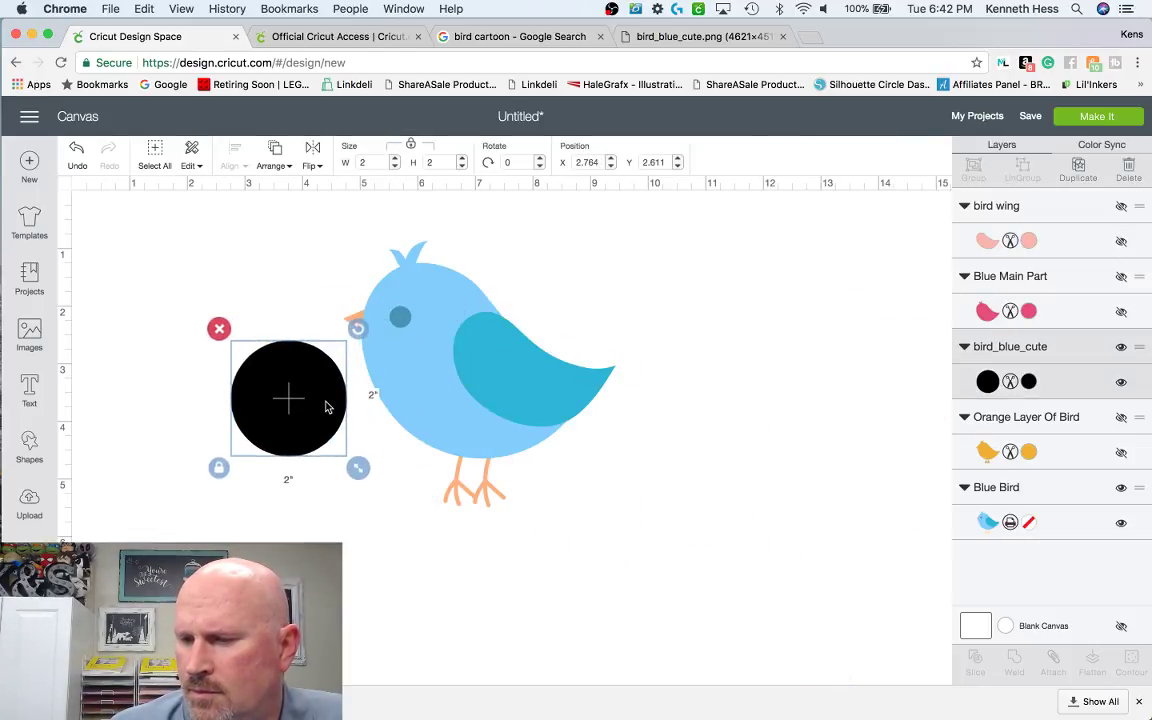
pyautogui.moveTo(323, 420); pyautogui.dragTo(400, 318)
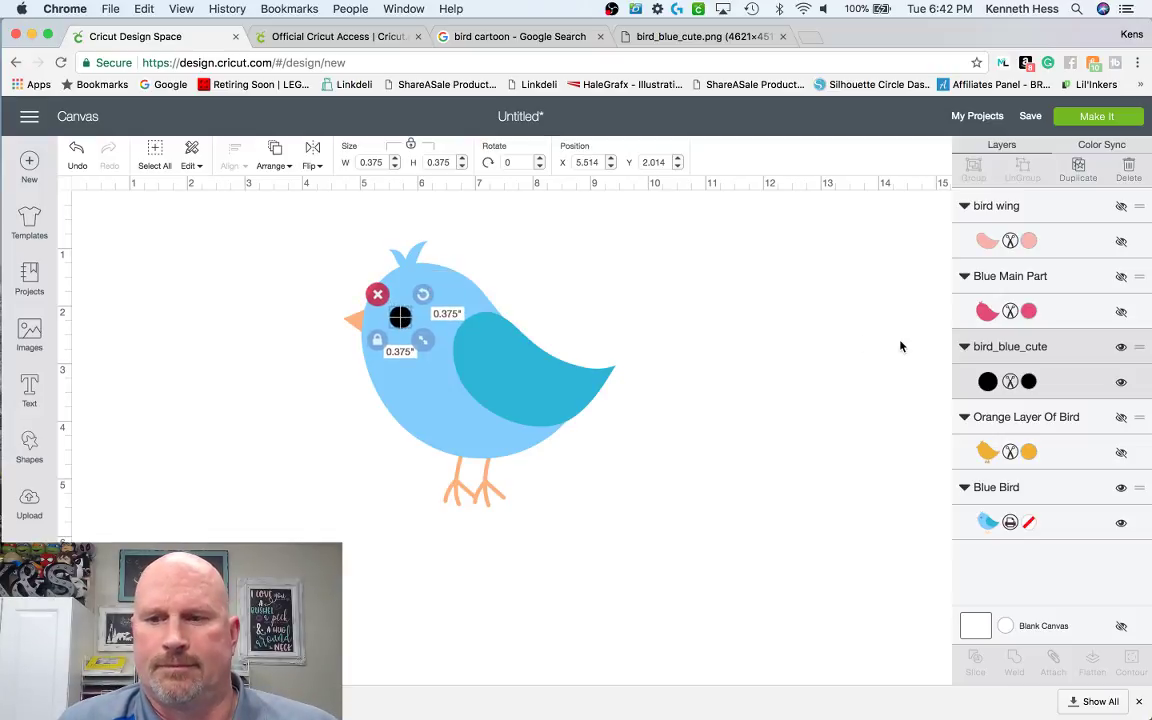
pyautogui.click(1029, 382)
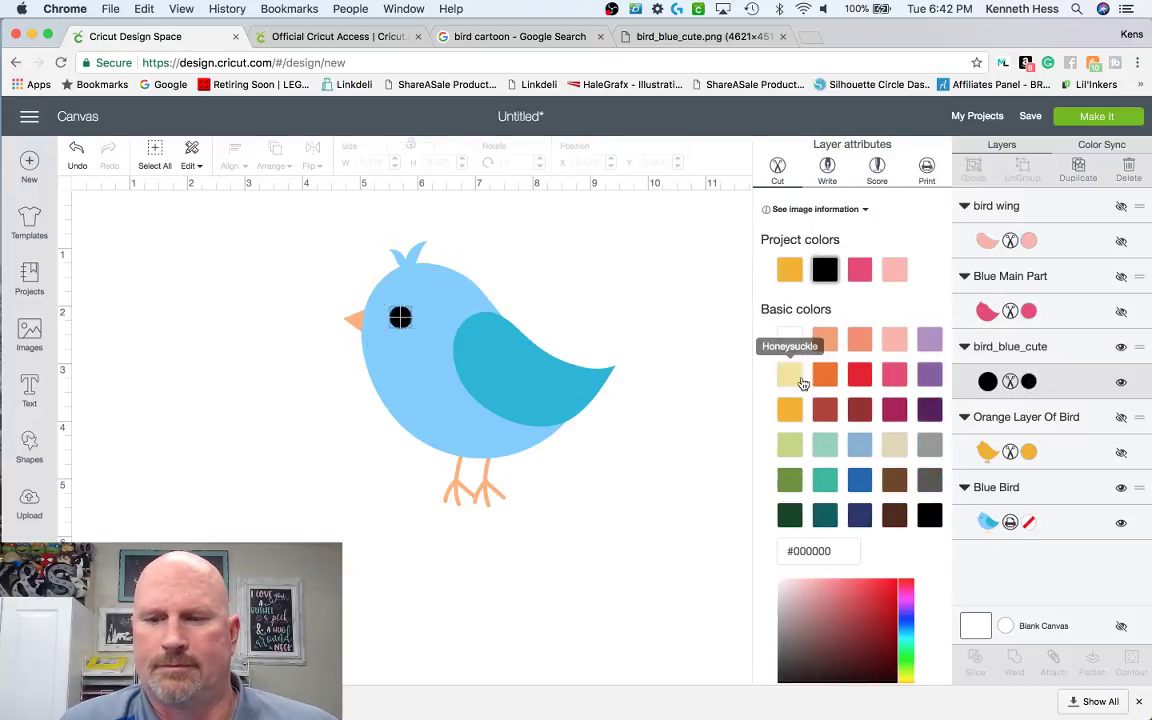
pyautogui.click(859, 480)
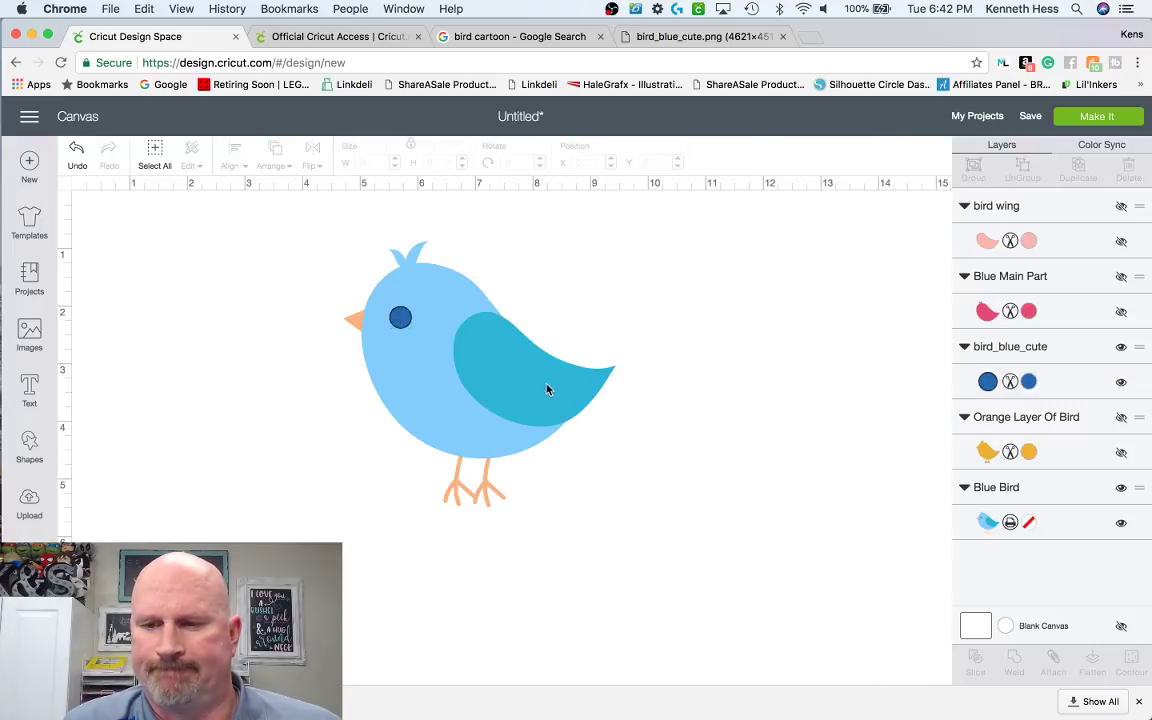
# - Show the bird wing and Blue Main Part layers again, and briefly preview the Orange Layer Of Bird with them
pyautogui.click(1121, 240)
pyautogui.click(1121, 312)
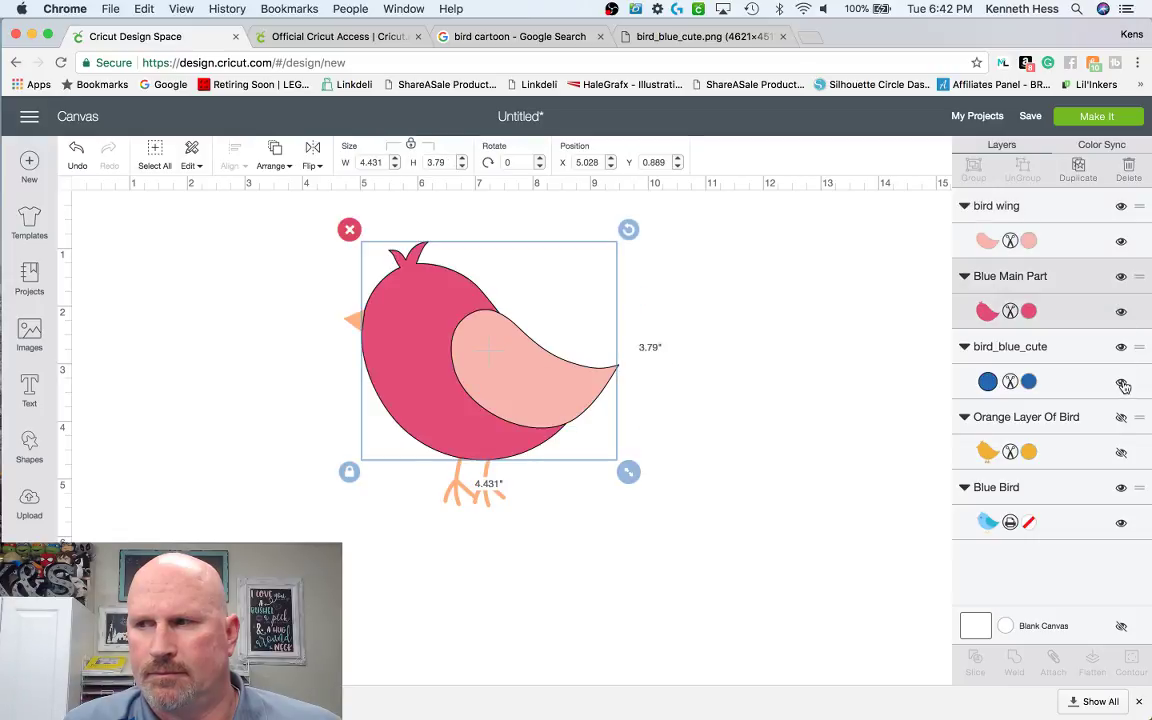
pyautogui.click(1121, 452)
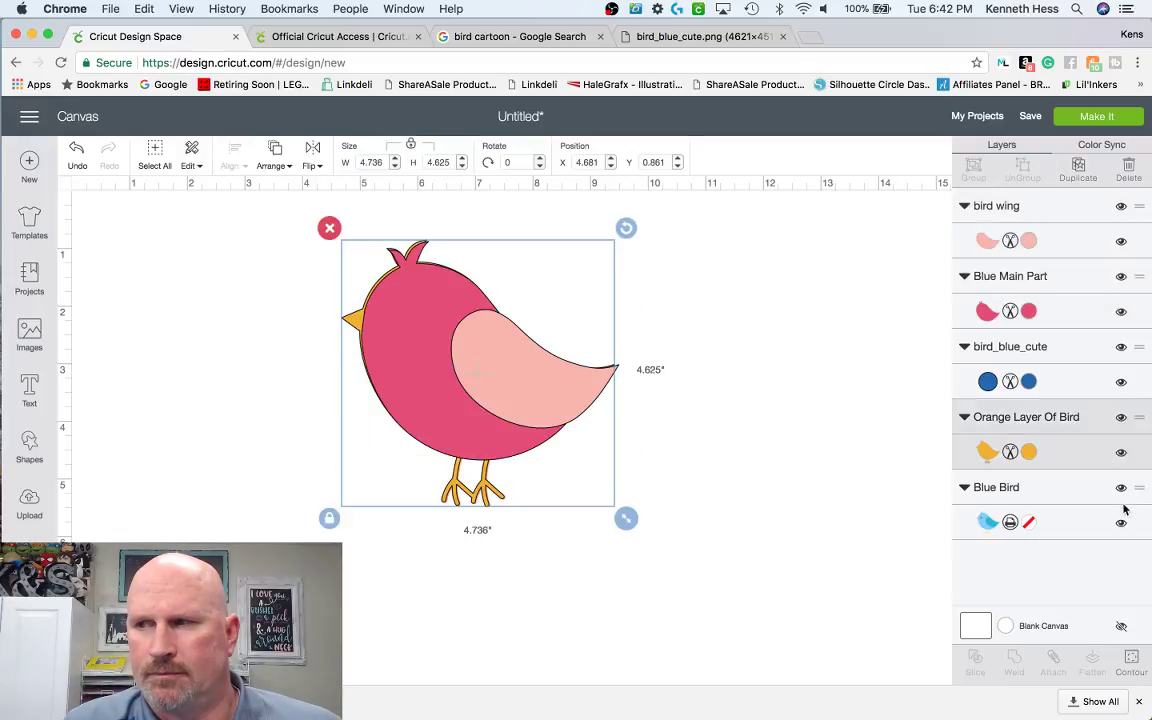
pyautogui.click(1121, 452)
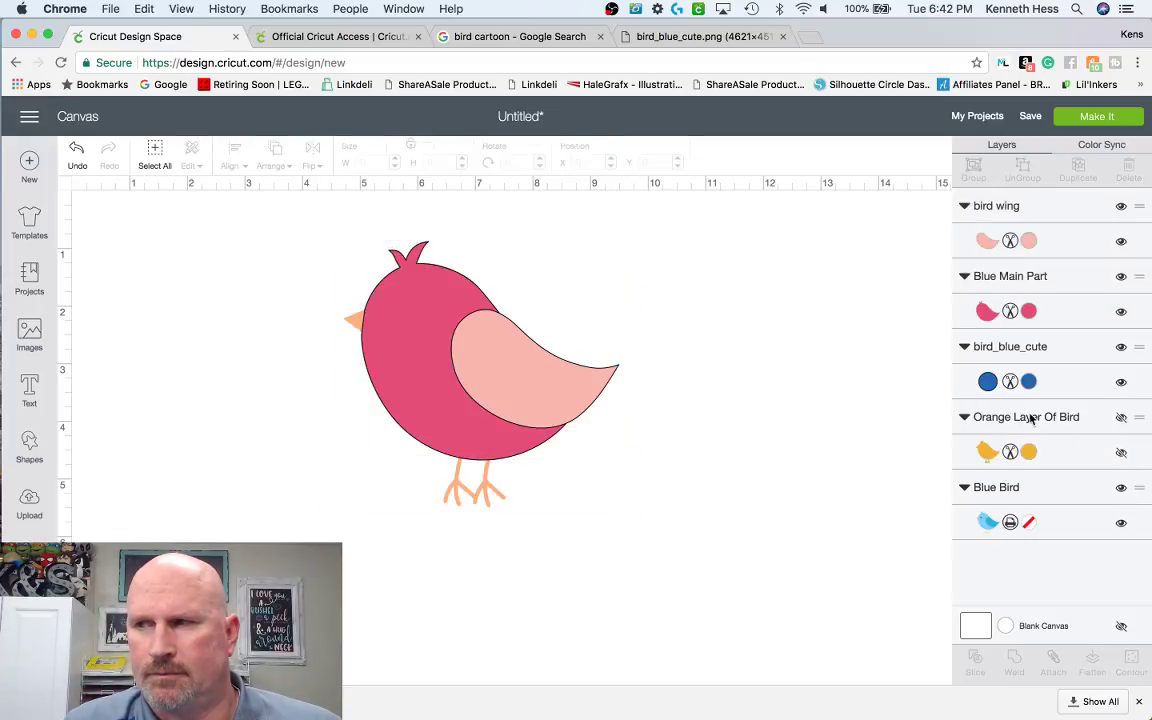
# - Move the blue eye circle to the front of the layer stack and deselect it
pyautogui.click(1061, 390)
pyautogui.rightClick(1061, 390)
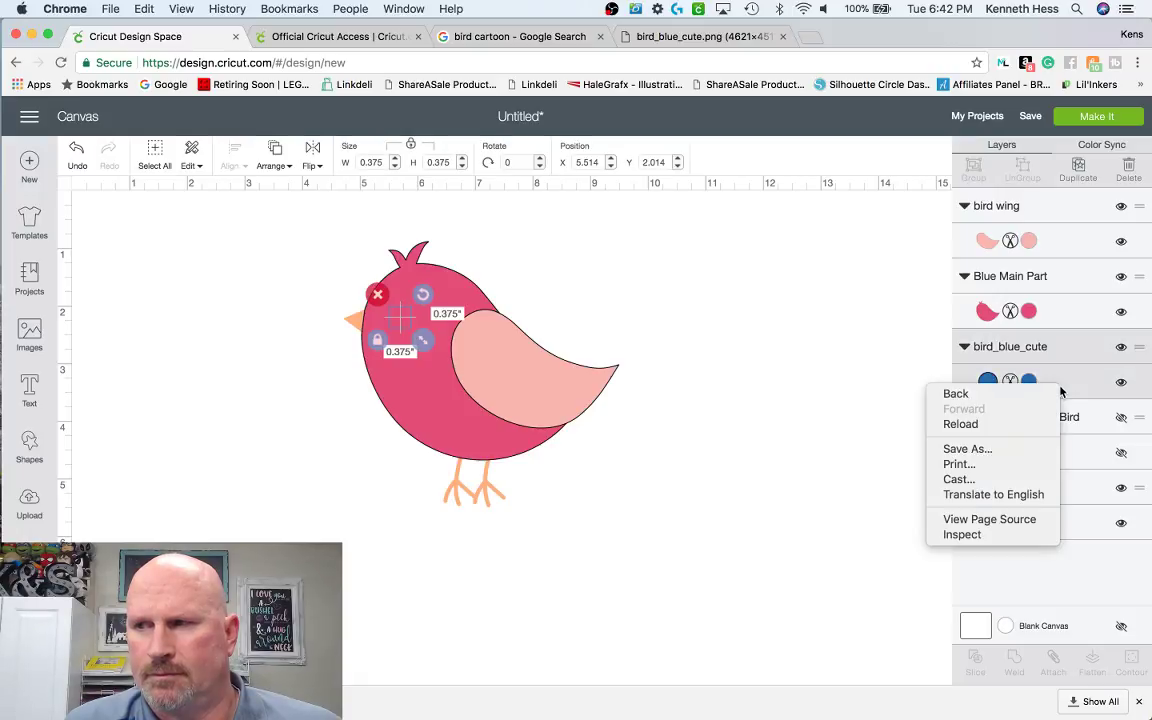
pyautogui.click(808, 303)
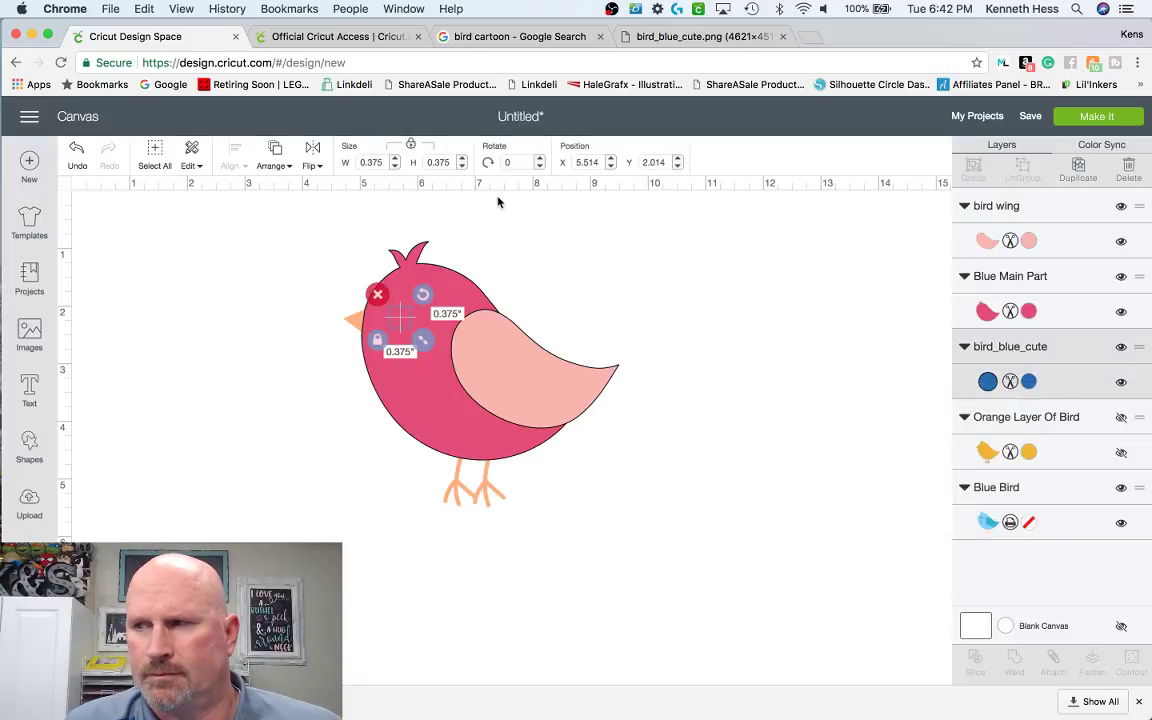
pyautogui.click(272, 160)
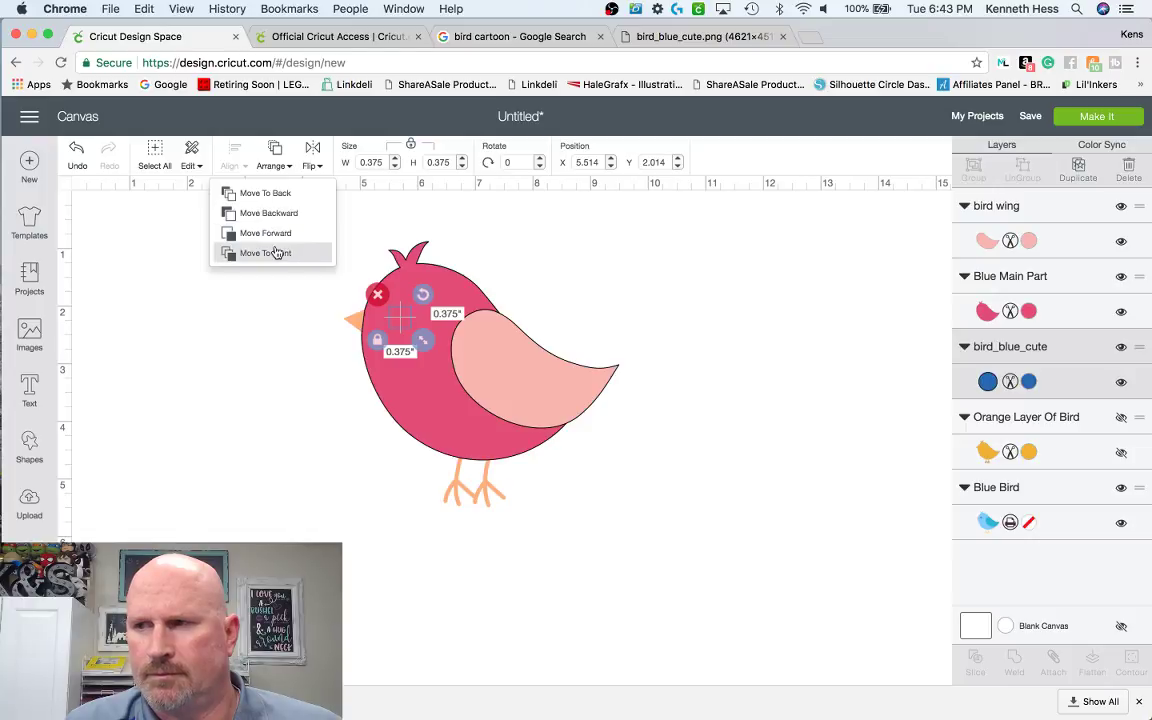
pyautogui.click(275, 253)
pyautogui.click(609, 283)
pyautogui.click(738, 361)
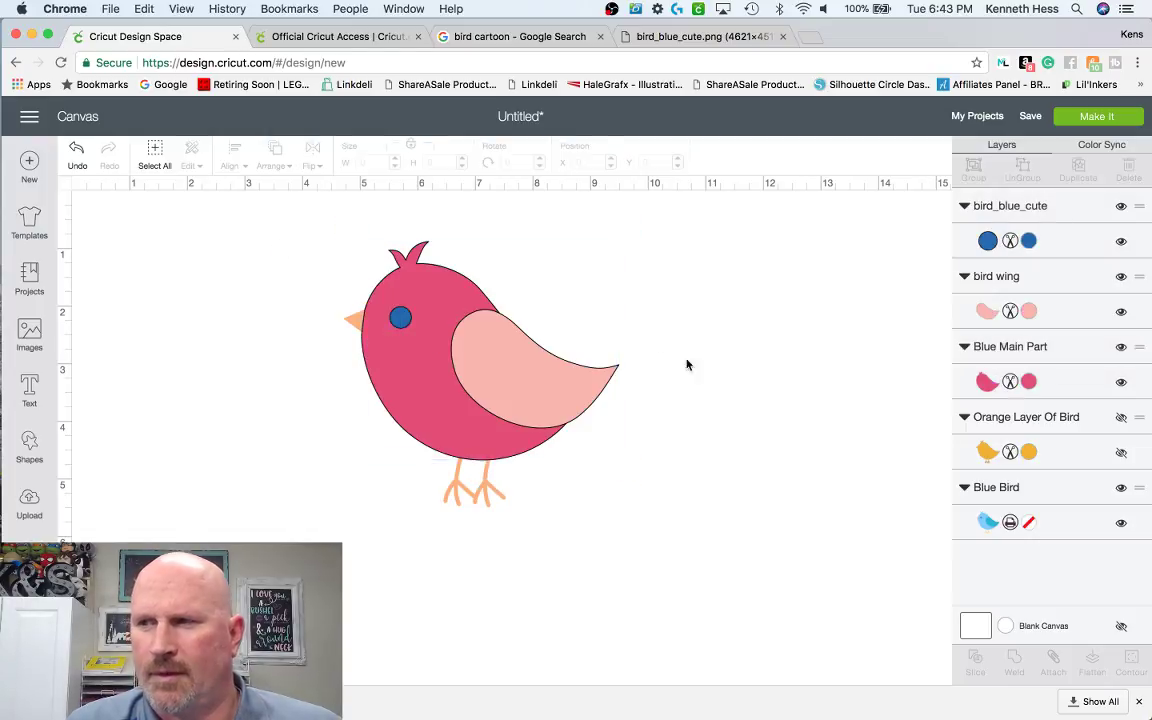
# - Show the Orange Layer Of Bird beneath the pink body and wing, and clear the selection
pyautogui.click(400, 317)
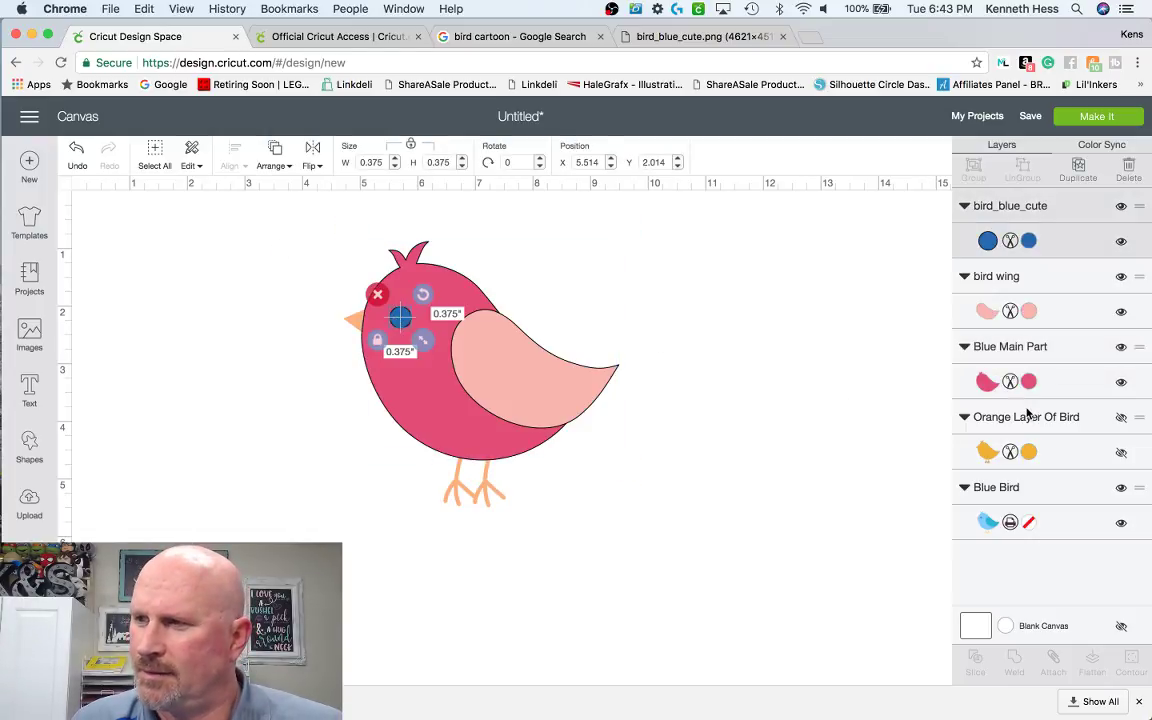
pyautogui.click(1121, 452)
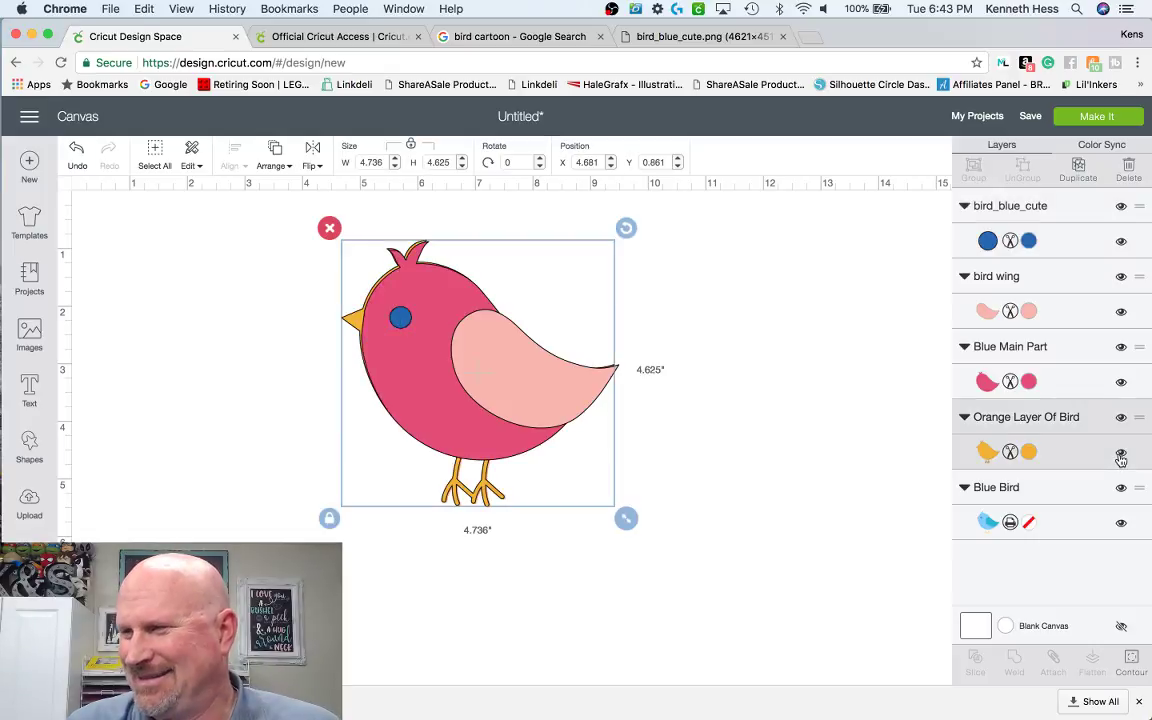
pyautogui.click(662, 302)
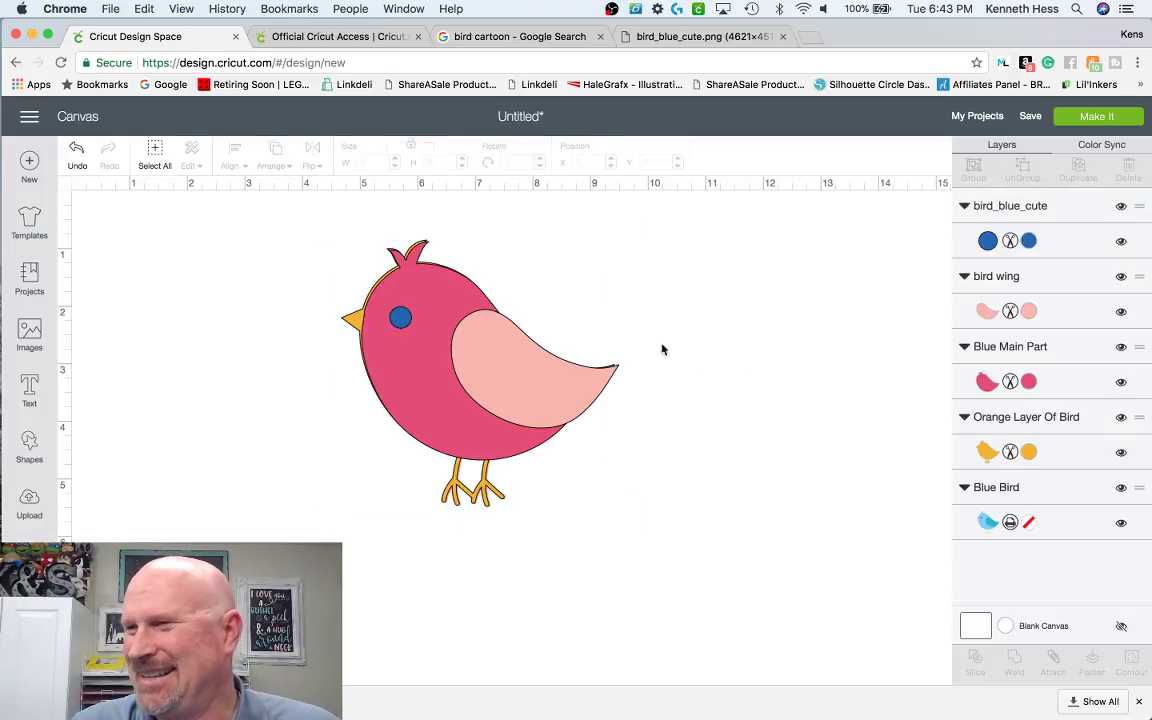
# - Recolour the bird's blue eye circle to black
pyautogui.click(399, 314)
pyautogui.click(1029, 241)
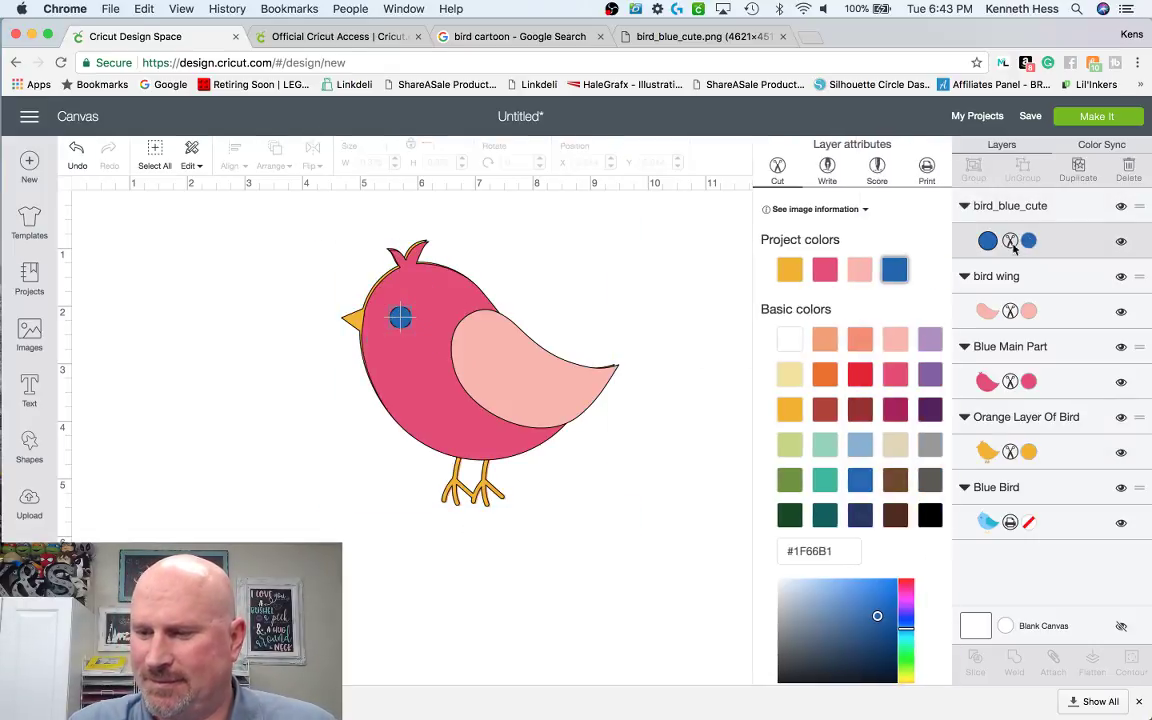
pyautogui.click(929, 515)
pyautogui.click(676, 535)
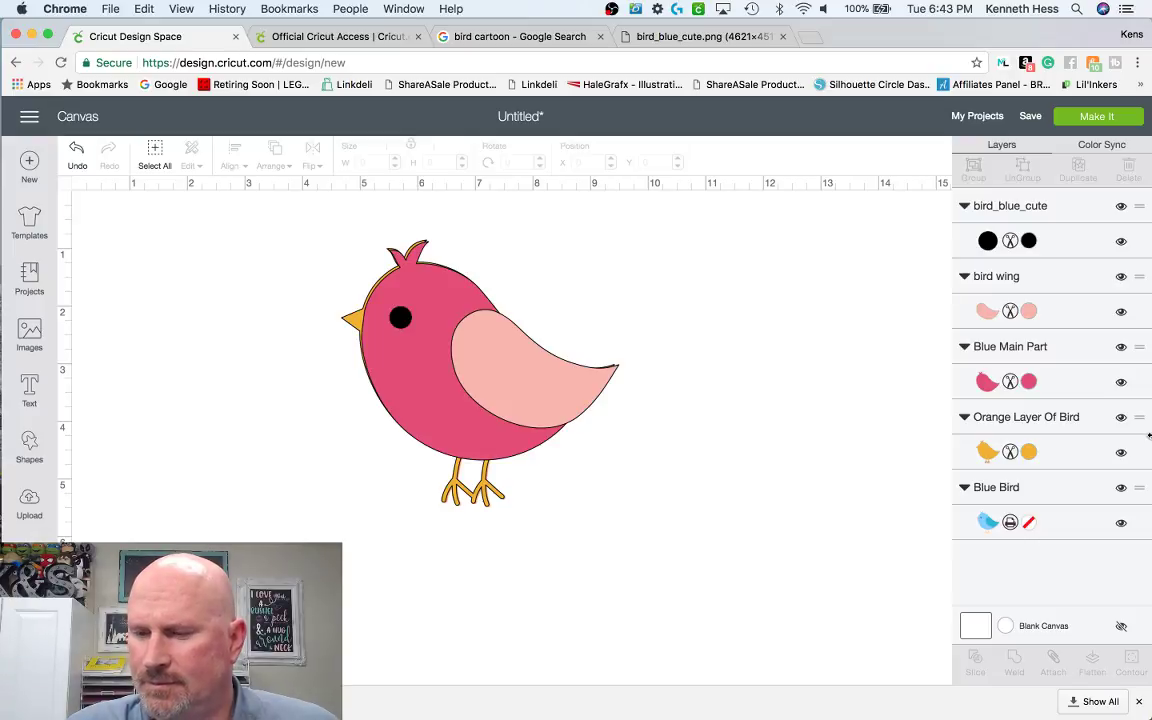
# - Delete the wing, Blue Main Part, orange and eye circle layers, and move the full-colour bird to about X 1.417, Y 0.472
pyautogui.click(551, 402)
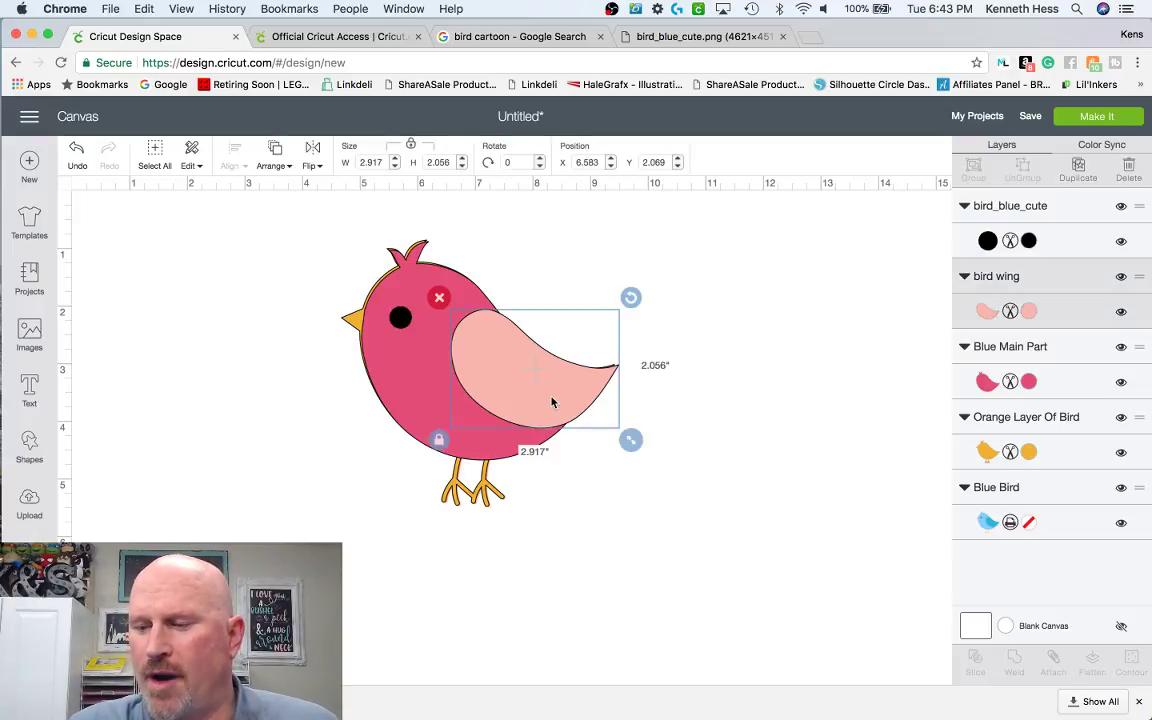
pyautogui.press('Delete')
pyautogui.click(522, 399)
pyautogui.press('Delete')
pyautogui.click(460, 357)
pyautogui.press('Delete')
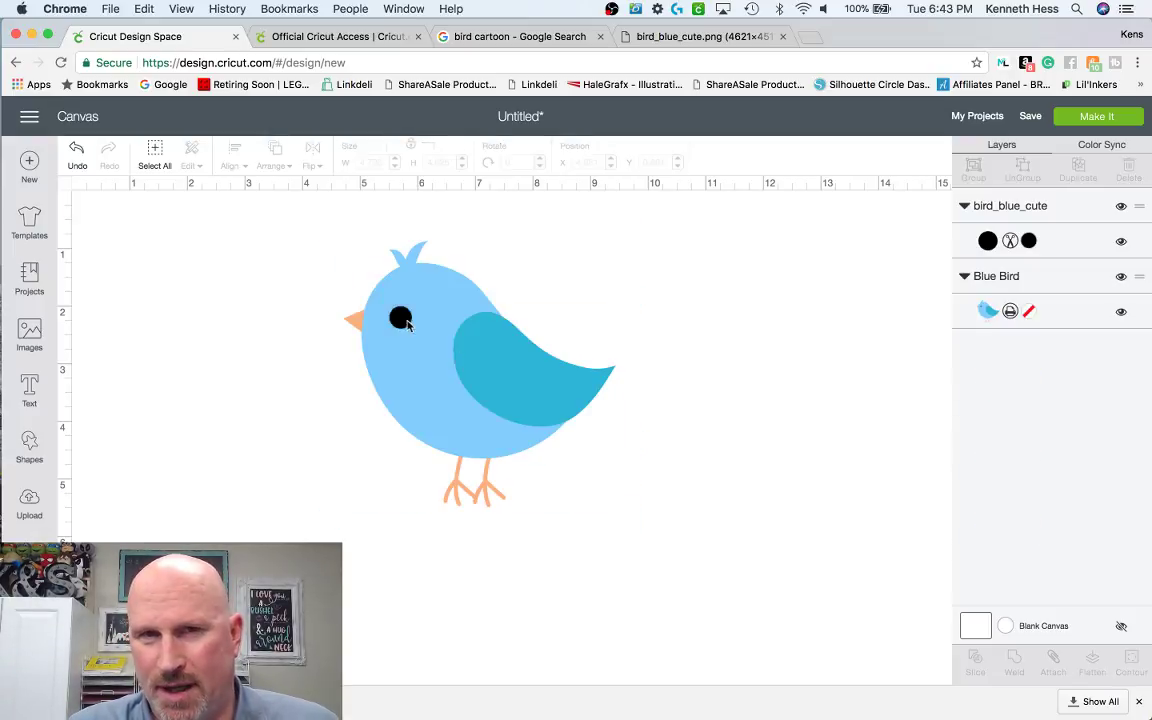
pyautogui.moveTo(400, 322); pyautogui.dragTo(593, 292)
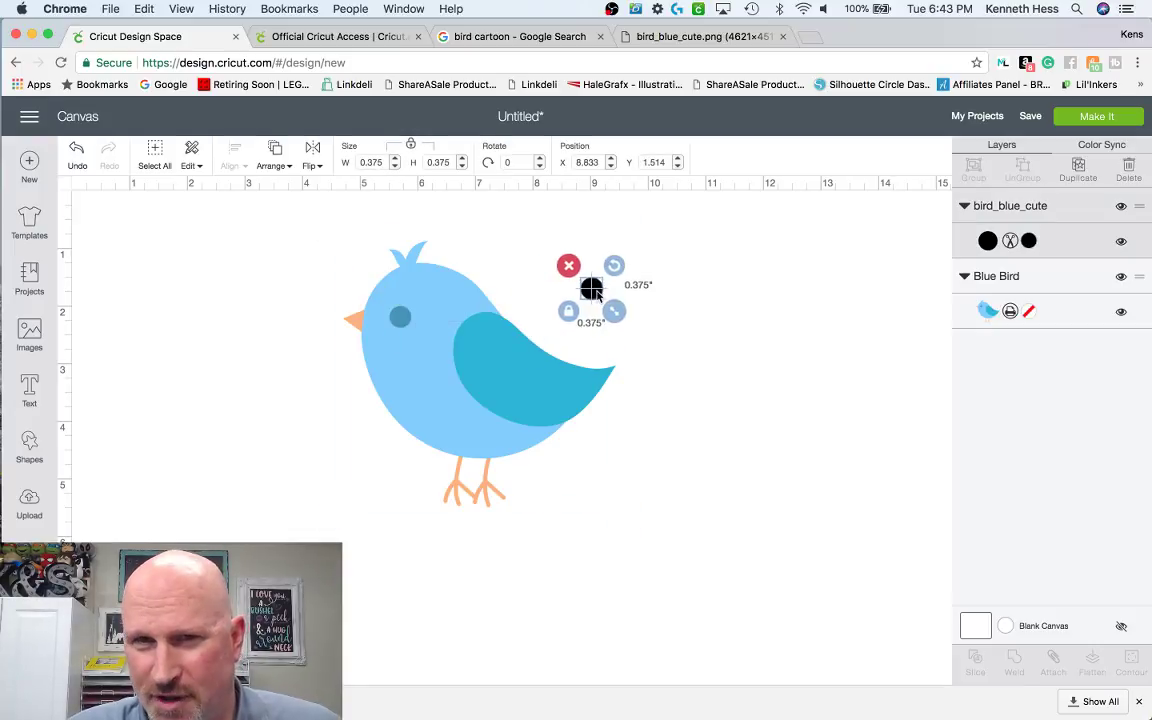
pyautogui.press('Delete')
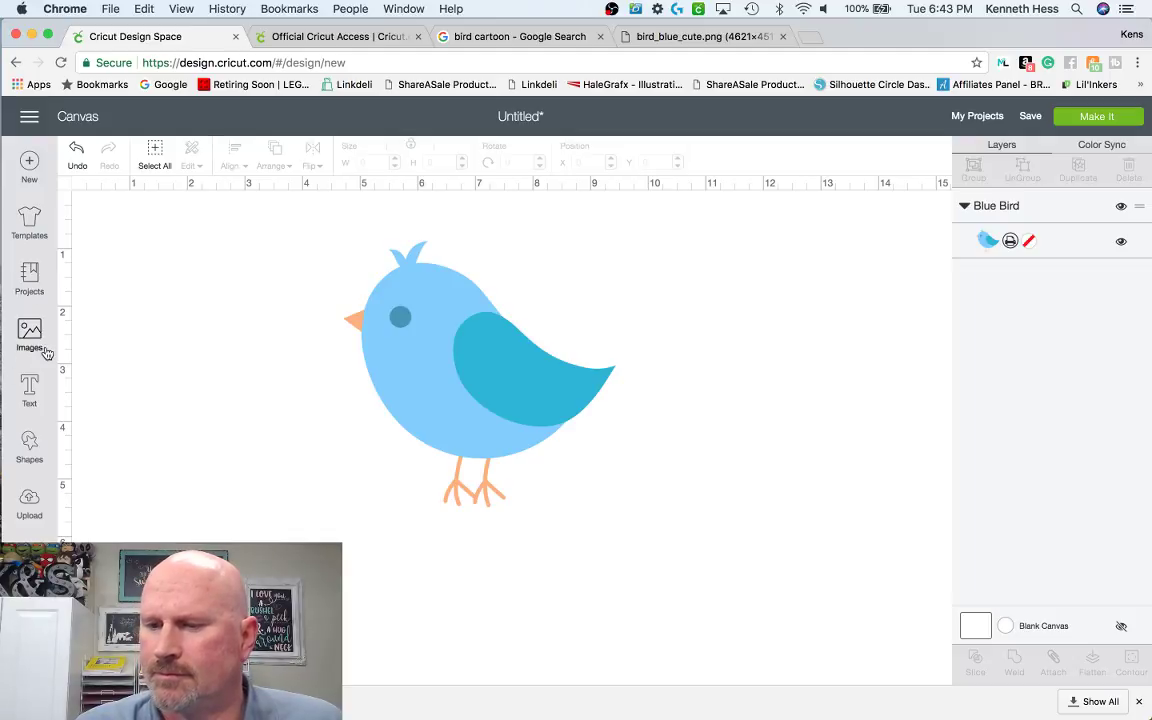
pyautogui.click(496, 360)
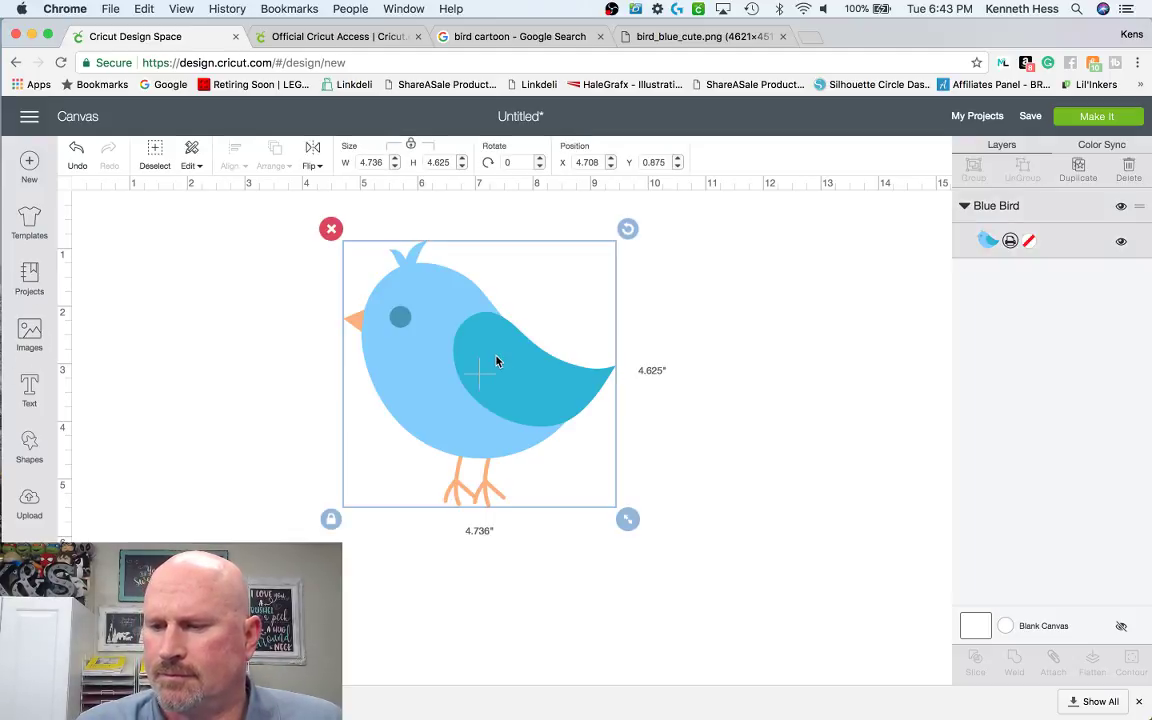
pyautogui.moveTo(476, 360); pyautogui.dragTo(284, 338)
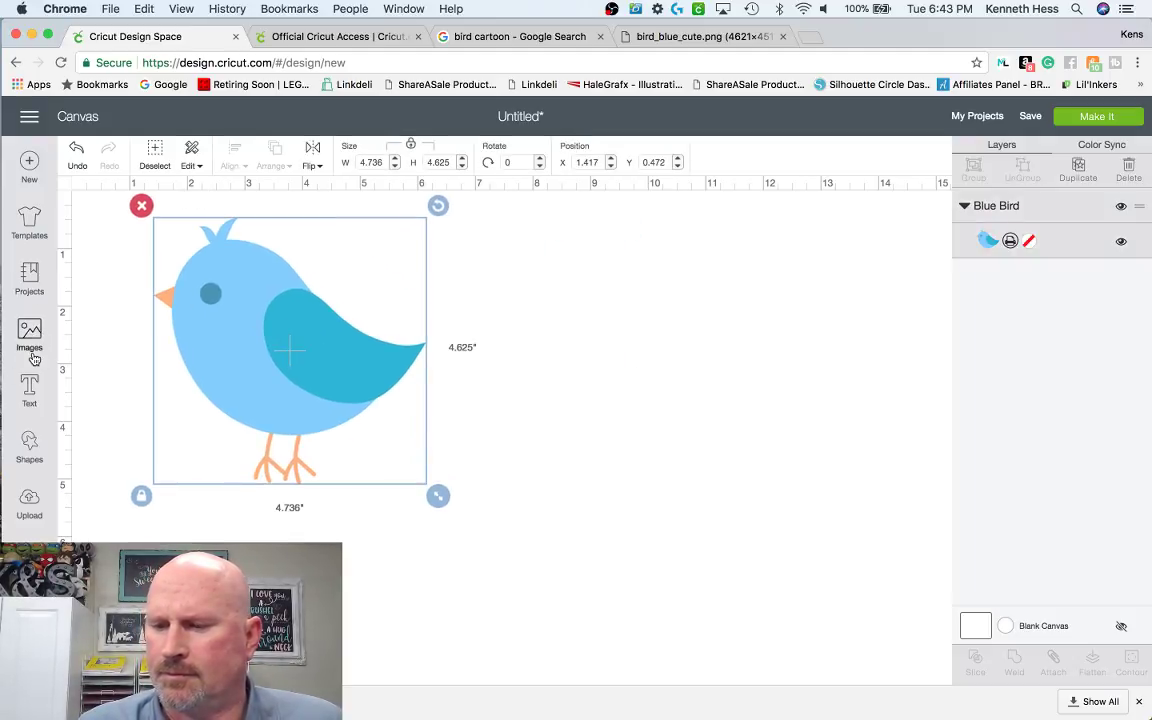
# - Start a new image upload and browse the SVG FILES folder inside Documents for a file
pyautogui.click(31, 517)
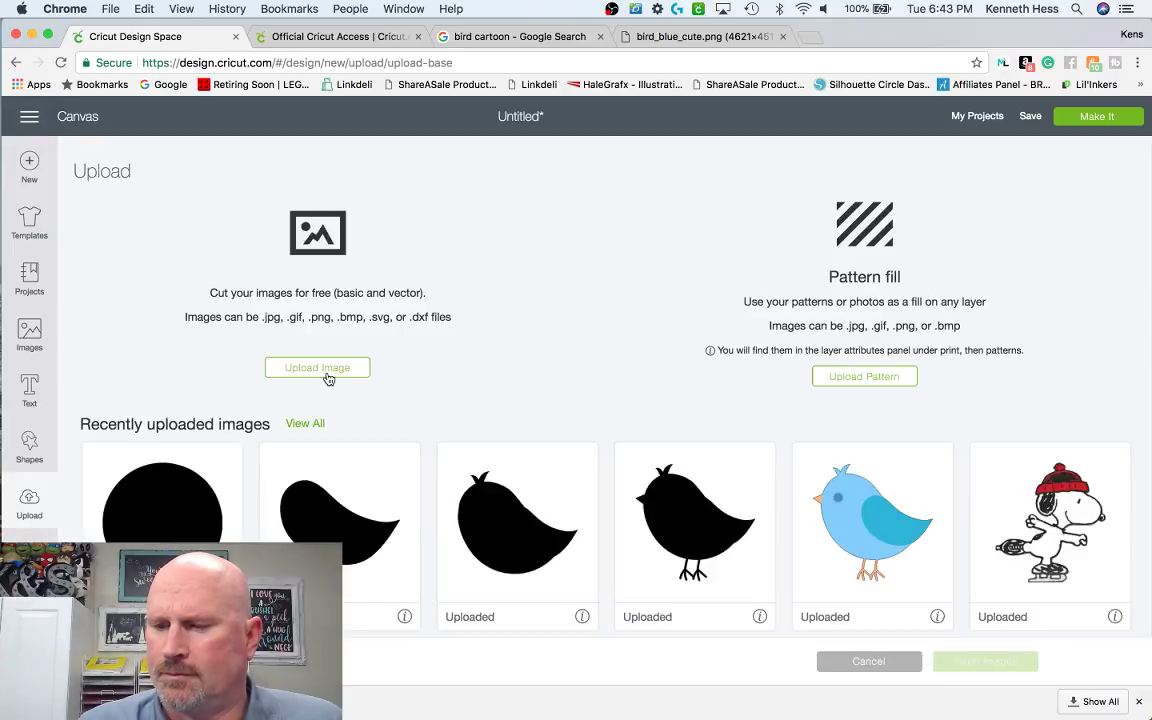
pyautogui.click(325, 372)
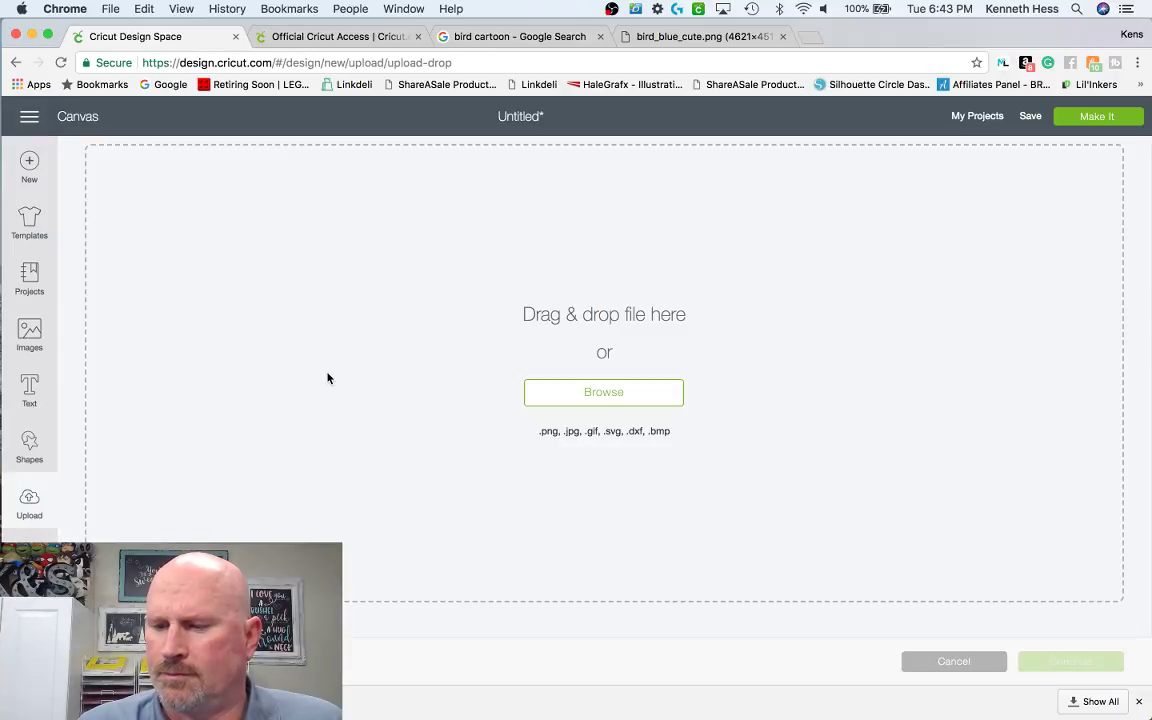
pyautogui.click(614, 400)
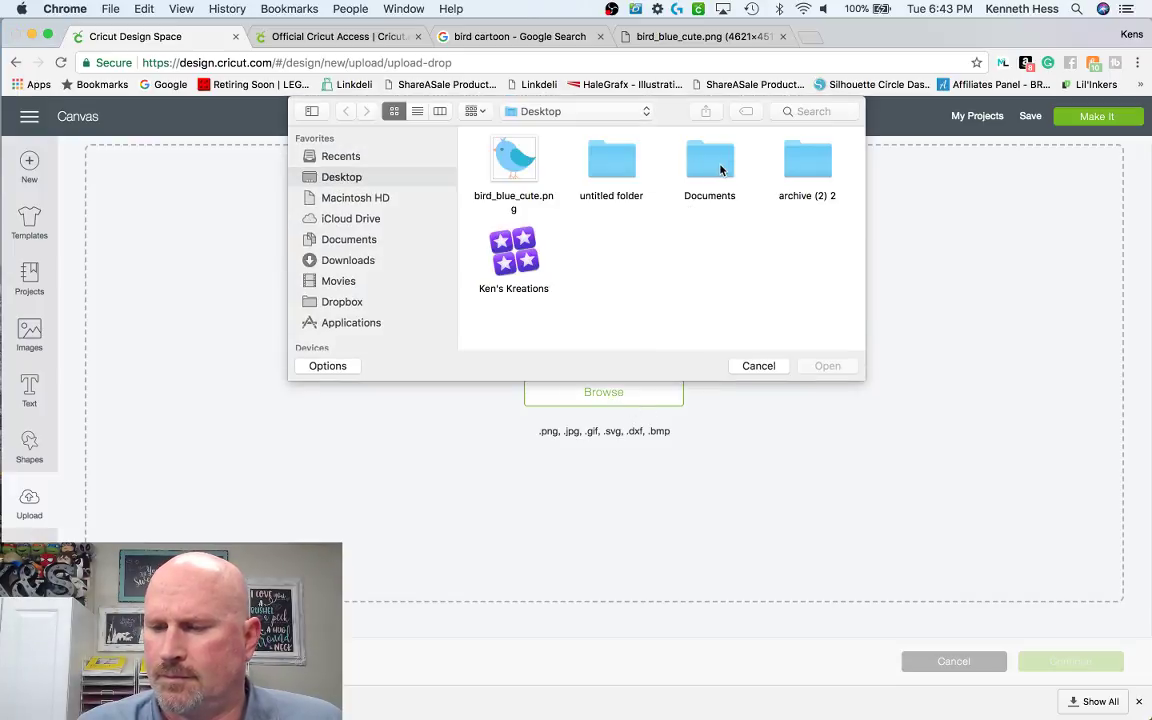
pyautogui.doubleClick(720, 170)
pyautogui.scroll(-5, 736, 249)
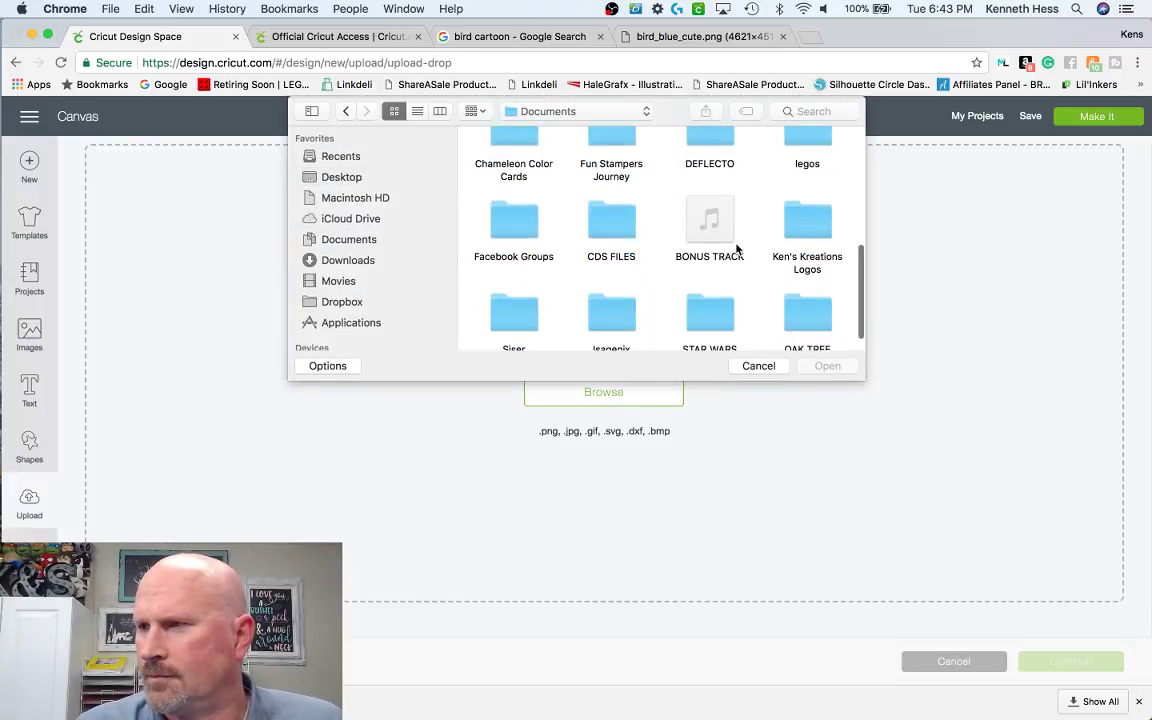
pyautogui.scroll(-2, 738, 249)
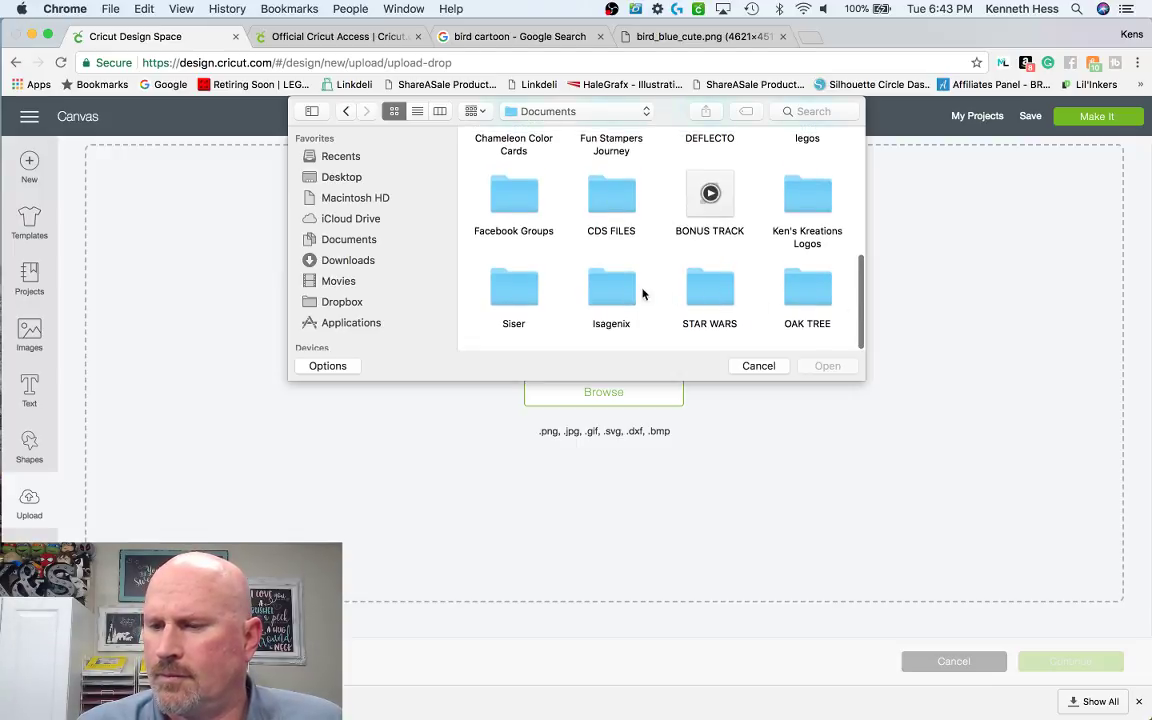
pyautogui.scroll(3, 610, 295)
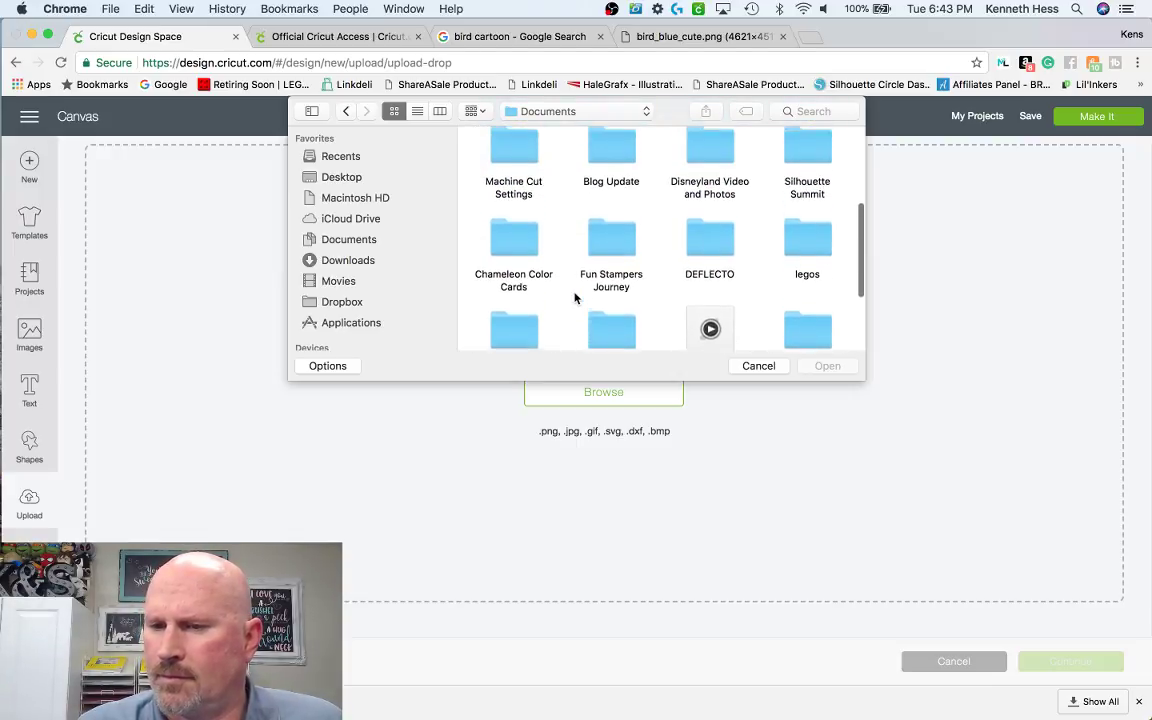
pyautogui.scroll(3, 575, 297)
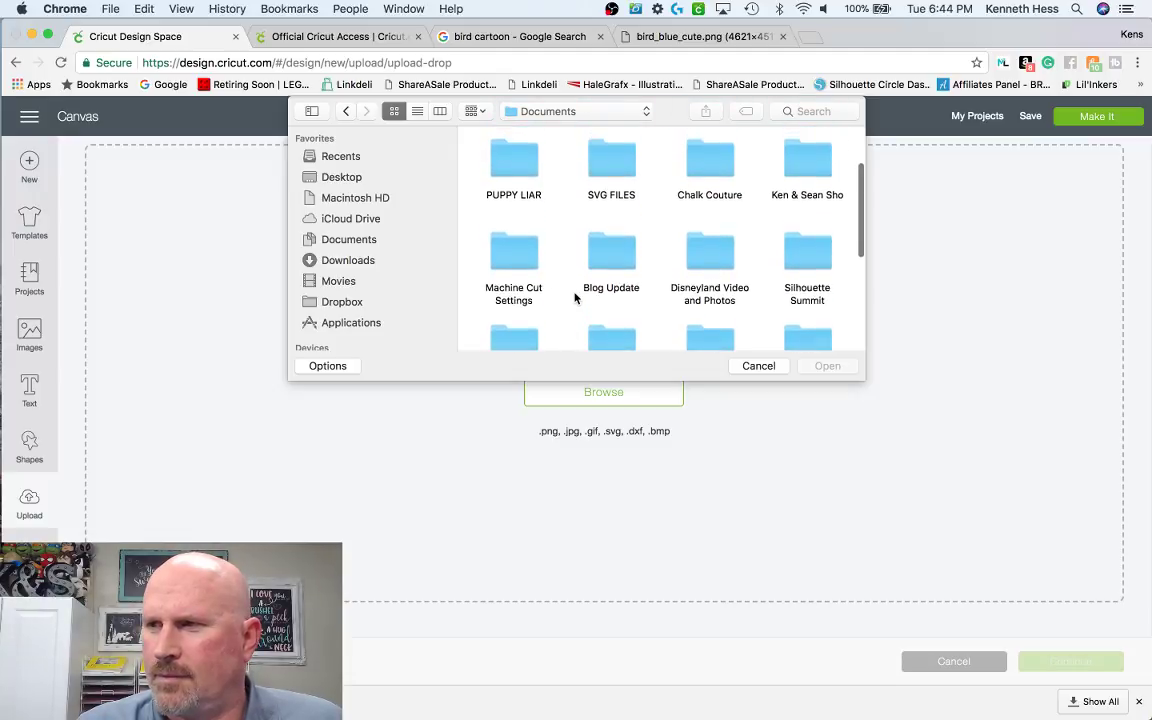
pyautogui.scroll(2, 575, 297)
pyautogui.doubleClick(608, 229)
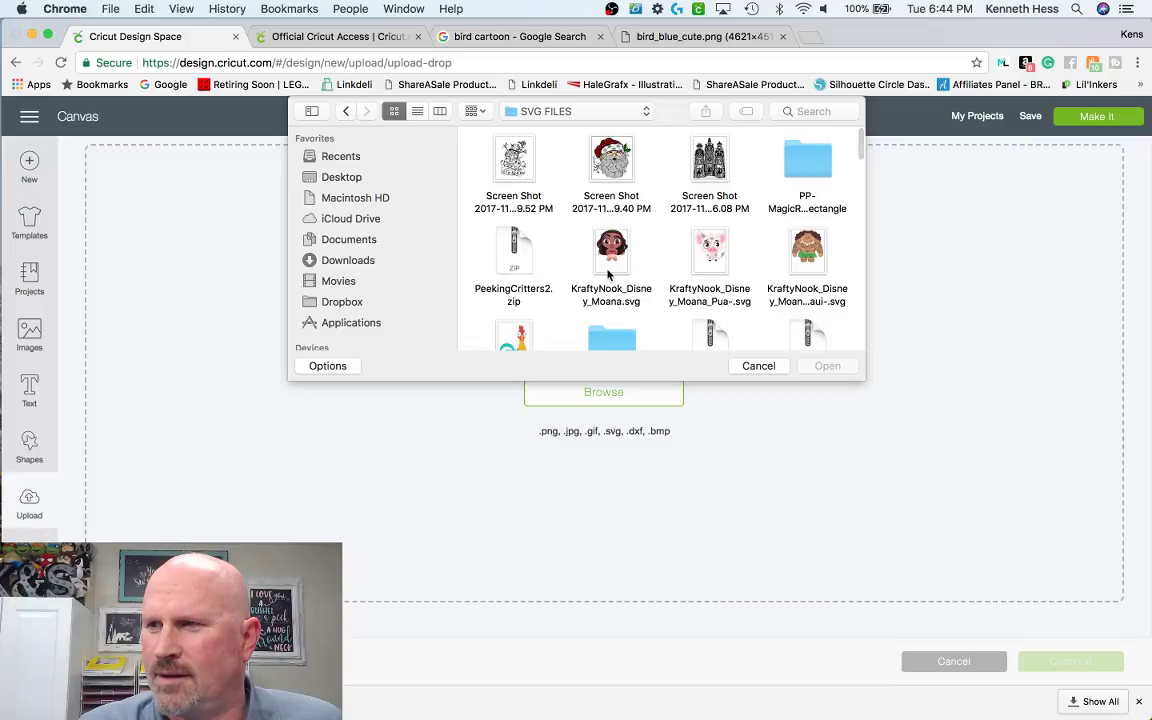
pyautogui.scroll(-10, 612, 162)
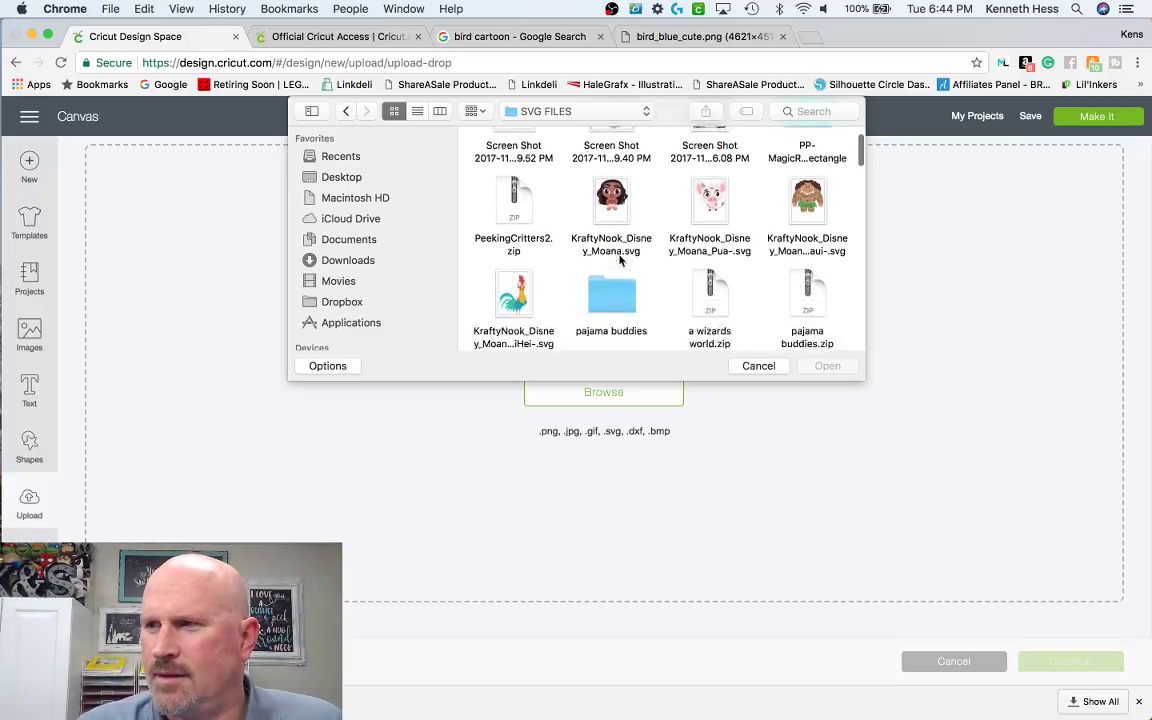
pyautogui.scroll(-10, 619, 261)
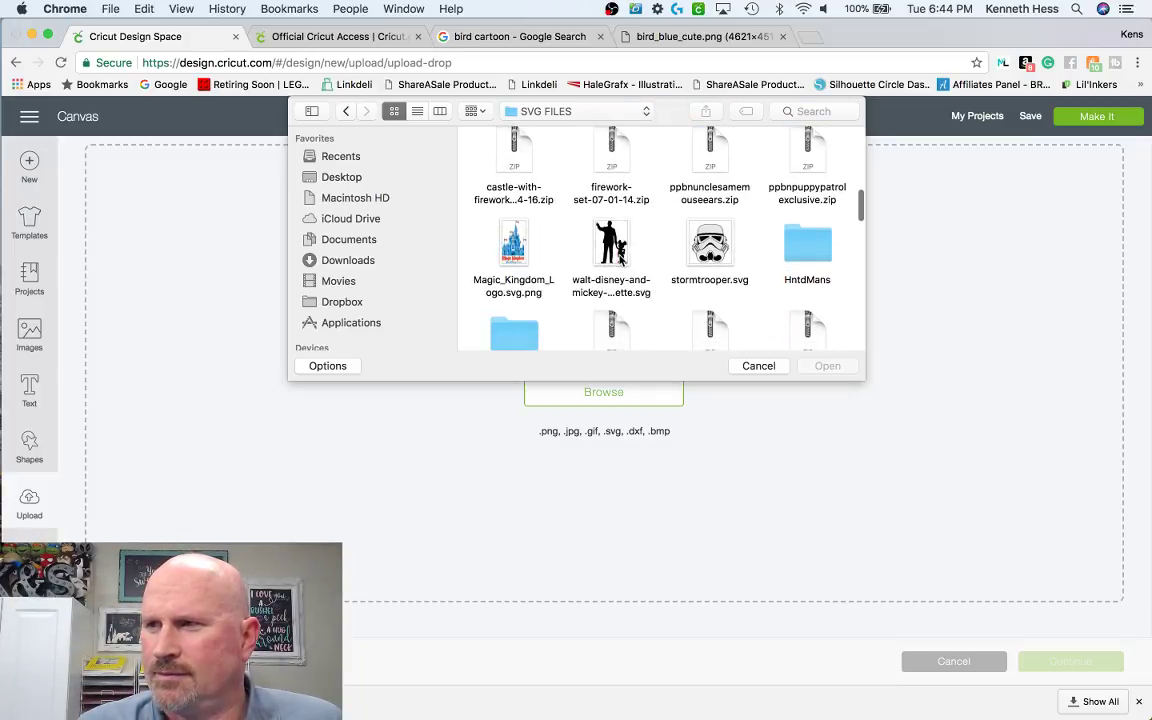
pyautogui.scroll(-2, 619, 261)
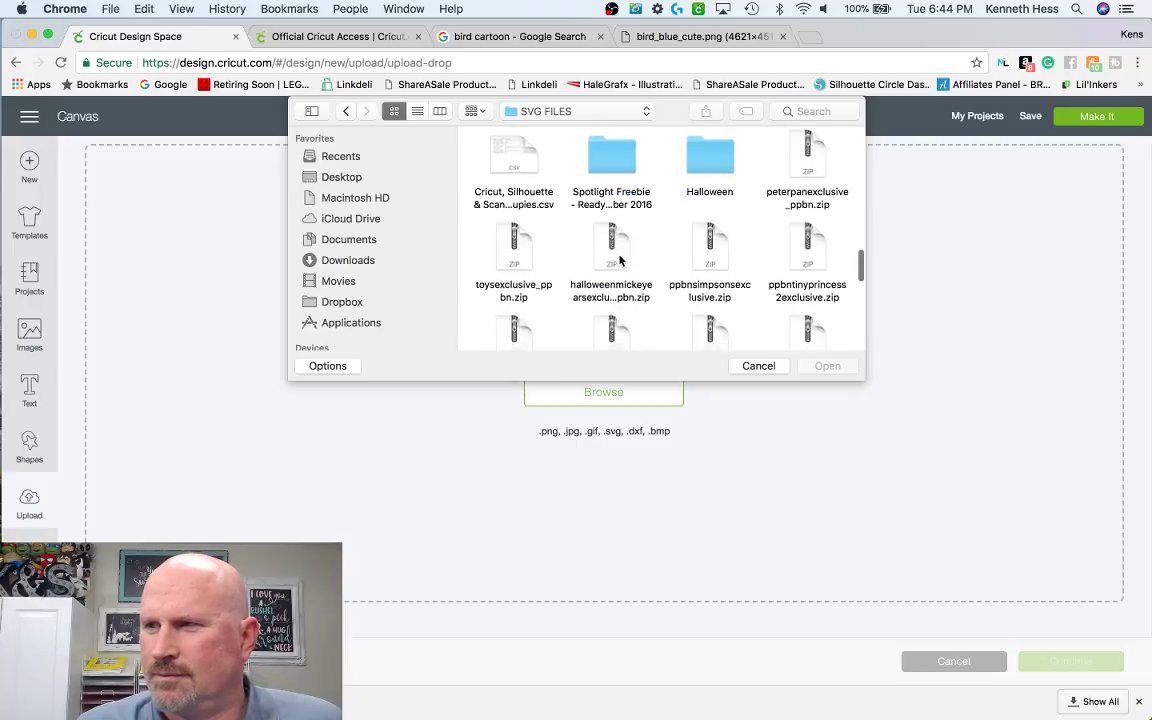
pyautogui.doubleClick(712, 171)
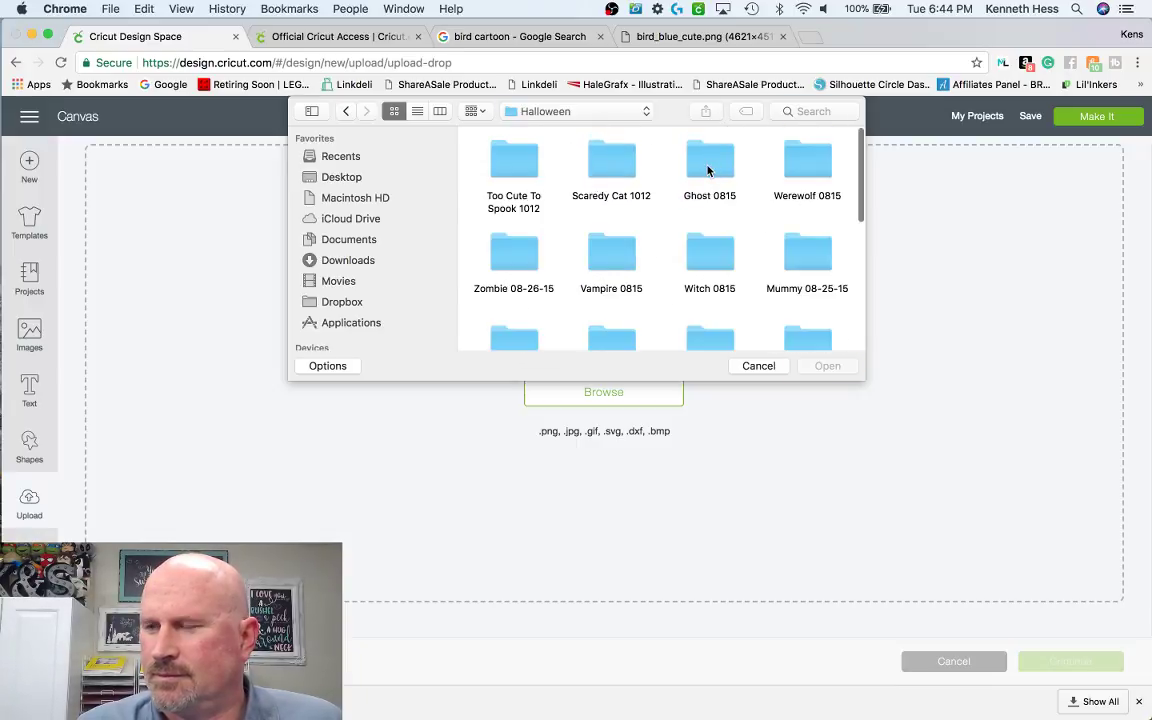
pyautogui.doubleClick(527, 175)
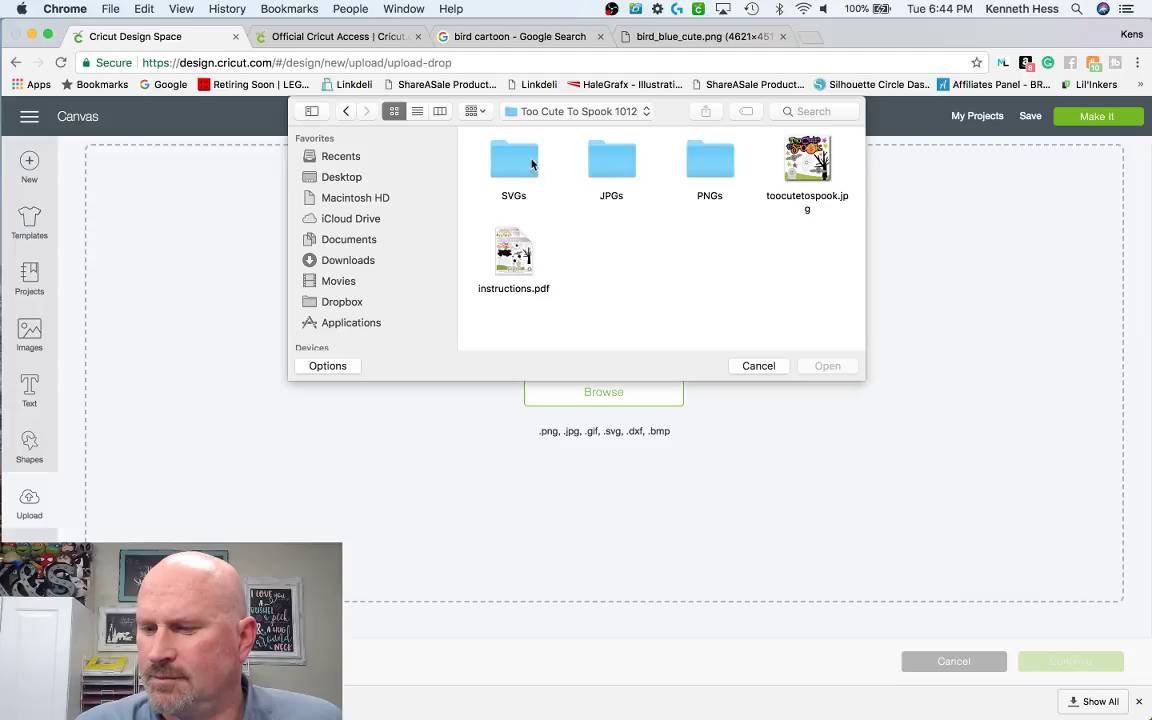
pyautogui.doubleClick(516, 174)
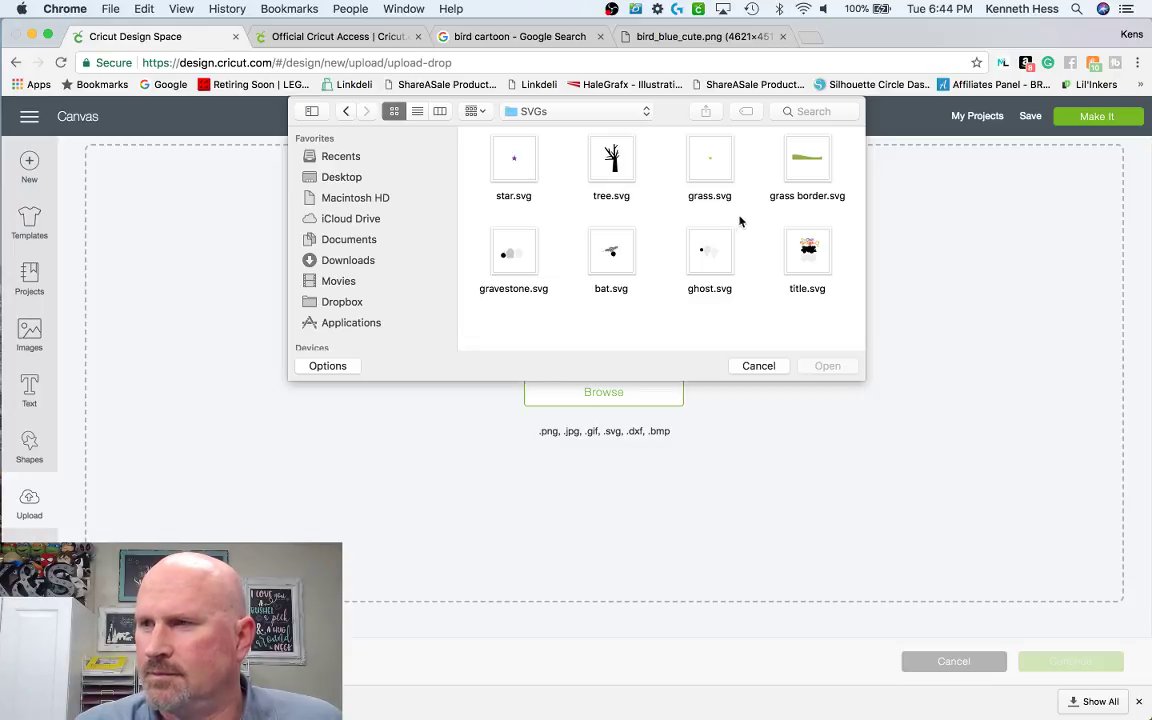
pyautogui.click(345, 113)
pyautogui.click(345, 113)
pyautogui.click(345, 113)
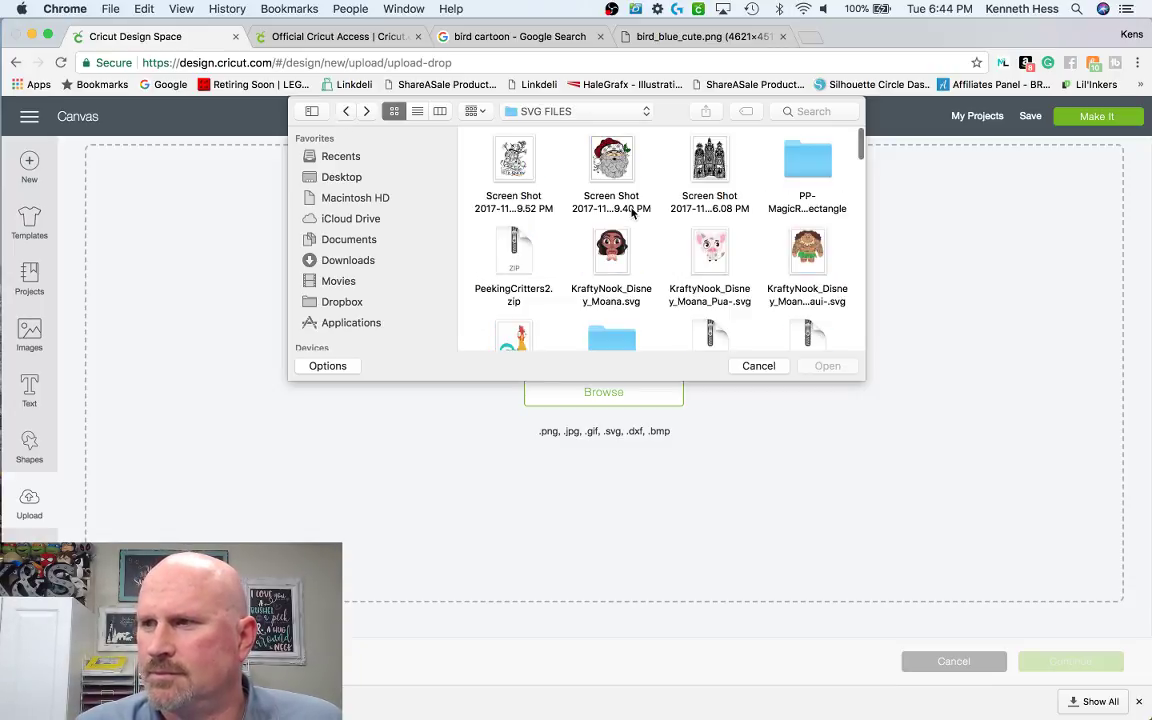
# - Upload KraftyNook_Disney_Moana.svg from the SVG FILES folder, save it under its existing name, and insert it on the canvas
pyautogui.doubleClick(615, 250)
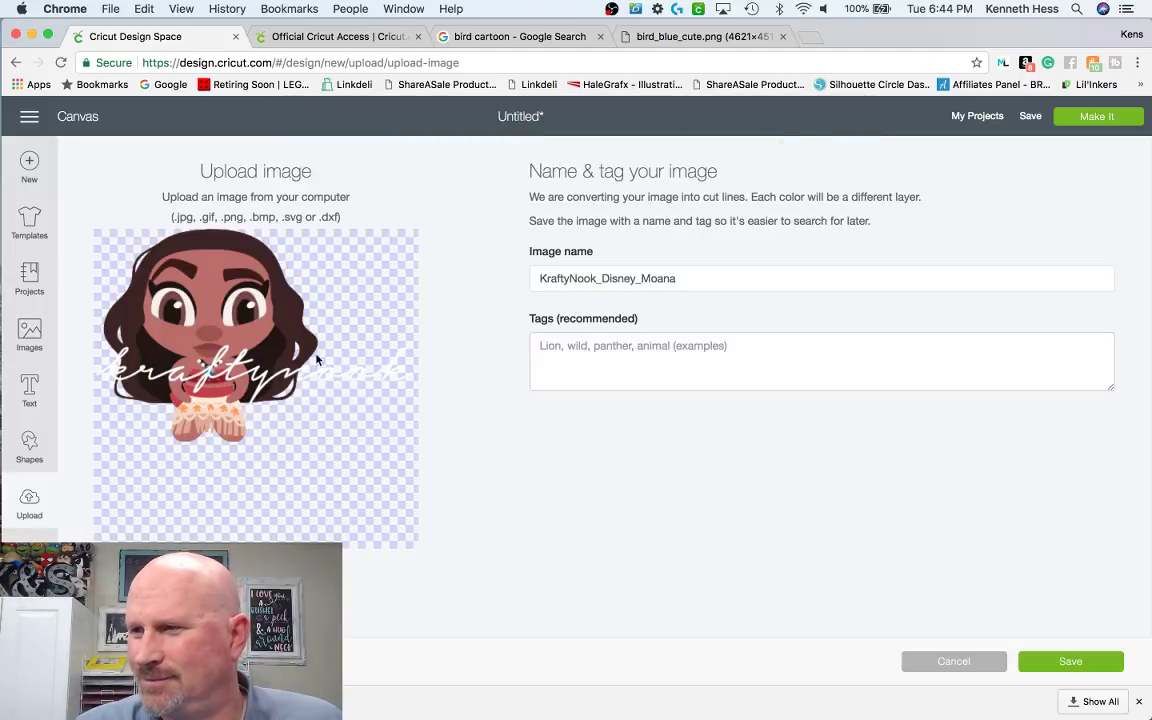
pyautogui.click(1063, 667)
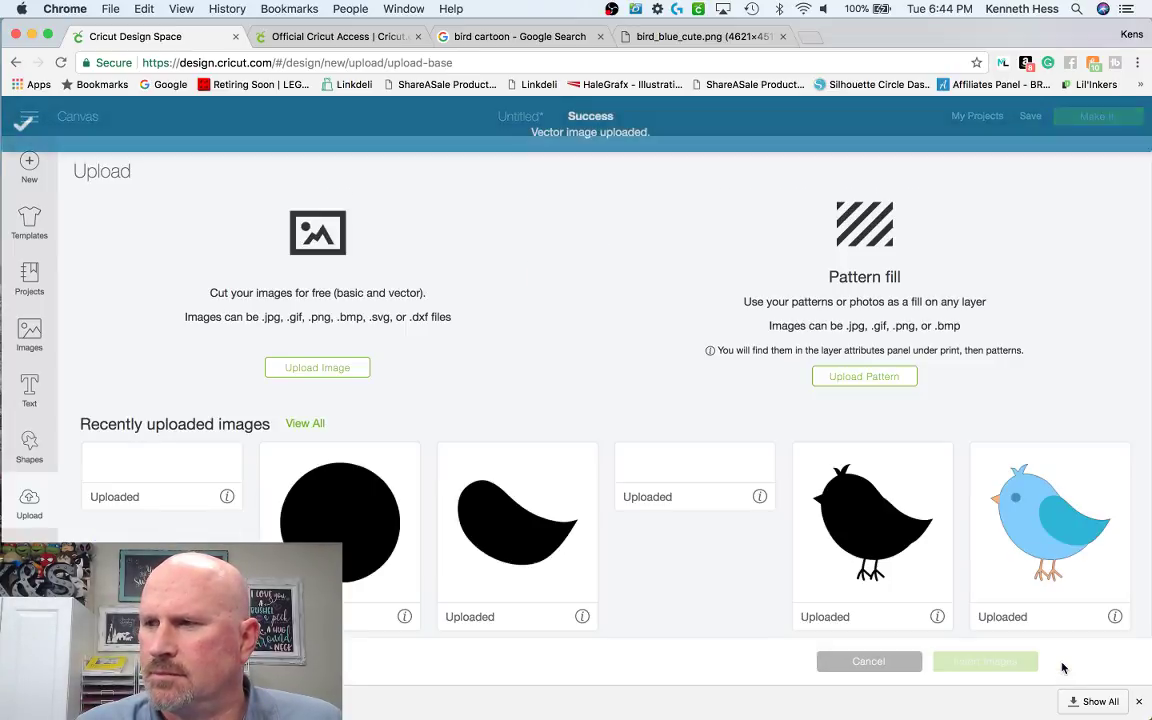
pyautogui.click(205, 488)
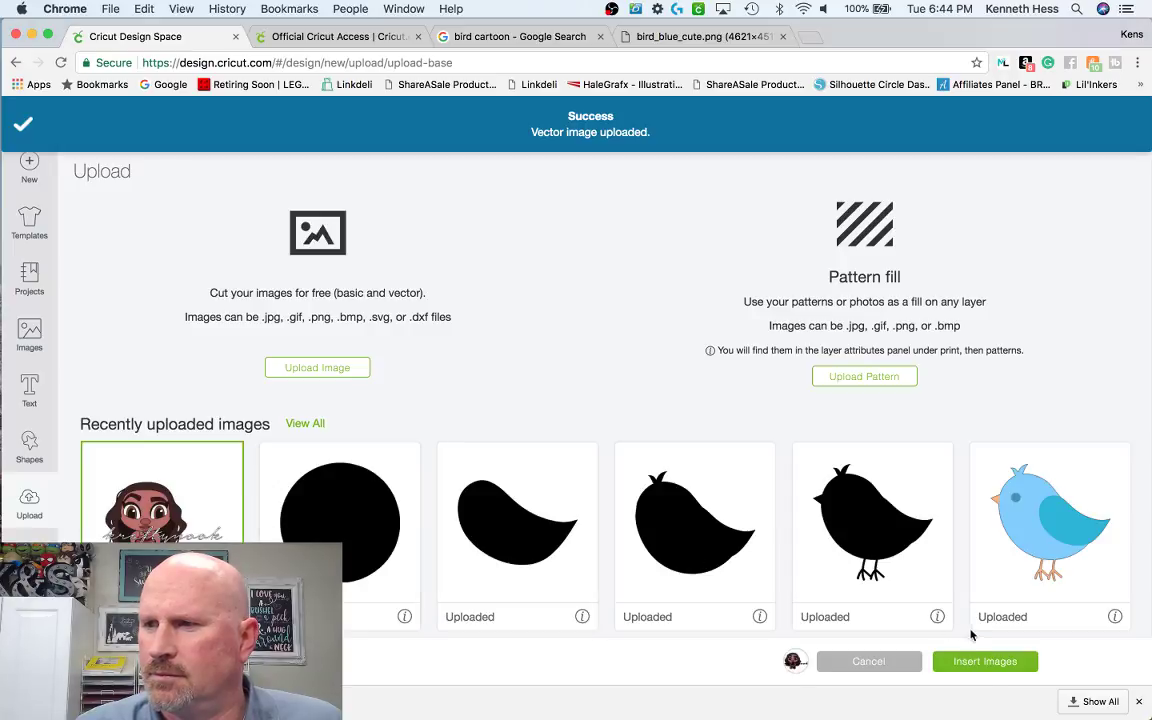
pyautogui.click(985, 662)
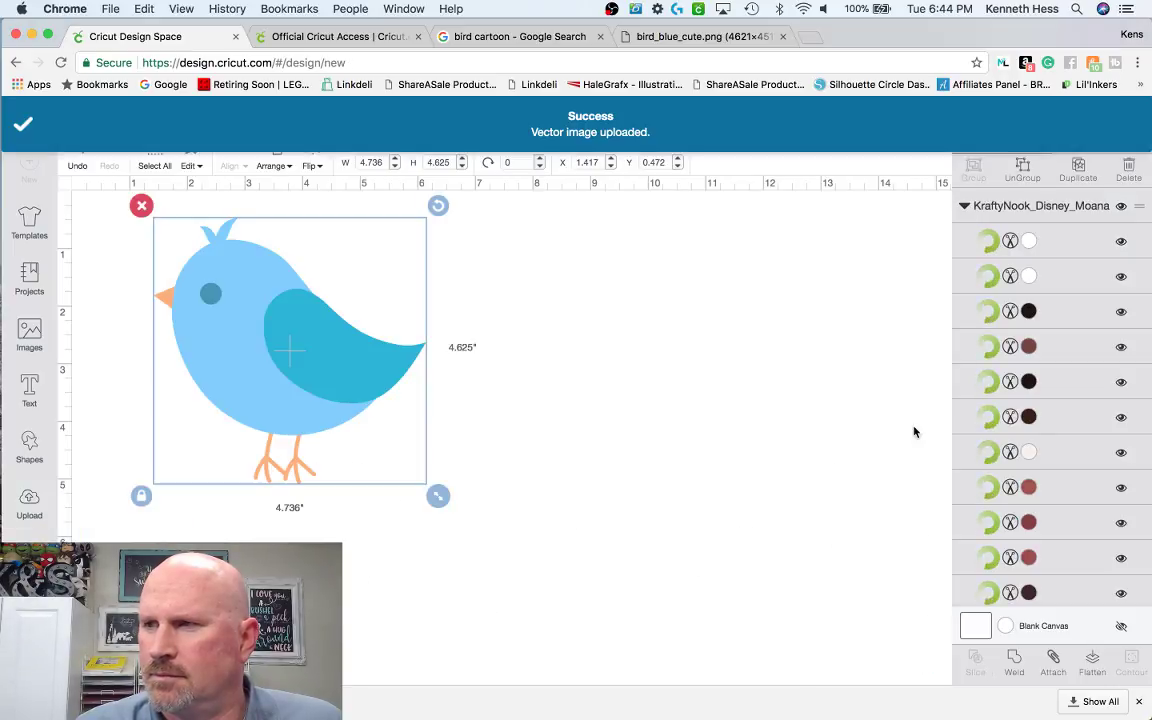
# - Move the Moana image across the canvas to about X 3.9, Y 0.08, exposing most of the bird
pyautogui.moveTo(338, 352); pyautogui.dragTo(476, 261)
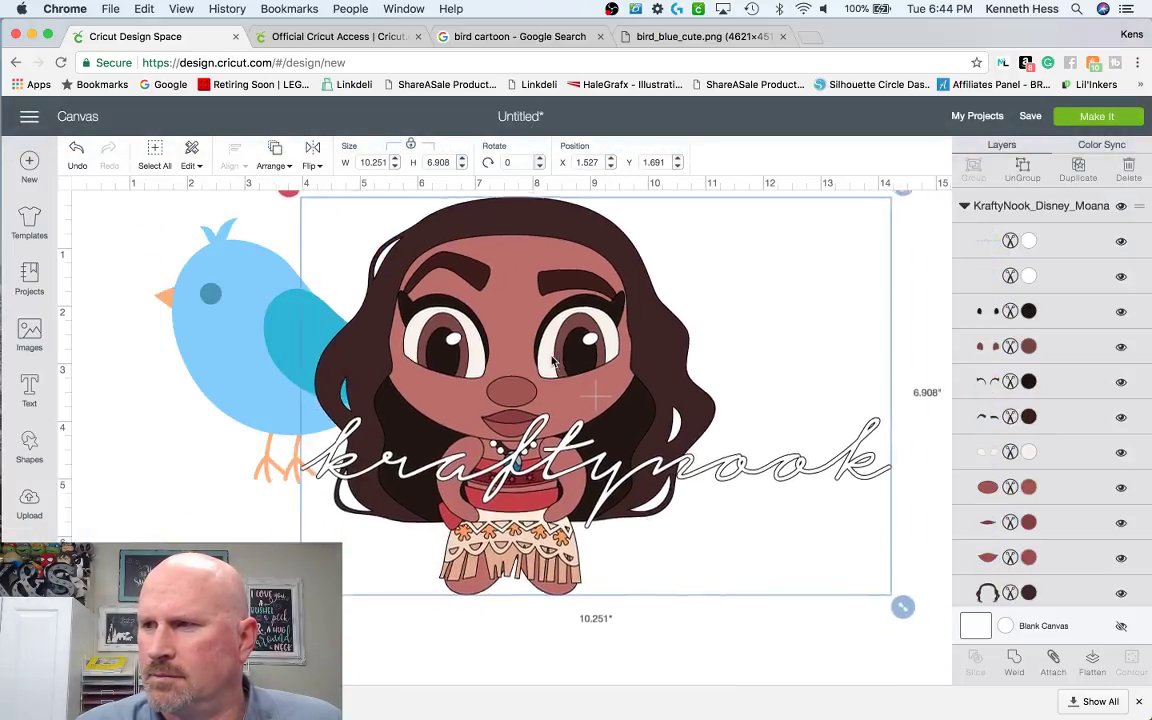
pyautogui.rightClick(551, 358)
pyautogui.click(879, 565)
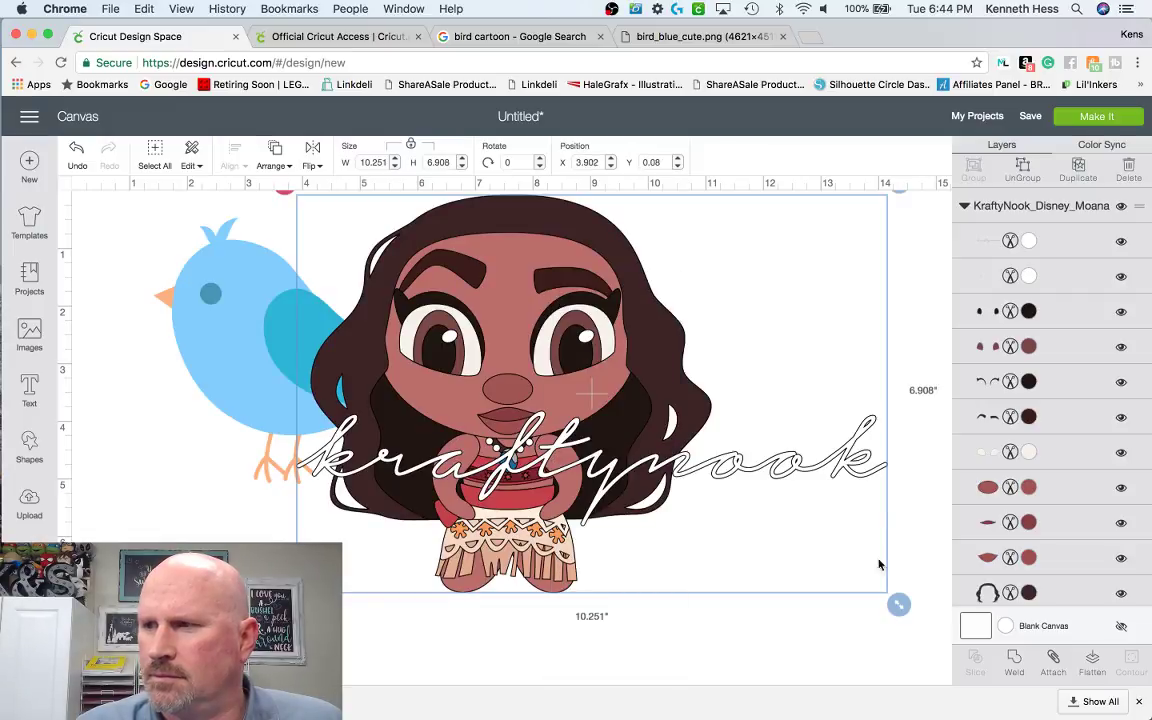
# - Ungroup the Moana image and delete the kraftynook watermark text
pyautogui.click(1022, 170)
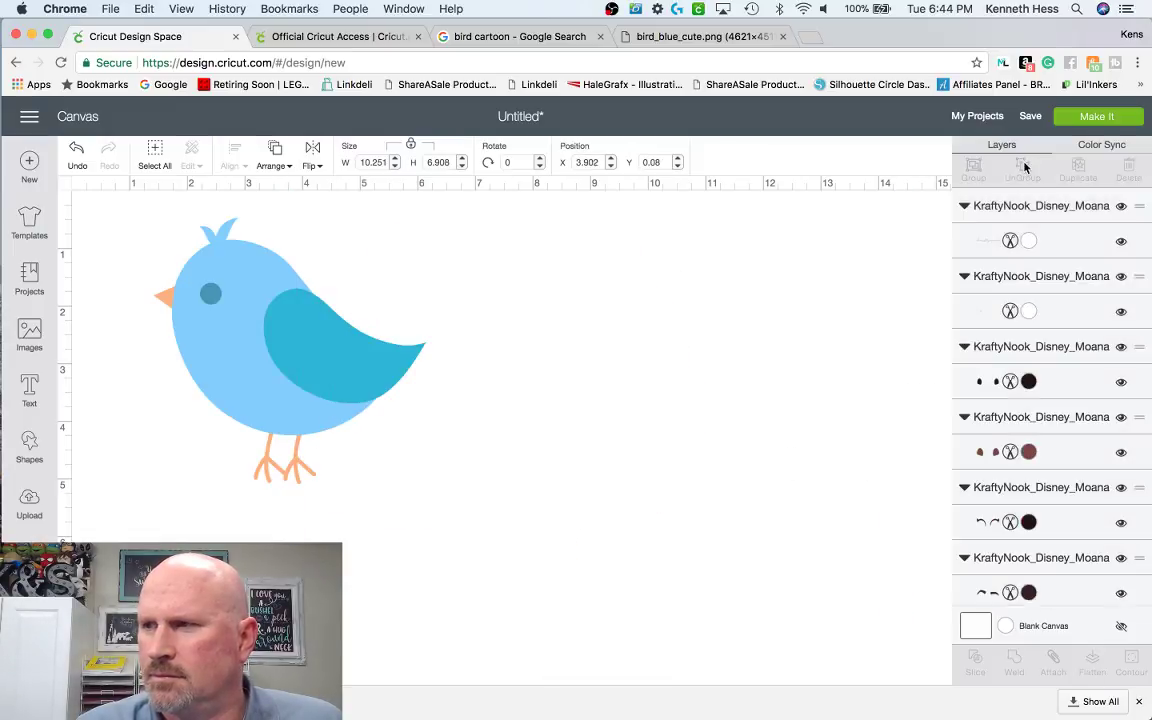
pyautogui.click(695, 482)
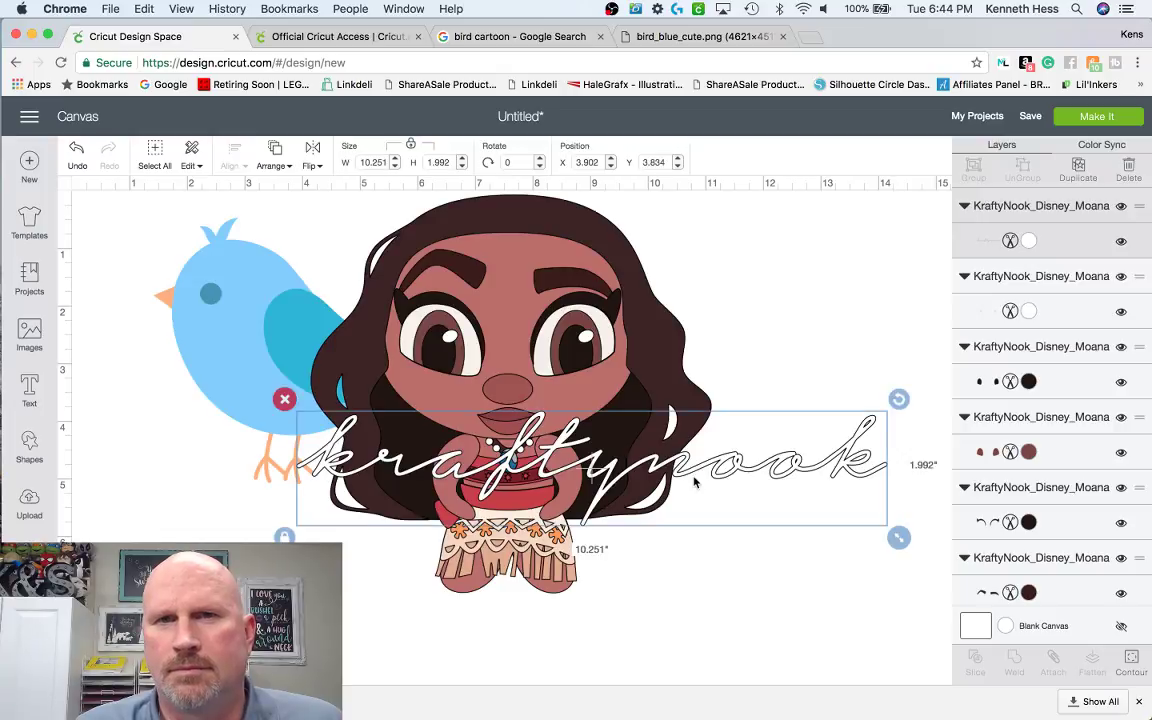
pyautogui.press('Delete')
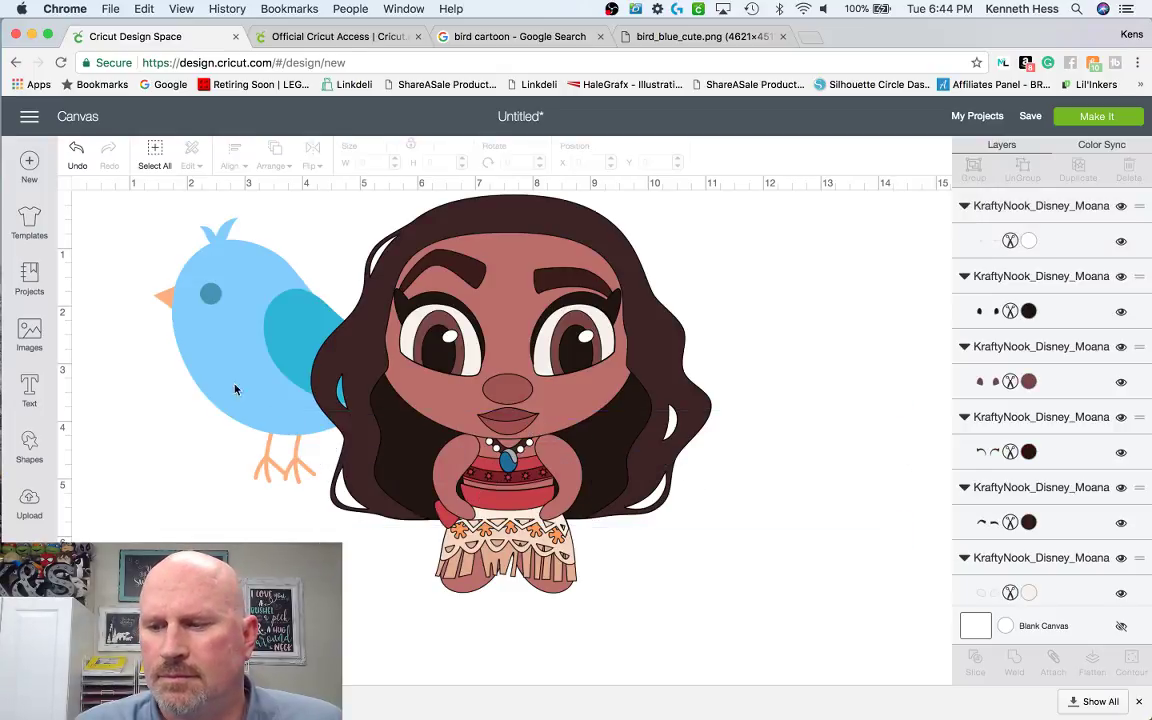
# - Move the blue bird to the far side of Moana, at about X 11.4, Y 0.87, clear of her hair
pyautogui.moveTo(226, 345); pyautogui.dragTo(148, 346)
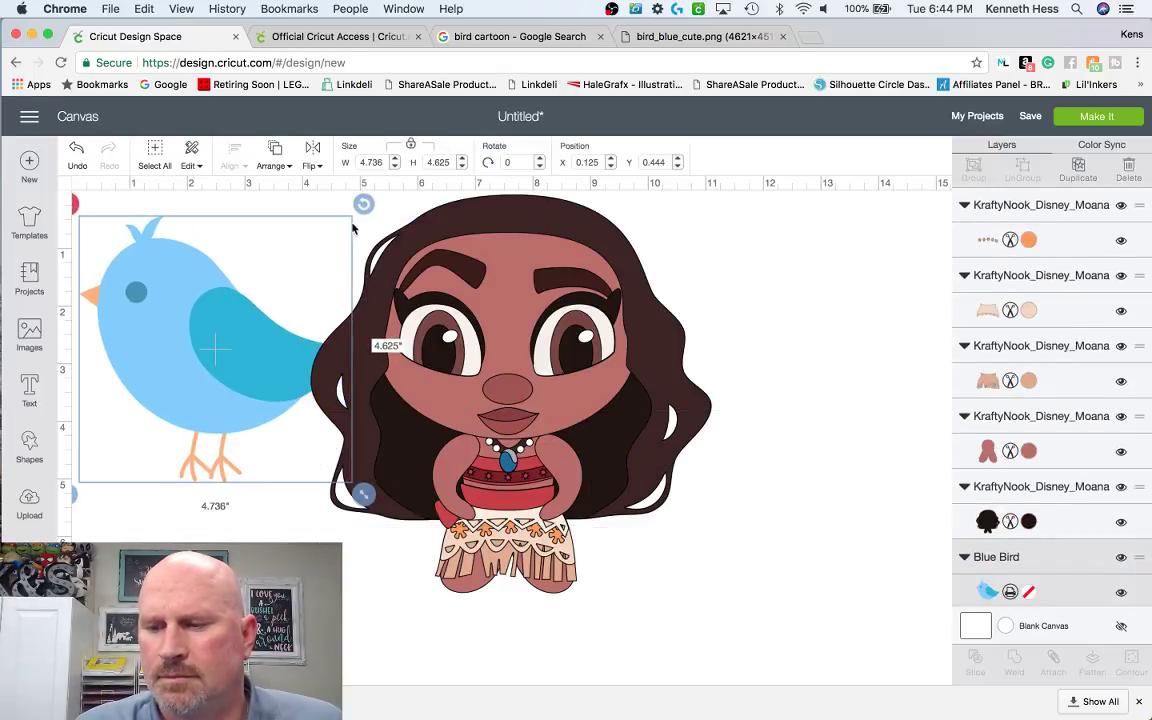
pyautogui.click(681, 273)
pyautogui.click(286, 340)
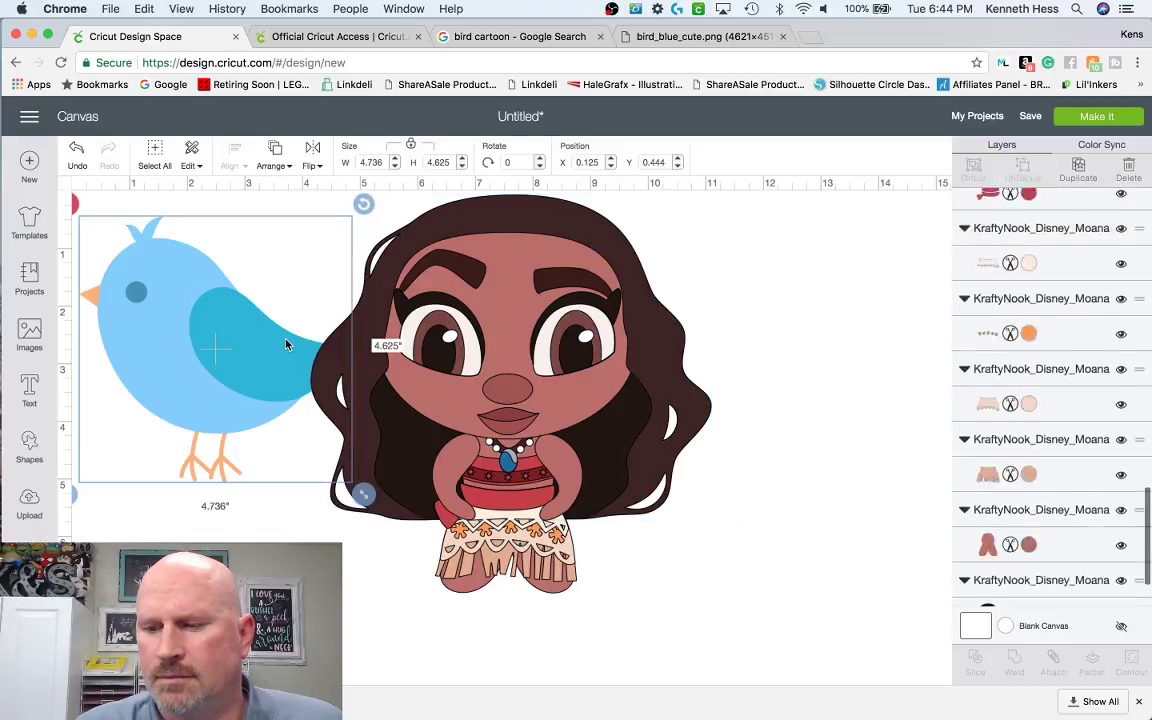
pyautogui.click(914, 388)
pyautogui.moveTo(238, 410); pyautogui.dragTo(866, 408)
pyautogui.scroll(-2, 418, 512)
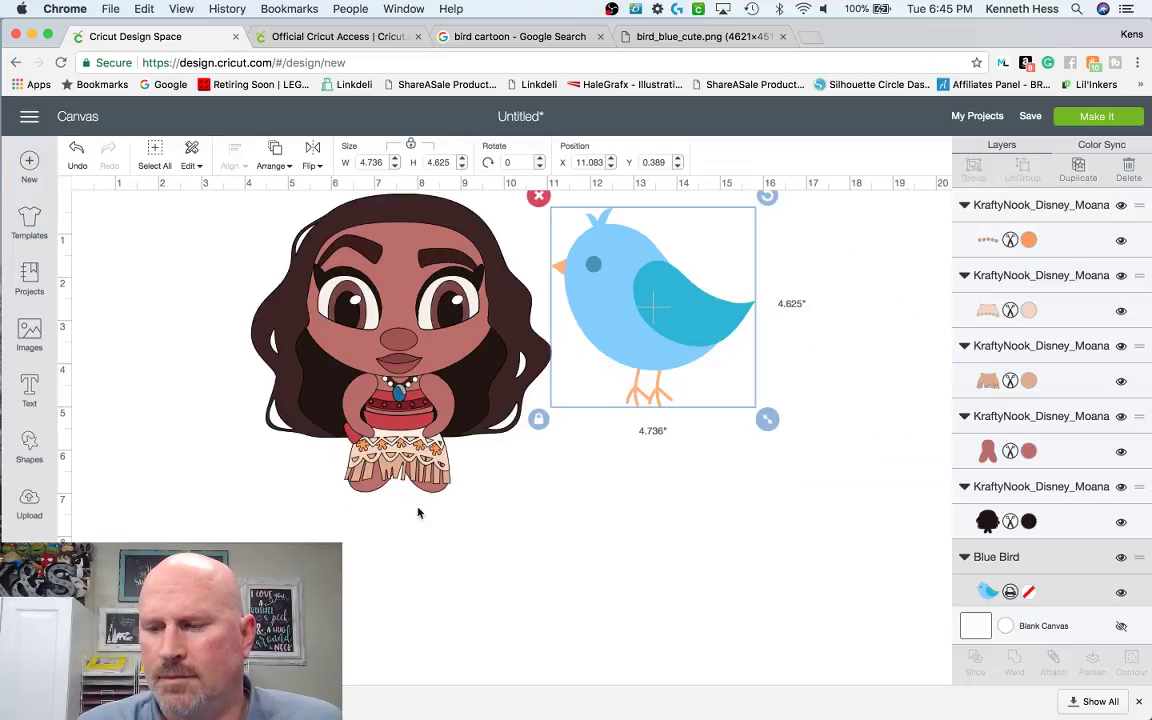
pyautogui.moveTo(580, 282); pyautogui.dragTo(596, 303)
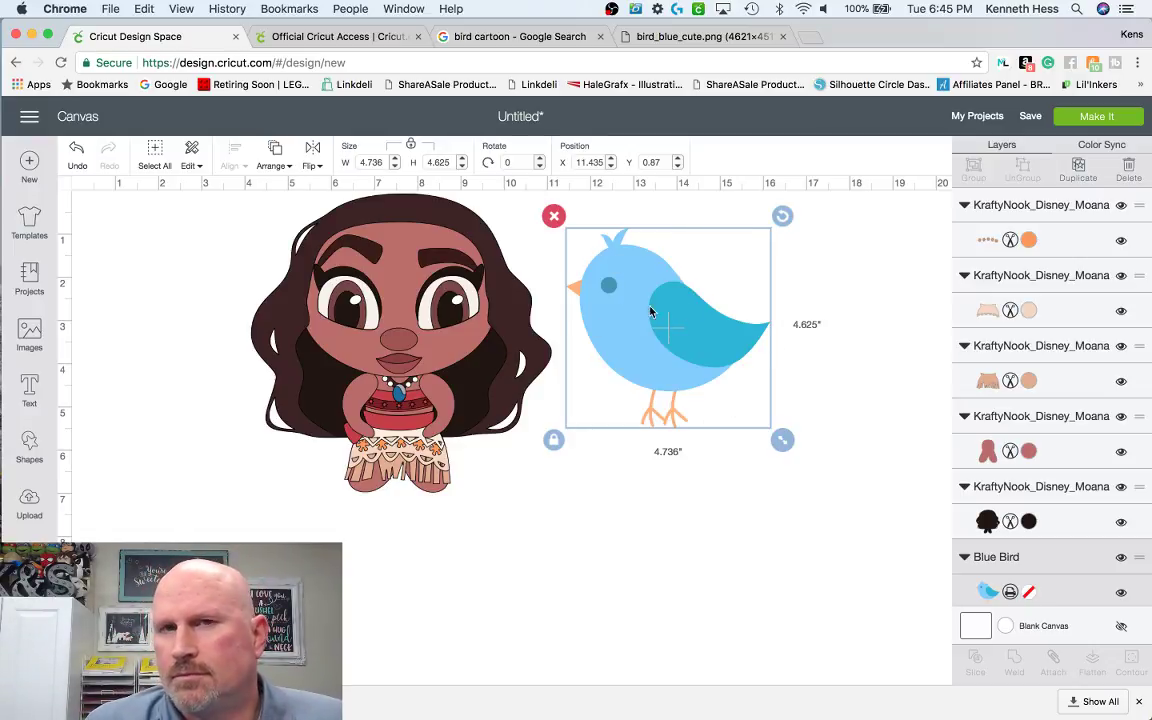
# - Select all the Moana pieces and compare their separate cut layers with the single Blue Bird layer
pyautogui.click(352, 251)
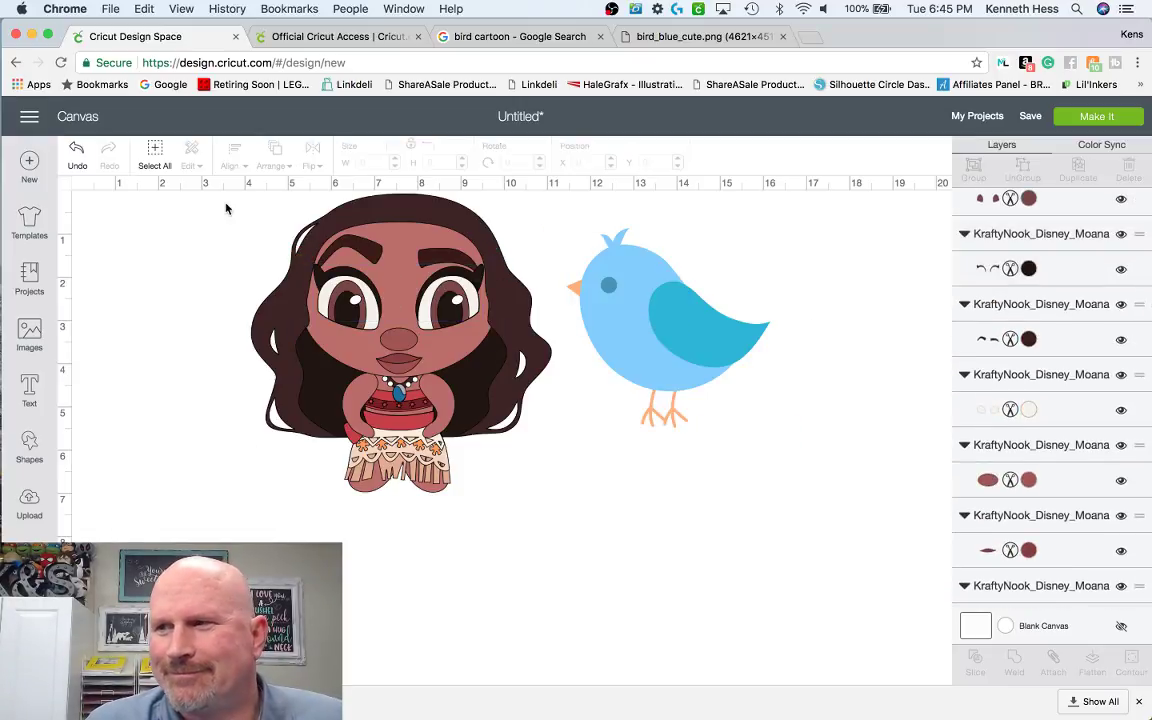
pyautogui.moveTo(210, 190); pyautogui.dragTo(563, 514)
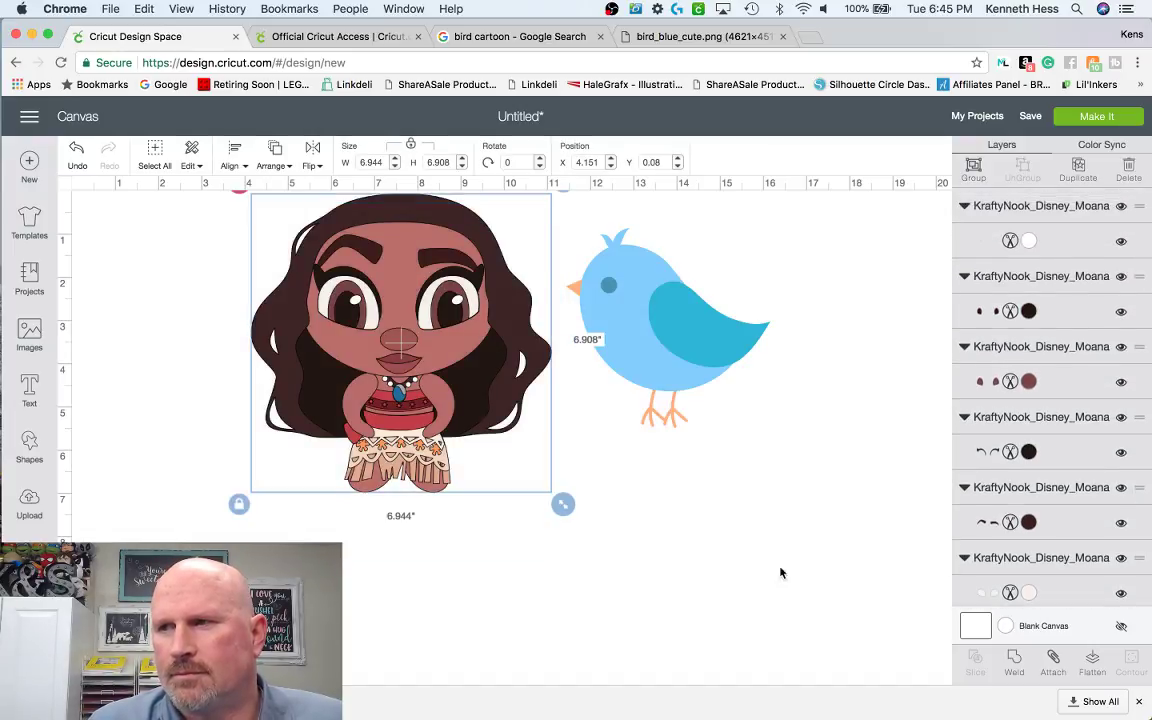
pyautogui.scroll(-10, 1136, 343)
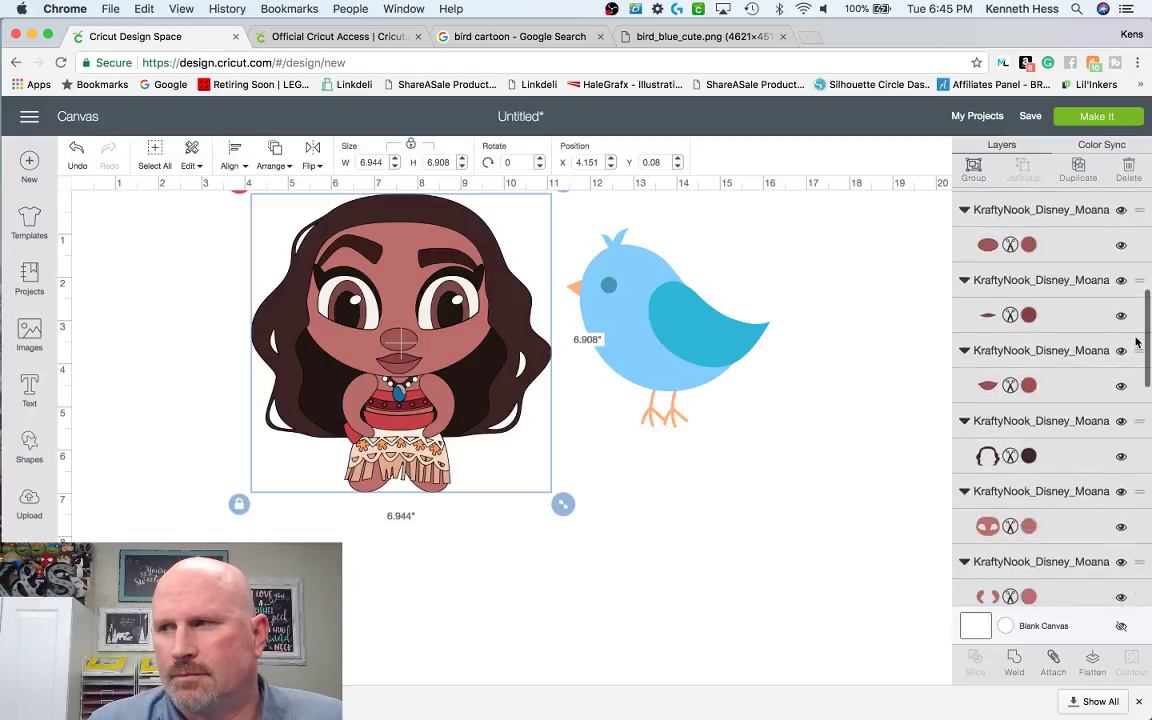
pyautogui.scroll(-10, 1136, 343)
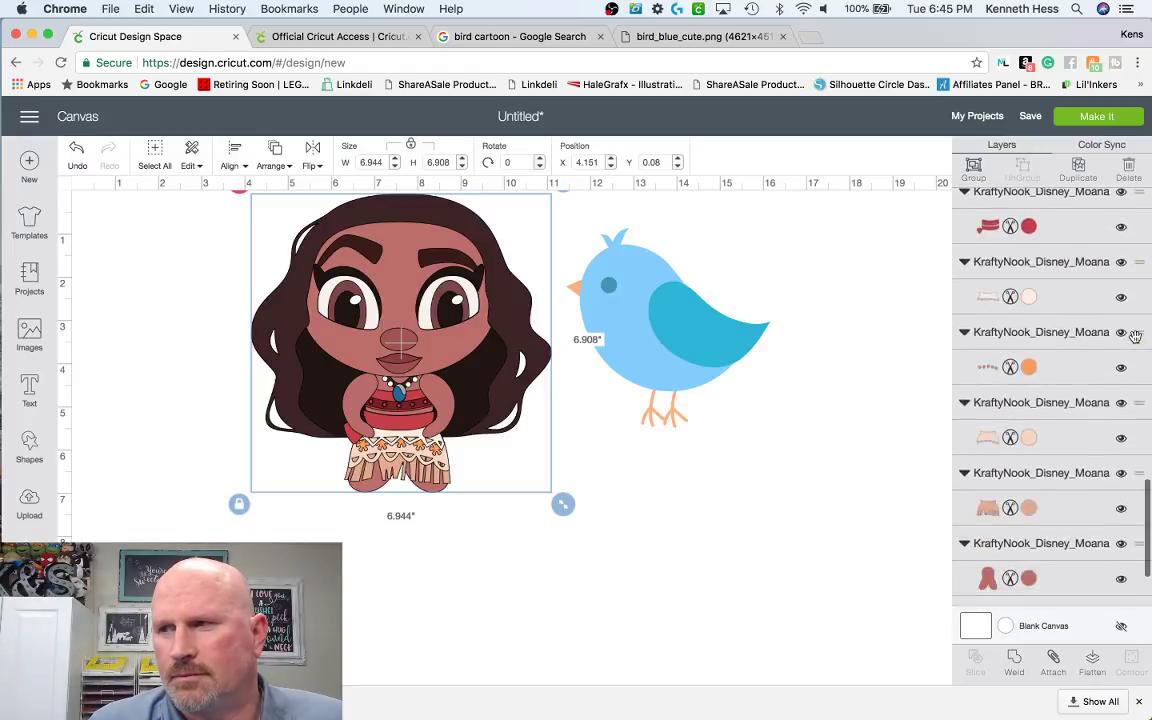
pyautogui.scroll(15, 1032, 265)
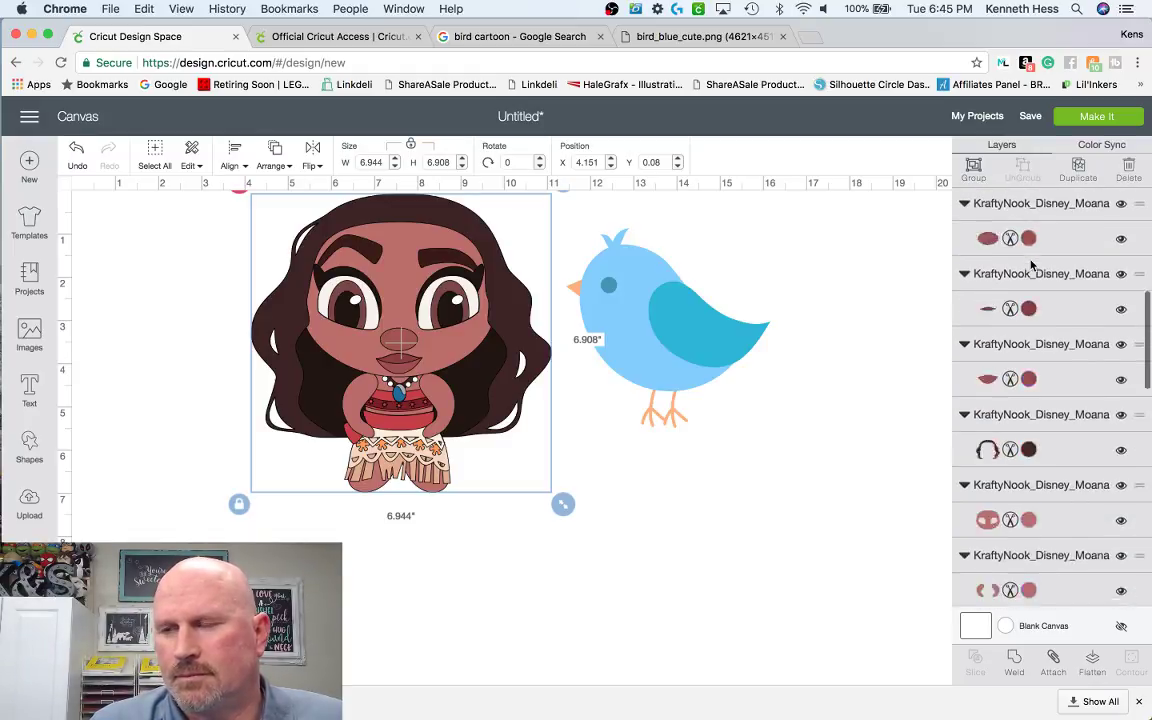
pyautogui.scroll(-15, 1032, 265)
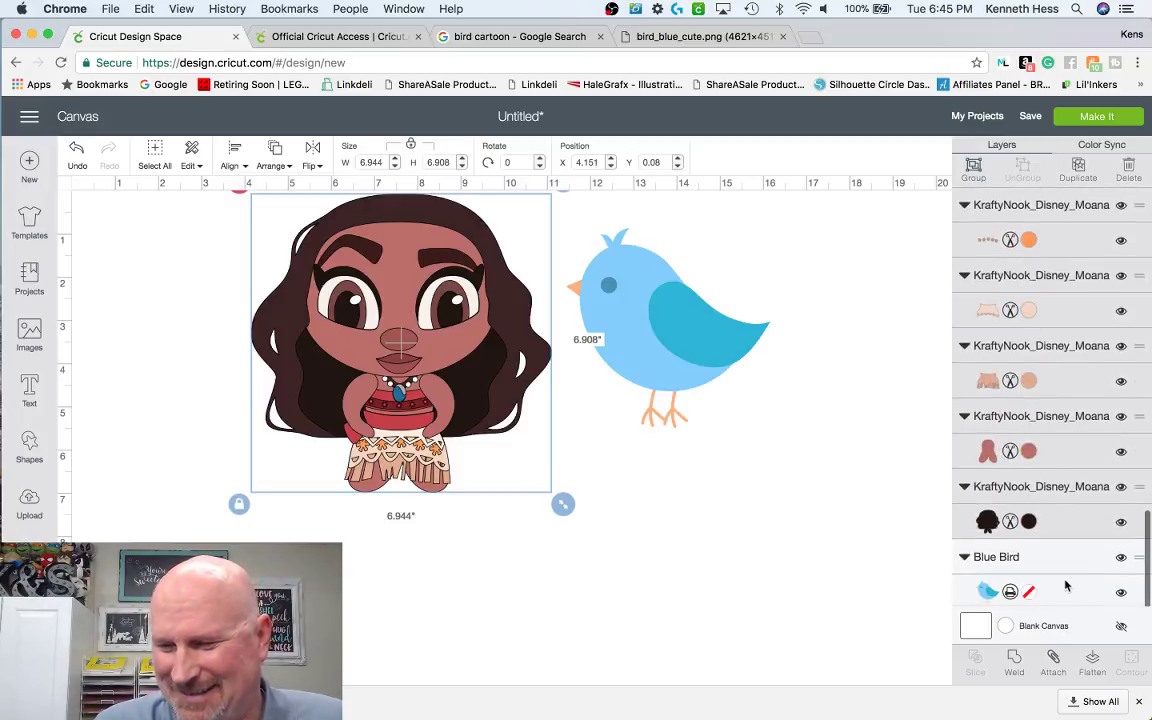
pyautogui.click(1066, 586)
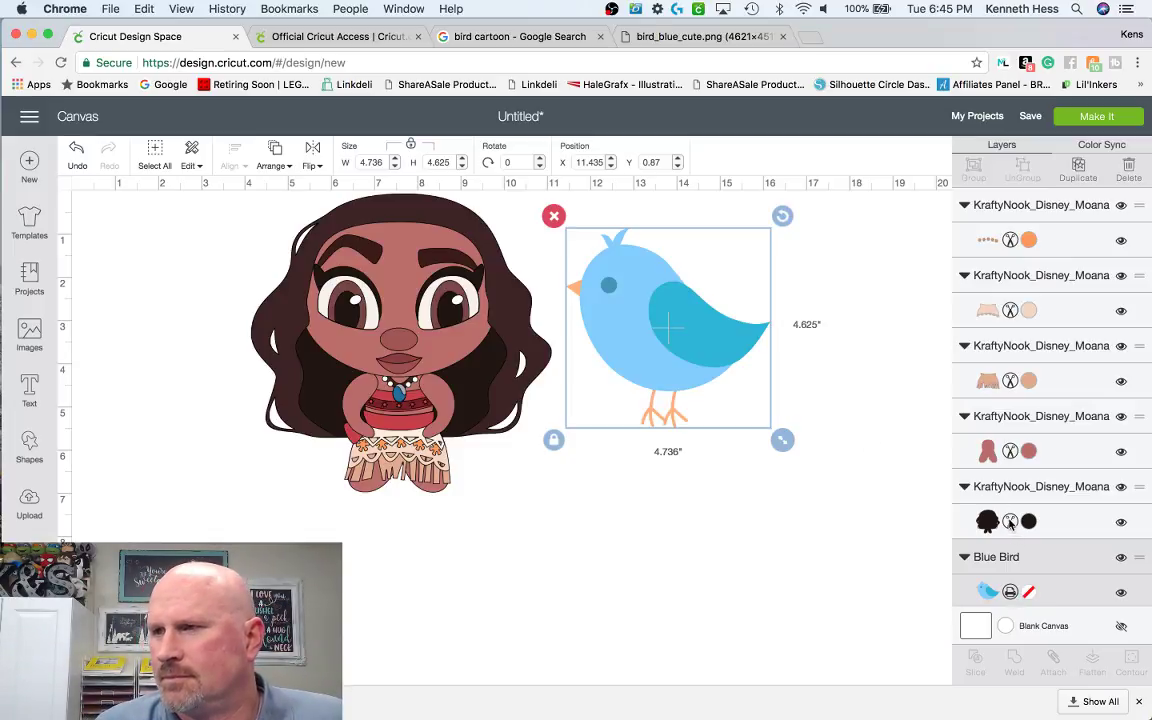
pyautogui.click(732, 541)
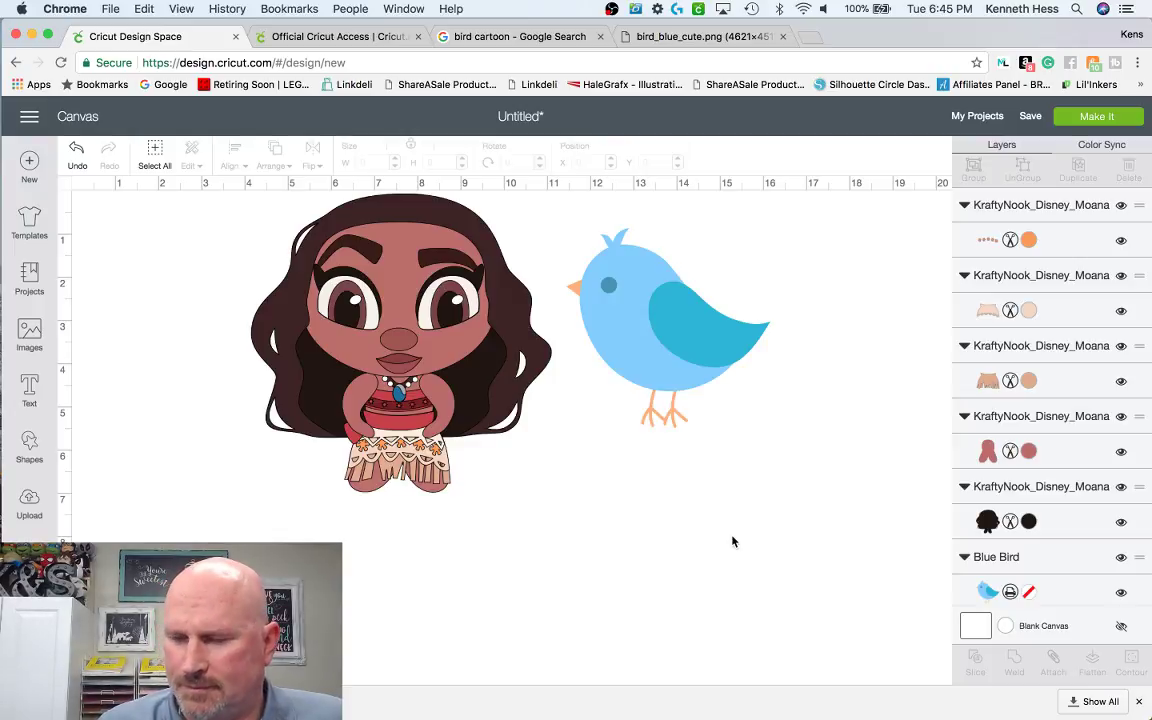
# - Switch to the bird cartoon Google image results and open the full-size image of the round blue bird with a yellow belly
pyautogui.click(17, 500)
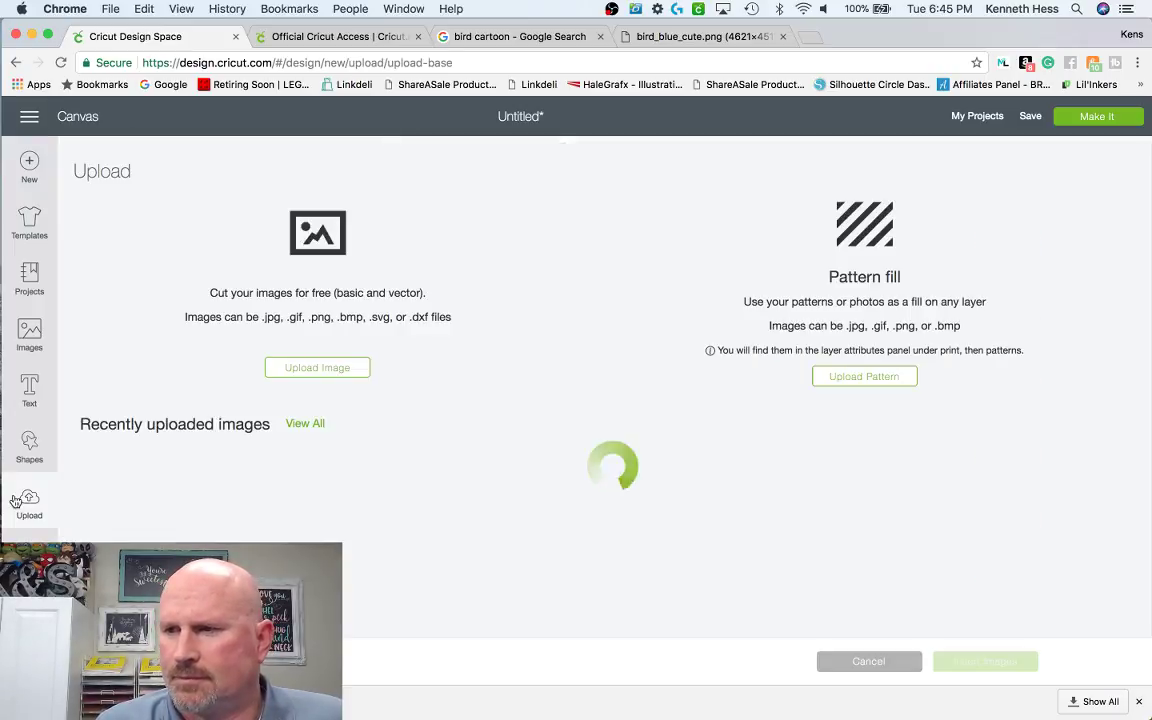
pyautogui.click(508, 34)
pyautogui.scroll(5, 503, 163)
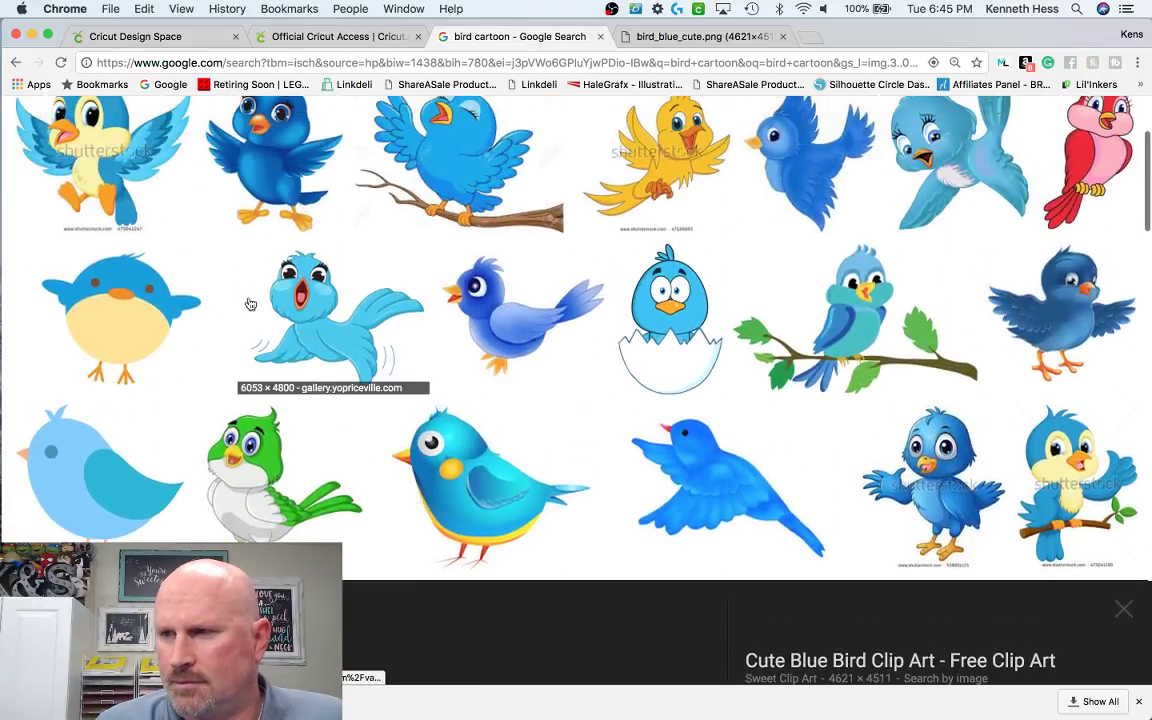
pyautogui.click(107, 287)
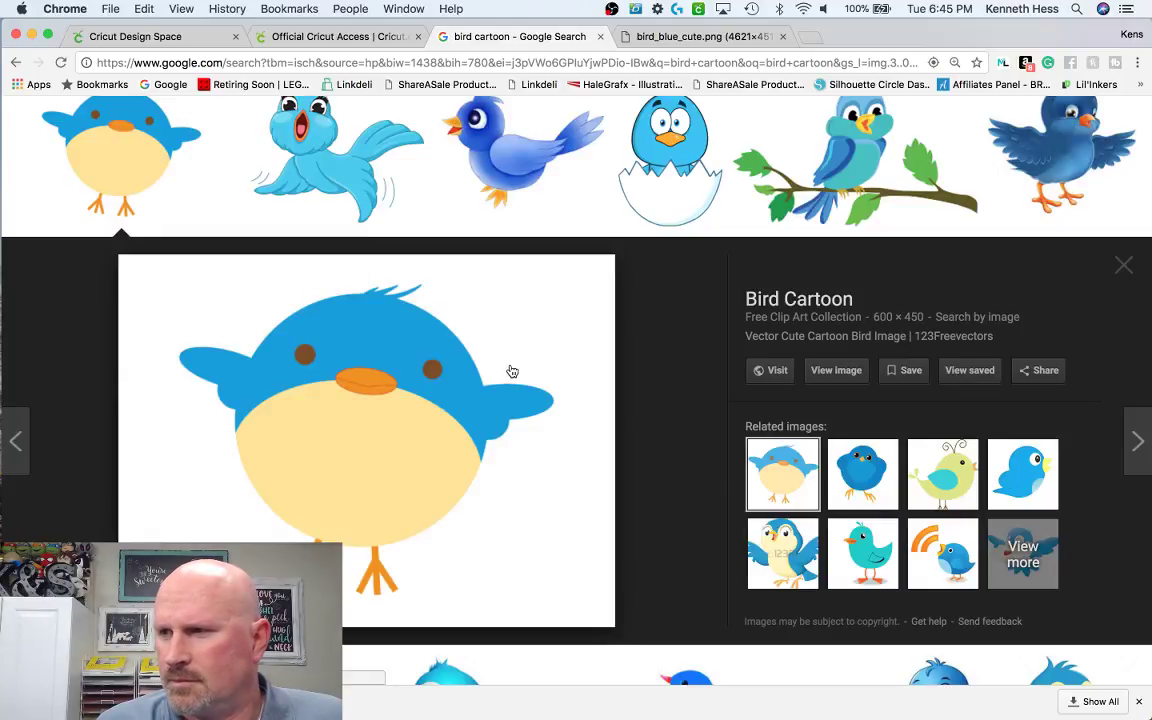
pyautogui.click(825, 373)
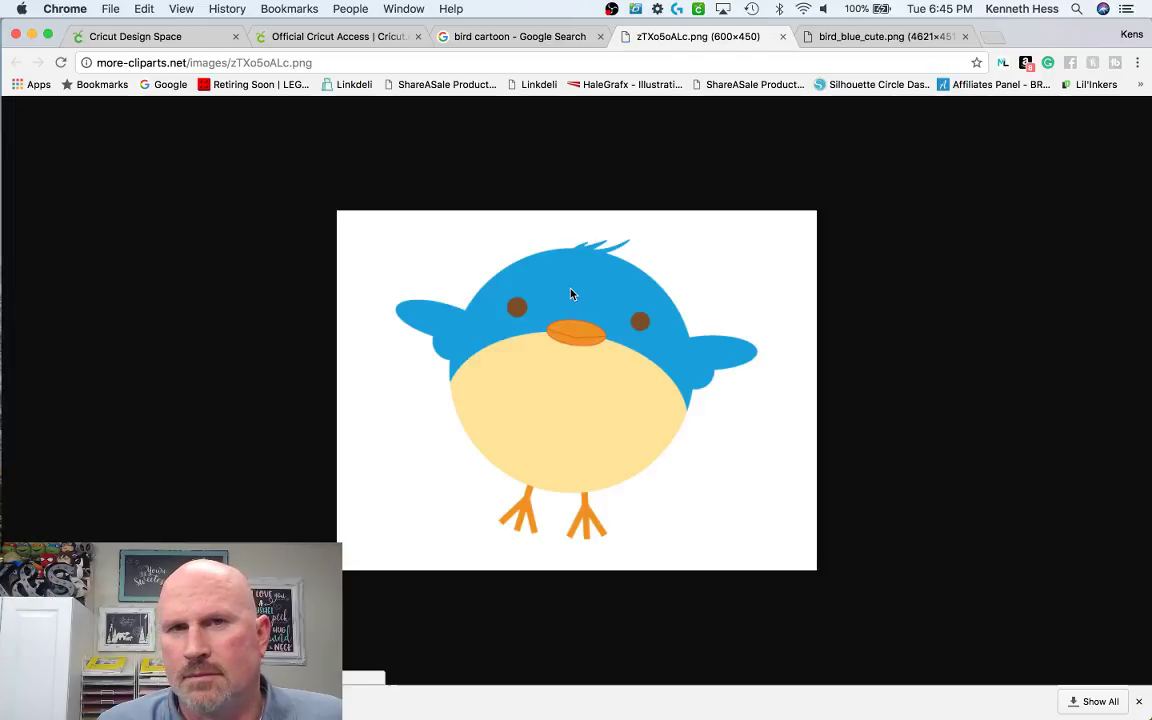
# - Save the full-size round bird image to the computer
pyautogui.rightClick(571, 293)
pyautogui.click(615, 311)
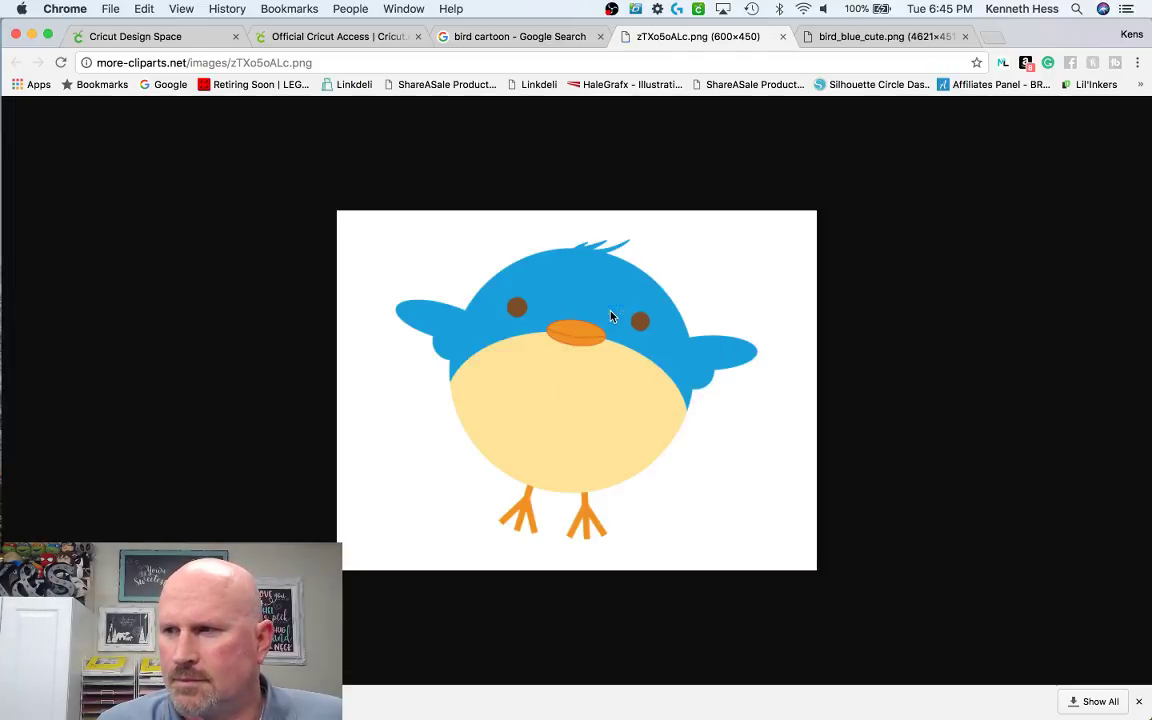
pyautogui.click(822, 556)
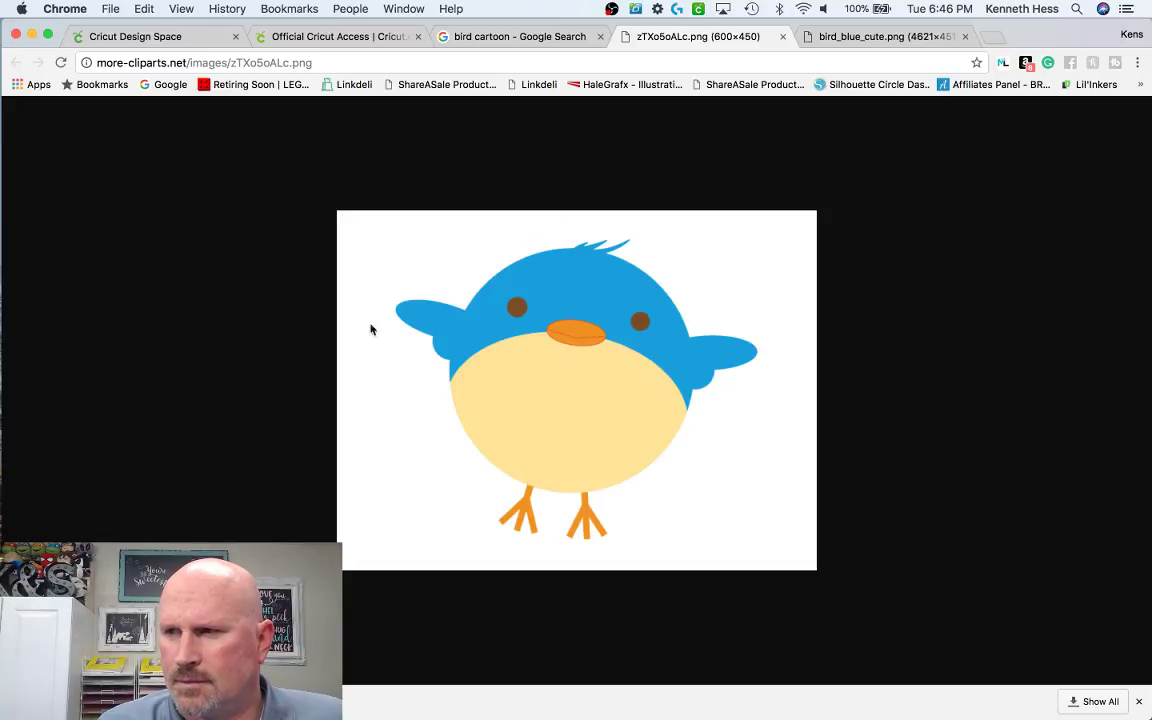
# - Switch to Cricut Design Space and load zTXo5oALc.png from the Desktop as a new image upload
pyautogui.click(176, 37)
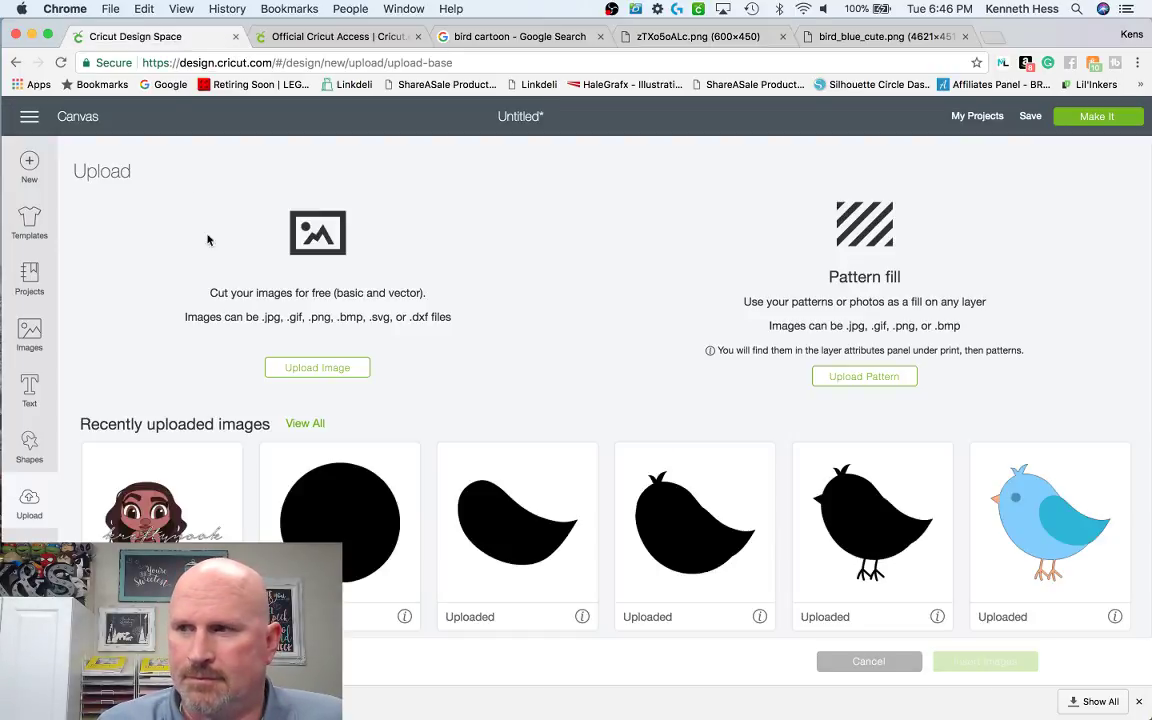
pyautogui.click(301, 367)
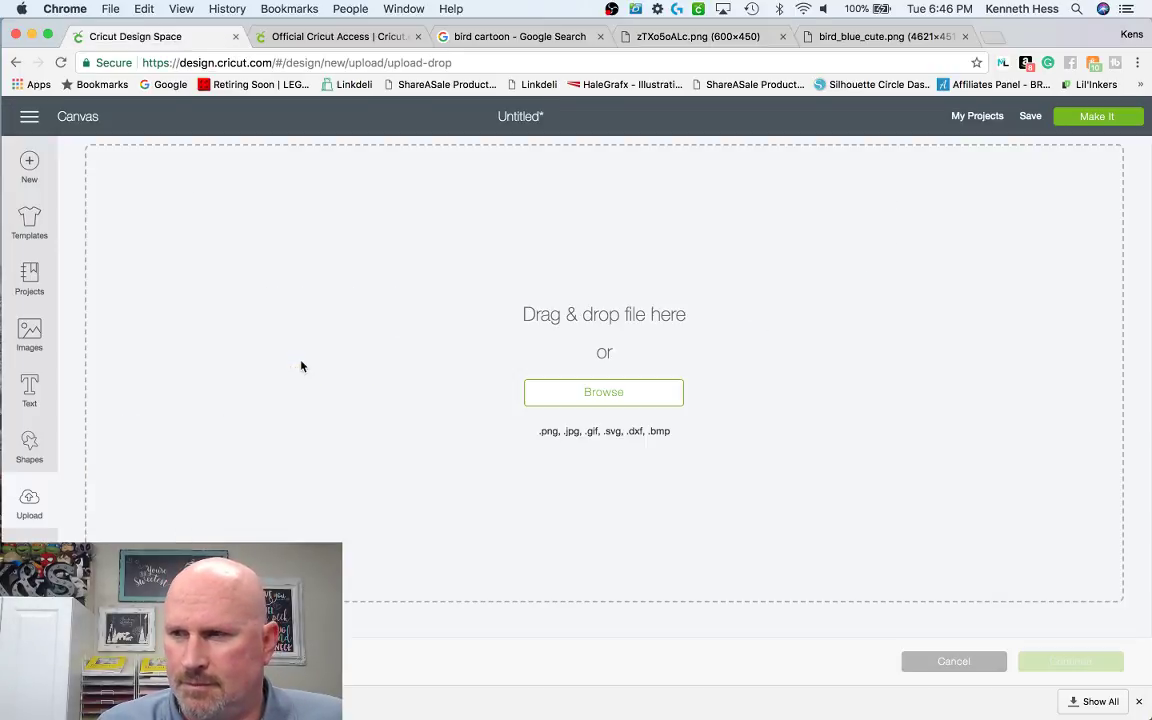
pyautogui.click(605, 398)
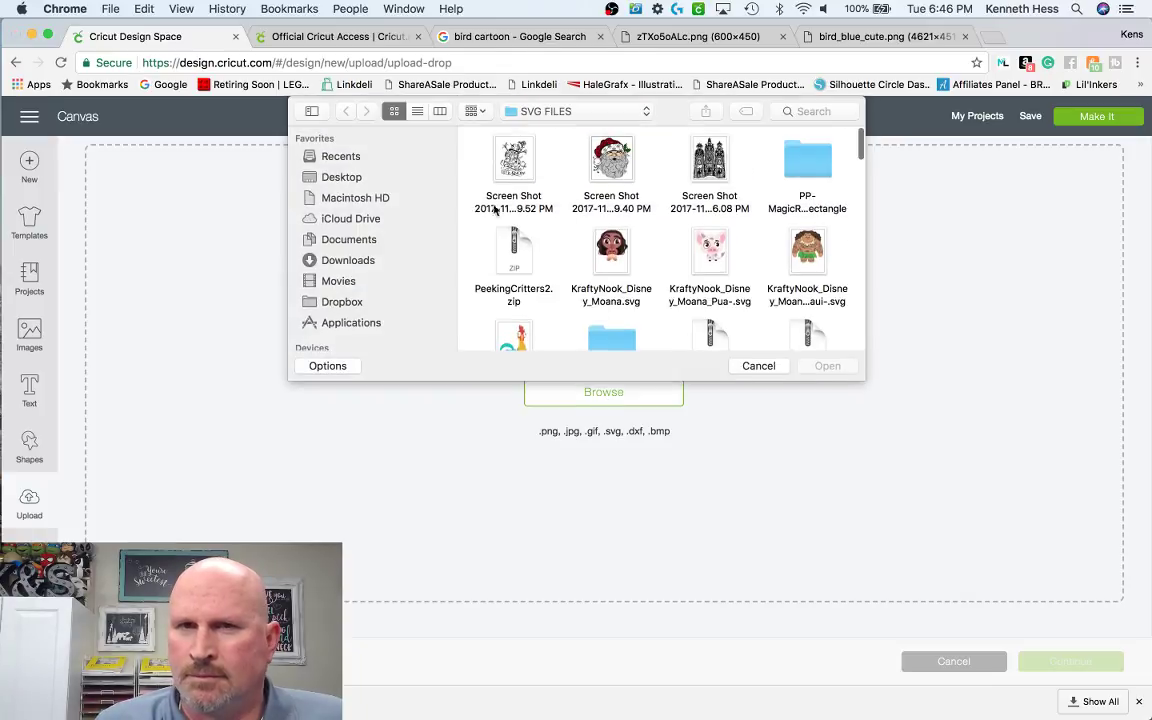
pyautogui.click(330, 177)
pyautogui.click(521, 166)
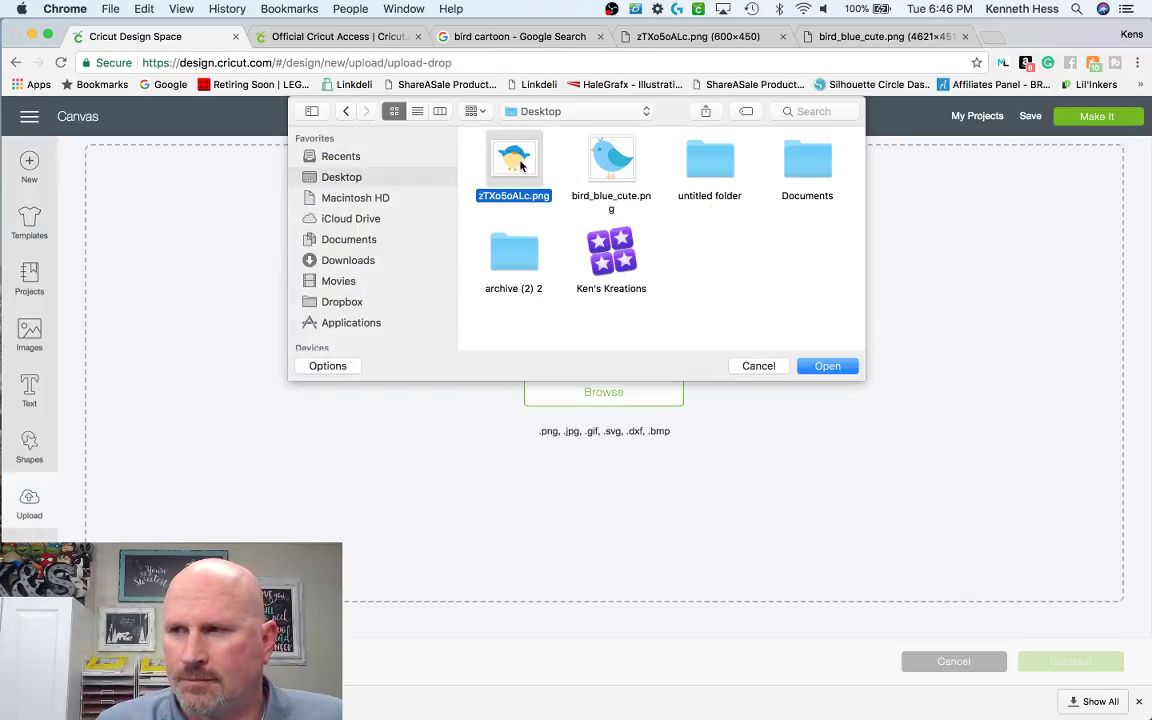
pyautogui.doubleClick(521, 166)
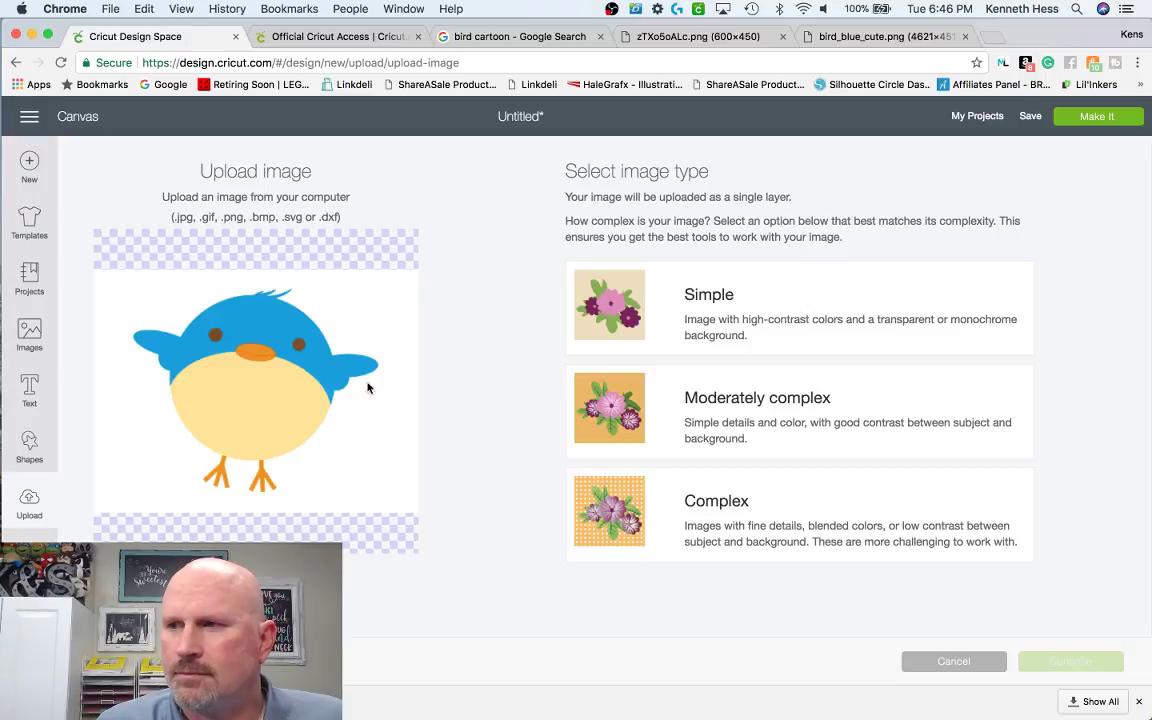
# - Try erasing the white background of the round bird as a Complex image, and back out of the upload
pyautogui.click(818, 495)
pyautogui.click(1046, 661)
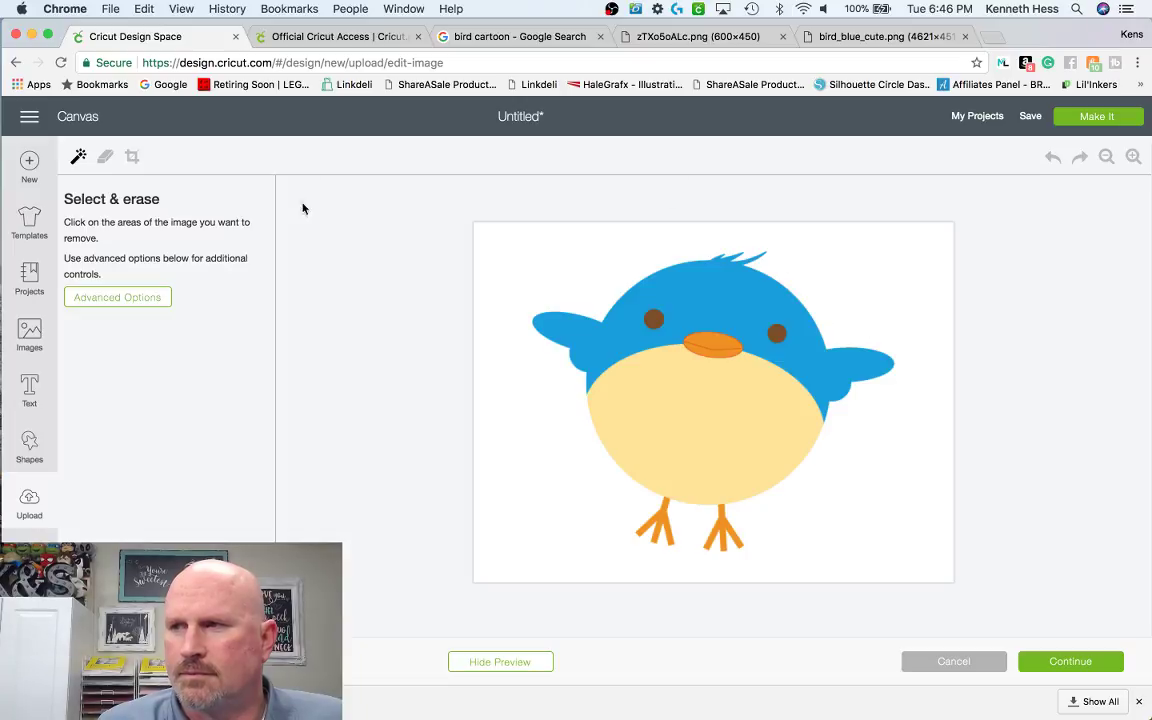
pyautogui.click(604, 273)
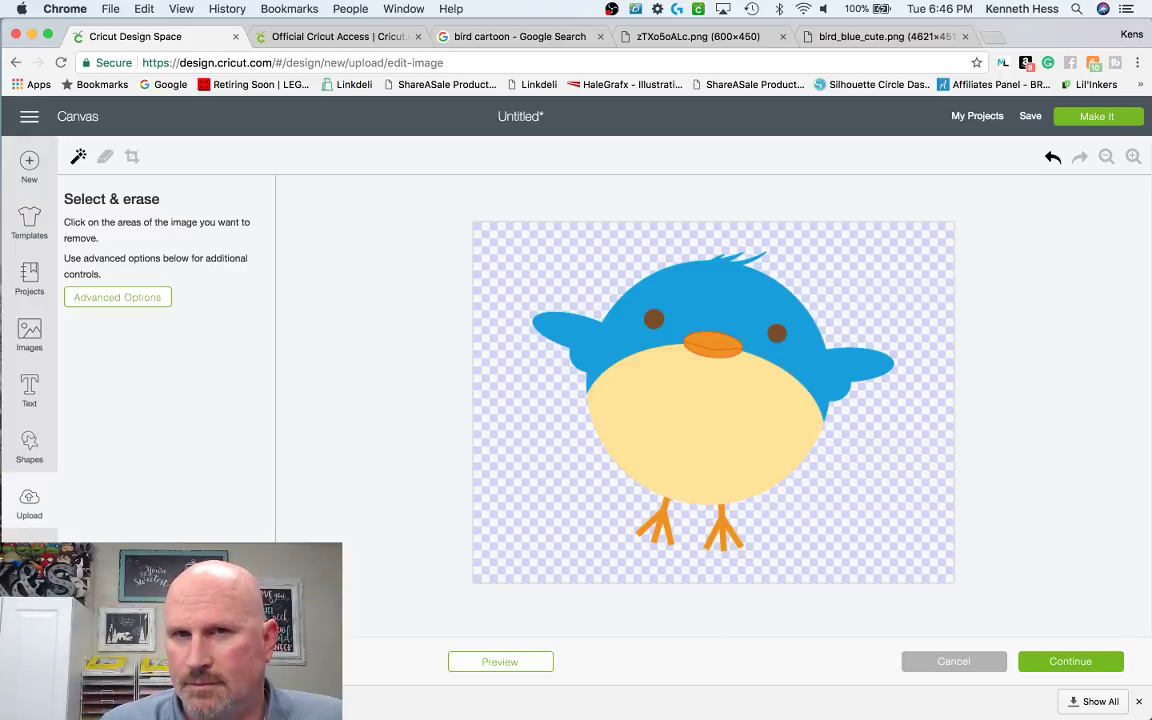
pyautogui.press('super+bracketleft')
pyautogui.press('super+bracketleft')
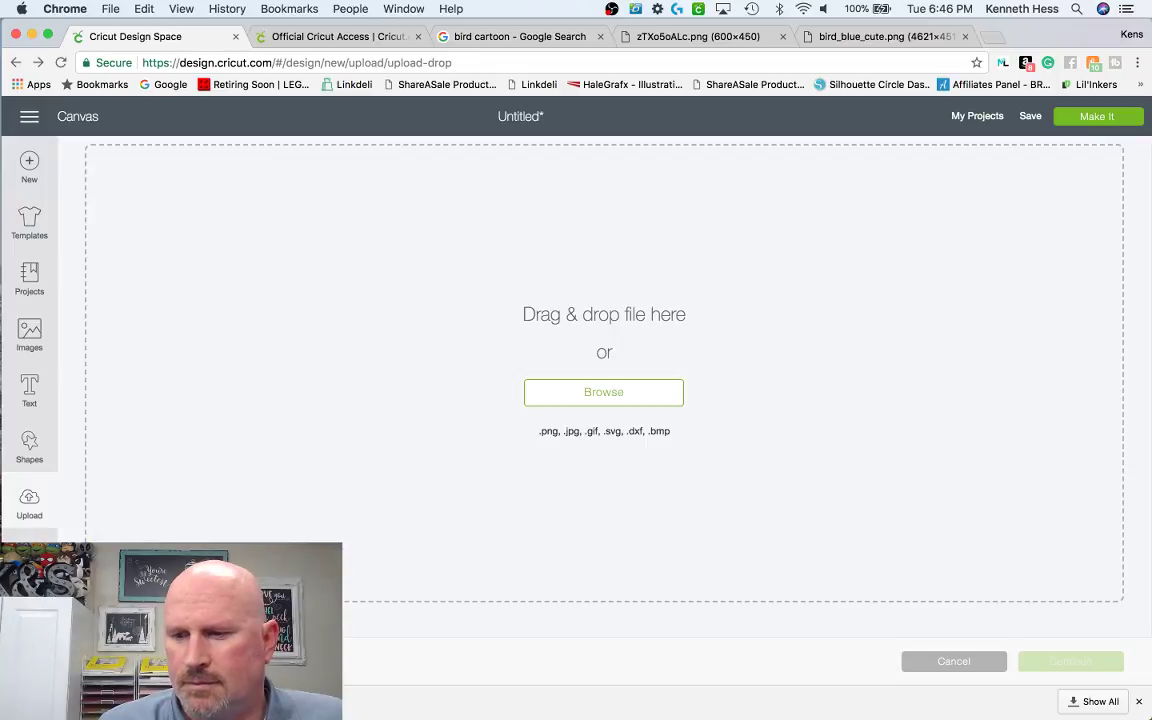
pyautogui.press('super+bracketleft')
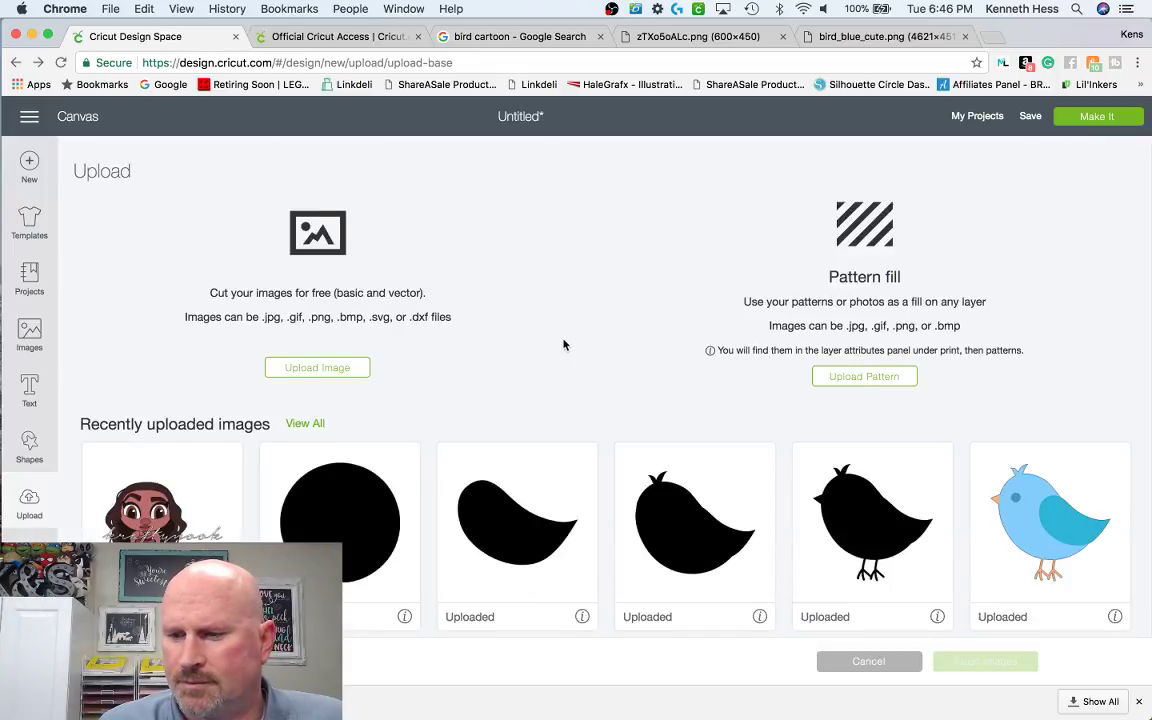
pyautogui.scroll(-5, 563, 345)
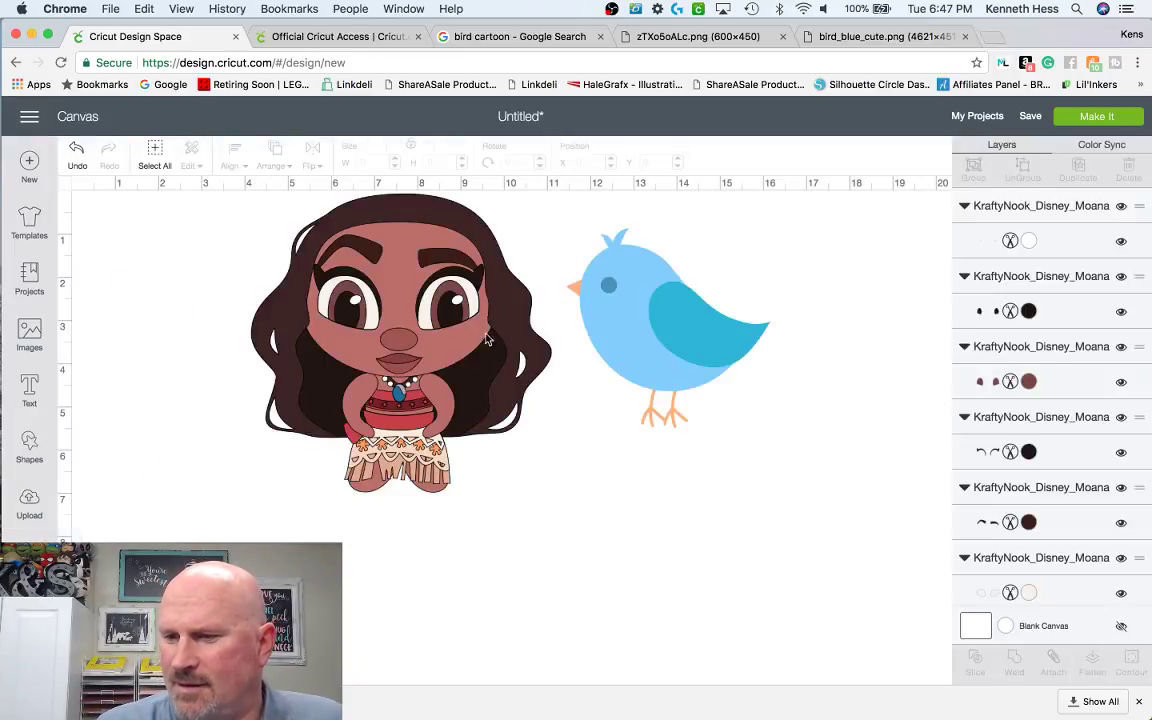
# - Clear the canvas by deleting Moana's hair, her remaining pieces and the blue bird
pyautogui.click(540, 325)
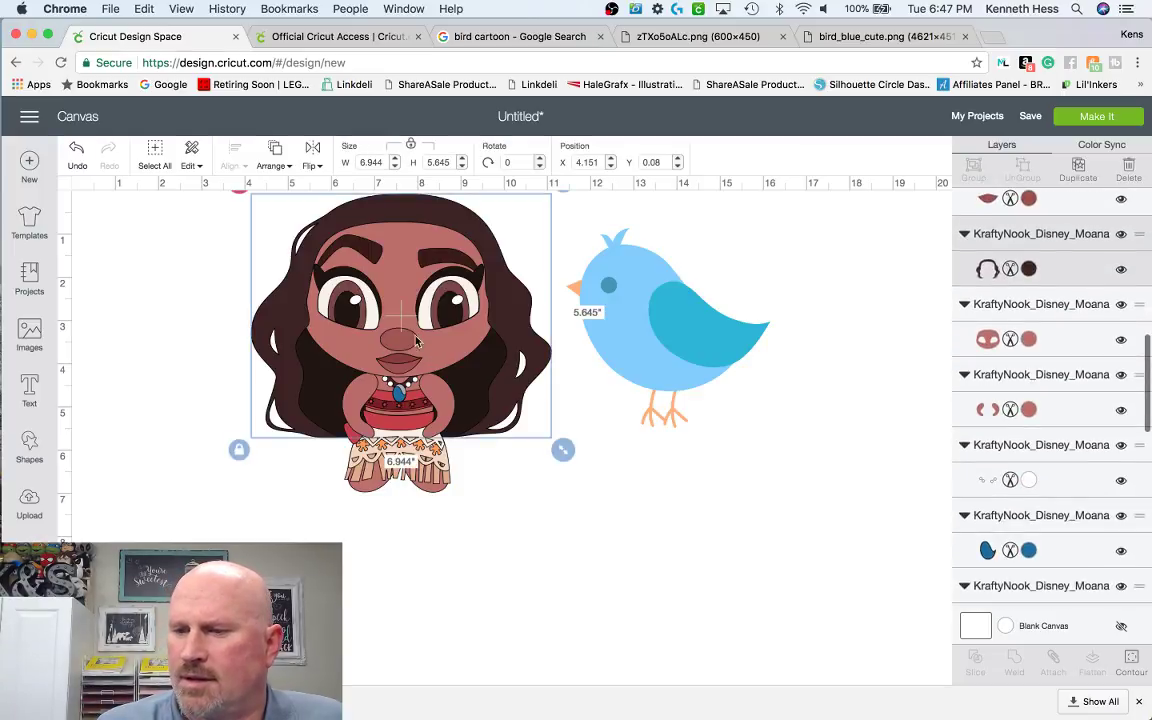
pyautogui.click(199, 274)
pyautogui.moveTo(188, 200); pyautogui.dragTo(570, 505)
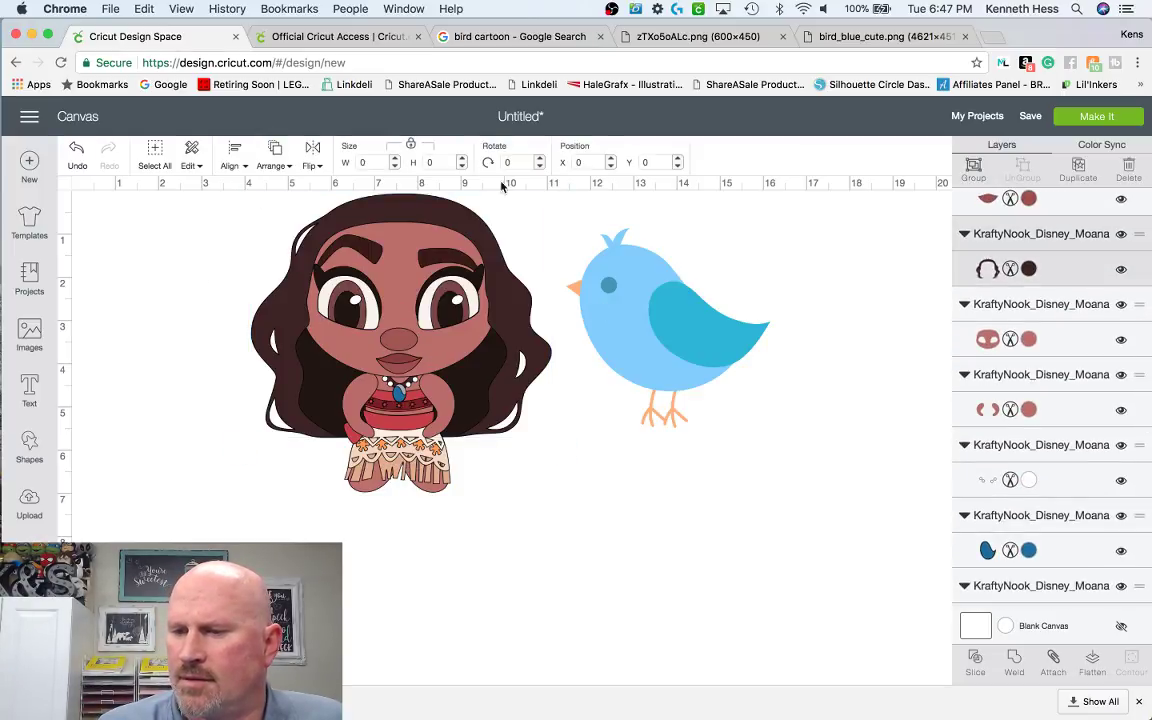
pyautogui.press('BackSpace')
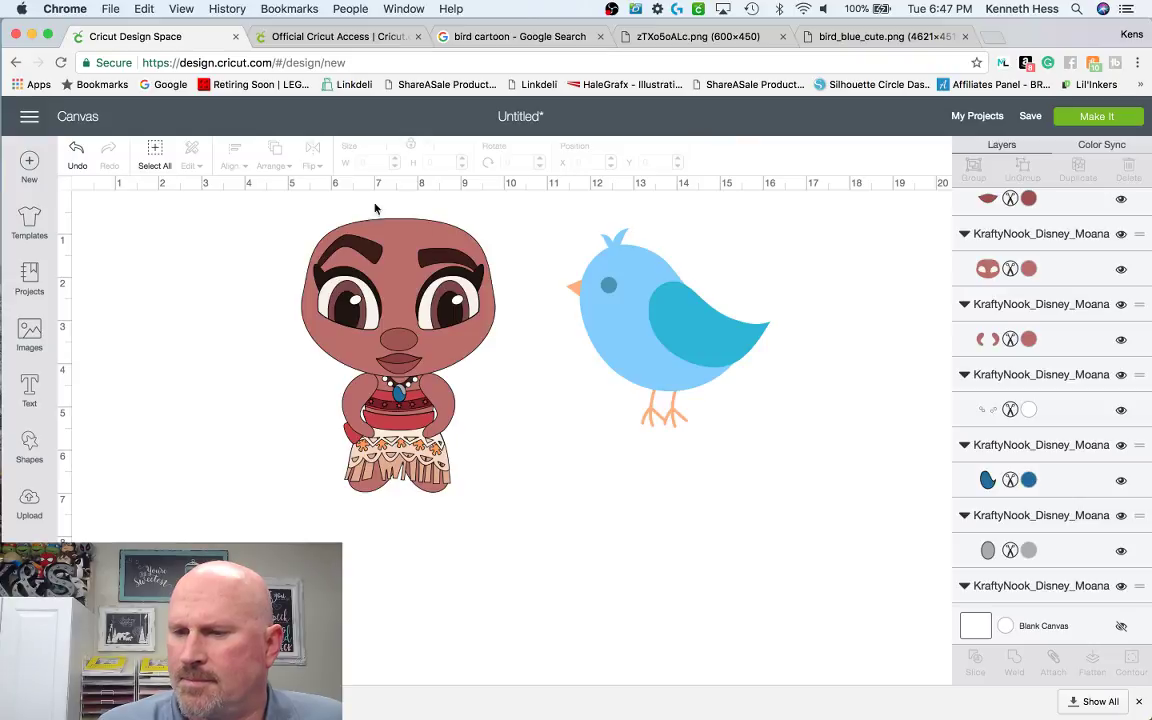
pyautogui.moveTo(264, 190); pyautogui.dragTo(817, 550)
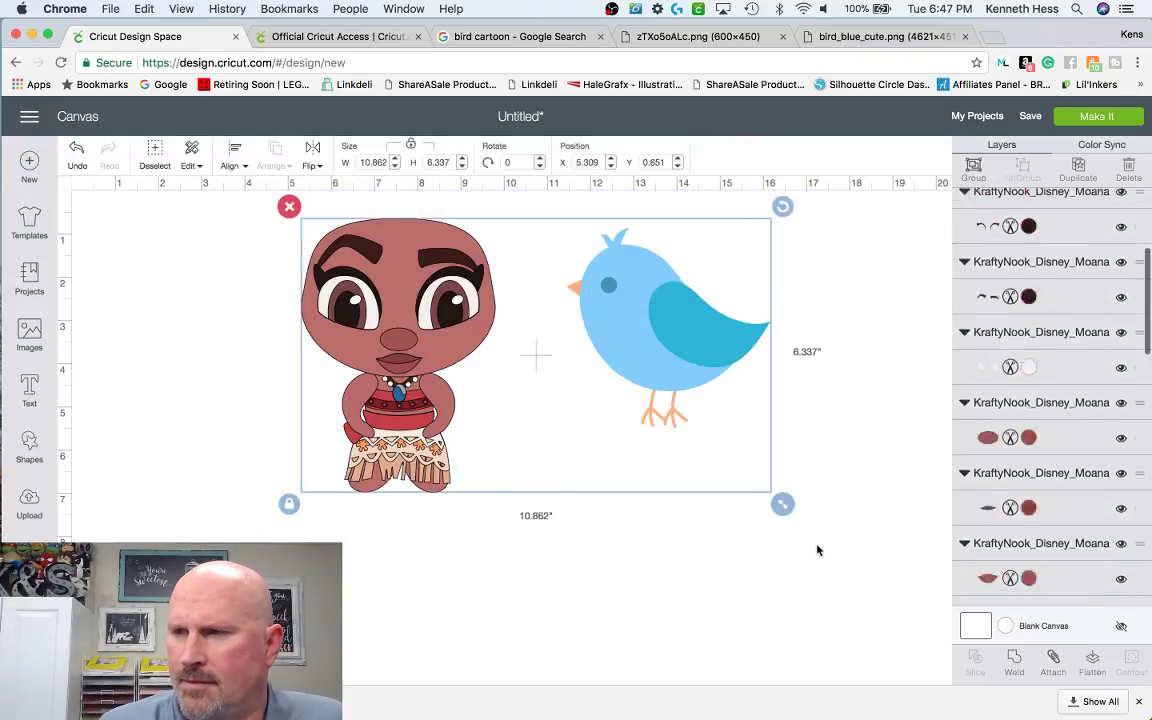
pyautogui.press('BackSpace')
pyautogui.click(28, 516)
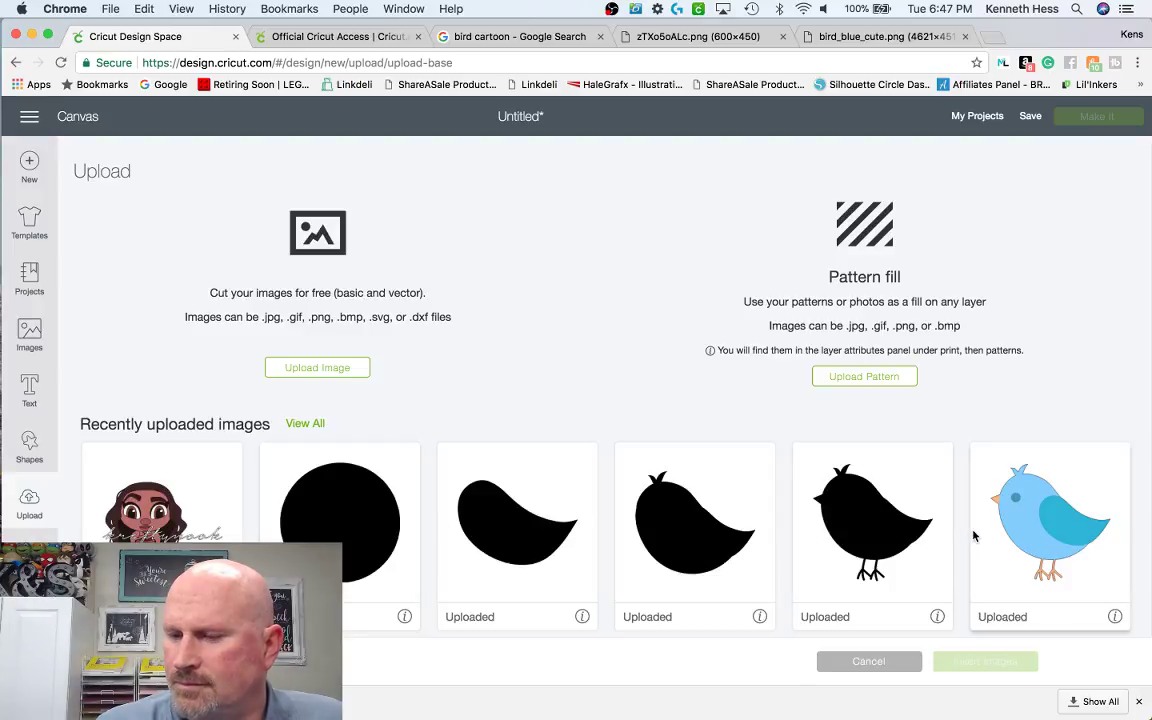
pyautogui.click(973, 537)
pyautogui.click(856, 535)
pyautogui.click(720, 548)
pyautogui.click(504, 540)
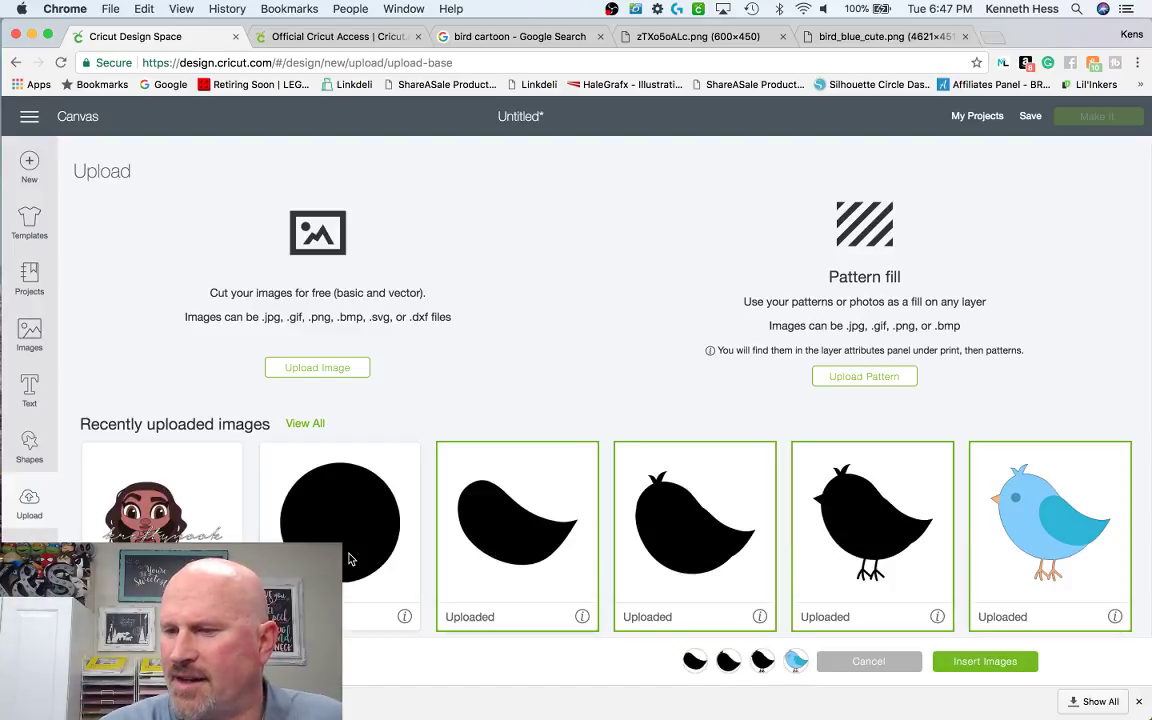
pyautogui.click(349, 559)
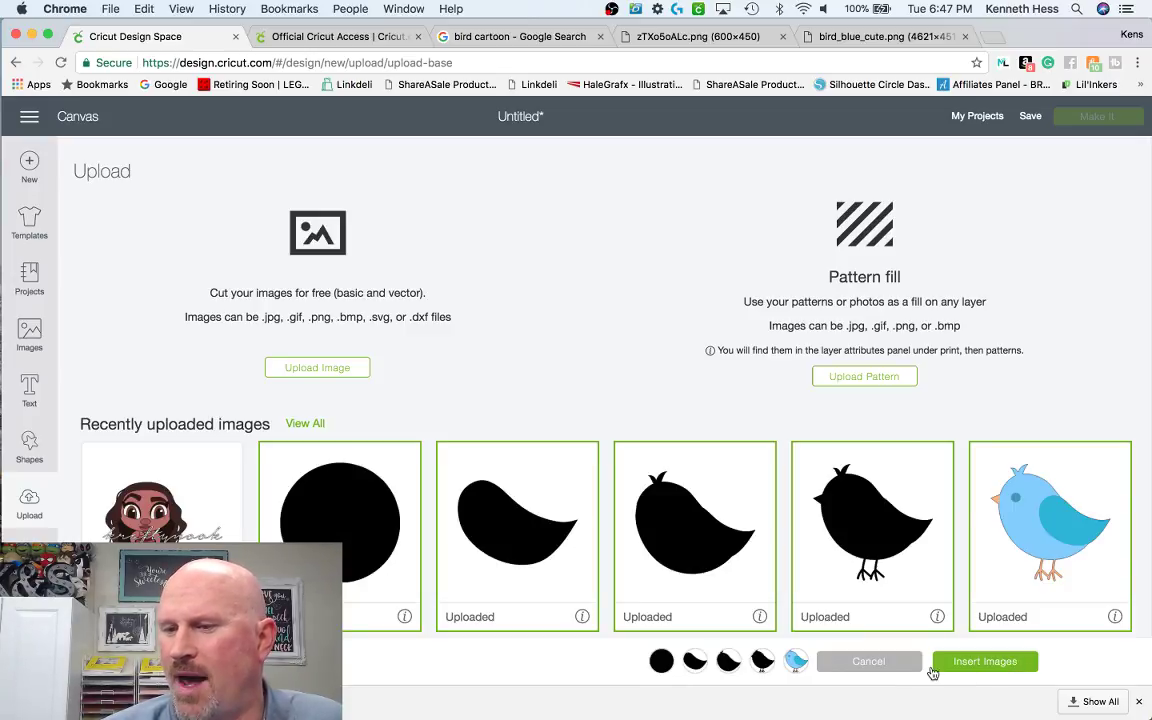
pyautogui.click(901, 663)
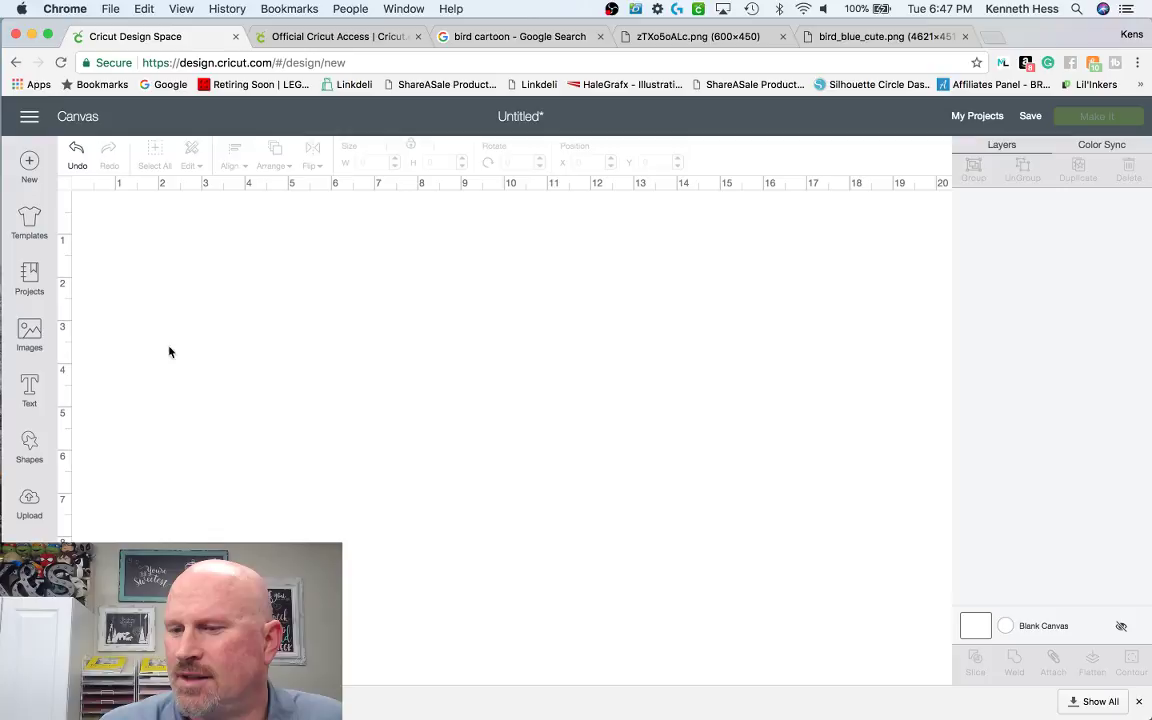
# - Insert the Moana image from the recently uploaded images onto the empty canvas and deselect it
pyautogui.click(30, 498)
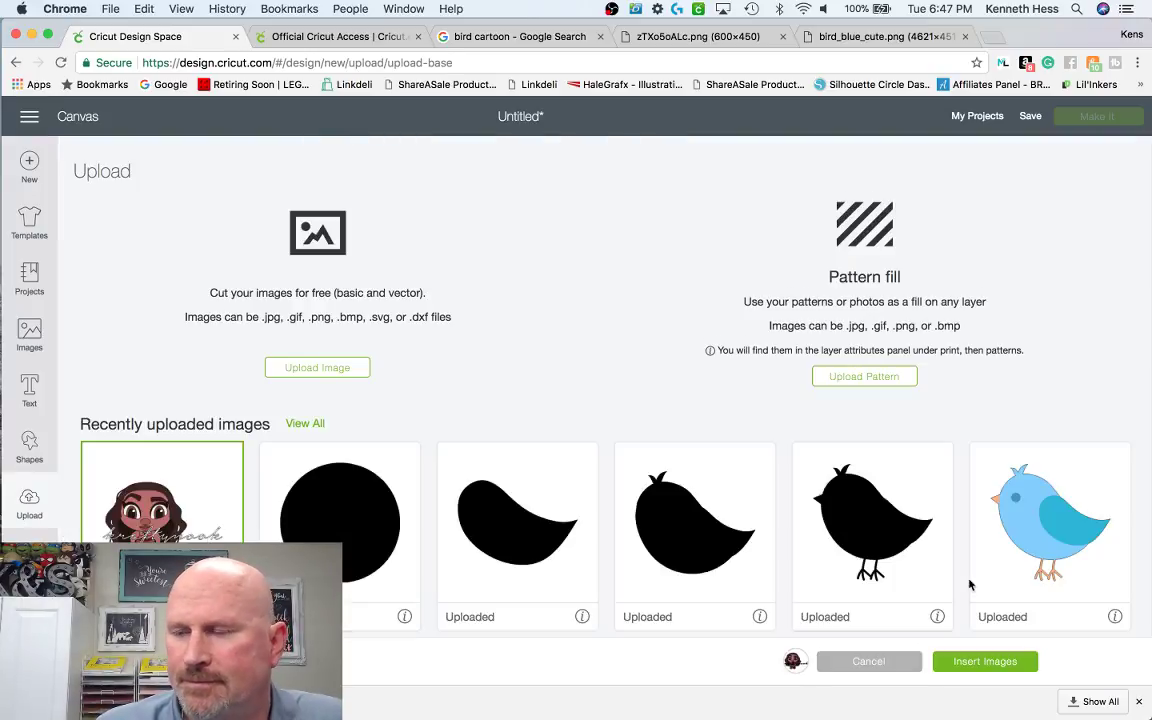
pyautogui.click(967, 662)
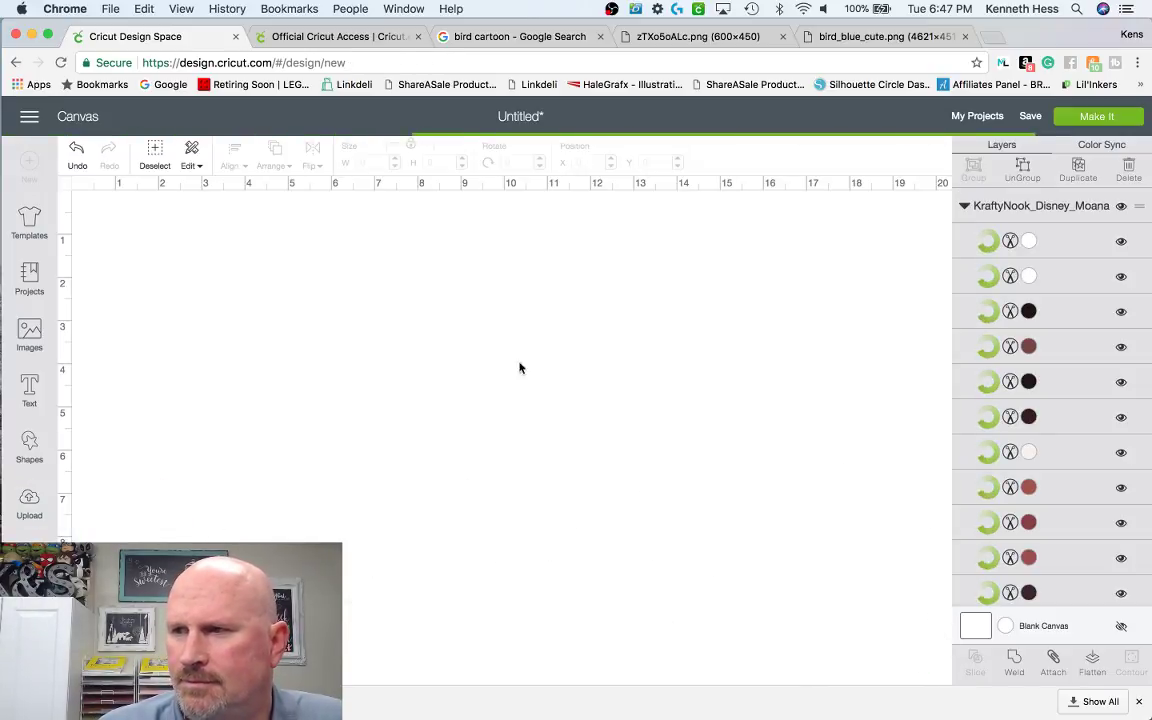
pyautogui.click(671, 501)
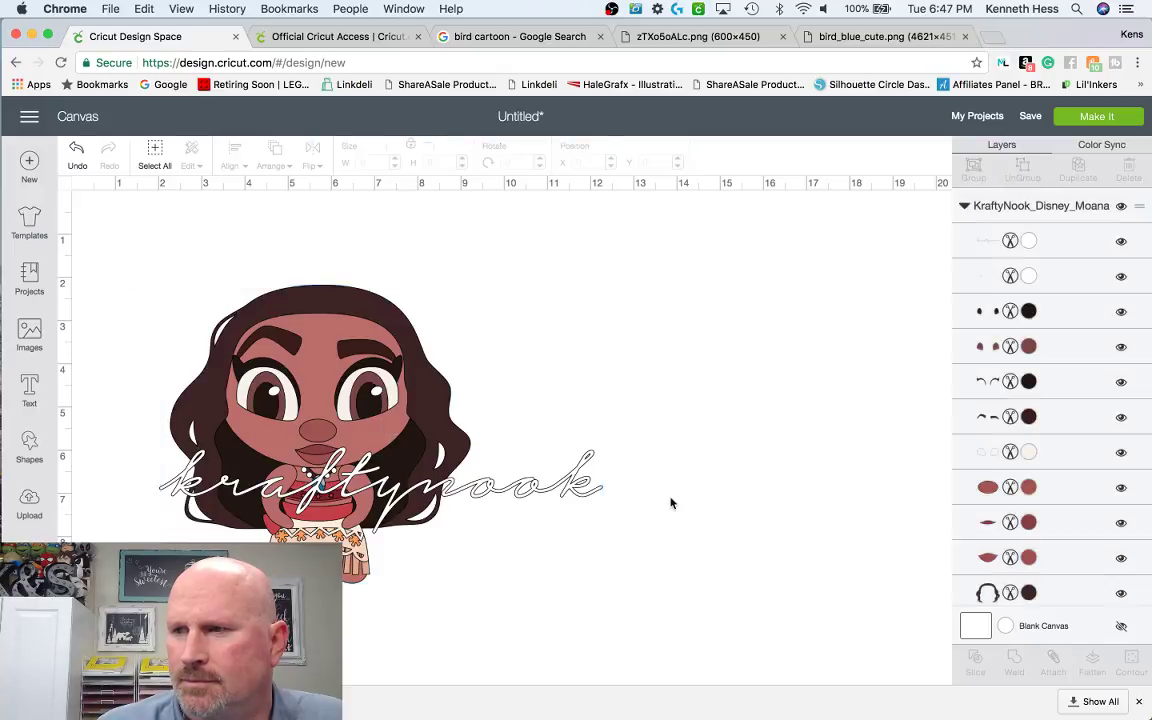
# - Ungroup the Moana image and delete the kraftynook lettering across it
pyautogui.rightClick(463, 440)
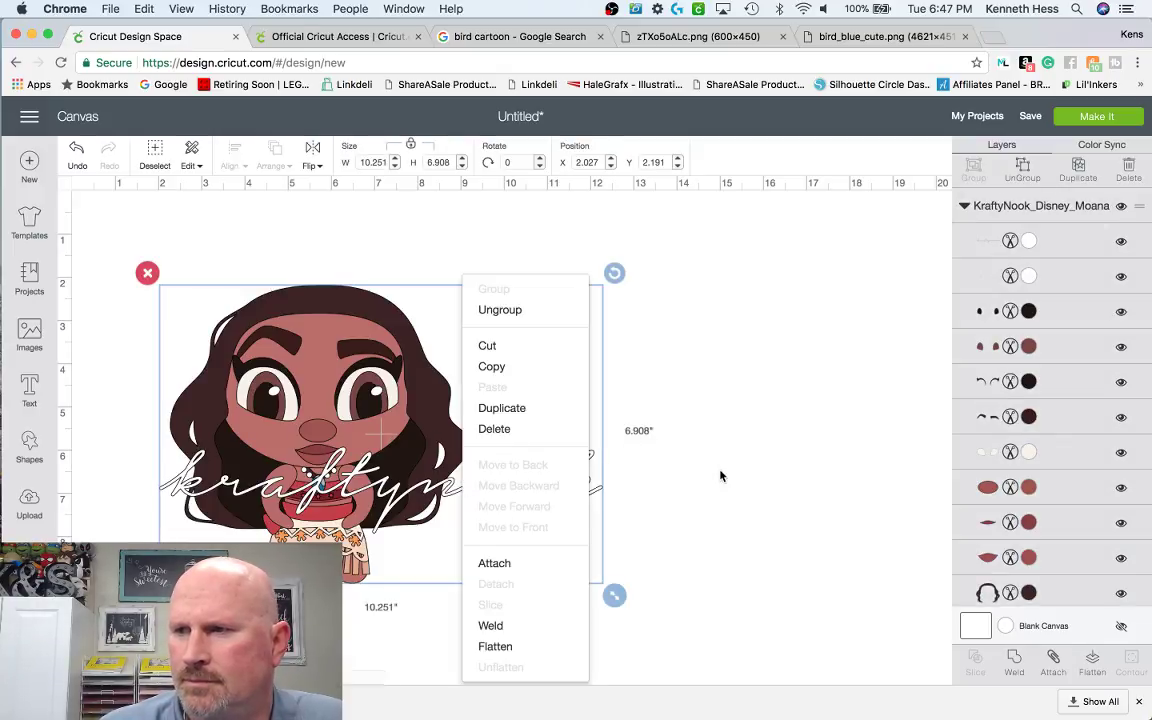
pyautogui.click(515, 312)
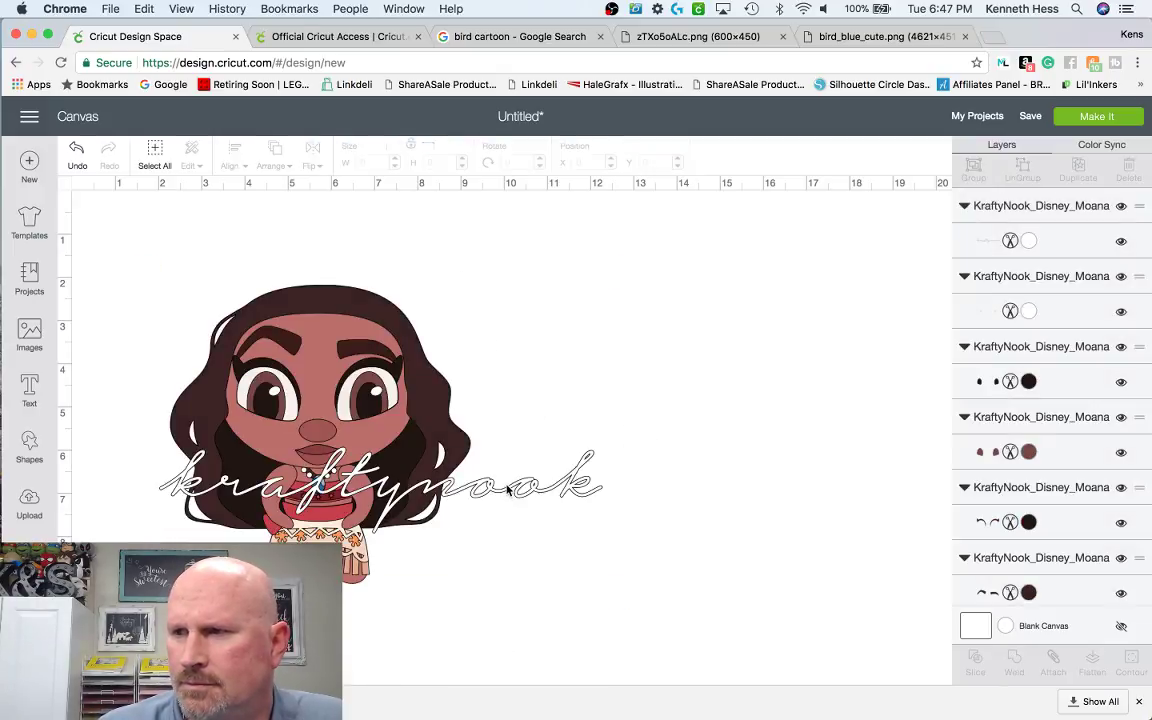
pyautogui.click(505, 480)
pyautogui.press('Delete')
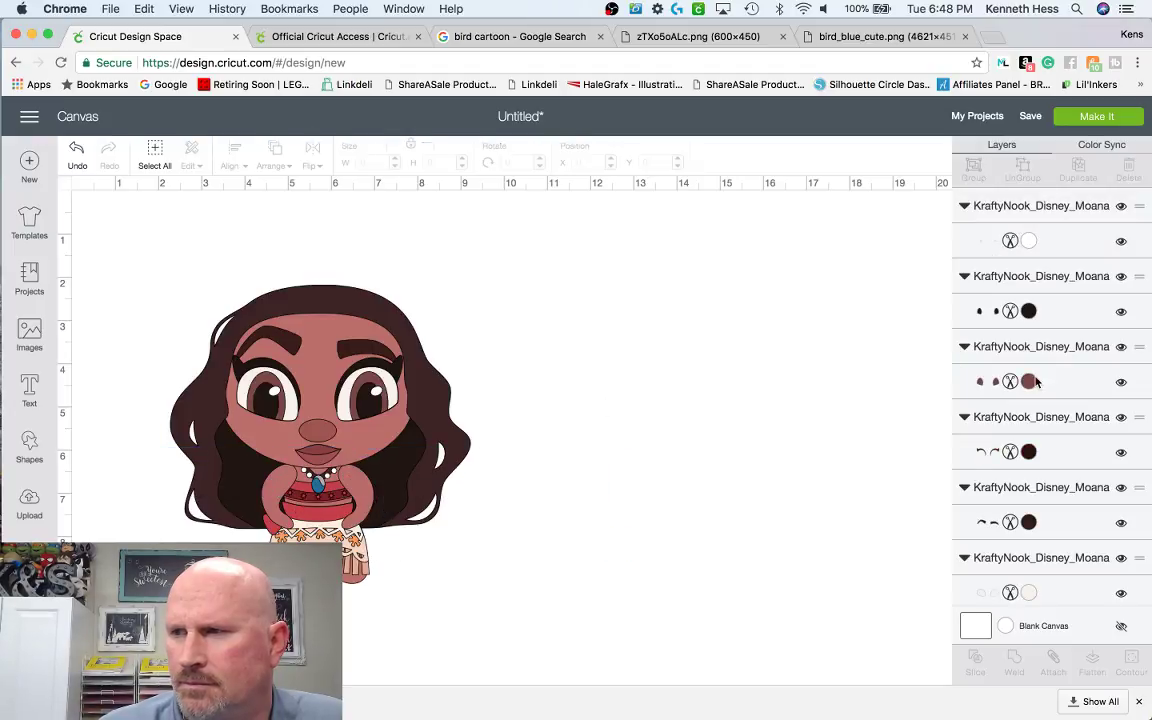
# - Recolor Moana's iris layer to Blueberry from the basic colors
pyautogui.click(367, 387)
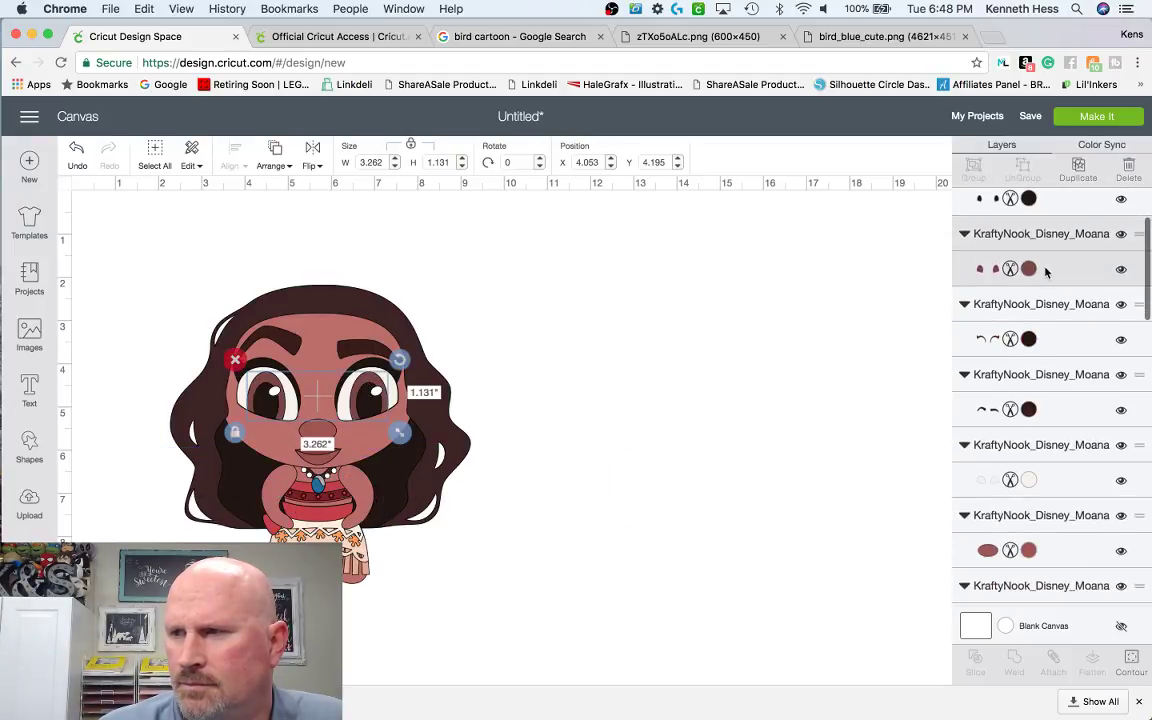
pyautogui.click(100, 280)
pyautogui.moveTo(102, 263); pyautogui.dragTo(627, 617)
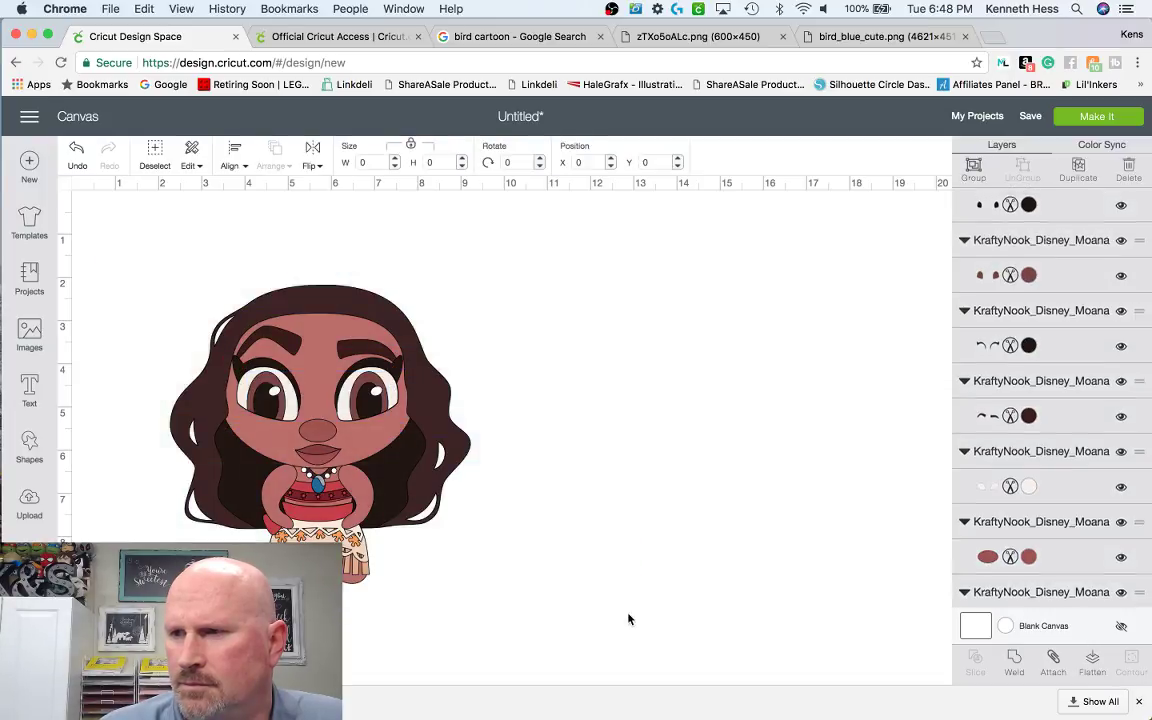
pyautogui.click(1029, 382)
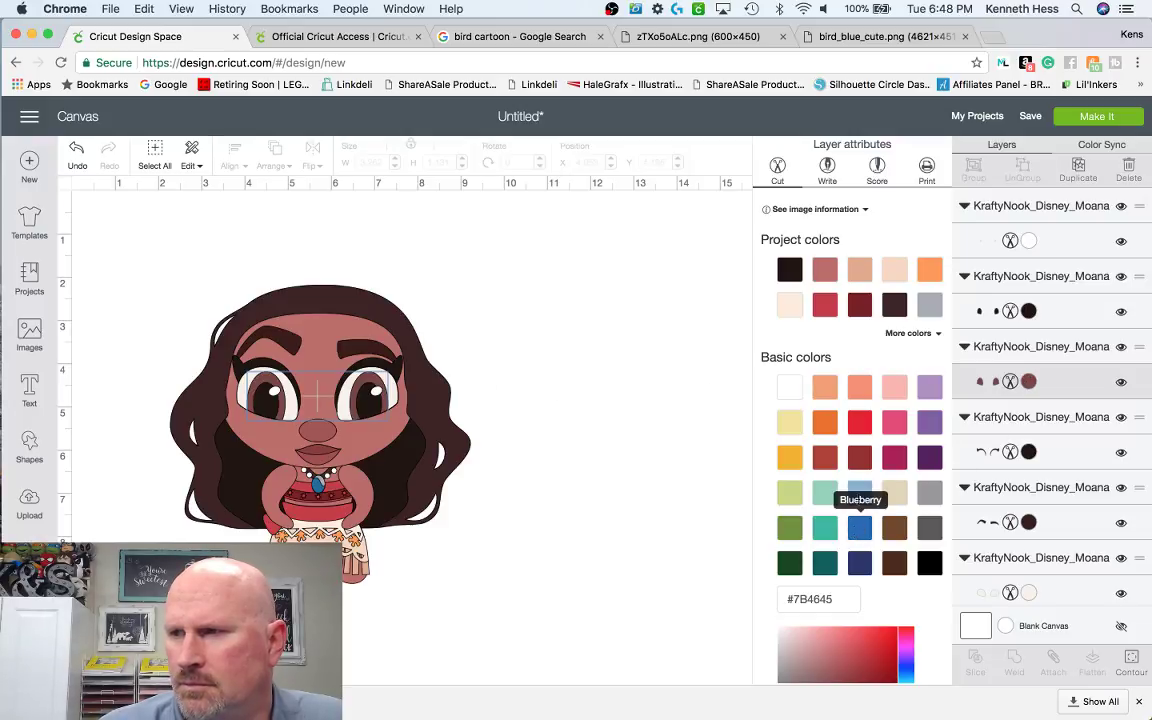
pyautogui.click(860, 529)
pyautogui.click(684, 471)
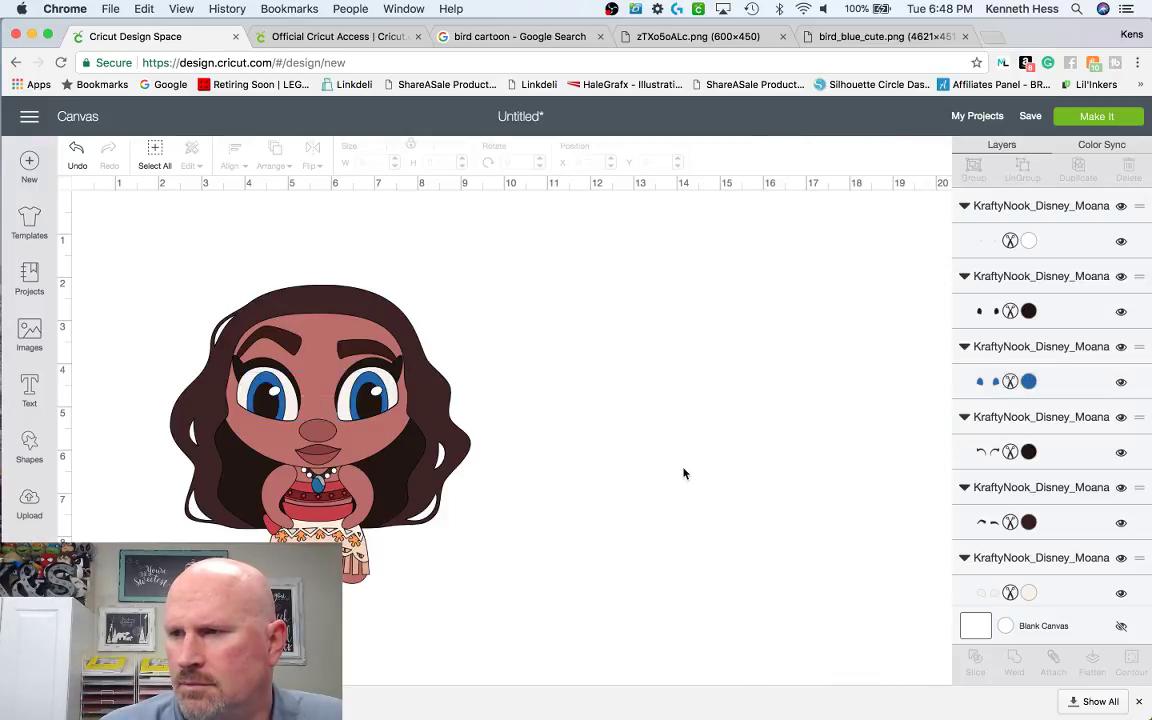
# - Select all the Moana pieces and group them together
pyautogui.moveTo(107, 252); pyautogui.dragTo(584, 637)
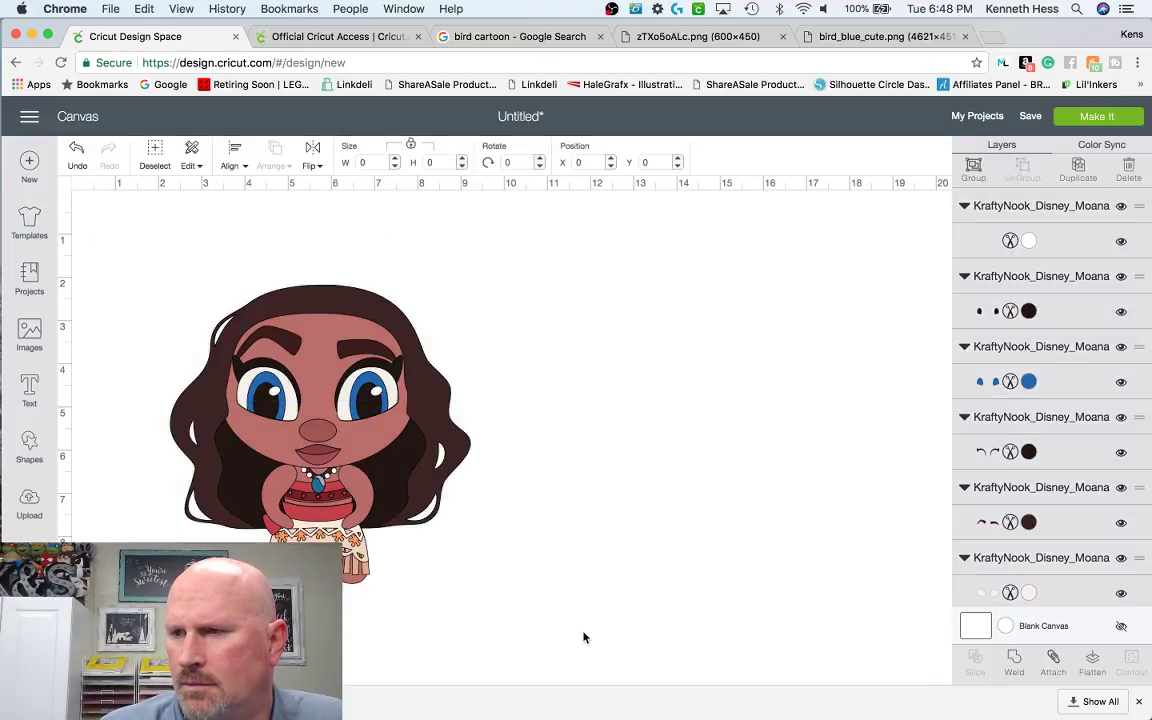
pyautogui.rightClick(369, 448)
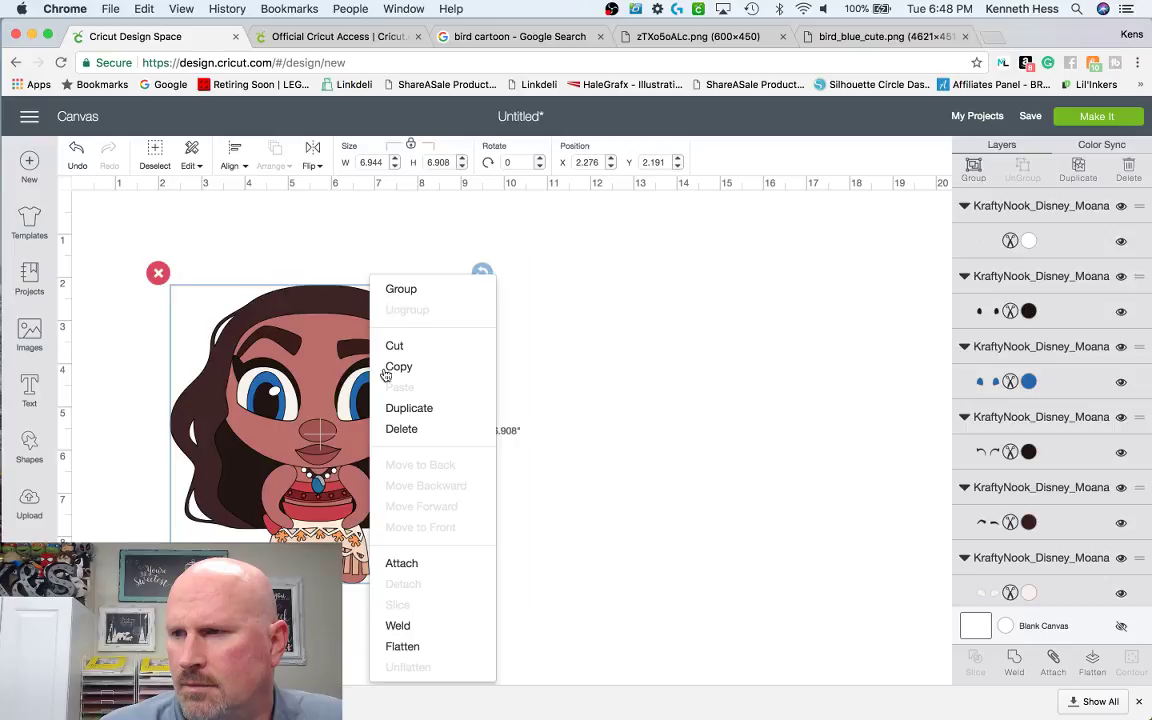
pyautogui.click(401, 289)
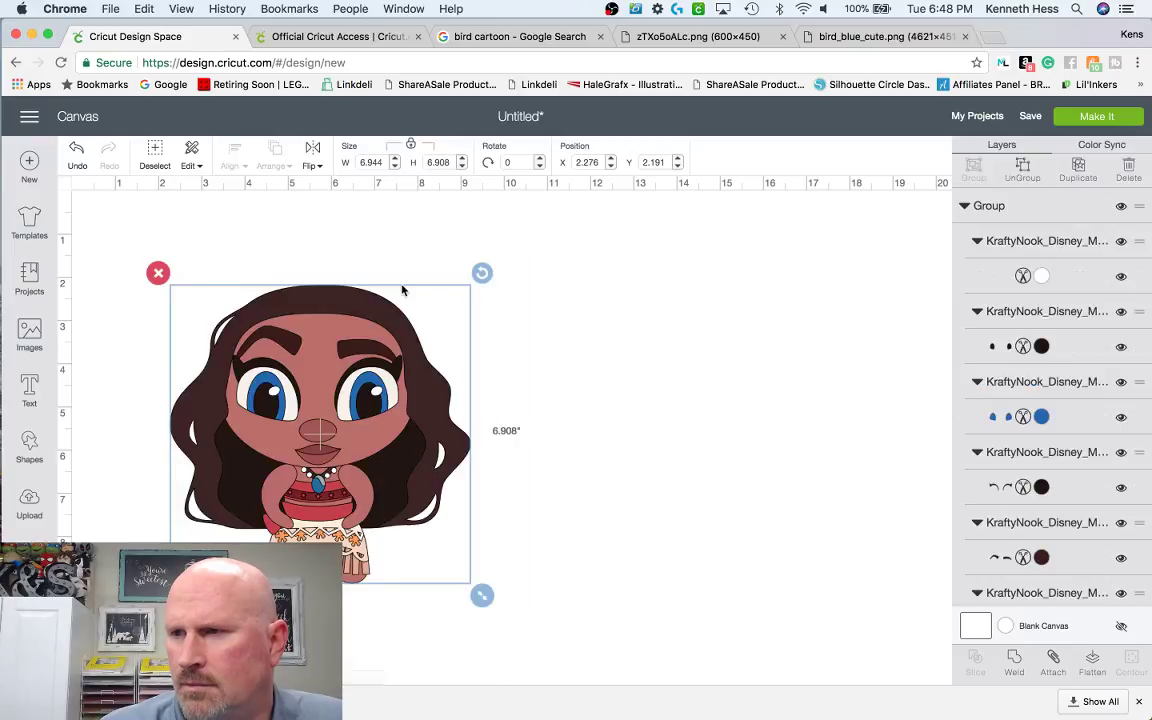
# - Send the Moana project to mat preparation, browse its color-sorted mats, and view mat 14
pyautogui.click(1095, 118)
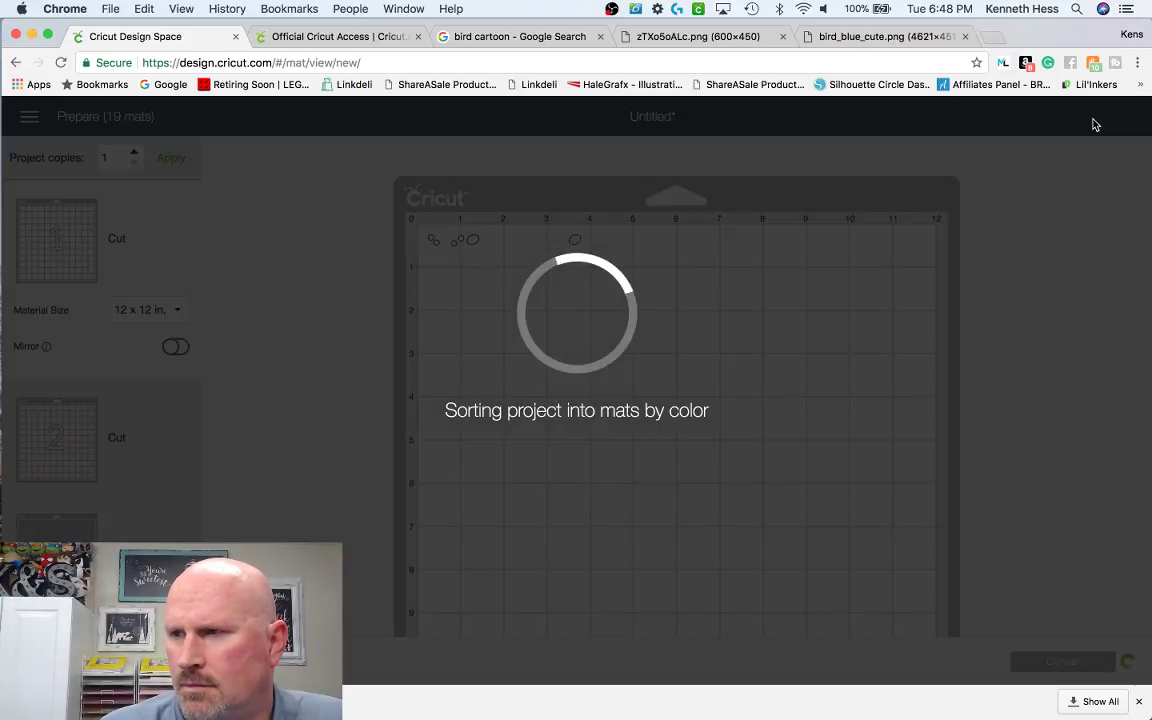
pyautogui.scroll(-15, 126, 468)
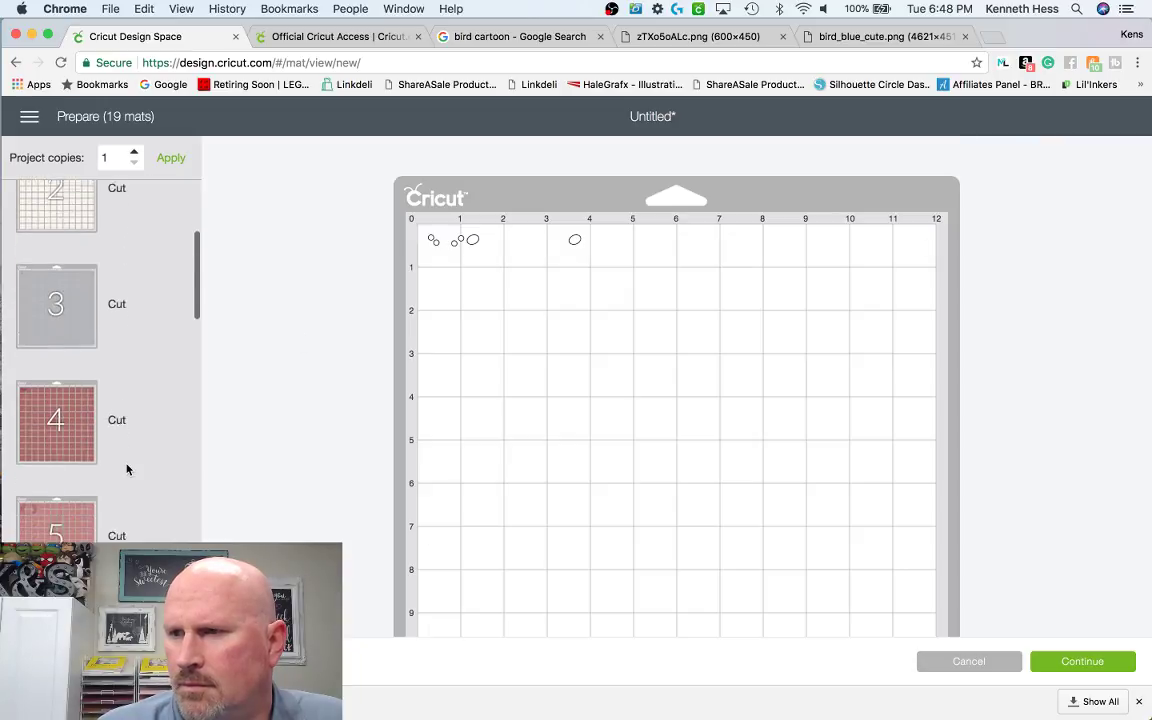
pyautogui.scroll(-5, 126, 468)
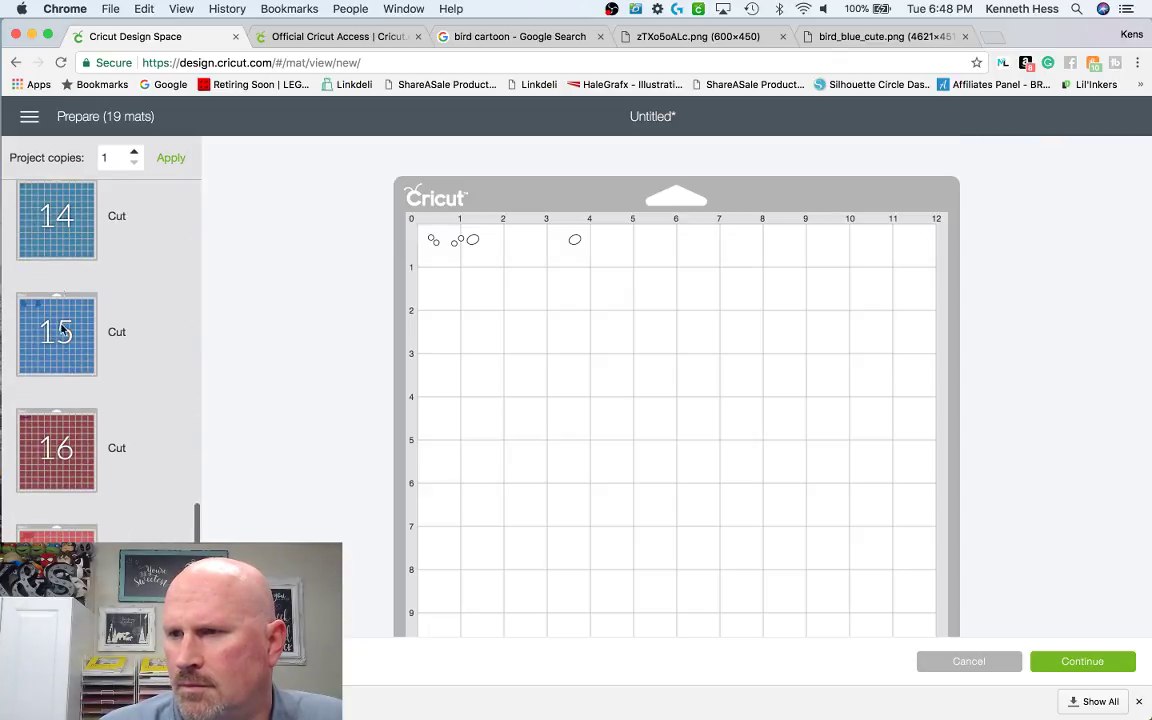
pyautogui.click(54, 214)
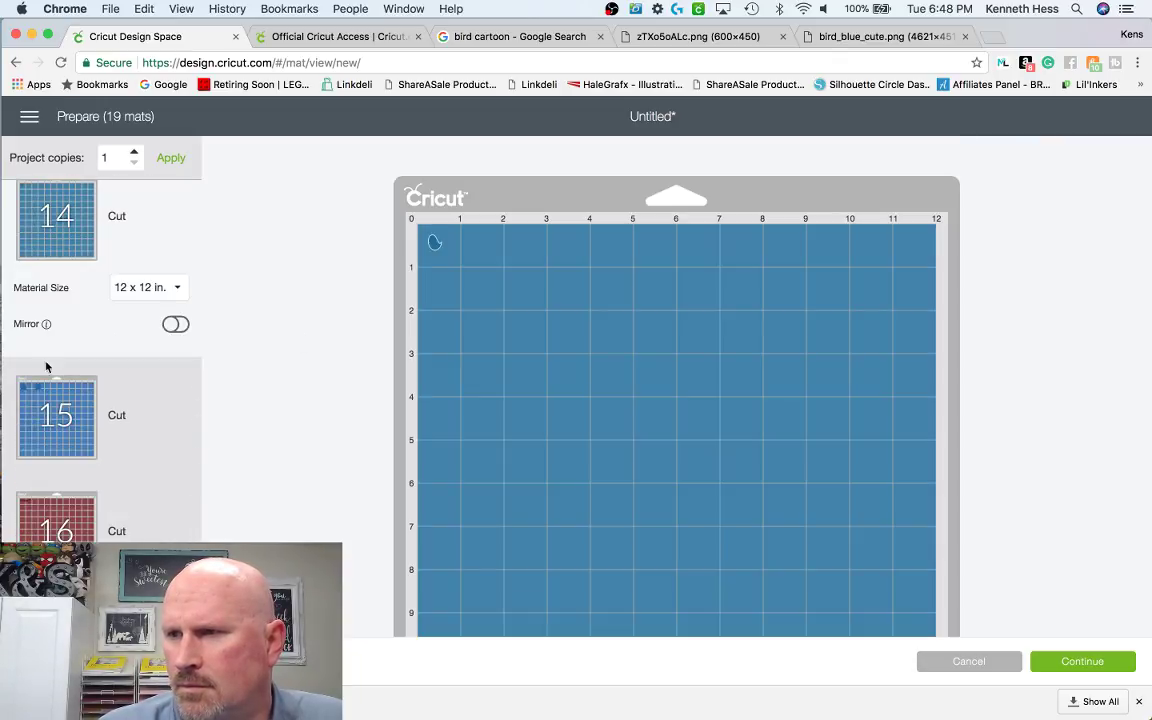
# - View mat 15 with the blue iris pieces, return to the canvas, and look over the recently uploaded images
pyautogui.click(45, 396)
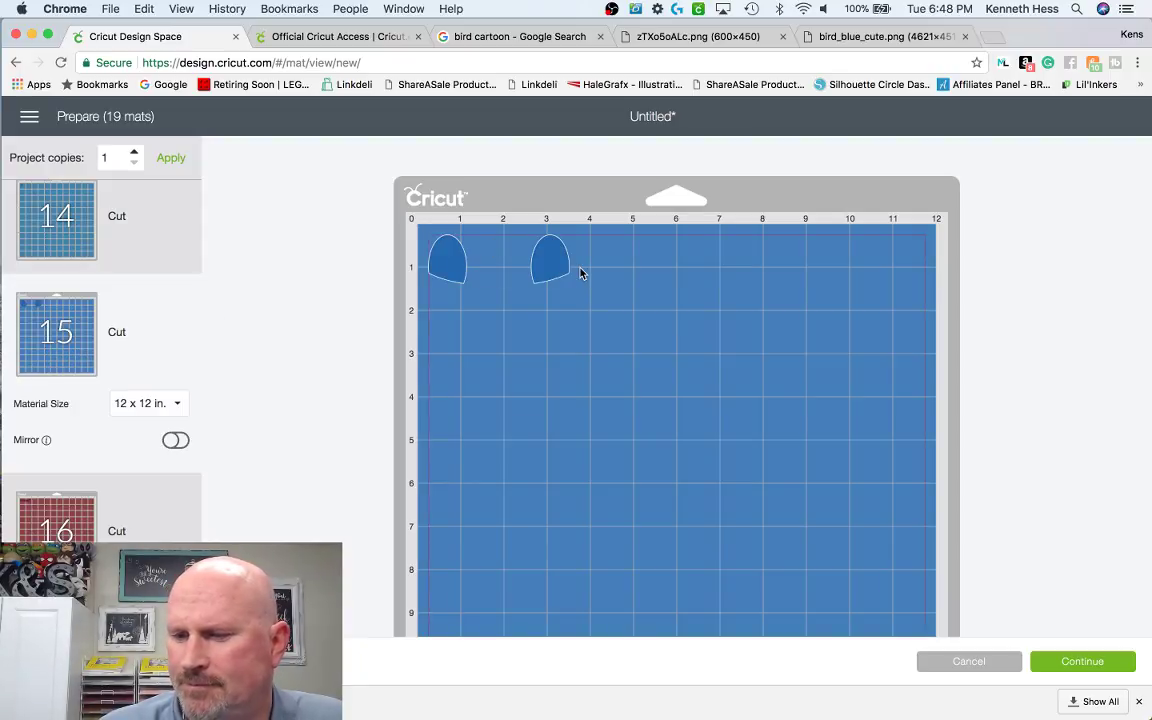
pyautogui.click(950, 662)
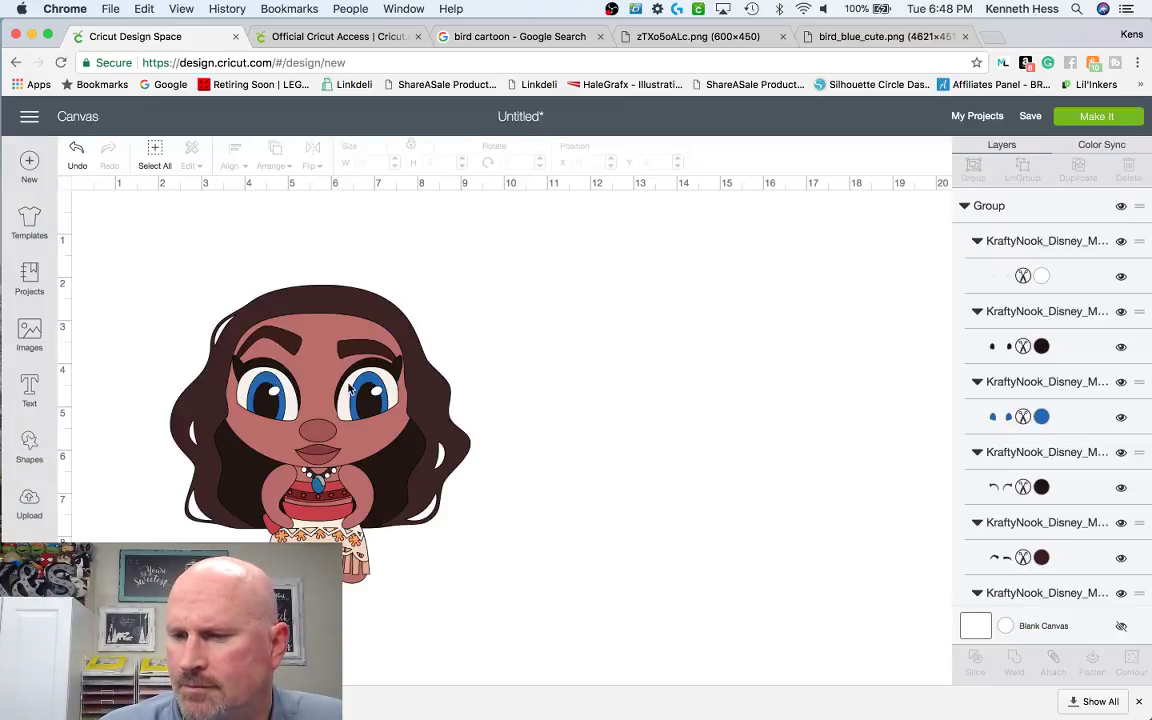
pyautogui.click(32, 500)
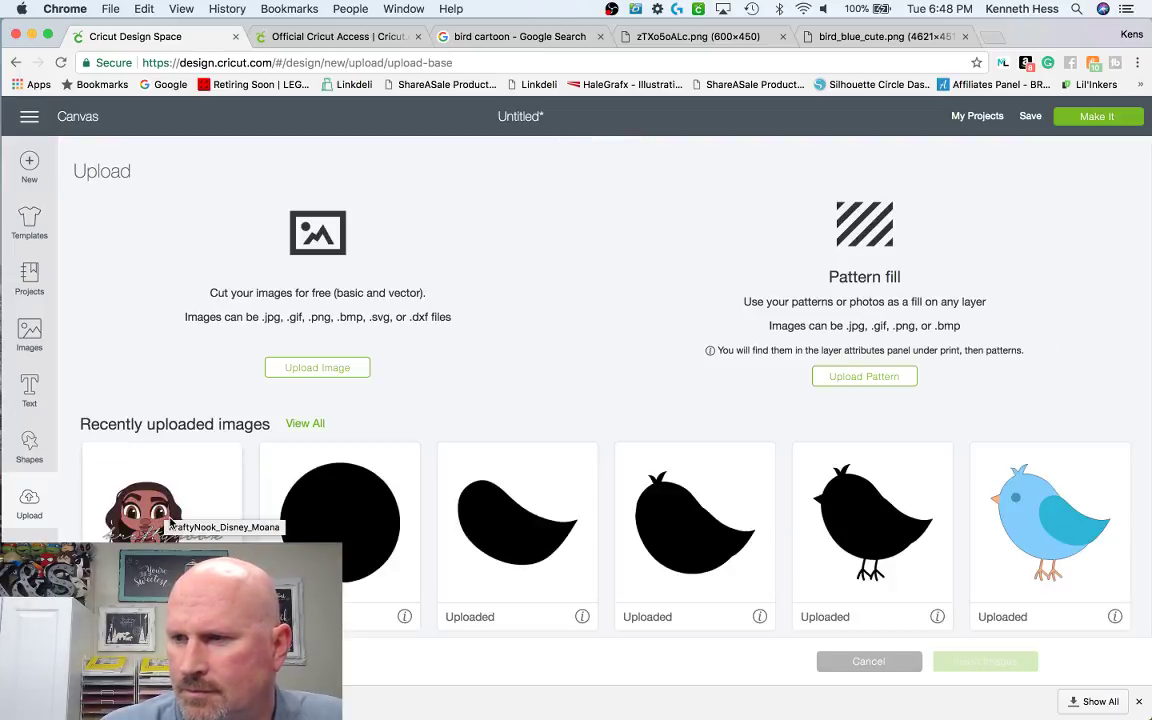
pyautogui.click(34, 500)
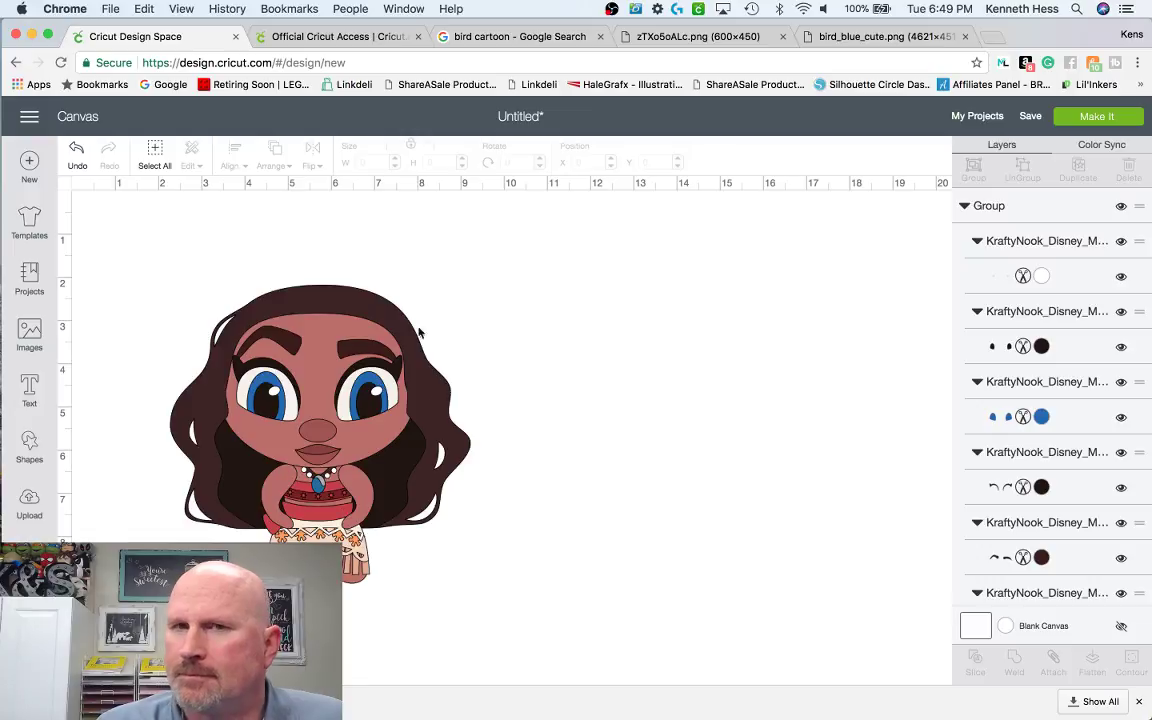
# - Send the Moana project to mat preparation, browse its list of color-sorted mats again, and return to the canvas
pyautogui.click(1119, 118)
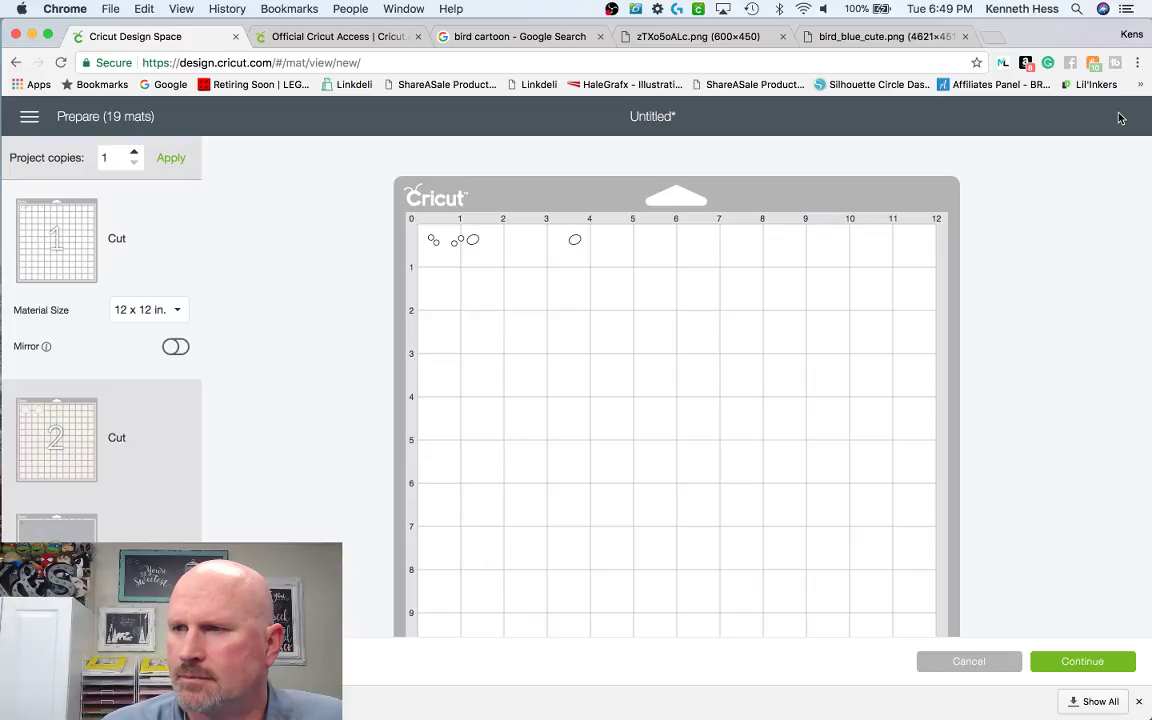
pyautogui.scroll(-15, 152, 324)
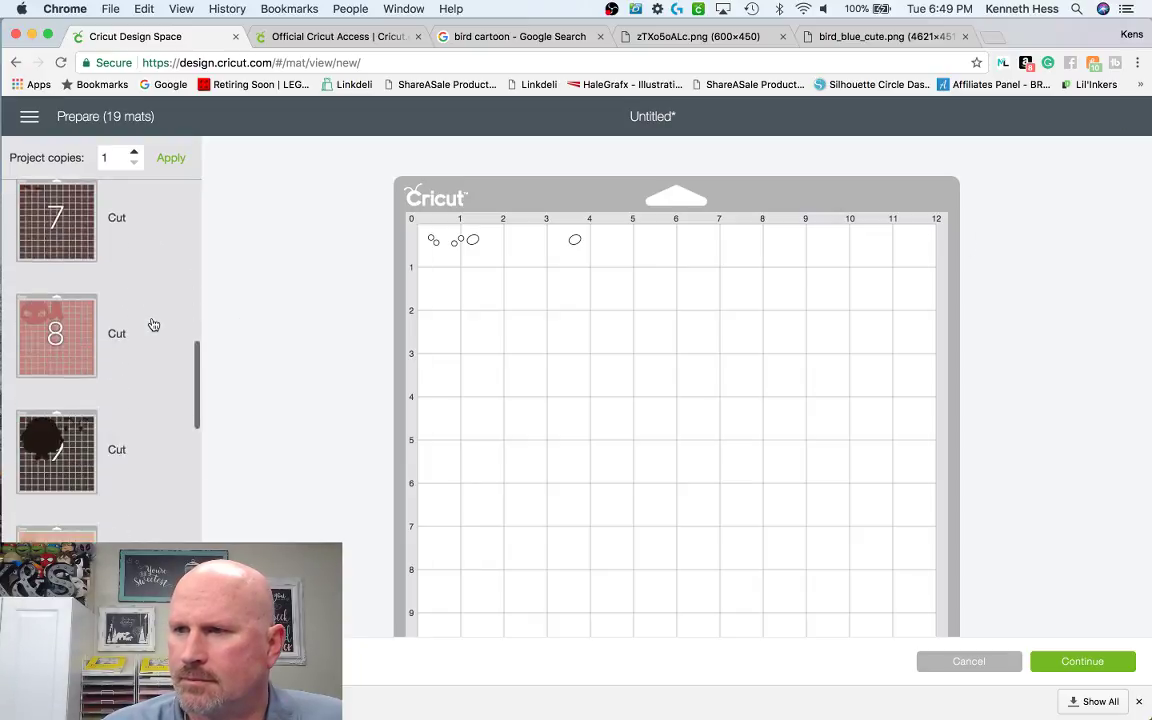
pyautogui.scroll(-5, 153, 324)
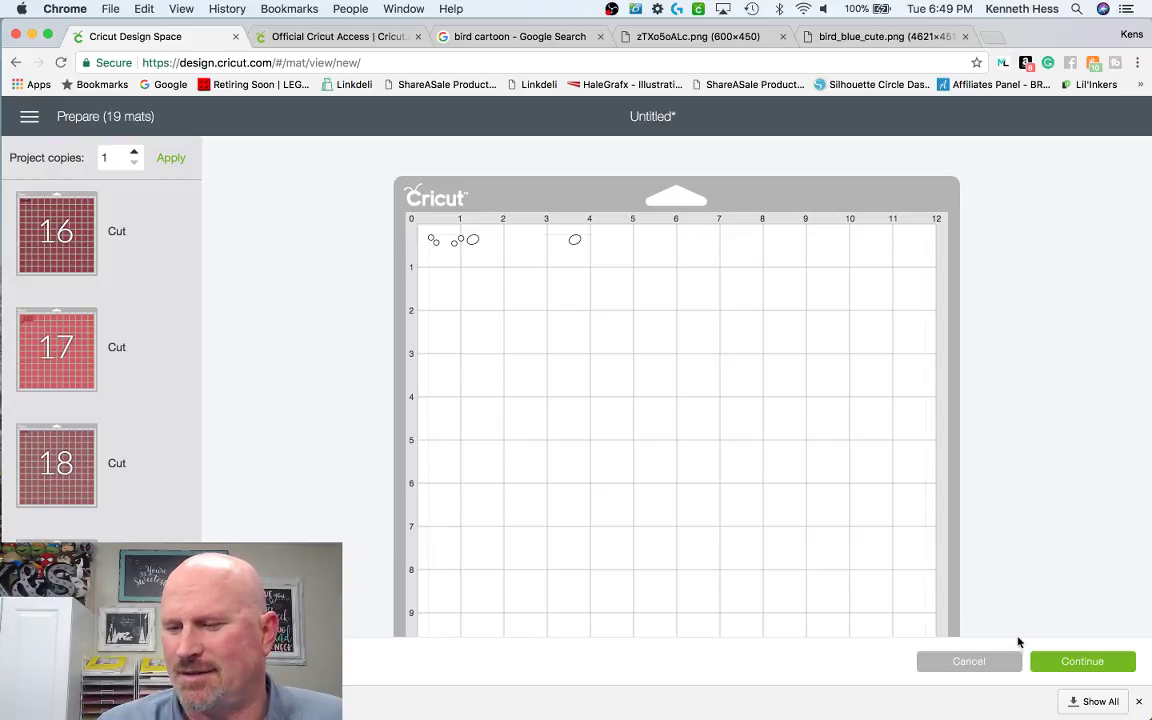
pyautogui.click(990, 661)
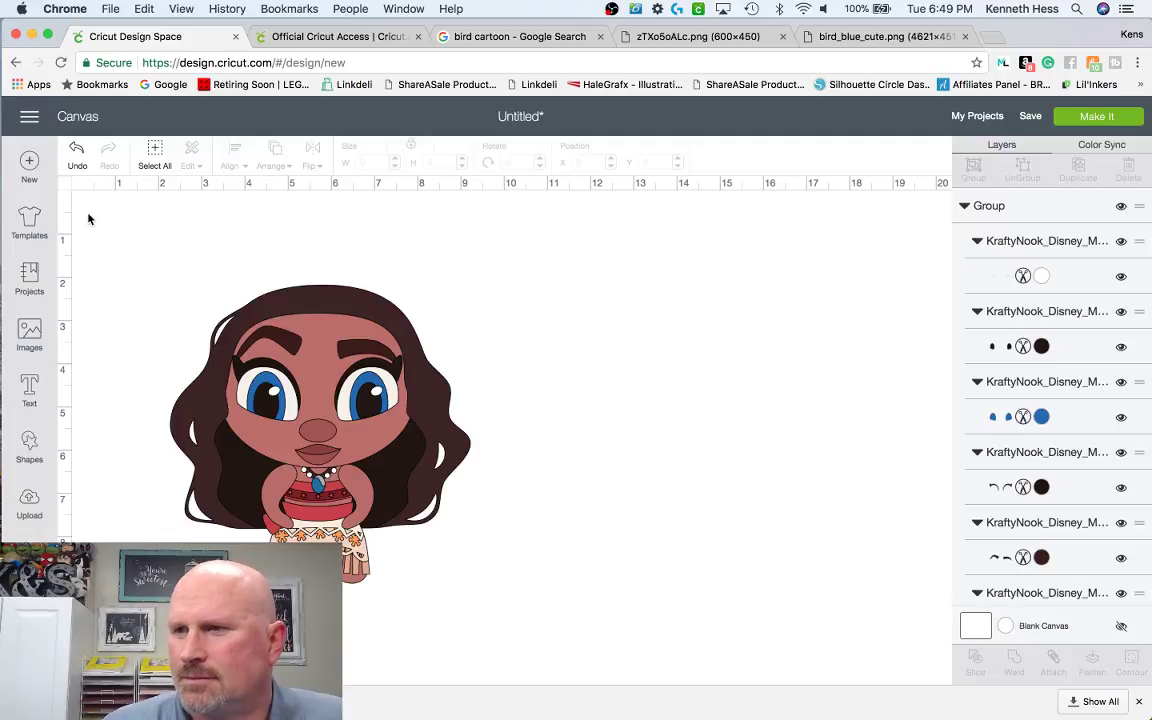
# - Select the entire Moana group, flatten it into one printable layer, and check that layer's attributes
pyautogui.moveTo(88, 213); pyautogui.dragTo(622, 618)
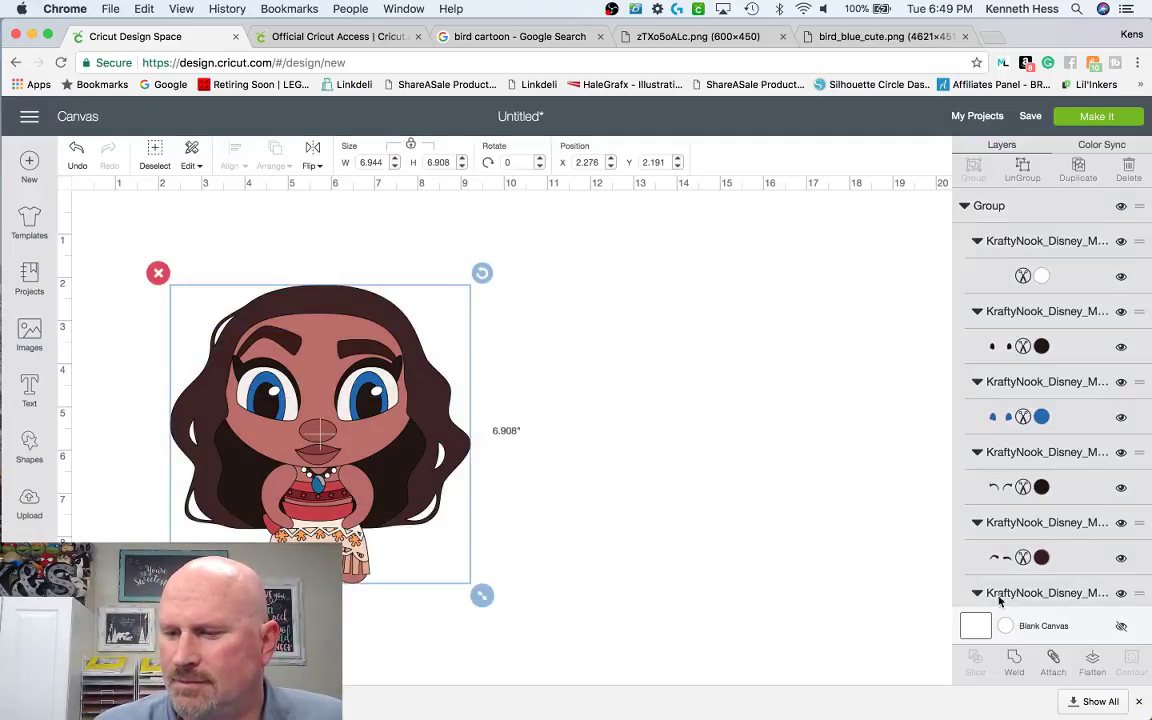
pyautogui.click(1093, 668)
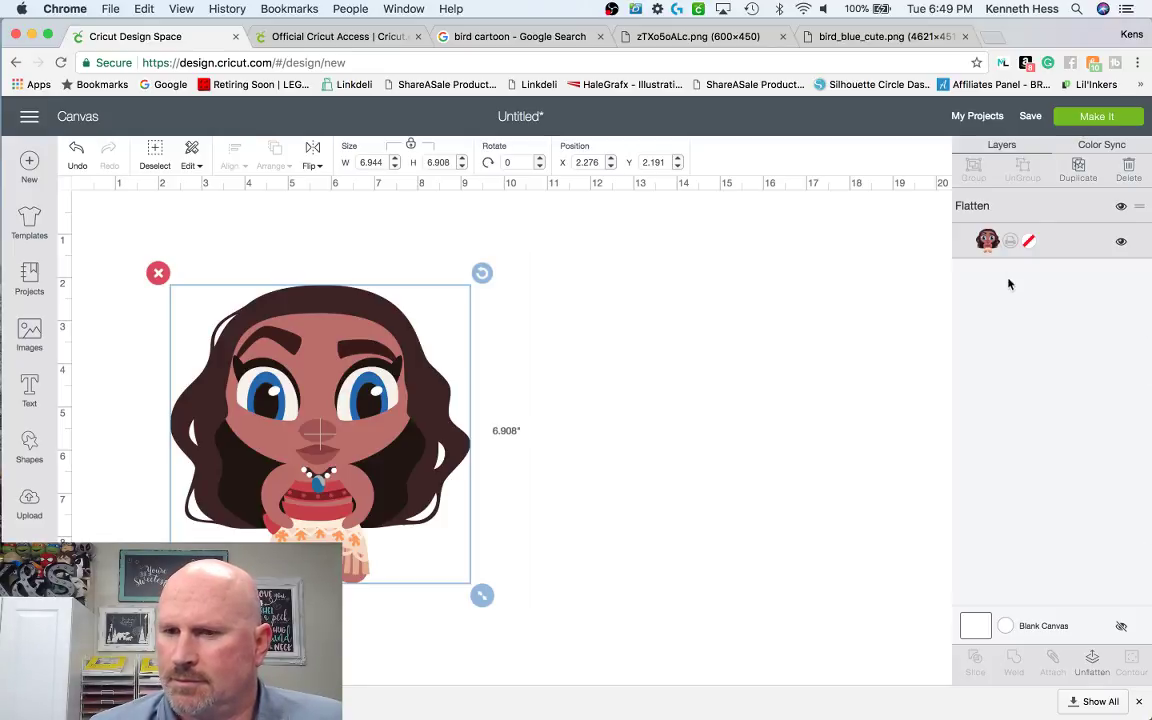
pyautogui.click(1012, 242)
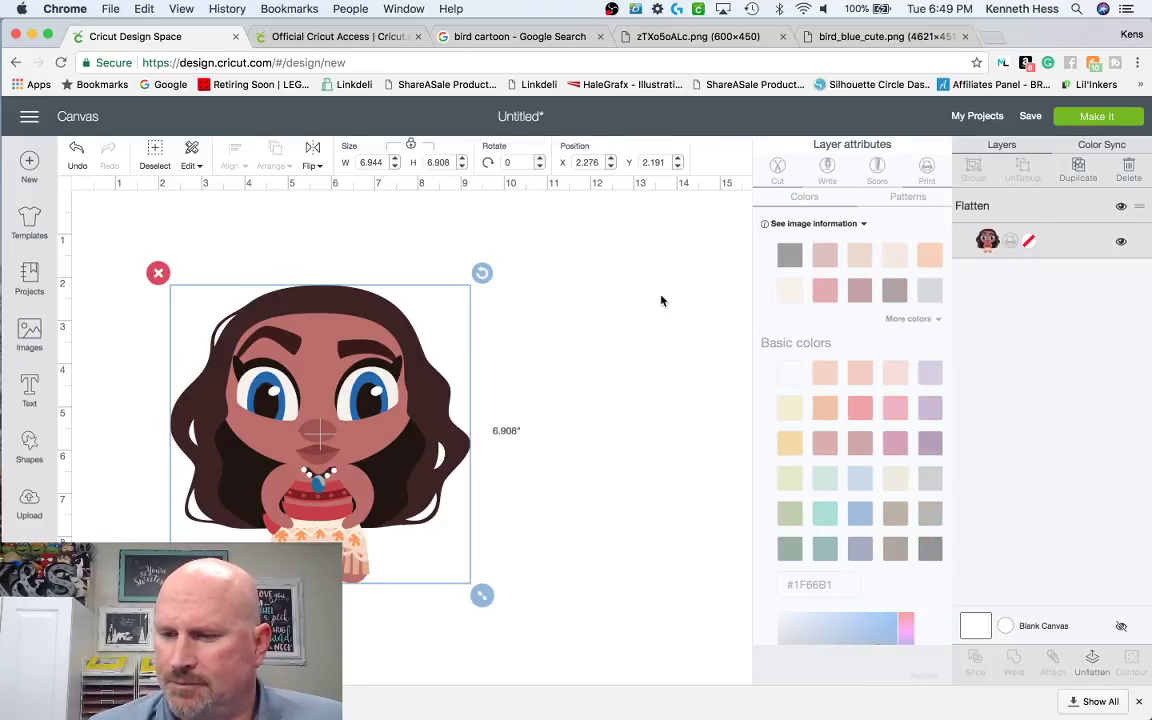
pyautogui.click(660, 300)
# - Try to send the flattened Moana to mat preparation, and move it across the canvas to about X 5.55, Y 2.21
pyautogui.click(1097, 117)
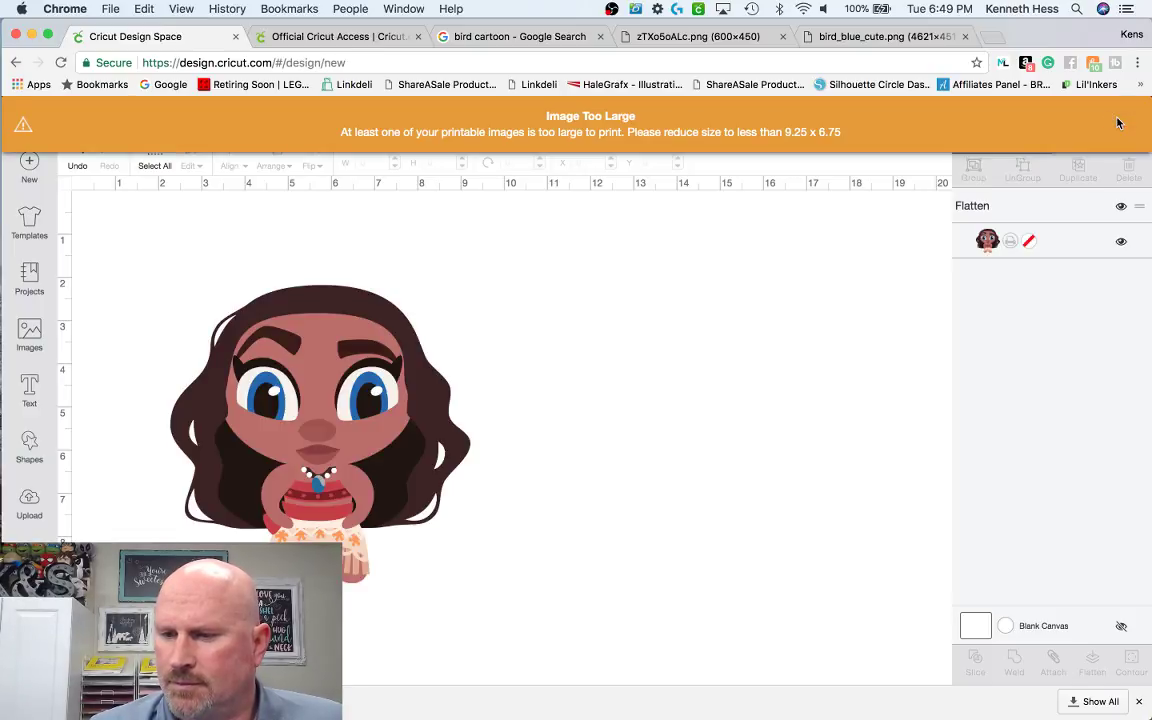
pyautogui.click(172, 410)
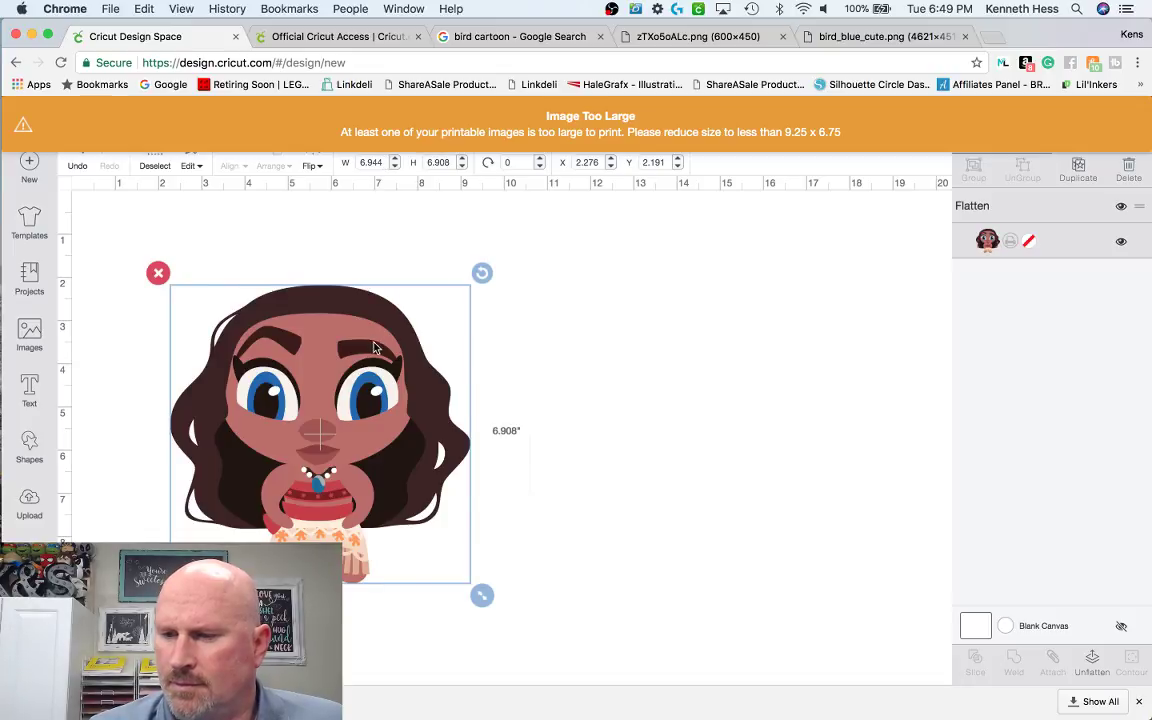
pyautogui.moveTo(374, 347); pyautogui.dragTo(516, 349)
pyautogui.click(519, 200)
pyautogui.click(507, 365)
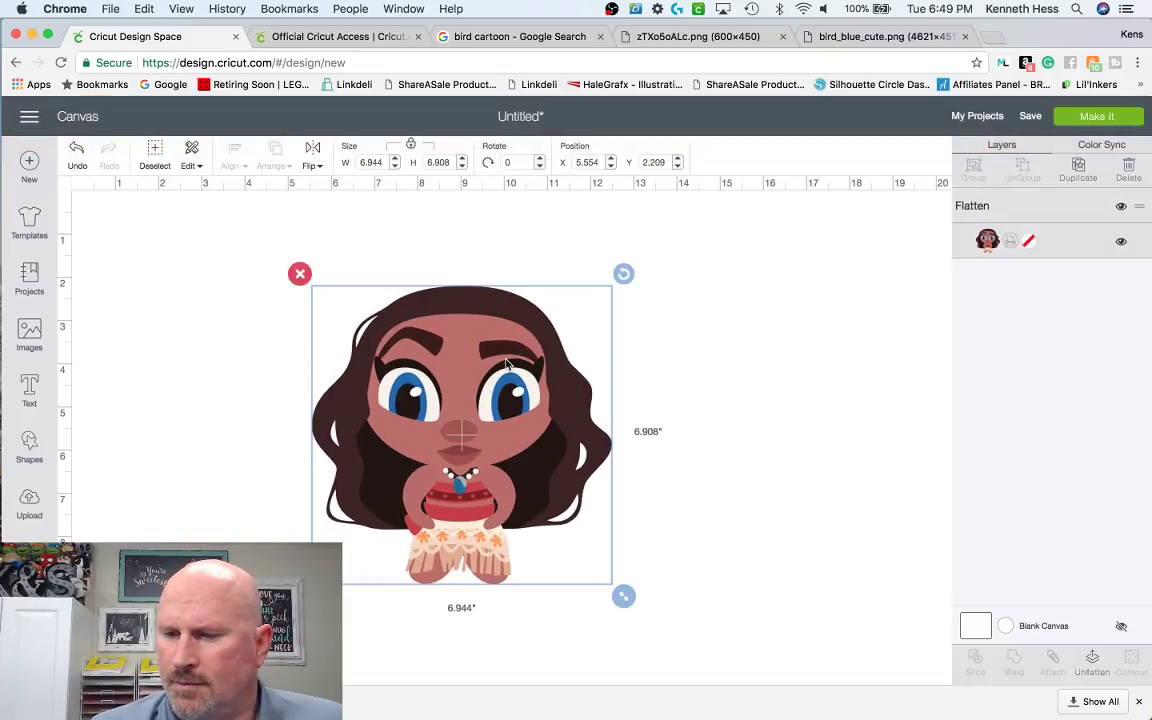
# - Set the flattened Moana image's height to 4 inches with its proportions locked
pyautogui.click(372, 162)
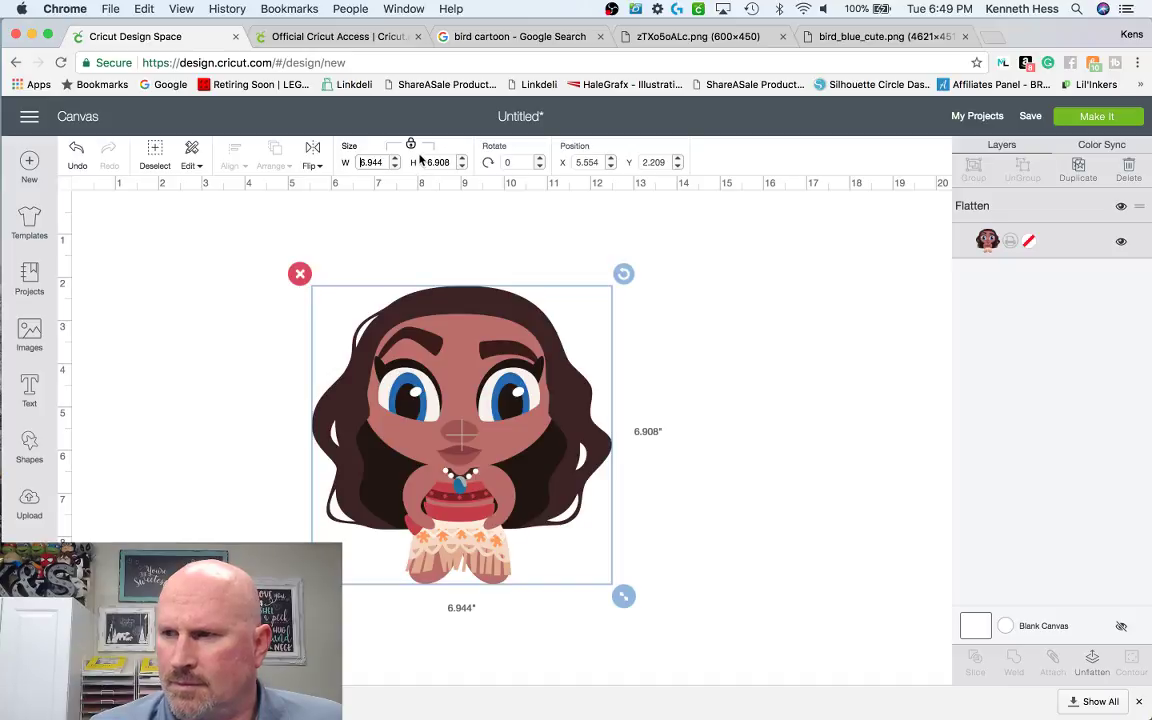
pyautogui.click(425, 161)
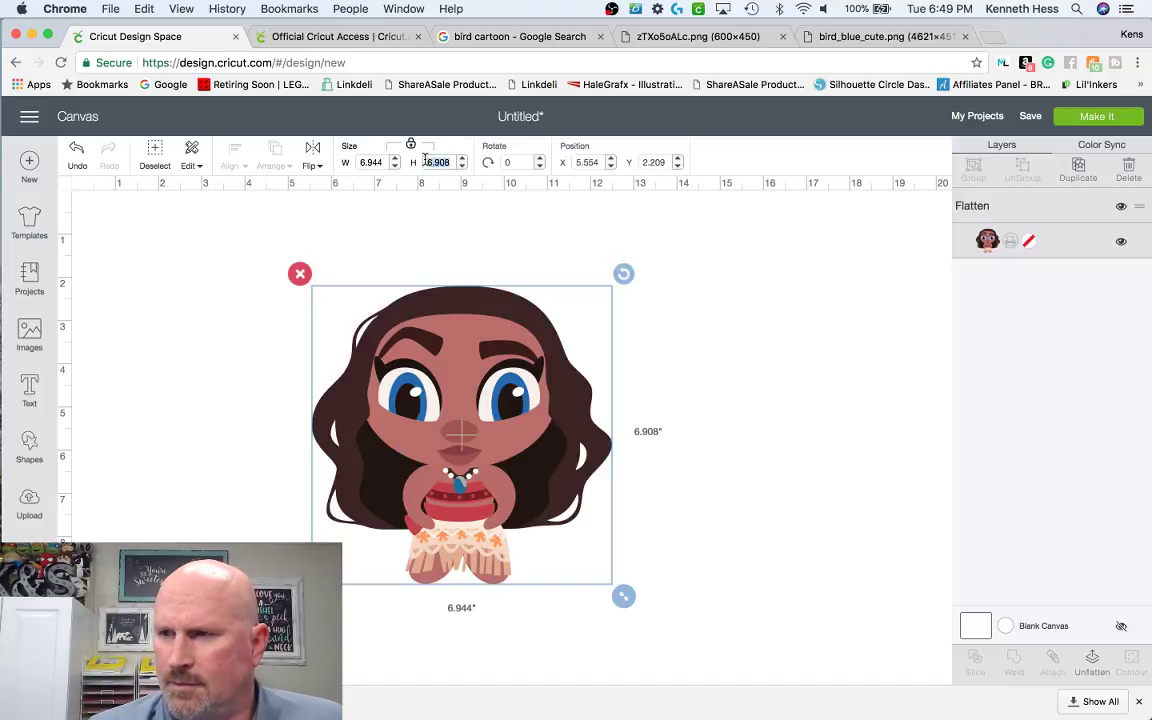
pyautogui.write('4')
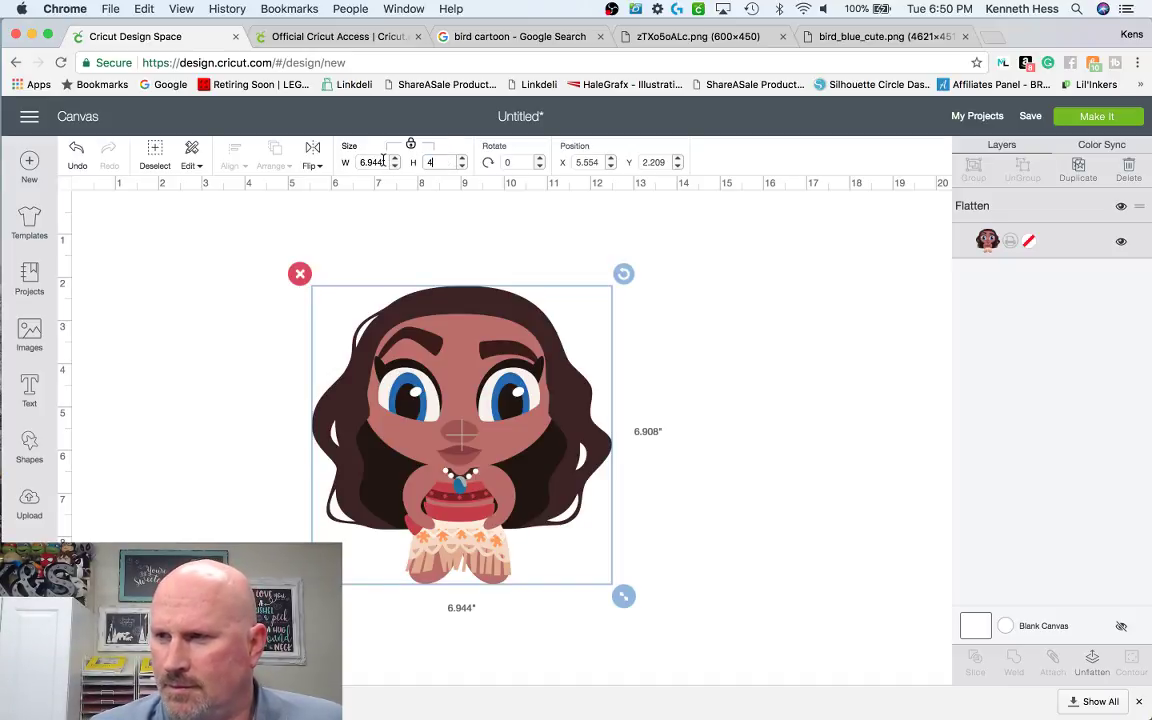
pyautogui.press('Return')
# - Preview the flattened Moana on its print-and-cut mat, return to the canvas, and delete the image
pyautogui.click(1118, 116)
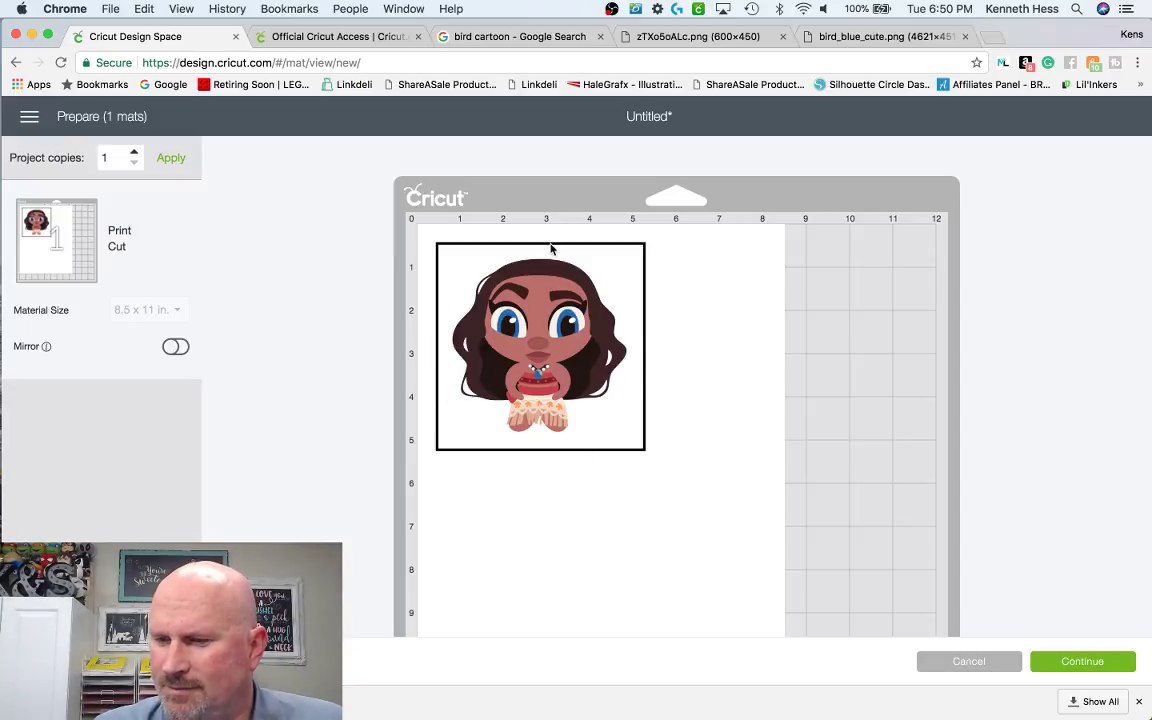
pyautogui.click(962, 666)
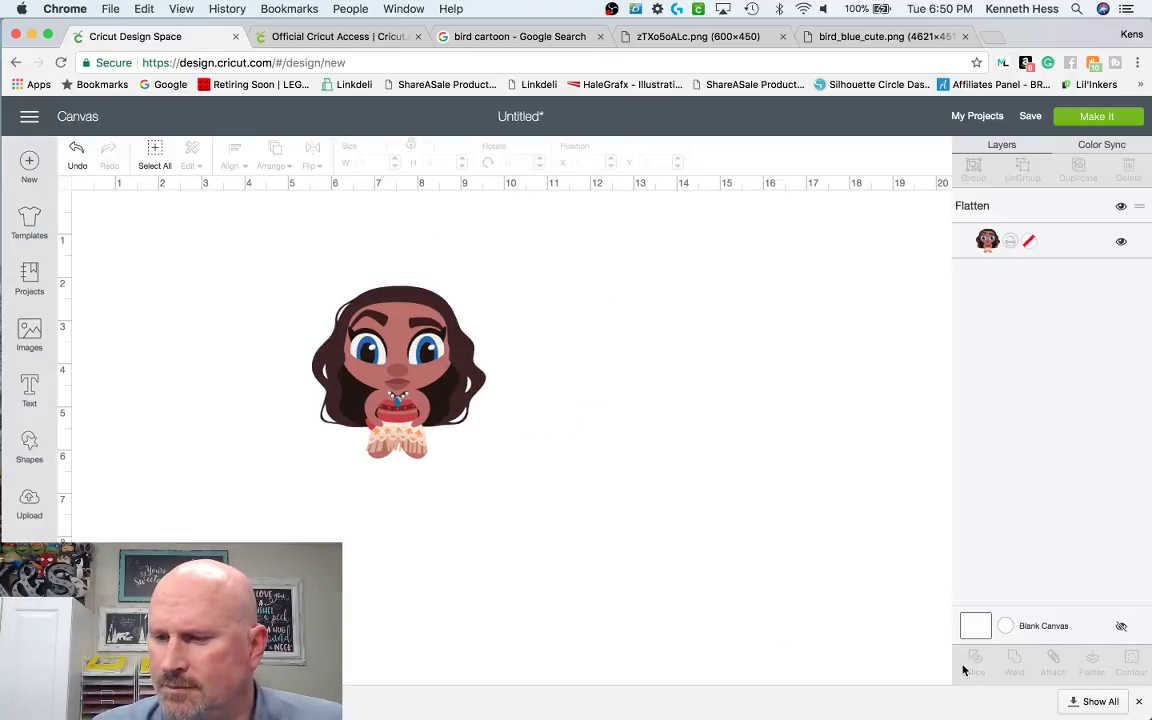
pyautogui.click(348, 420)
pyautogui.press('Delete')
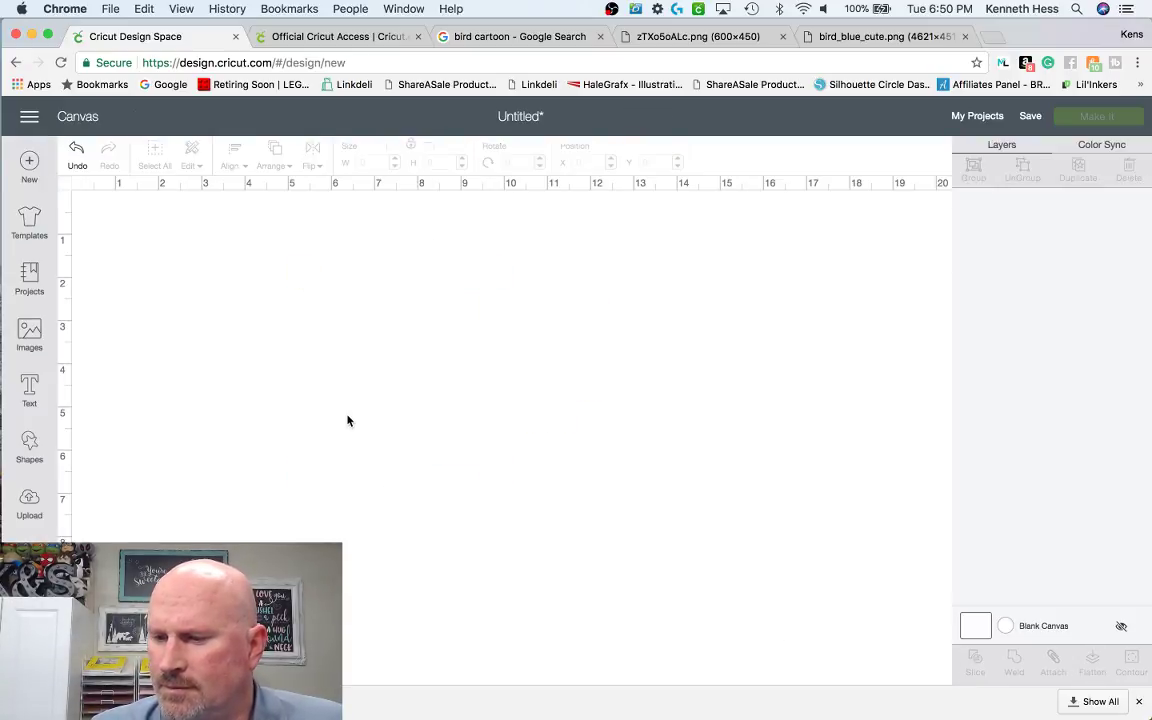
# - Browse the image library and insert the "With Love" design onto the canvas
pyautogui.click(29, 338)
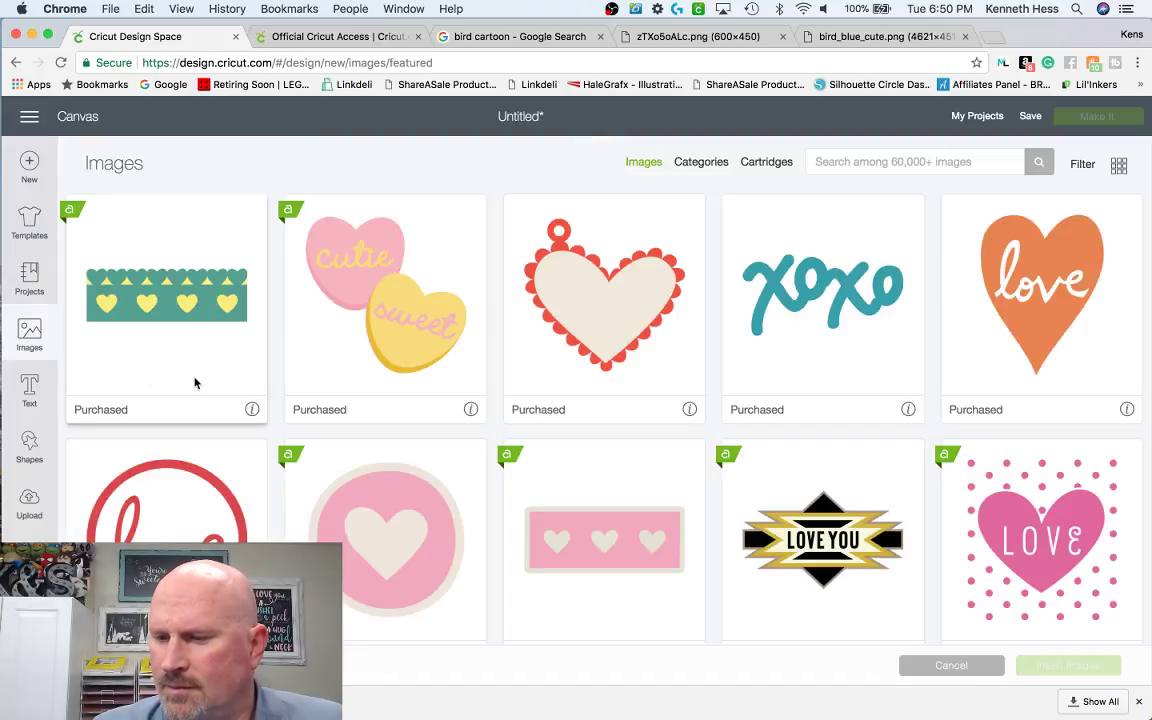
pyautogui.scroll(-3, 195, 381)
pyautogui.scroll(-5, 195, 381)
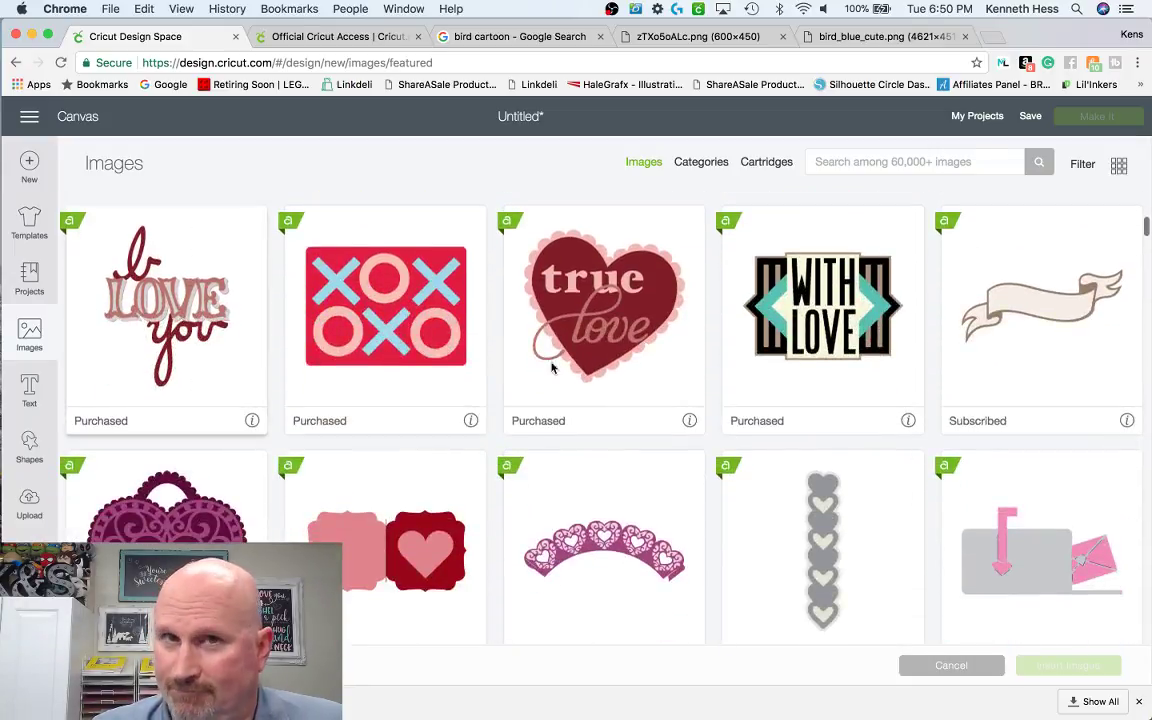
pyautogui.scroll(1, 818, 340)
pyautogui.click(818, 340)
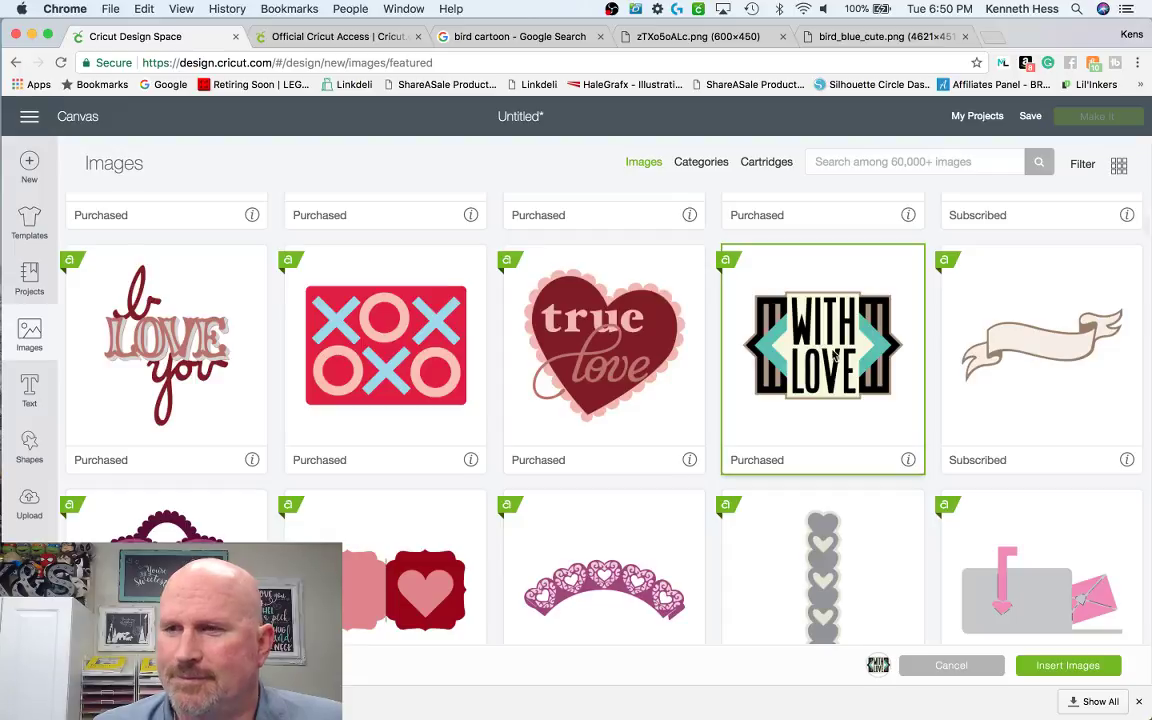
pyautogui.click(1055, 665)
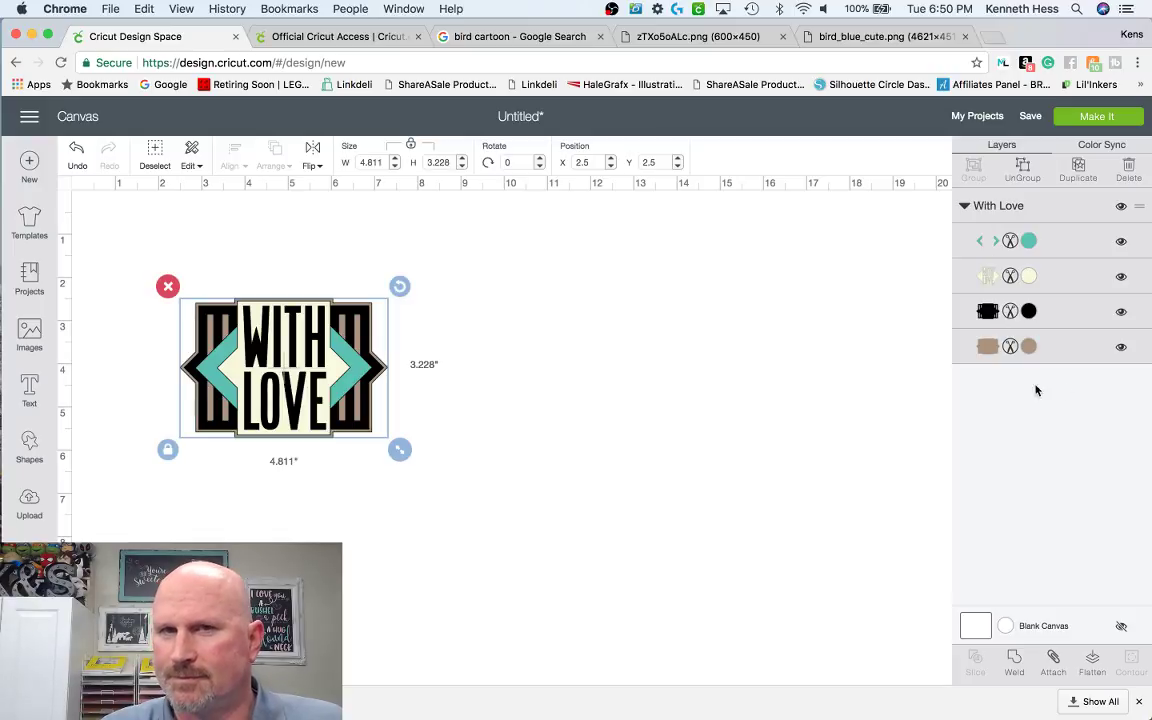
# - Select all layers of the With Love design and flatten them into a single printable image
pyautogui.click(643, 431)
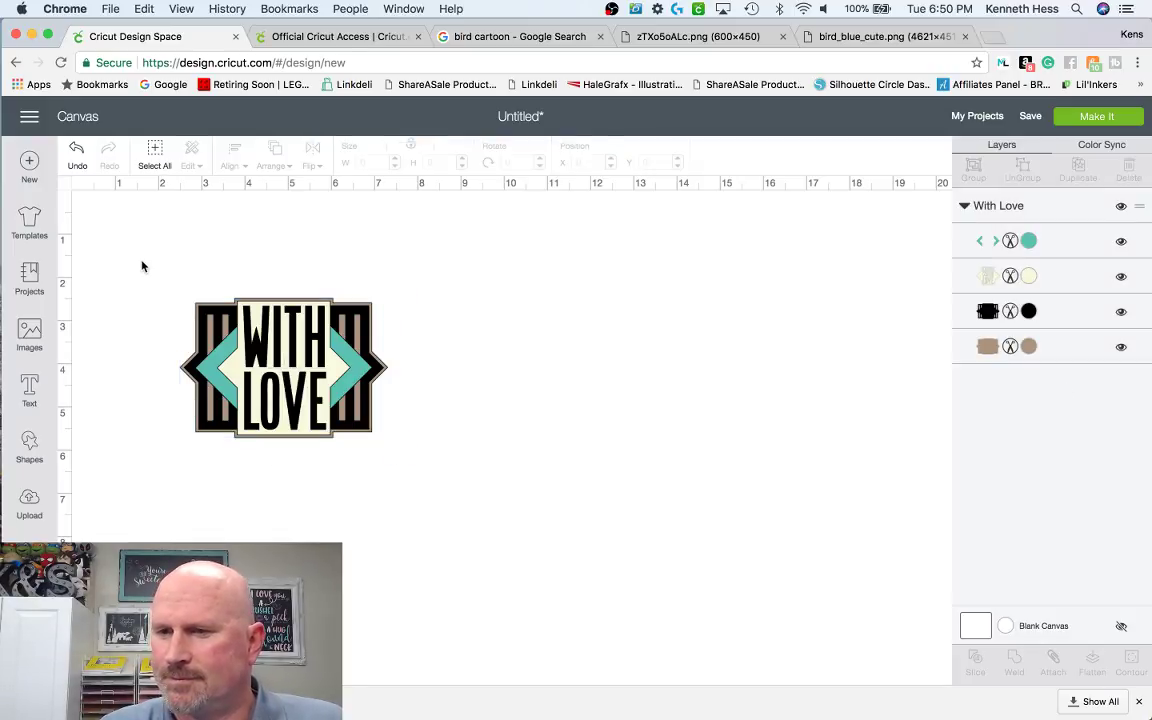
pyautogui.moveTo(142, 266); pyautogui.dragTo(481, 478)
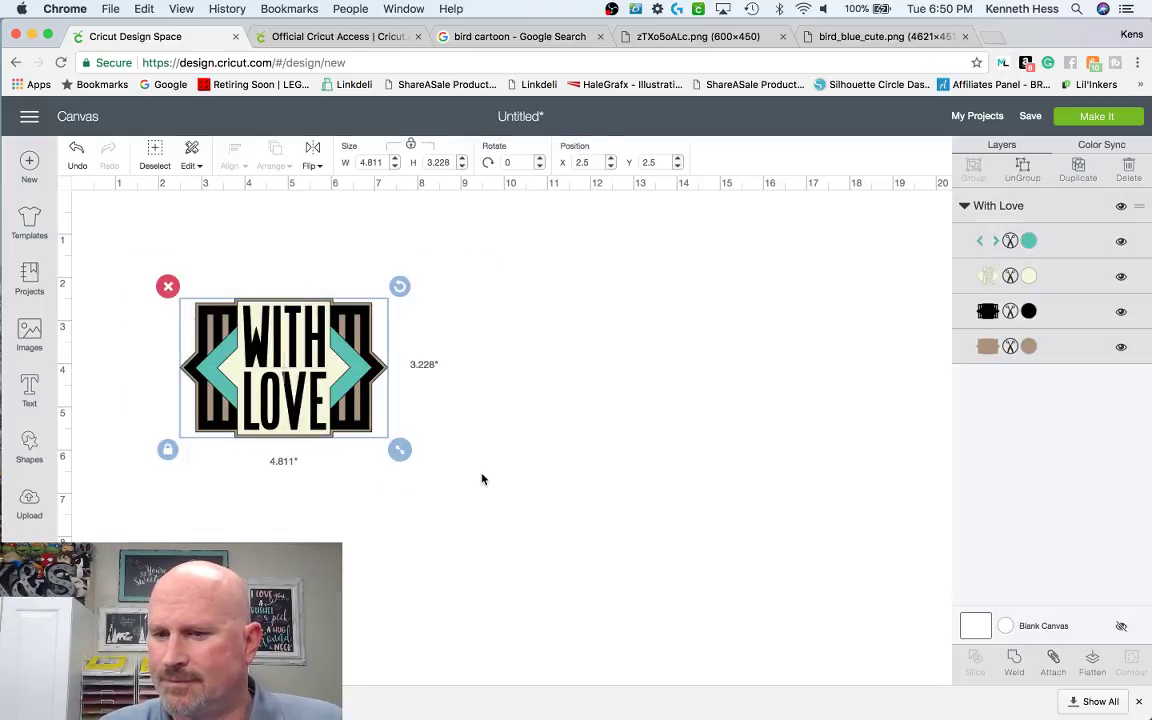
pyautogui.click(1091, 661)
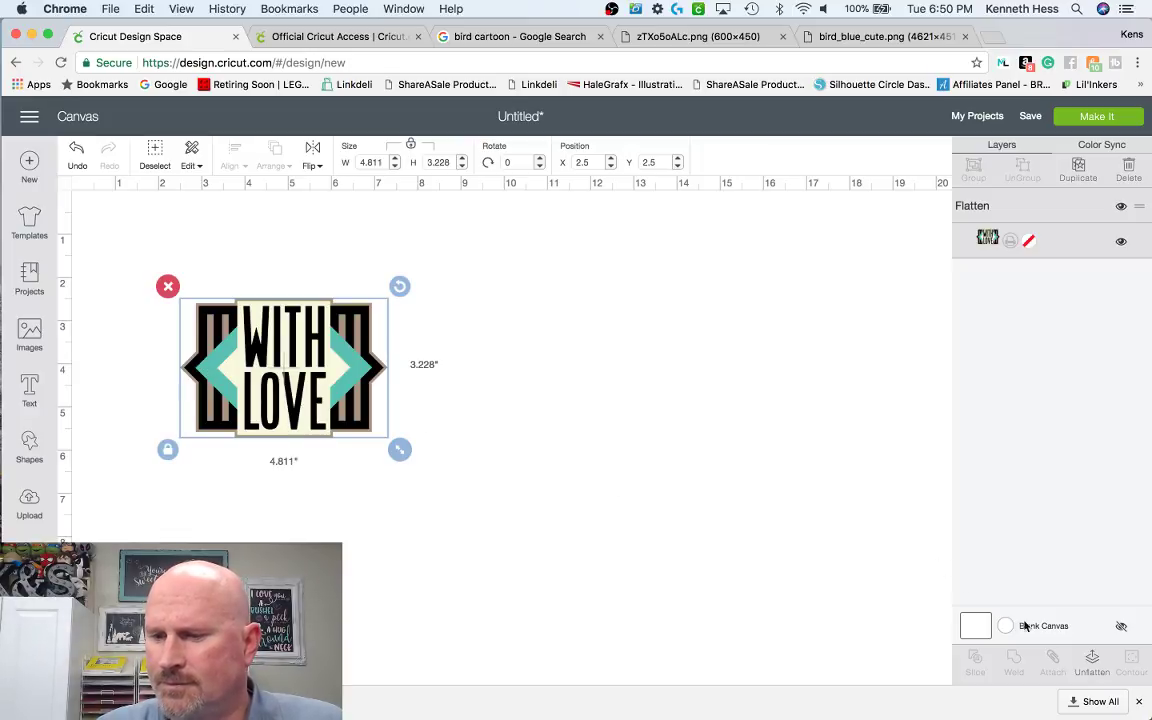
# - Select the flattened With Love image and unflatten it into separate layers
pyautogui.click(522, 300)
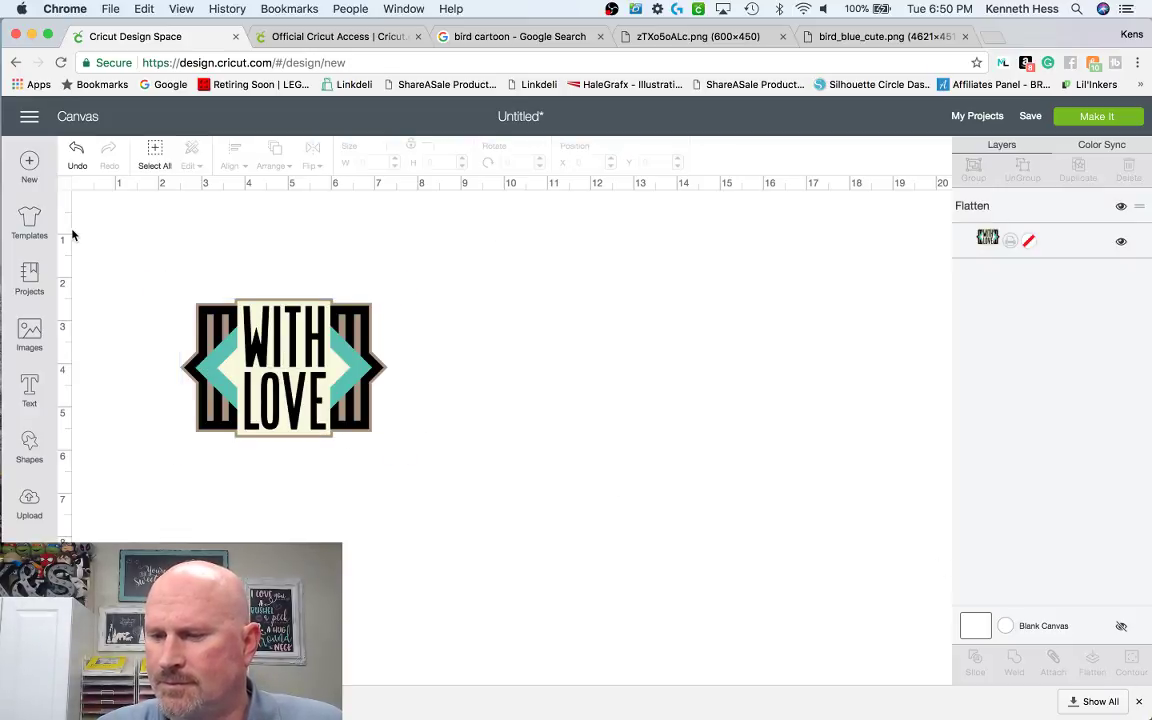
pyautogui.moveTo(112, 210); pyautogui.dragTo(540, 513)
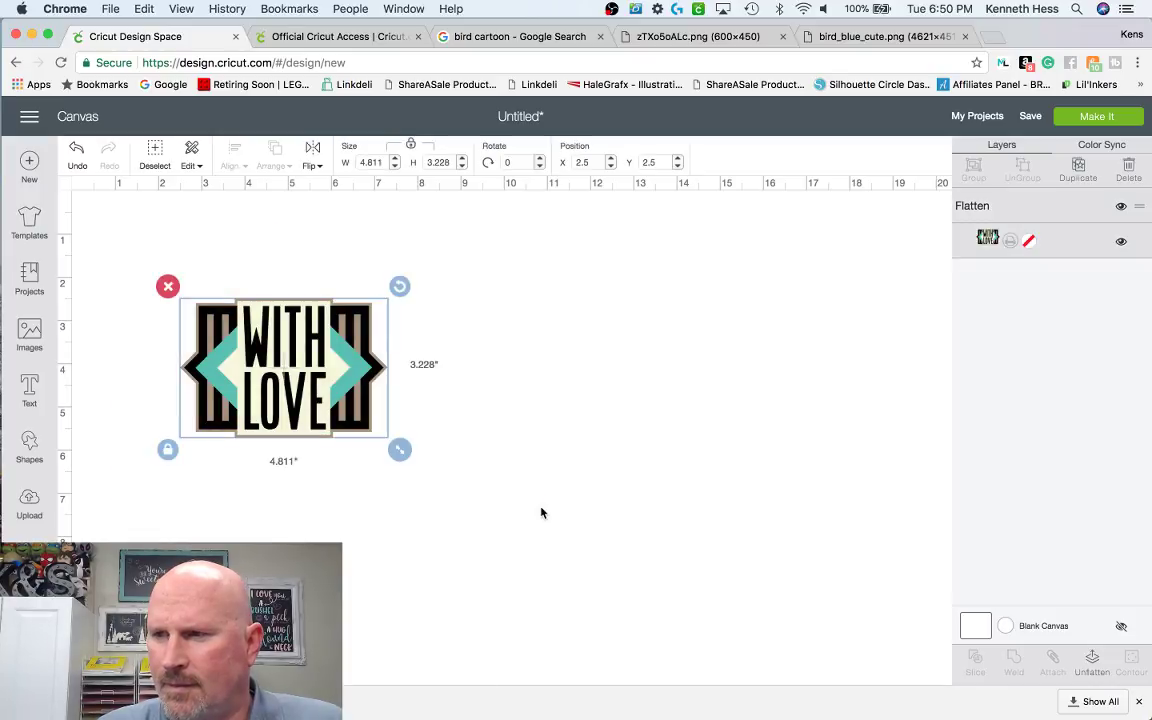
pyautogui.click(1092, 662)
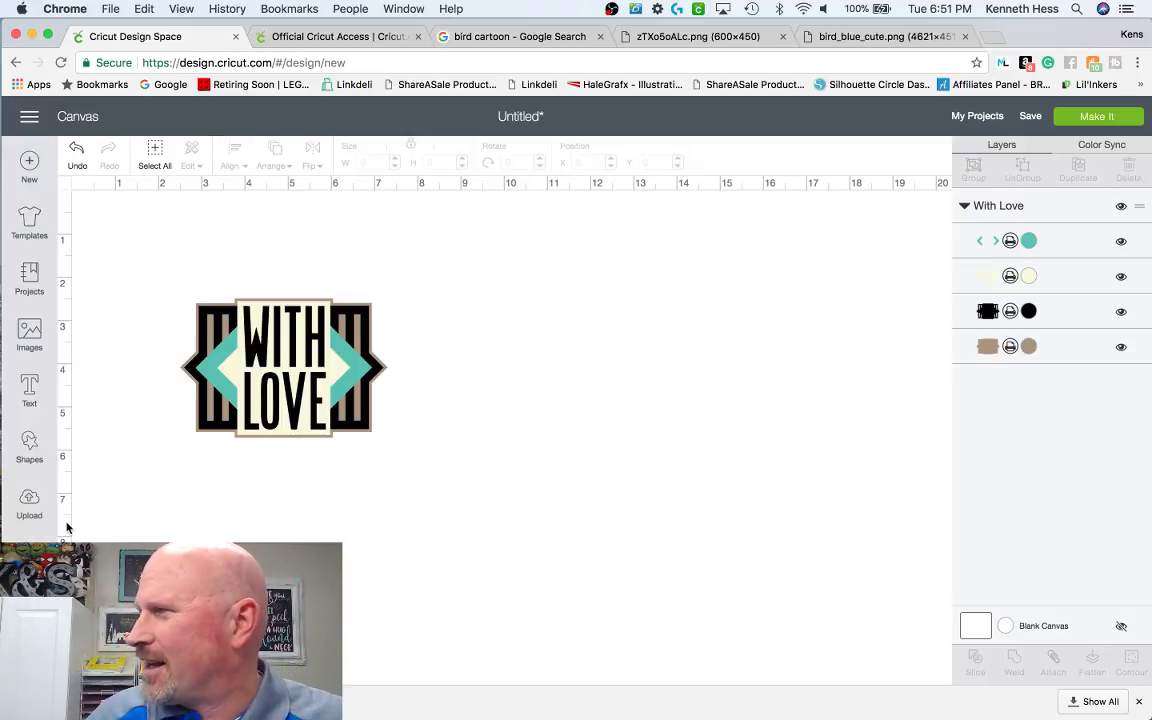
# - Close the downloads bar and open the flying blue bird from the bird cartoon image results in its own tab
pyautogui.click(1139, 702)
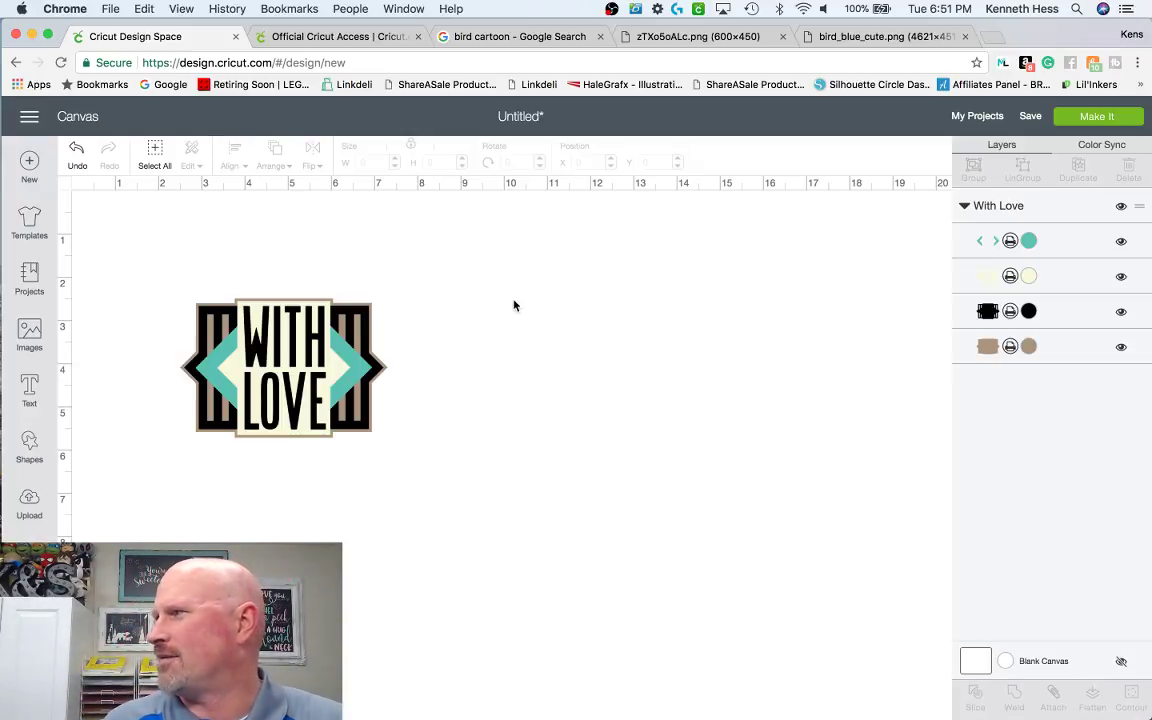
pyautogui.click(512, 37)
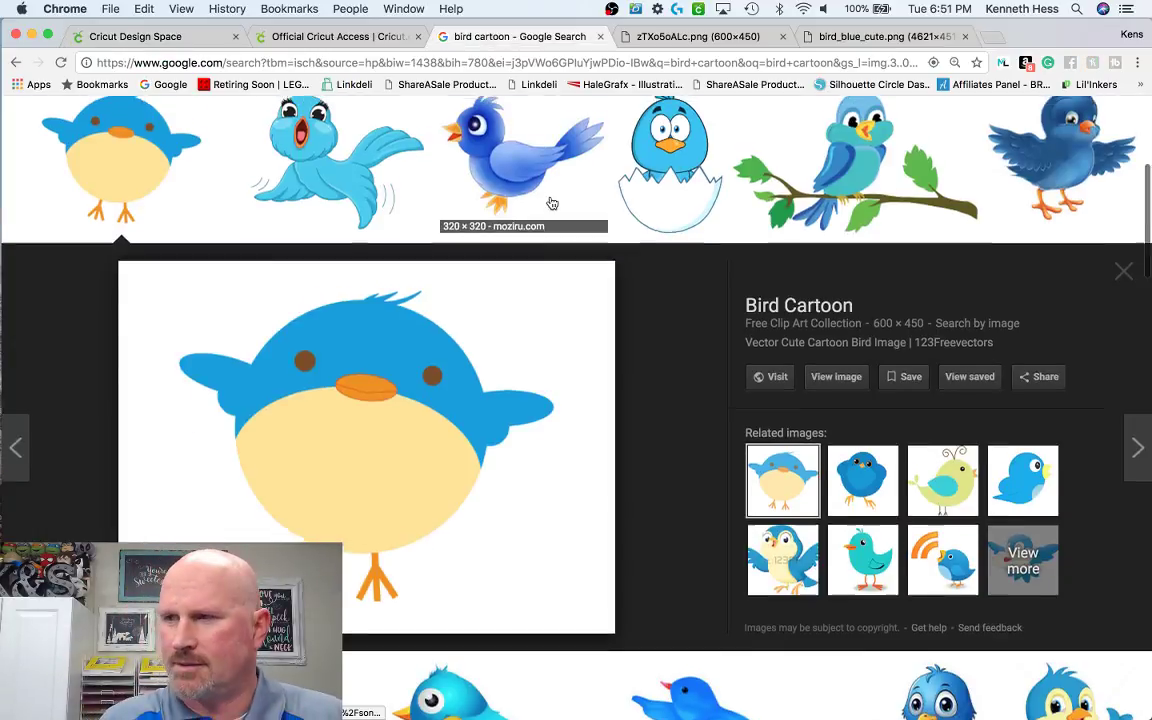
pyautogui.scroll(5, 553, 200)
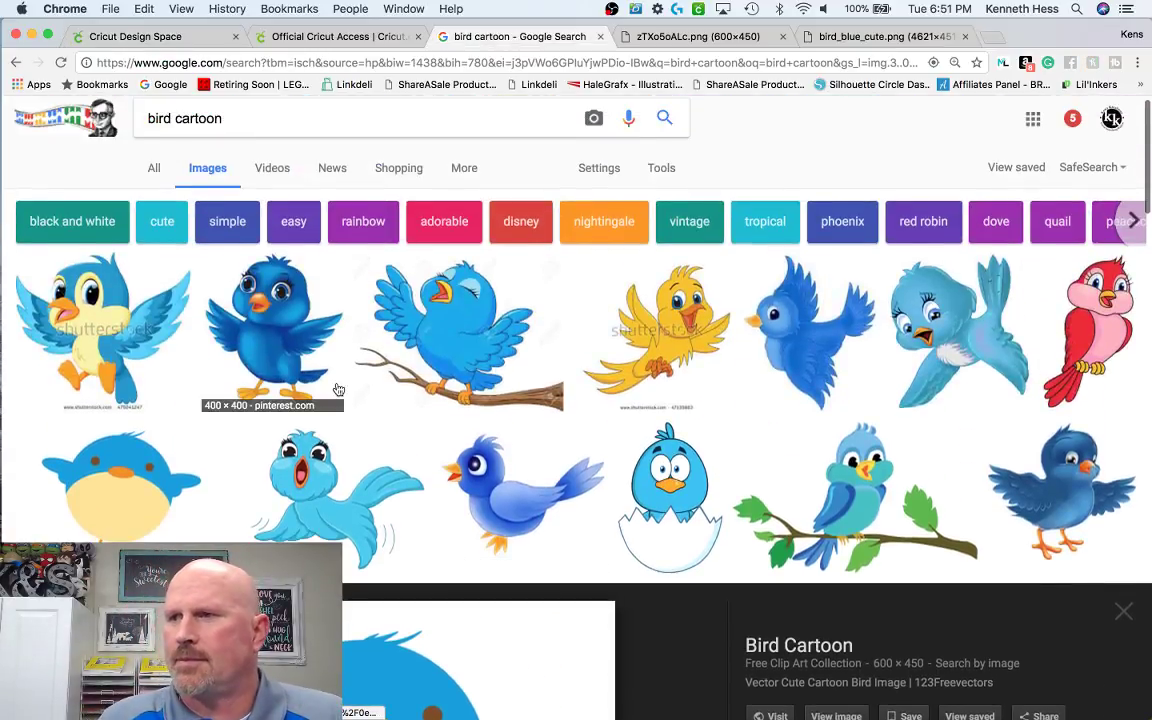
pyautogui.click(790, 292)
pyautogui.click(840, 392)
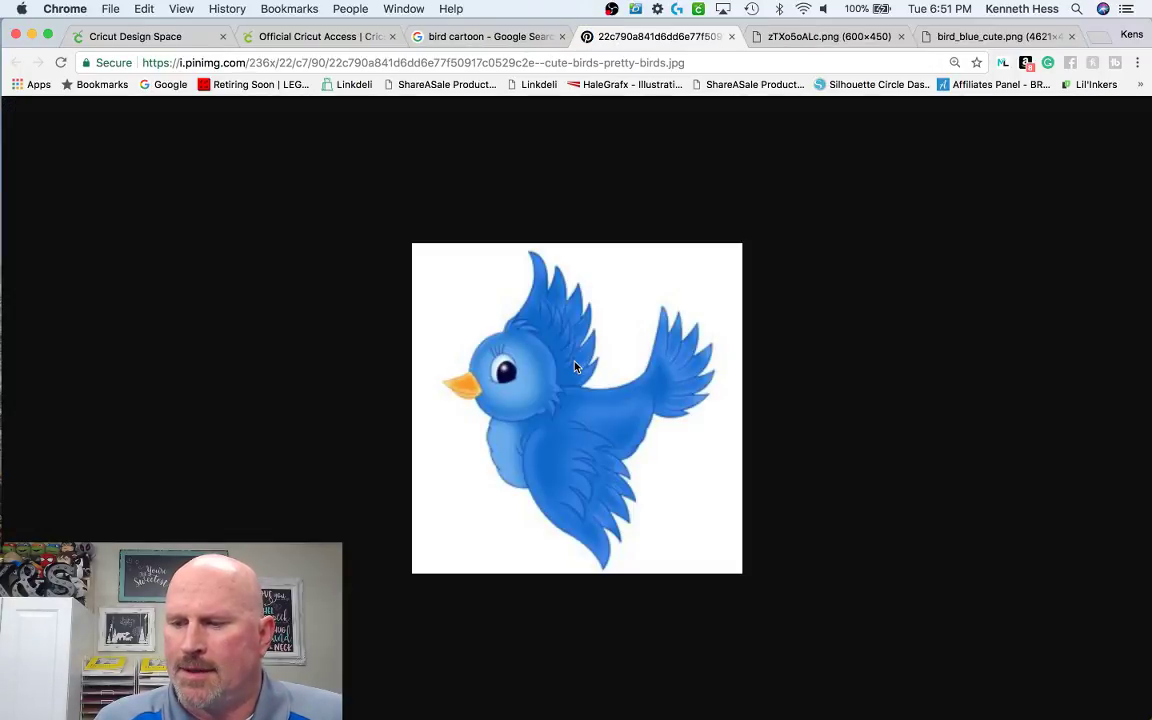
pyautogui.rightClick(575, 366)
pyautogui.click(600, 389)
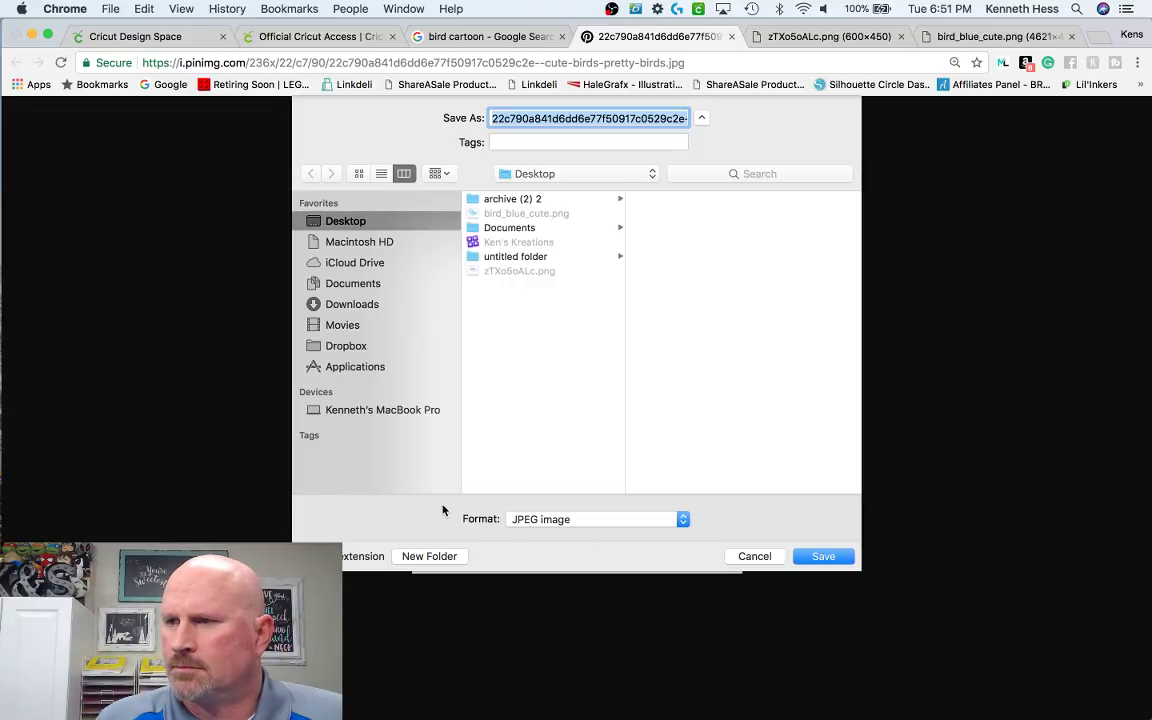
pyautogui.click(771, 556)
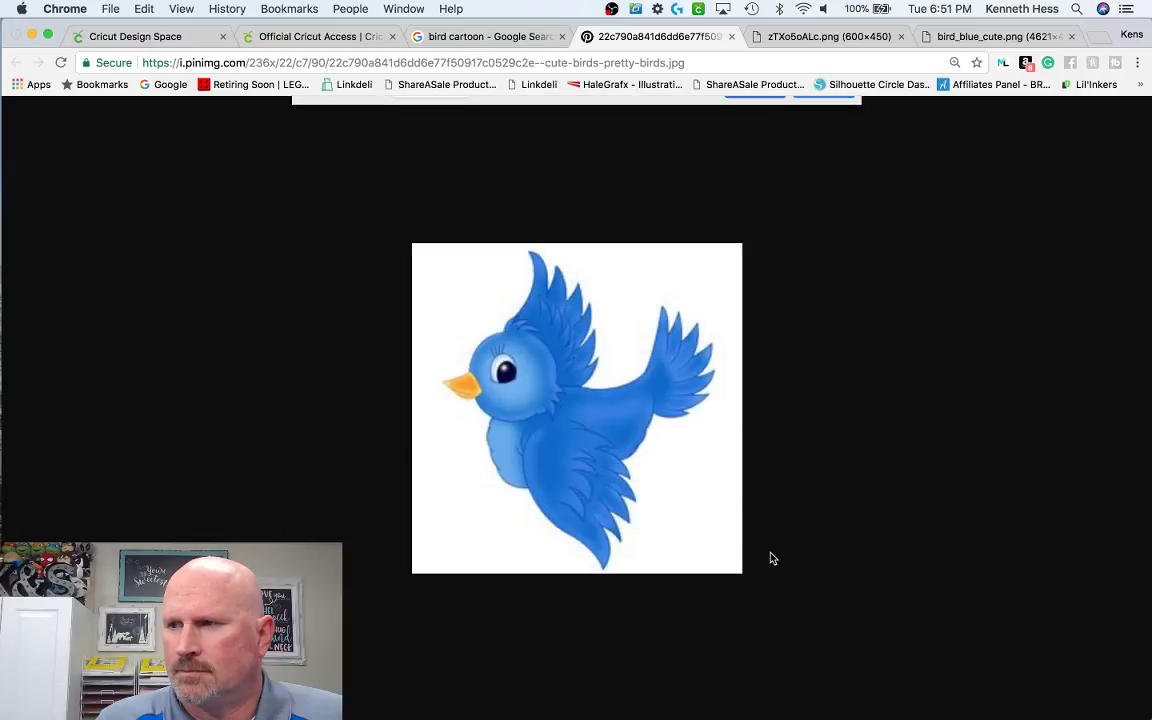
pyautogui.click(732, 38)
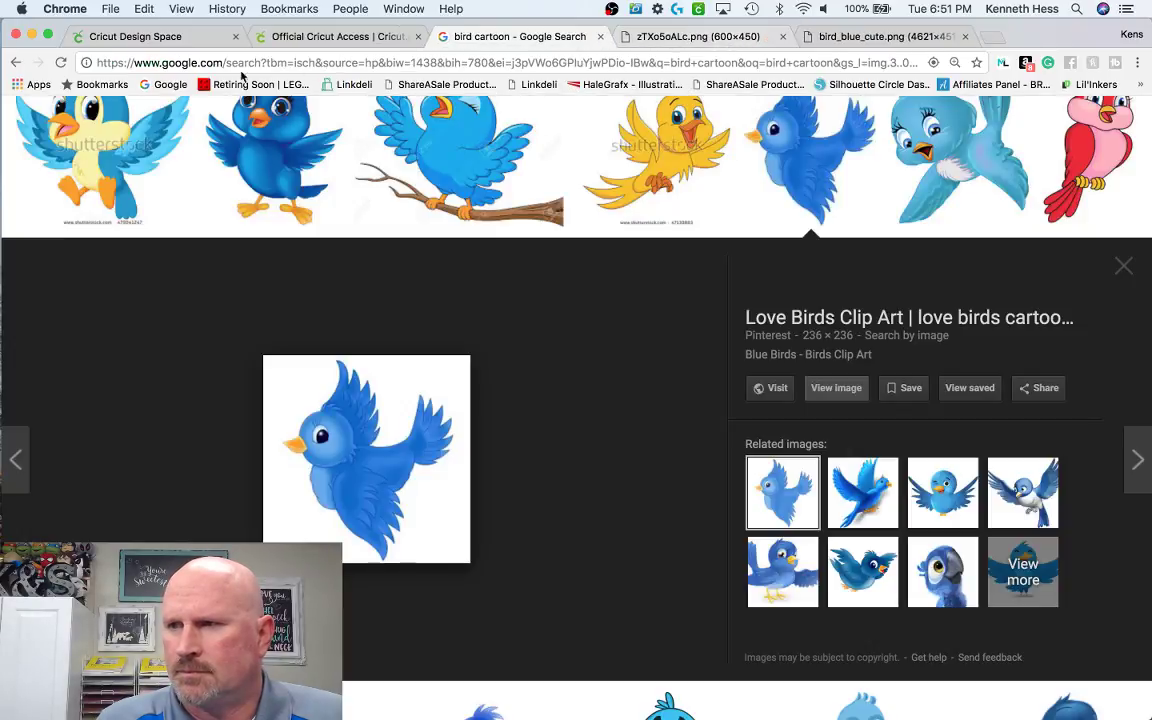
# - Return to Cricut Design Space and insert the previously uploaded blue bird image onto the canvas
pyautogui.click(121, 42)
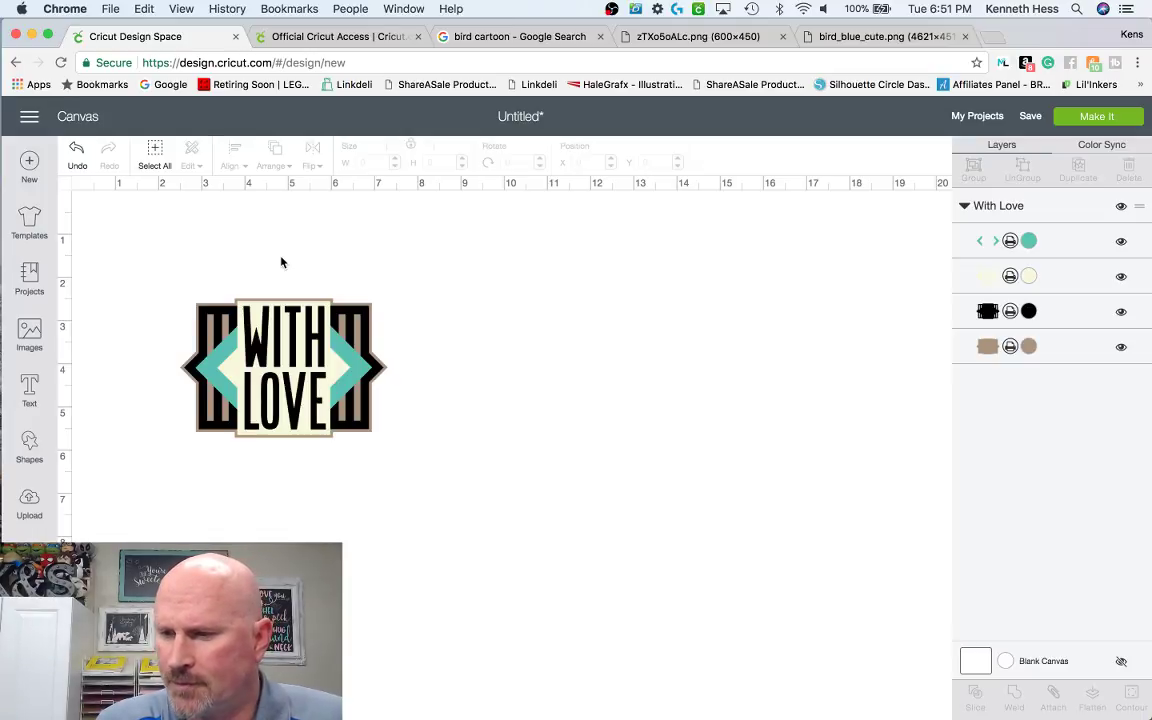
pyautogui.click(30, 502)
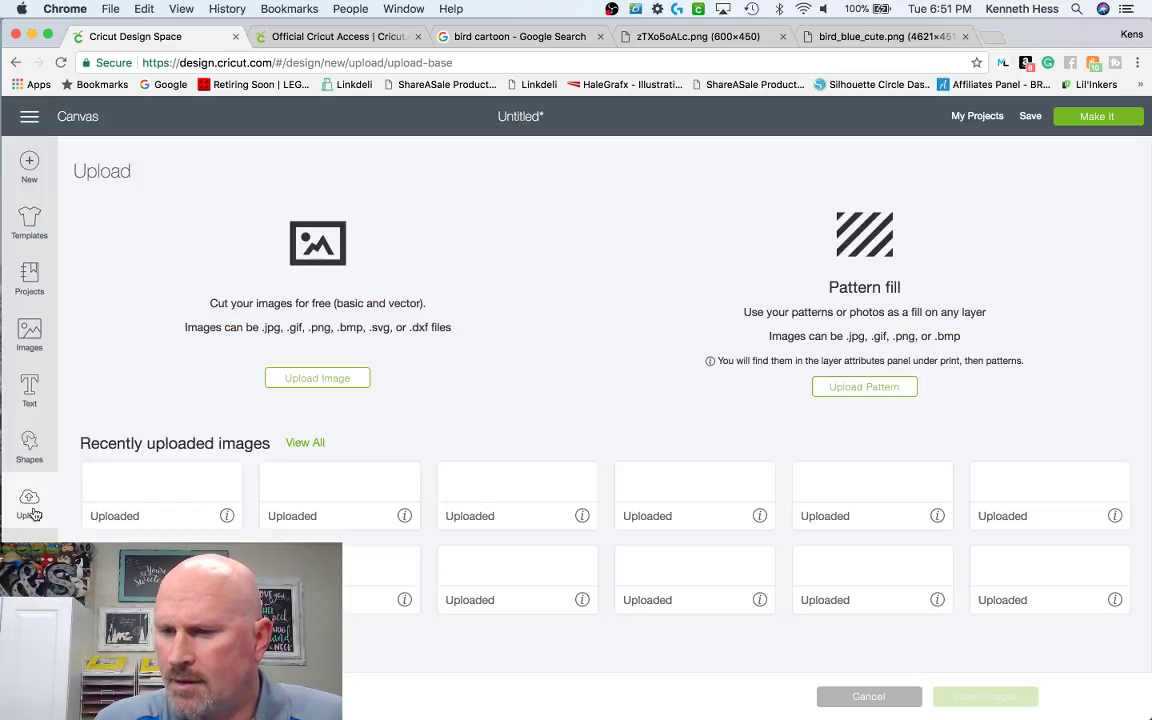
pyautogui.scroll(-3, 514, 550)
pyautogui.scroll(-1, 550, 400)
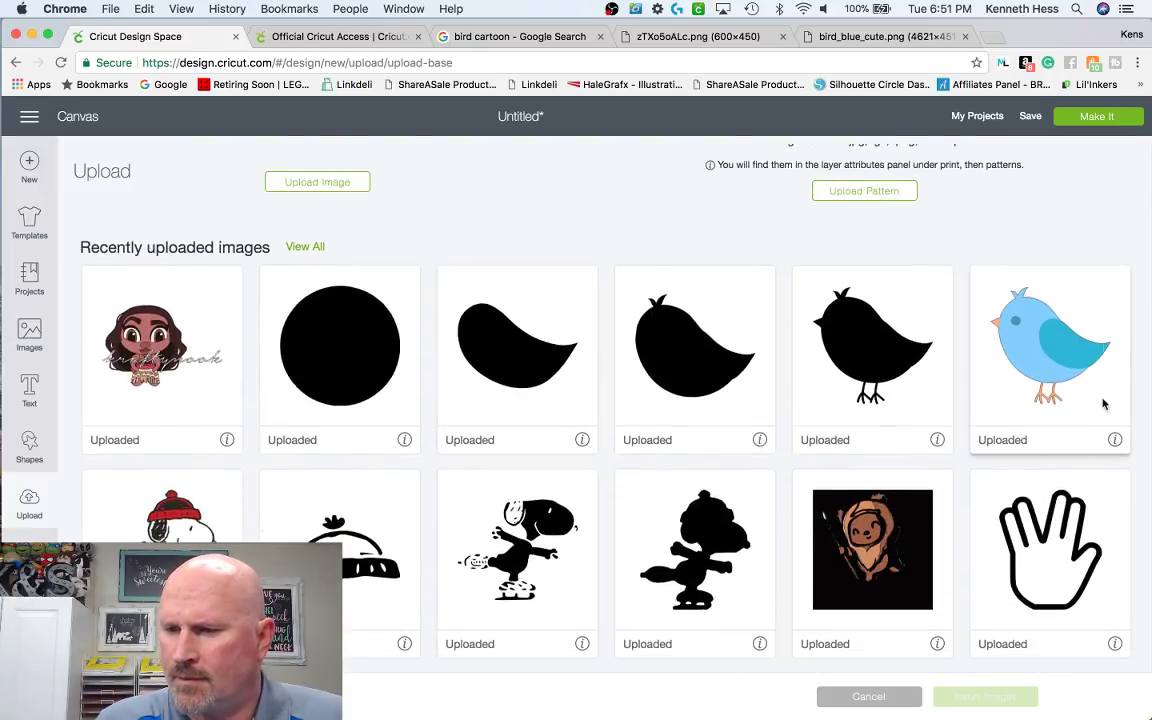
pyautogui.click(1115, 441)
pyautogui.click(1115, 441)
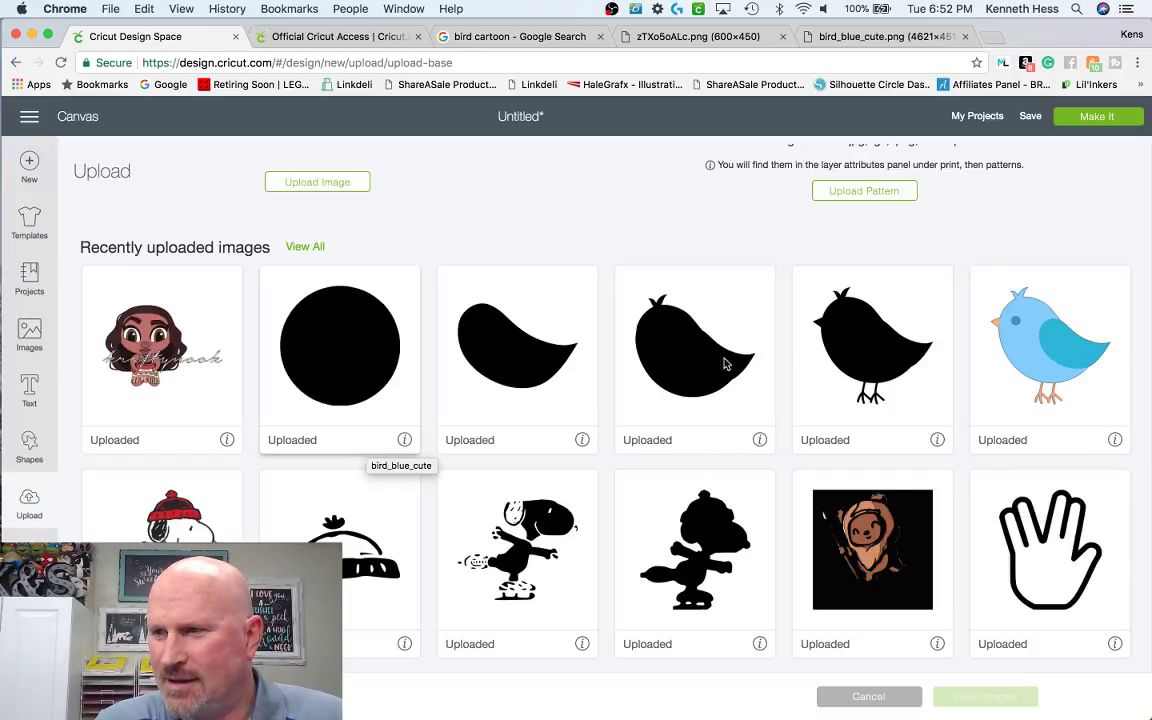
pyautogui.click(1087, 354)
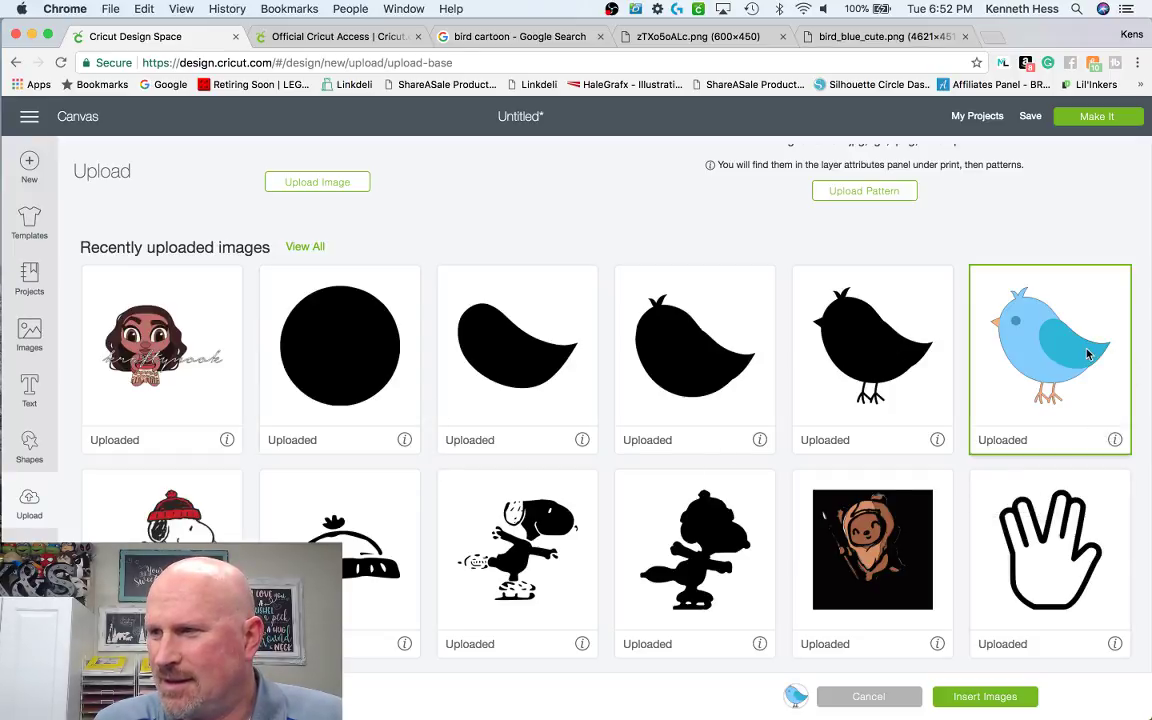
pyautogui.click(985, 696)
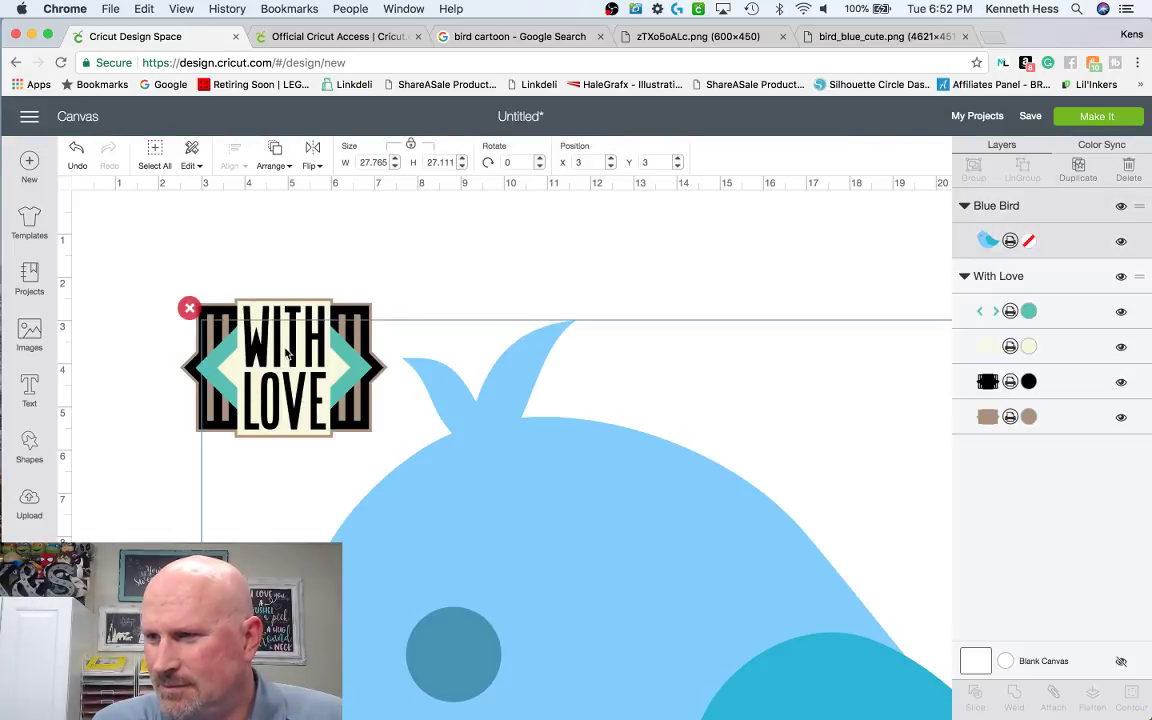
# - Move the oversized blue bird away from the With Love design and delete the With Love design
pyautogui.moveTo(250, 325); pyautogui.dragTo(501, 381)
pyautogui.click(200, 333)
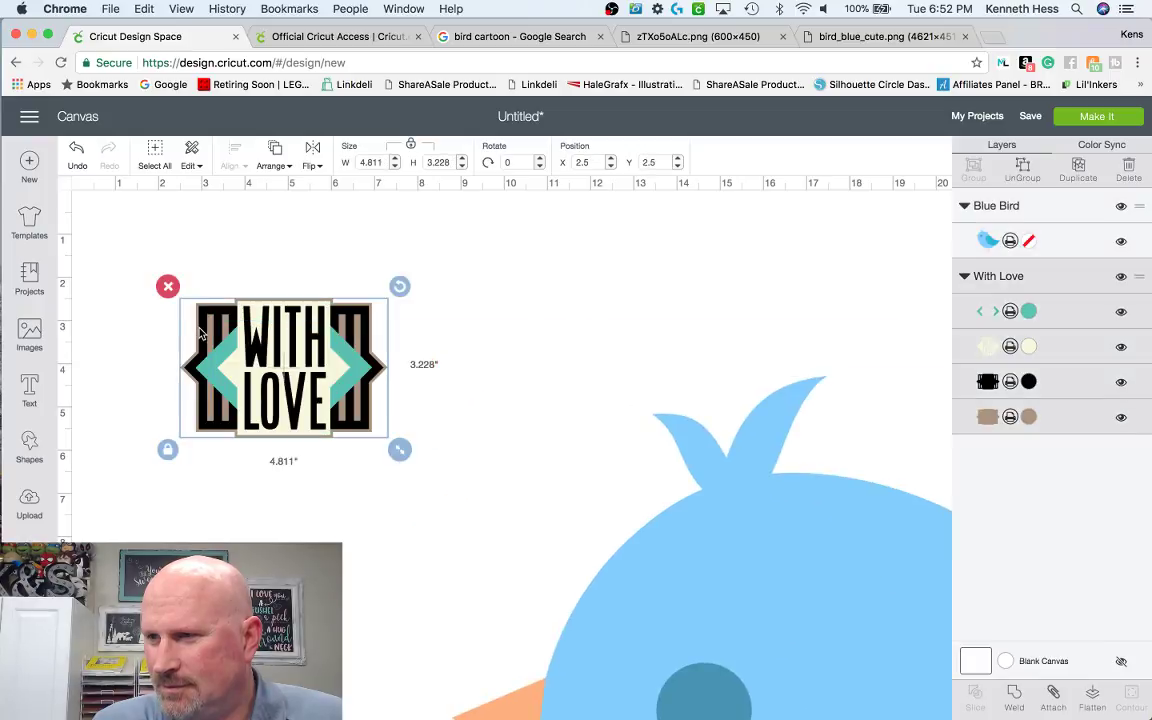
pyautogui.press('Delete')
# - Set the blue bird's height to 5 inches and move it up and left on the canvas
pyautogui.click(700, 500)
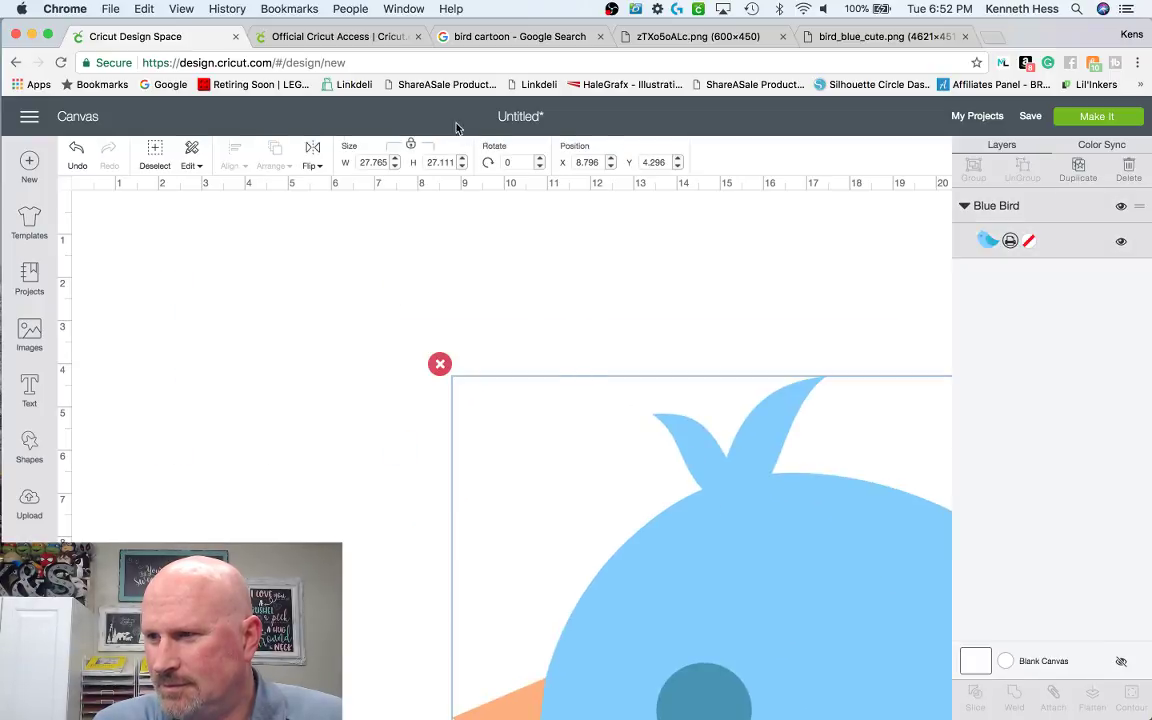
pyautogui.click(440, 162)
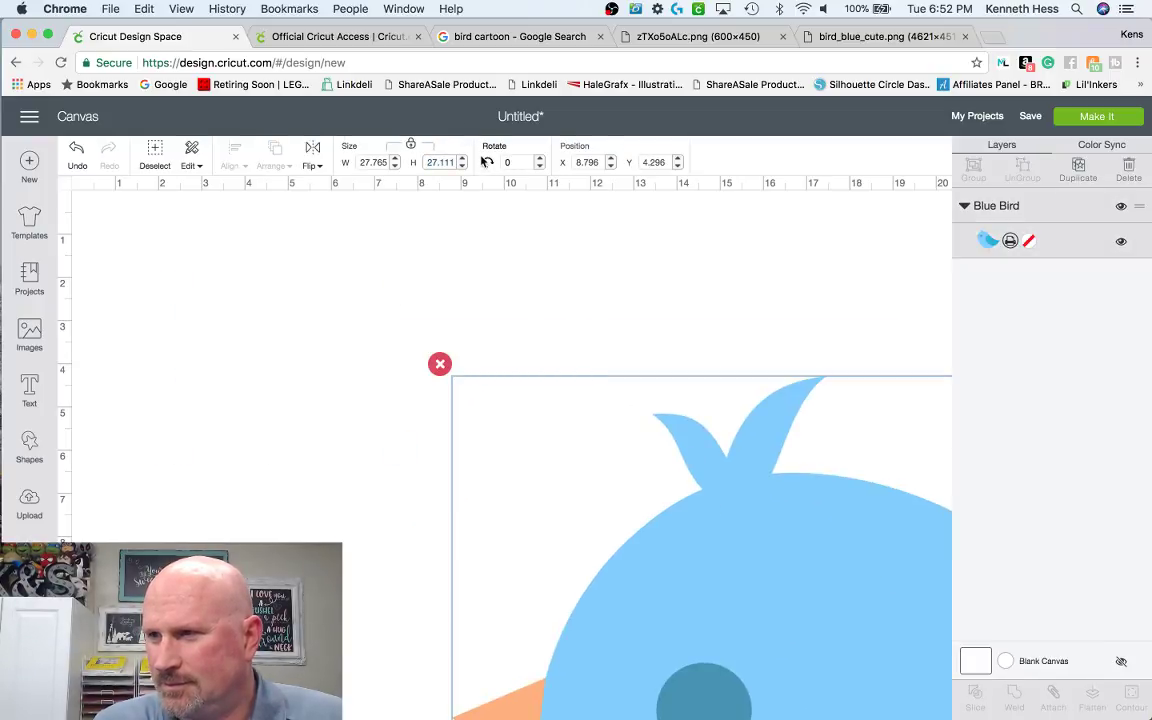
pyautogui.click(432, 162)
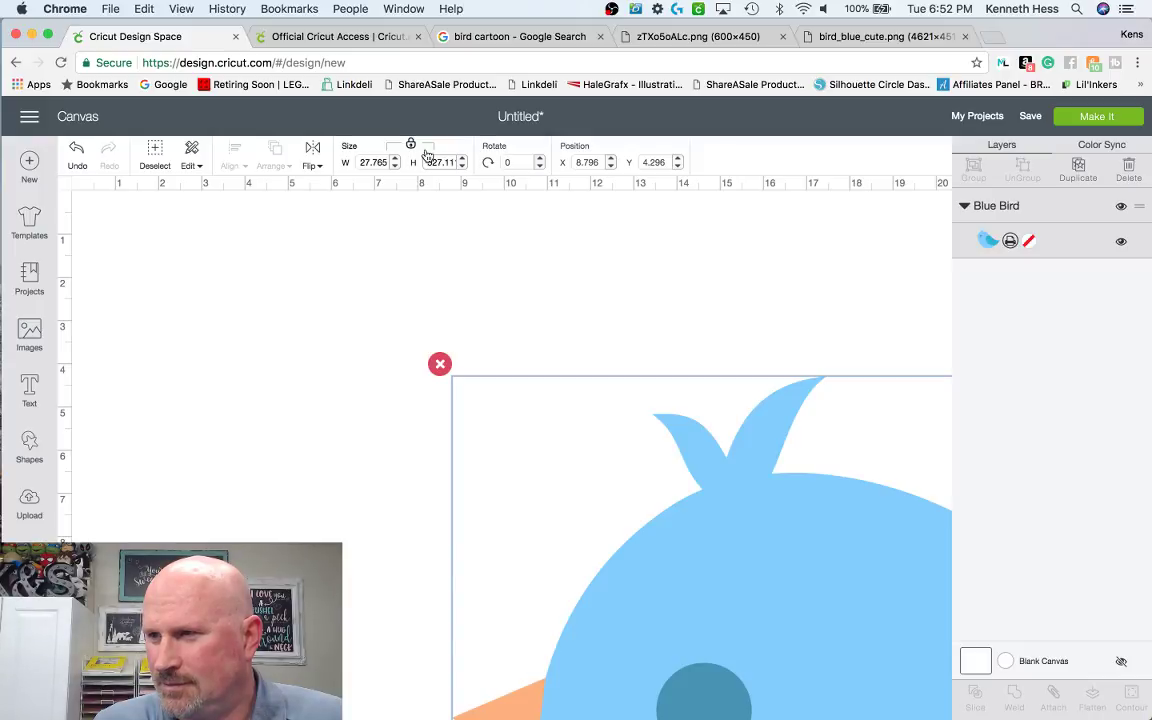
pyautogui.press('BackSpace')
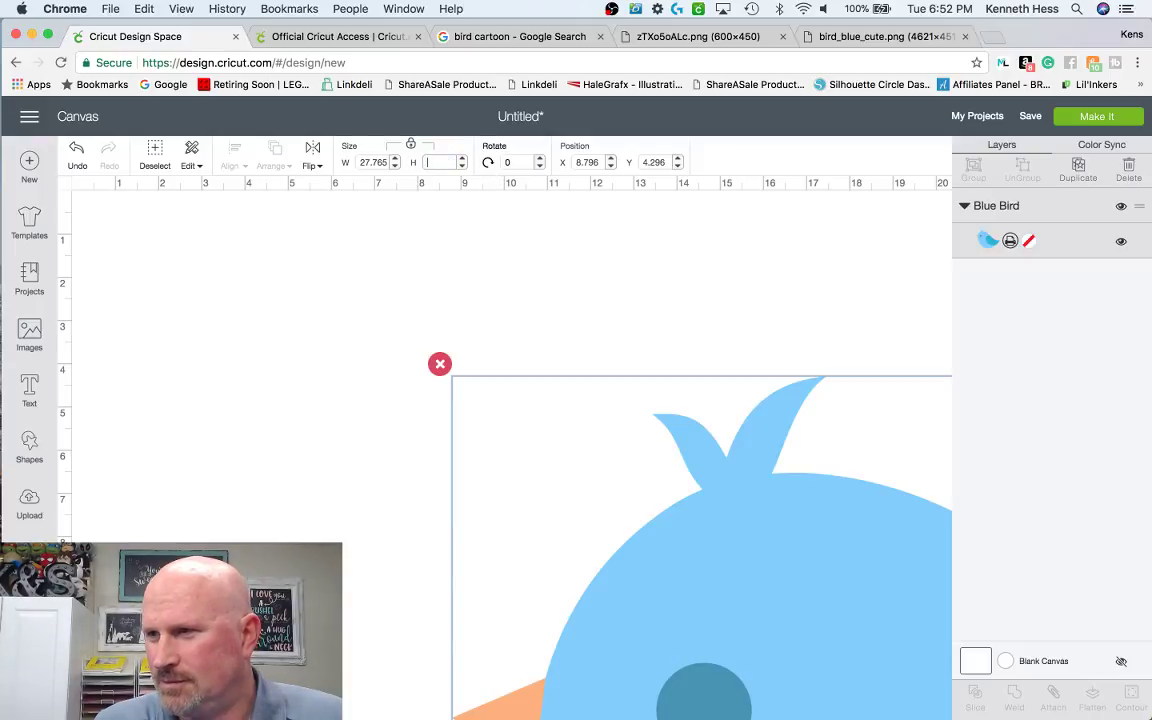
pyautogui.write('5')
pyautogui.press('Return')
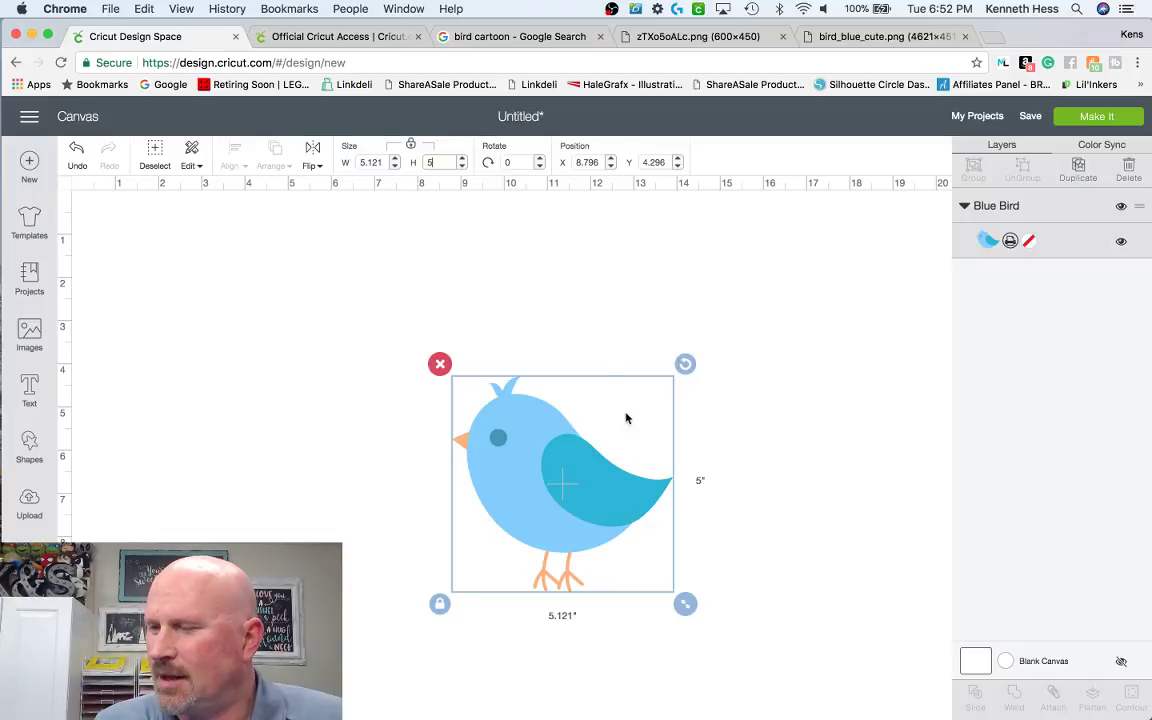
pyautogui.moveTo(560, 476); pyautogui.dragTo(420, 380)
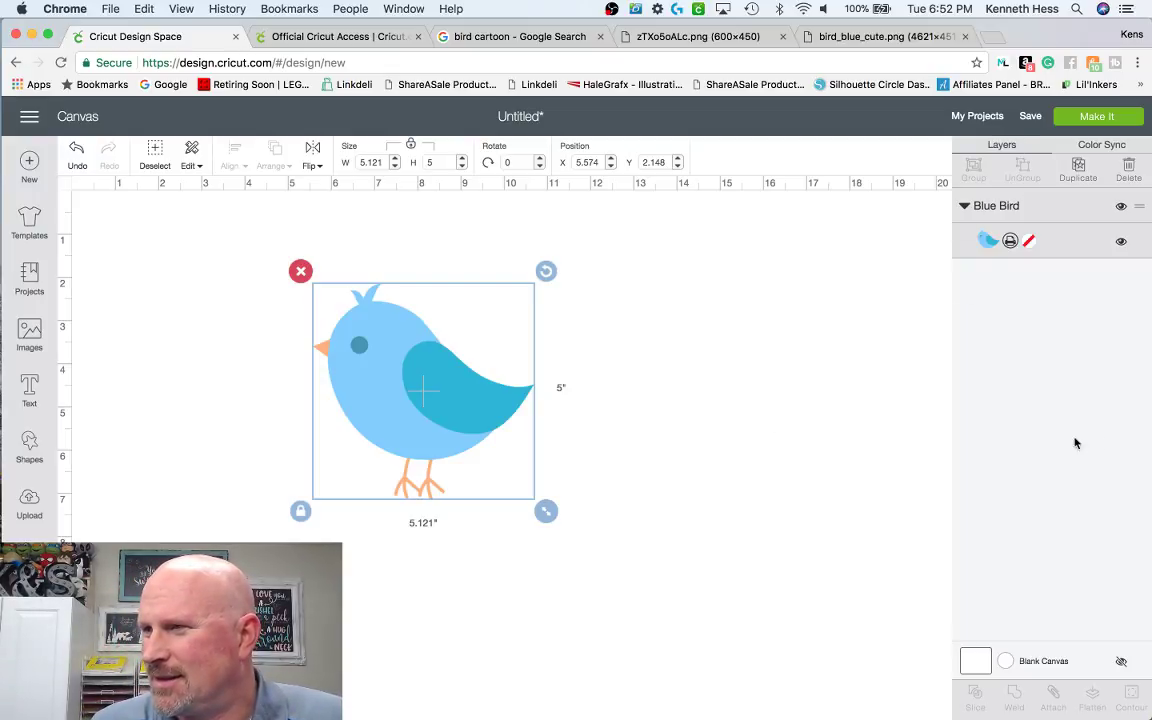
# - Try switching the blue bird layer from Print to Cut and back to Print, and undo both changes
pyautogui.click(1011, 242)
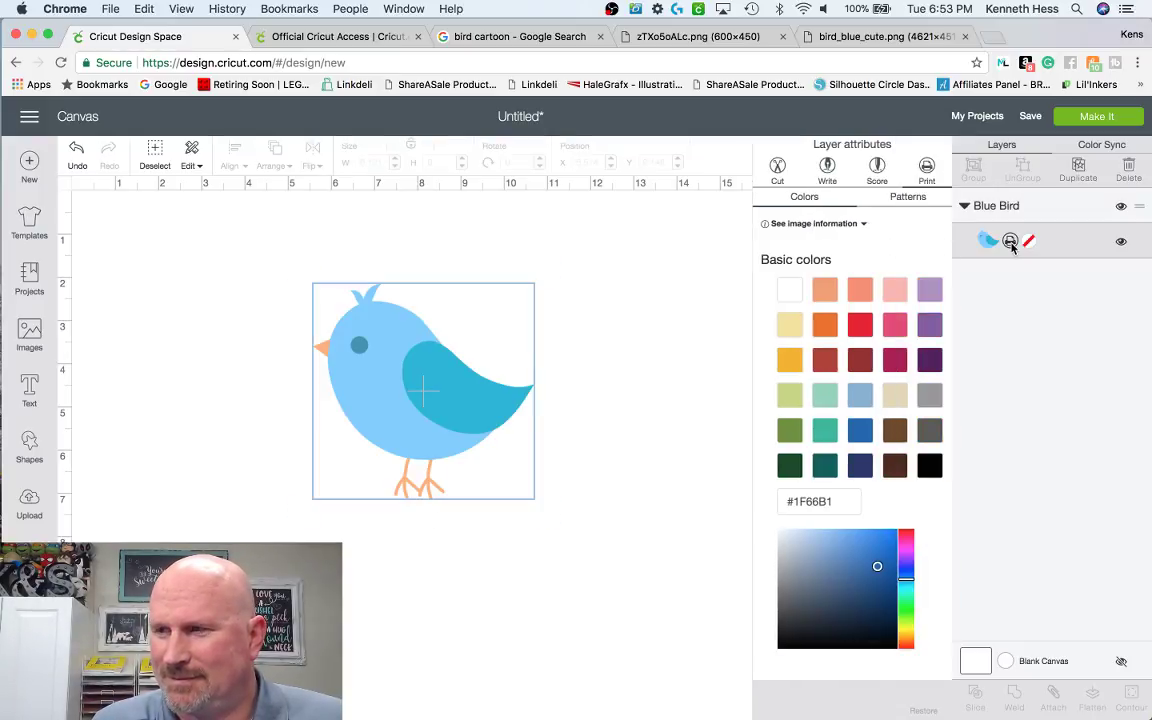
pyautogui.click(779, 168)
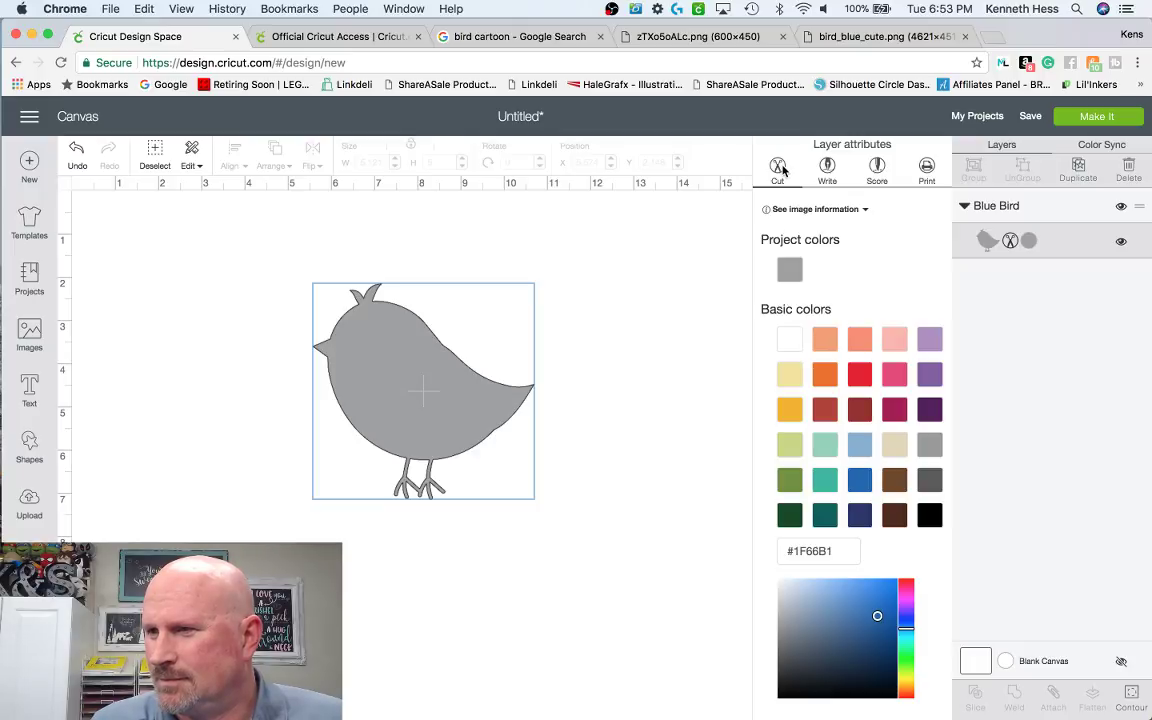
pyautogui.click(927, 168)
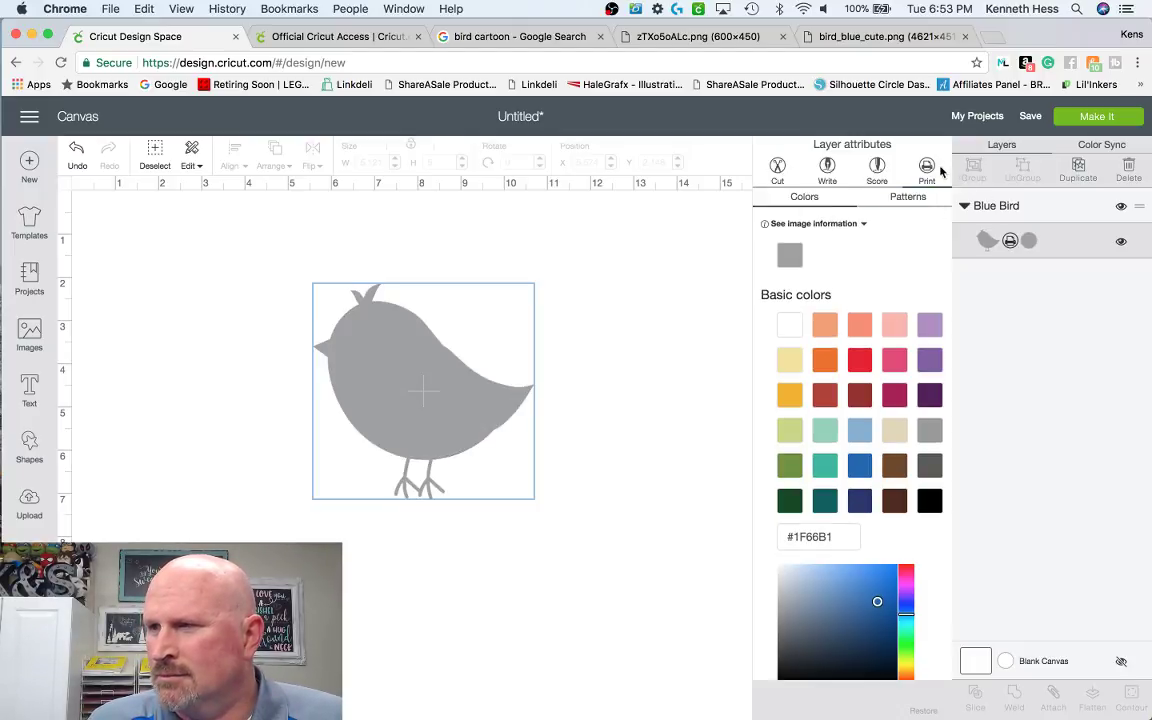
pyautogui.click(628, 279)
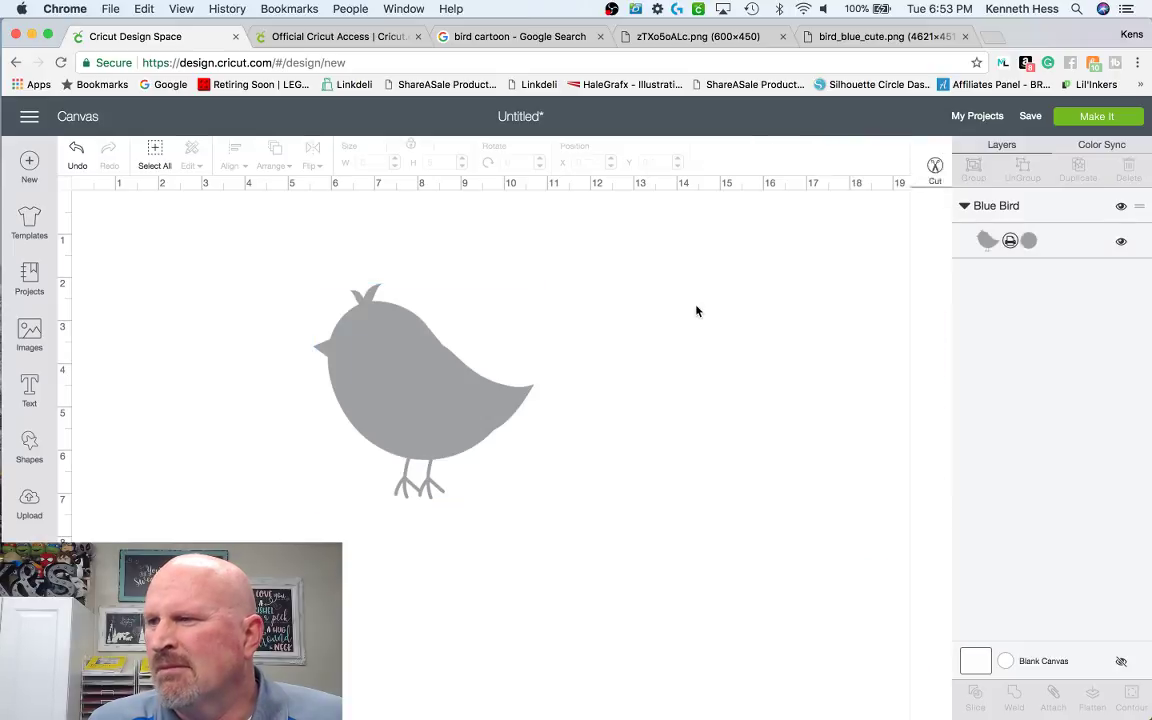
pyautogui.click(1010, 246)
pyautogui.click(594, 251)
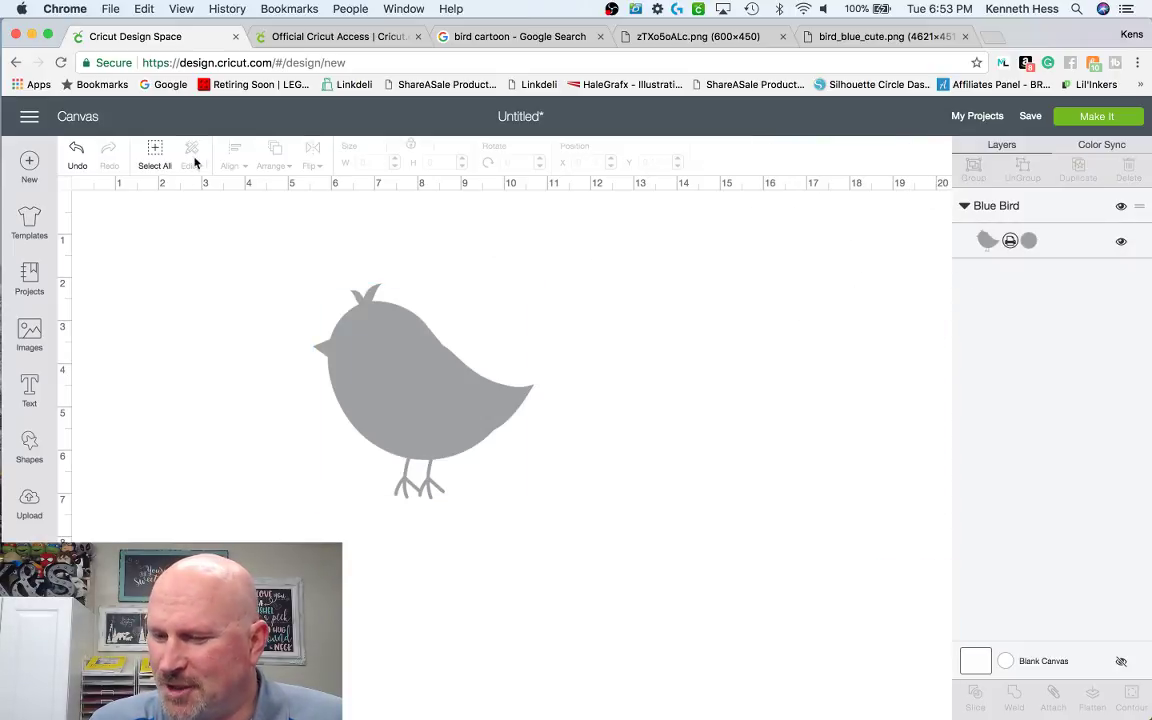
pyautogui.click(76, 150)
pyautogui.click(76, 155)
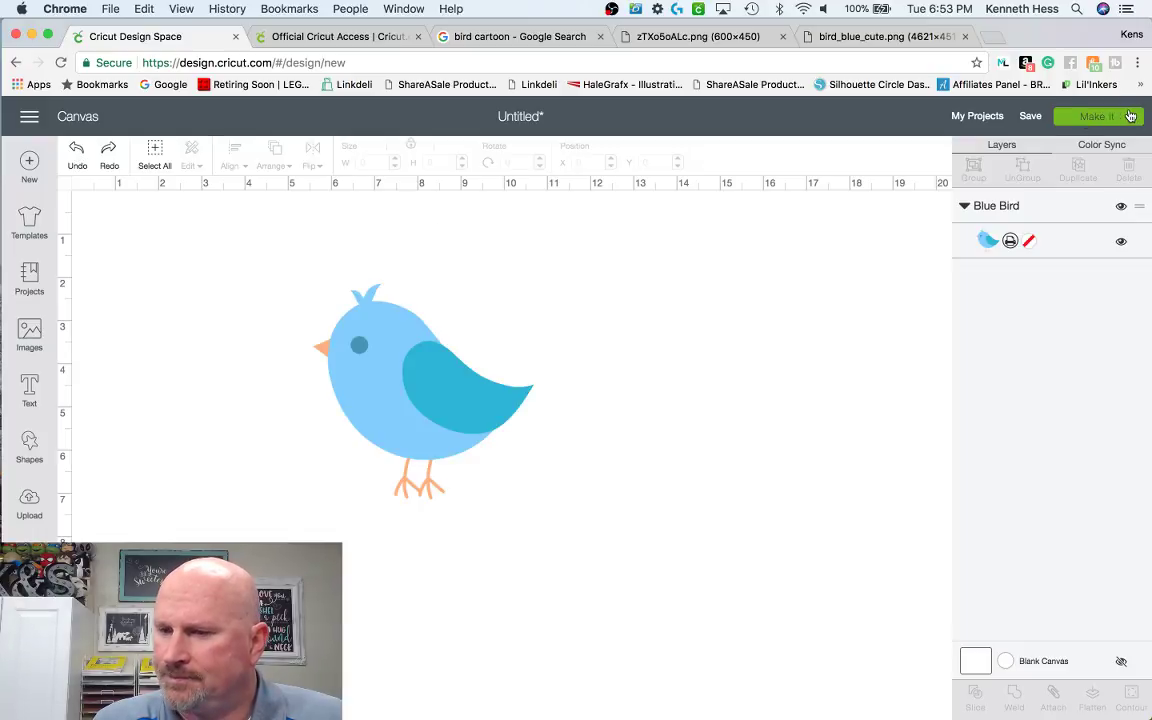
# - Prepare the blue bird for print-and-cut with Make It and choose Maker : 523F (Bluetooth) as the cutting machine
pyautogui.click(382, 418)
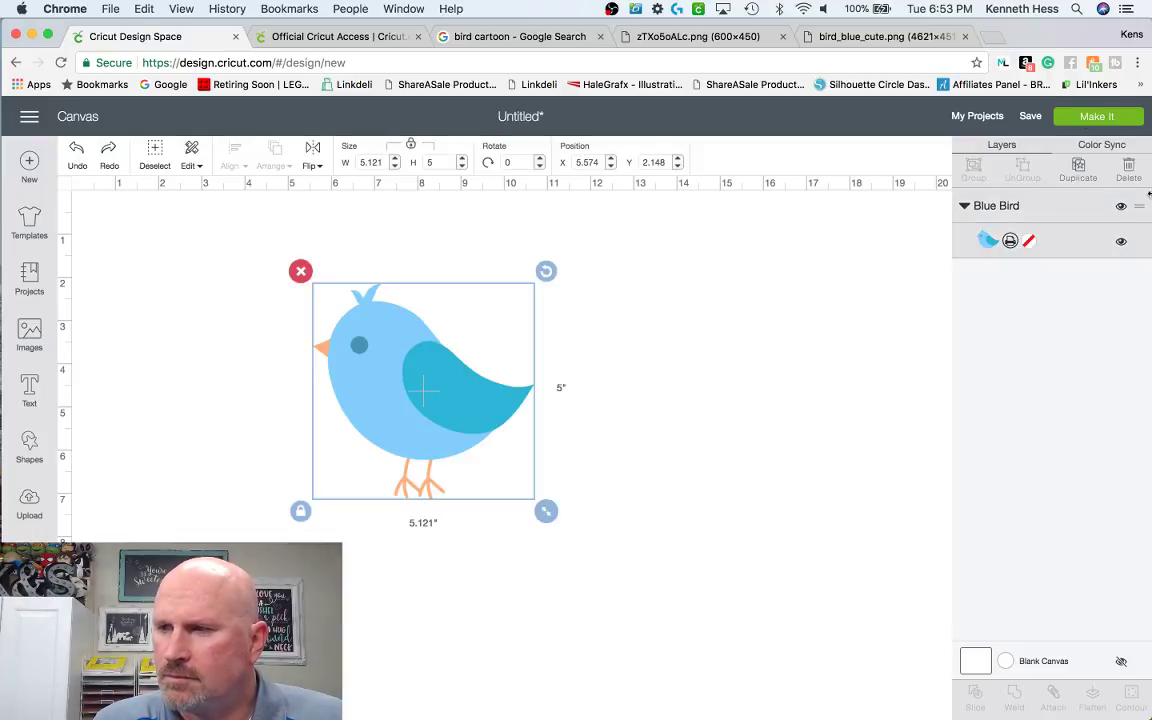
pyautogui.click(1118, 119)
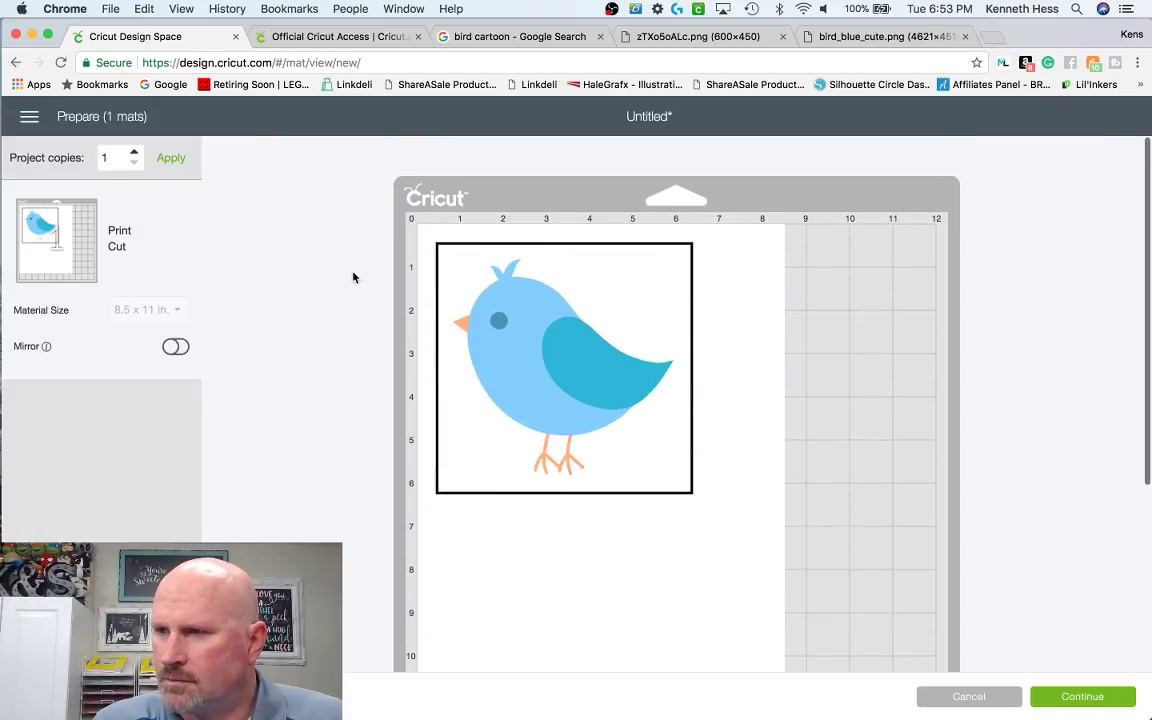
pyautogui.click(1075, 697)
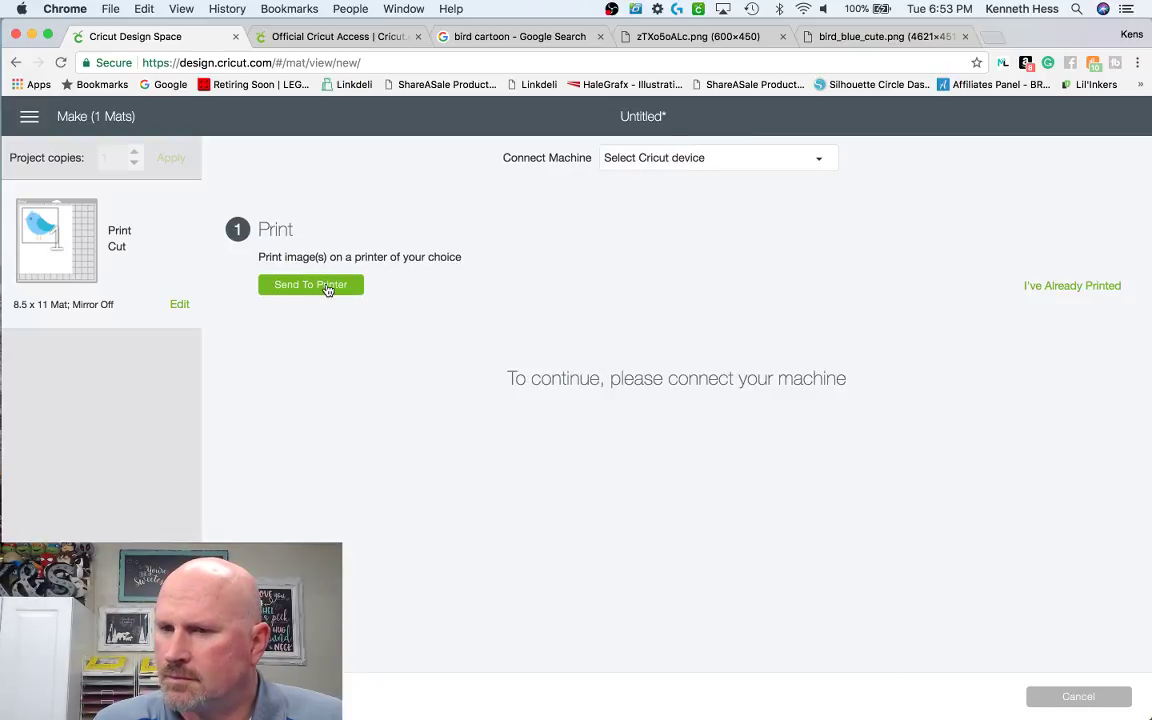
pyautogui.click(694, 159)
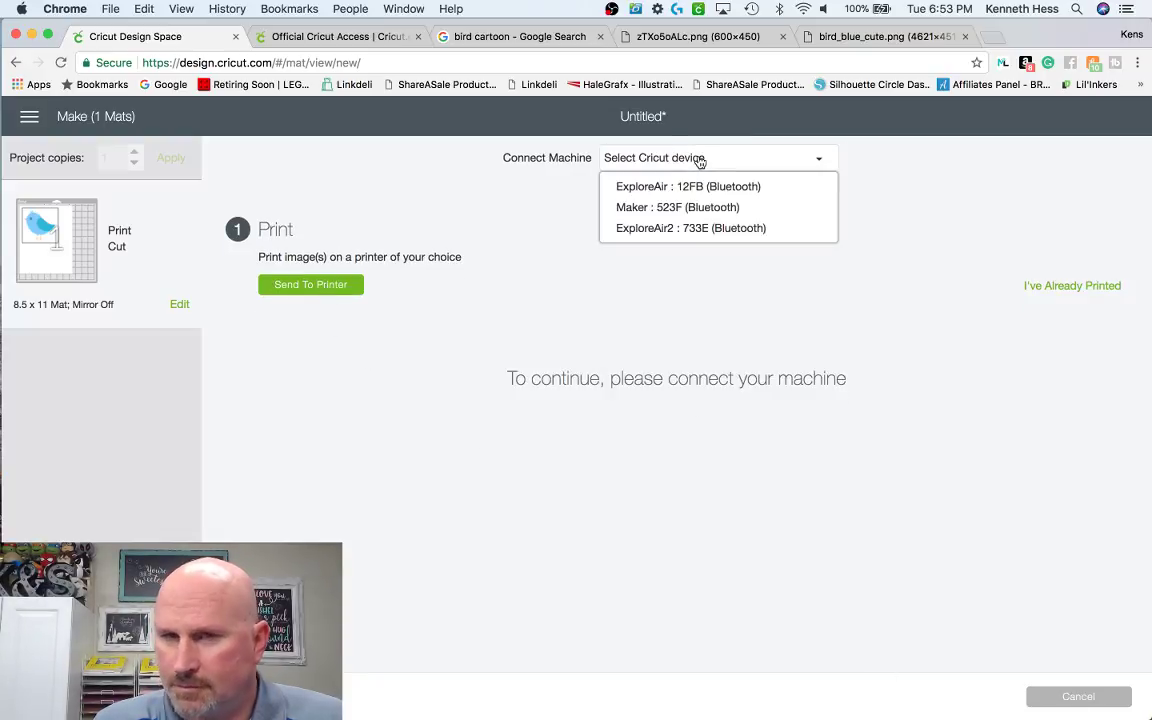
pyautogui.click(694, 214)
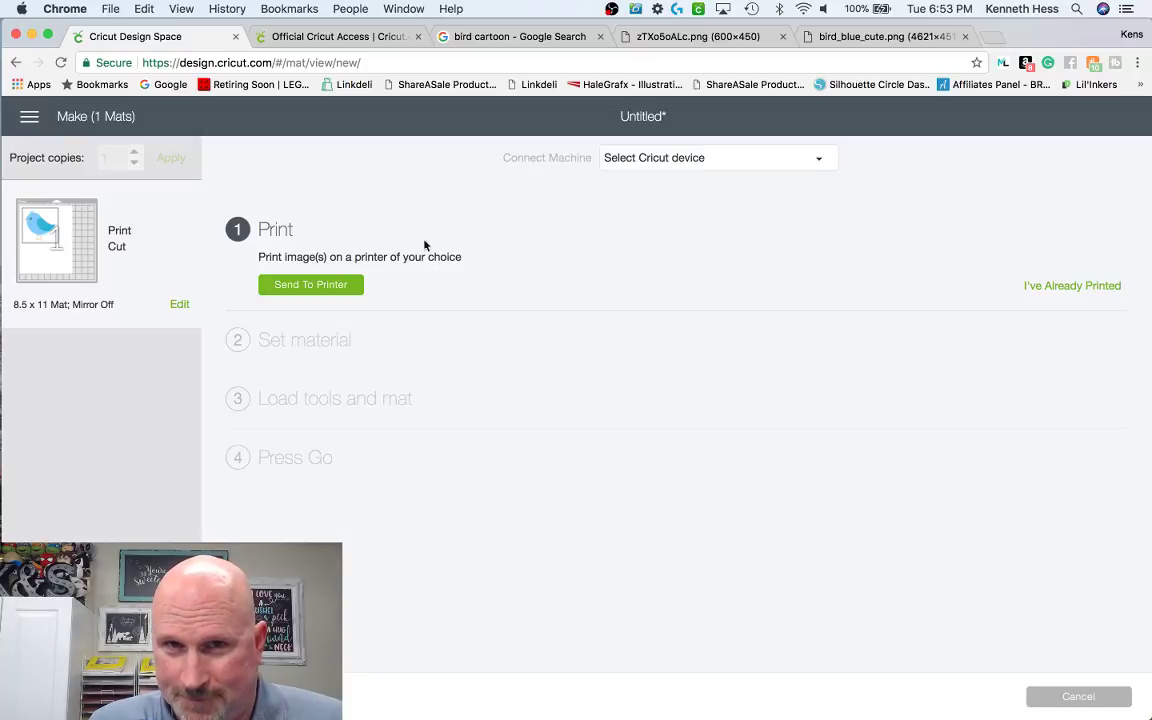
# - Review the bird's print setup and mat layout without printing or changing anything, and cancel the make process
pyautogui.click(309, 288)
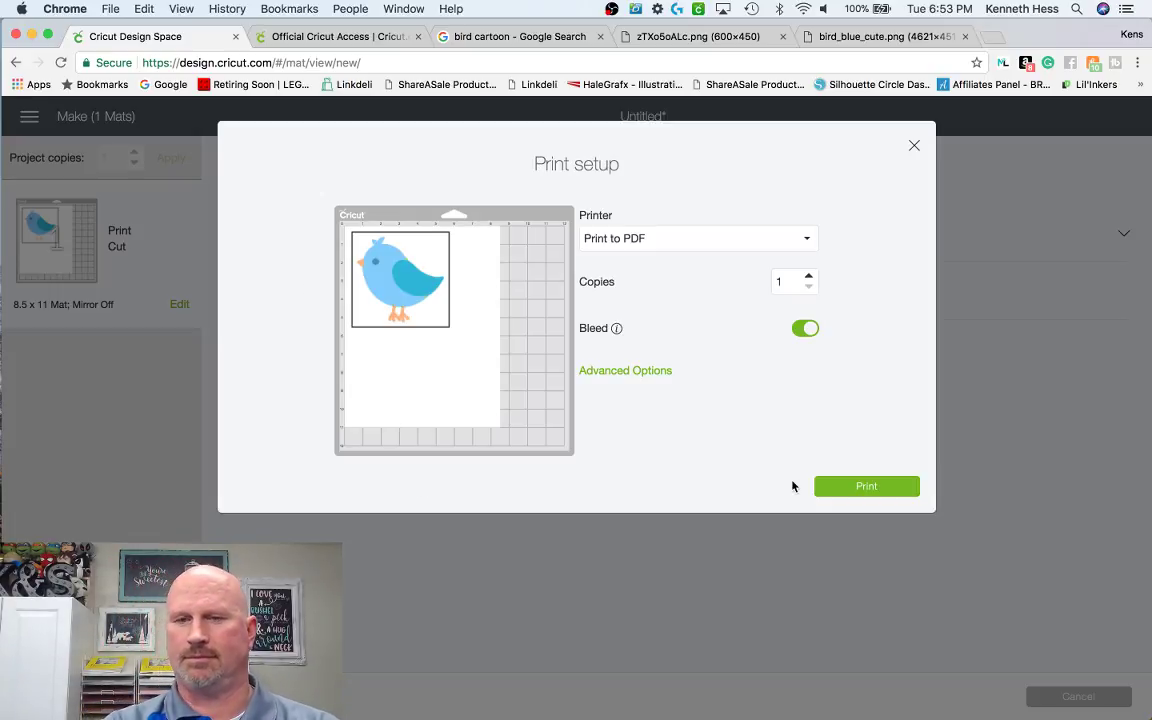
pyautogui.click(913, 147)
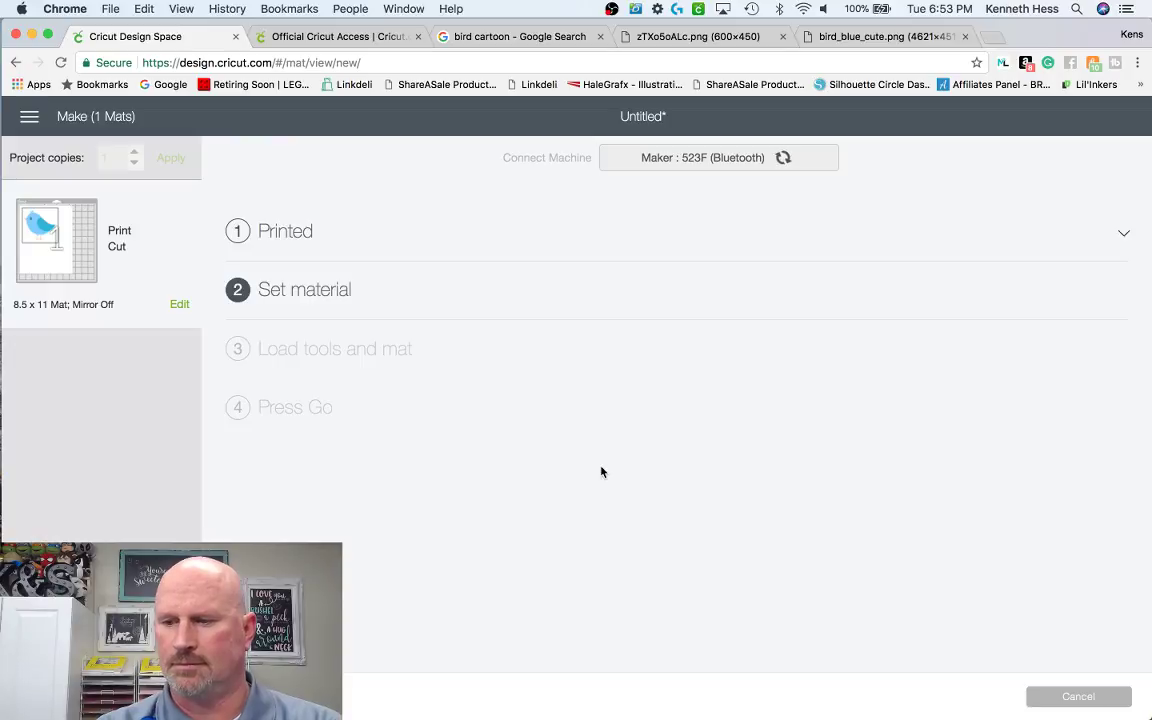
pyautogui.click(179, 304)
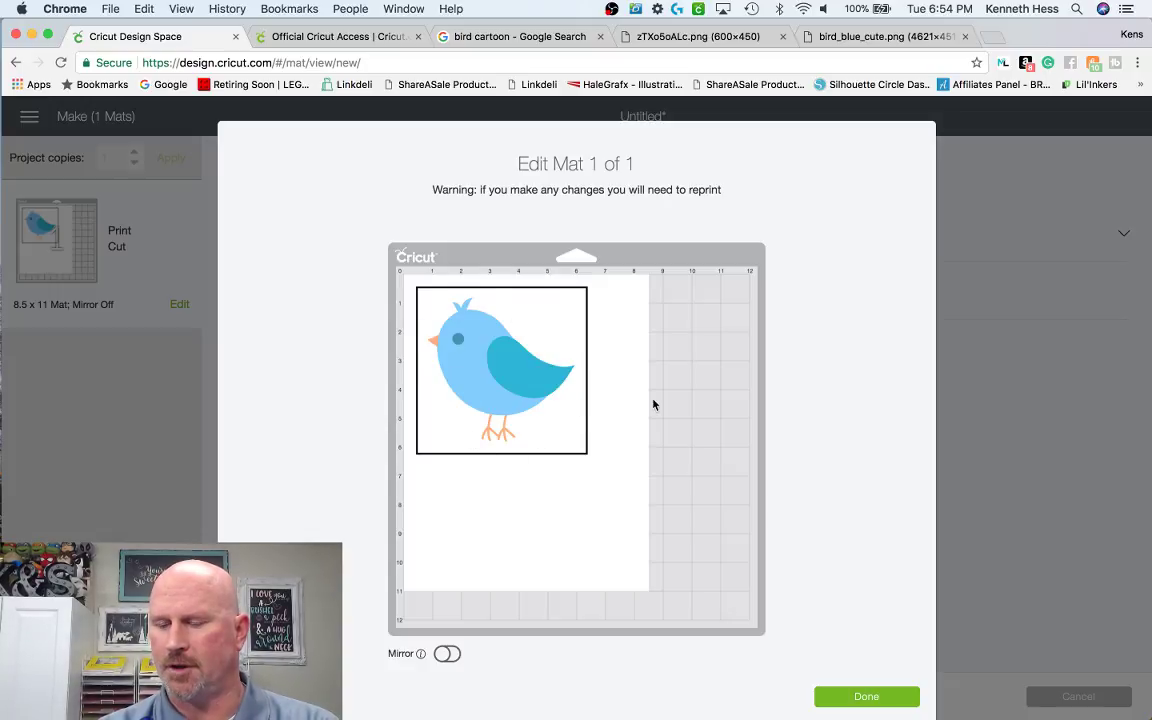
pyautogui.click(880, 698)
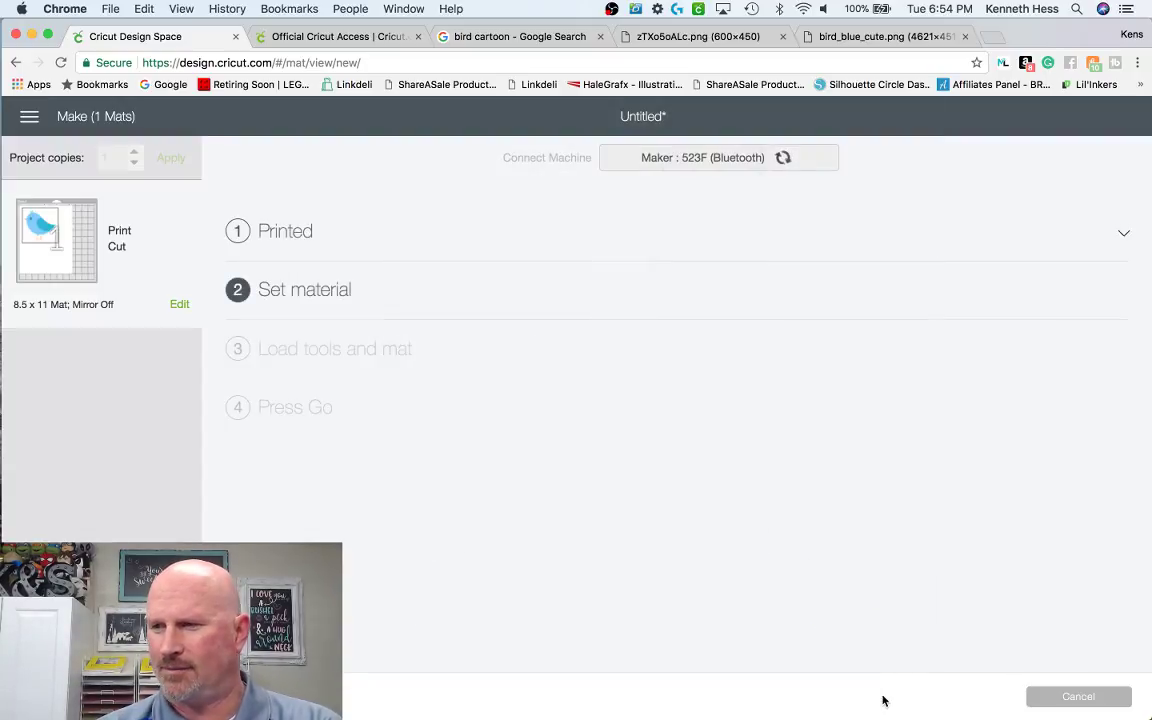
pyautogui.click(1114, 699)
pyautogui.click(641, 144)
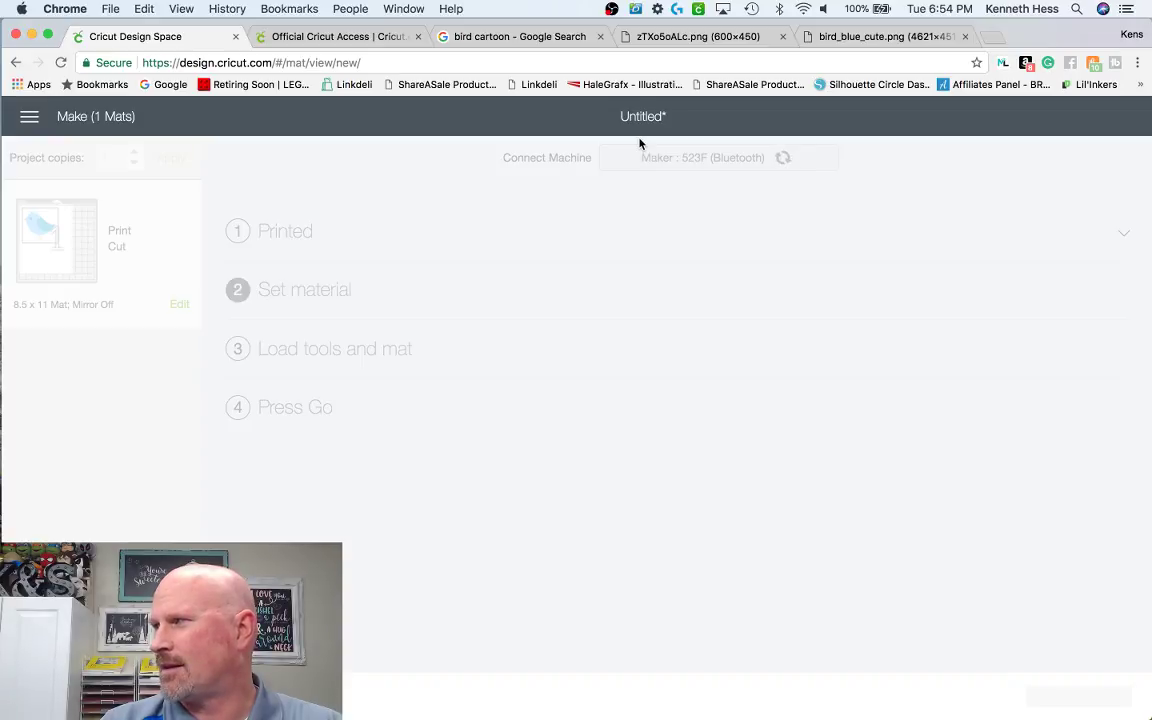
# - Switch to the Google Images results and run a new image search for "mickey mouse"
pyautogui.click(533, 36)
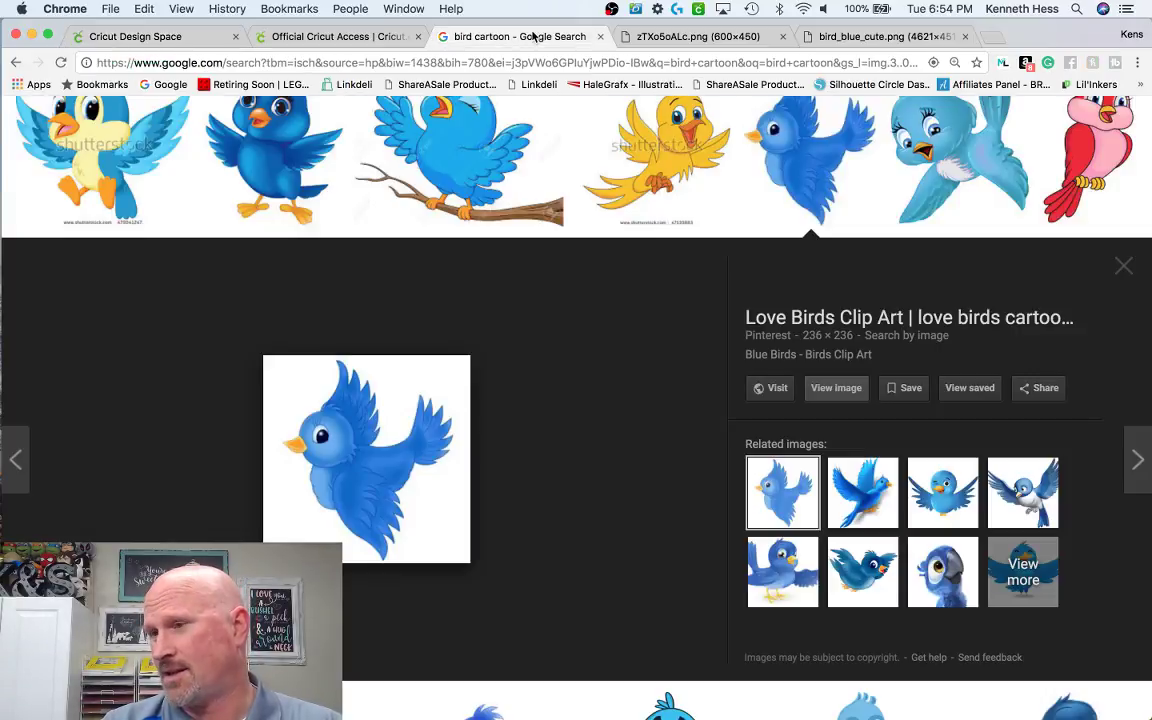
pyautogui.scroll(5, 597, 265)
pyautogui.moveTo(224, 133); pyautogui.dragTo(100, 132)
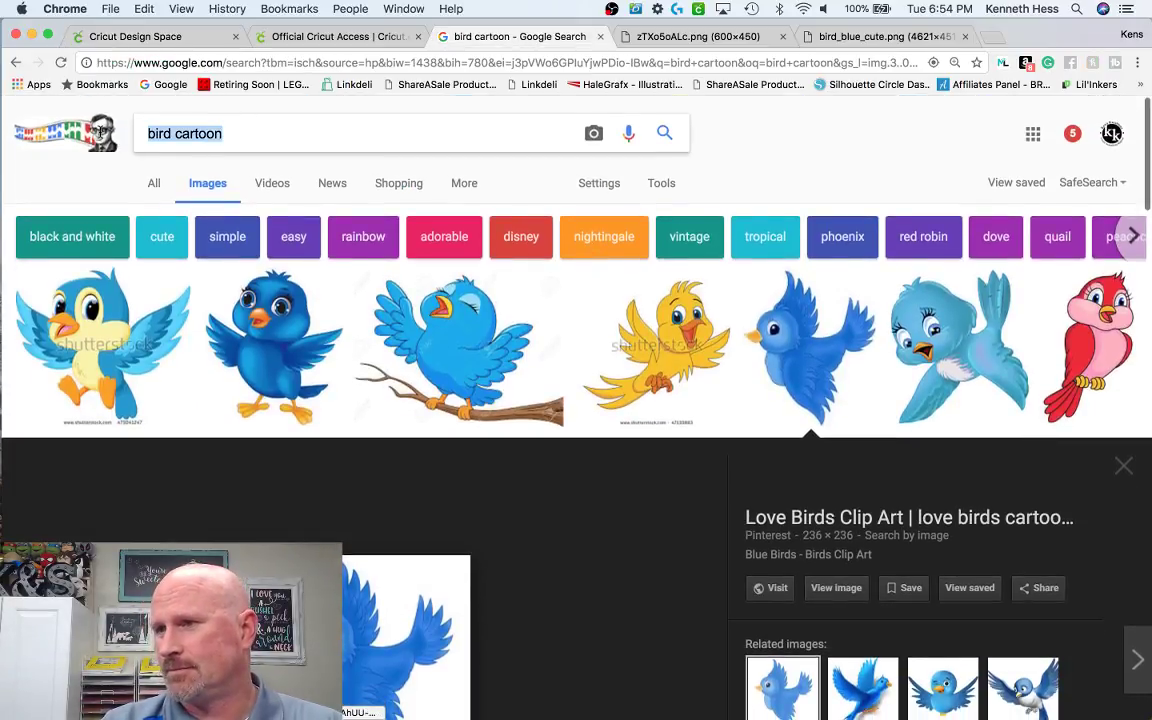
pyautogui.write('mickey m')
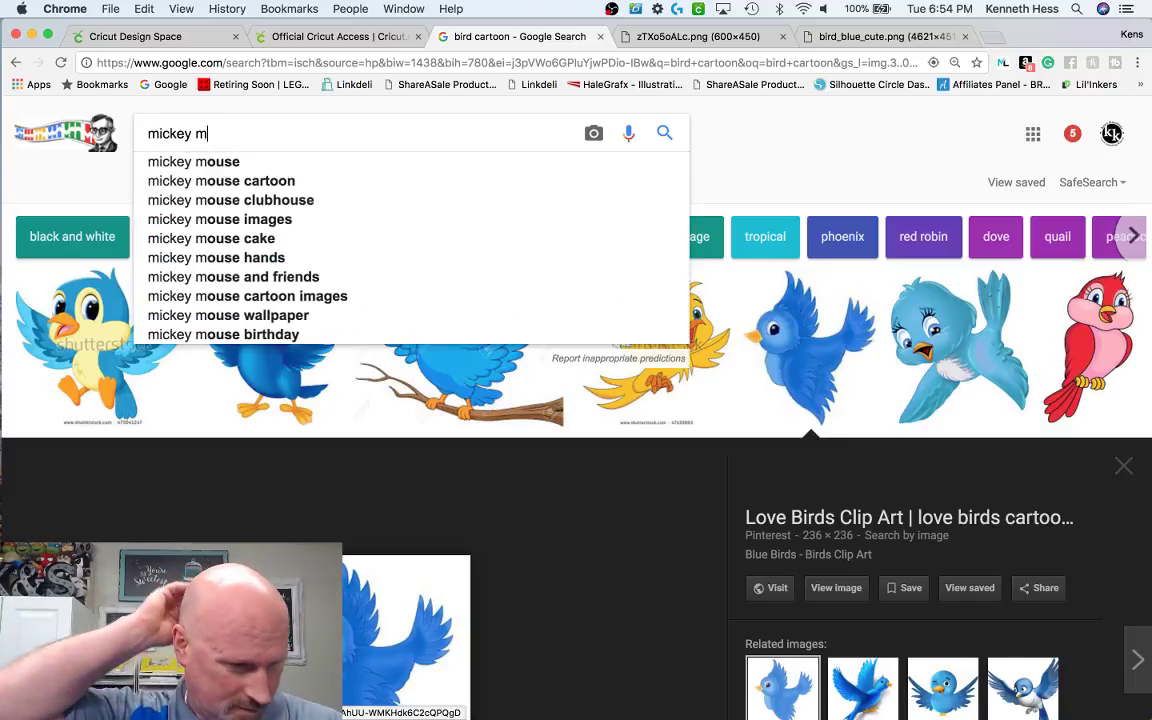
pyautogui.write('ouse')
pyautogui.press('Return')
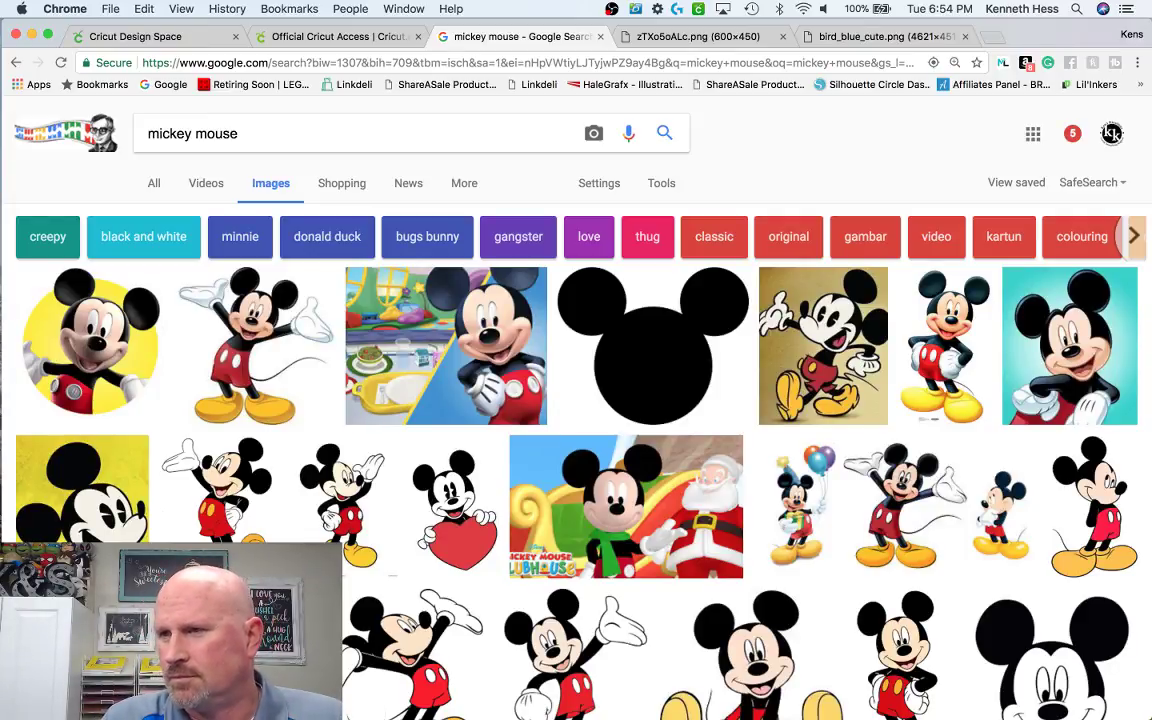
# - Preview several Mickey Mouse results and their related images to compare their sizes, backgrounds and level of detail
pyautogui.scroll(-5, 190, 260)
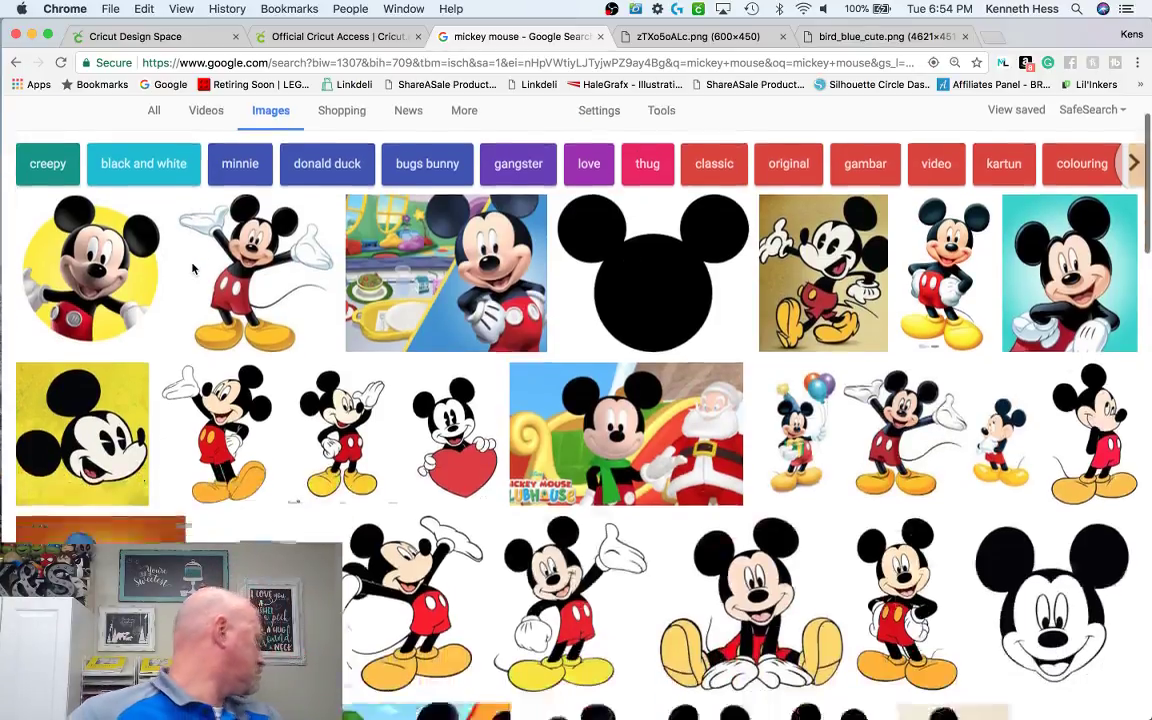
pyautogui.scroll(5, 193, 268)
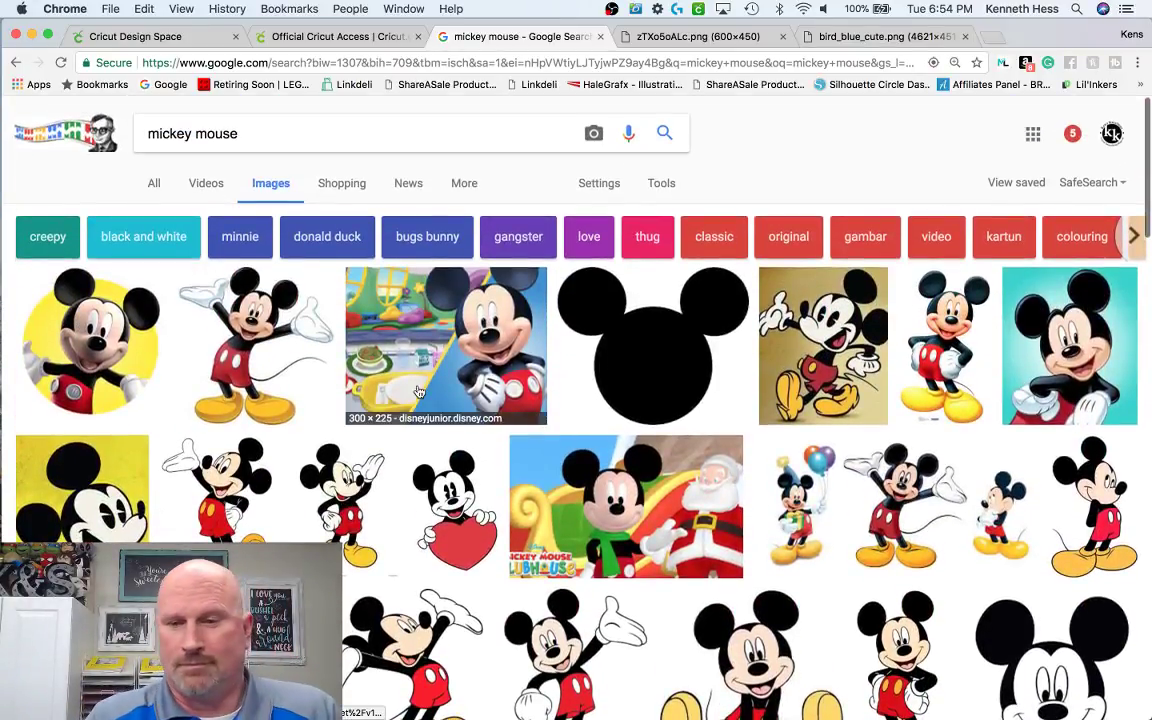
pyautogui.click(99, 475)
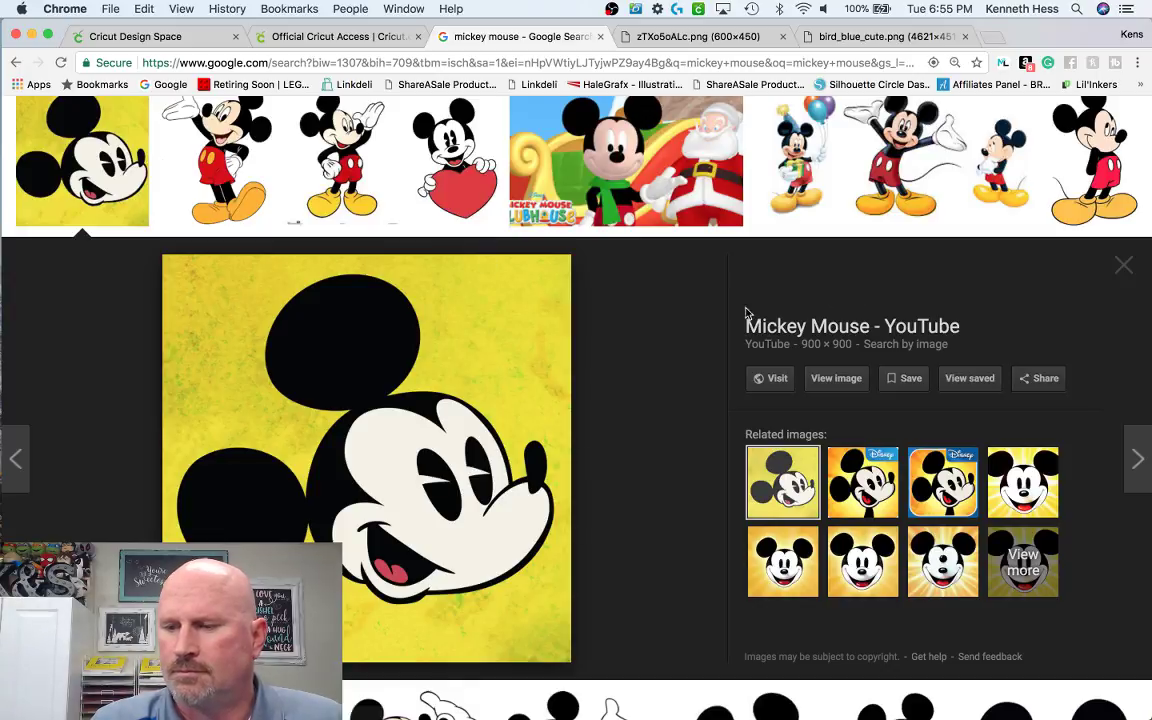
pyautogui.click(222, 167)
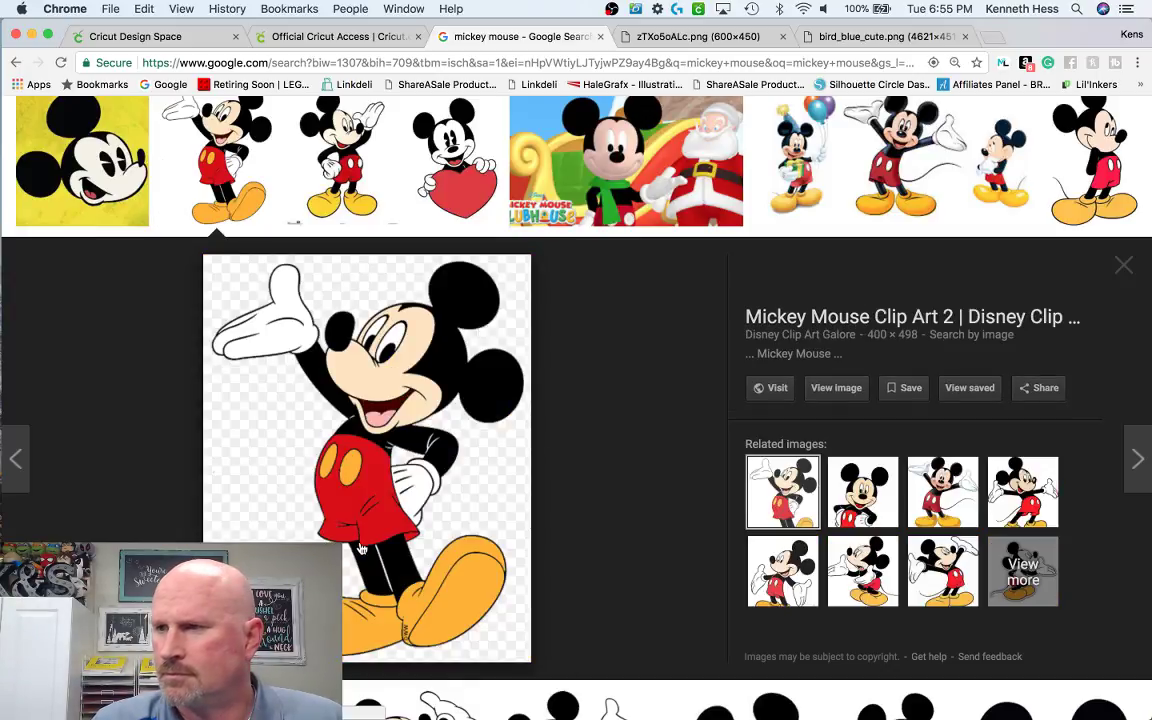
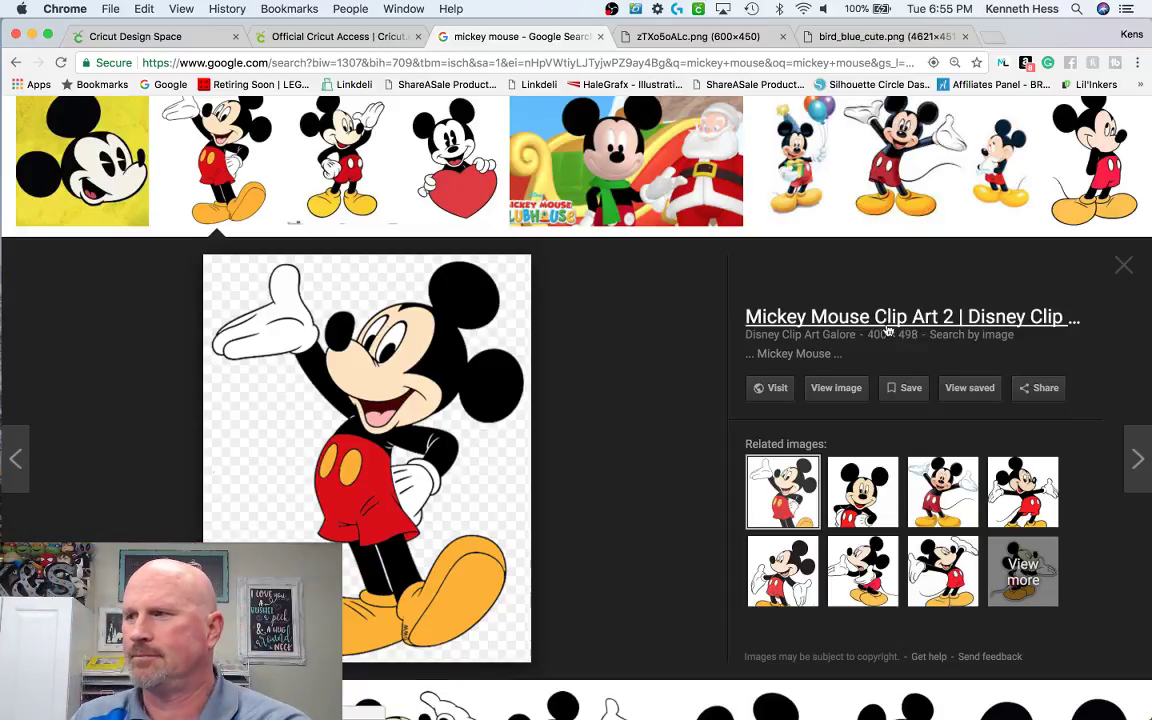
pyautogui.click(903, 184)
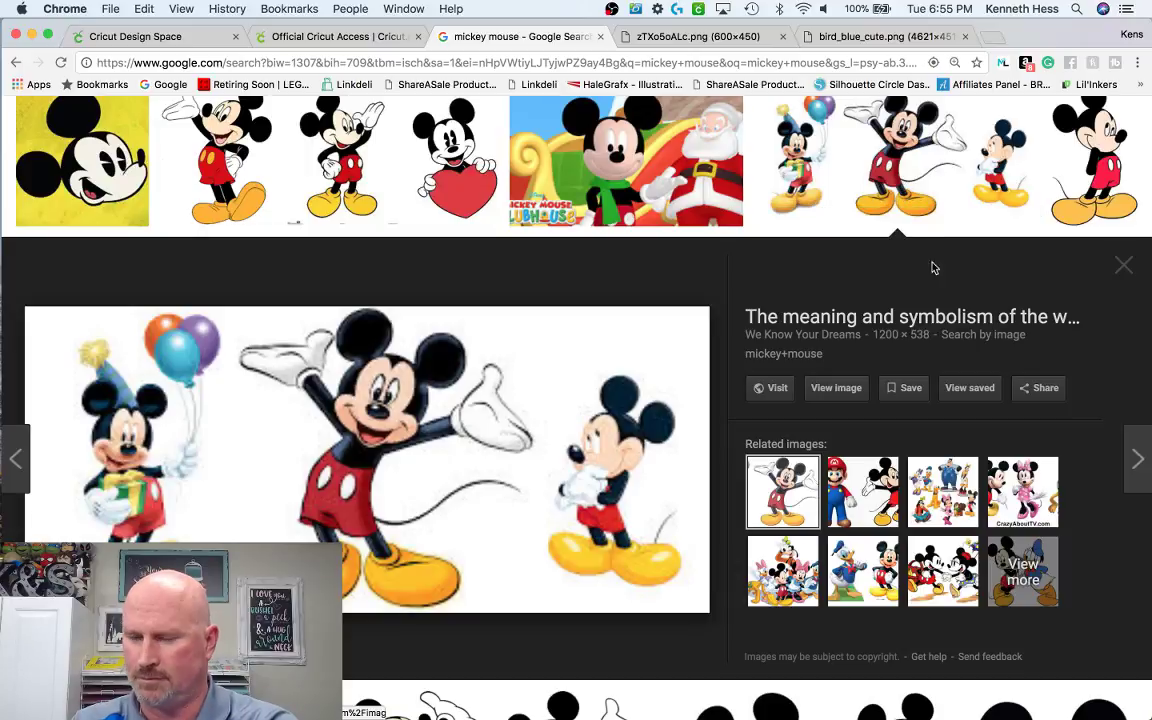
pyautogui.click(1086, 176)
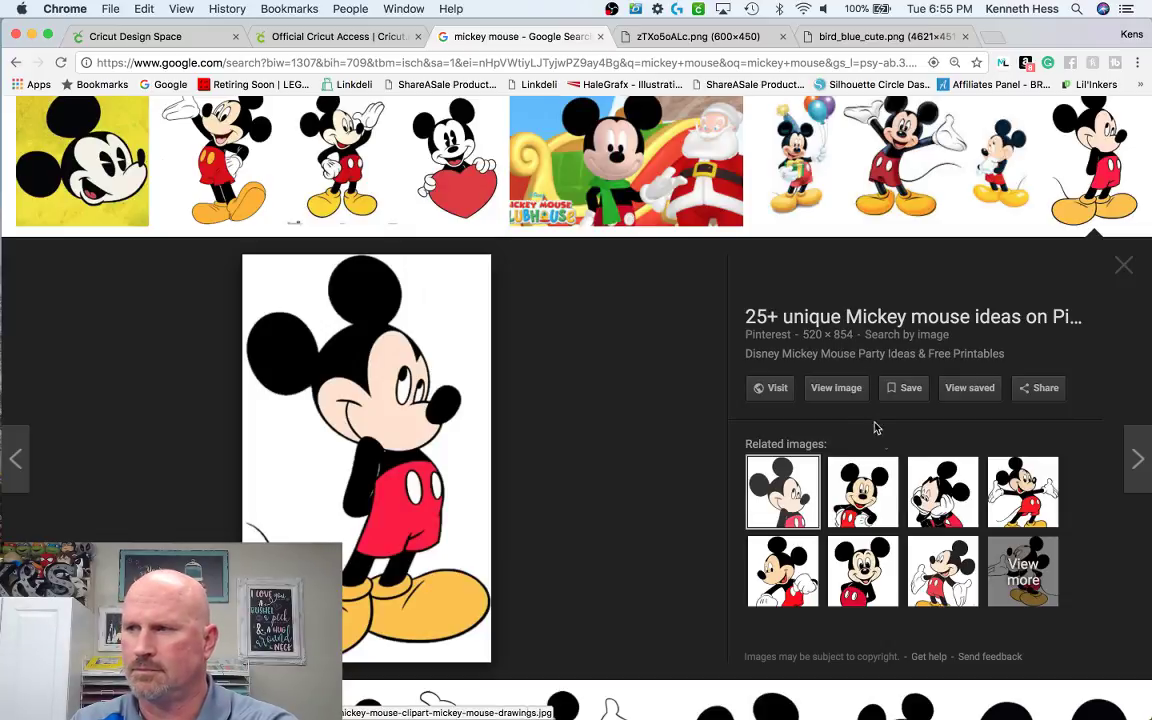
pyautogui.click(943, 492)
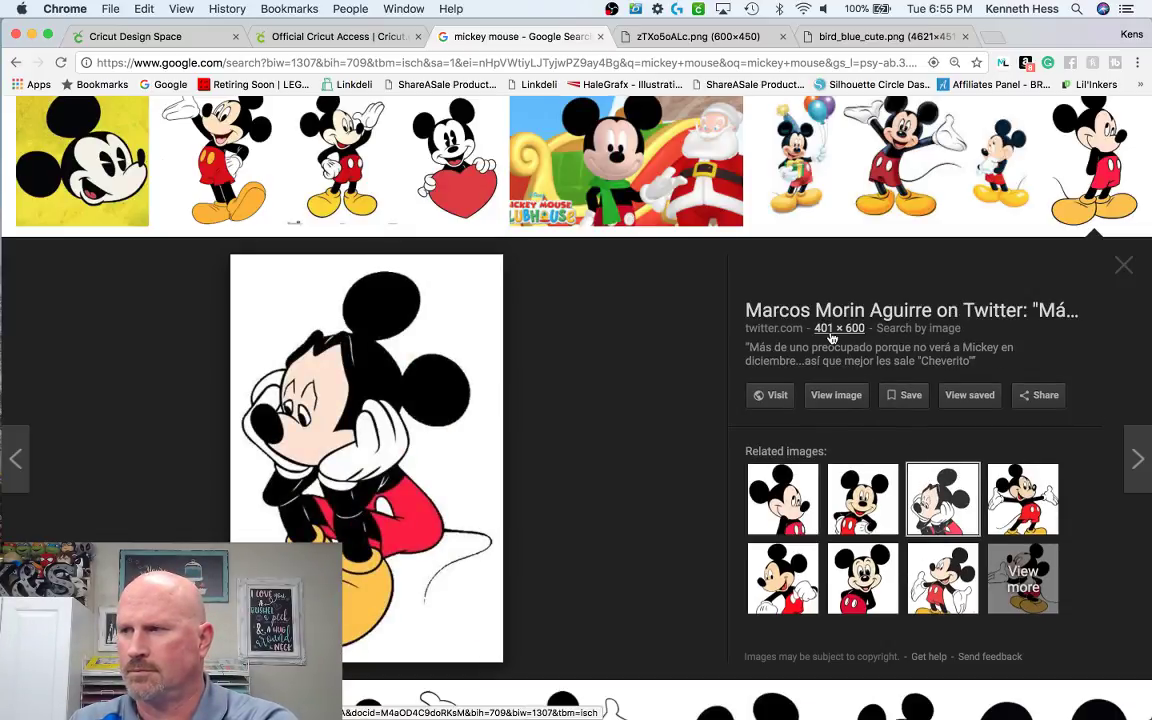
pyautogui.click(935, 592)
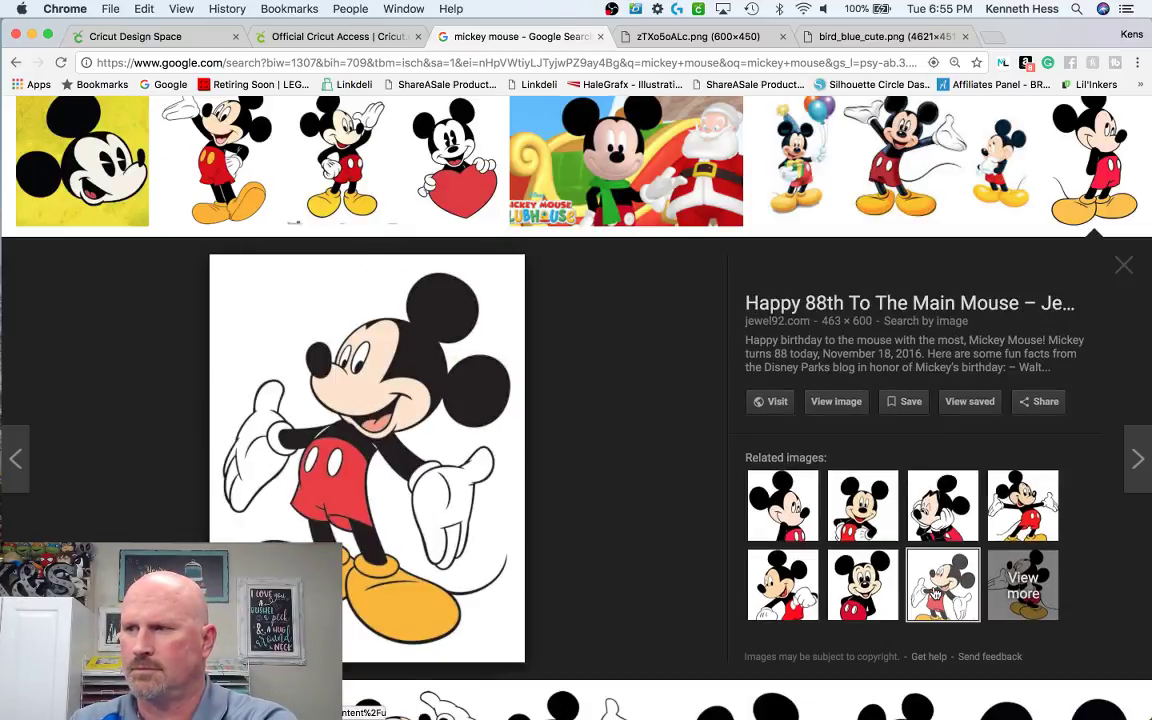
pyautogui.click(790, 565)
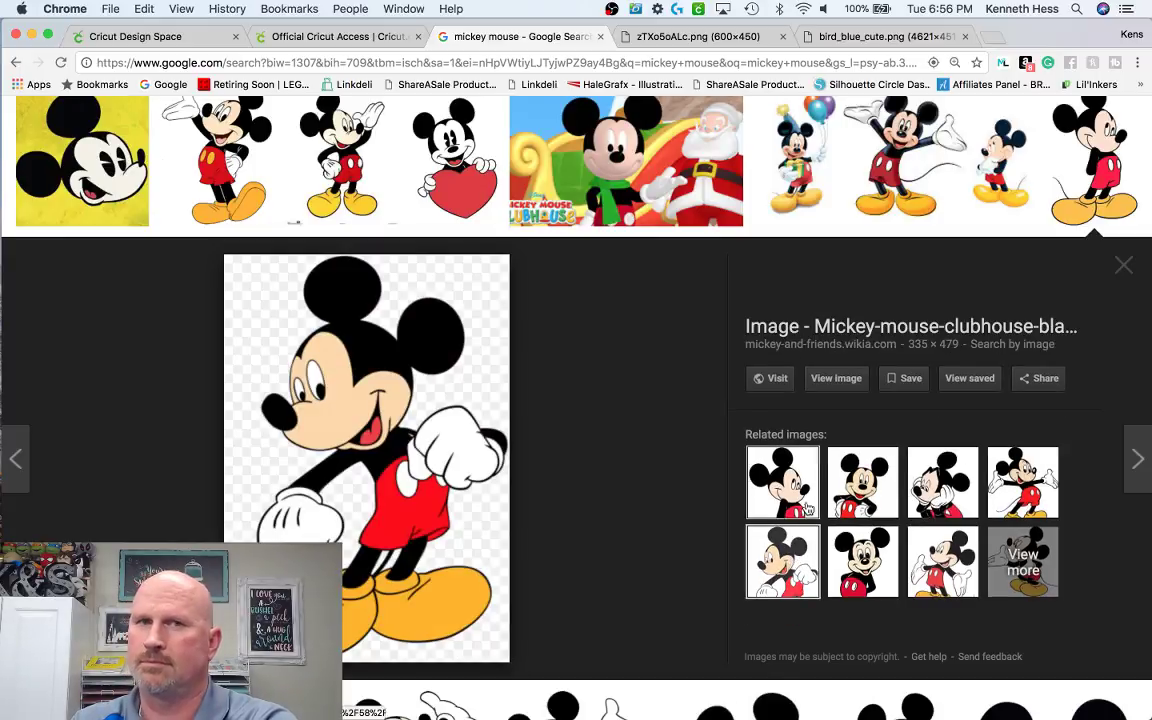
# - Browse further down the Mickey Mouse results, previewing the white-shoed Mickey and the one holding a heart
pyautogui.scroll(-1, 366, 384)
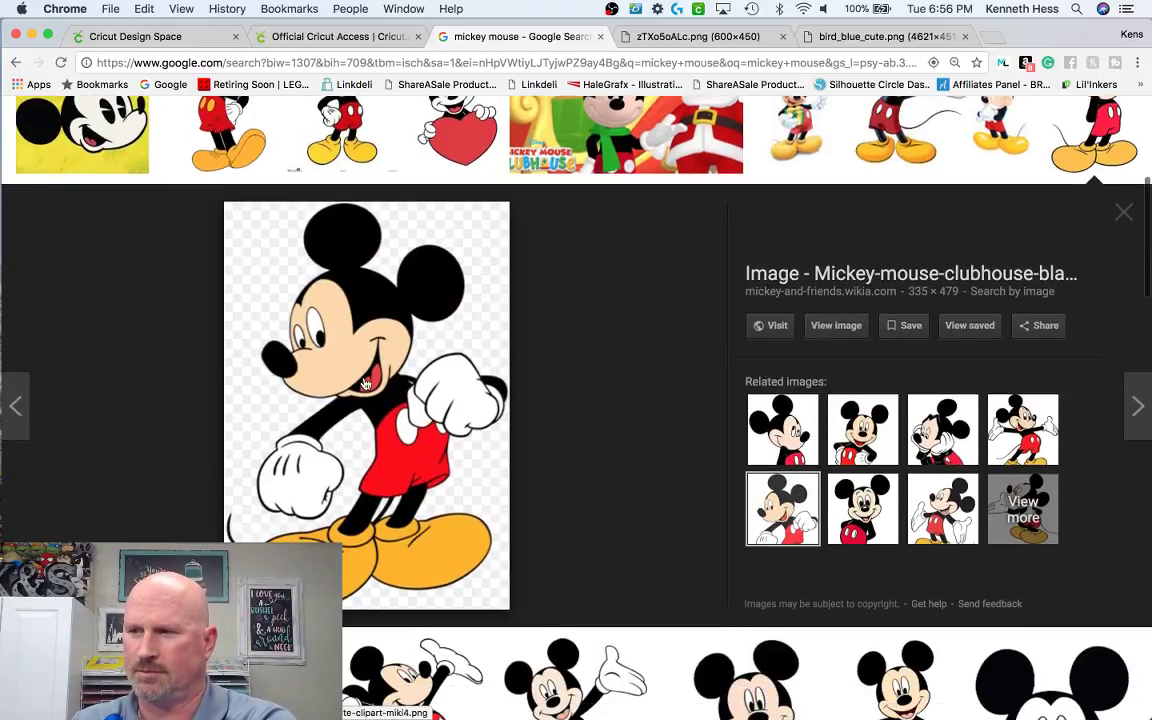
pyautogui.scroll(-7, 366, 384)
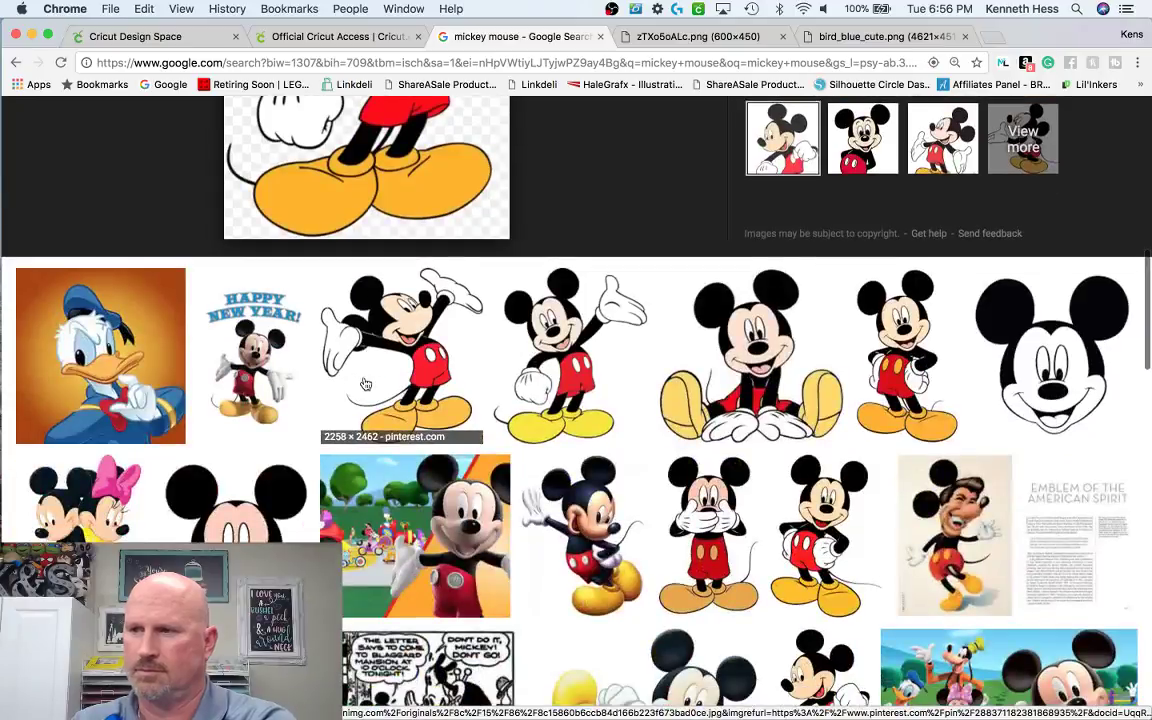
pyautogui.scroll(-1, 400, 390)
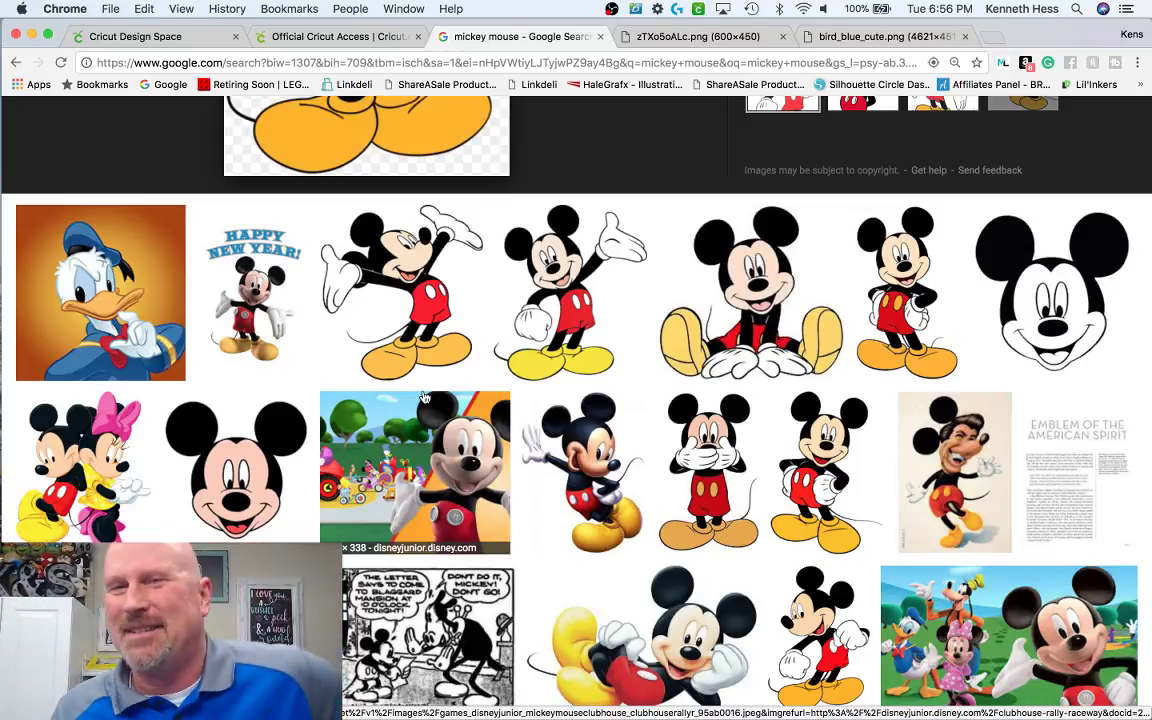
pyautogui.scroll(-5, 424, 398)
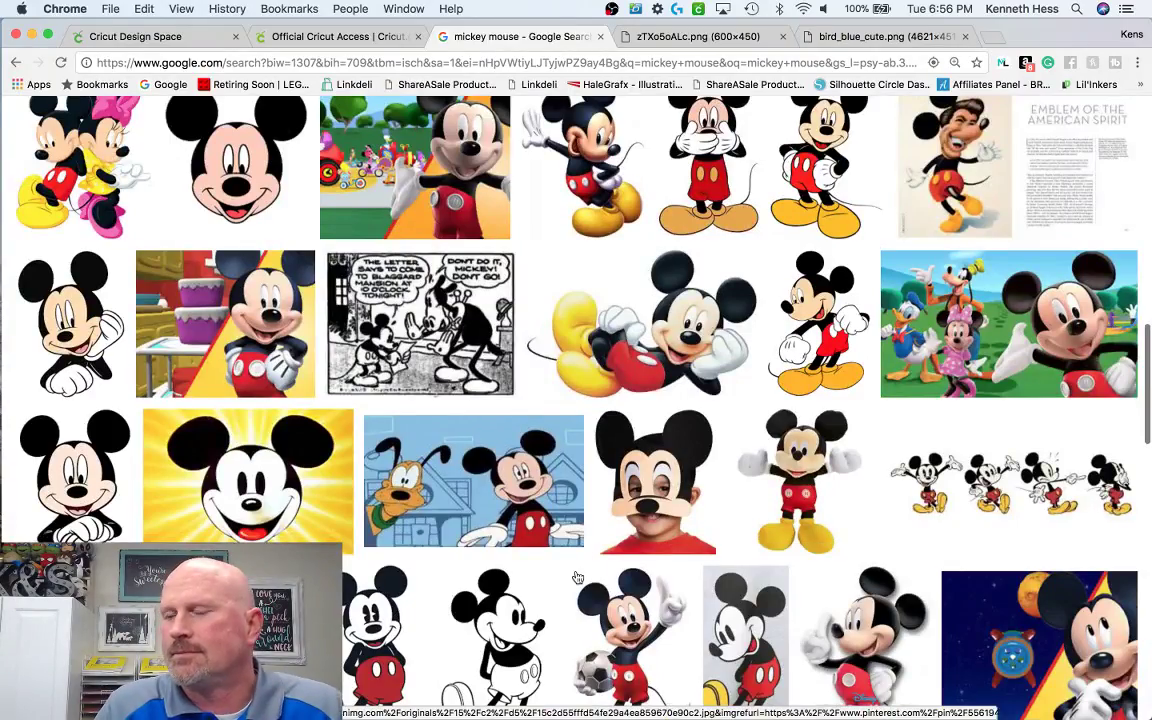
pyautogui.scroll(-2, 813, 483)
pyautogui.click(375, 575)
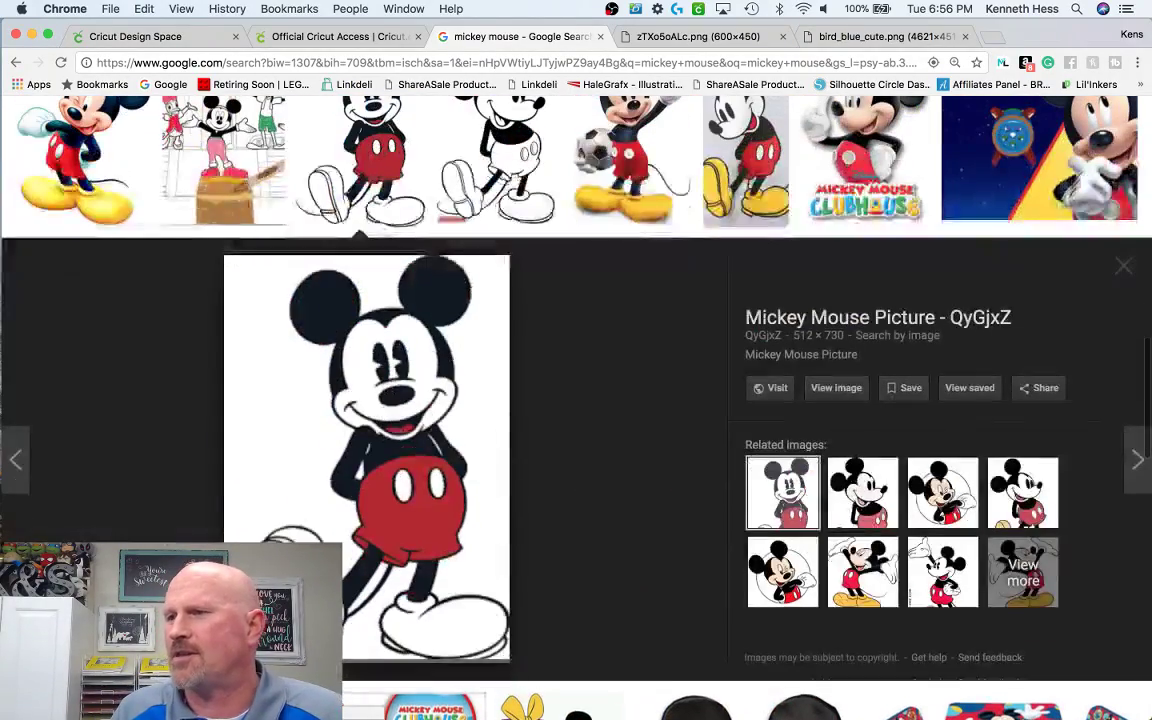
pyautogui.scroll(10, 491, 535)
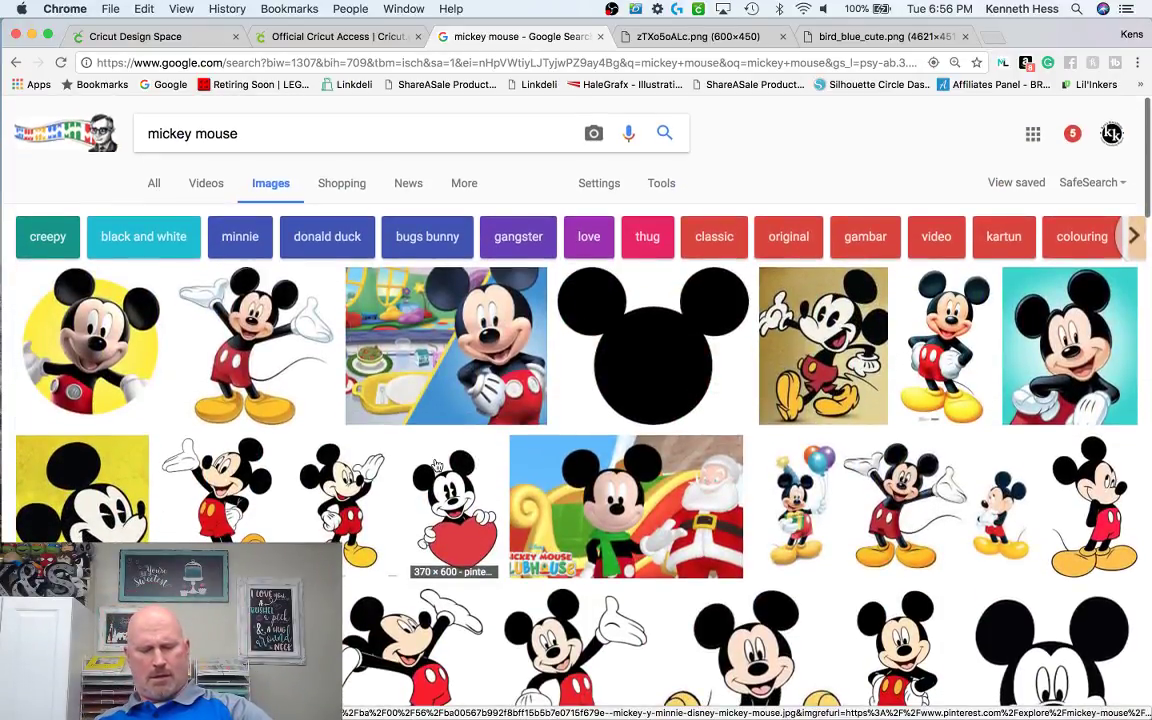
pyautogui.click(436, 466)
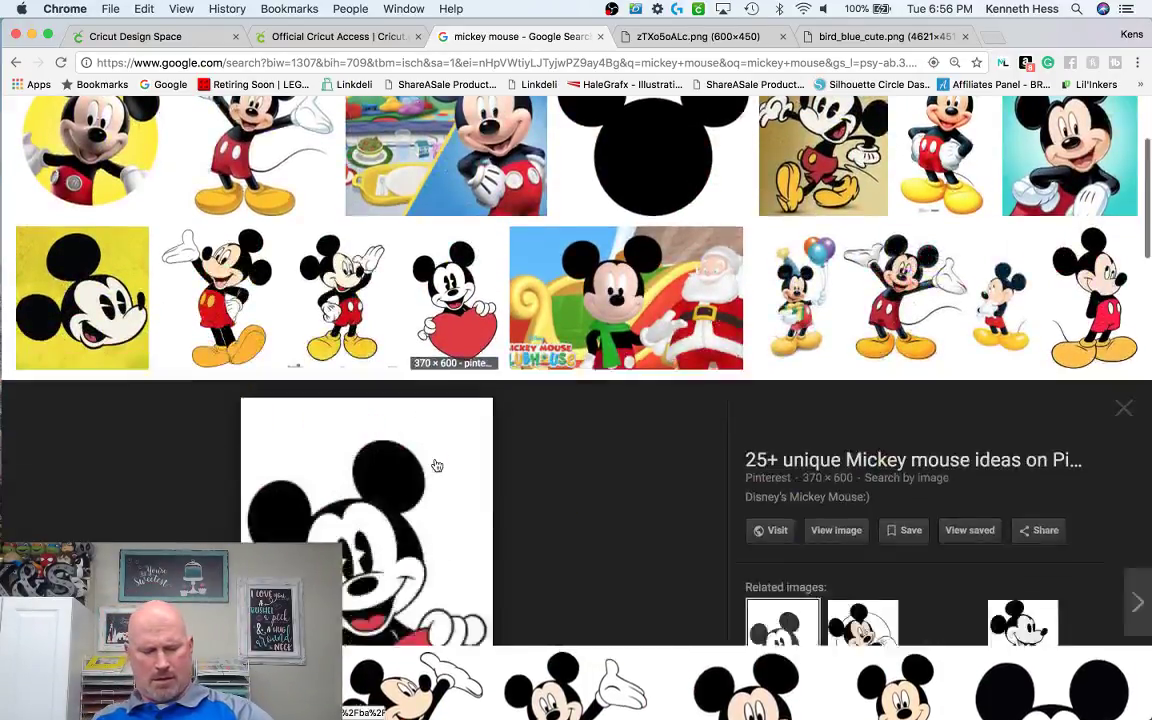
pyautogui.scroll(5, 442, 352)
# - Open the related disney.wikia.com Mickey Mouse image at full size and save it to the Desktop as Mp27disney_G9K6_31_1473429e.jpg
pyautogui.click(249, 349)
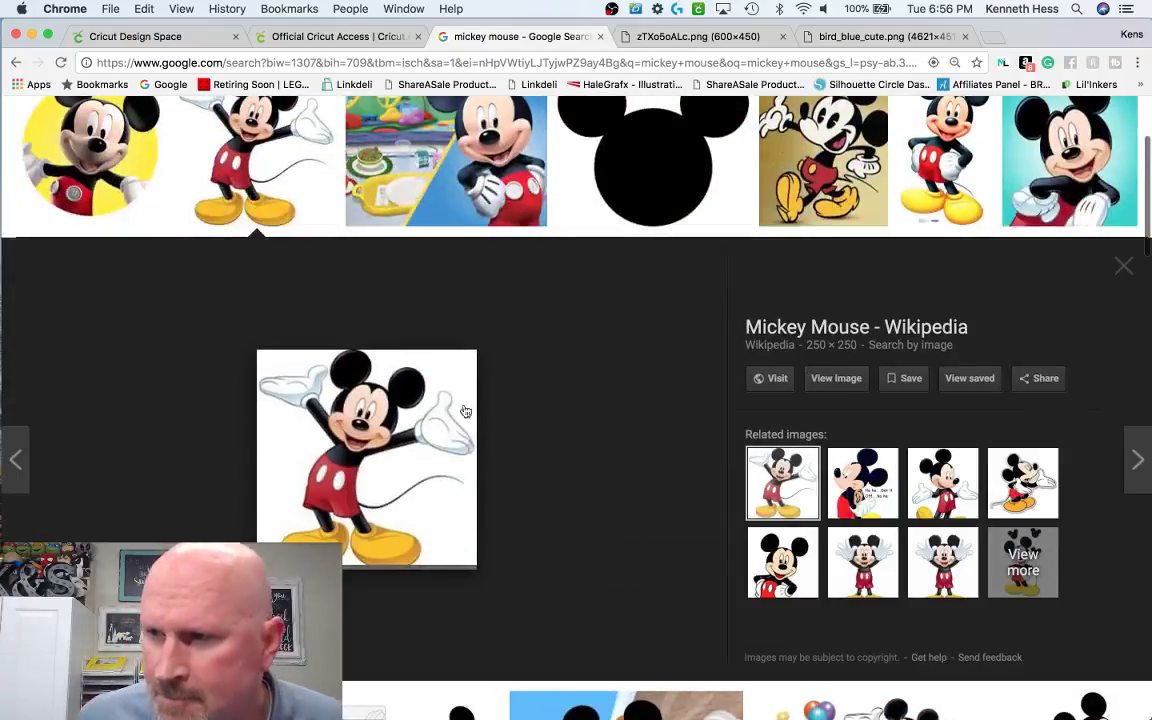
pyautogui.click(942, 483)
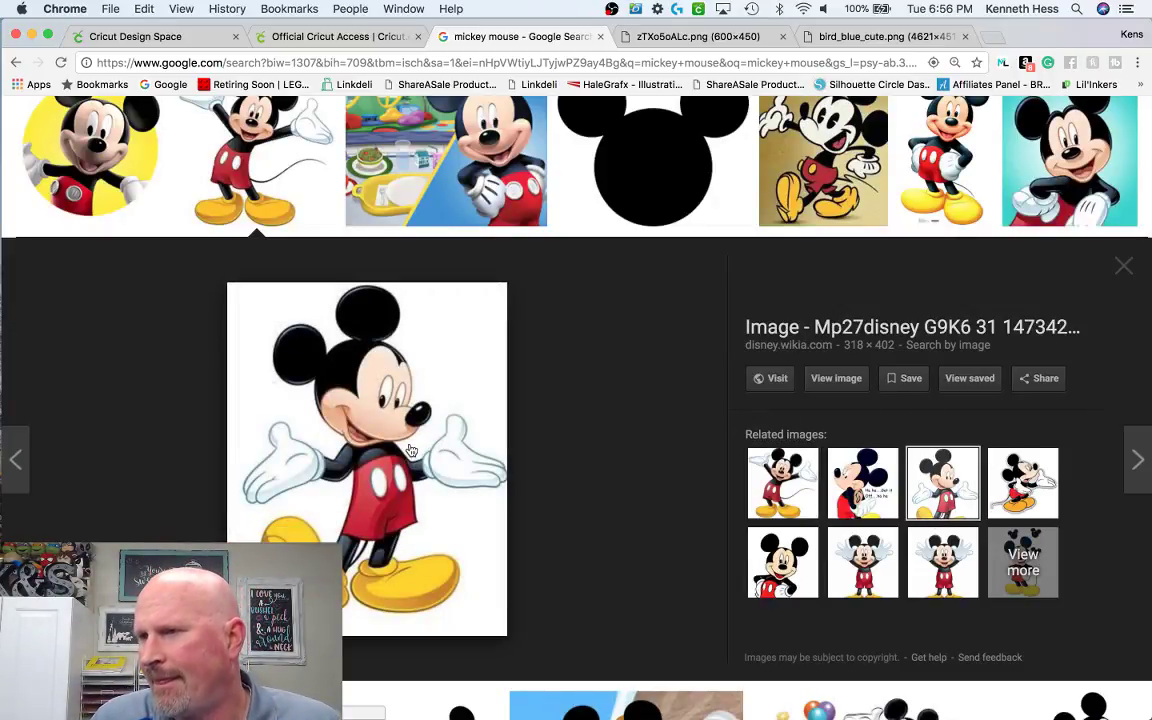
pyautogui.click(836, 379)
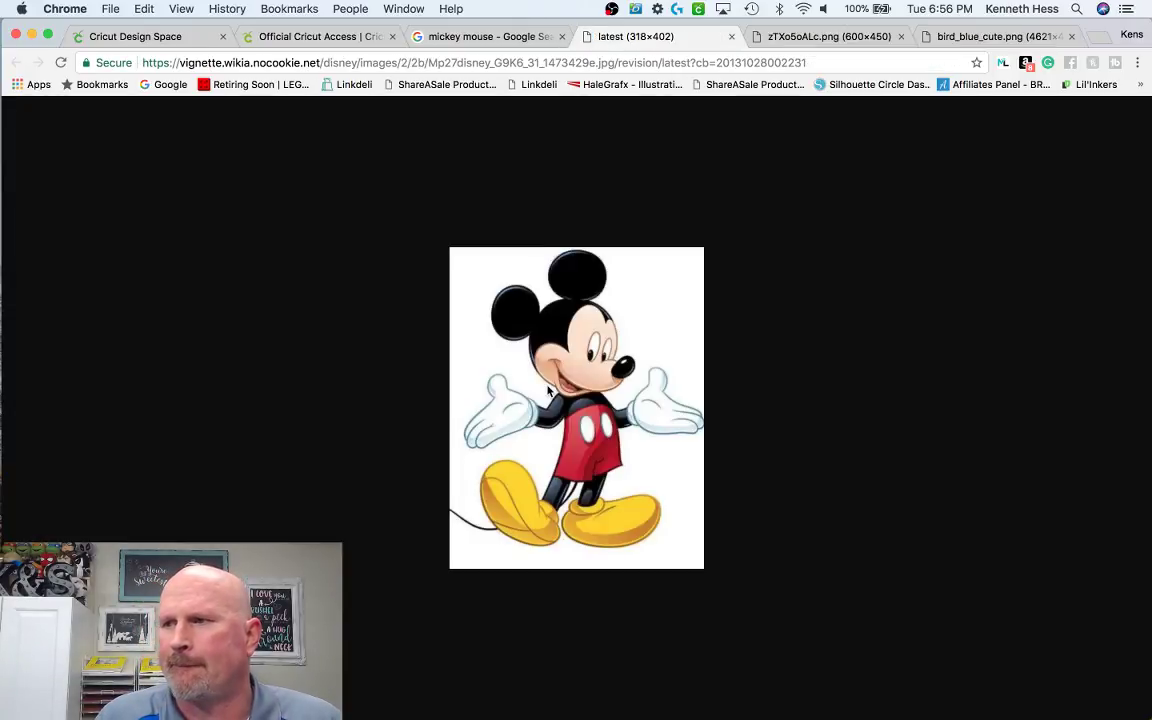
pyautogui.rightClick(554, 390)
pyautogui.click(590, 408)
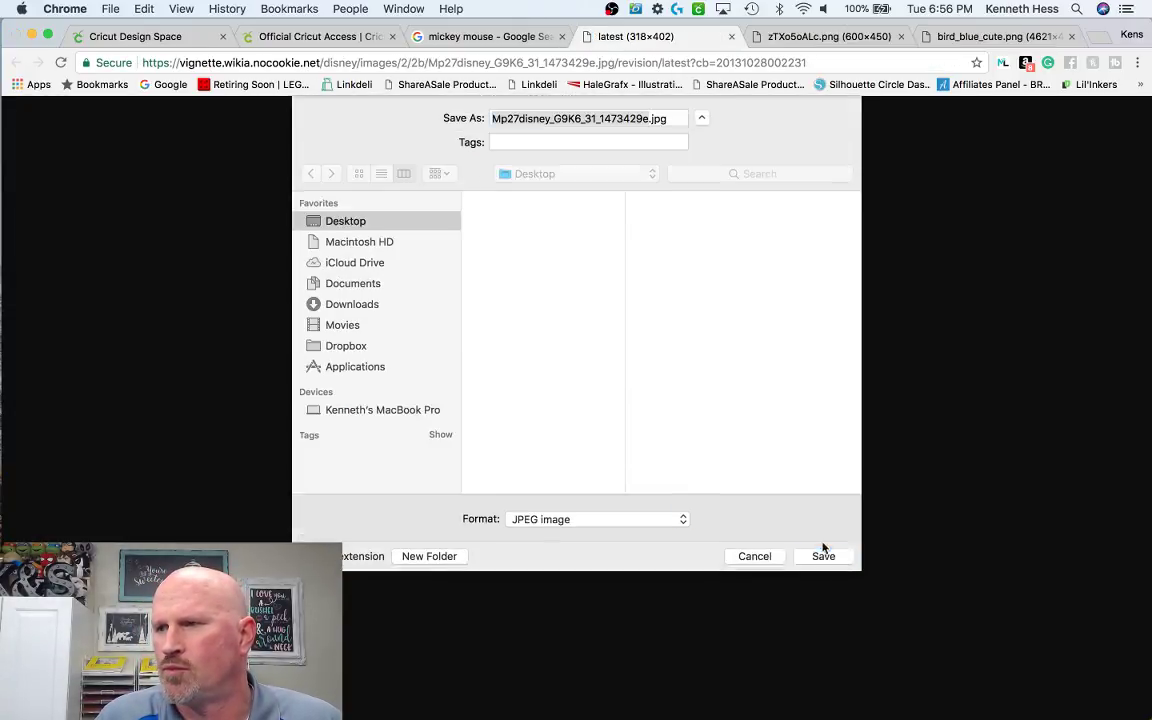
pyautogui.click(823, 519)
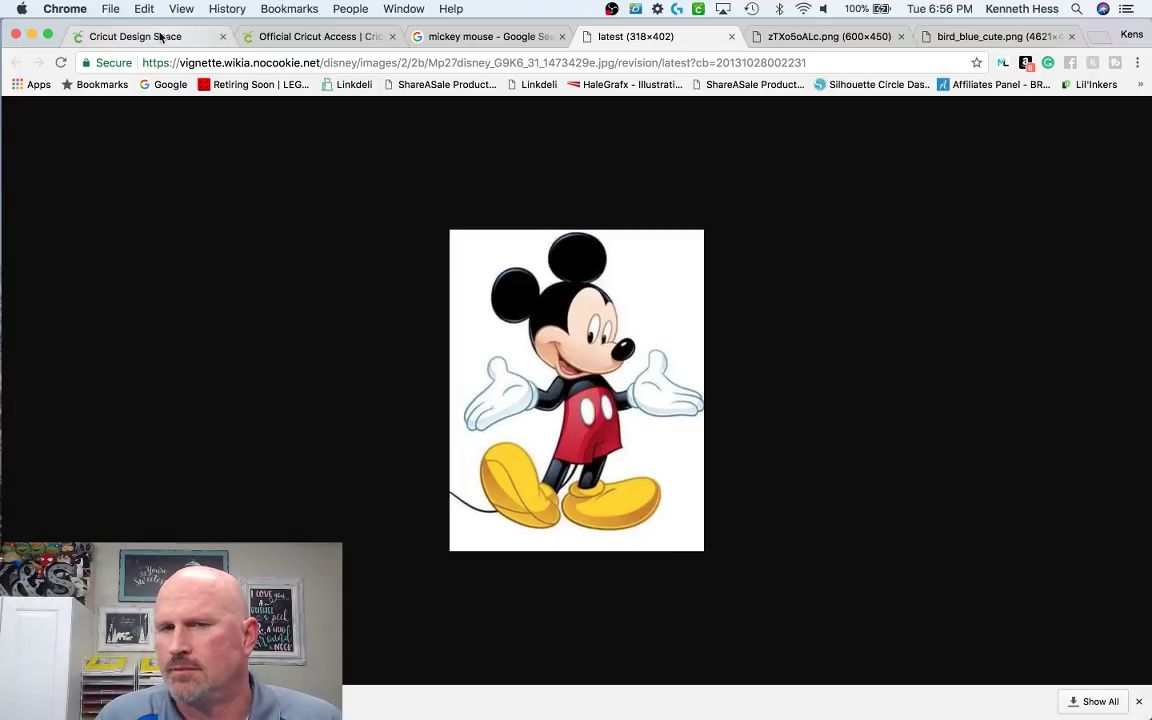
# - Switch to Cricut Design Space and upload the saved Mickey Mouse JPG with the Complex image type
pyautogui.click(158, 37)
pyautogui.click(30, 500)
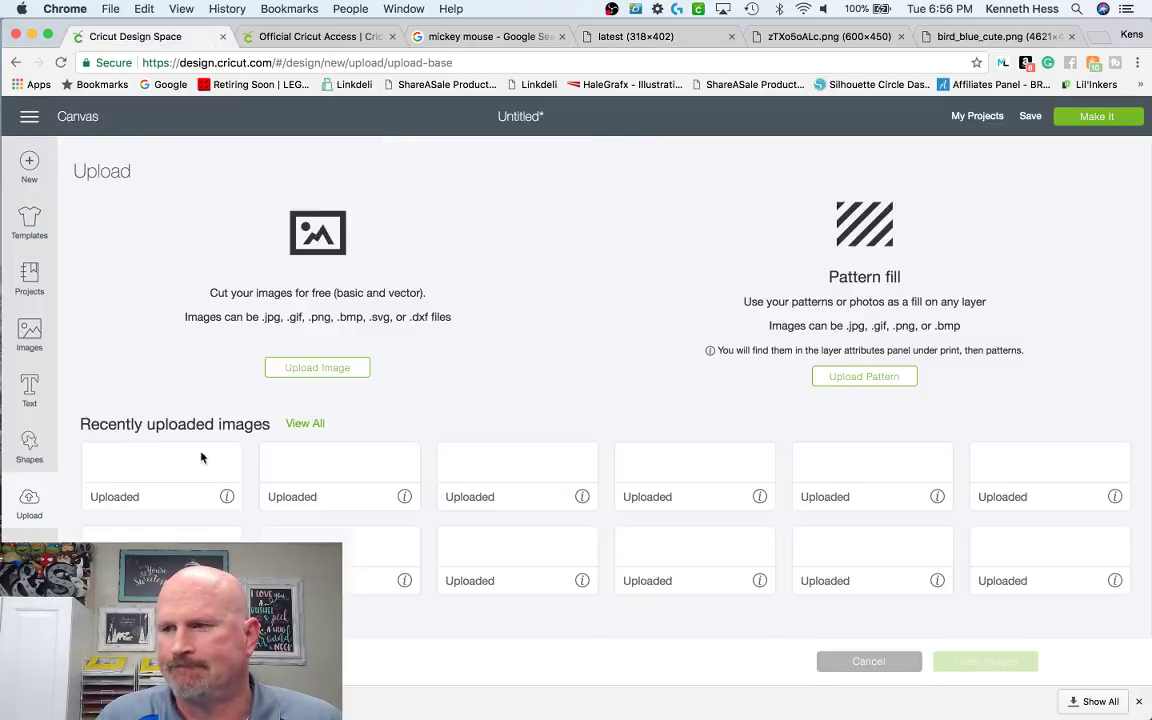
pyautogui.click(290, 366)
pyautogui.click(565, 398)
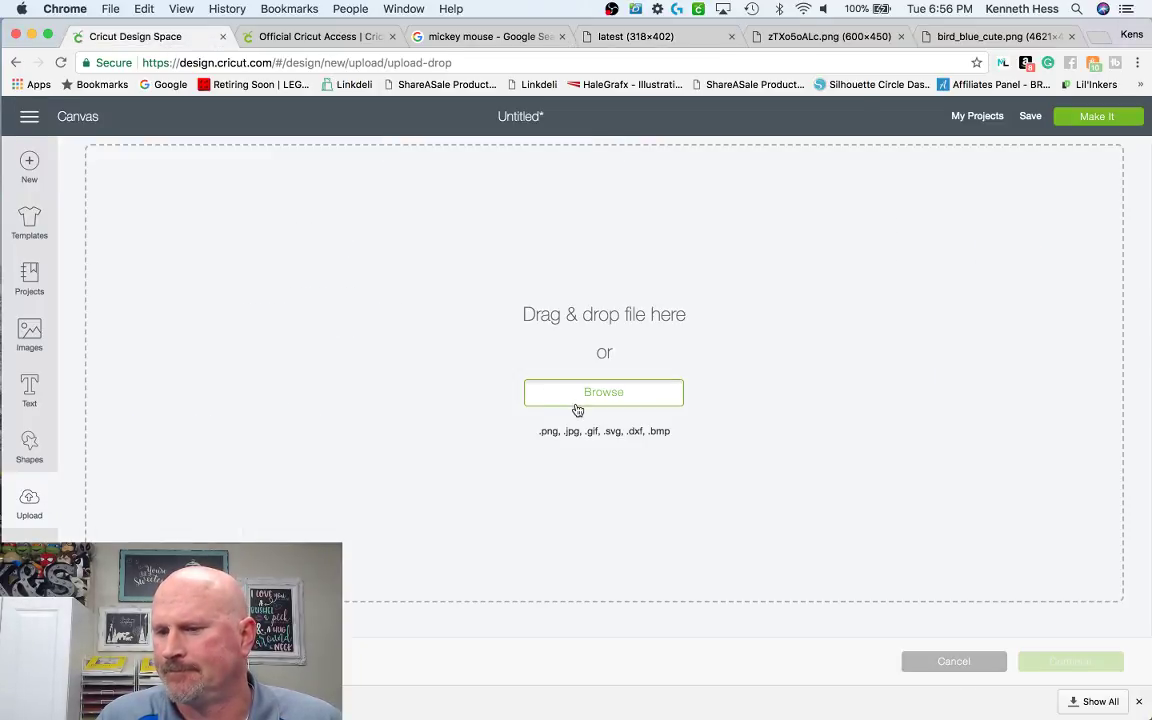
pyautogui.click(493, 167)
pyautogui.doubleClick(493, 167)
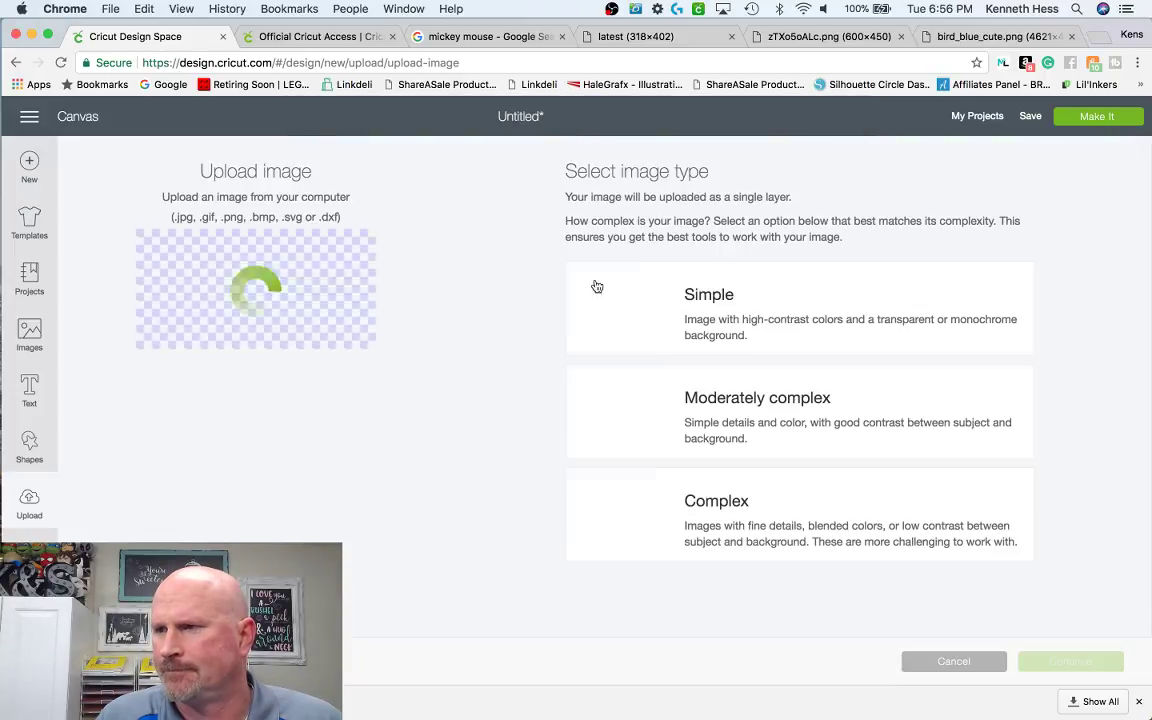
pyautogui.click(778, 521)
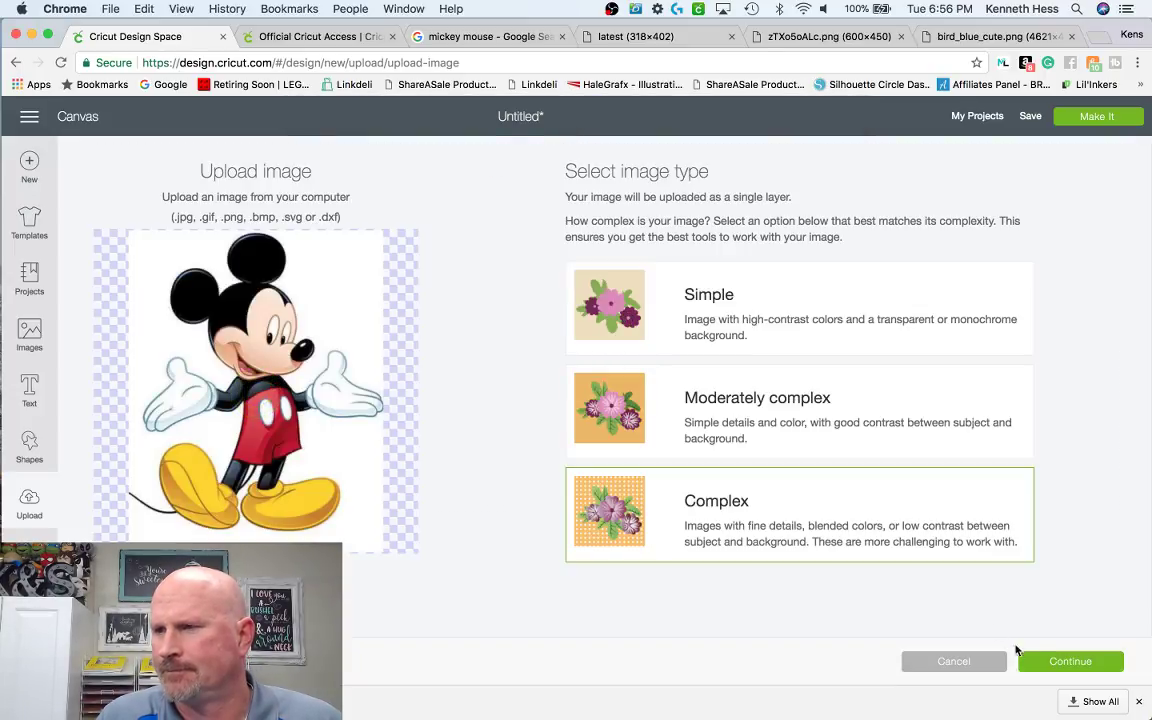
pyautogui.click(1048, 664)
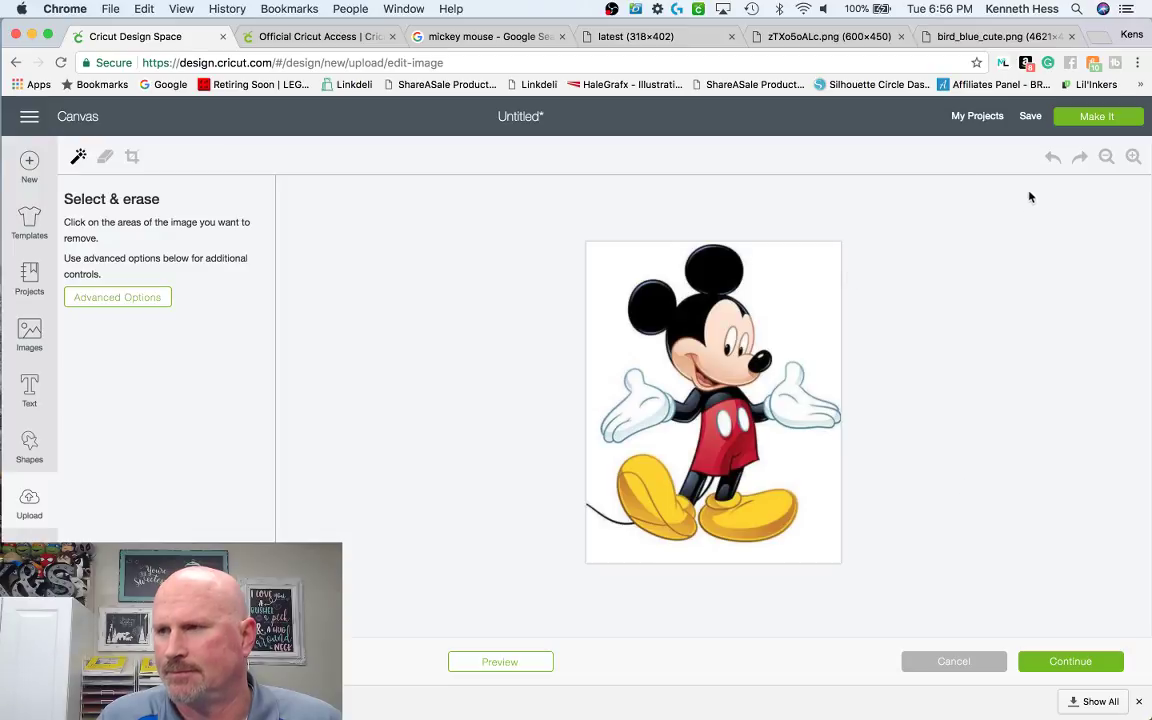
# - Erase the white background around Mickey Mouse, continue to the save options to inspect the cut outline, and cancel the upload
pyautogui.click(614, 329)
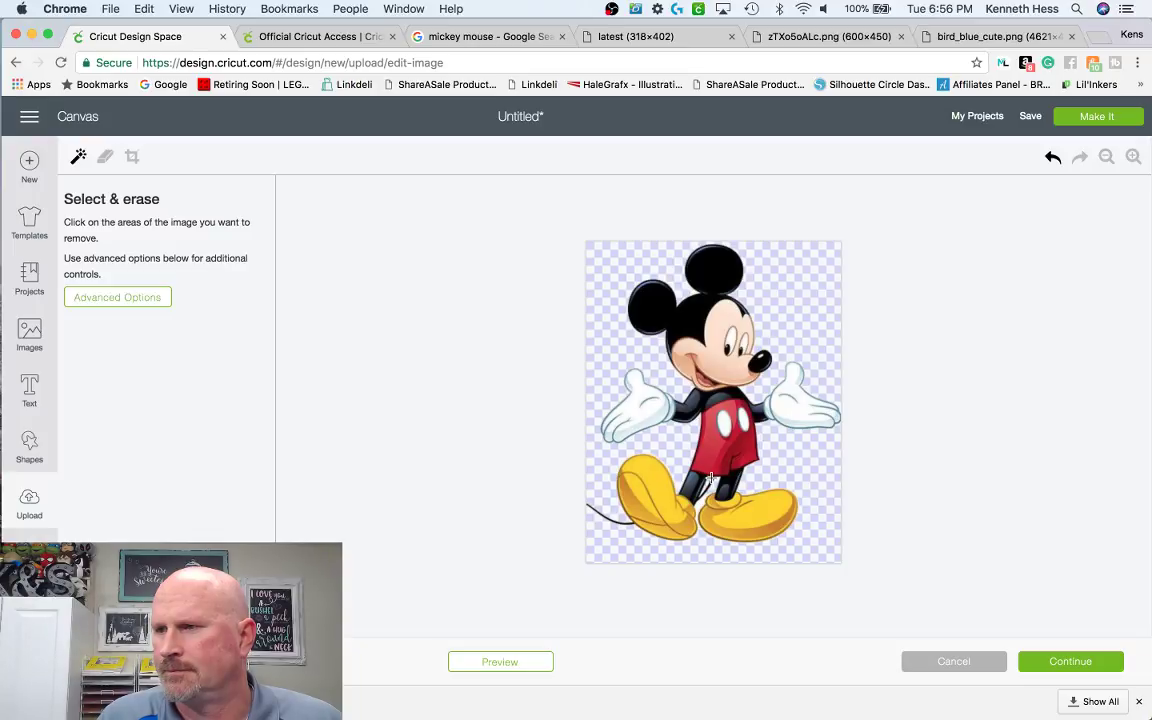
pyautogui.click(1067, 663)
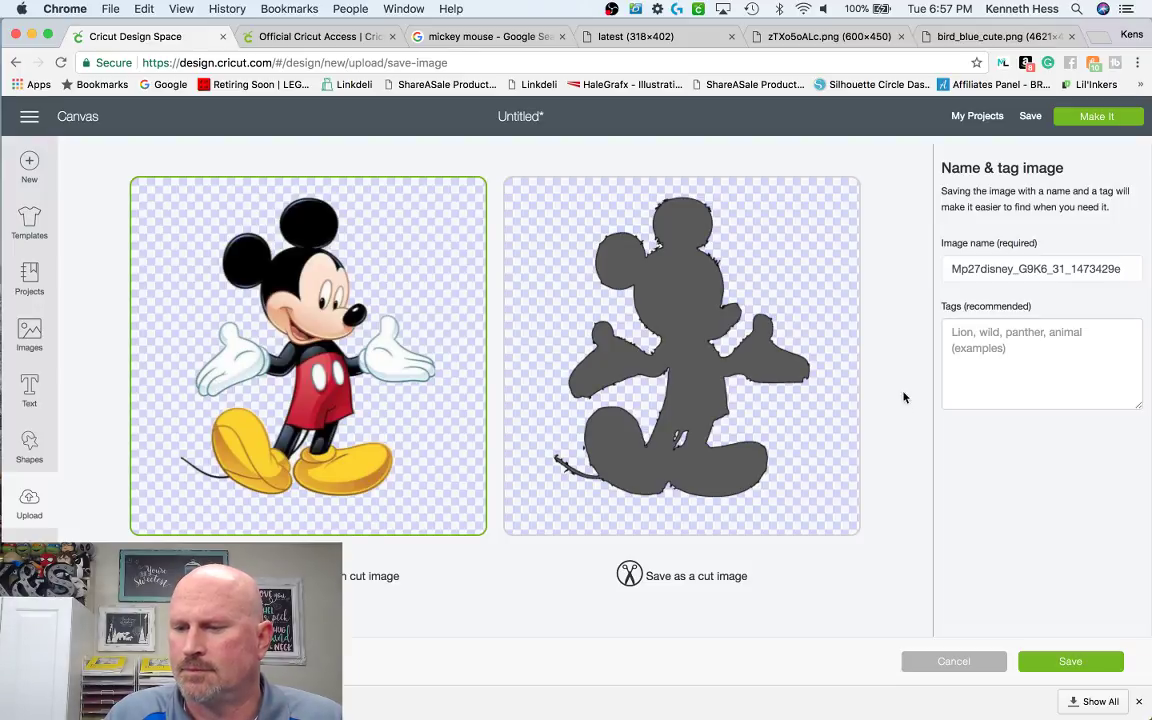
pyautogui.click(969, 662)
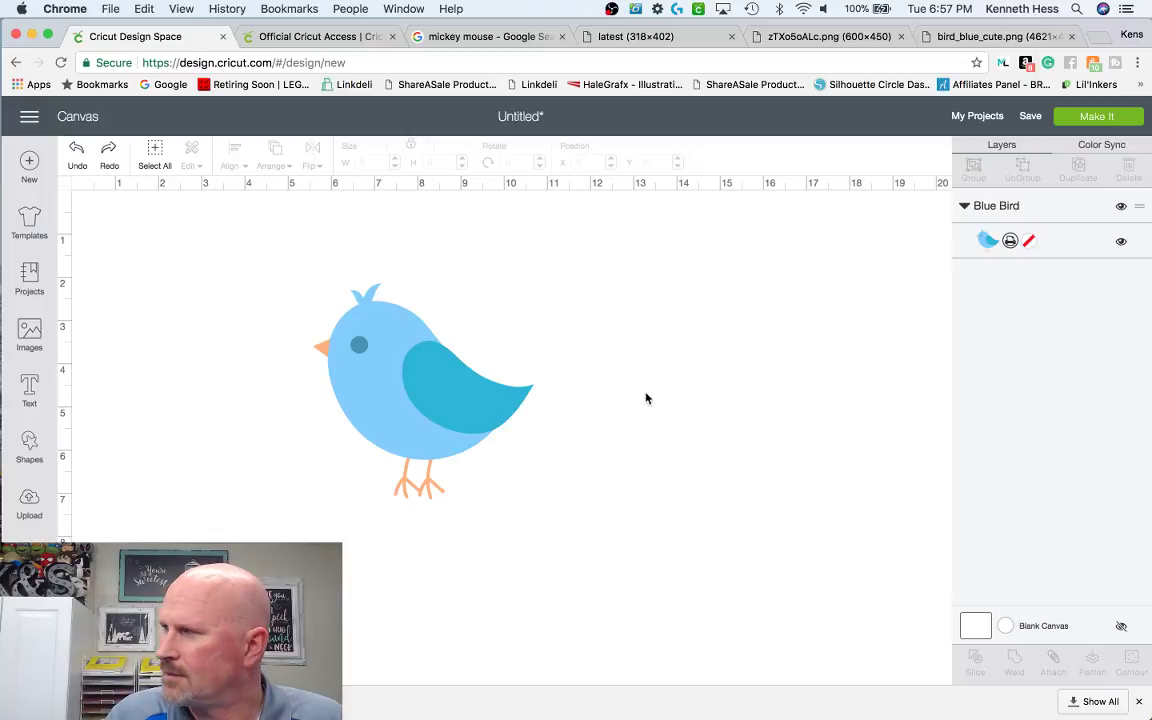
# - Close the browser tab showing the full-size Mickey Mouse image
pyautogui.click(672, 38)
pyautogui.click(732, 38)
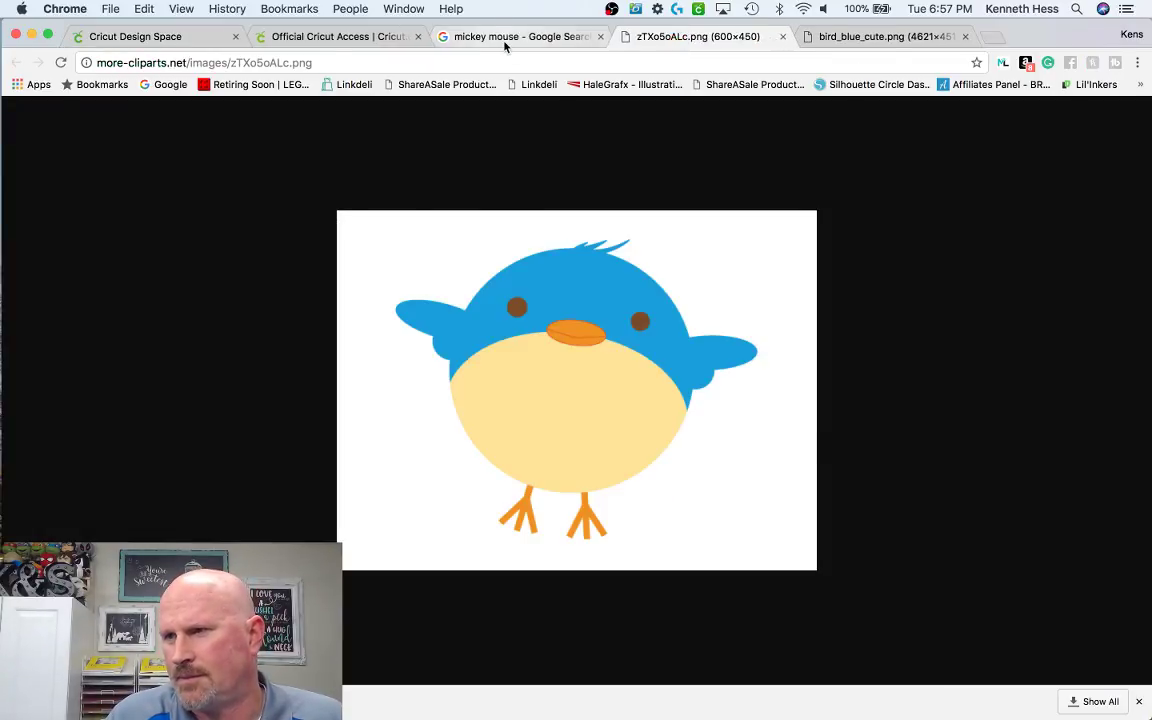
# - Open the 736 × 1220 Pinterest Mickey Mouse image from the Google results at full size and save it to the Desktop as a JPEG
pyautogui.click(507, 40)
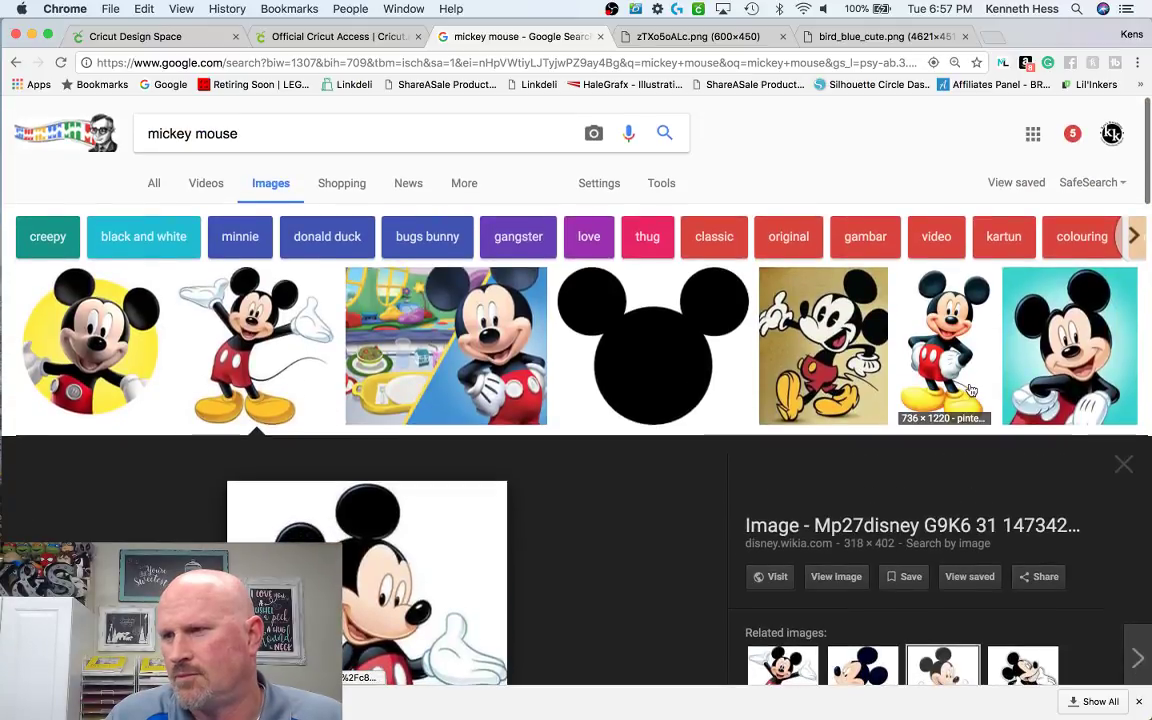
pyautogui.click(971, 390)
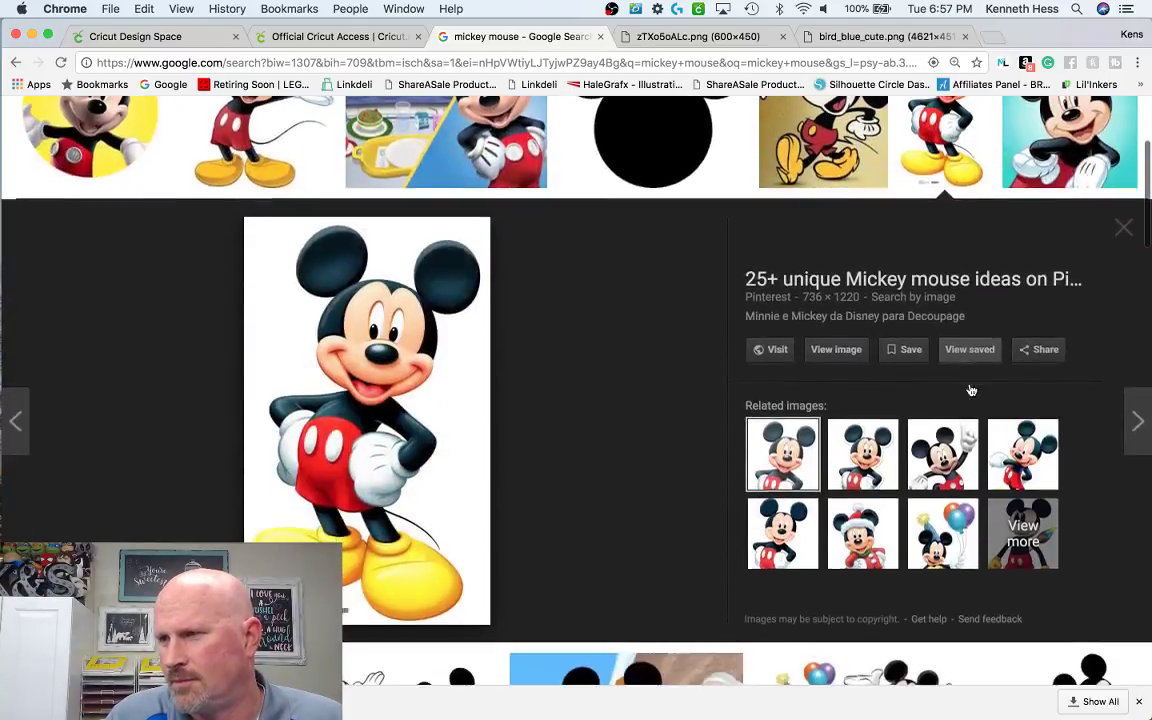
pyautogui.click(836, 349)
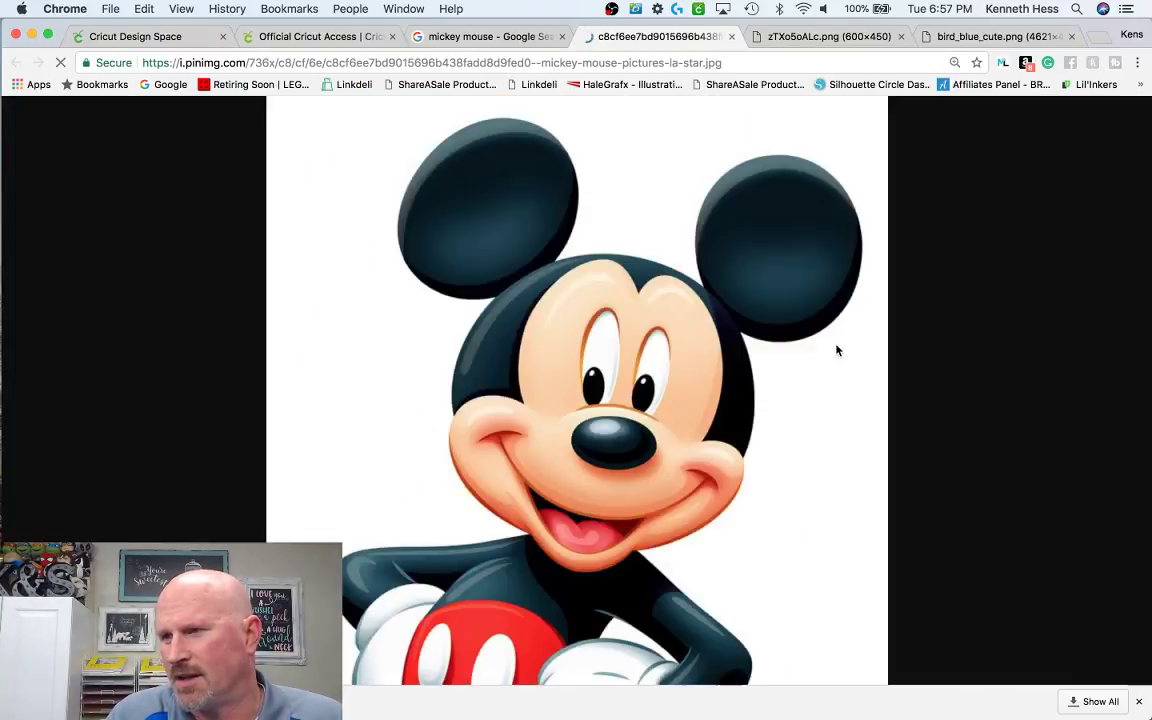
pyautogui.scroll(-5, 596, 399)
pyautogui.scroll(6, 595, 400)
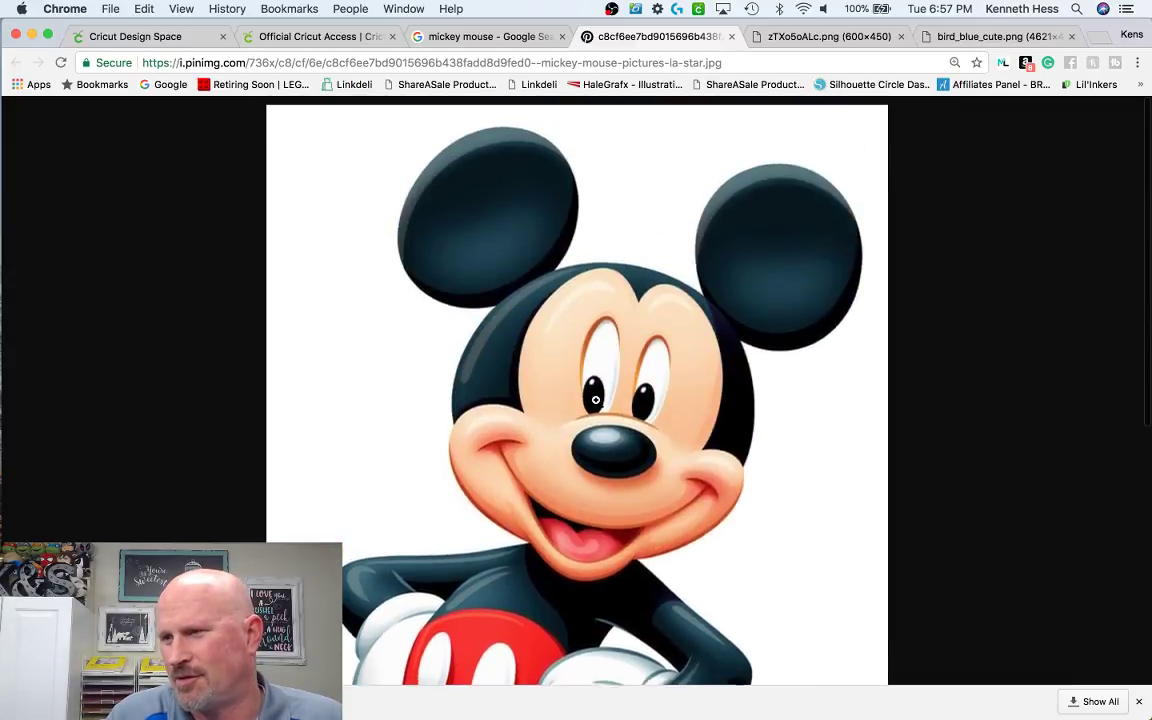
pyautogui.scroll(-2, 736, 300)
pyautogui.scroll(-3, 736, 300)
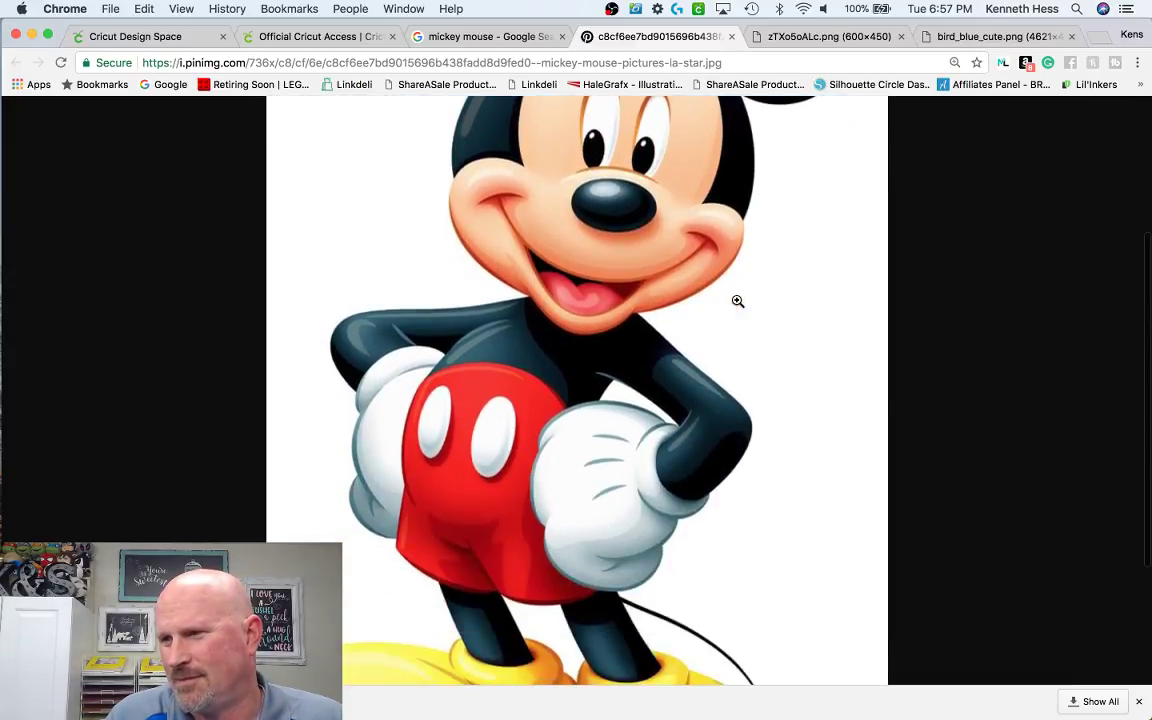
pyautogui.rightClick(736, 300)
pyautogui.click(759, 323)
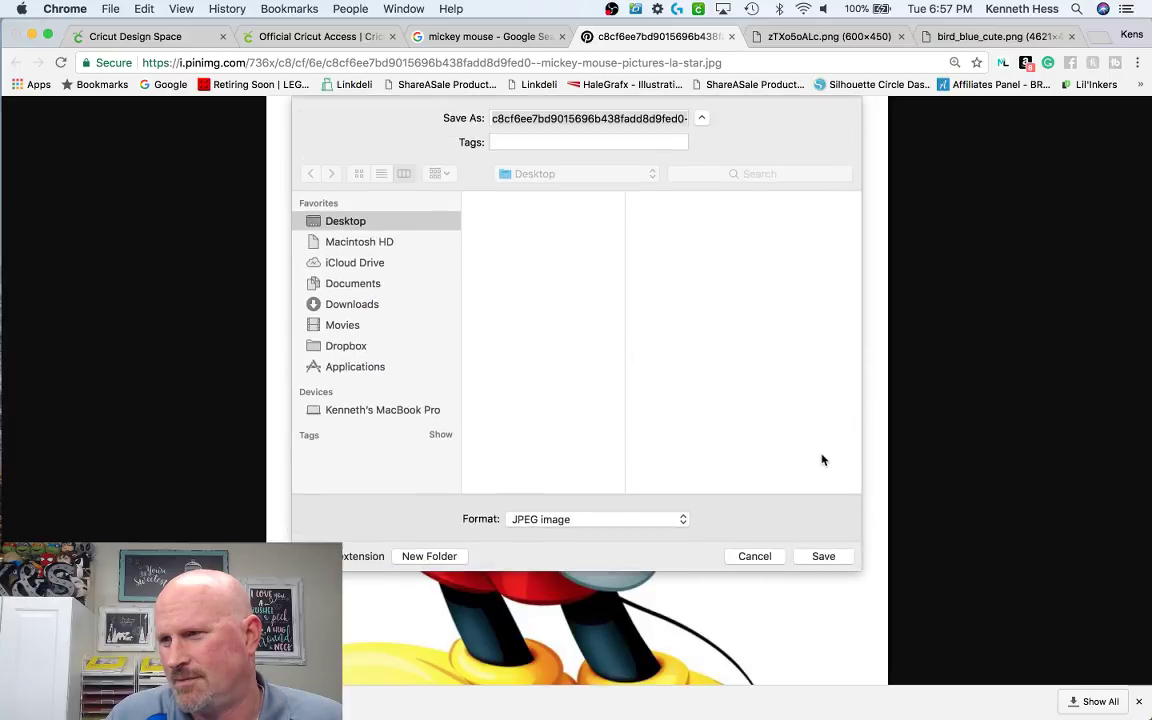
pyautogui.click(818, 556)
# - Switch to Cricut Design Space and upload the newly saved Pinterest Mickey Mouse JPG from the Desktop
pyautogui.click(140, 36)
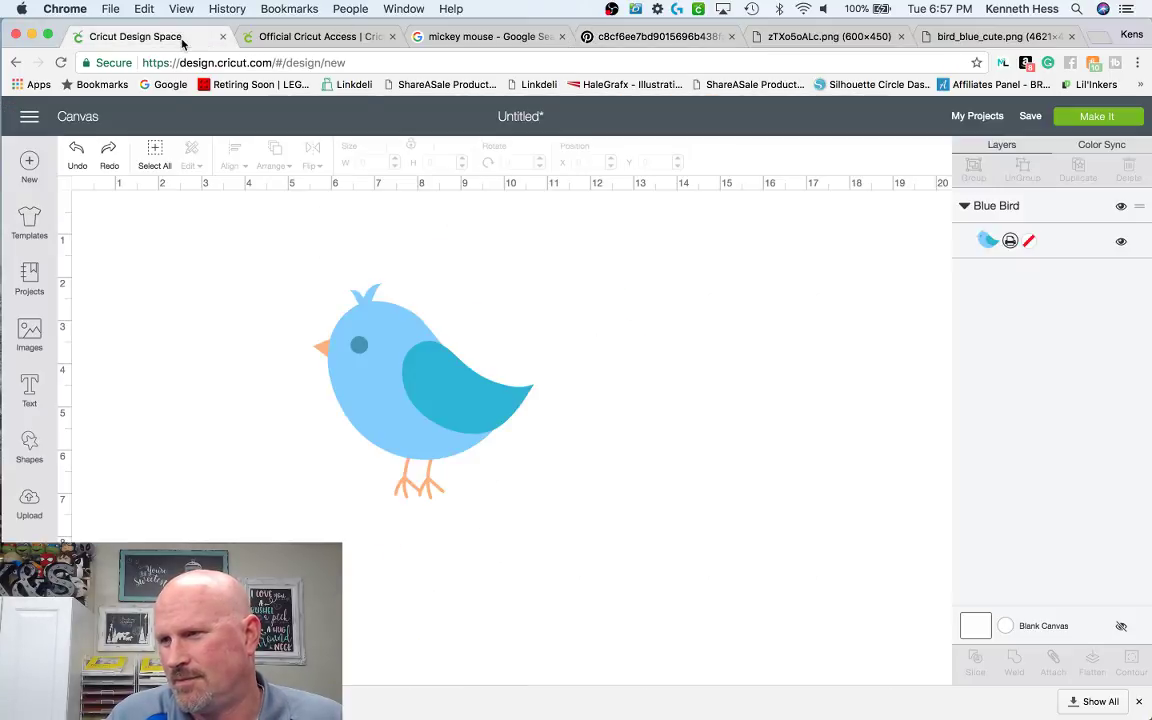
pyautogui.click(27, 500)
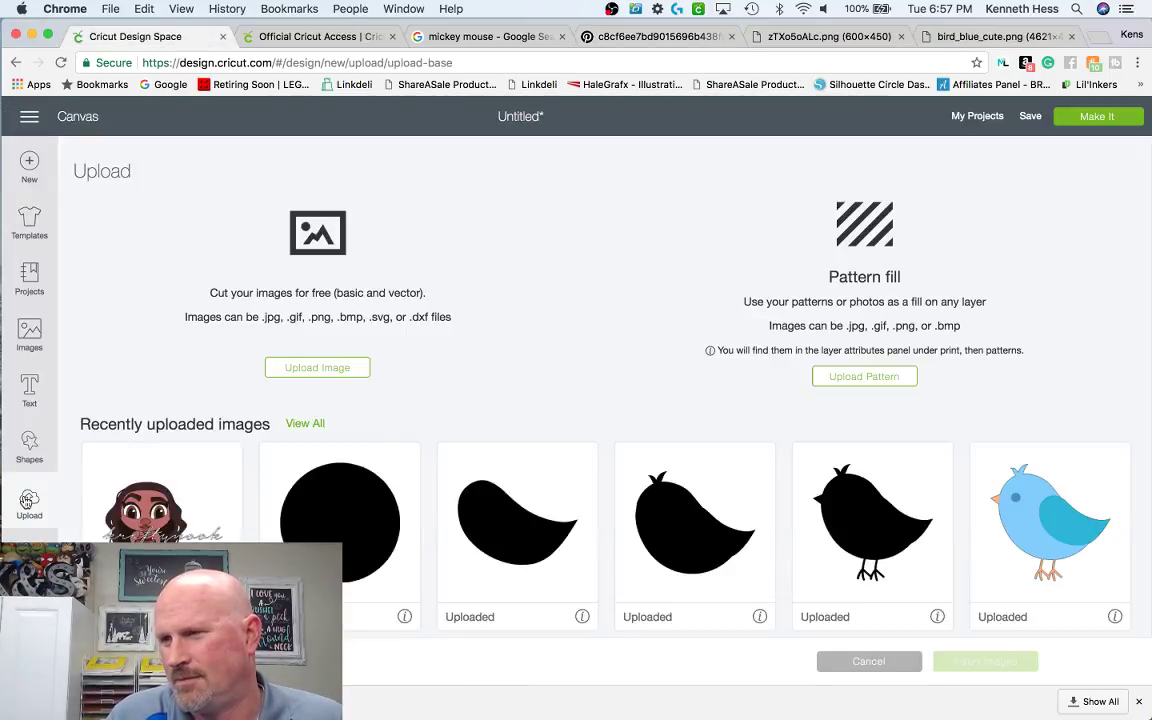
pyautogui.click(330, 380)
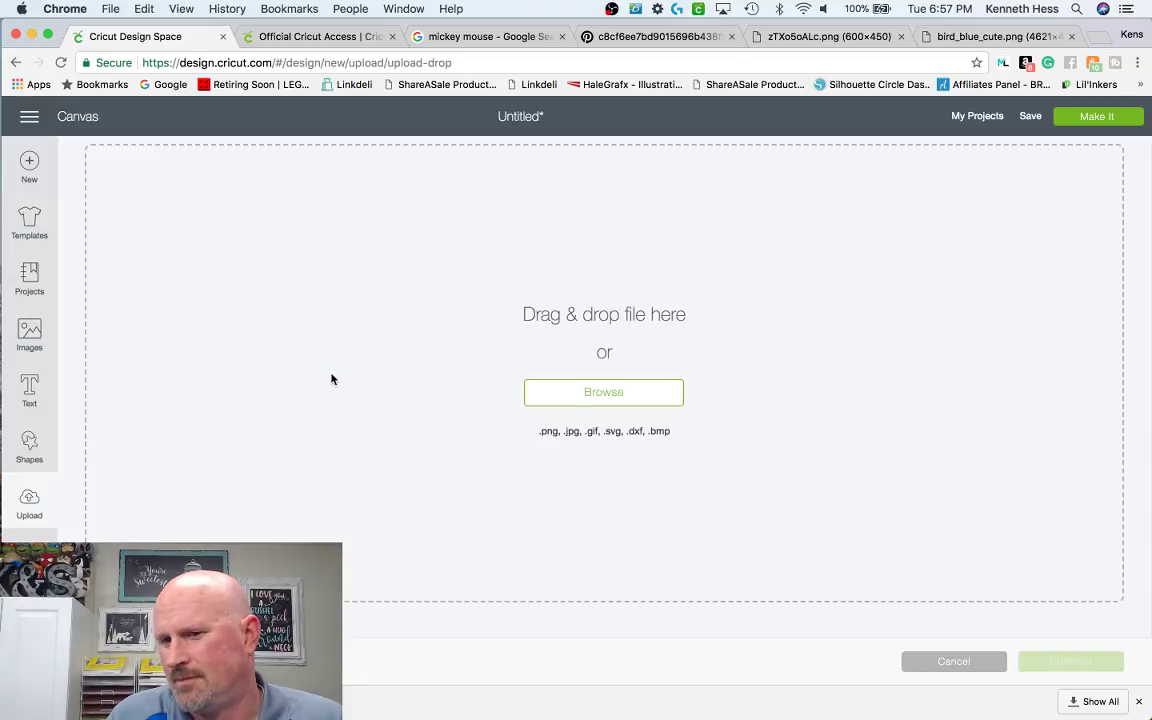
pyautogui.click(595, 405)
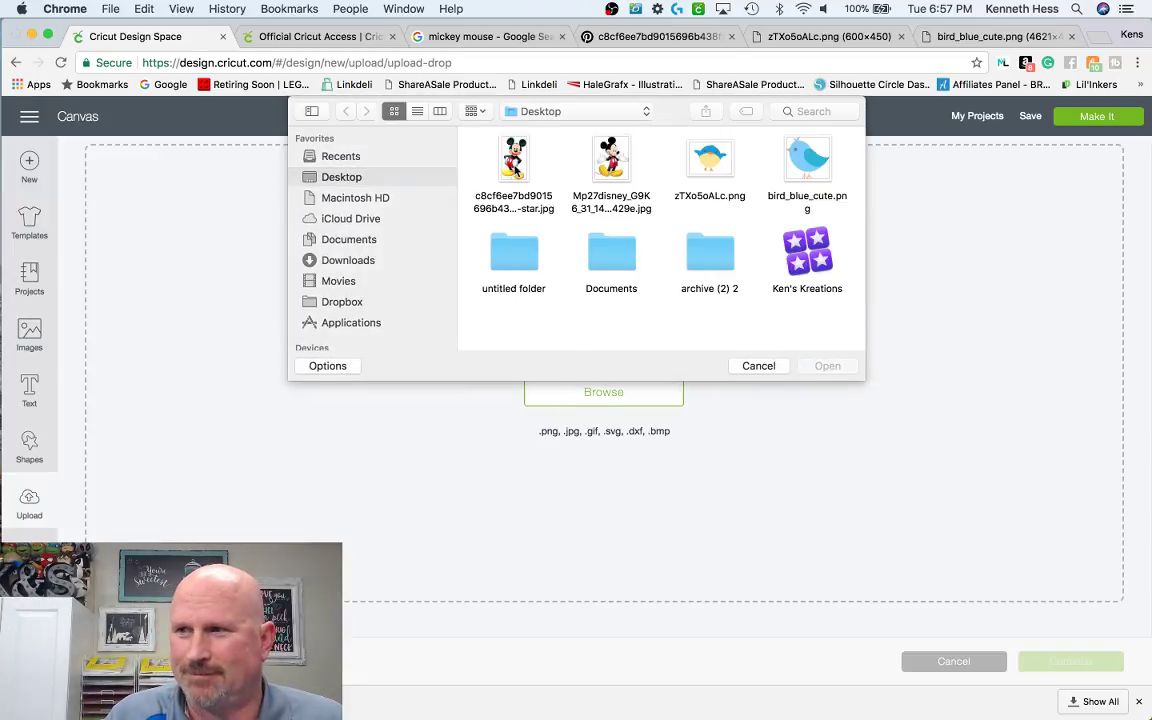
pyautogui.doubleClick(515, 175)
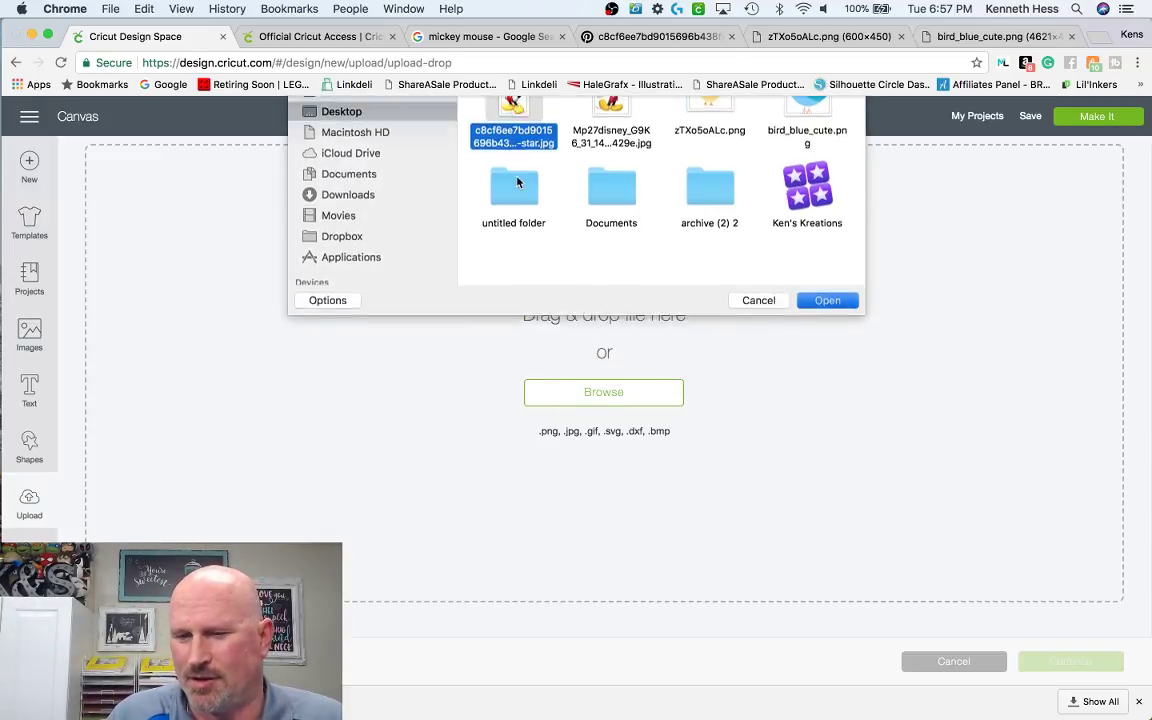
# - Set the image type to Complex and erase the white background around Mickey Mouse
pyautogui.click(800, 516)
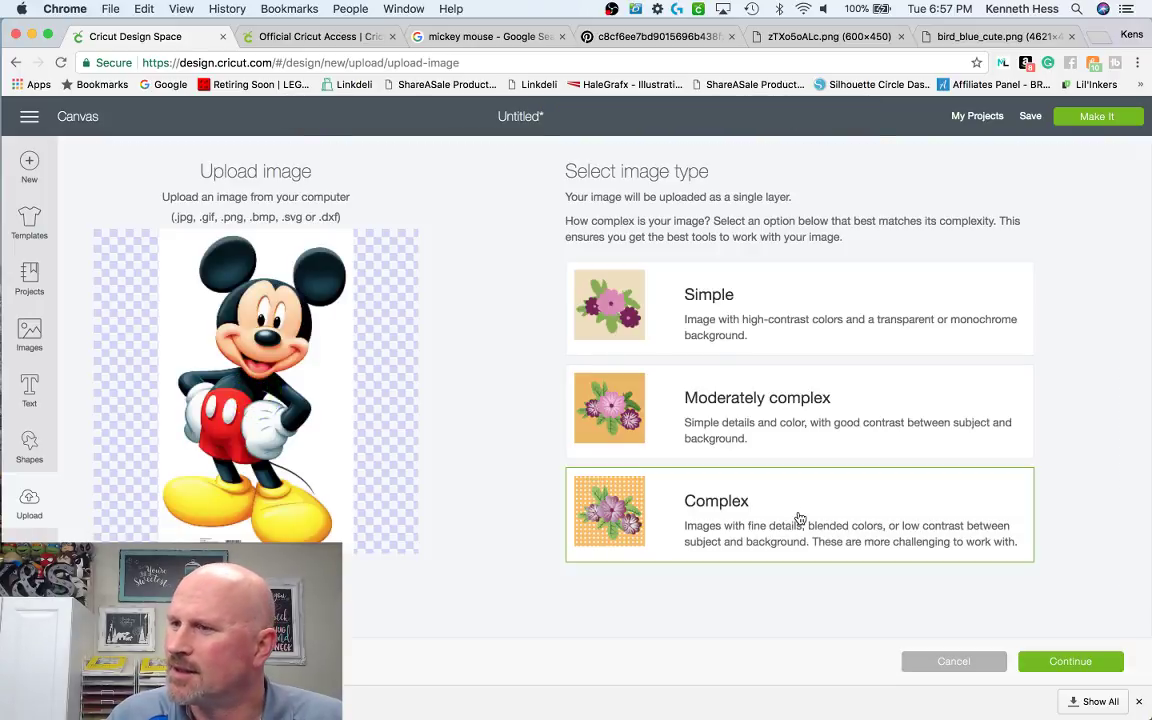
pyautogui.click(1050, 661)
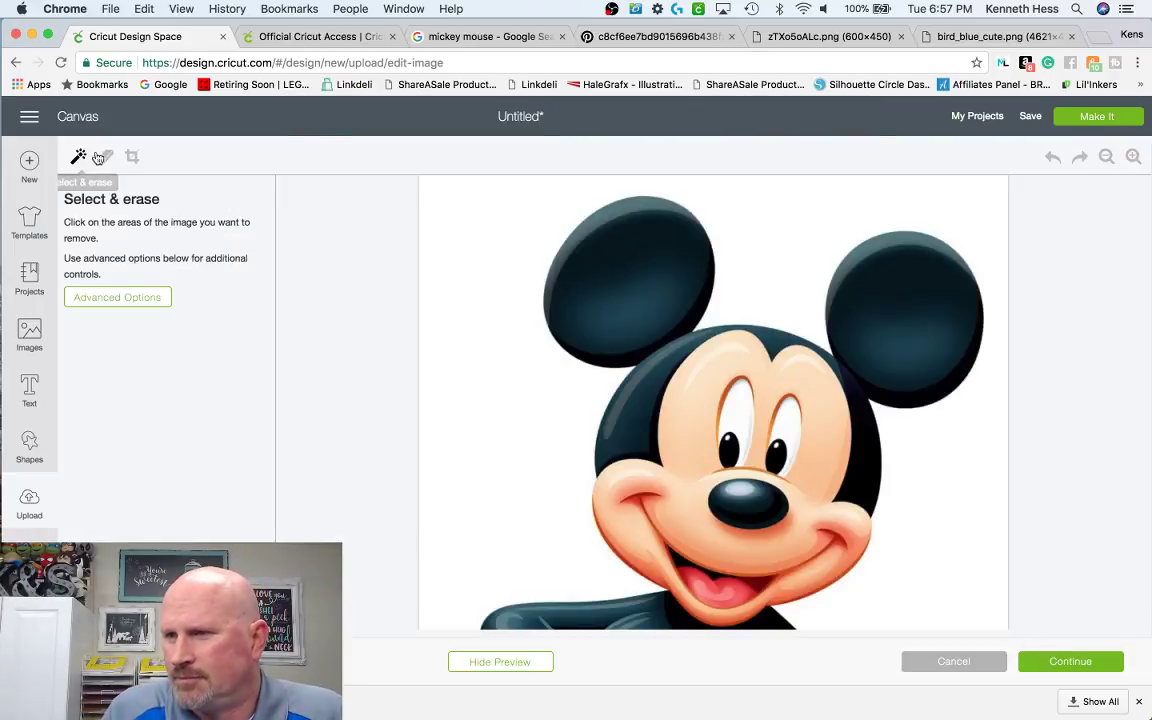
pyautogui.click(504, 241)
# - Try to crop away the fine print and barcode below Mickey Mouse's shoes, and undo the crop
pyautogui.scroll(-5, 480, 228)
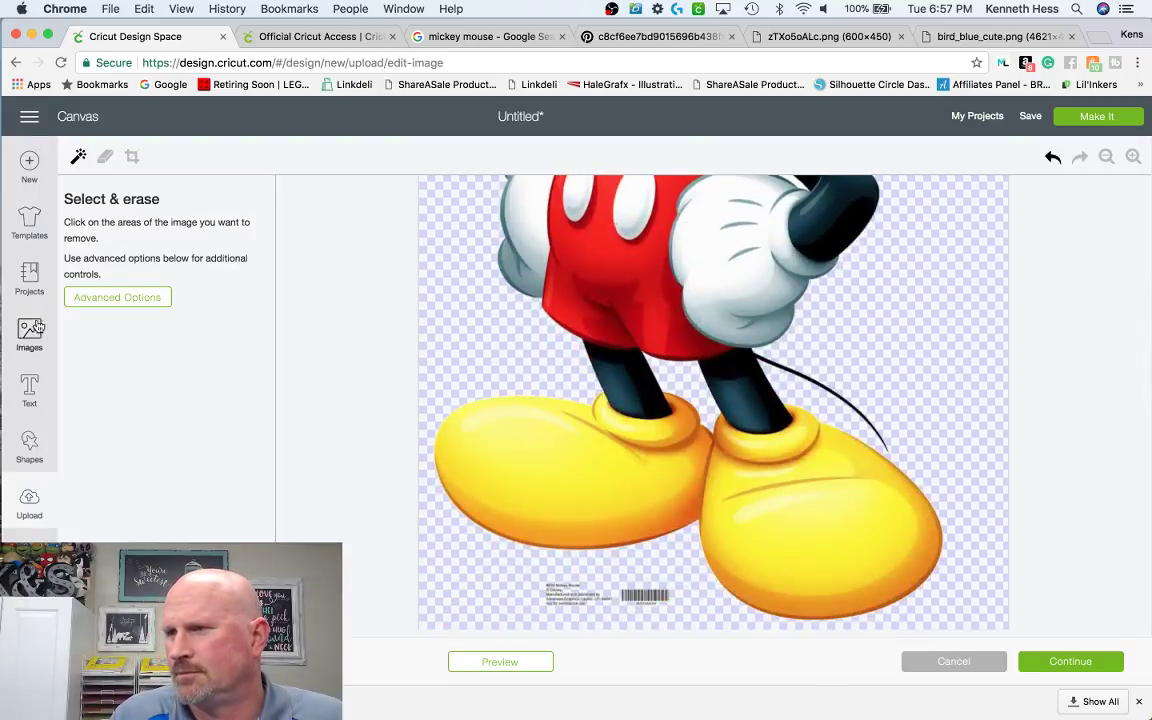
pyautogui.click(131, 157)
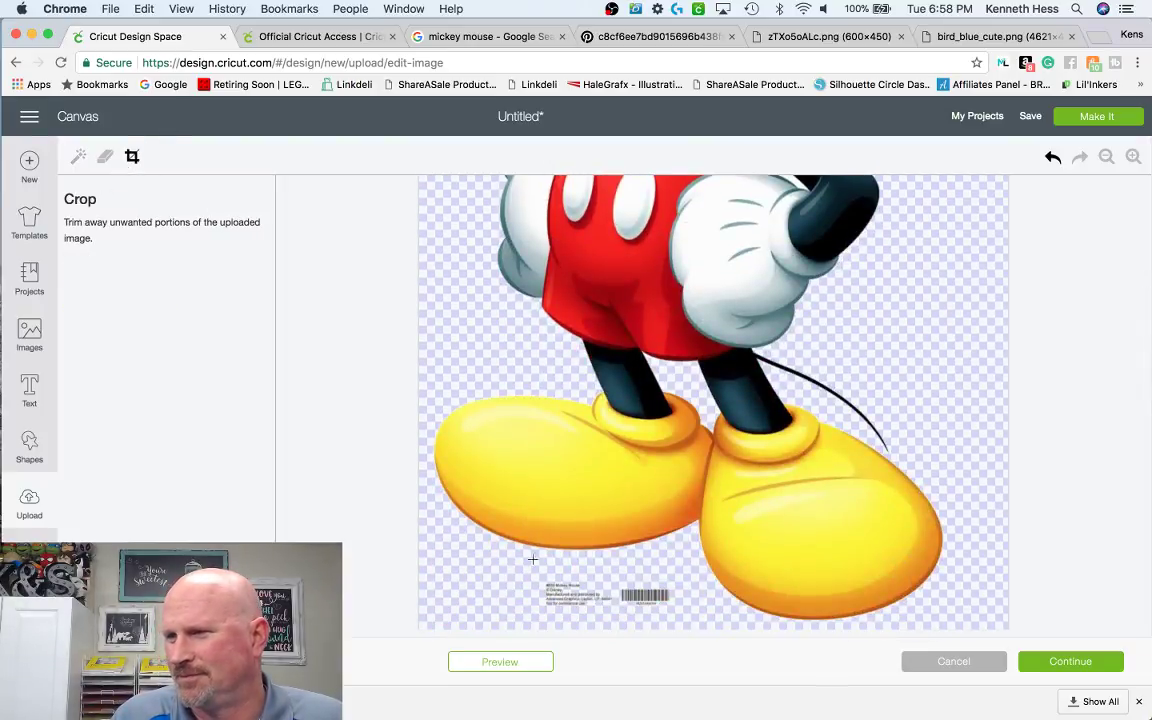
pyautogui.moveTo(513, 580); pyautogui.dragTo(692, 630)
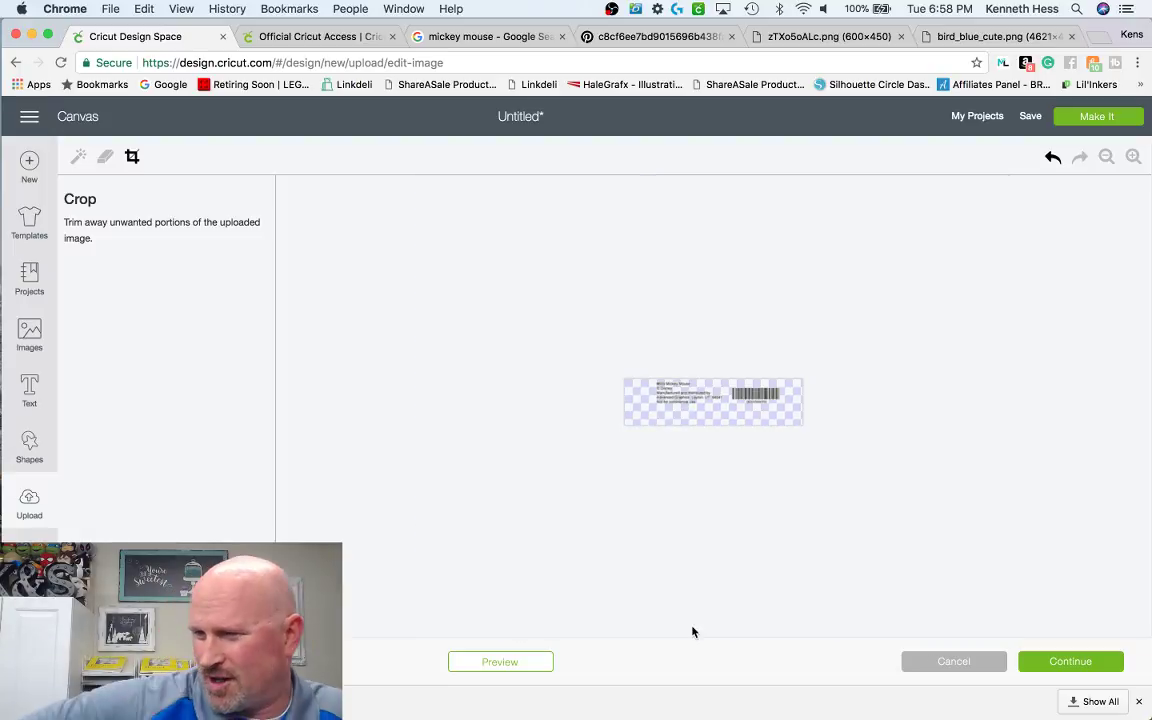
pyautogui.click(1052, 157)
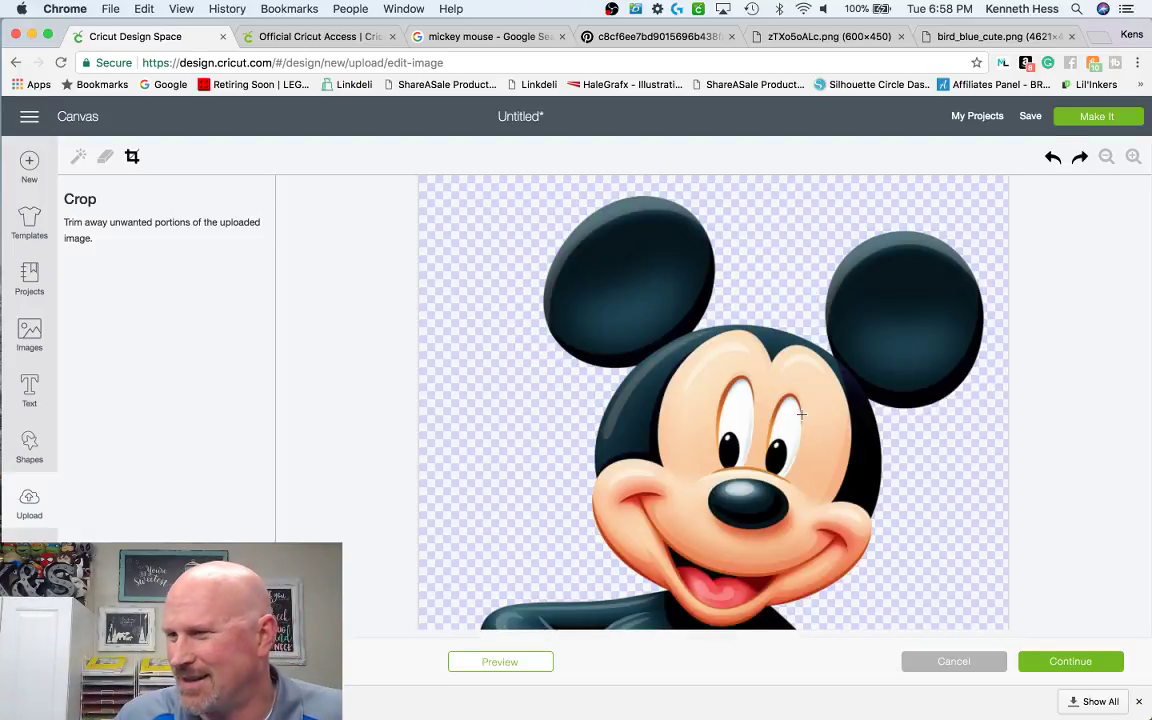
# - Erase the white gap between Mickey's arm and body, continue to the save options to inspect the cut outline, and cancel the upload
pyautogui.click(78, 157)
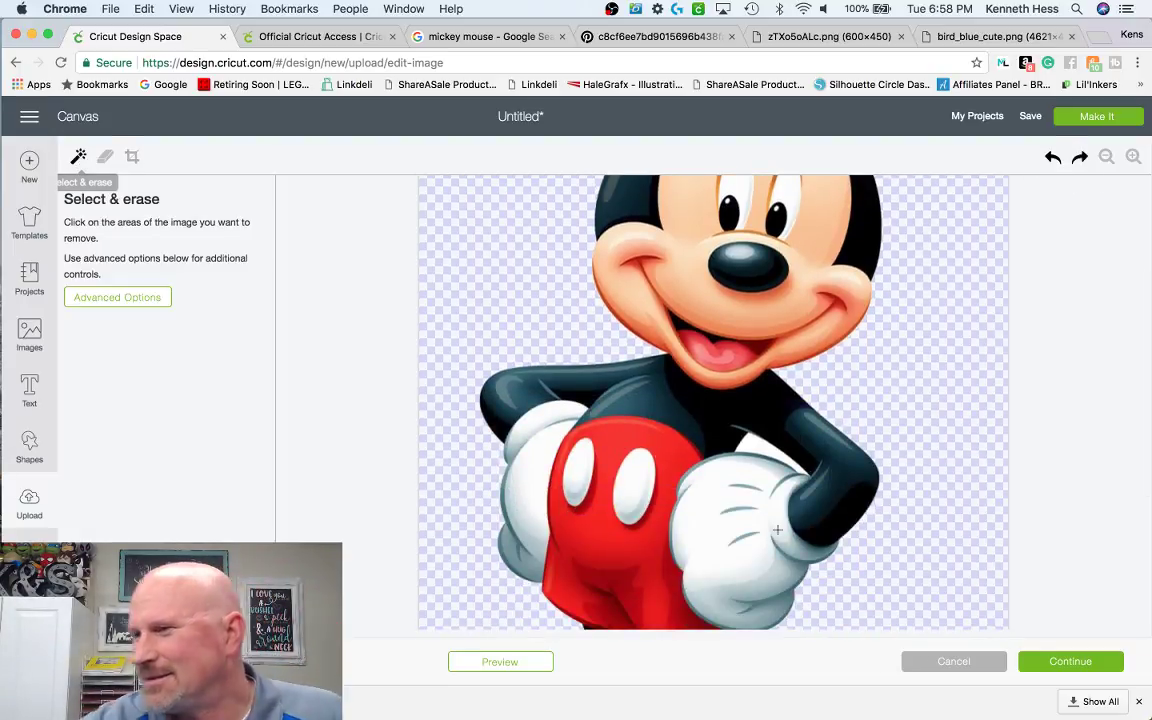
pyautogui.click(764, 457)
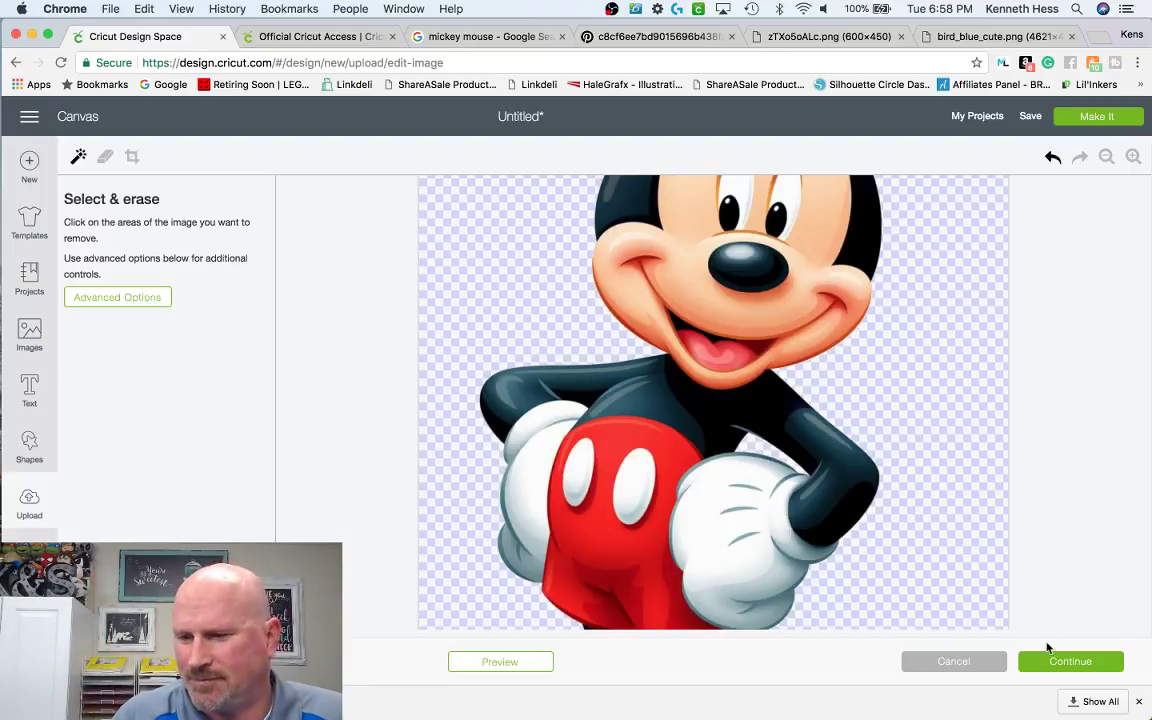
pyautogui.click(1069, 662)
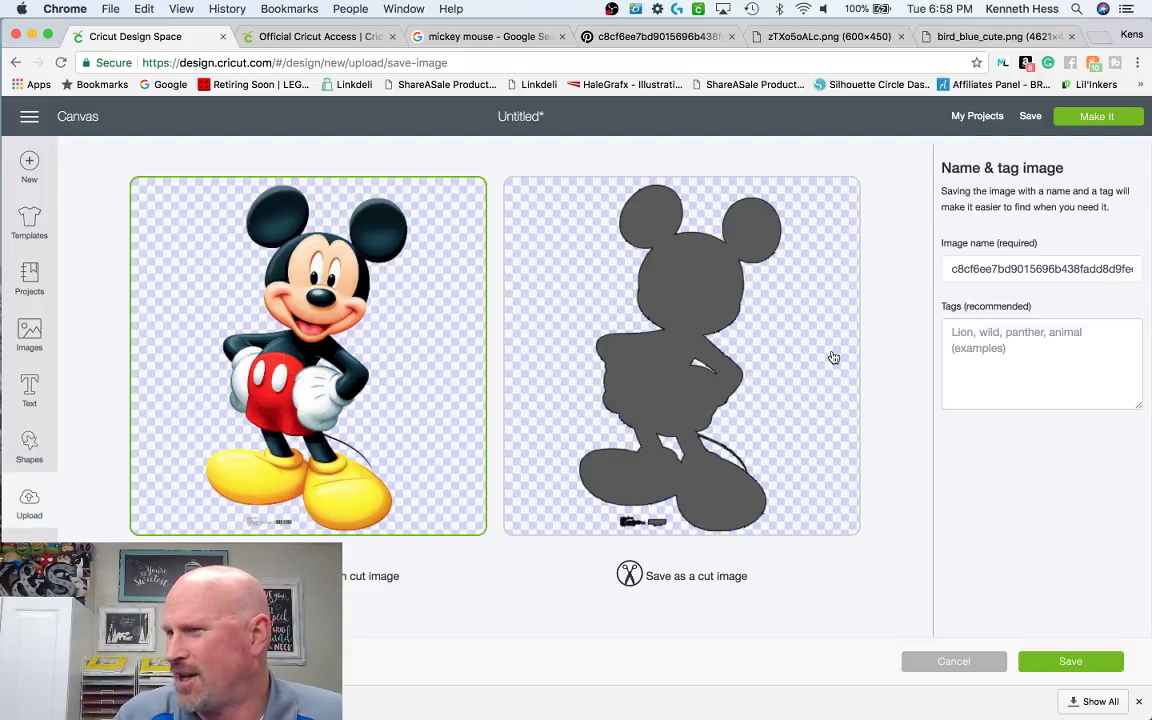
pyautogui.click(973, 664)
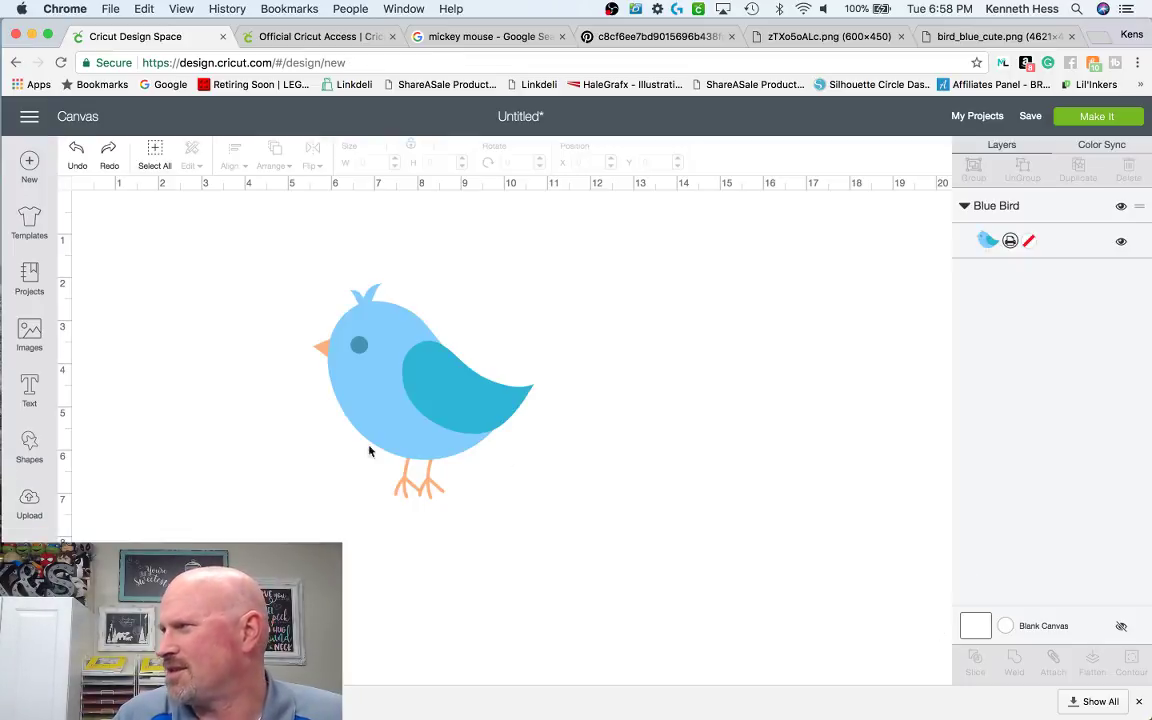
# - Return to the Google image results and search for "mickey mouse HD"
pyautogui.click(492, 38)
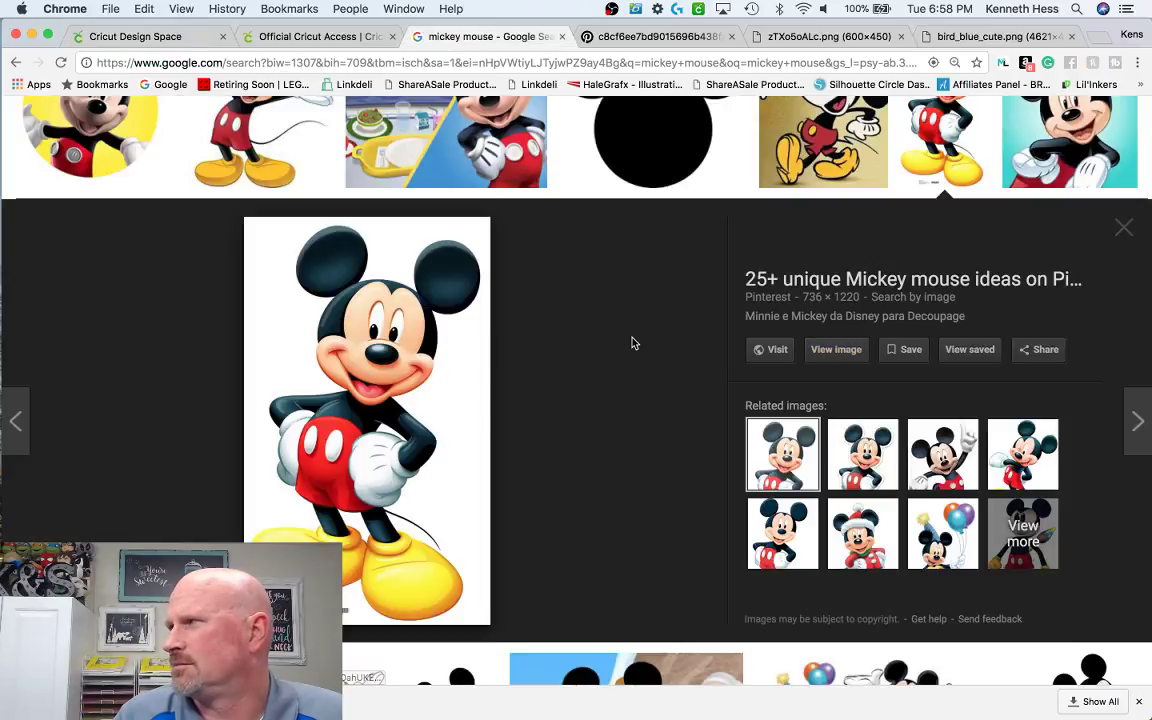
pyautogui.scroll(5, 632, 343)
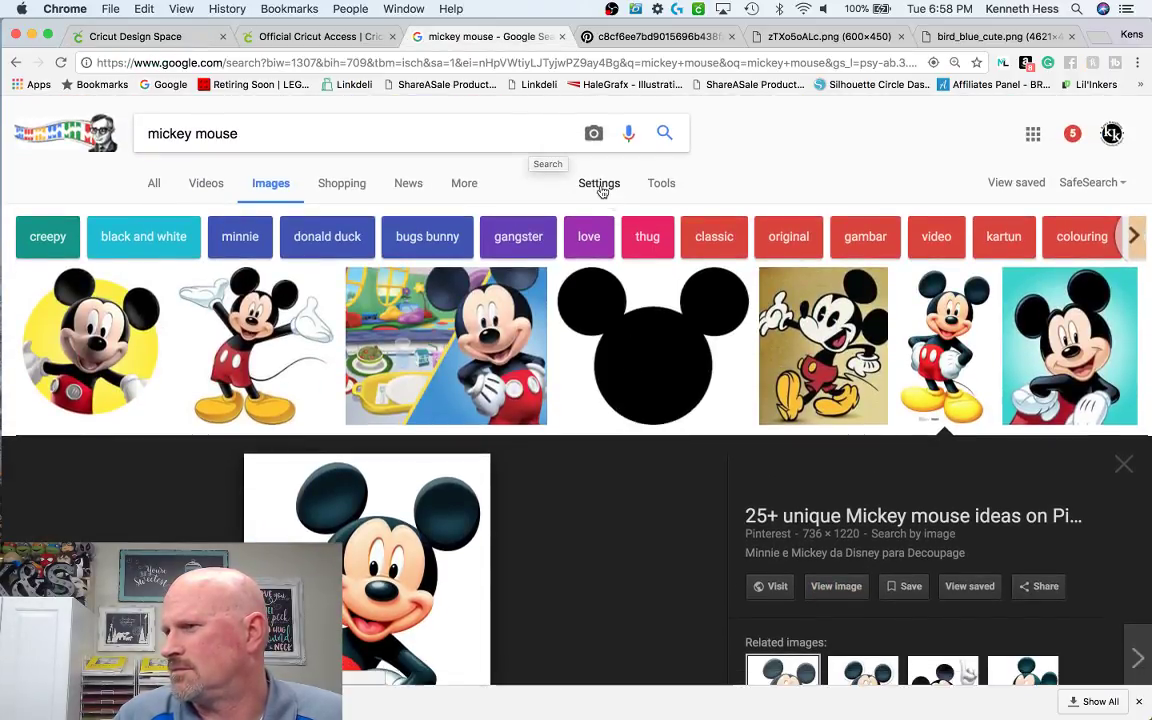
pyautogui.click(409, 141)
pyautogui.write('HD')
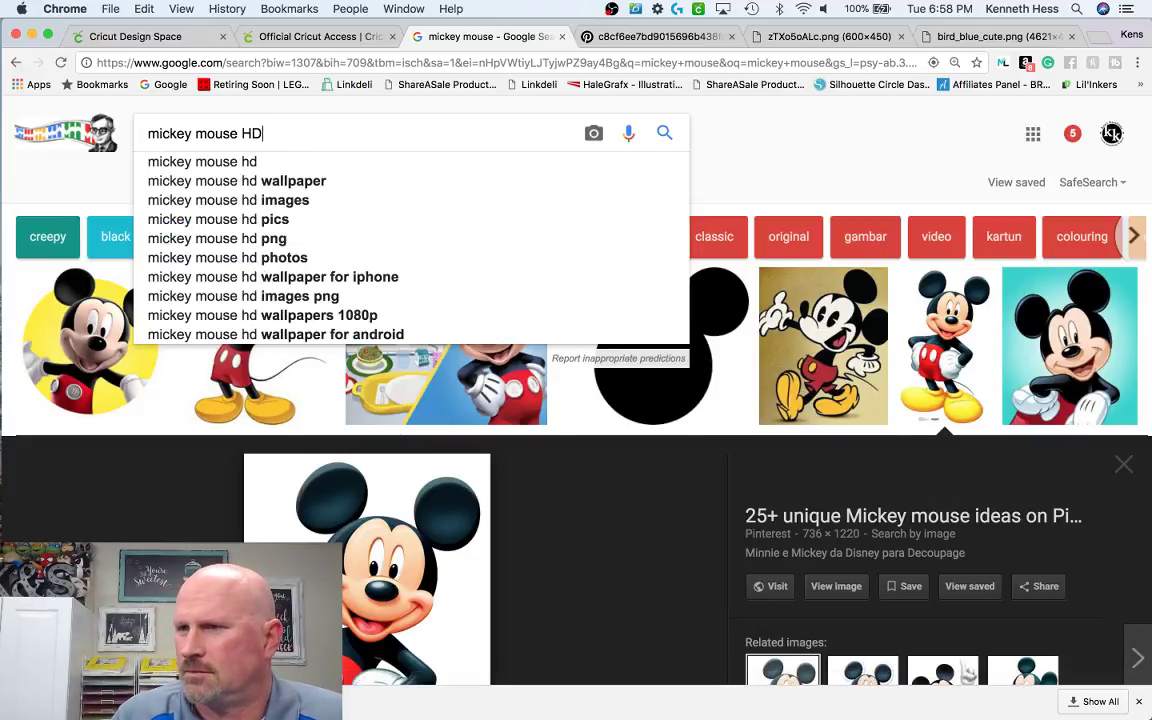
pyautogui.press('Return')
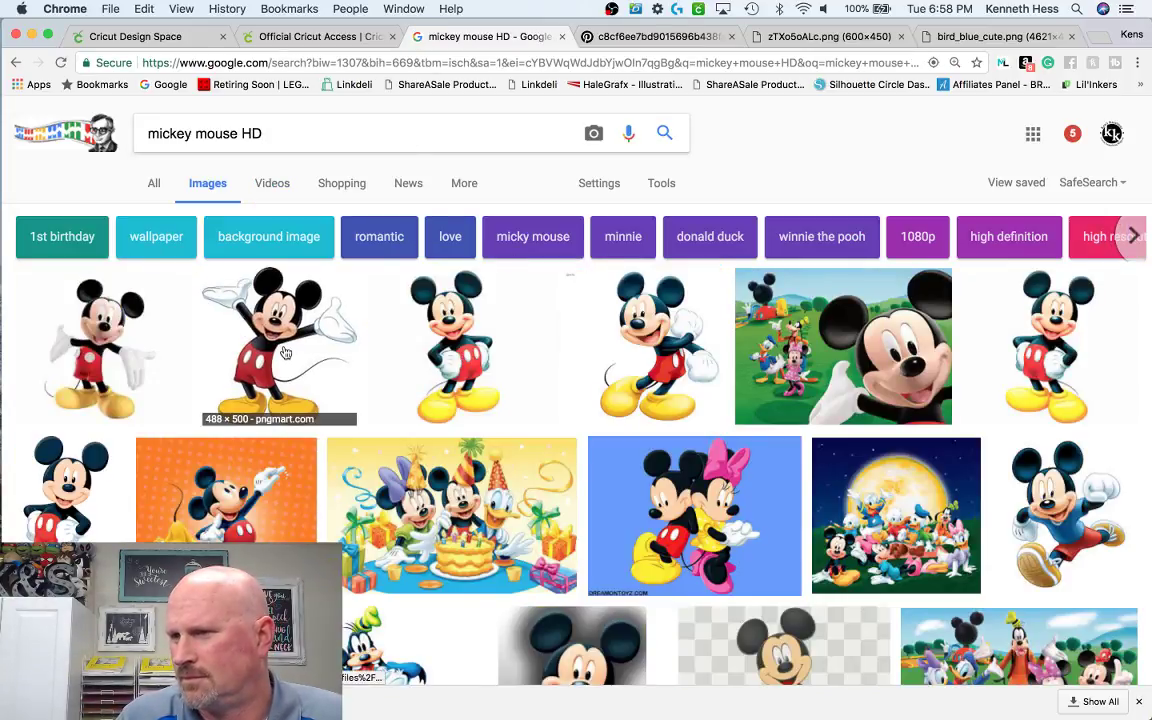
# - Preview the 1920 × 1200 KonlineJobs and 1024 × 1008 WonderWordz Mickey Mouse images to compare their size and background
pyautogui.click(460, 345)
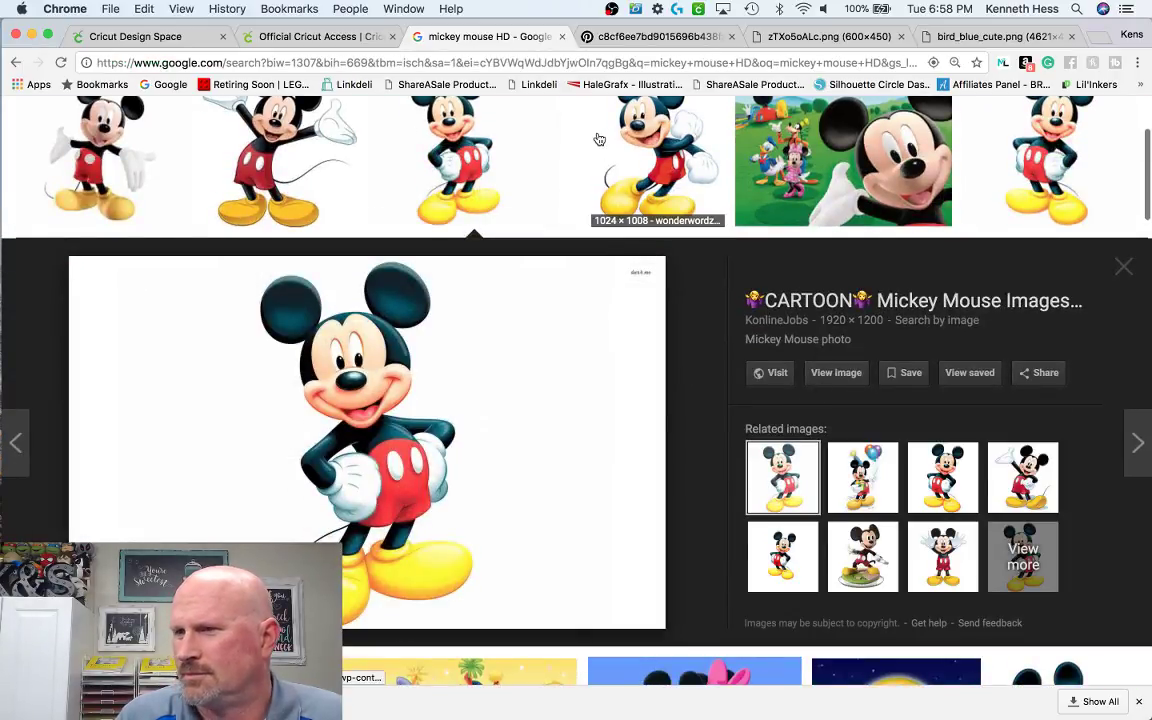
pyautogui.click(652, 205)
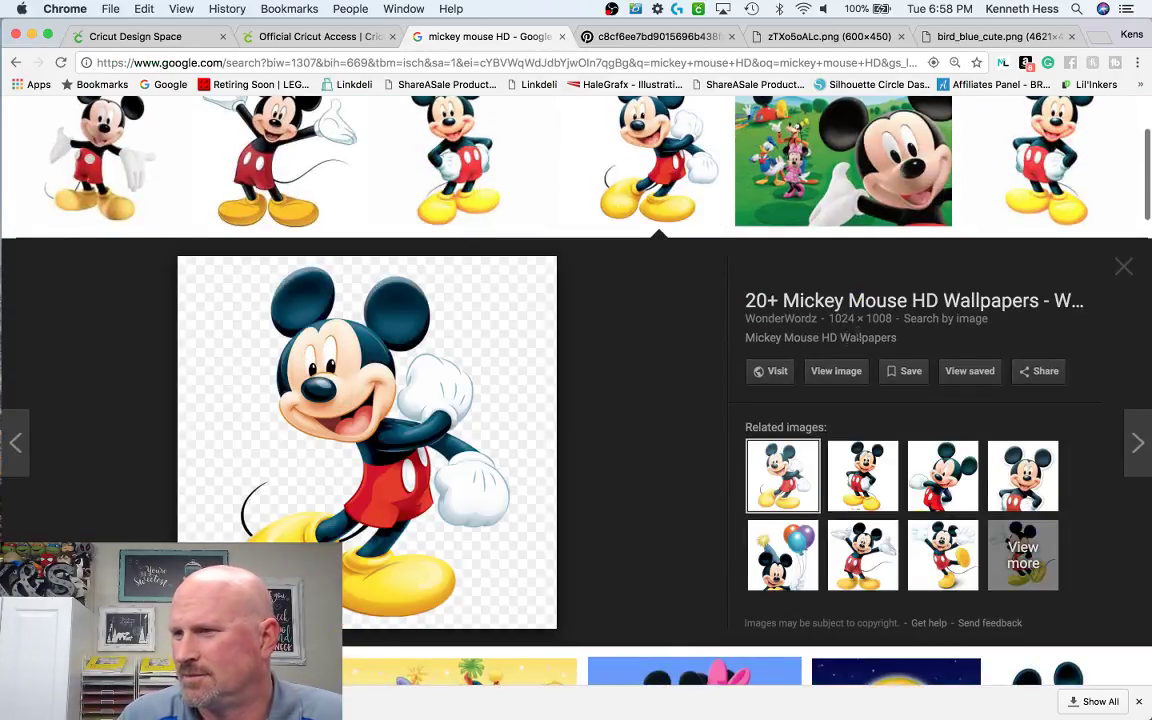
pyautogui.scroll(3, 680, 330)
pyautogui.scroll(-1, 672, 332)
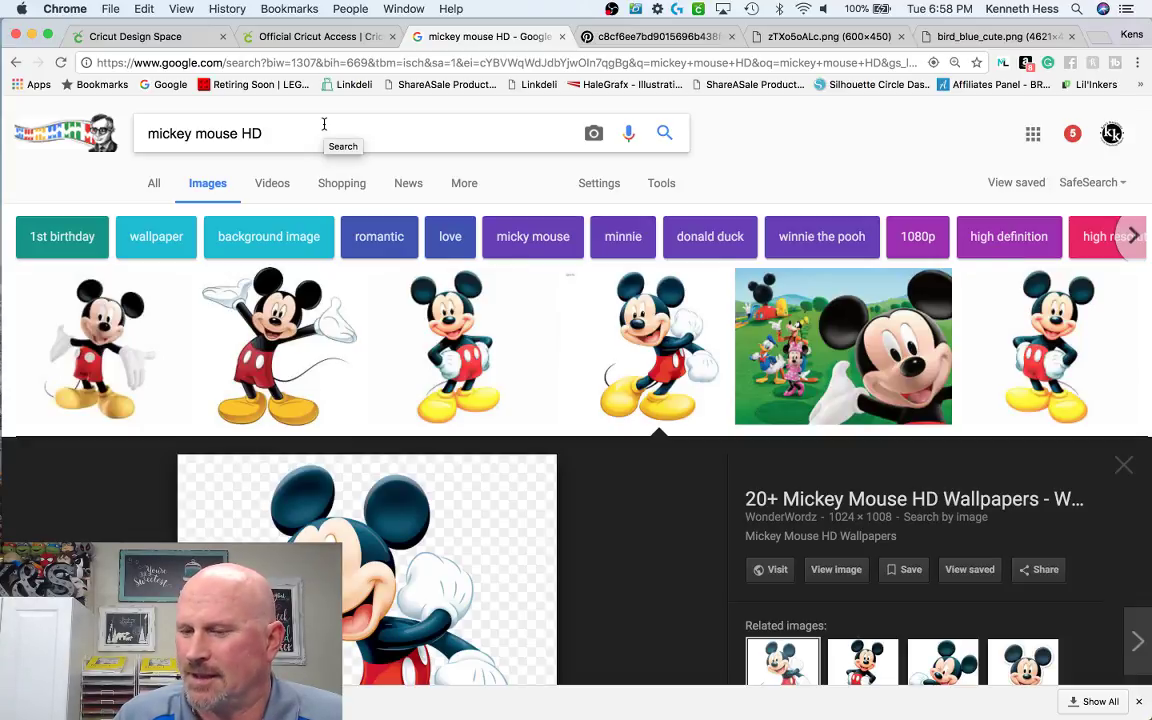
# - Show the image search tools and examine the Size, Color and Usage rights filter options
pyautogui.click(598, 188)
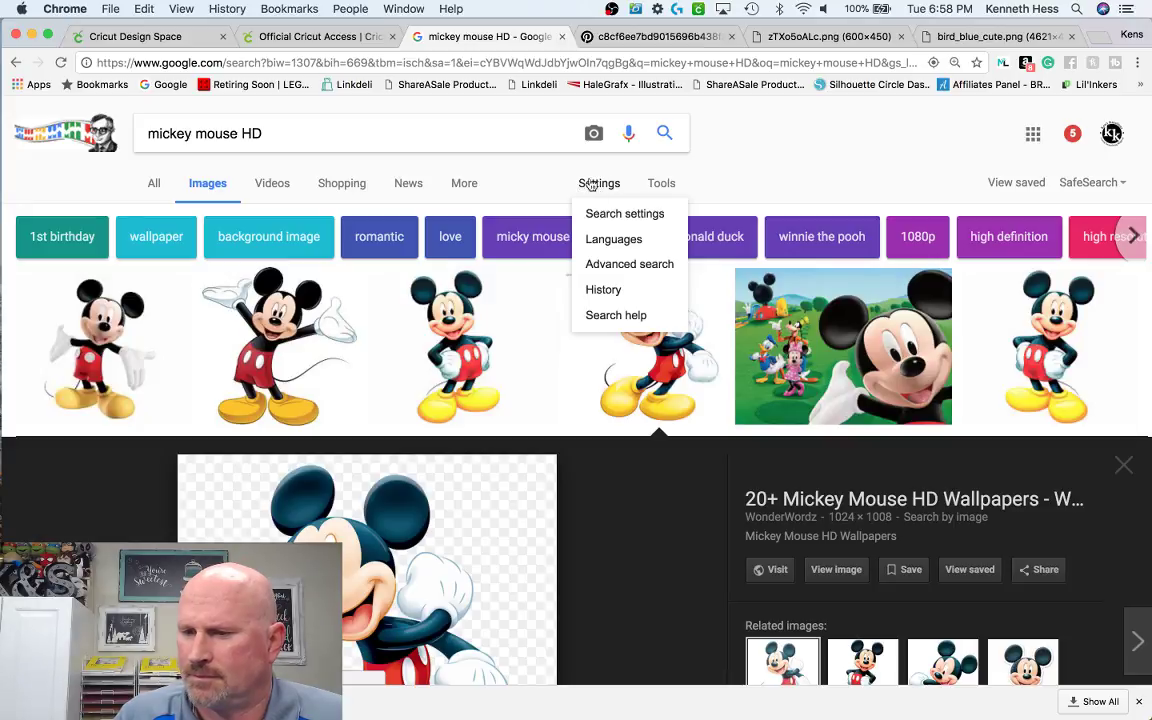
pyautogui.click(661, 184)
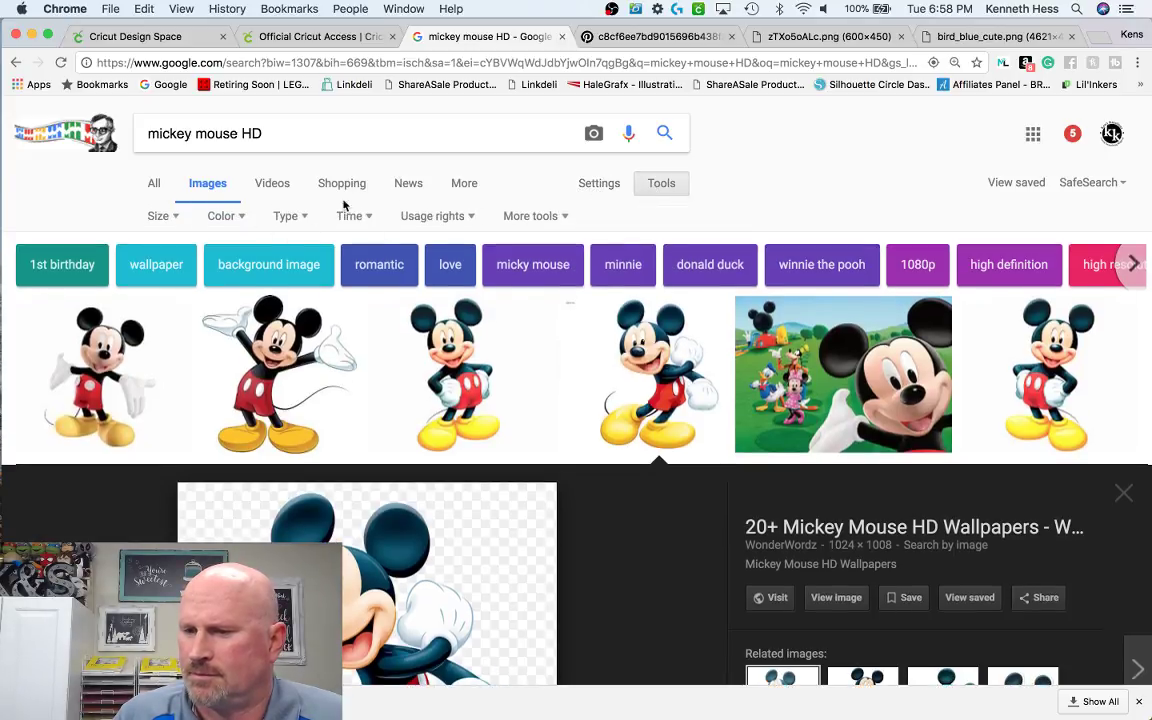
pyautogui.click(159, 217)
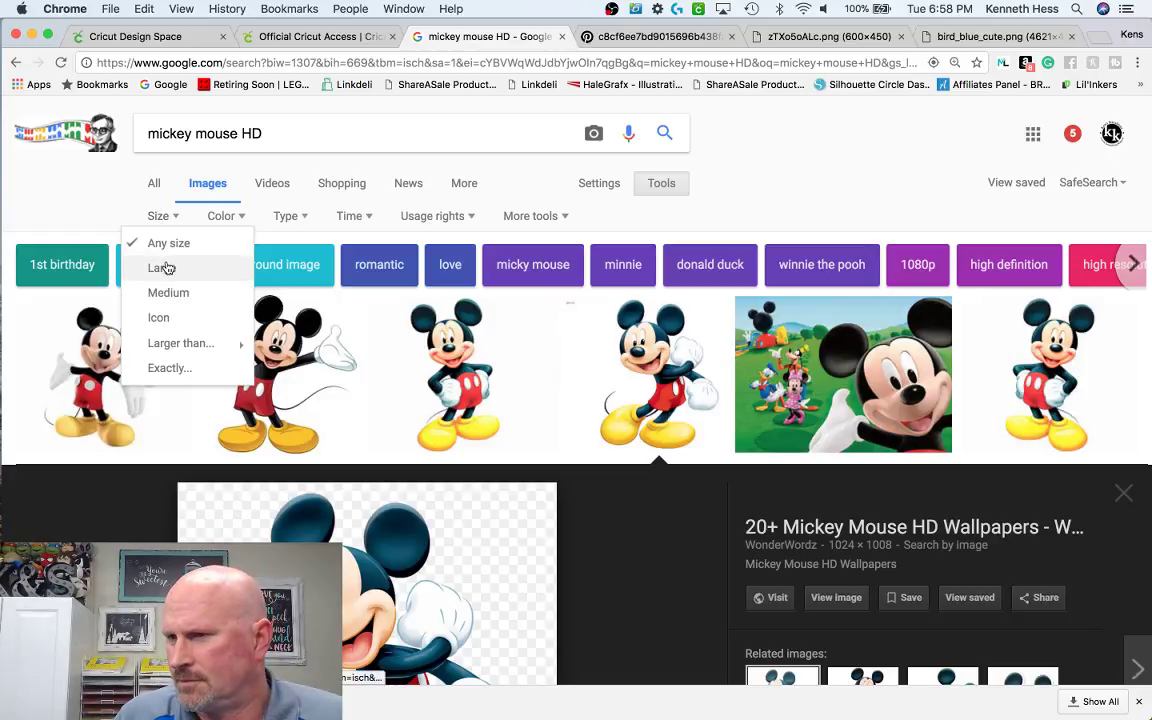
pyautogui.click(224, 216)
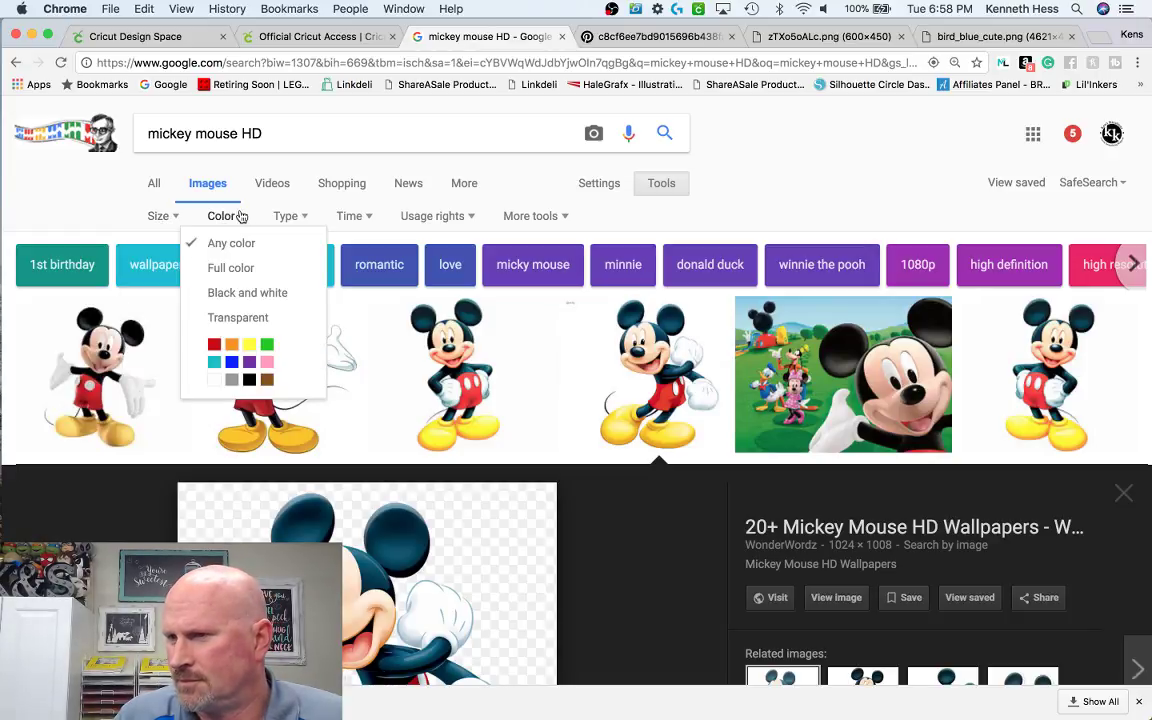
pyautogui.click(477, 202)
pyautogui.click(466, 222)
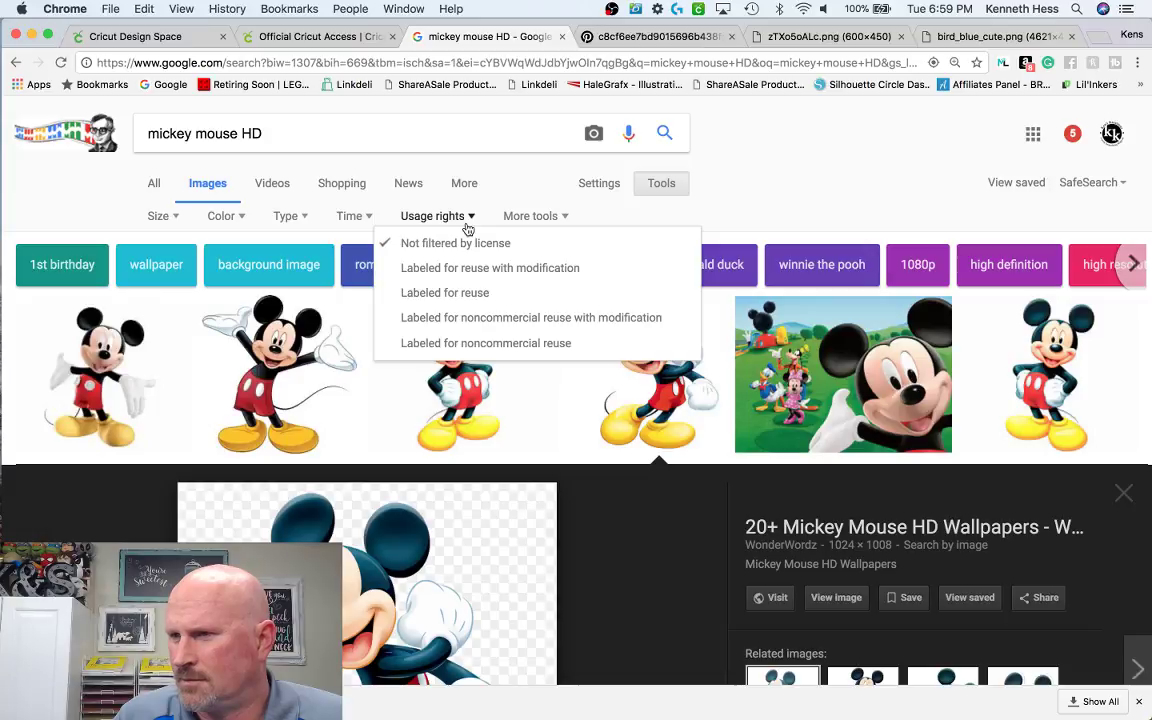
pyautogui.click(467, 228)
pyautogui.click(478, 220)
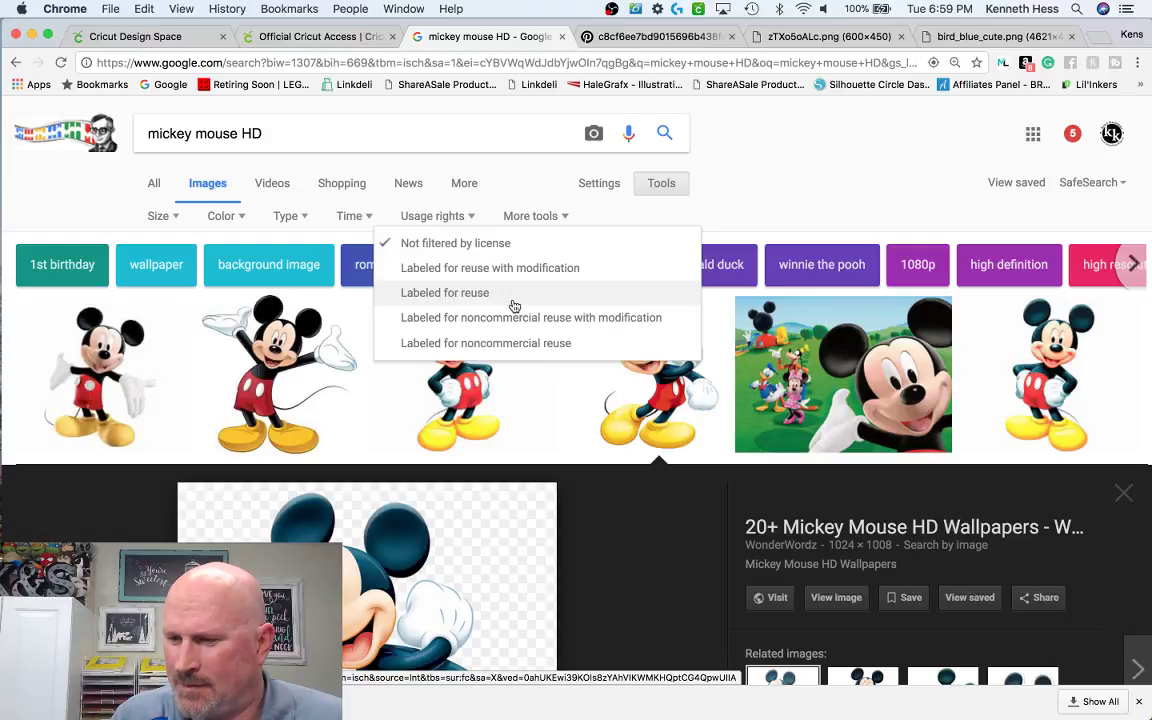
pyautogui.click(838, 206)
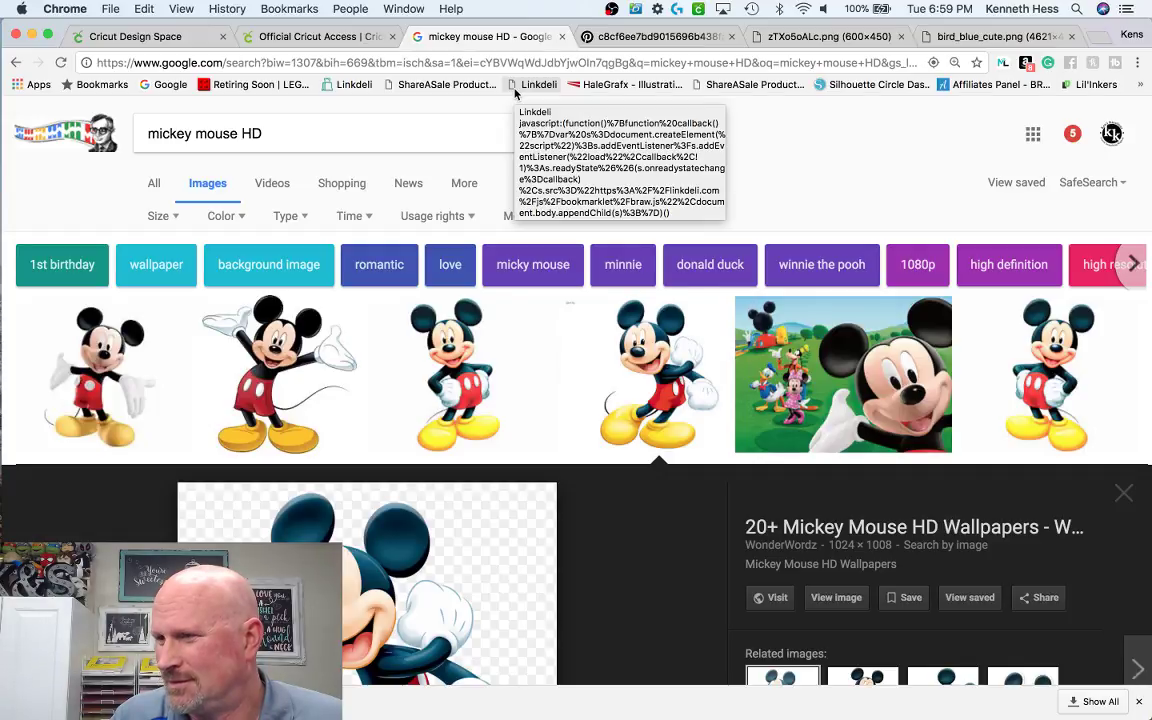
# - Preview the 488 × 500 PNG Mart Mickey and the 2160 × 1920 Mickey, Goofy and Donald image, opening the latter at full size
pyautogui.click(275, 400)
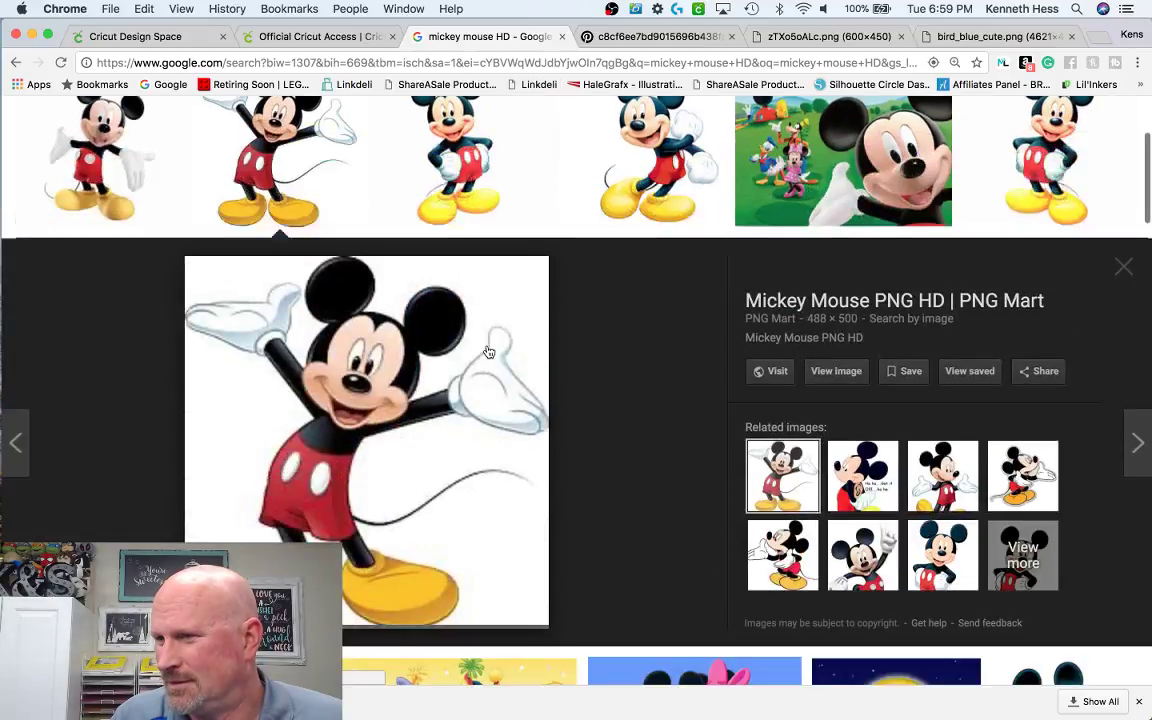
pyautogui.scroll(3, 488, 352)
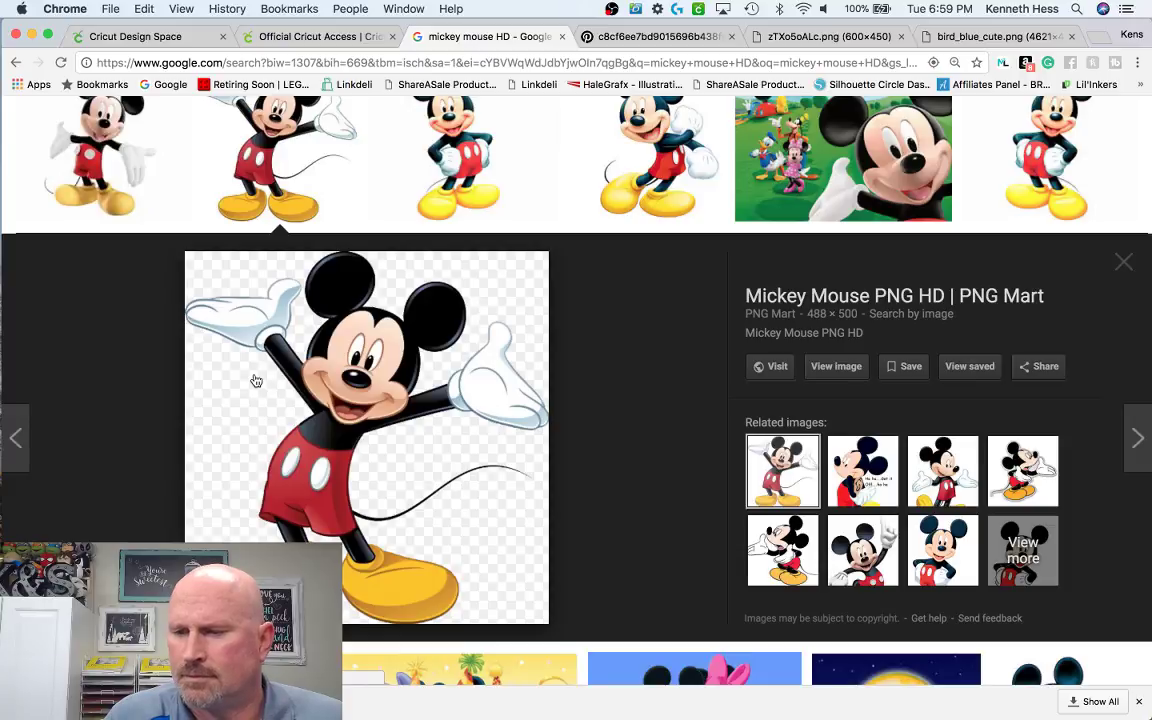
pyautogui.scroll(-10, 255, 380)
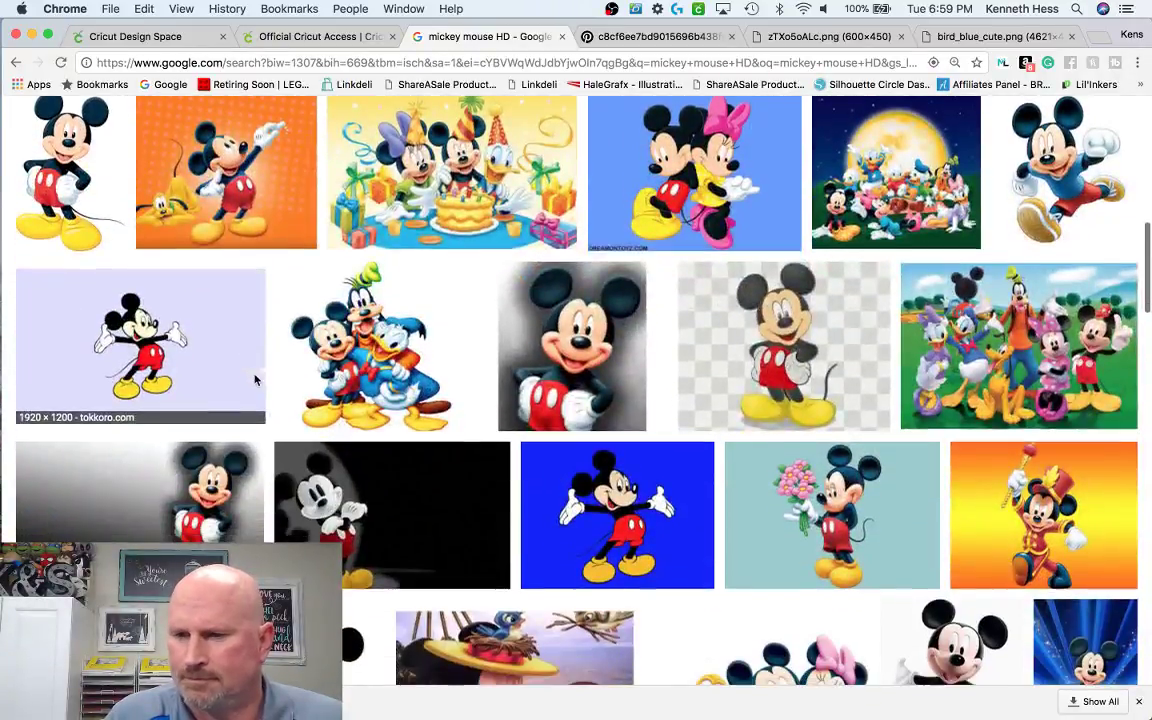
pyautogui.click(372, 381)
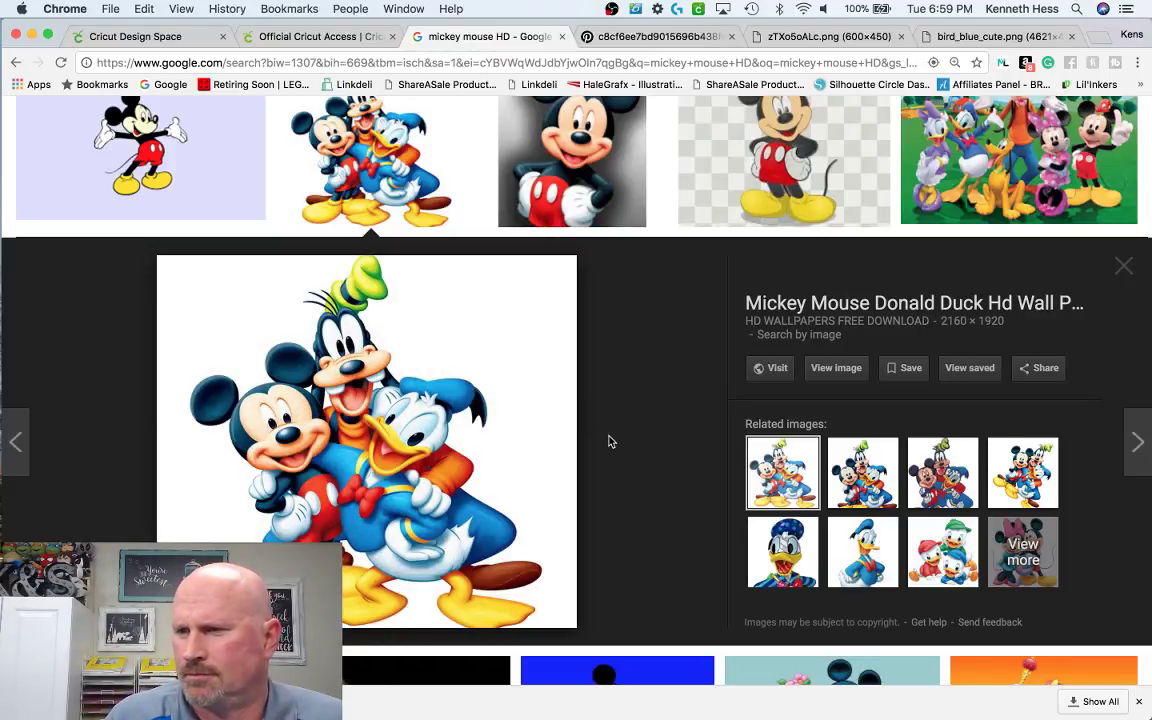
pyautogui.click(851, 372)
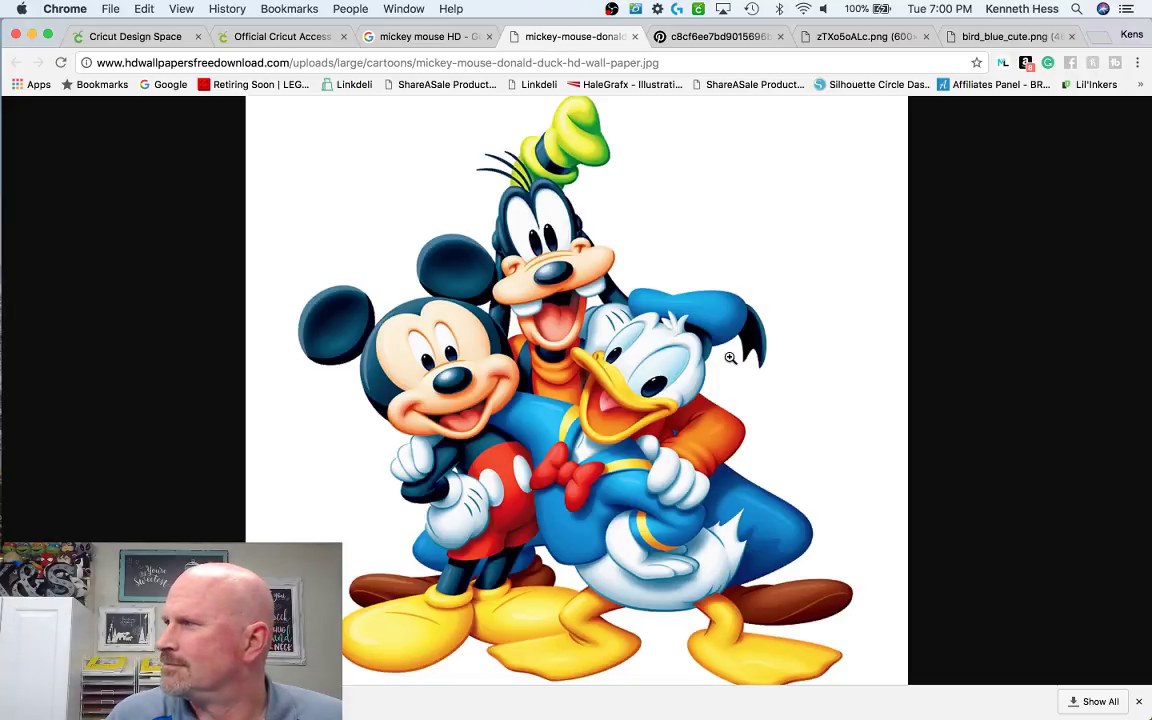
# - Return to Cricut Design Space and delete the blue bird from the canvas
pyautogui.click(139, 42)
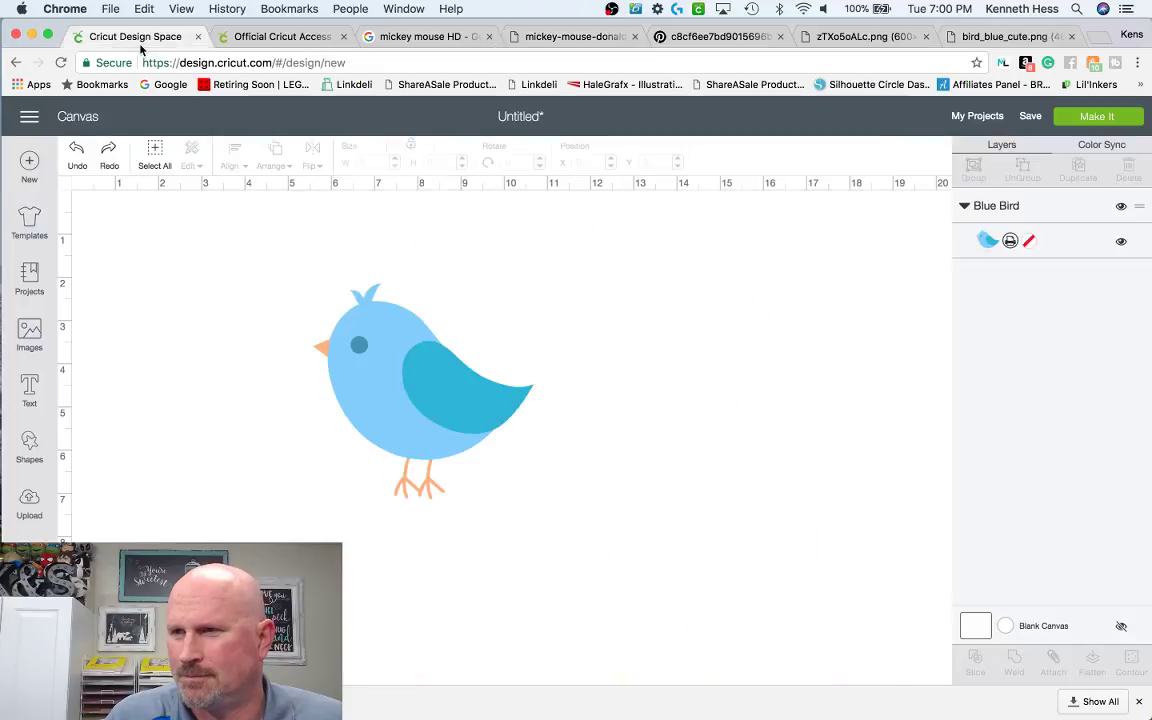
pyautogui.click(445, 405)
pyautogui.press('Delete')
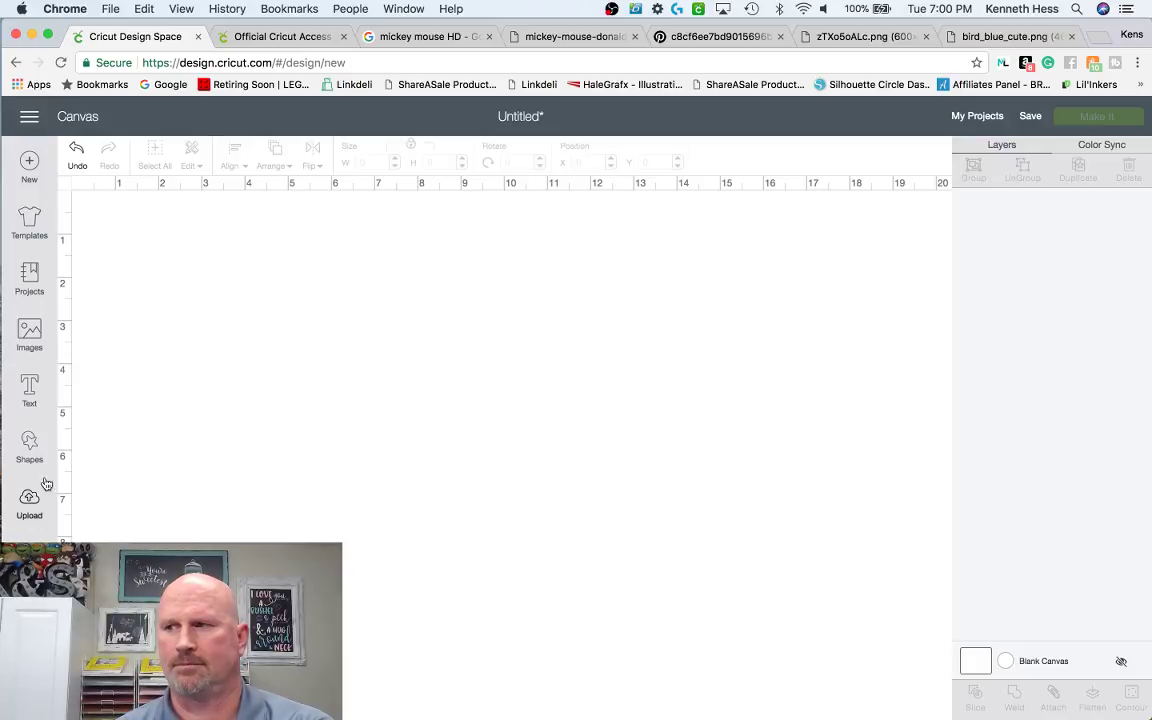
# - Insert the uploaded blue bird and try to make it at its inserted size, then remove it from the canvas
pyautogui.click(29, 505)
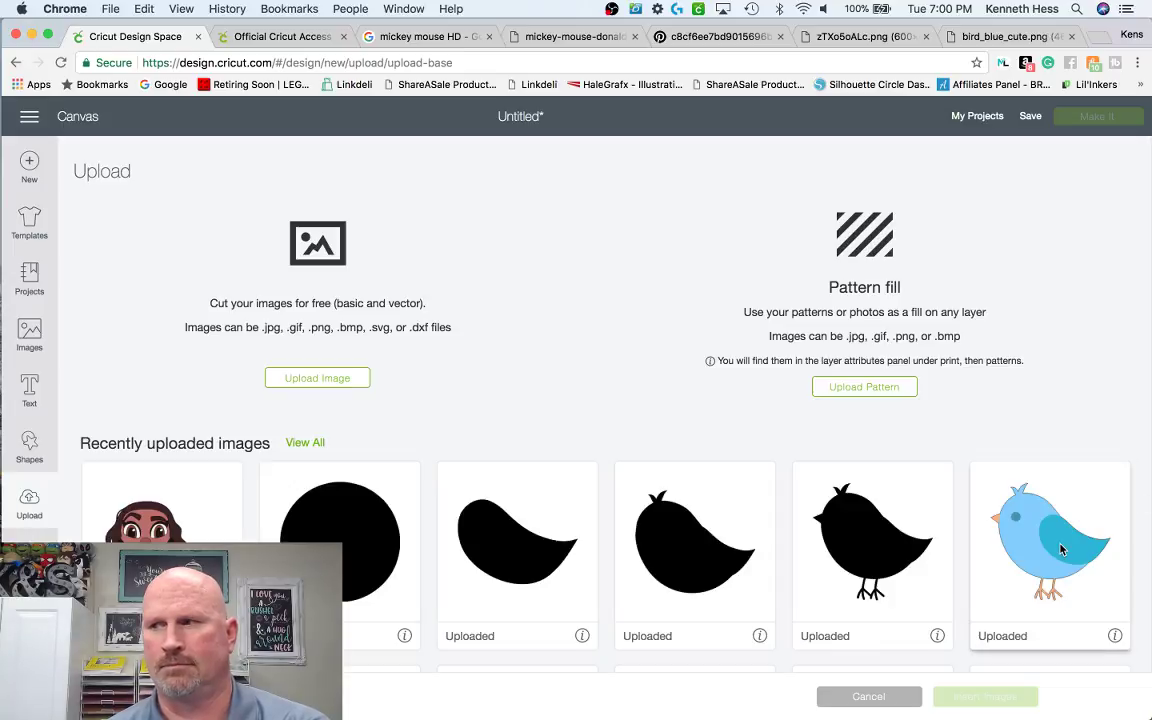
pyautogui.click(972, 492)
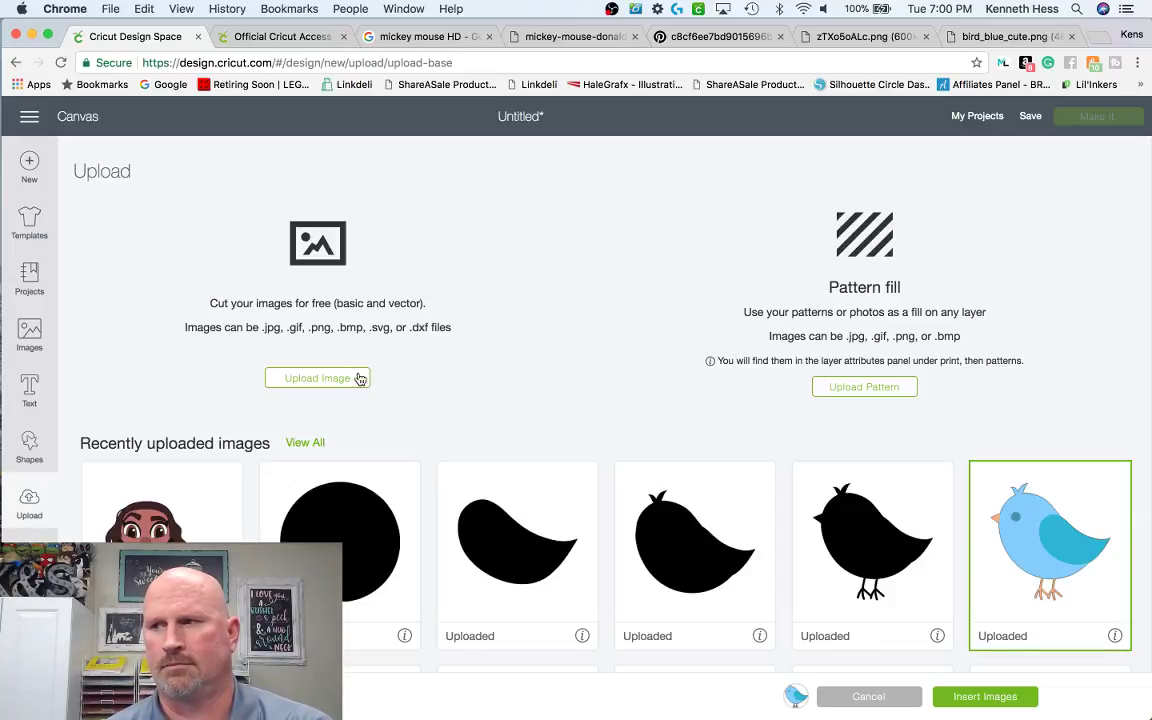
pyautogui.click(1000, 697)
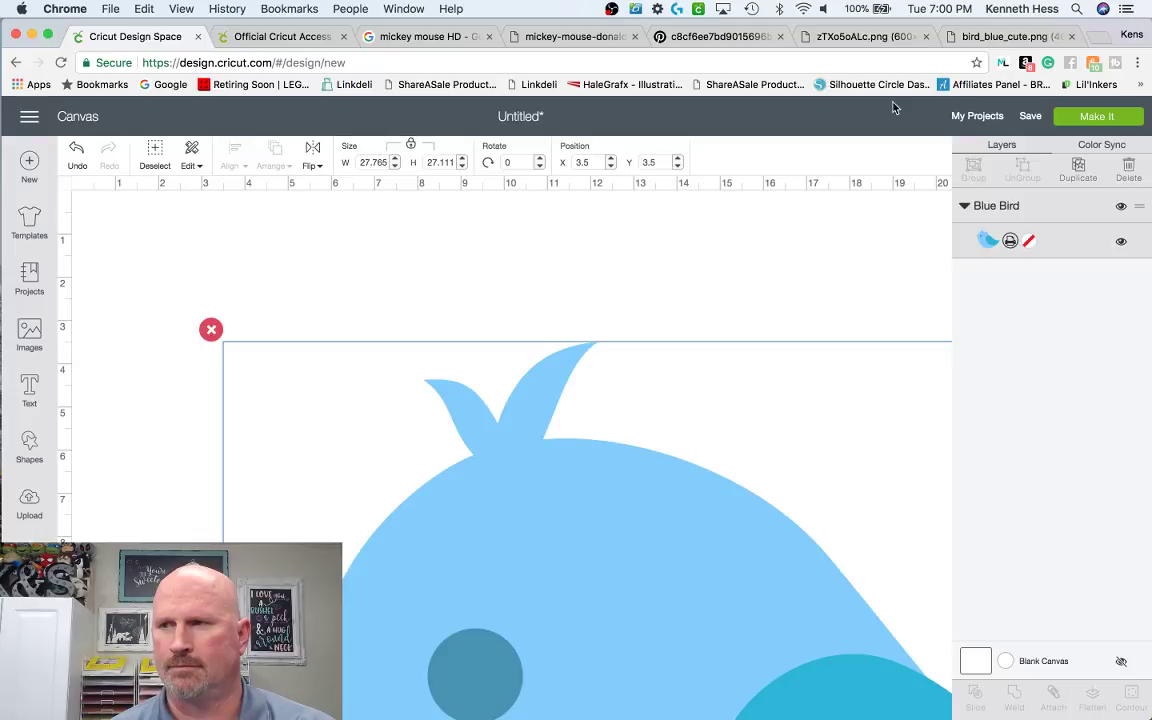
pyautogui.click(1085, 120)
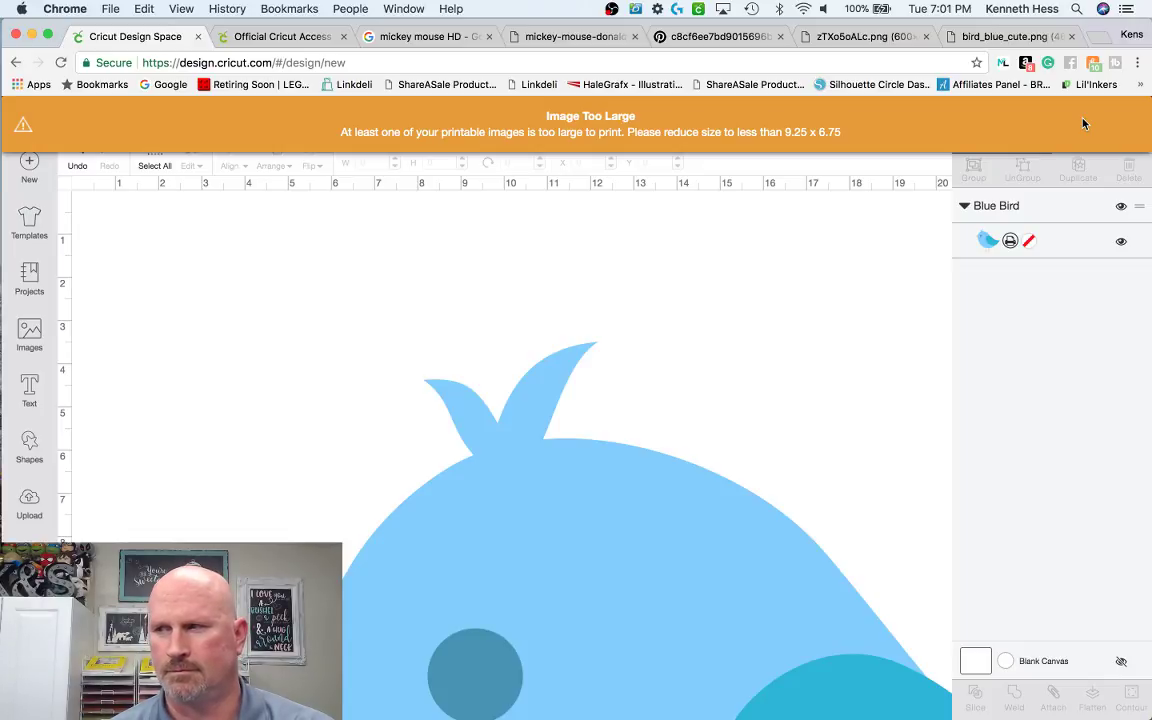
pyautogui.moveTo(602, 557); pyautogui.dragTo(599, 504)
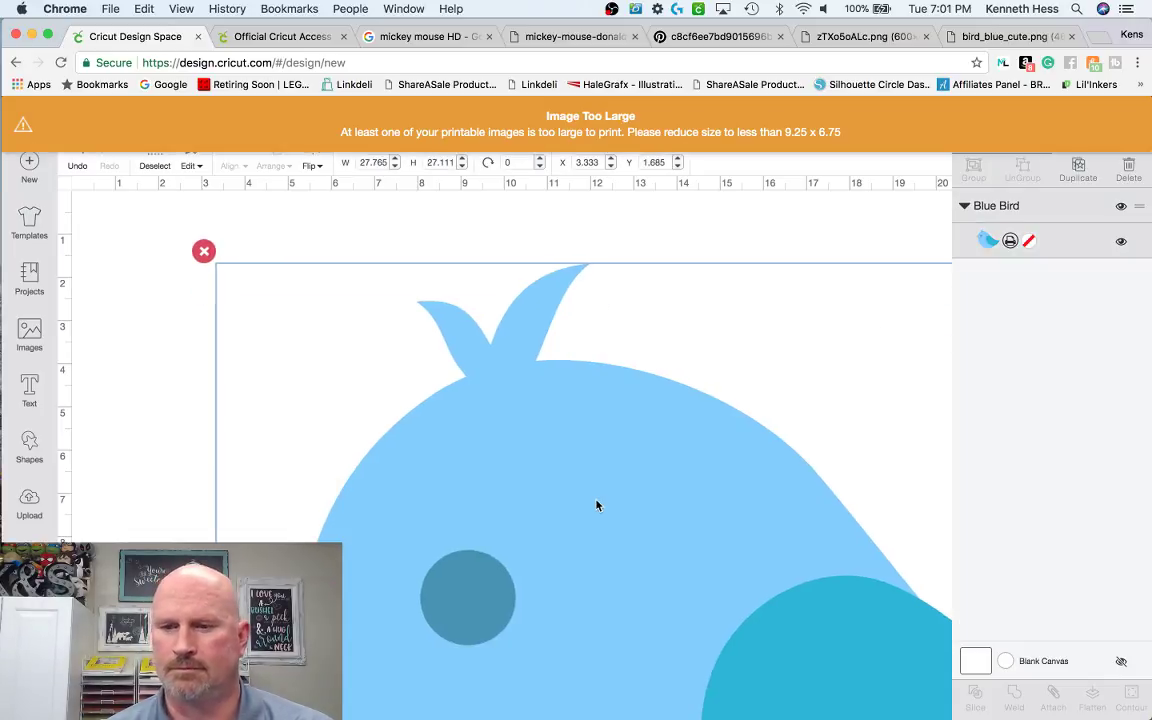
pyautogui.click(203, 249)
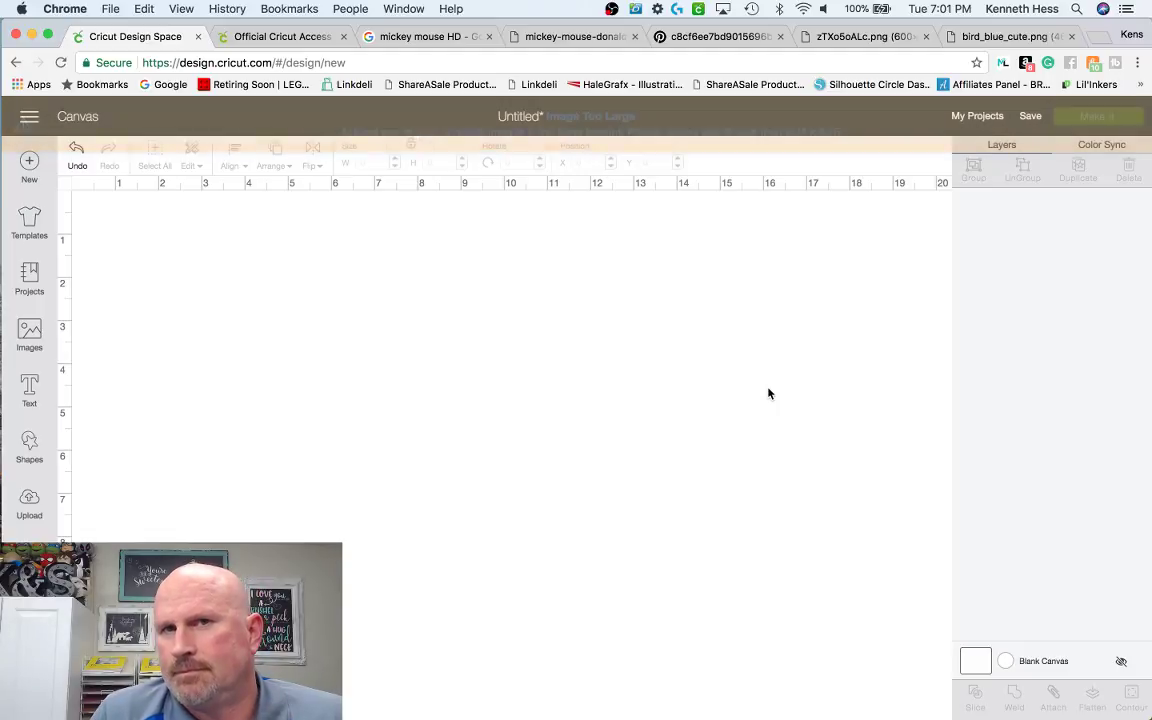
# - Search the image library's cartridges for "disney"
pyautogui.click(55, 343)
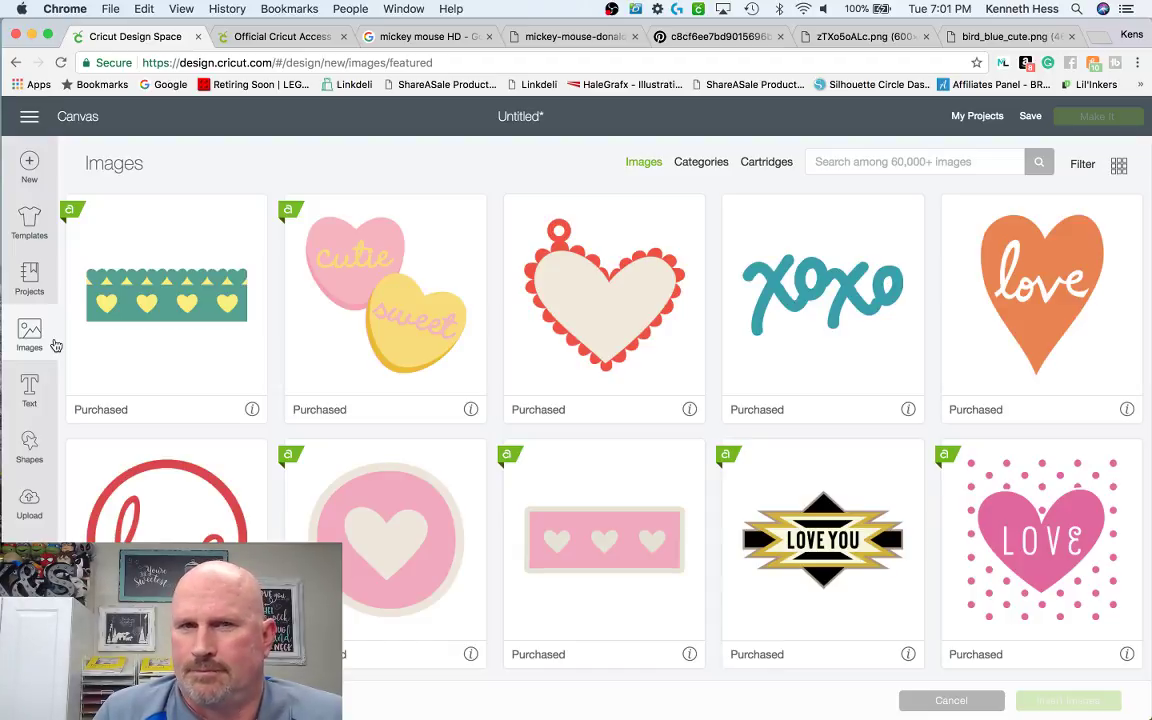
pyautogui.click(779, 164)
pyautogui.click(846, 159)
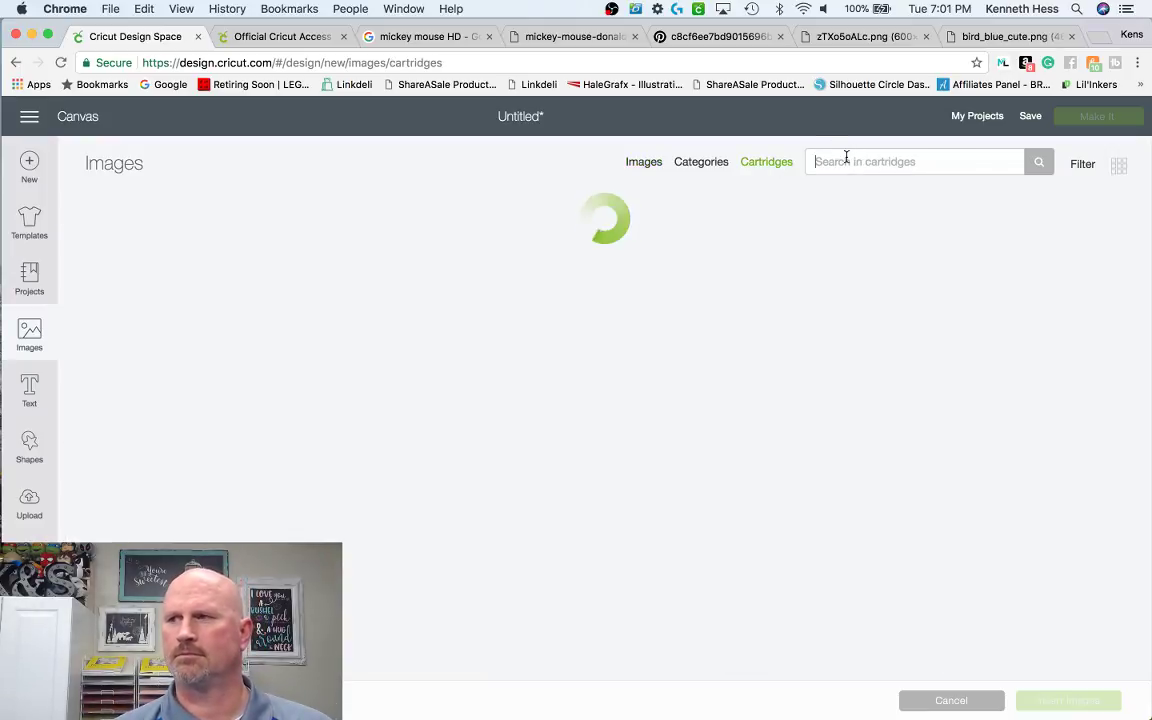
pyautogui.write('disney')
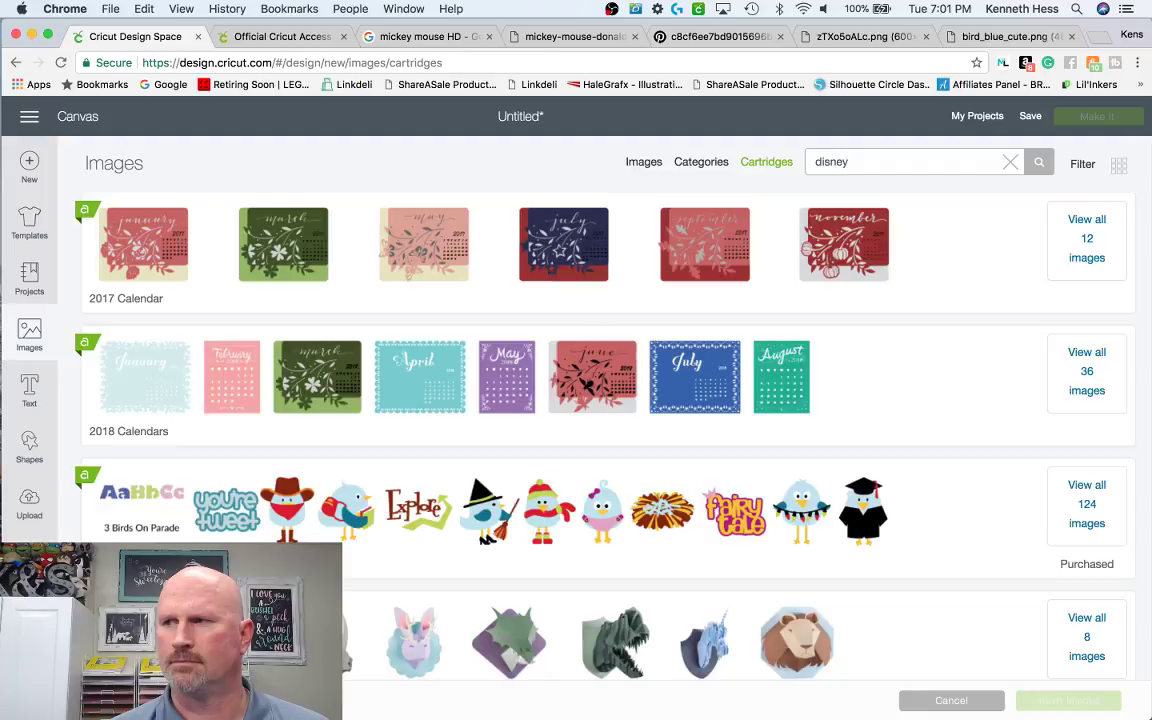
pyautogui.press('Return')
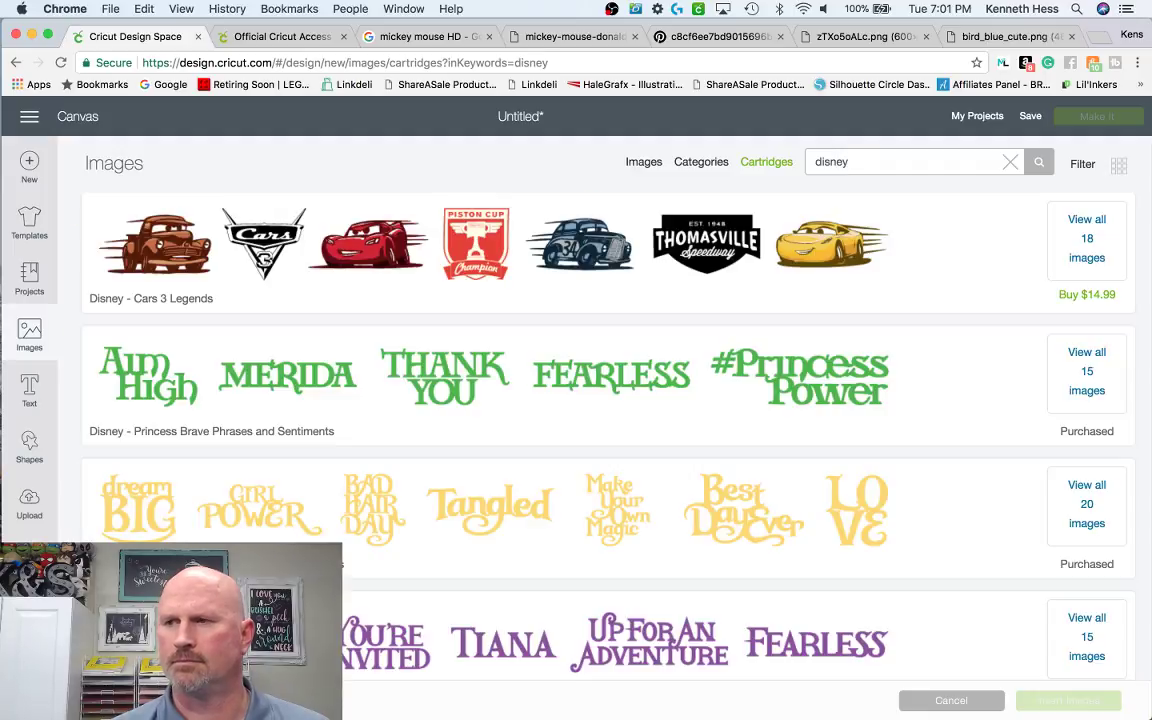
# - Browse the Disney cartridges and view all images in the Mickey & Friends Love at First Sight cartridge
pyautogui.scroll(-10, 905, 359)
pyautogui.scroll(-10, 903, 358)
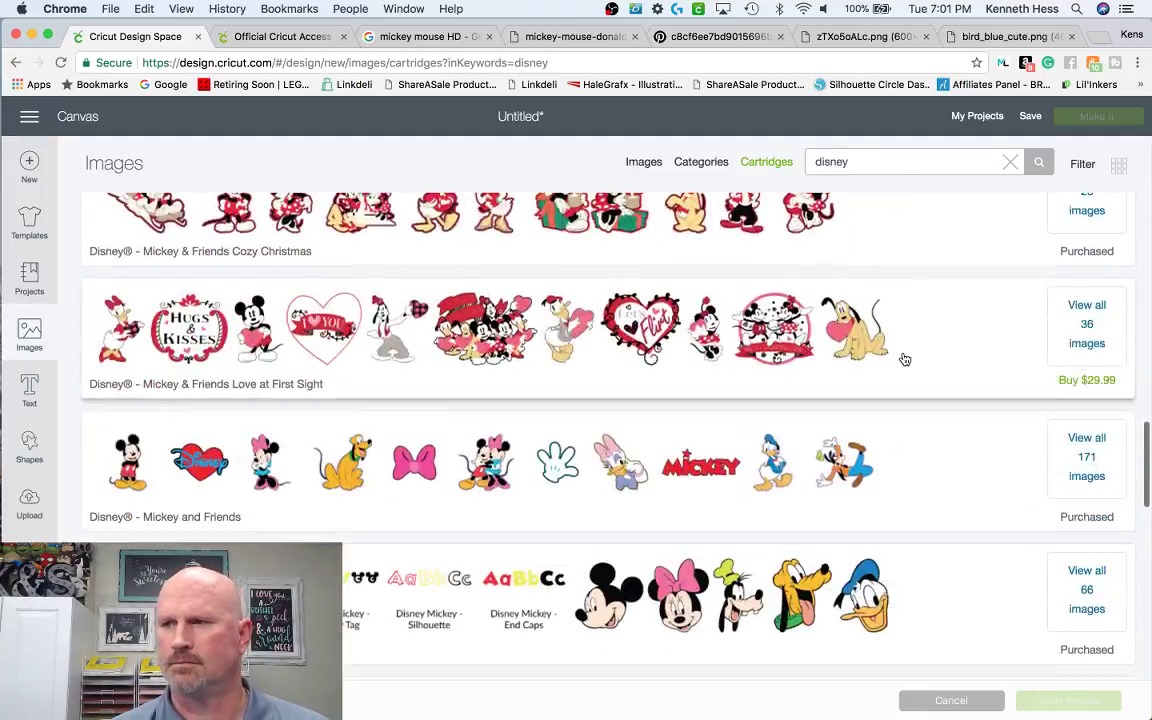
pyautogui.scroll(5, 902, 357)
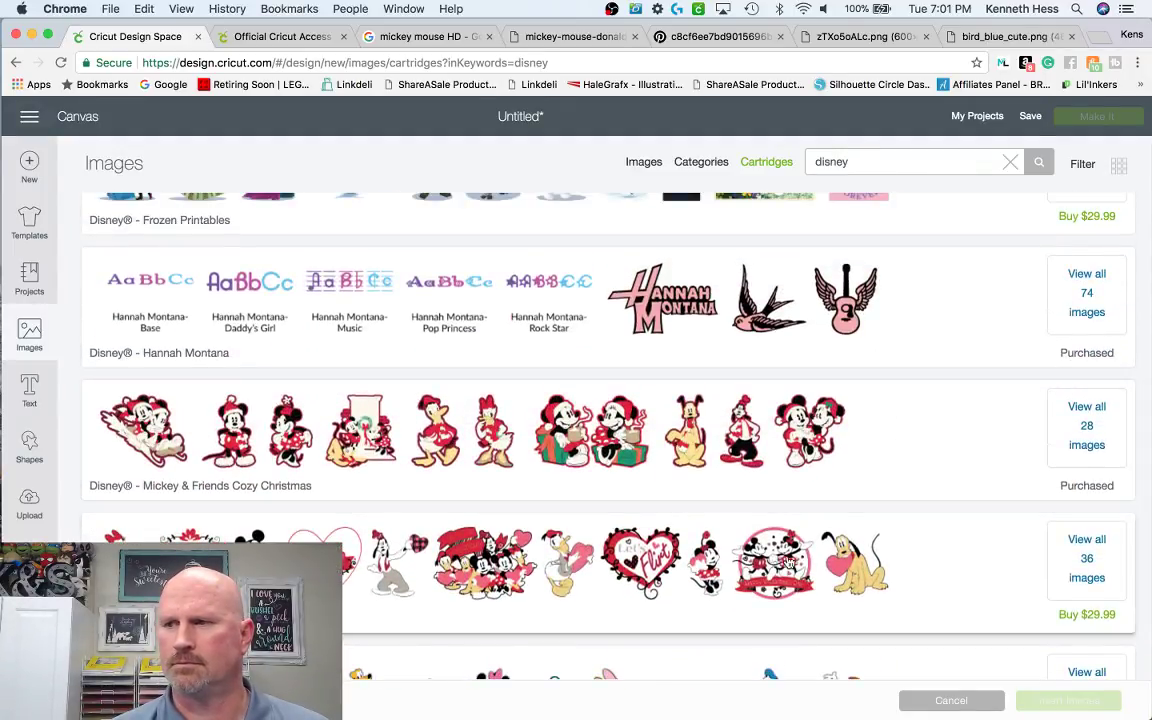
pyautogui.scroll(-4, 757, 555)
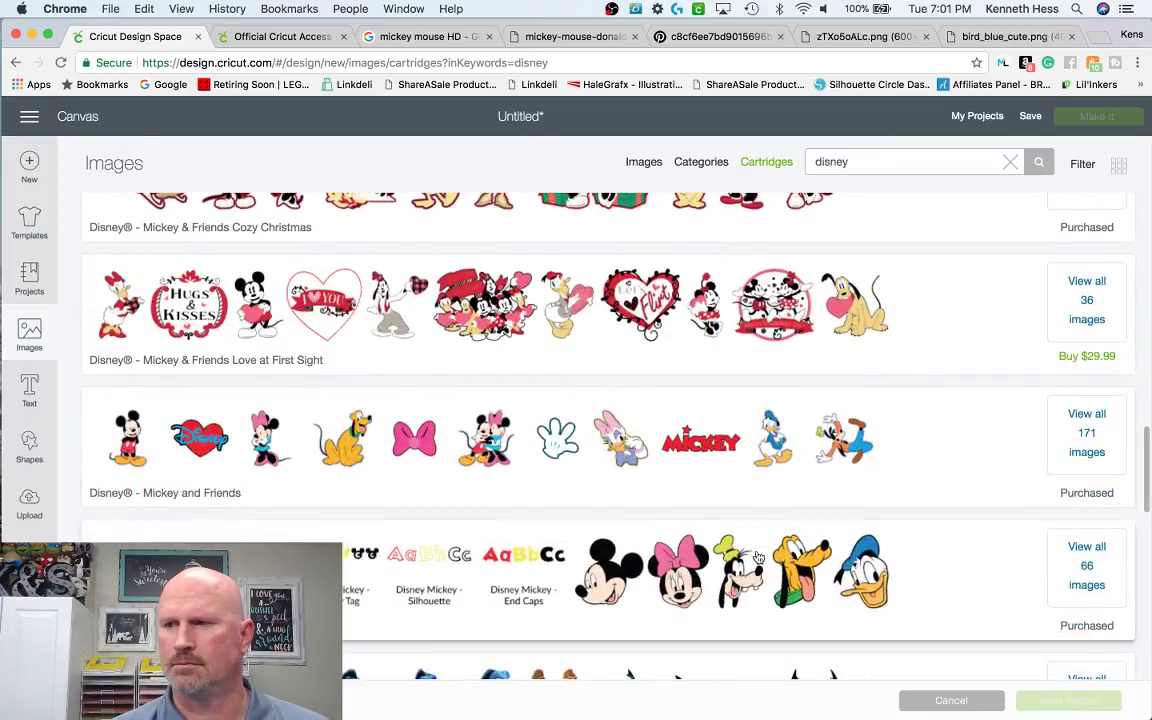
pyautogui.scroll(2, 857, 336)
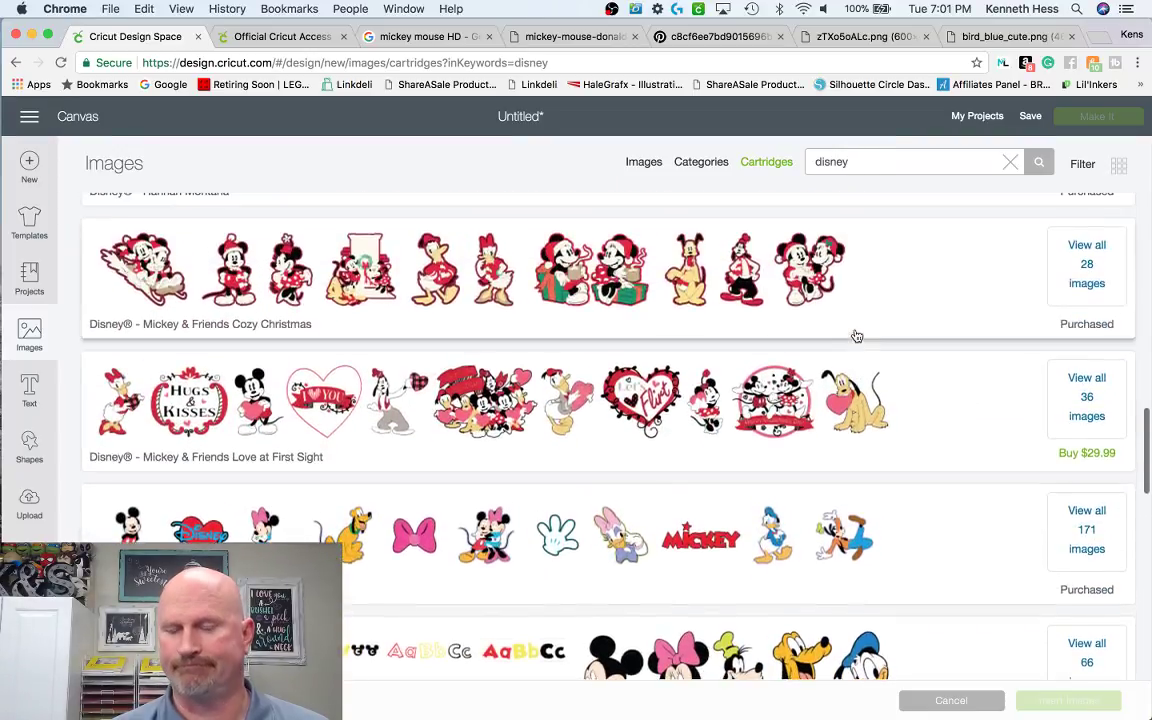
pyautogui.click(1107, 402)
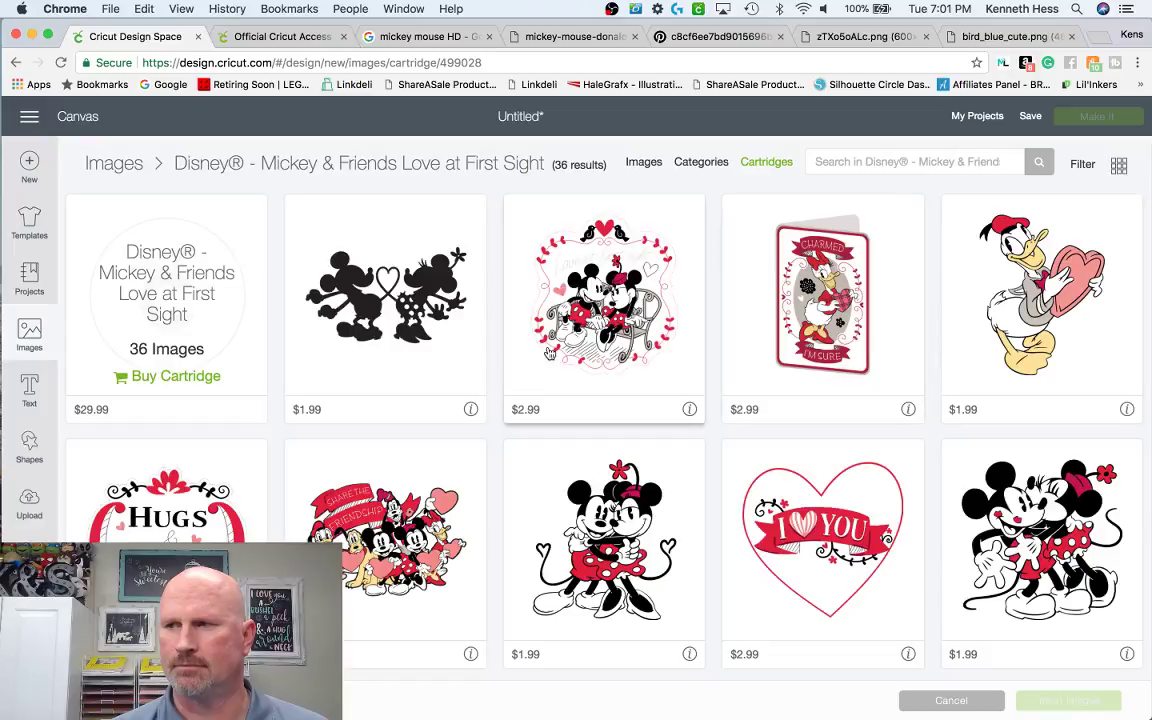
# - Insert the image of Mickey and Minnie hugging and enlarge it to about 6.7 × 7.6 inches near the canvas top
pyautogui.click(557, 617)
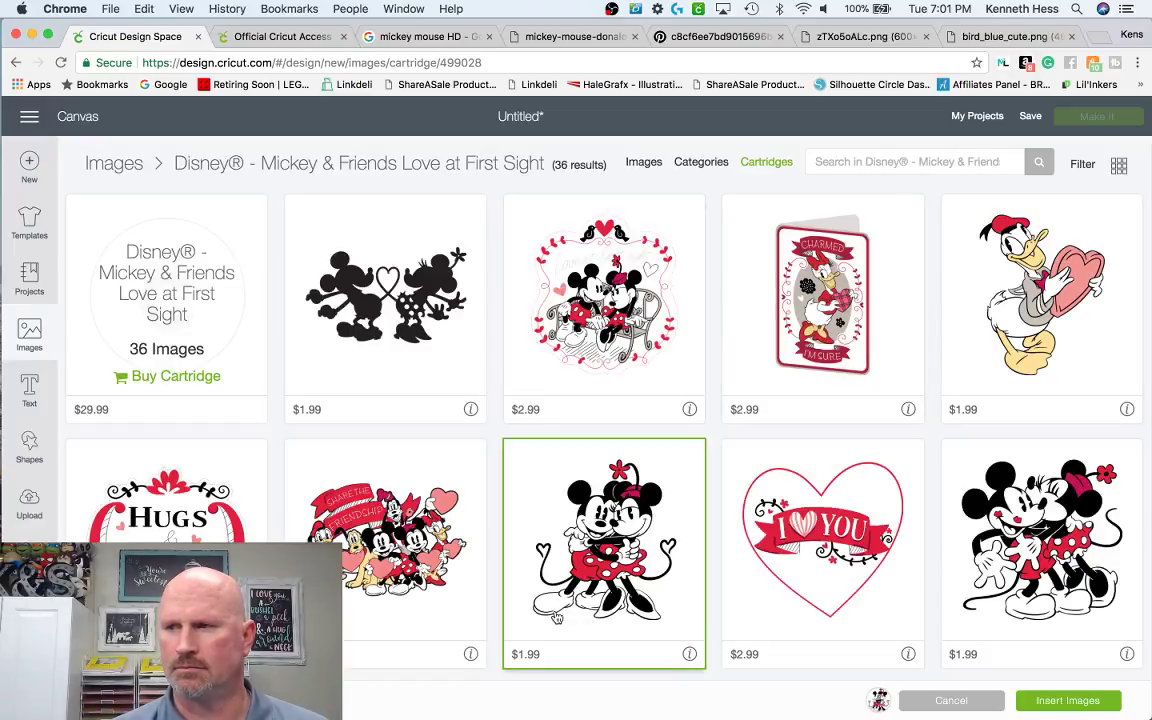
pyautogui.click(1068, 700)
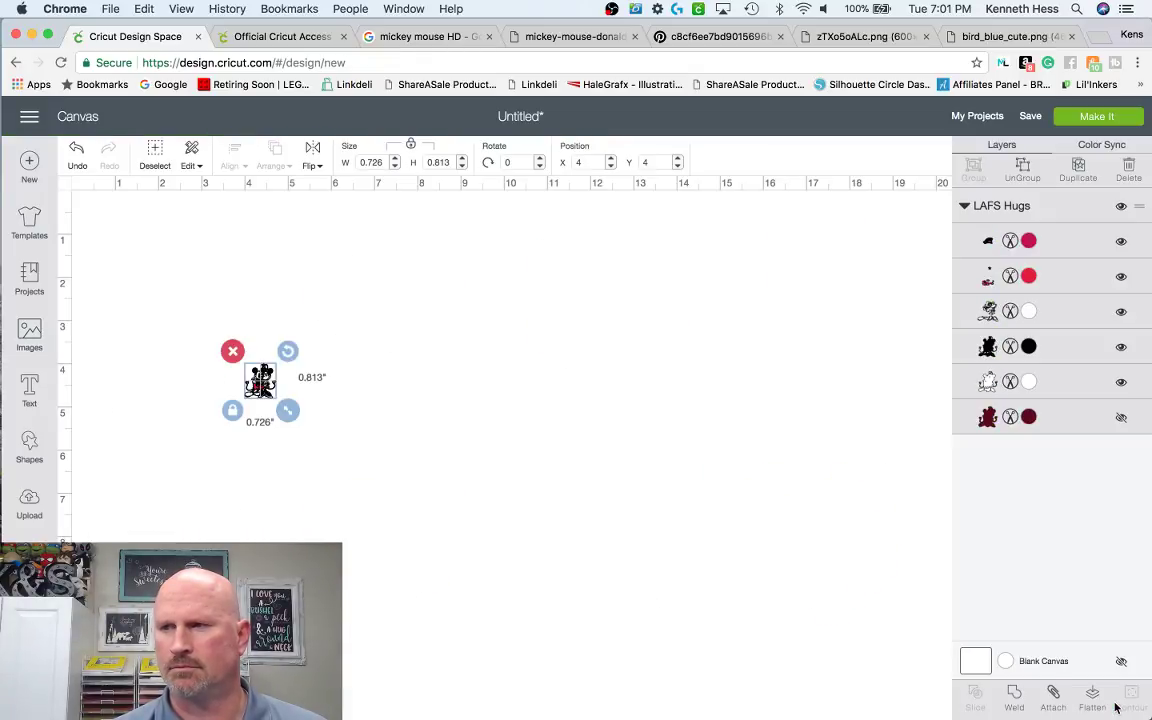
pyautogui.moveTo(287, 410); pyautogui.dragTo(545, 699)
pyautogui.moveTo(358, 471); pyautogui.dragTo(348, 347)
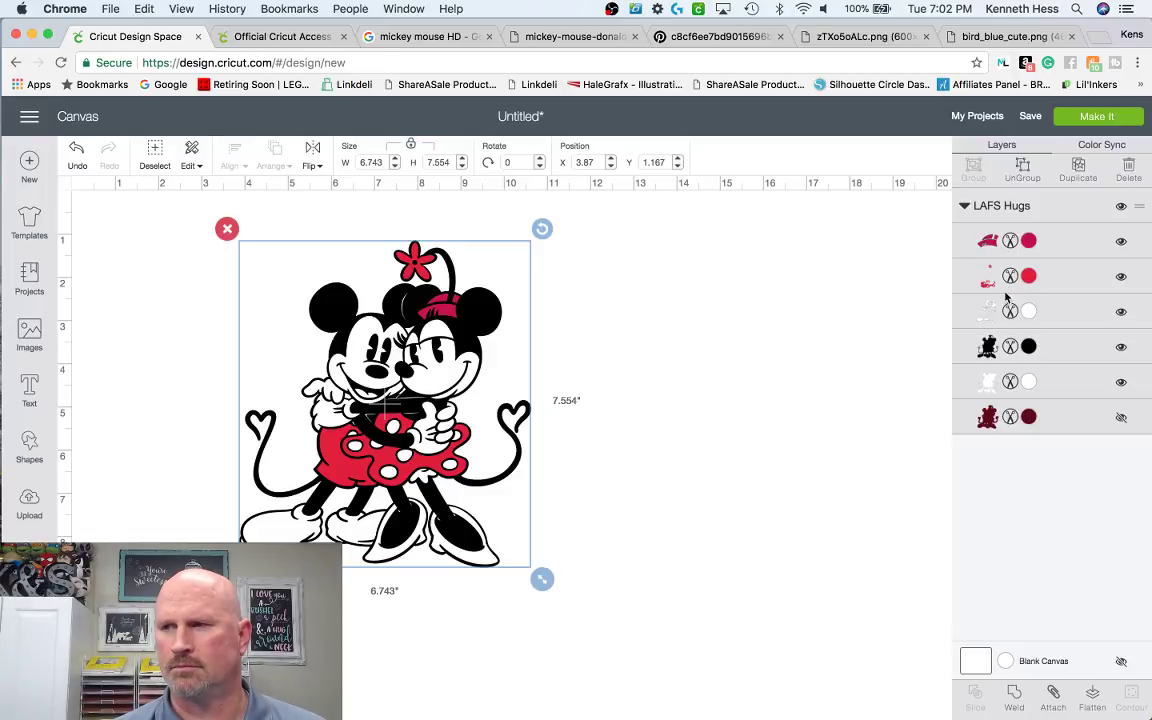
# - Flatten and unflatten the Mickey and Minnie image to compare its layers, and delete it from the canvas
pyautogui.click(1092, 700)
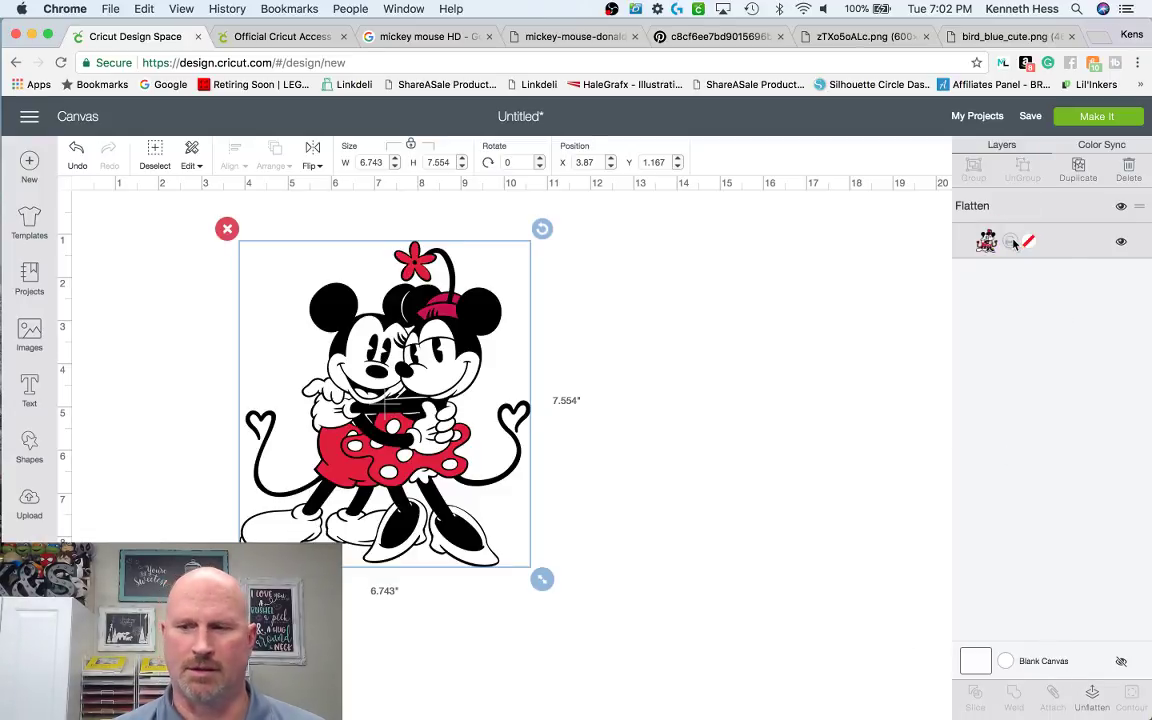
pyautogui.click(1096, 703)
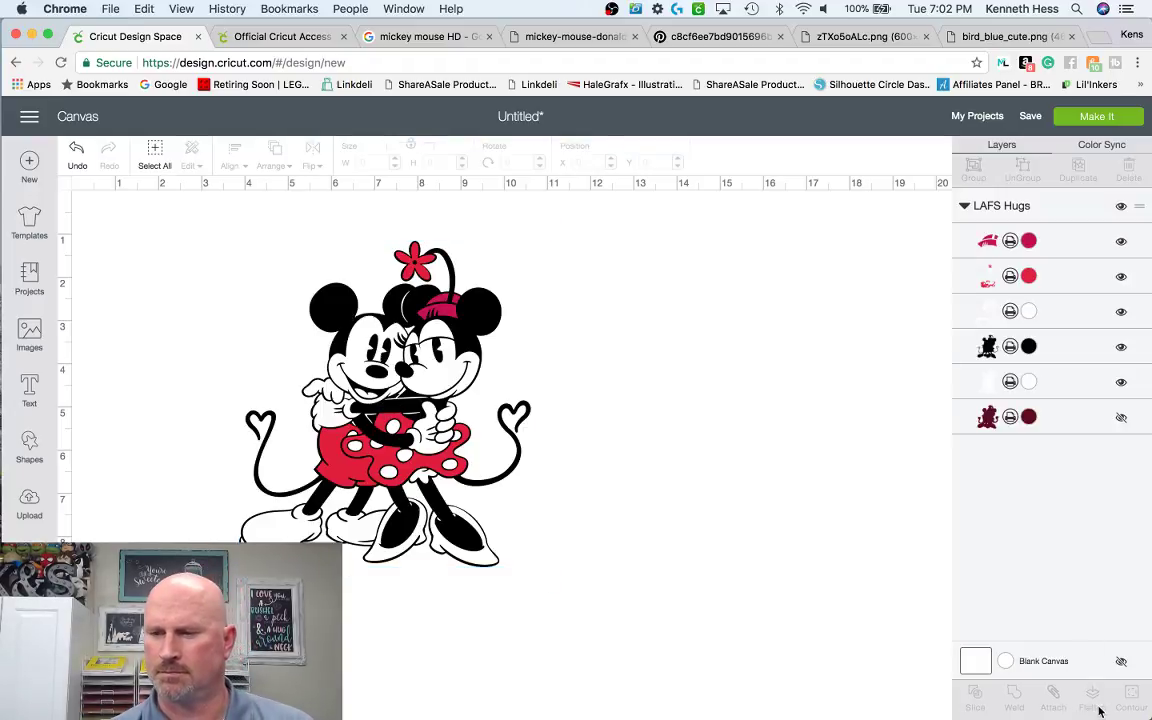
pyautogui.moveTo(177, 216); pyautogui.dragTo(555, 607)
pyautogui.press('Delete')
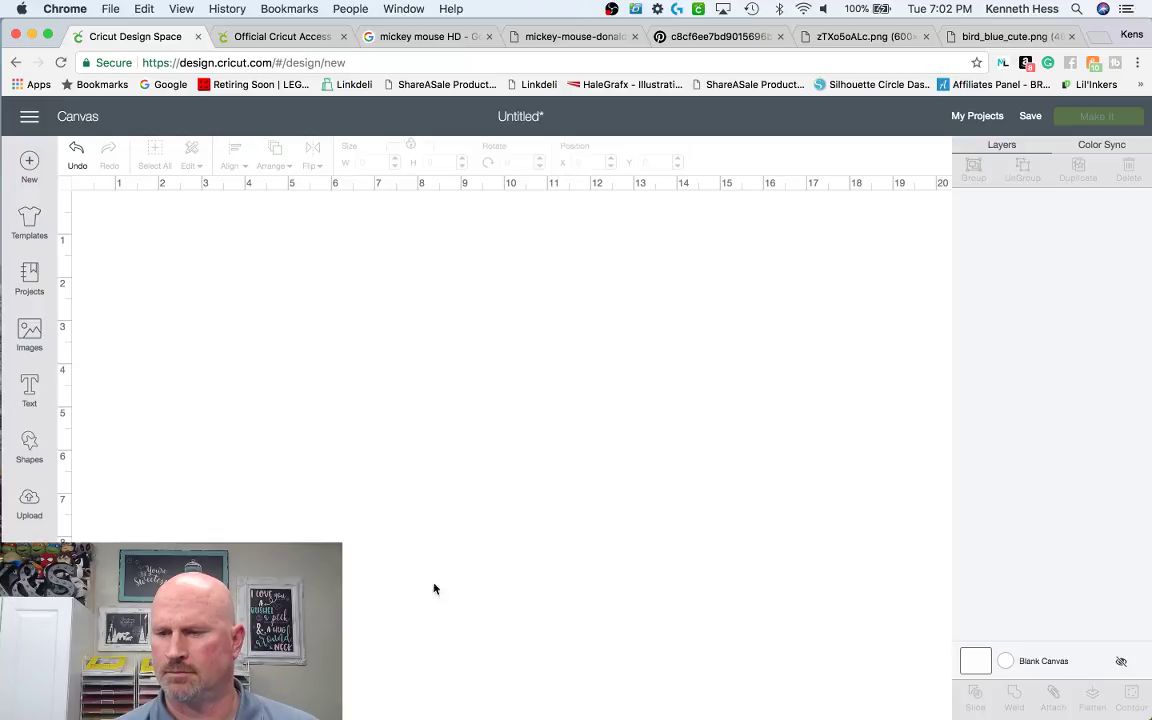
# - Look through the recently uploaded images for a usable example
pyautogui.click(29, 508)
pyautogui.scroll(-4, 628, 585)
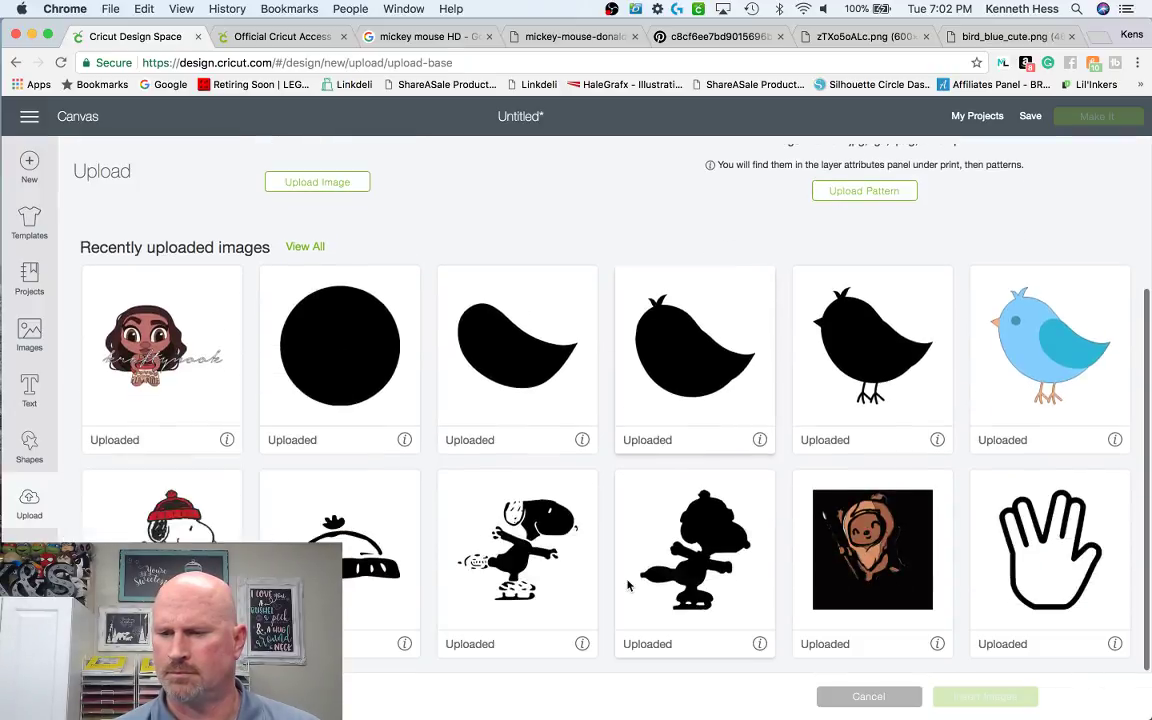
pyautogui.press('super+bracketleft')
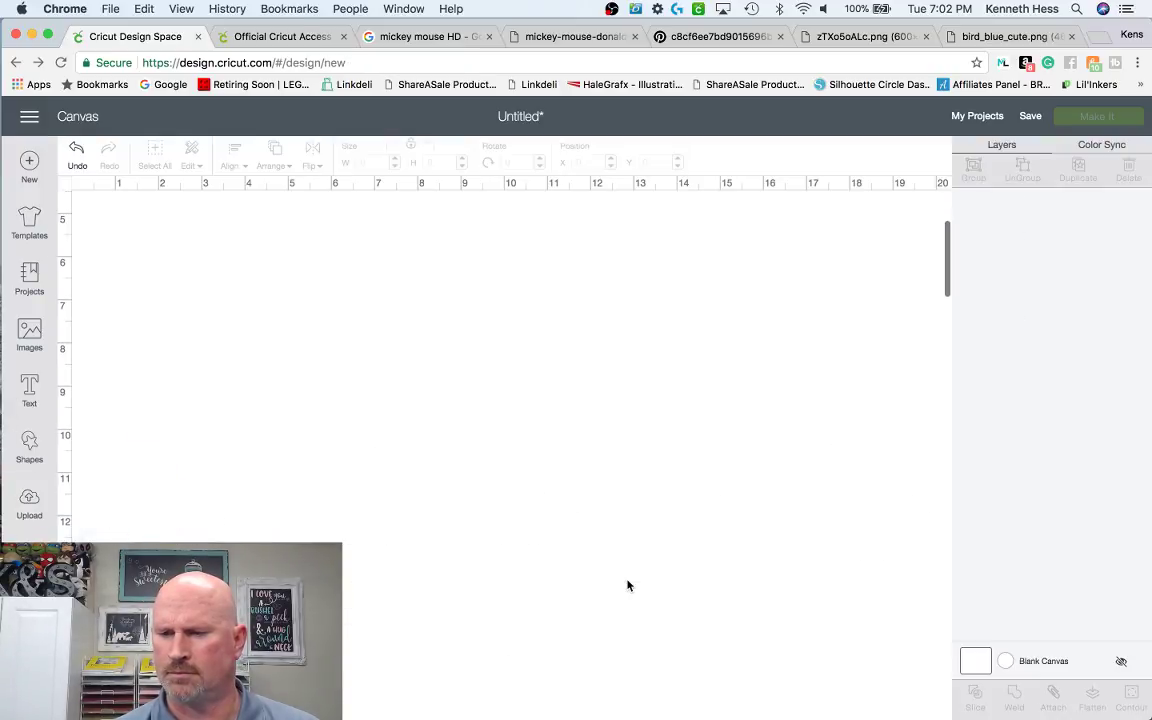
pyautogui.click(29, 505)
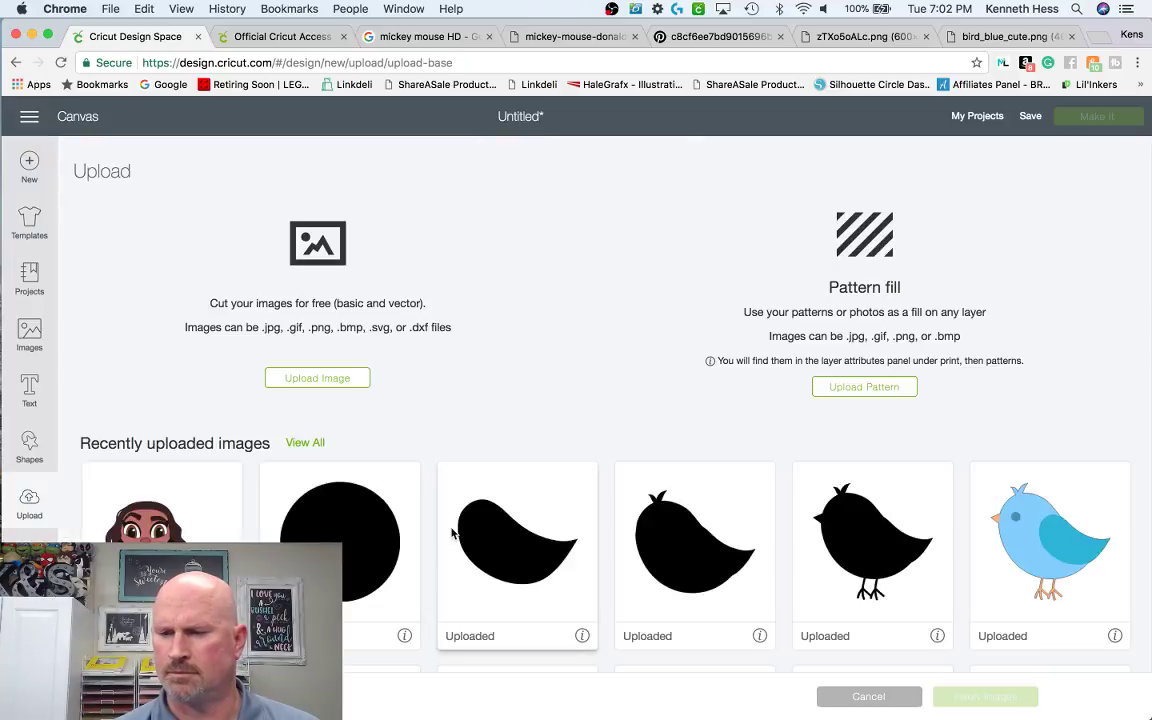
pyautogui.scroll(-3, 452, 535)
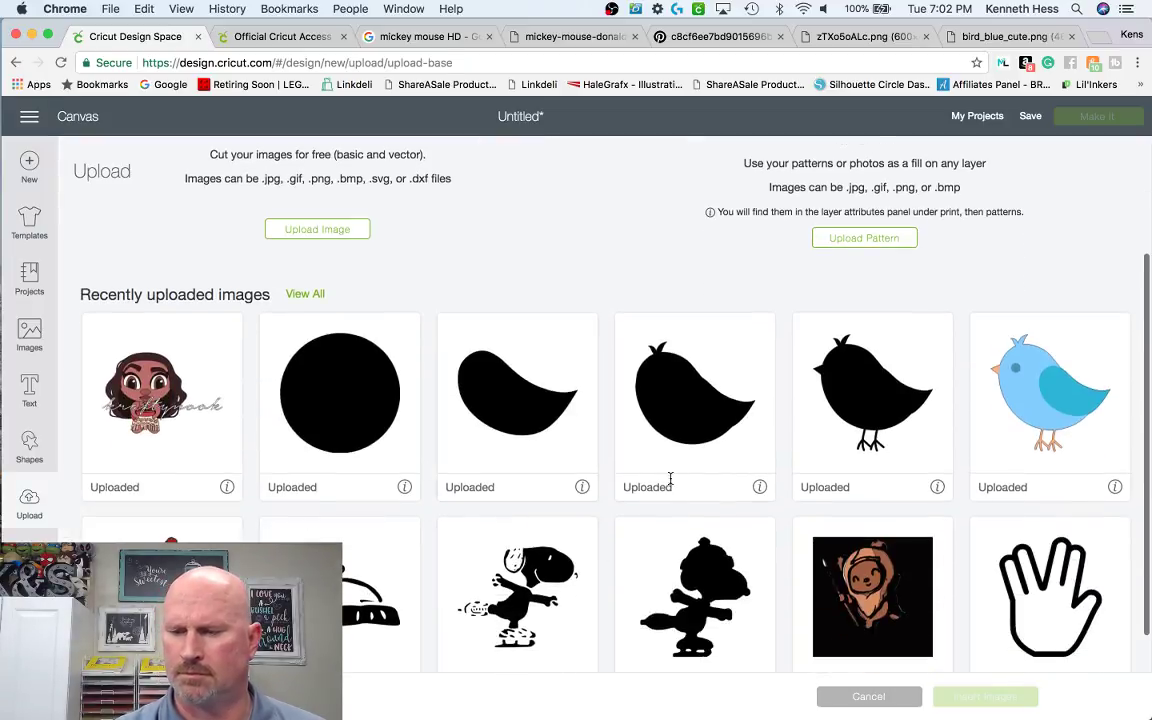
pyautogui.scroll(3, 674, 478)
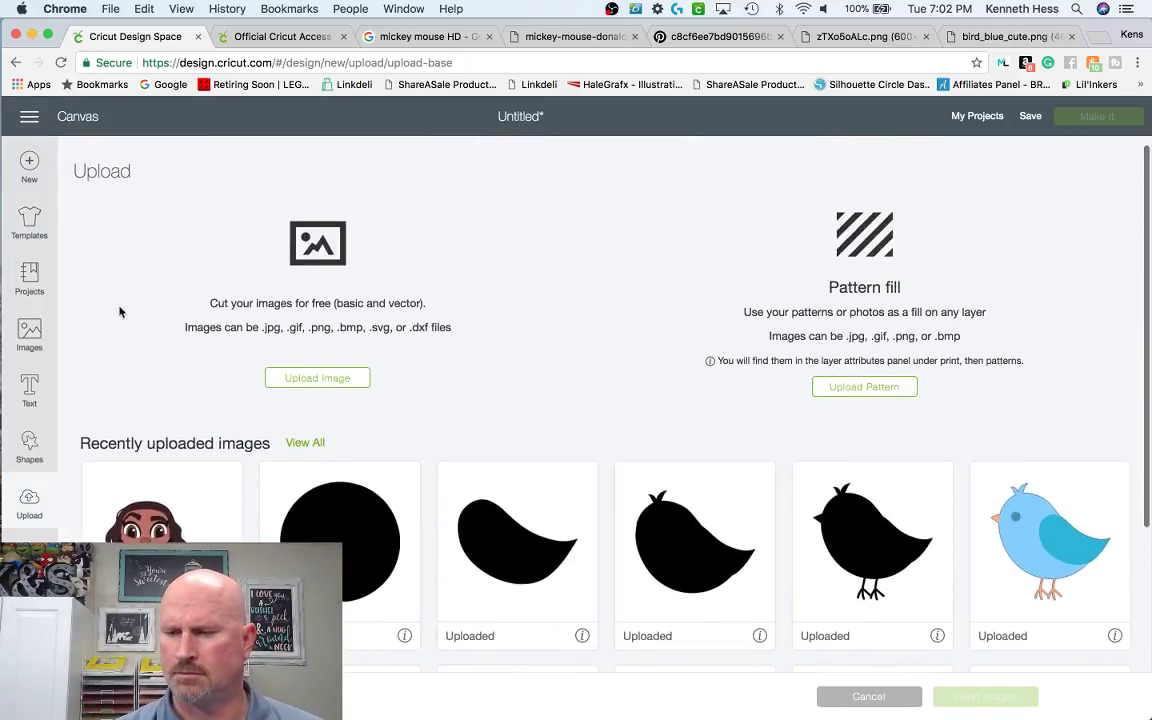
# - Return to the image library to view the Mickey & Friends Love at First Sight cartridge
pyautogui.click(31, 340)
pyautogui.click(29, 338)
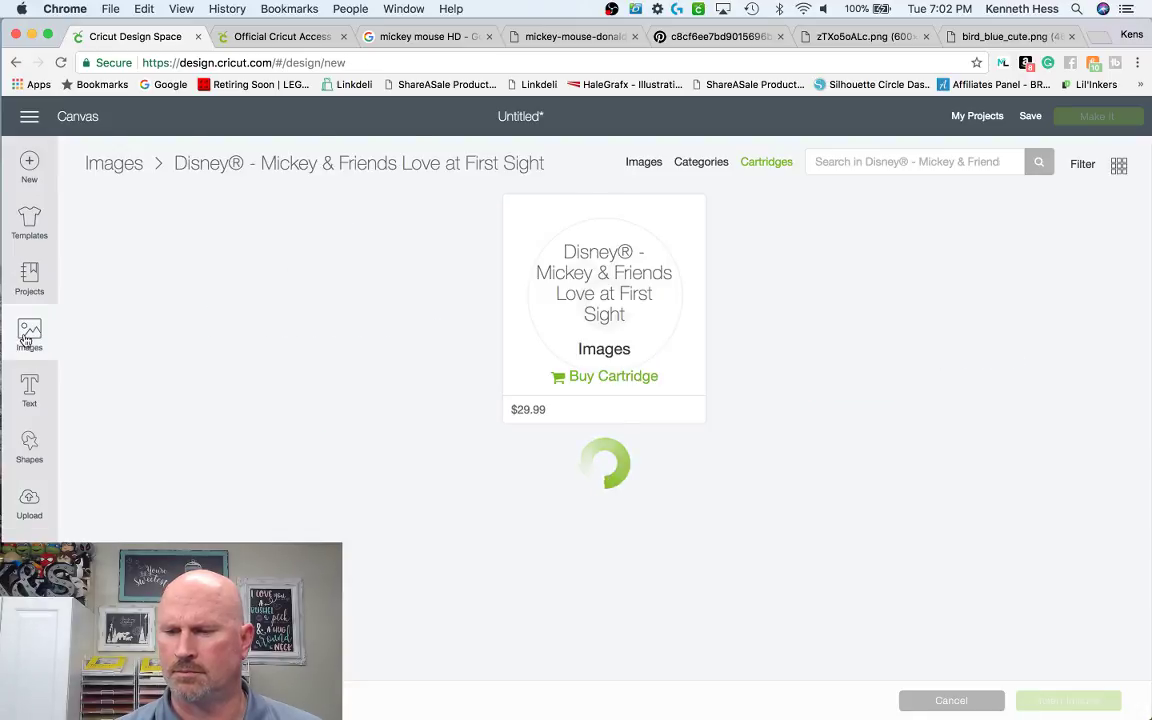
pyautogui.click(29, 338)
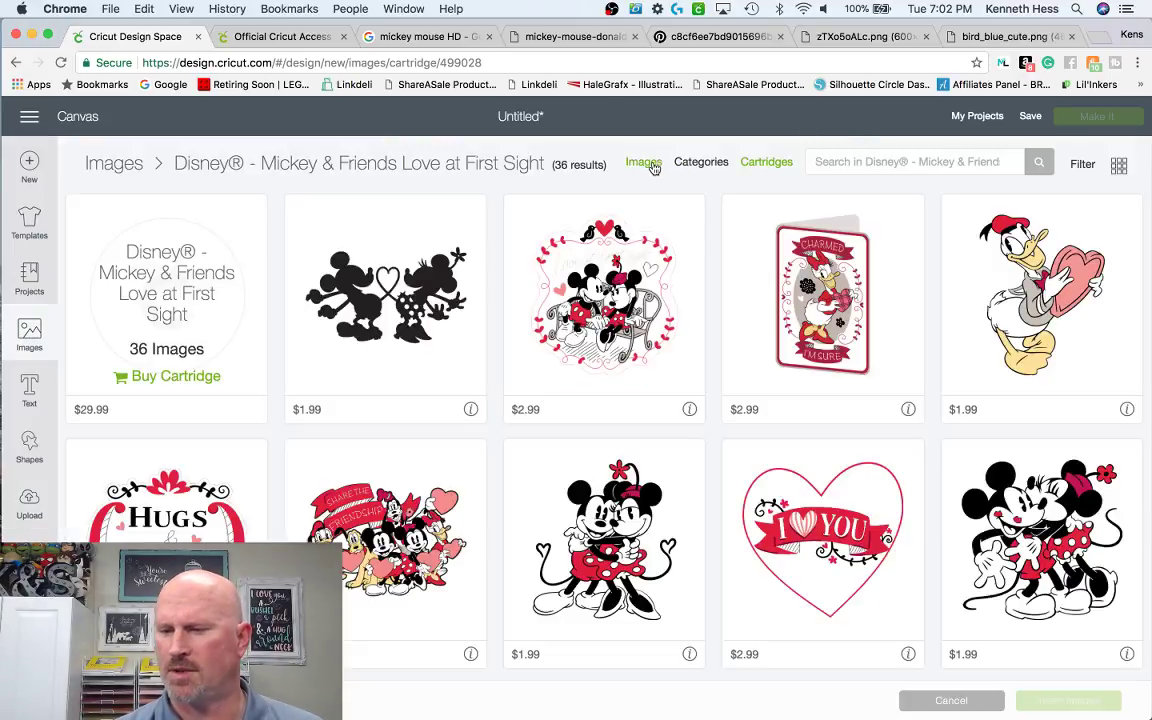
# - Show the full image library and filter it by ownership to Uploaded images only
pyautogui.click(648, 164)
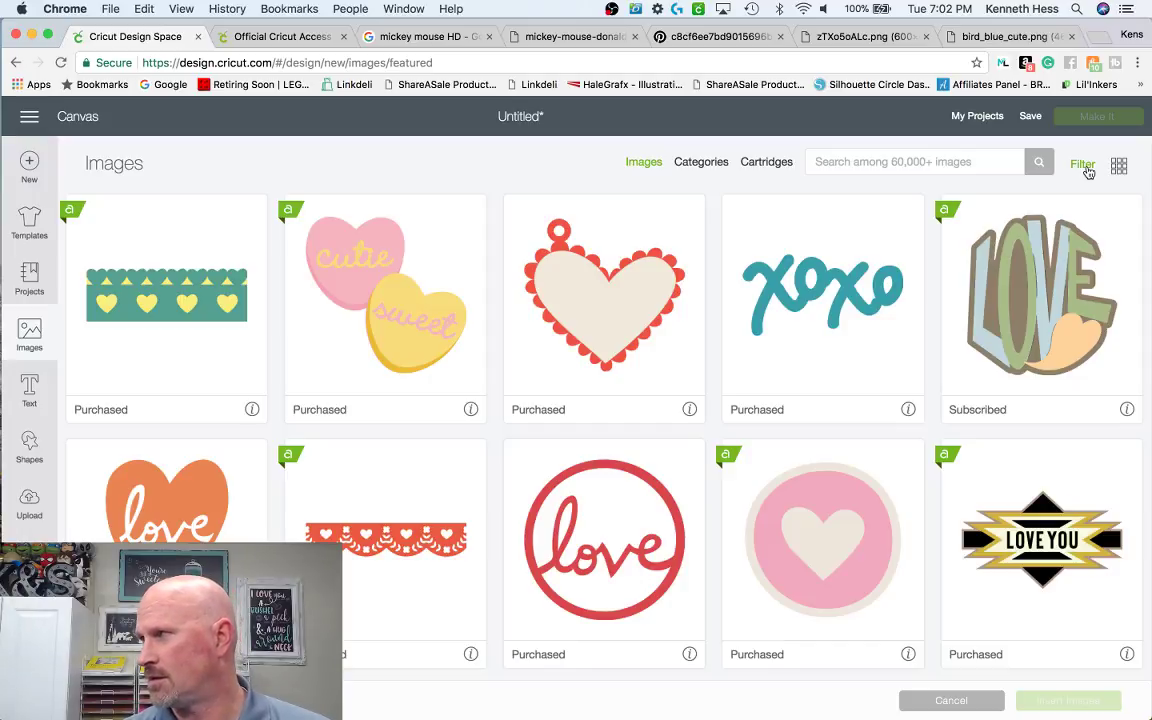
pyautogui.click(903, 161)
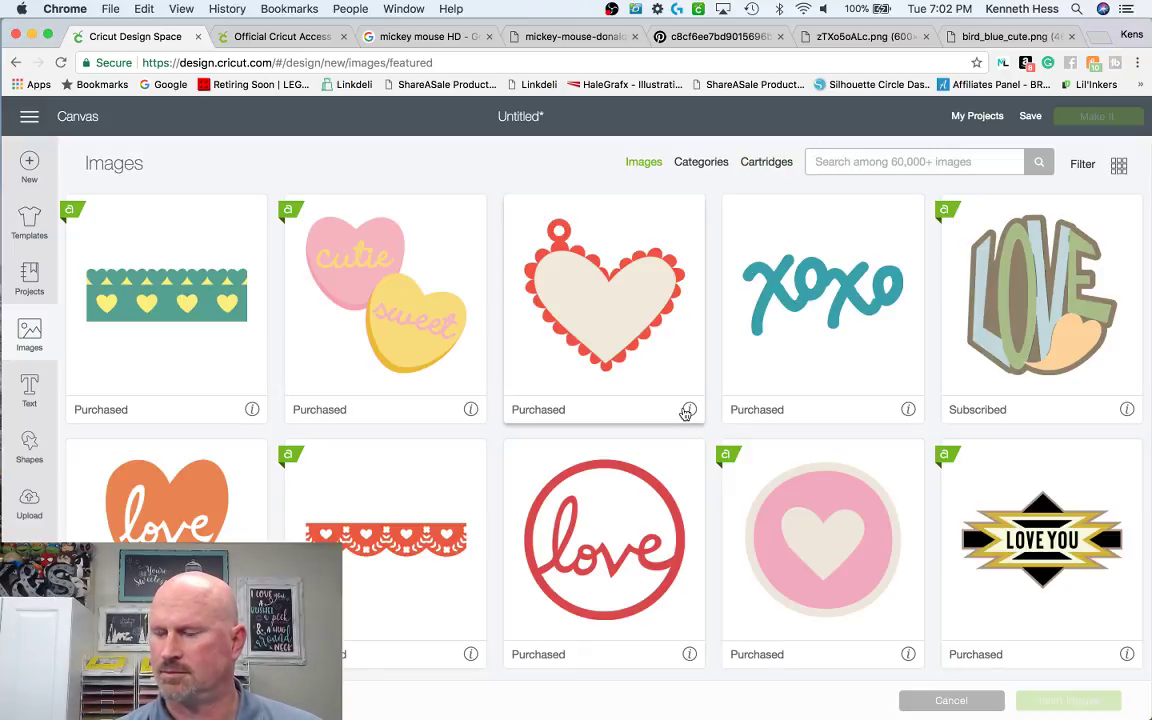
pyautogui.moveTo(686, 413)
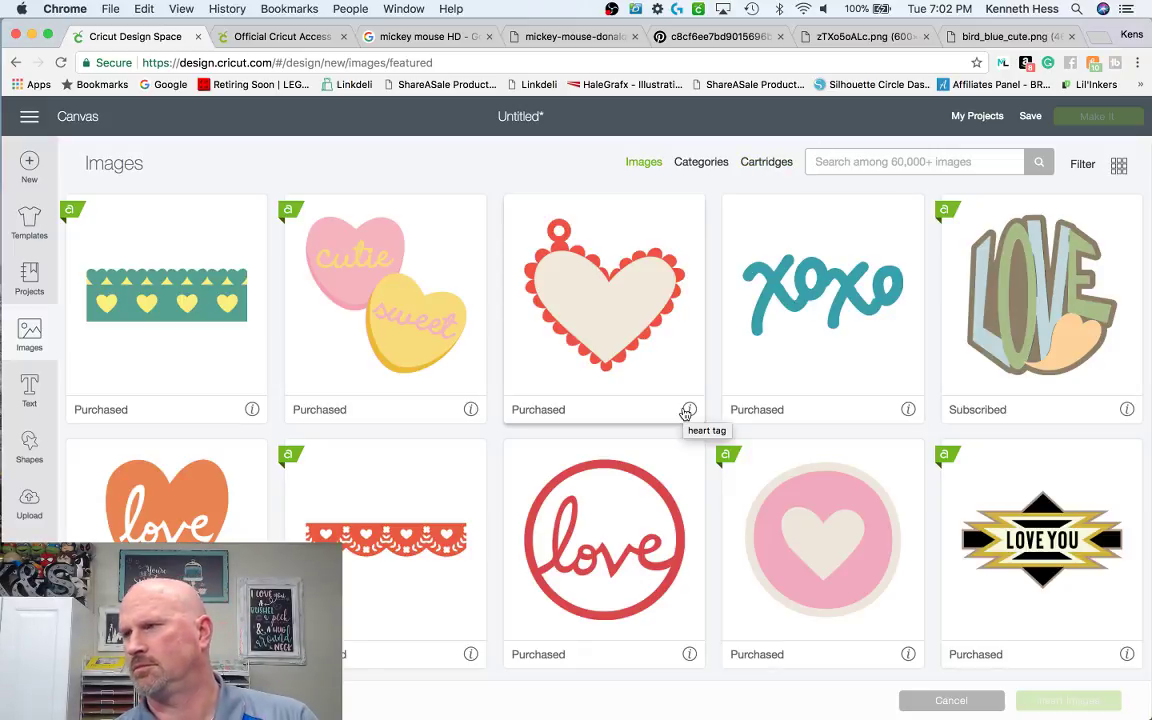
pyautogui.click(1080, 166)
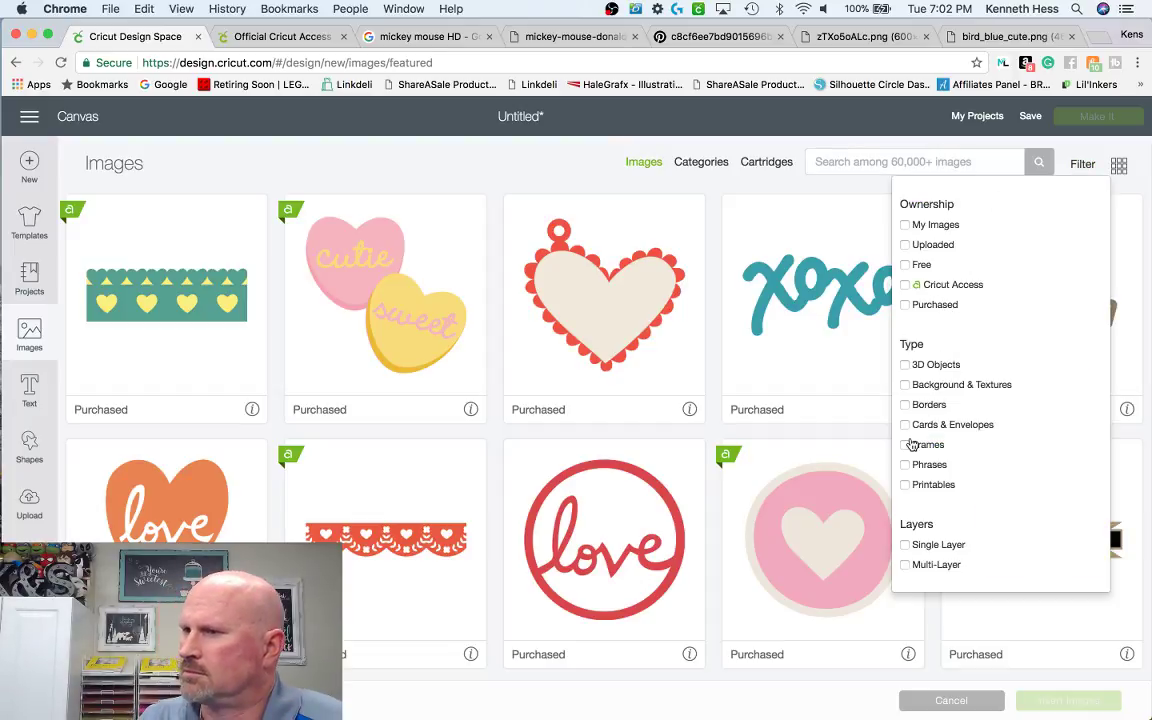
pyautogui.click(911, 246)
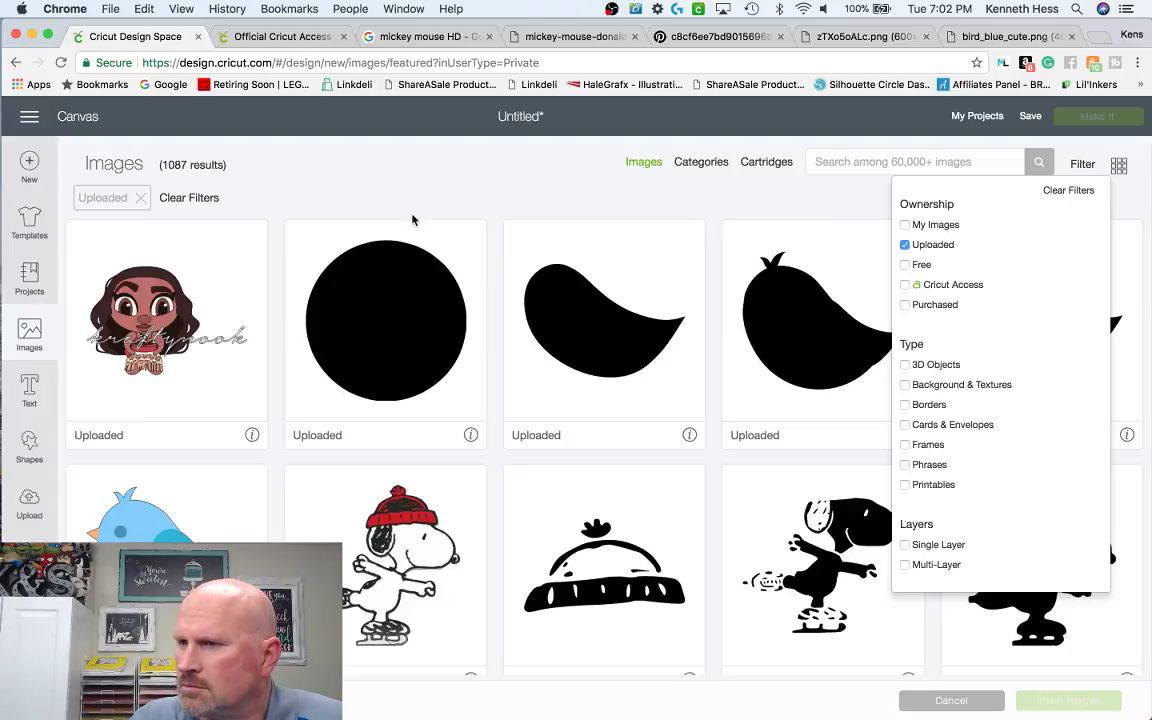
pyautogui.click(446, 190)
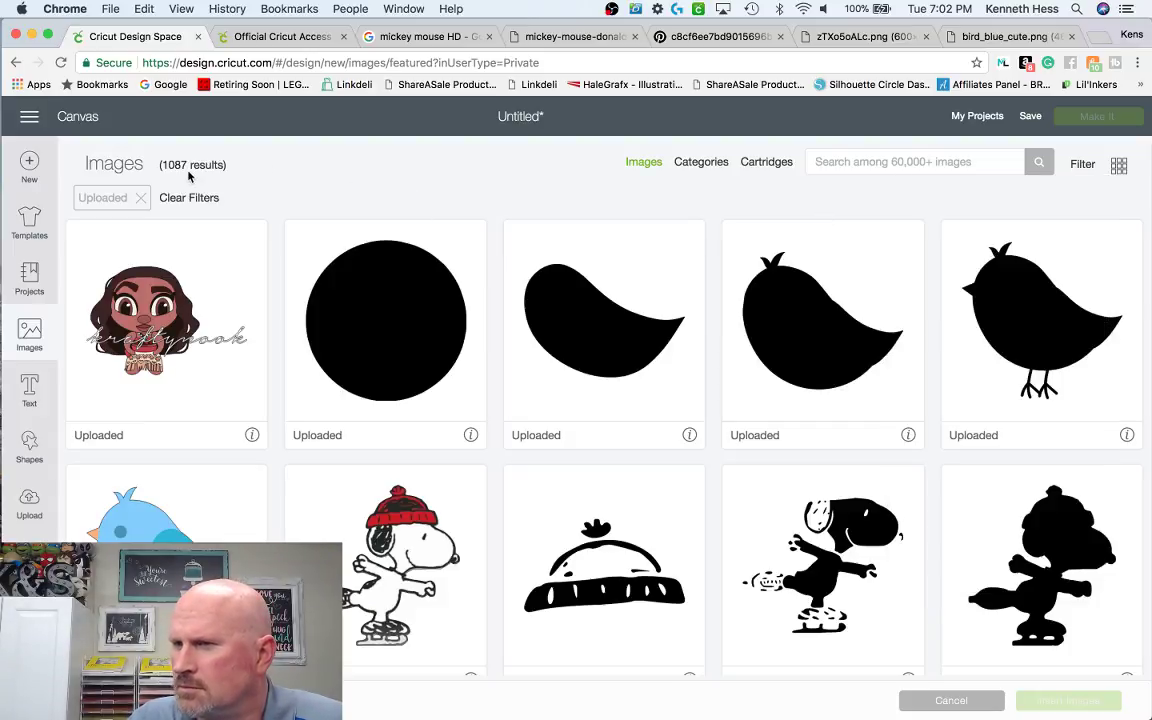
# - Browse the uploaded images and check the details of the "You'll shoot your eye out" design
pyautogui.scroll(-10, 430, 312)
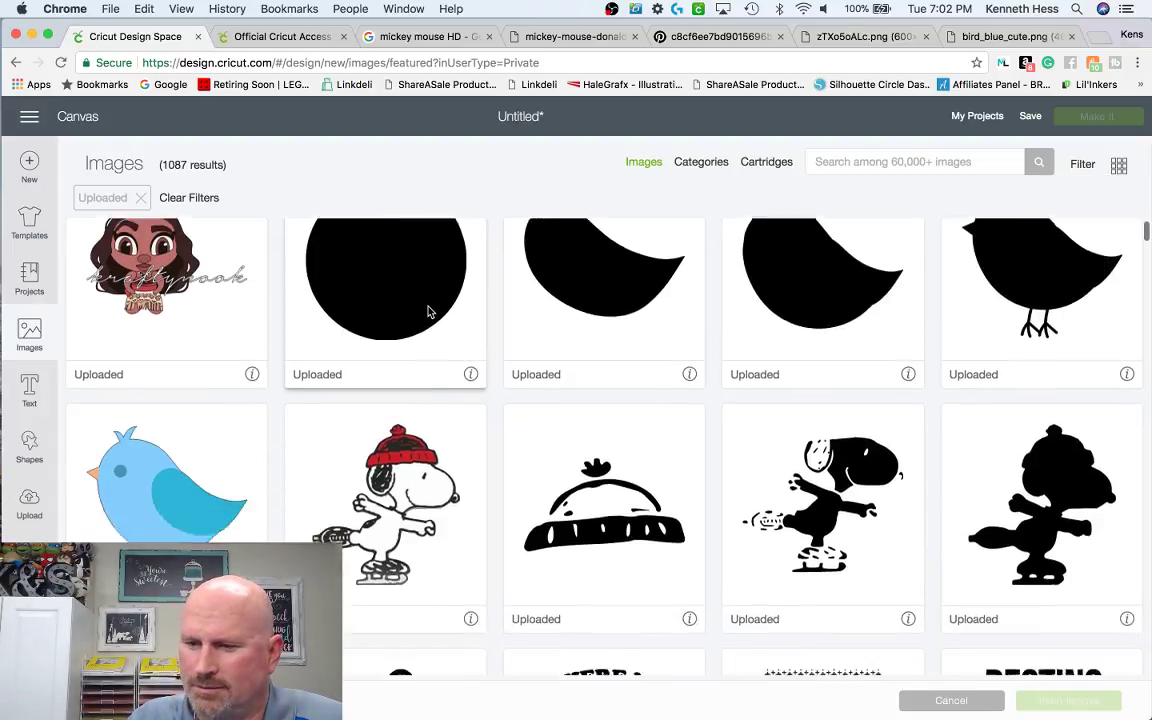
pyautogui.scroll(-3, 430, 312)
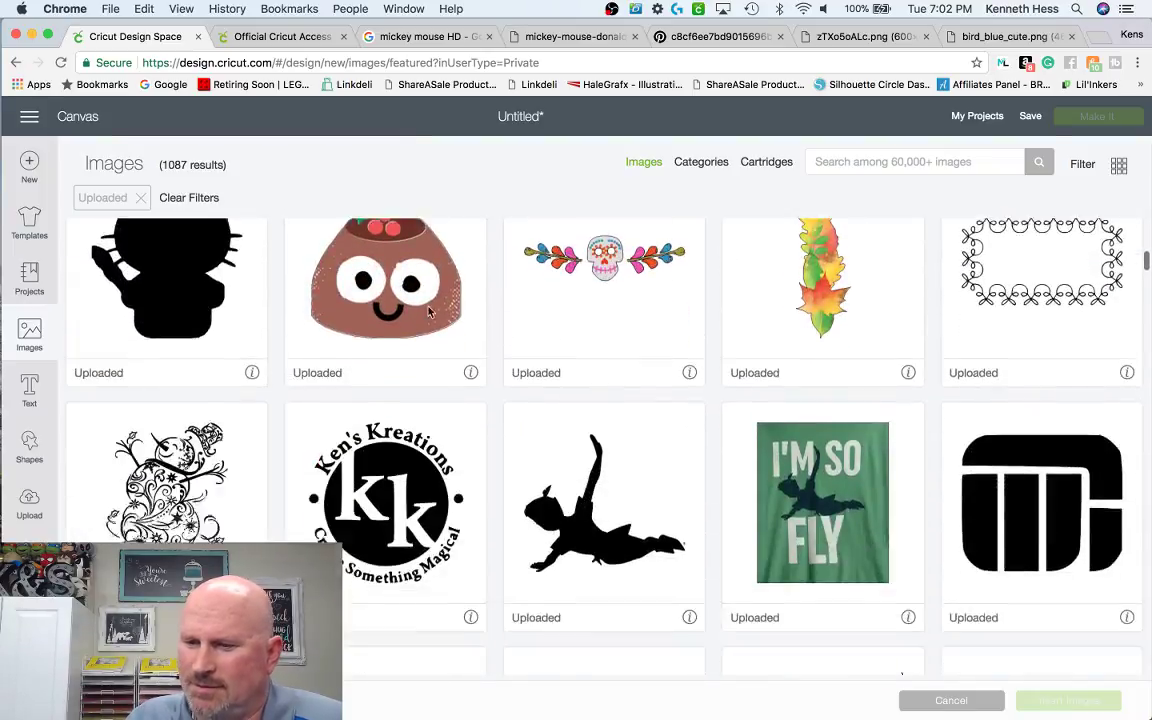
pyautogui.scroll(5, 430, 312)
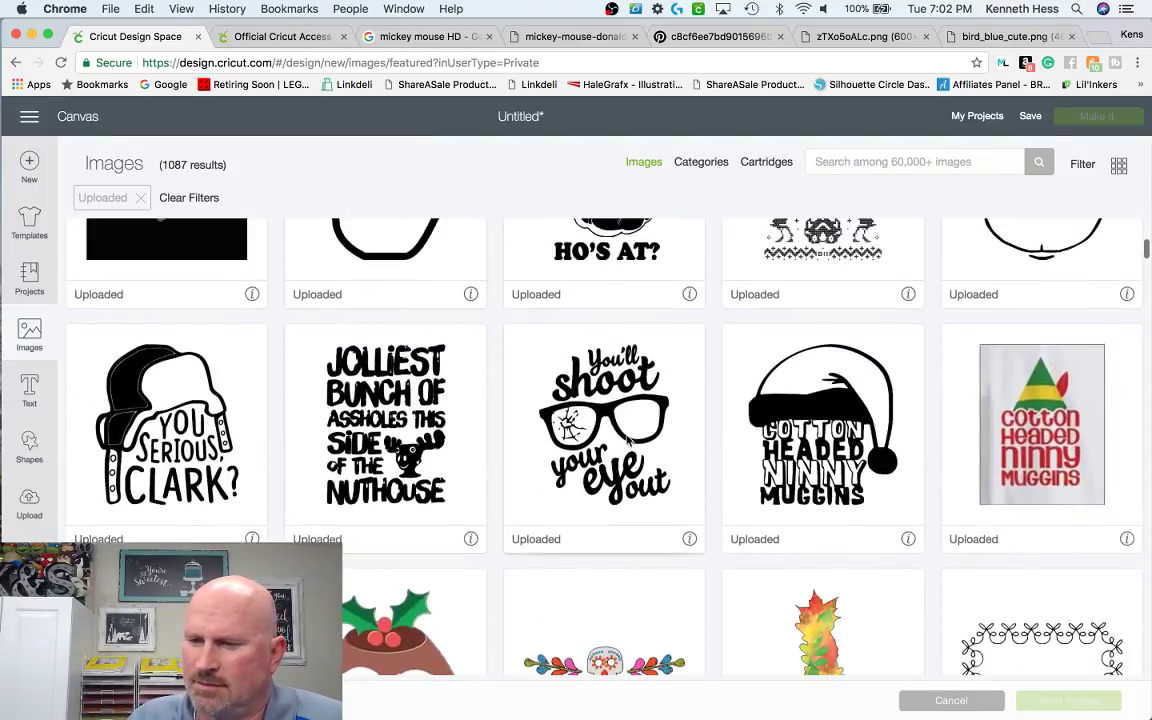
pyautogui.click(689, 539)
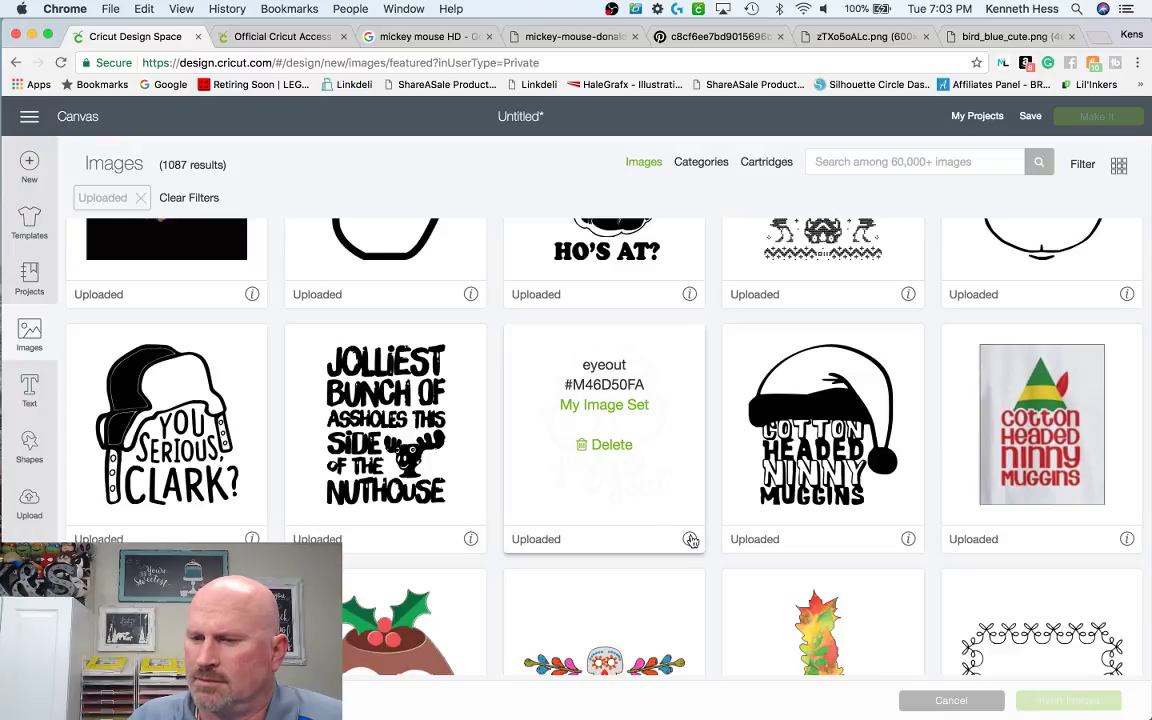
pyautogui.click(690, 539)
pyautogui.click(690, 539)
pyautogui.scroll(-1, 636, 476)
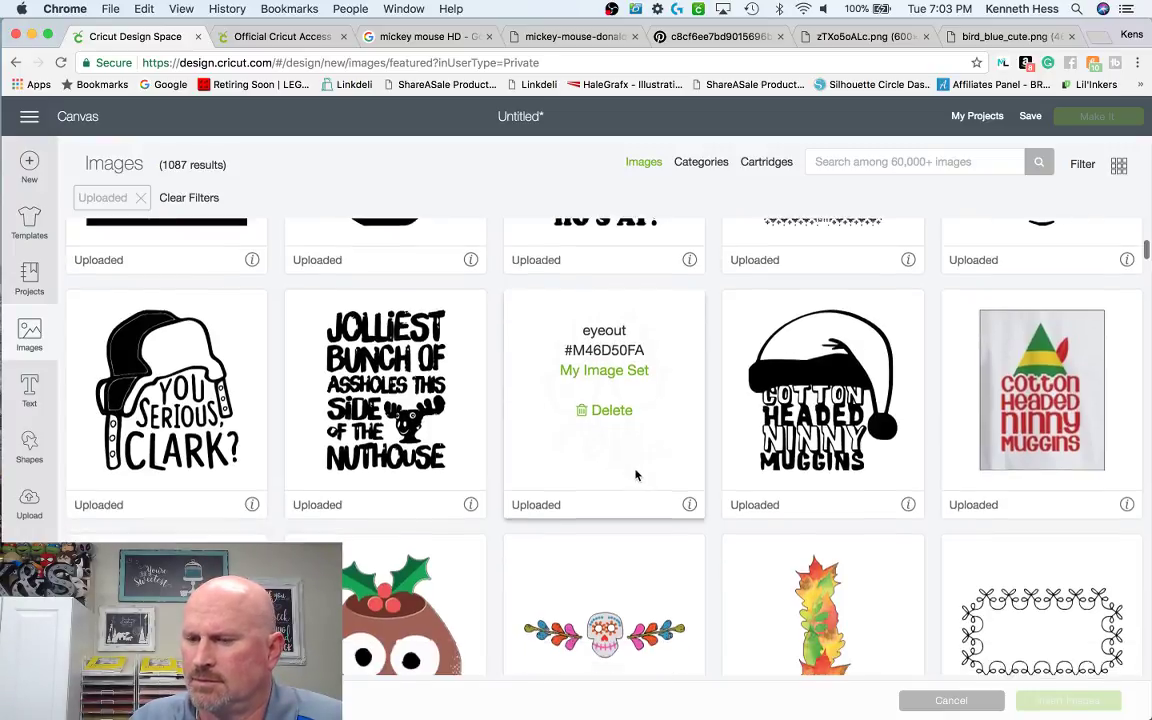
pyautogui.scroll(2, 634, 474)
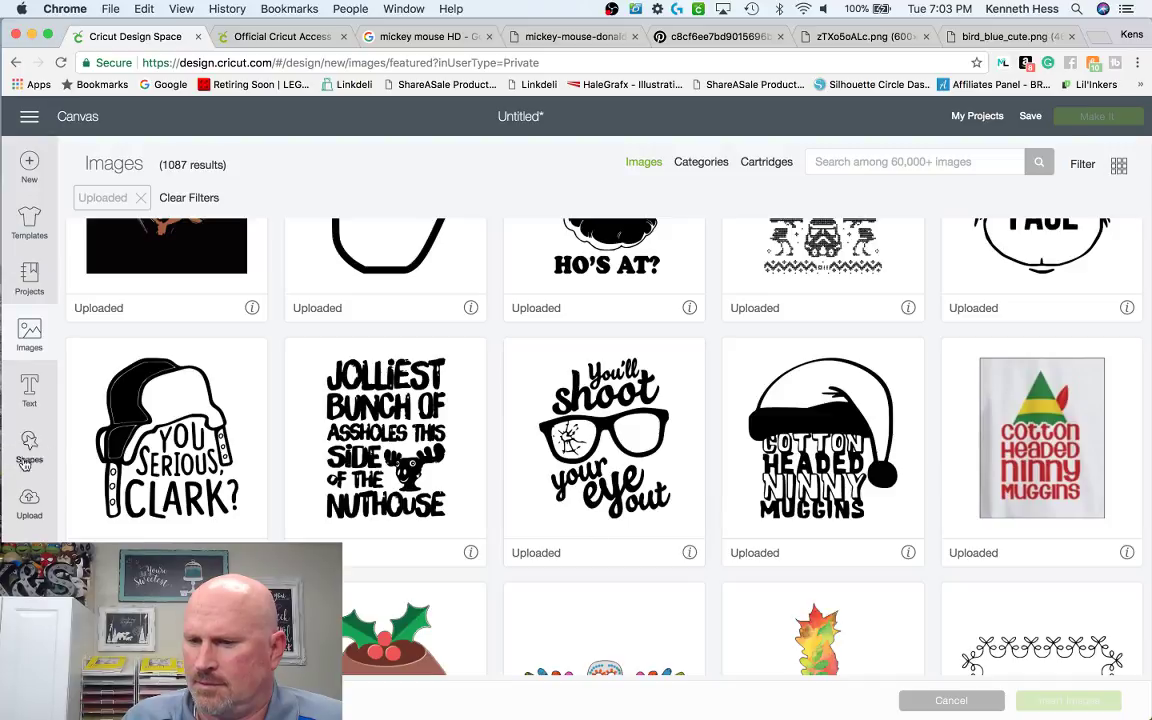
# - Go to the upload page, view all uploaded images from there, and browse through them
pyautogui.click(29, 503)
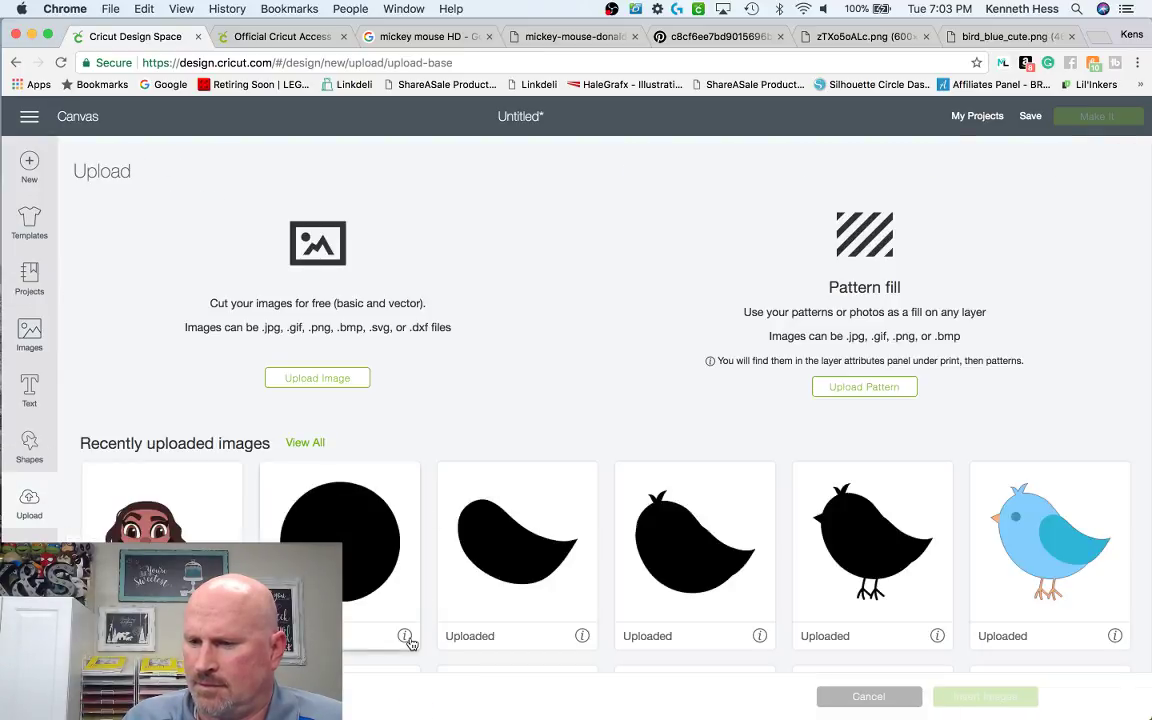
pyautogui.moveTo(405, 638)
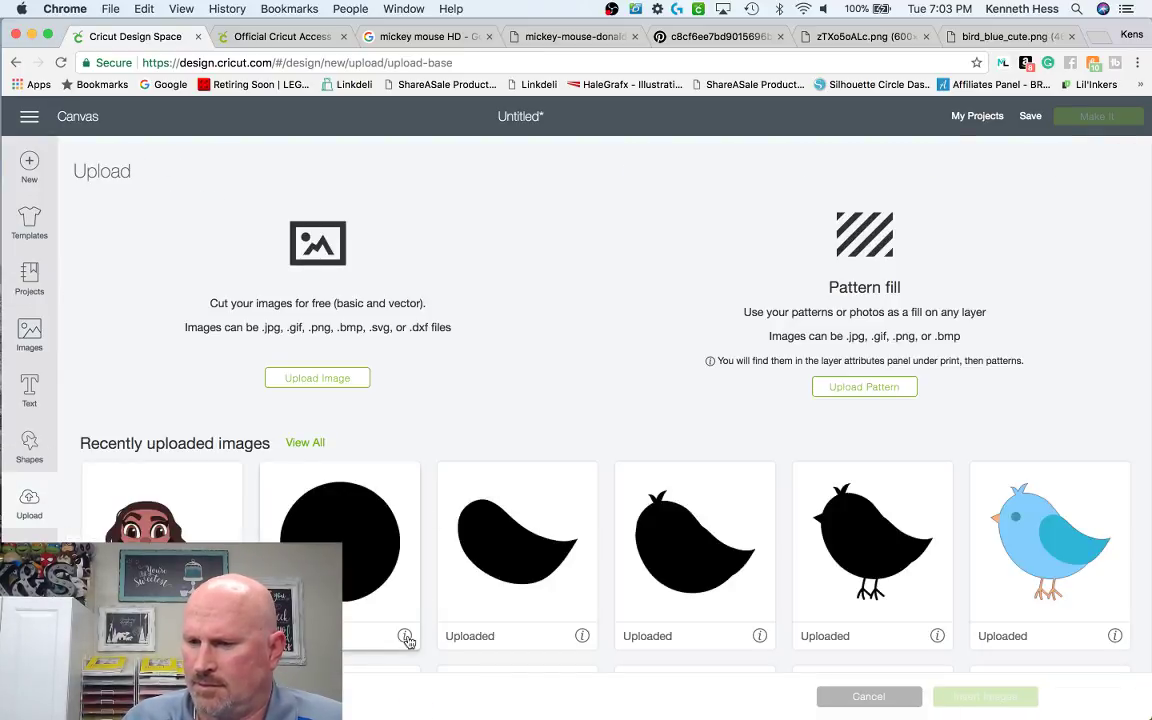
pyautogui.click(304, 442)
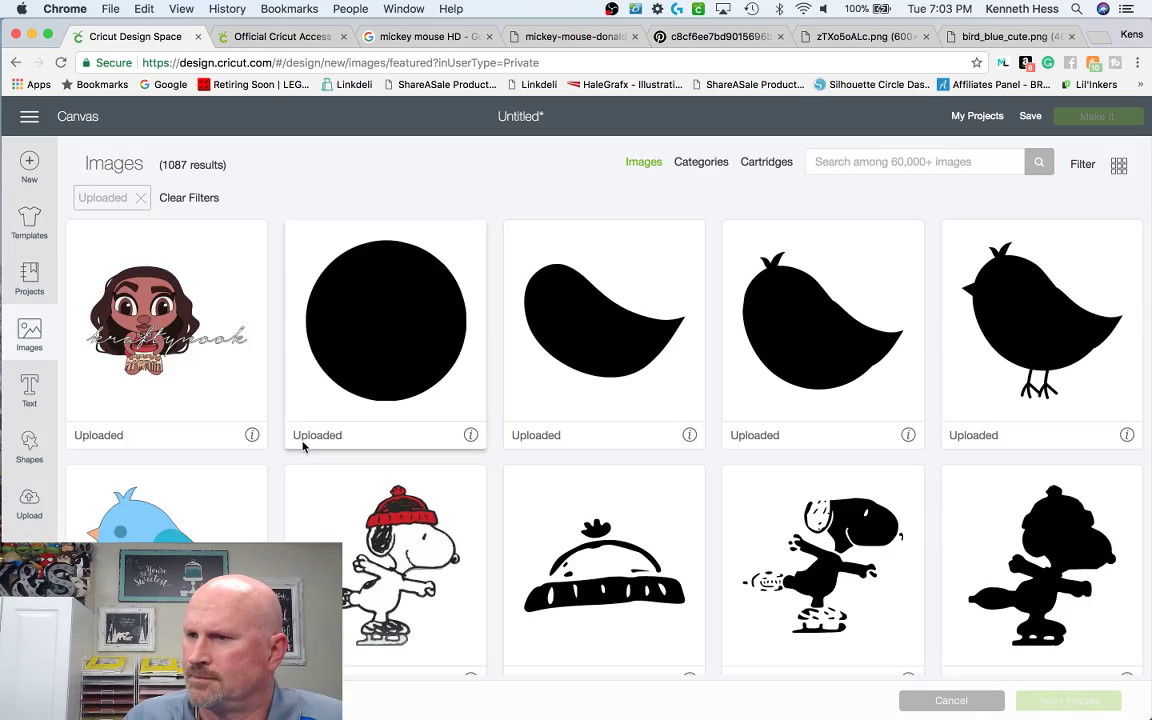
pyautogui.scroll(-15, 304, 447)
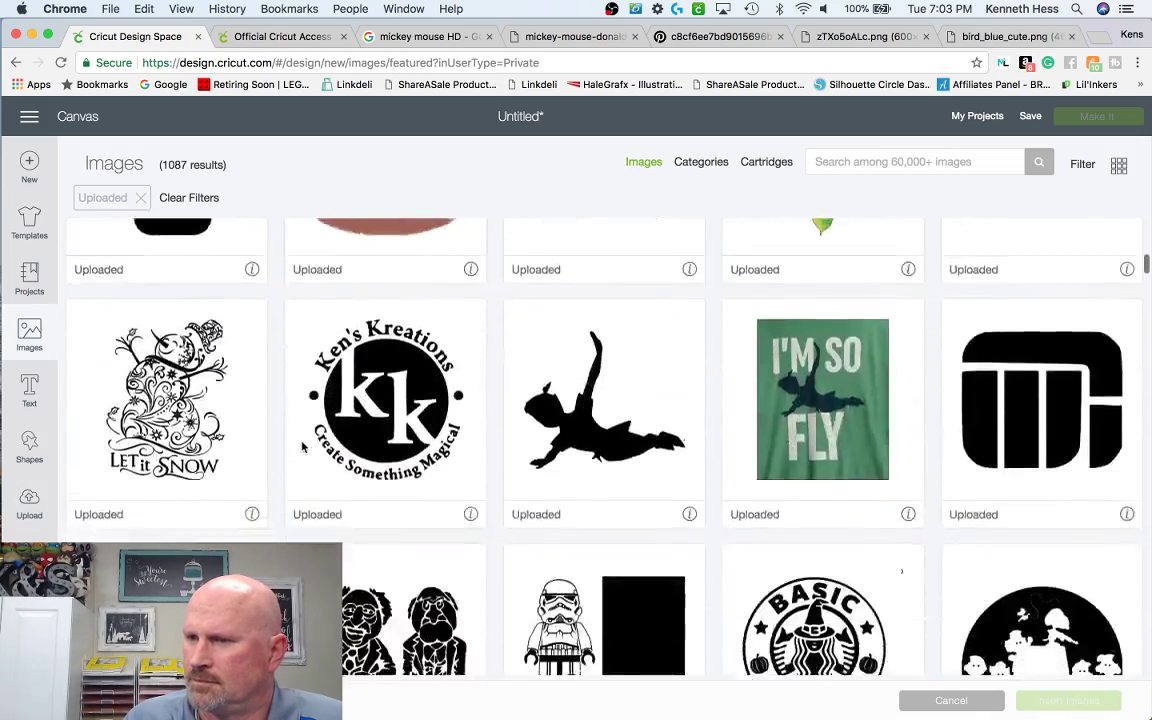
pyautogui.scroll(6, 450, 440)
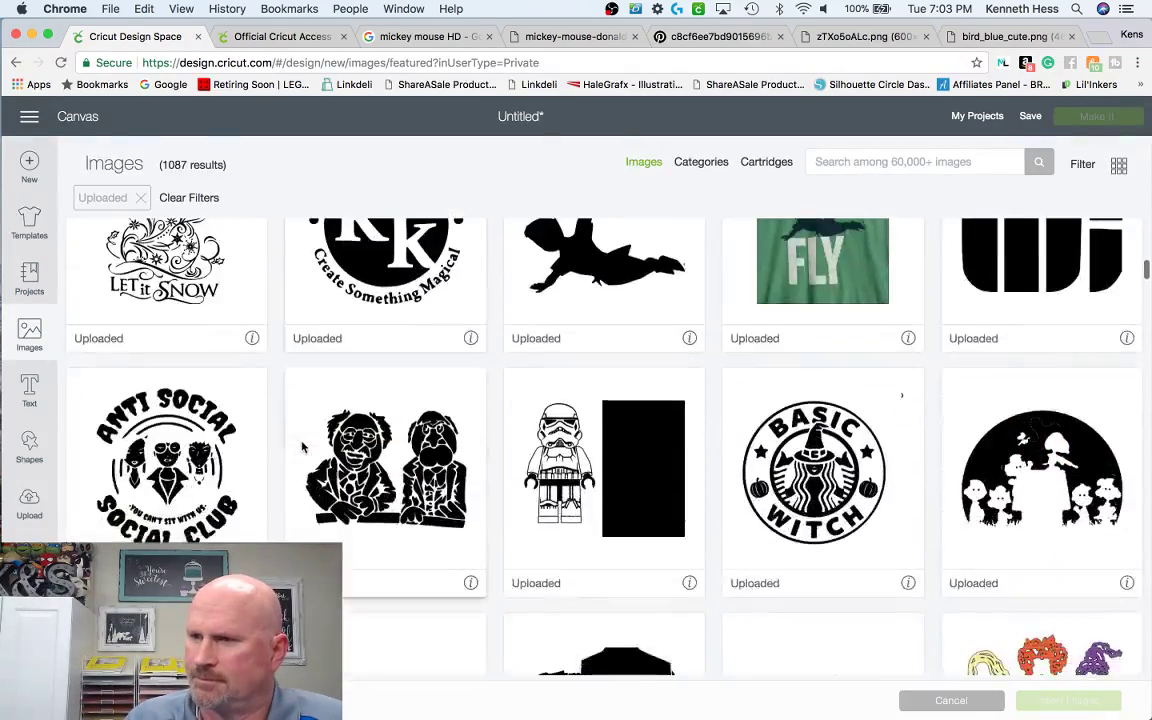
# - Search the uploaded images for "lego" and check the details of the matching image
pyautogui.click(894, 161)
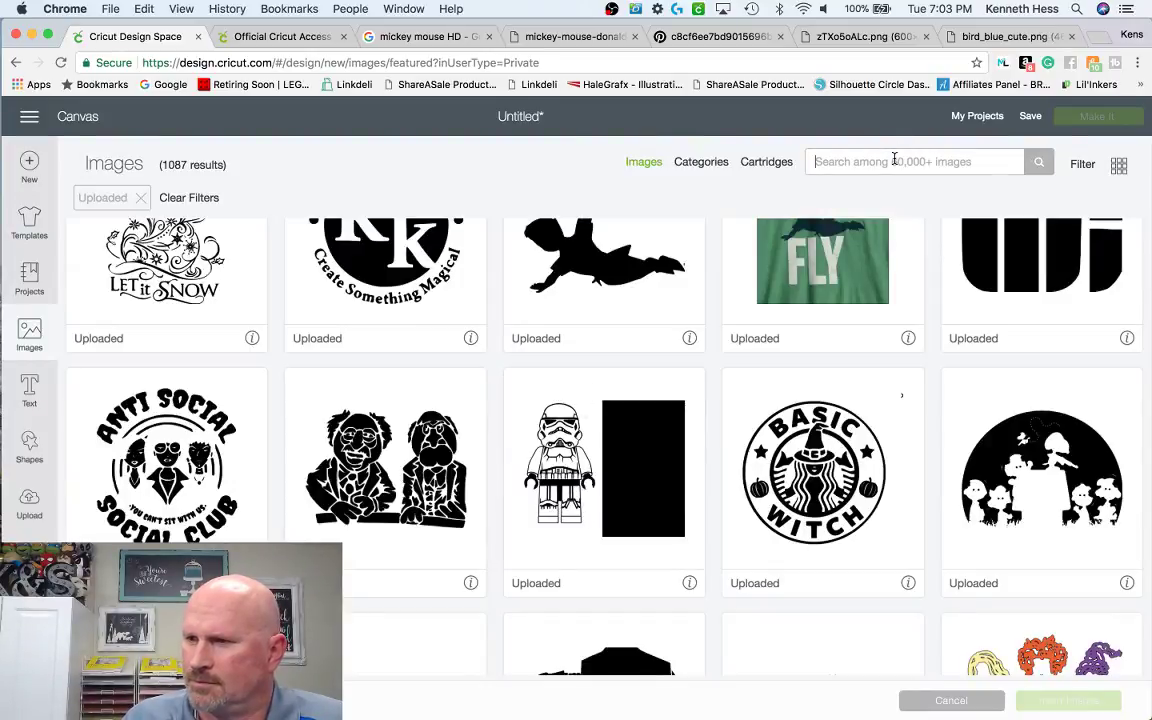
pyautogui.write('lego')
pyautogui.press('Return')
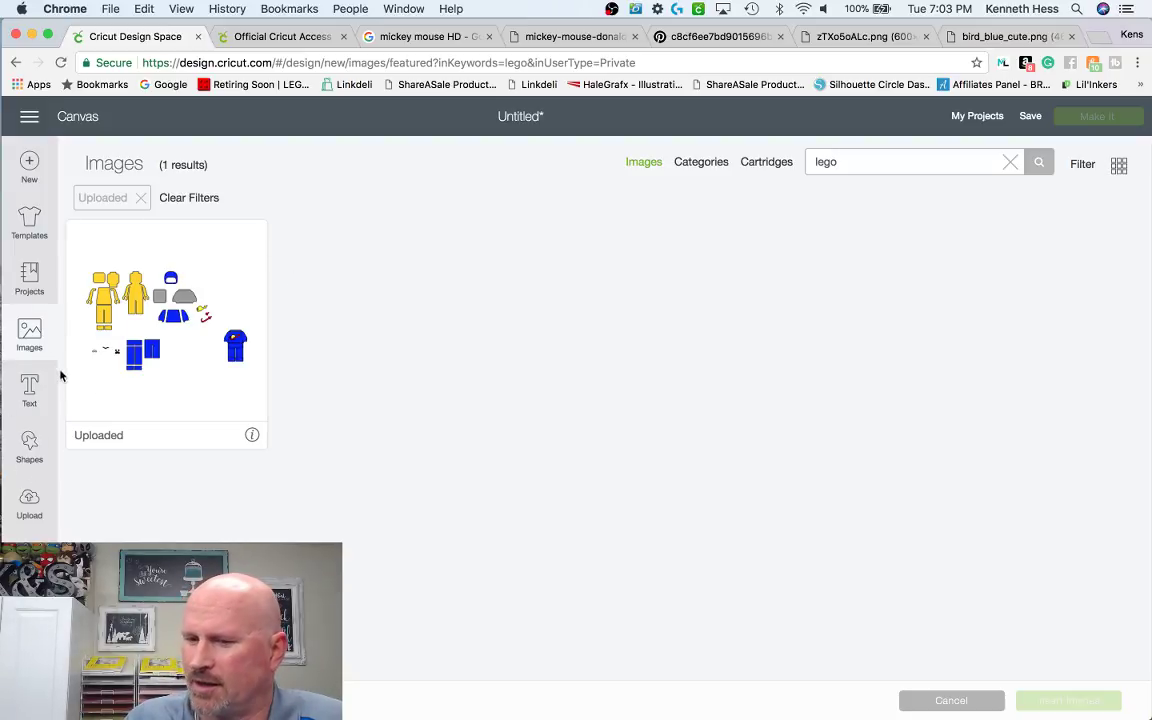
pyautogui.click(251, 437)
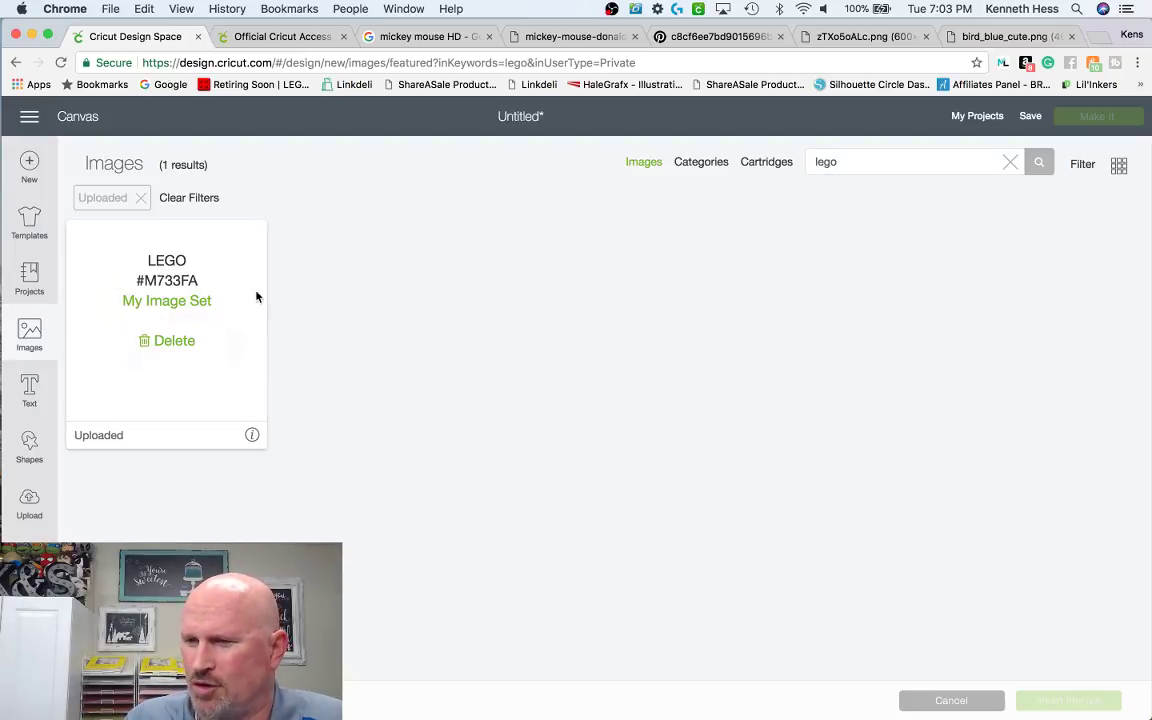
pyautogui.click(251, 436)
pyautogui.rightClick(179, 362)
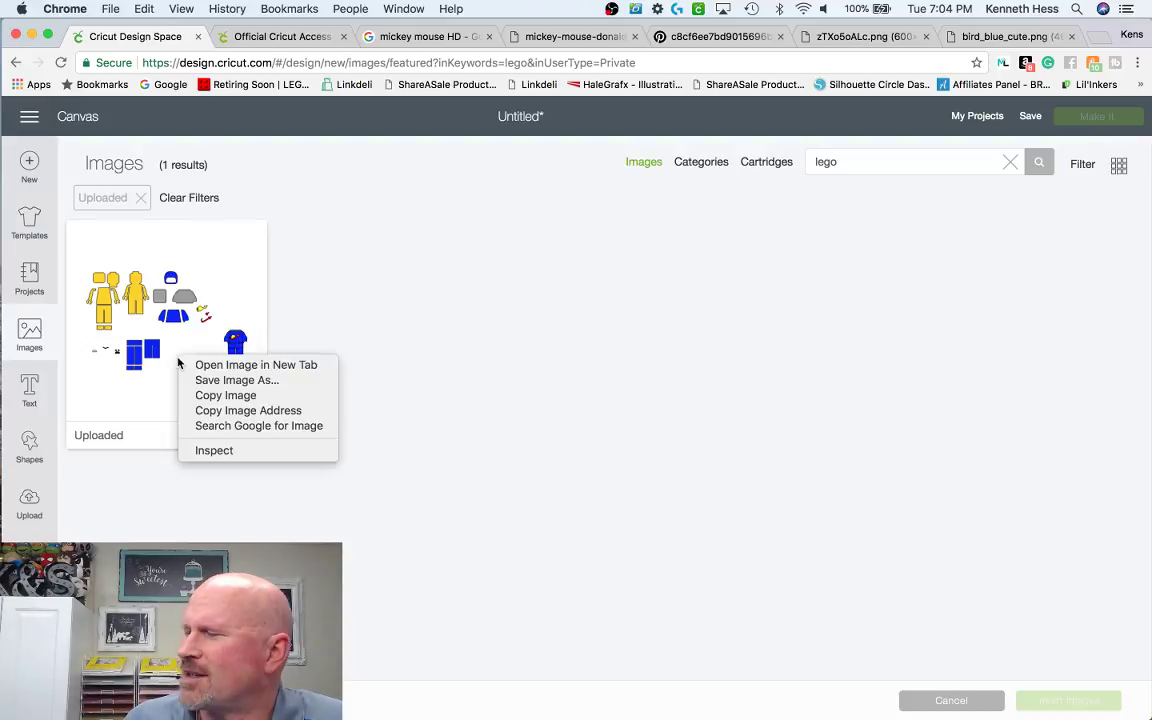
pyautogui.click(386, 318)
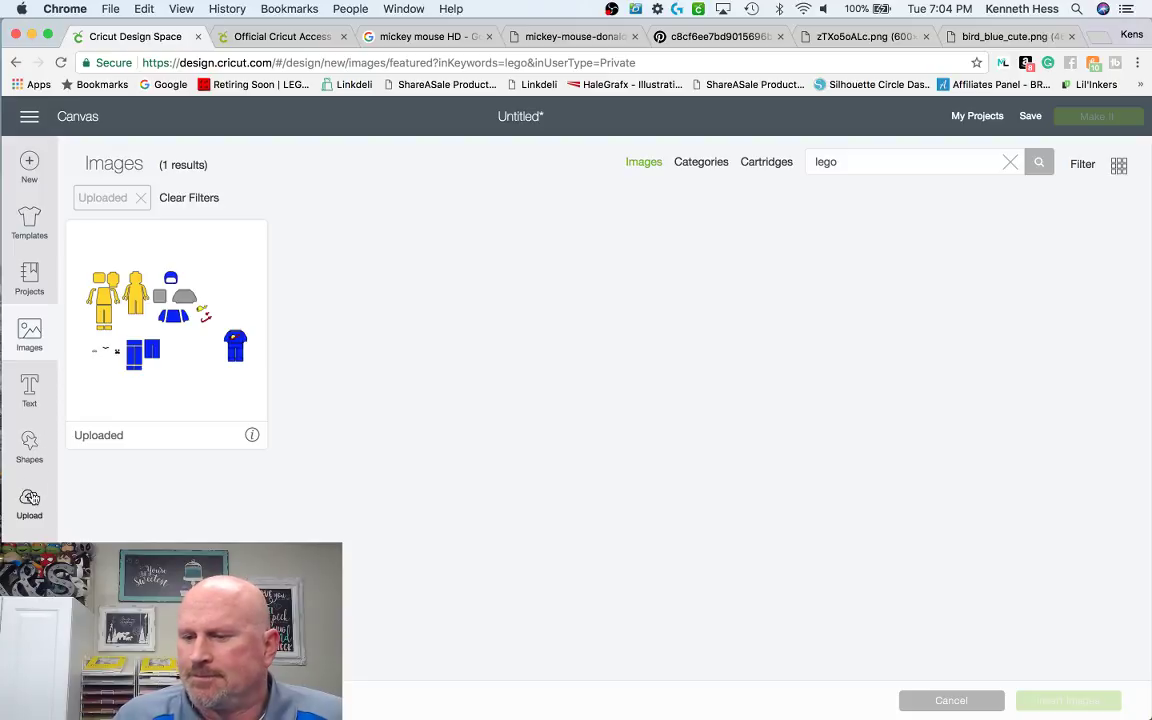
# - Compare the recently uploaded images with the filtered image library, finishing on the upload page
pyautogui.click(31, 498)
pyautogui.scroll(-4, 600, 420)
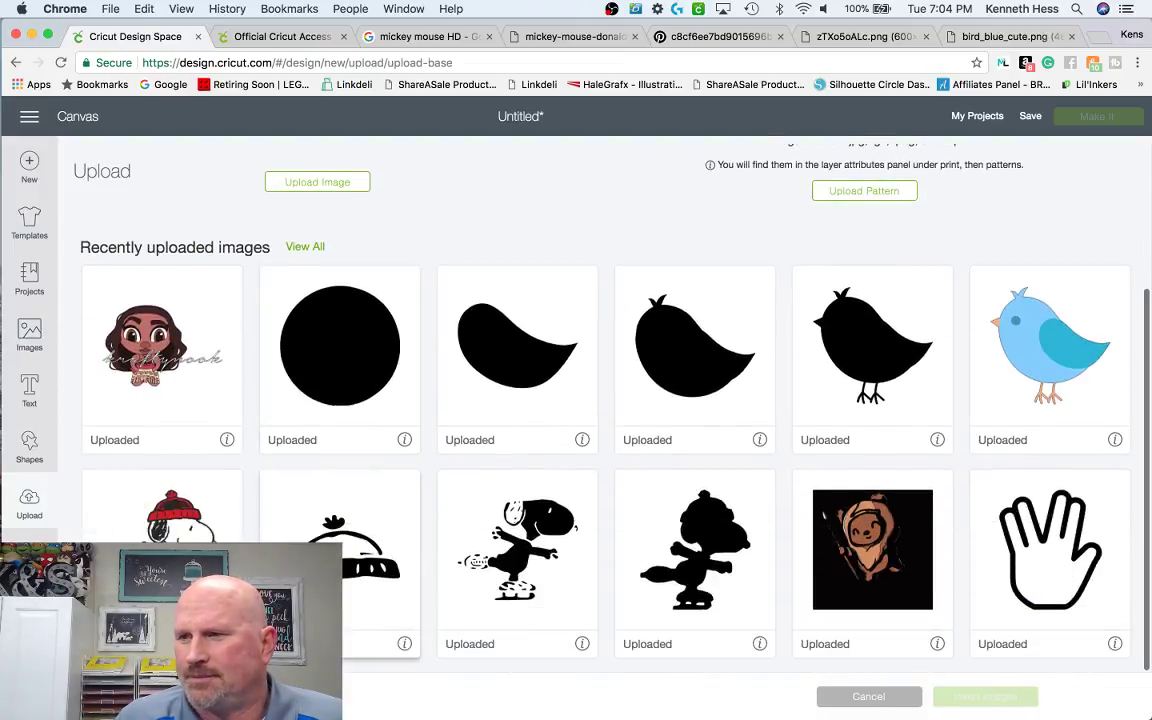
pyautogui.scroll(4, 110, 400)
pyautogui.click(22, 340)
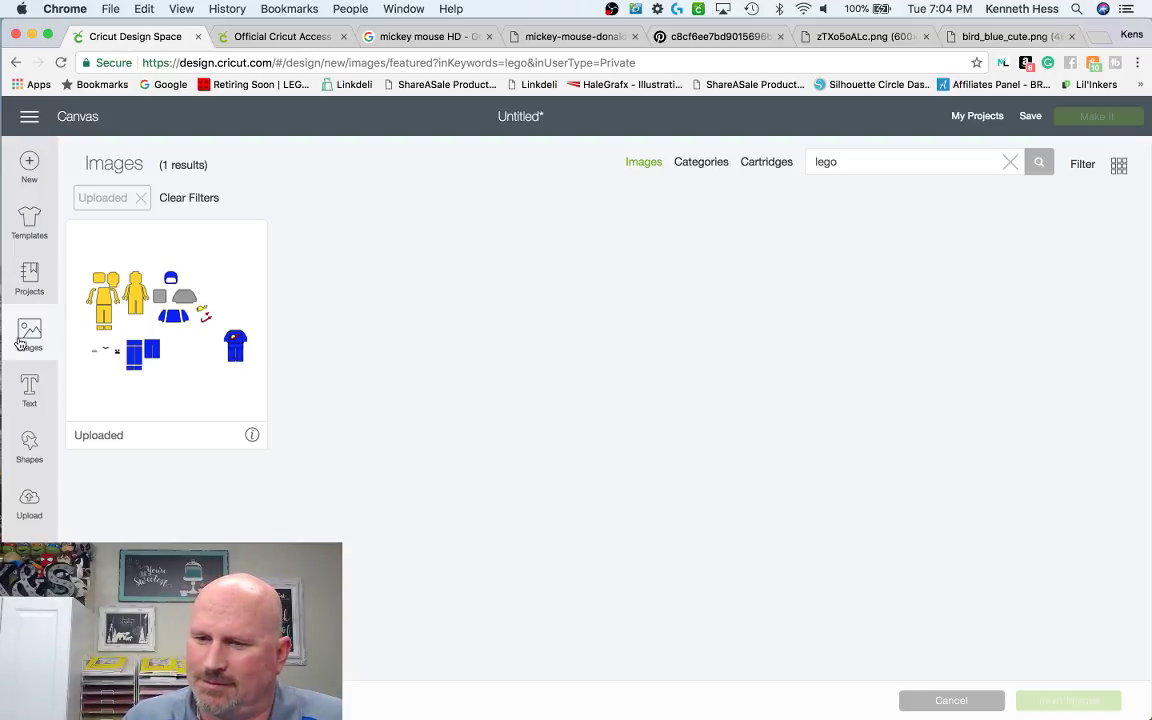
pyautogui.click(36, 508)
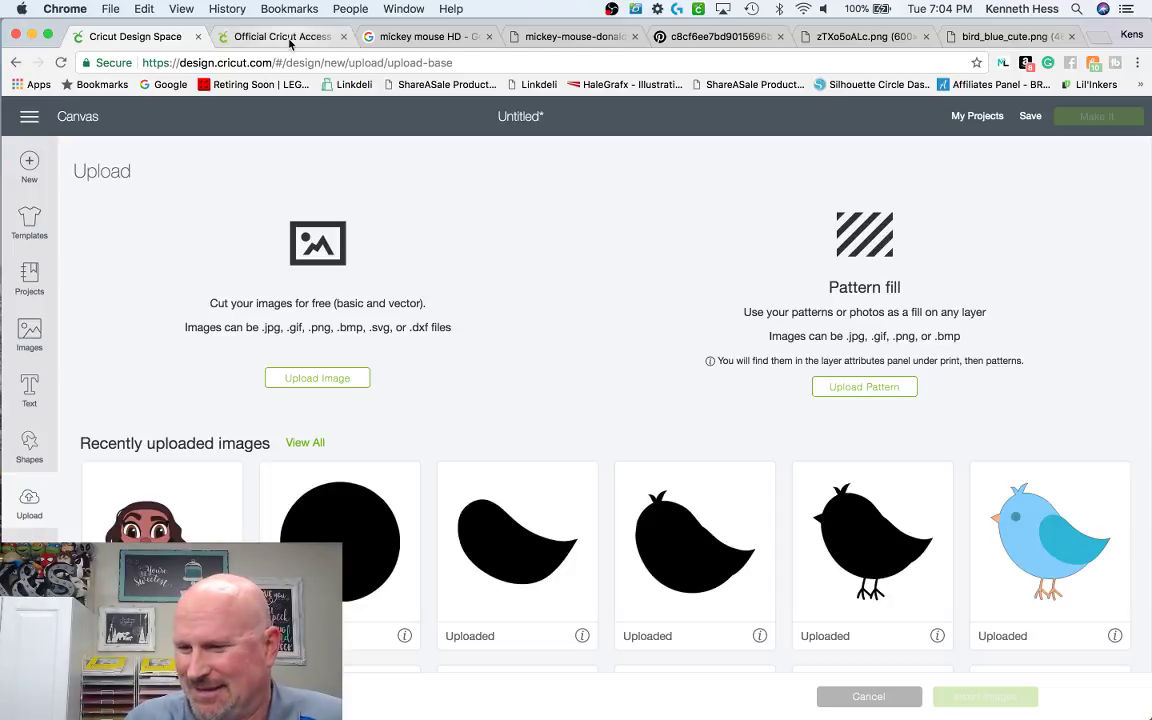
# - Switch to the open Google Images results and search for "digital background" instead
pyautogui.click(481, 40)
pyautogui.click(390, 118)
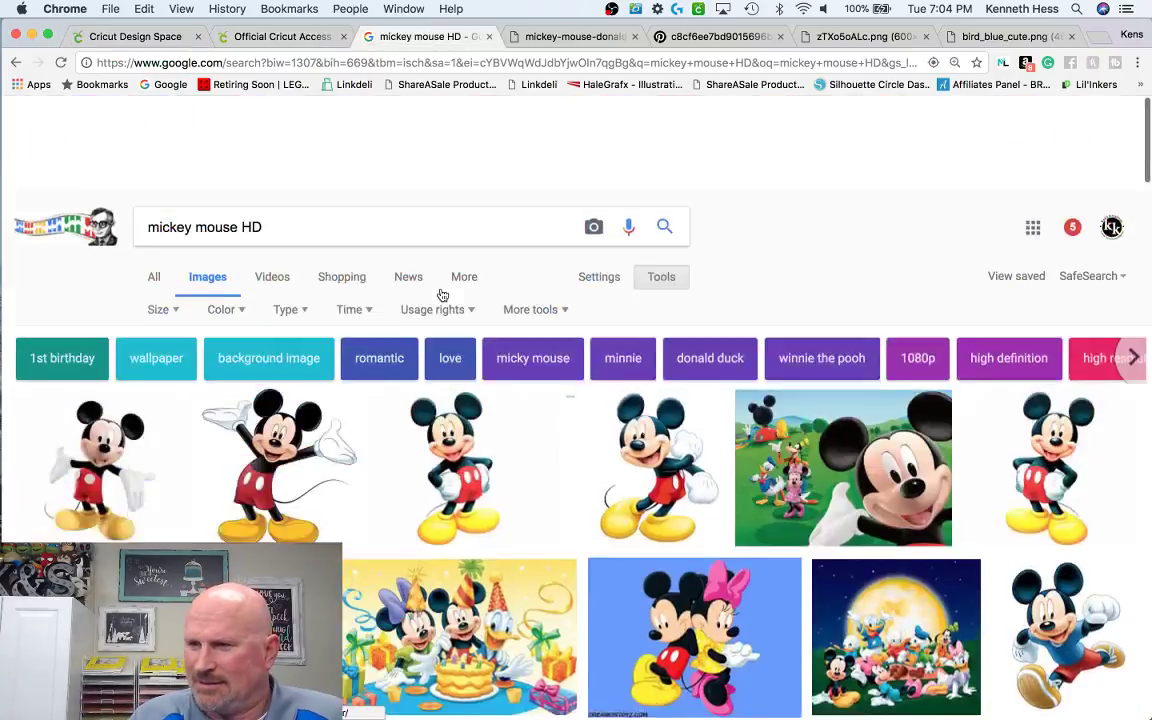
pyautogui.moveTo(280, 134); pyautogui.dragTo(100, 134)
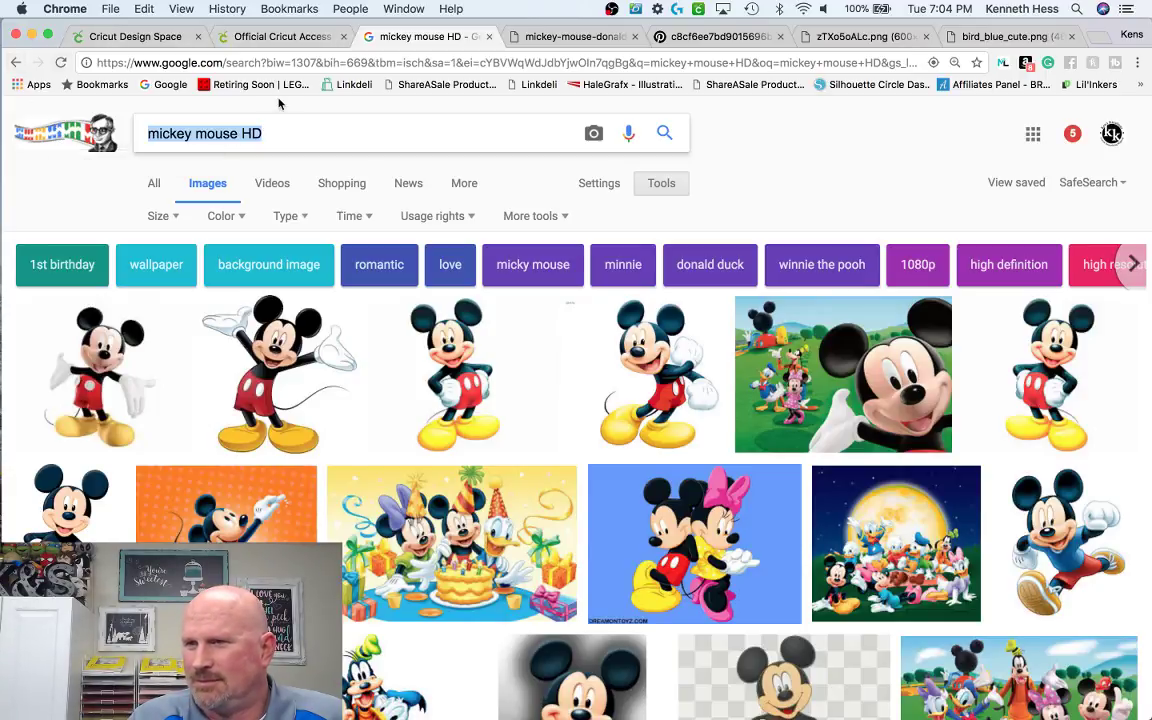
pyautogui.write('dig')
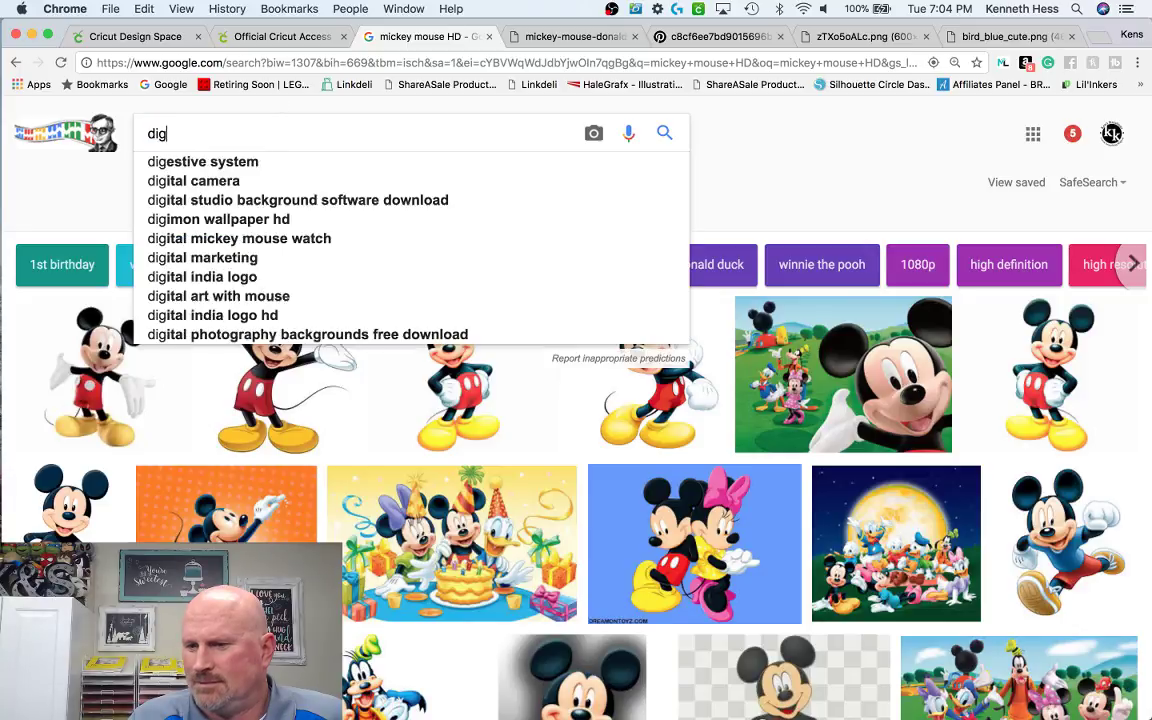
pyautogui.write('ital background')
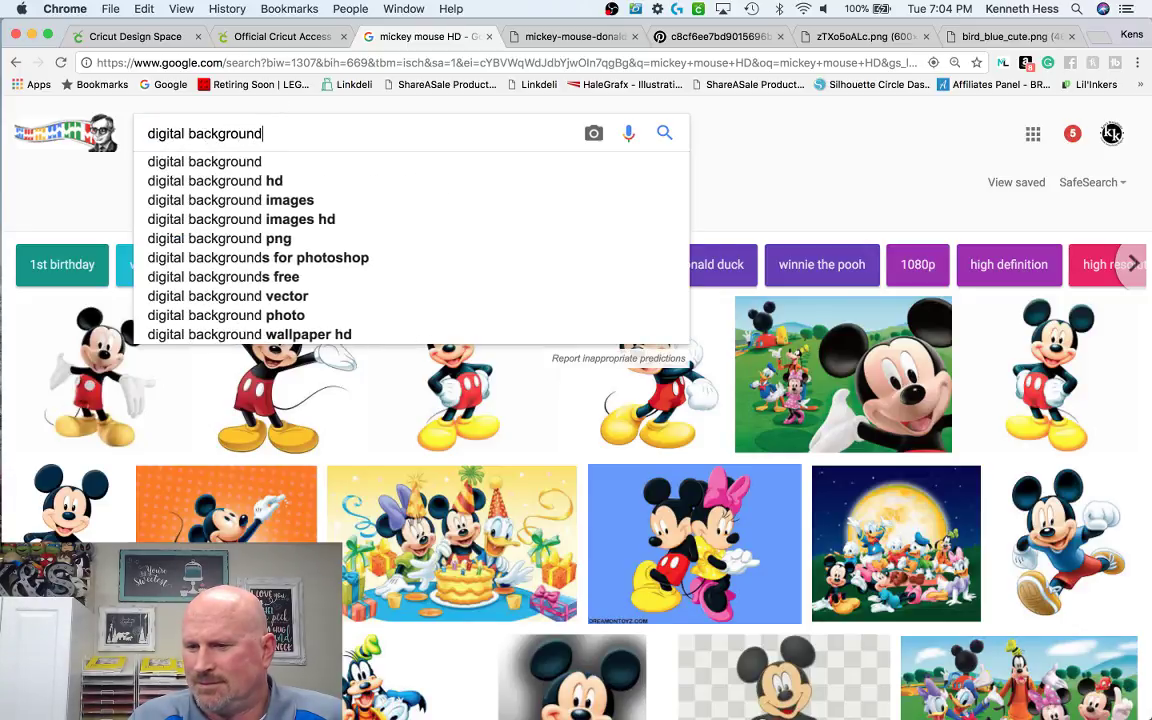
pyautogui.press('Return')
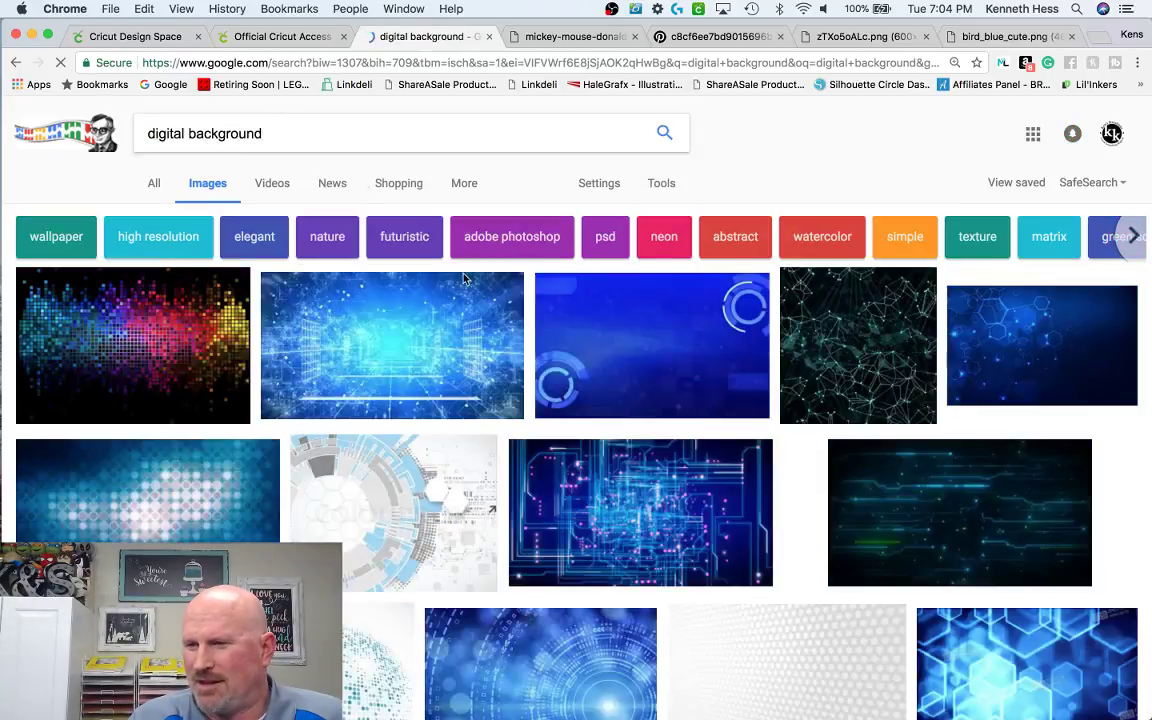
# - Browse the digital background image results for patterns and return to the start of the results
pyautogui.scroll(-3, 531, 361)
pyautogui.scroll(-10, 753, 432)
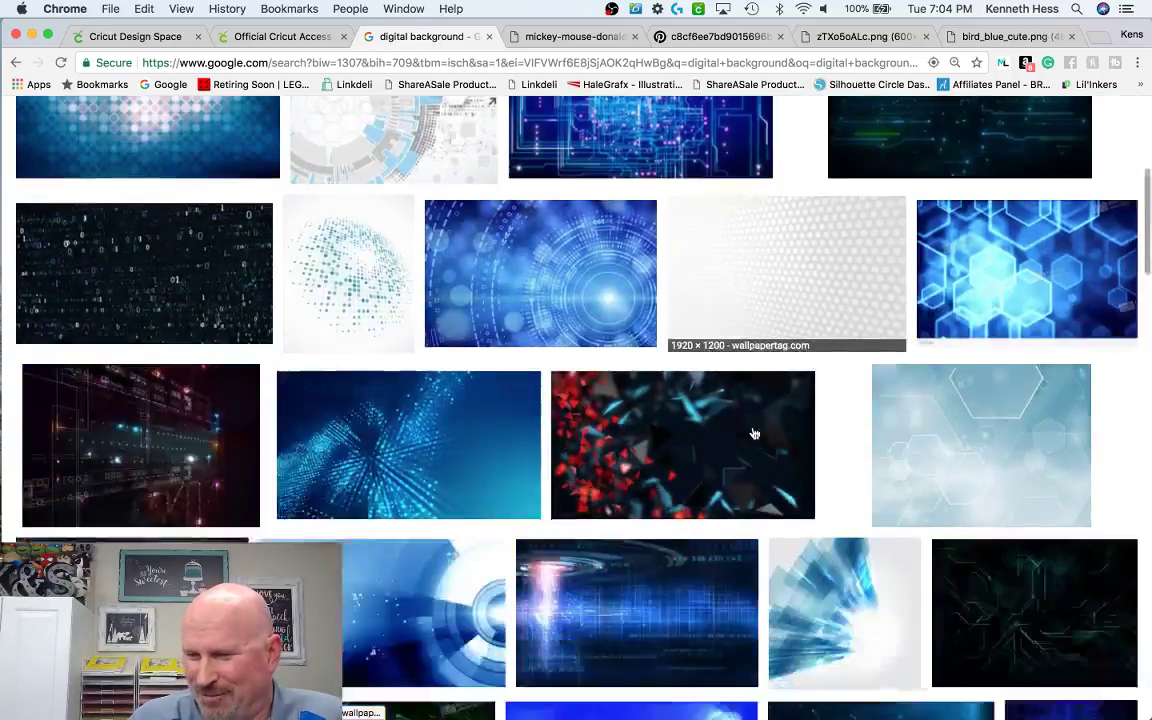
pyautogui.scroll(-7, 754, 433)
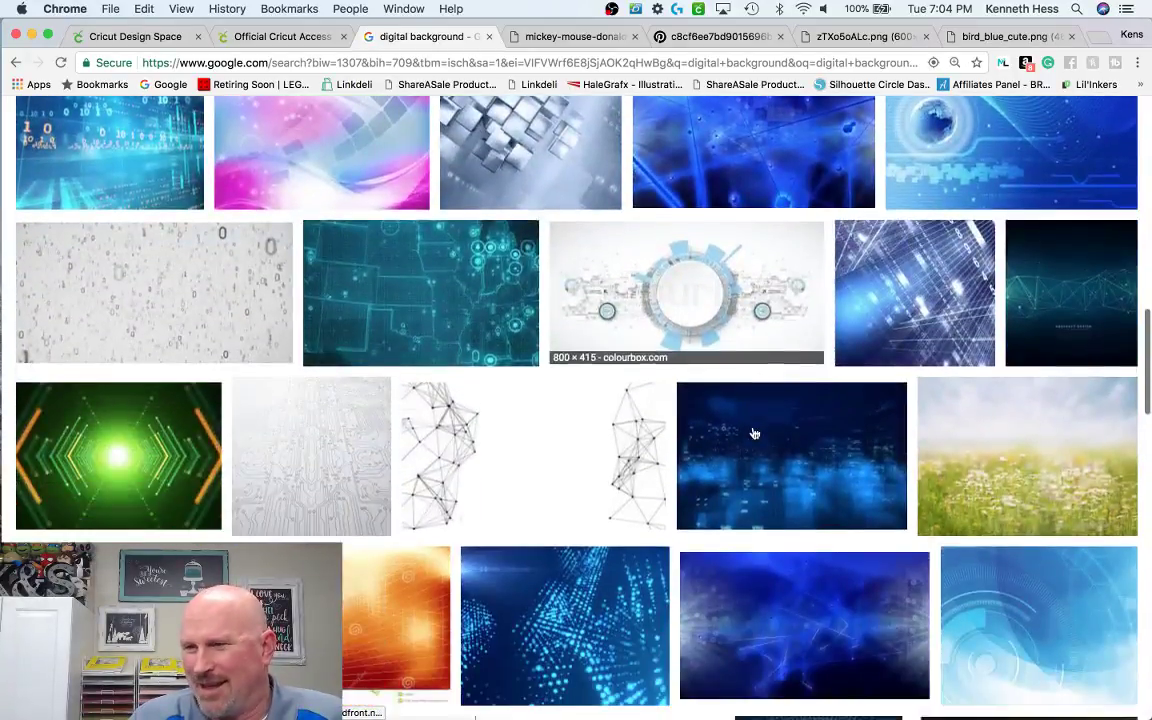
pyautogui.scroll(-10, 755, 433)
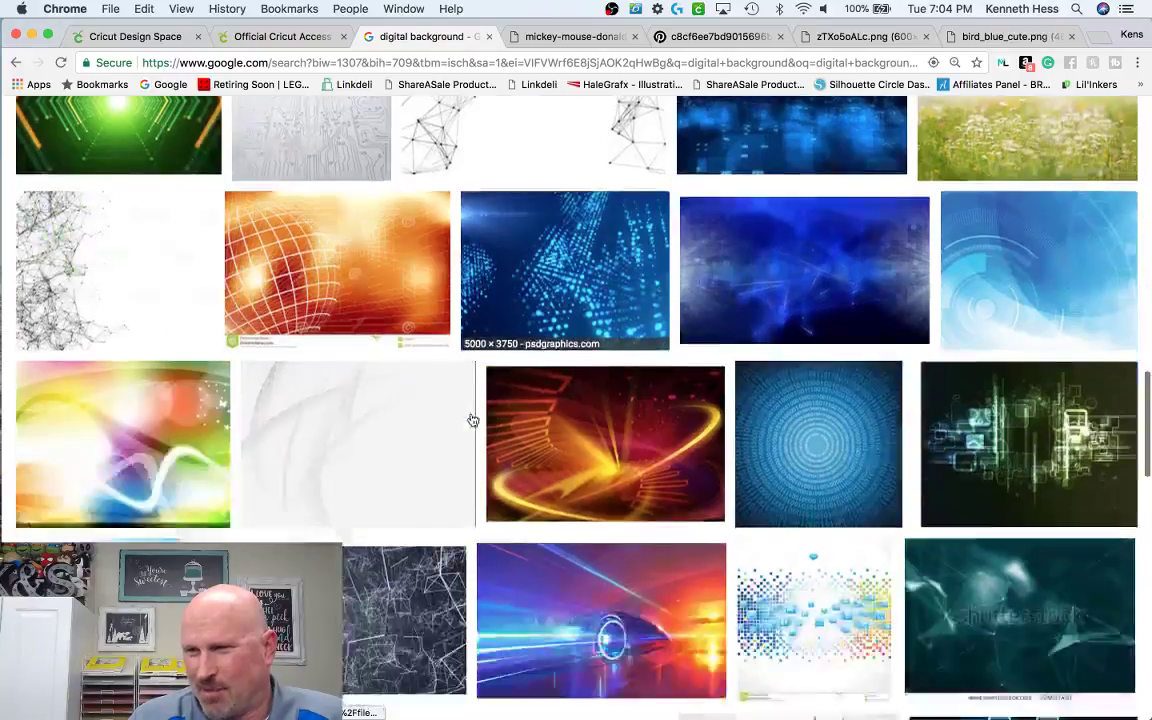
pyautogui.scroll(-5, 474, 418)
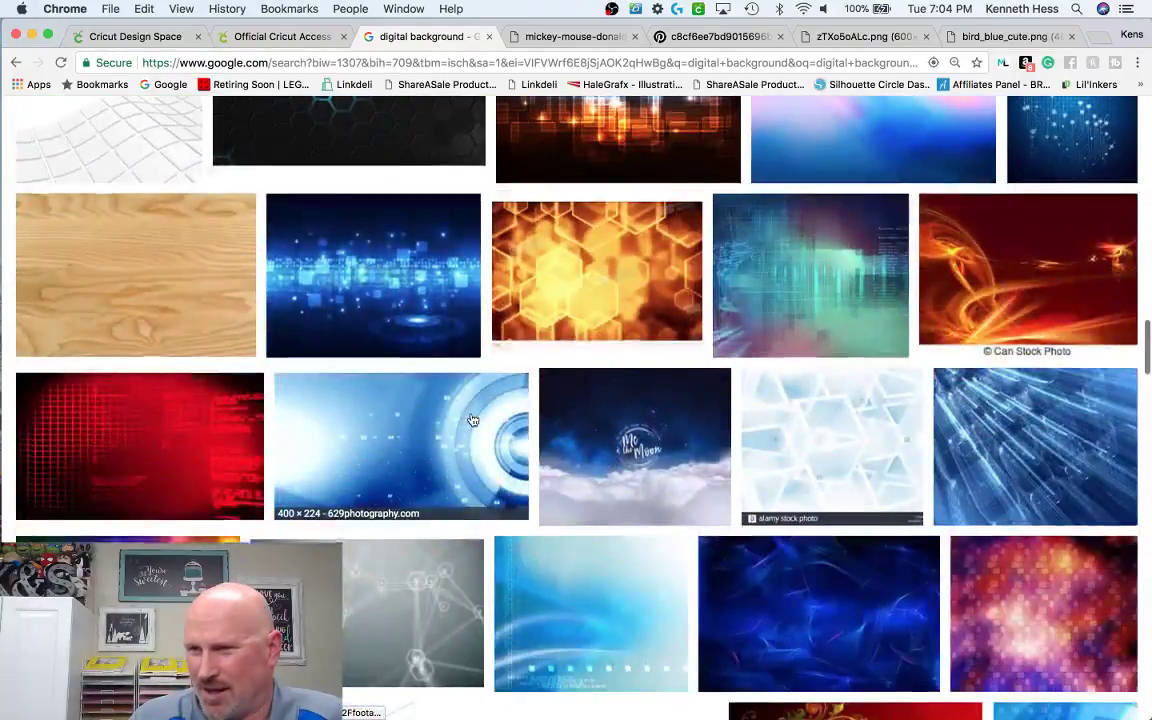
pyautogui.scroll(20, 474, 418)
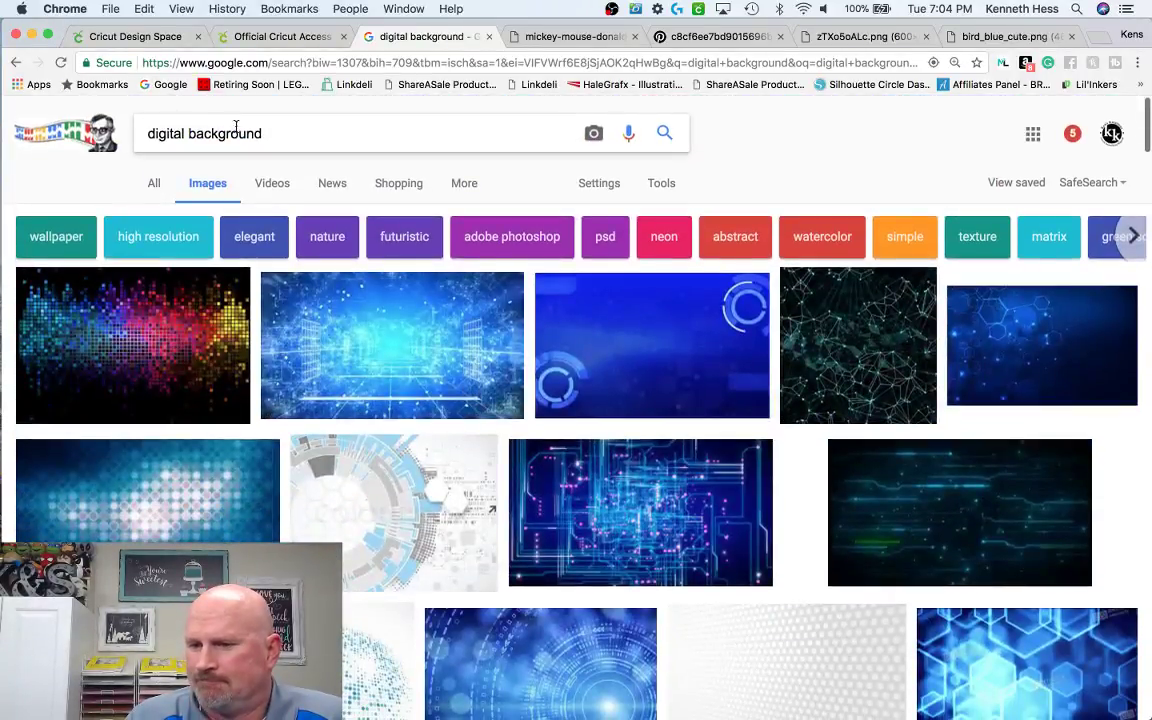
# - Change the image search to "digital pattern background"
pyautogui.click(190, 131)
pyautogui.write('pattern')
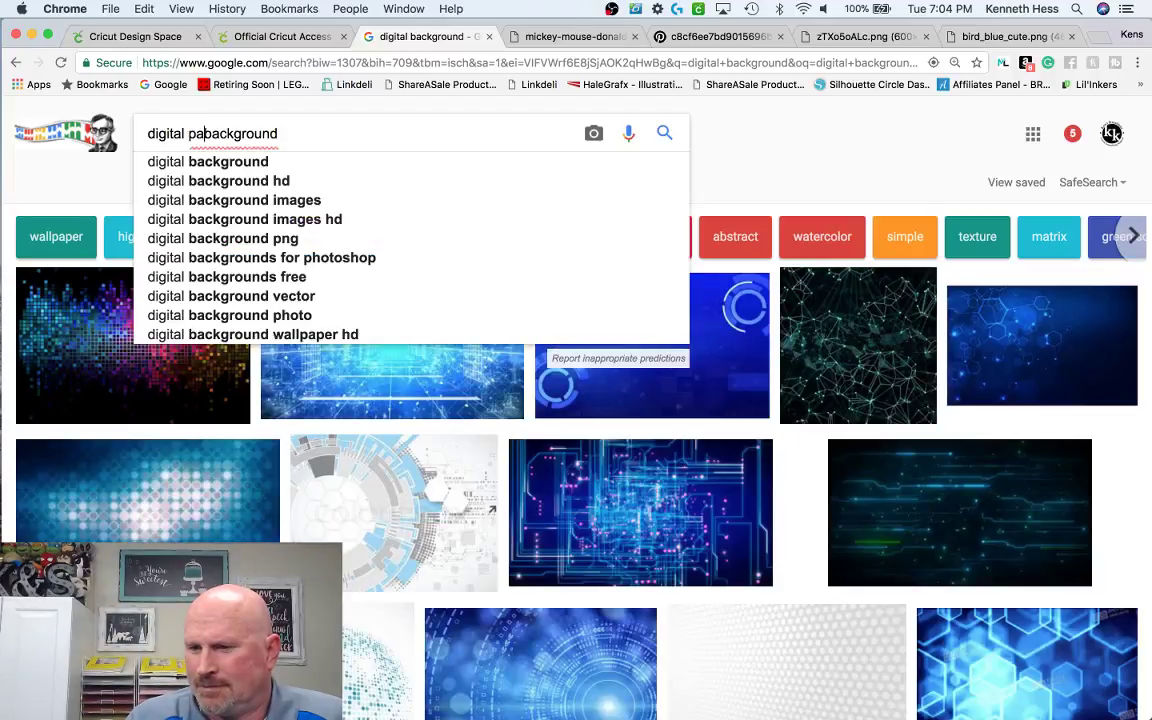
pyautogui.press('Return')
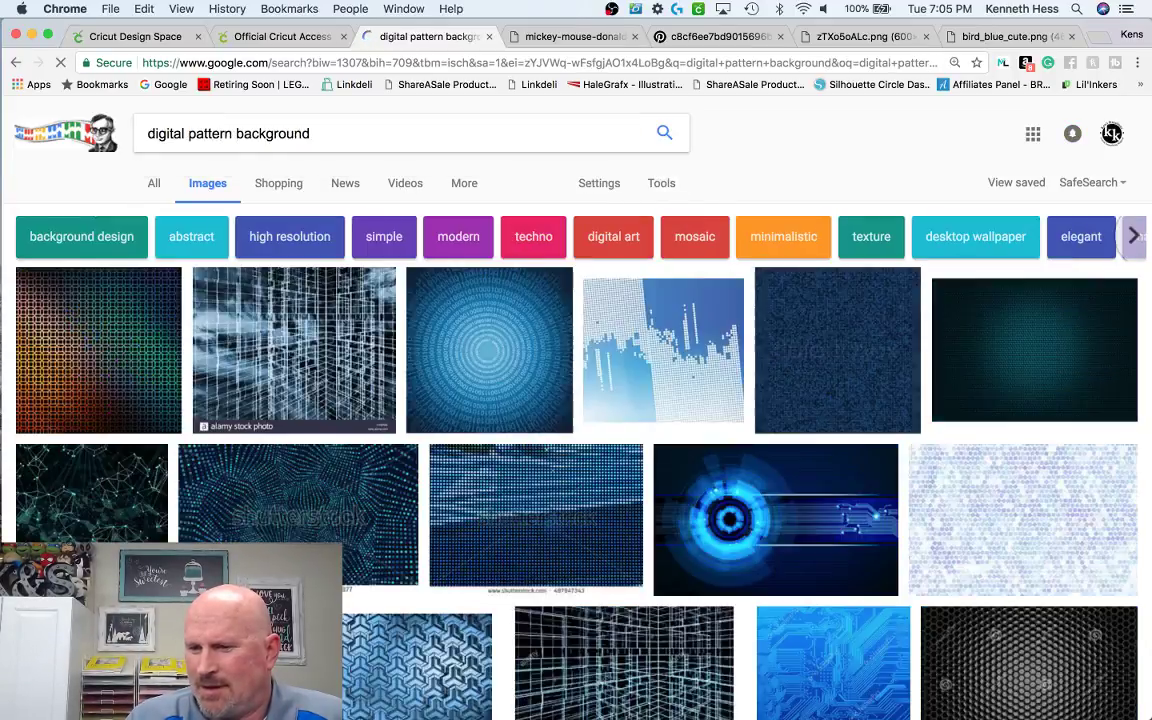
# - Open the first result, the multicoloured circle lattice pattern, at full size and save it to the Desktop as a JPEG image
pyautogui.click(105, 370)
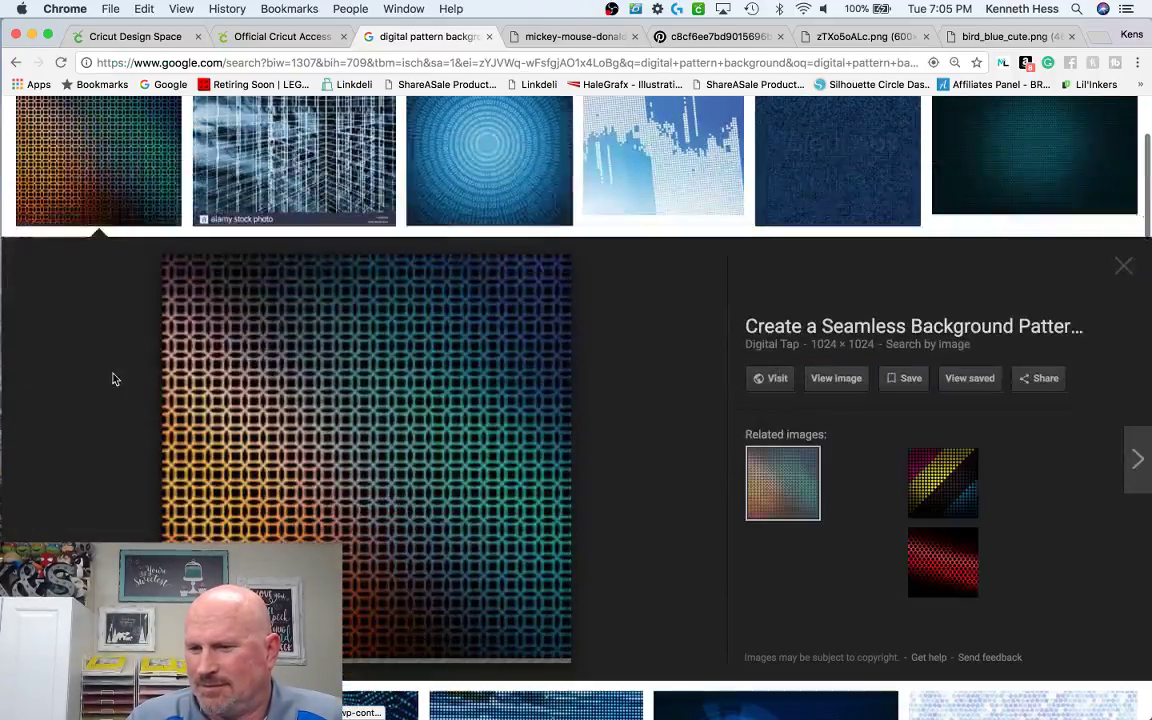
pyautogui.click(835, 379)
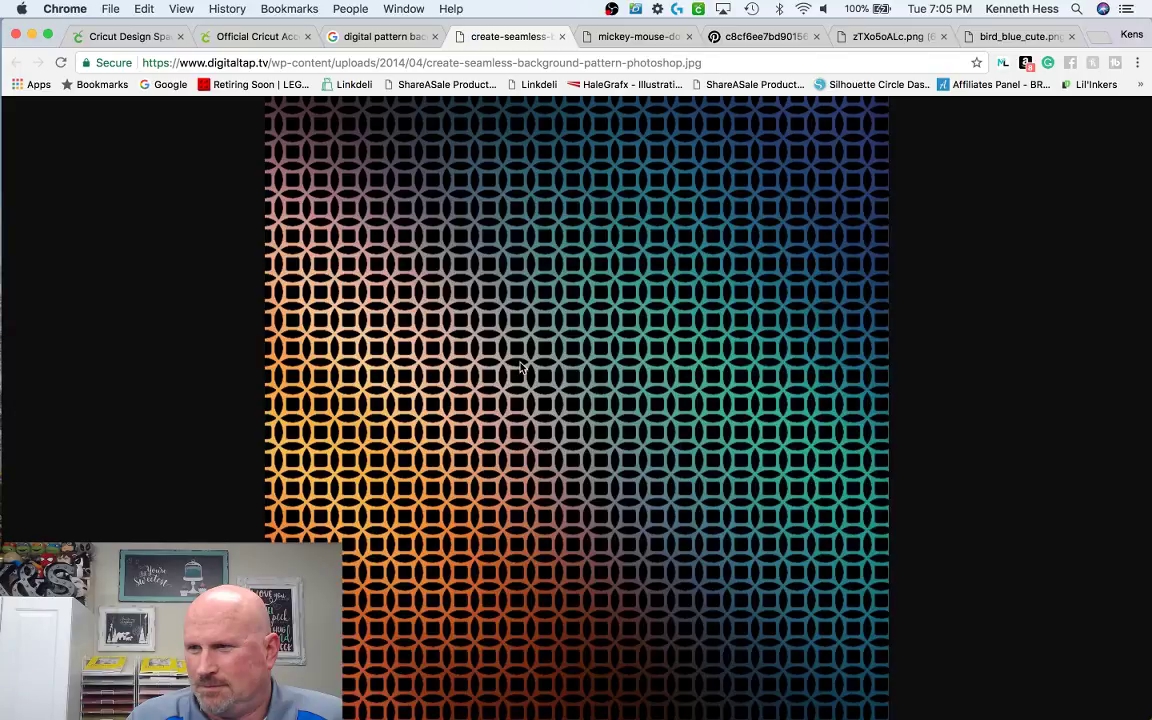
pyautogui.rightClick(527, 303)
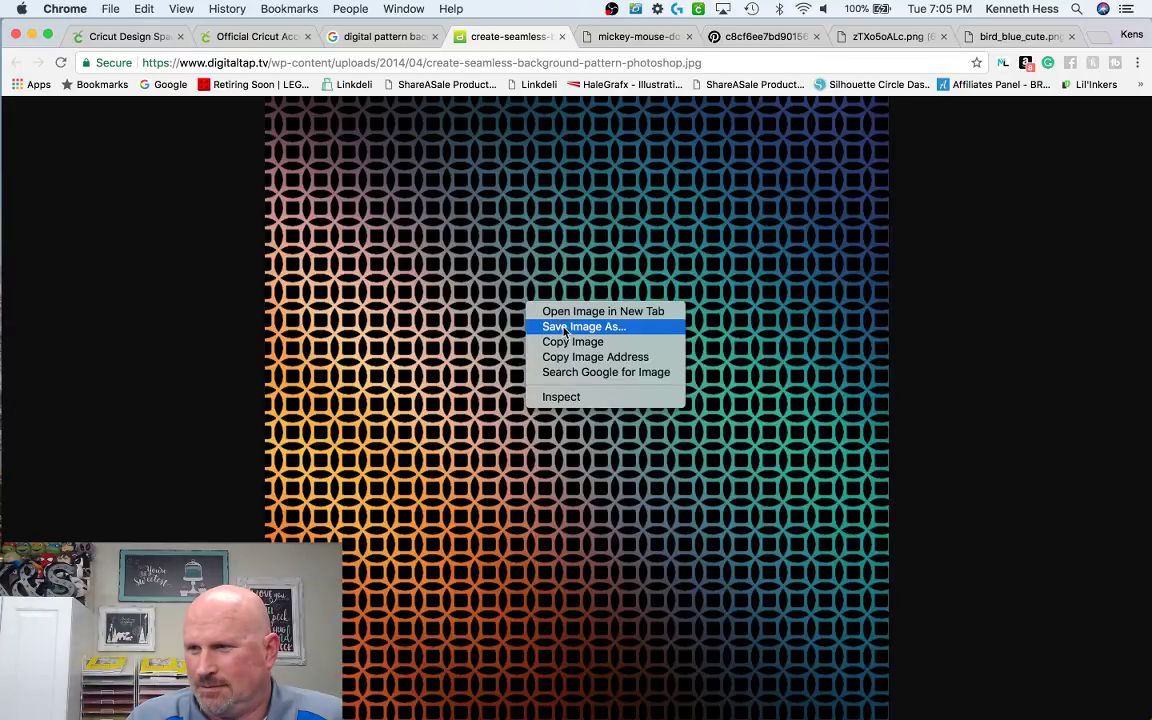
pyautogui.click(566, 328)
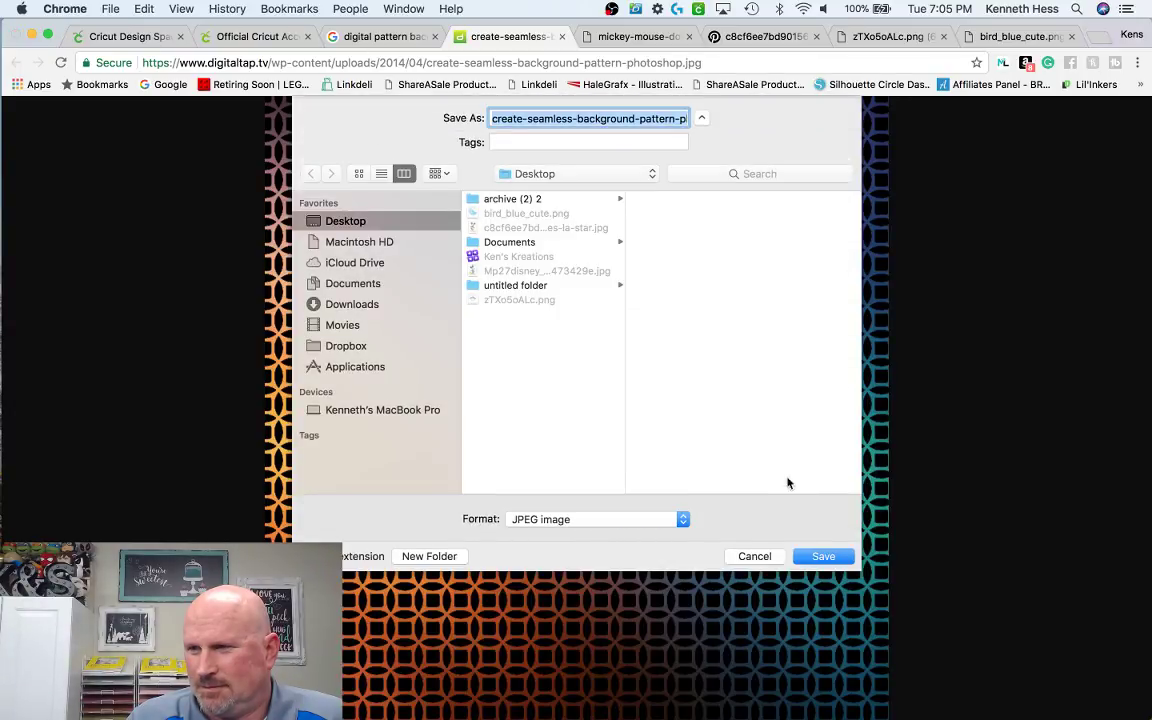
pyautogui.press('Return')
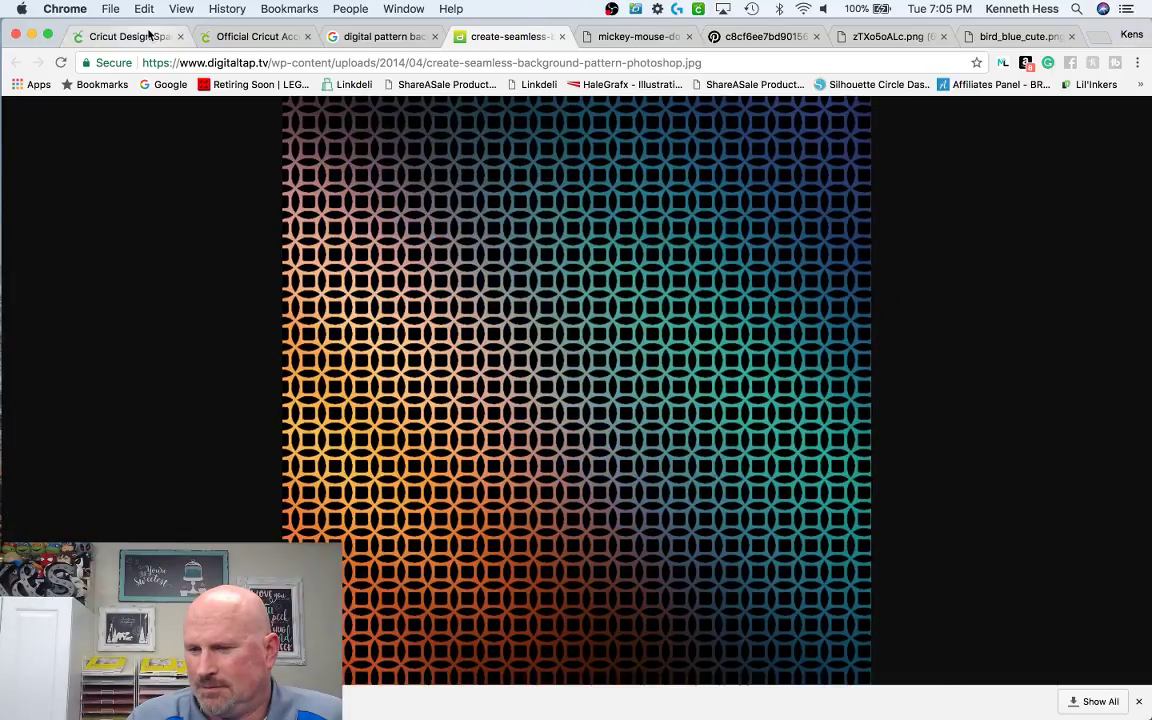
# - Switch to Cricut Design Space and upload the saved create-seamless-background-pattern-photoshop image as a pattern fill, keeping its suggested name and adding no tags
pyautogui.click(148, 36)
pyautogui.click(866, 378)
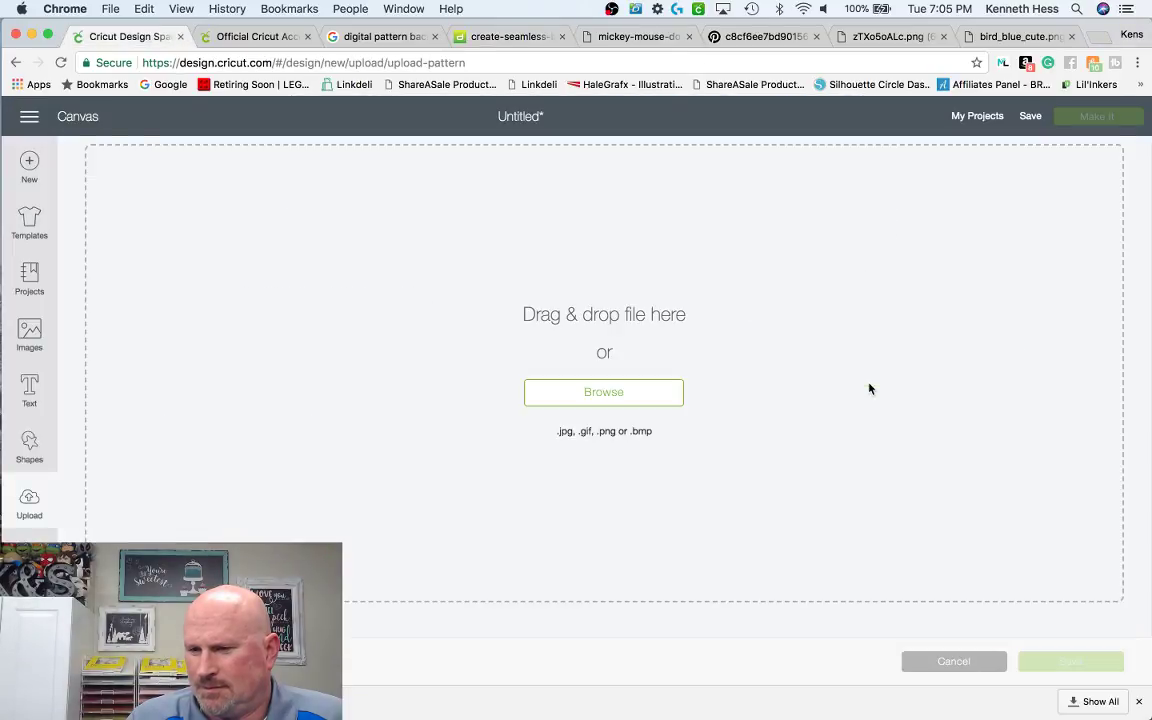
pyautogui.click(622, 400)
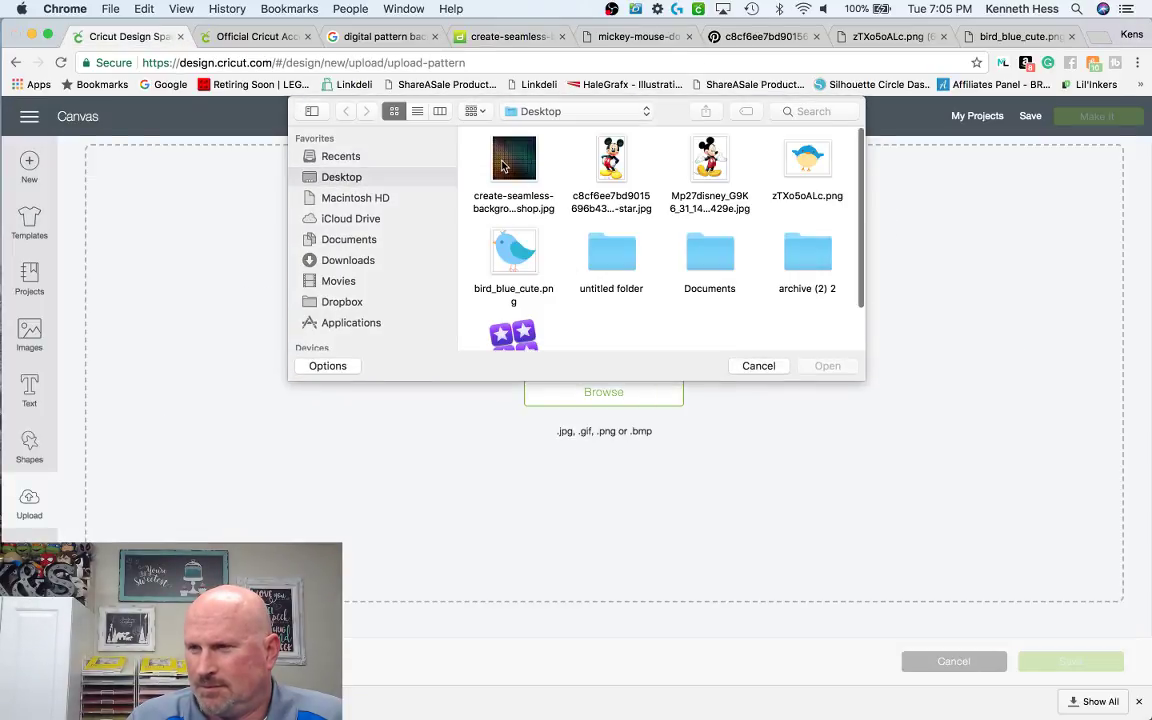
pyautogui.doubleClick(503, 166)
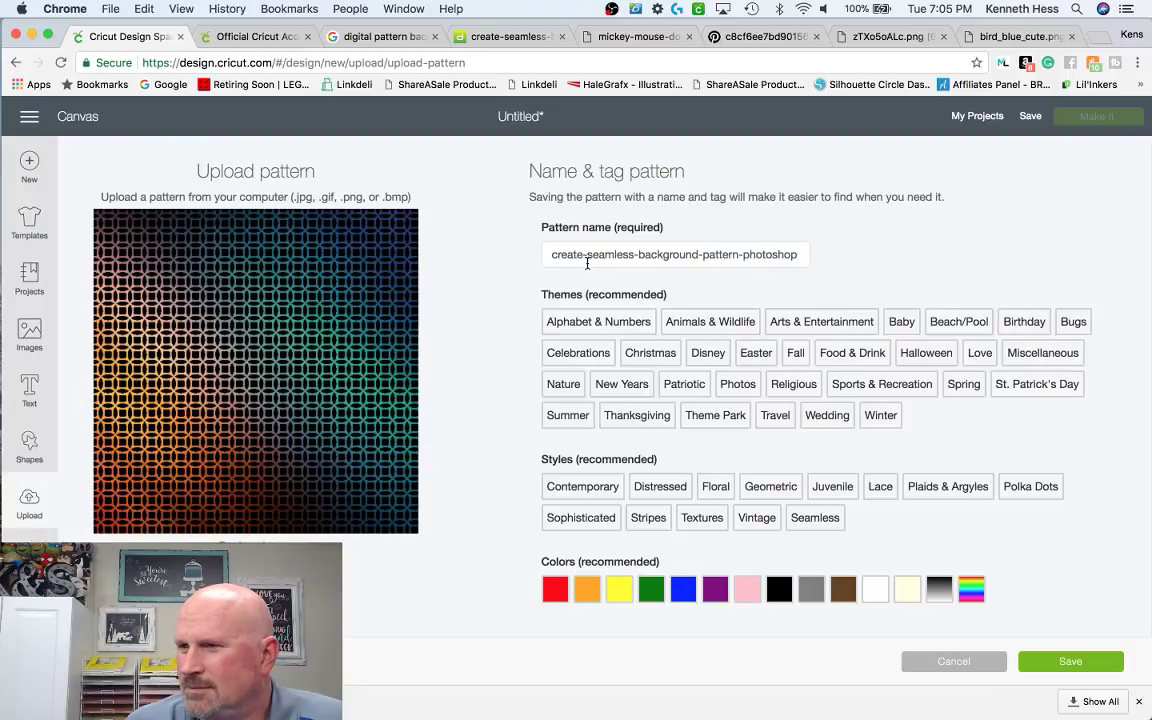
pyautogui.click(591, 327)
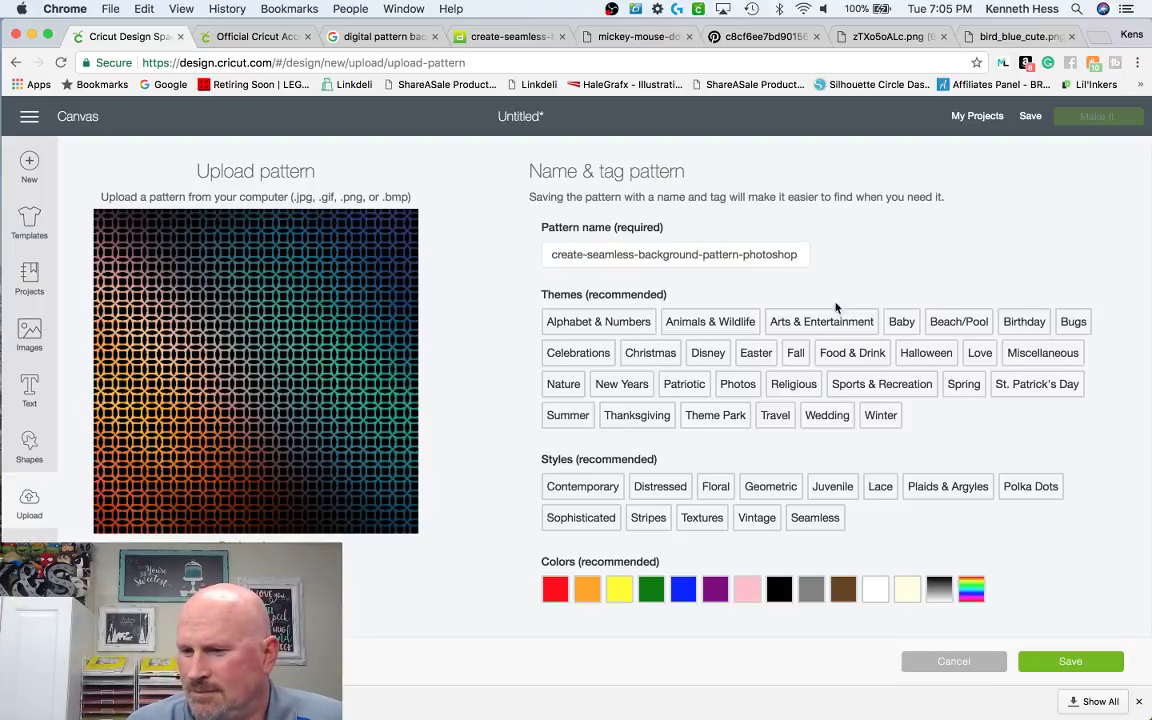
pyautogui.click(1093, 672)
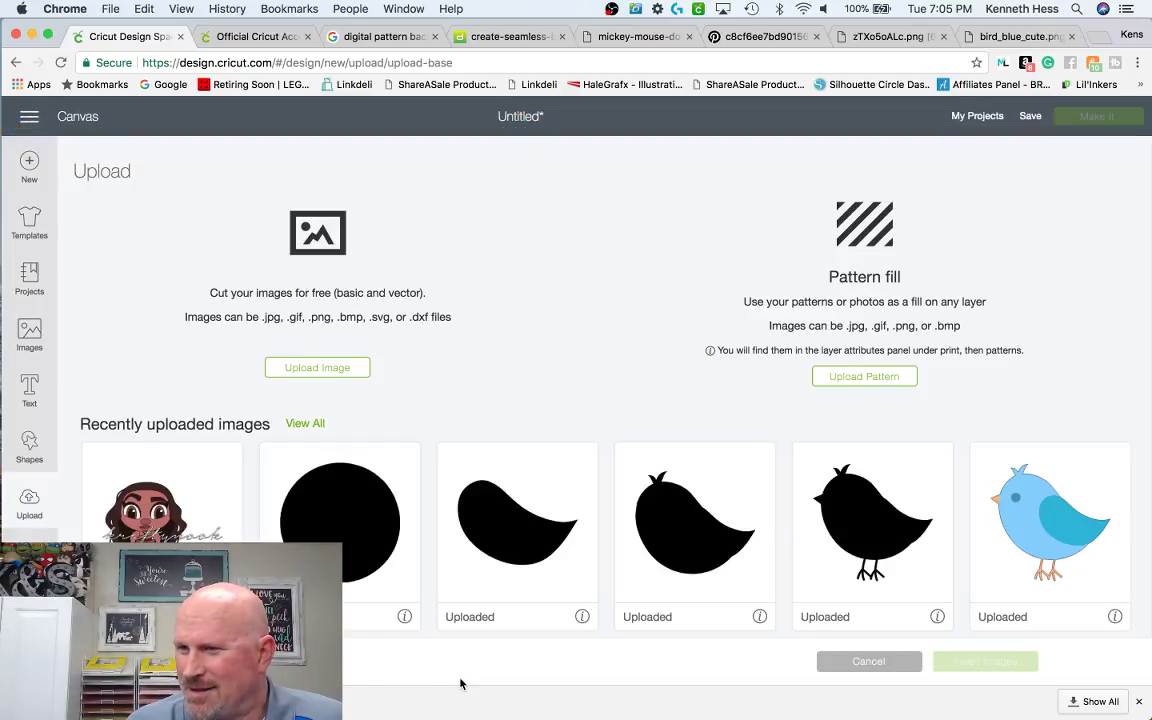
# - Add a square to the canvas, move it away from the corner and enlarge it to about 4.28 inches per side
pyautogui.click(44, 455)
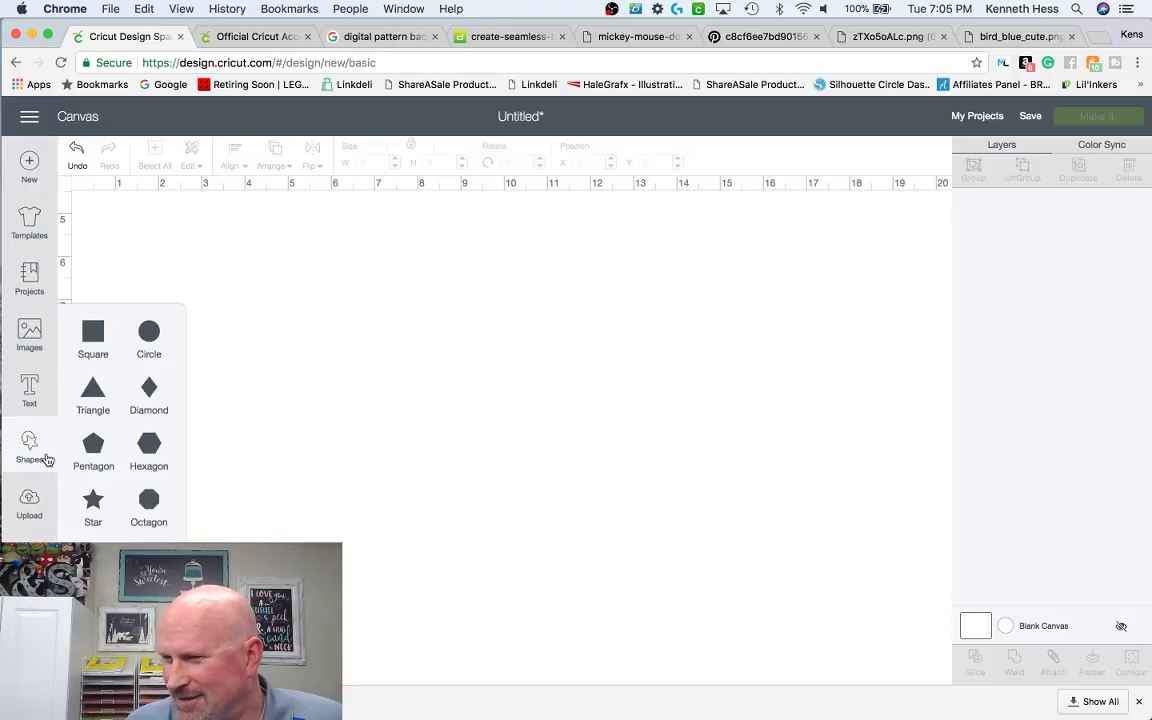
pyautogui.click(78, 345)
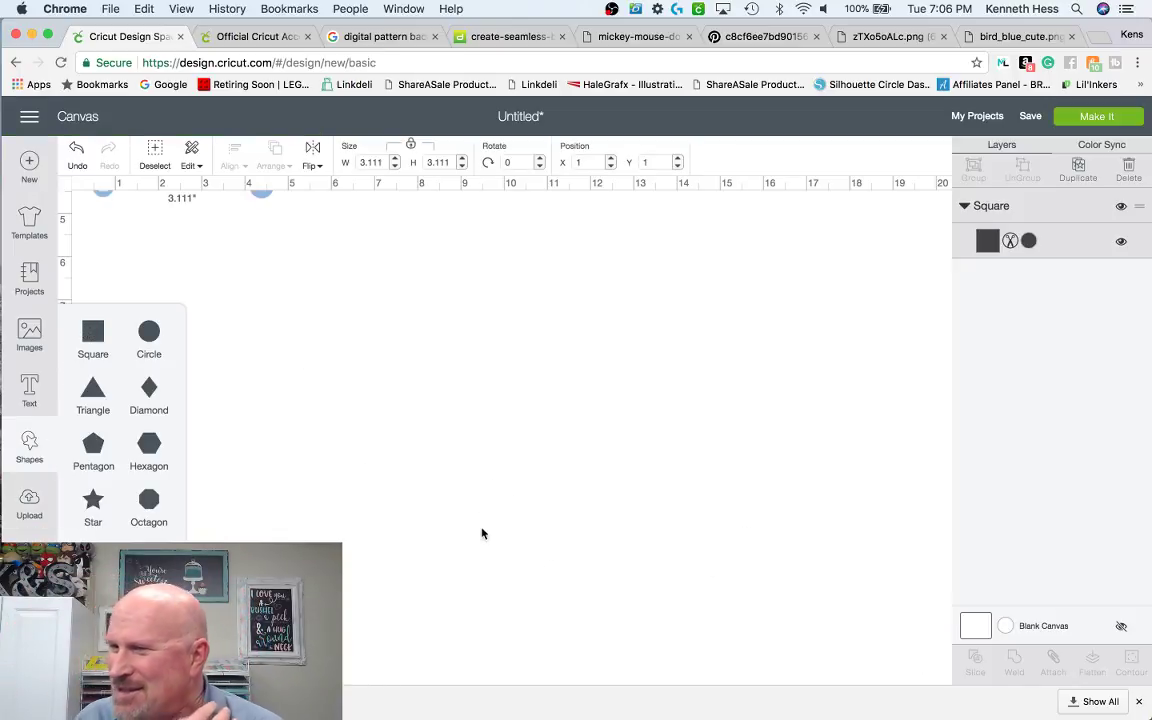
pyautogui.click(372, 402)
pyautogui.scroll(3, 370, 402)
pyautogui.scroll(2, 370, 402)
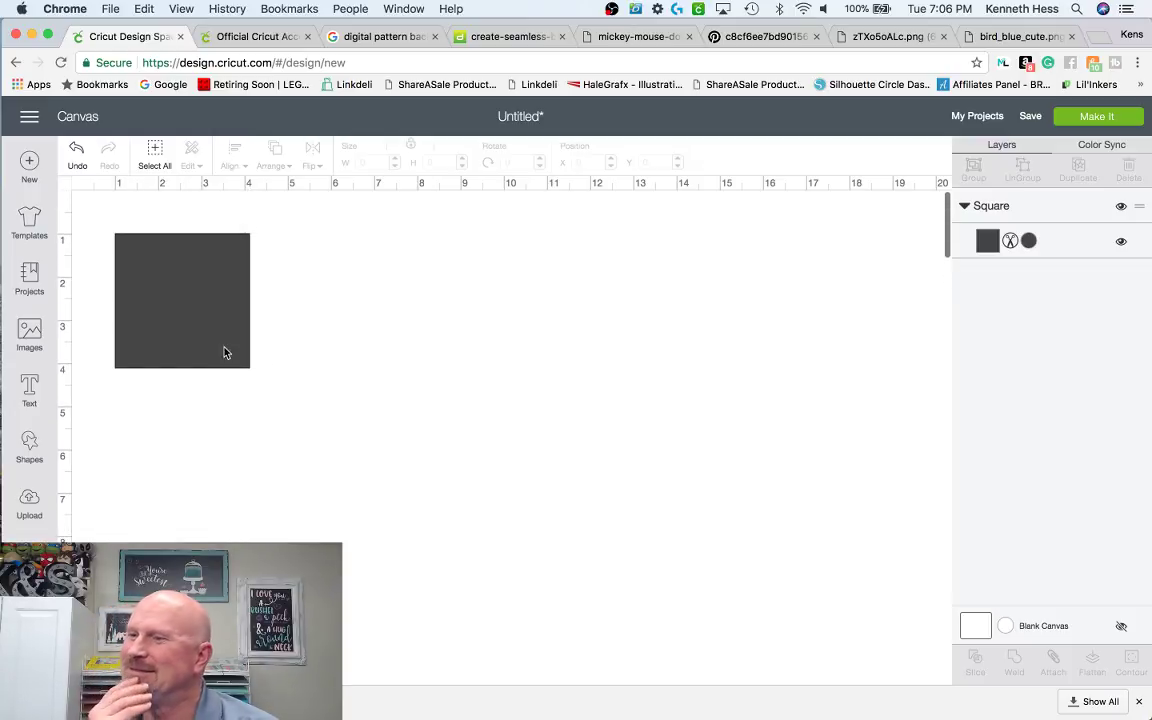
pyautogui.click(200, 334)
pyautogui.moveTo(200, 334); pyautogui.dragTo(330, 373)
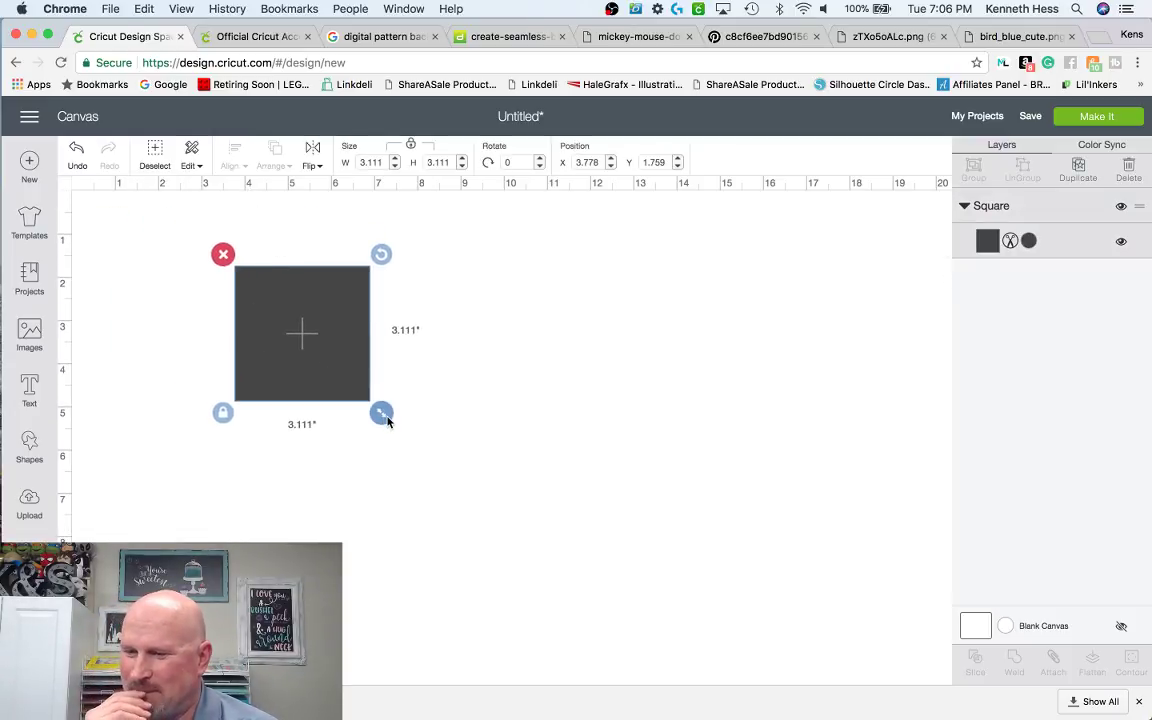
pyautogui.moveTo(380, 413); pyautogui.dragTo(430, 463)
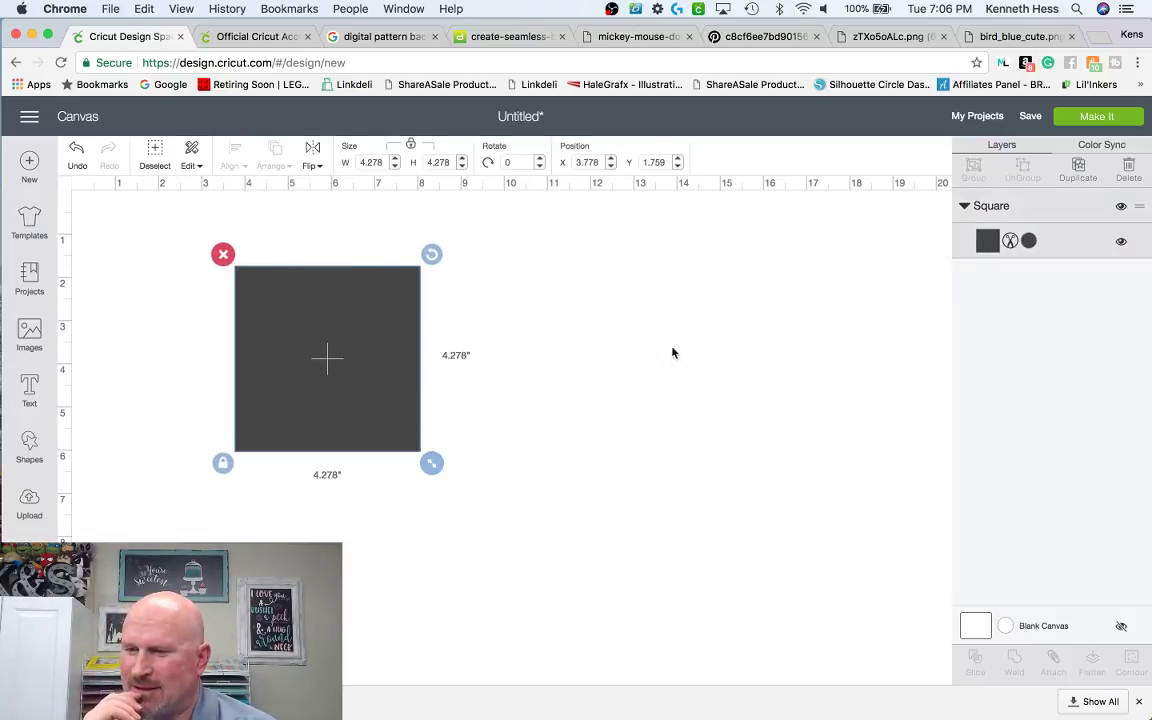
# - Change the square layer's line type from Cut to Print
pyautogui.click(1011, 243)
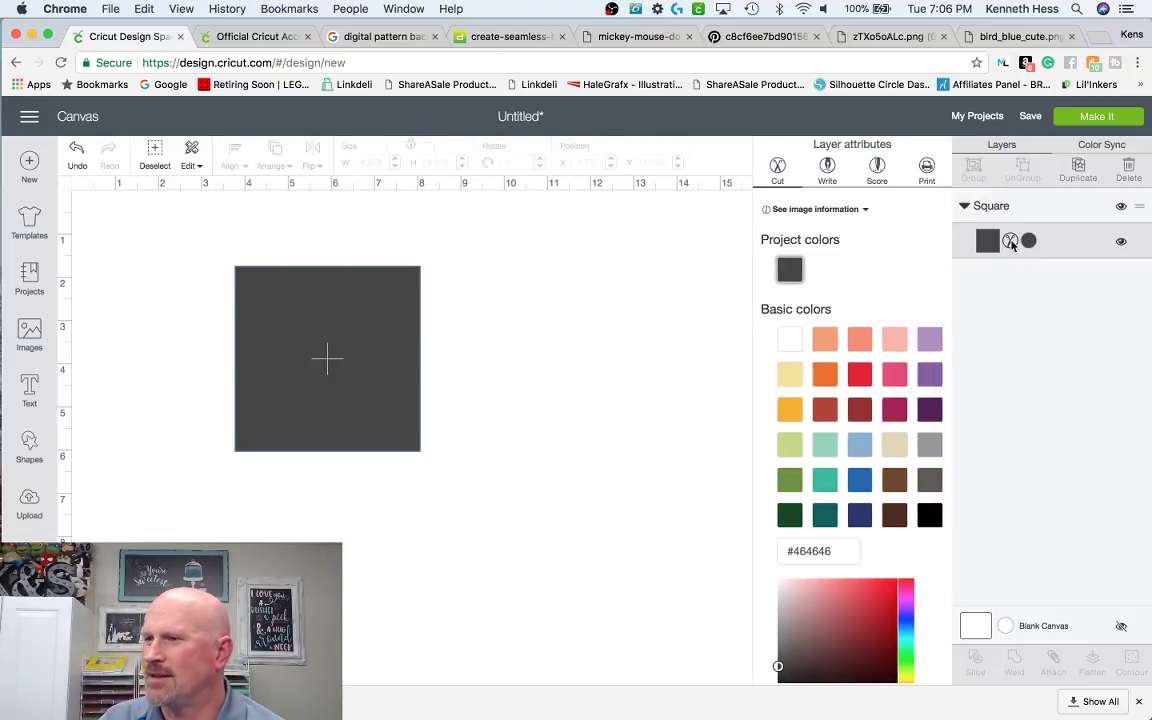
pyautogui.click(927, 167)
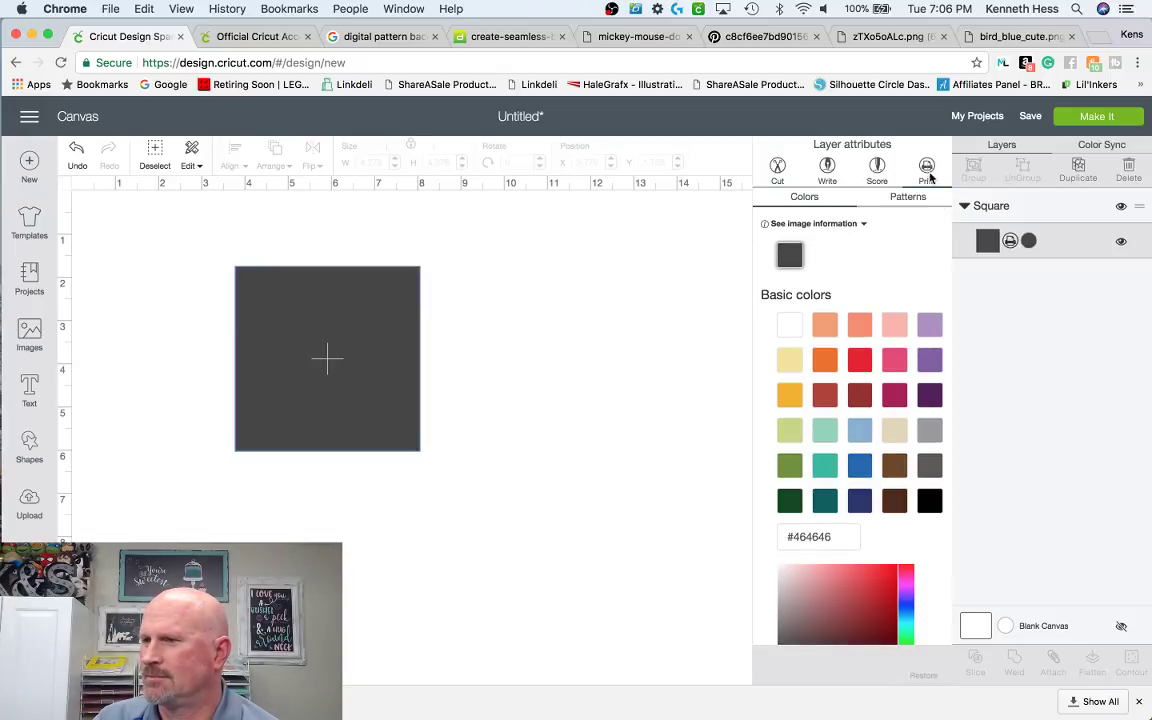
pyautogui.click(650, 245)
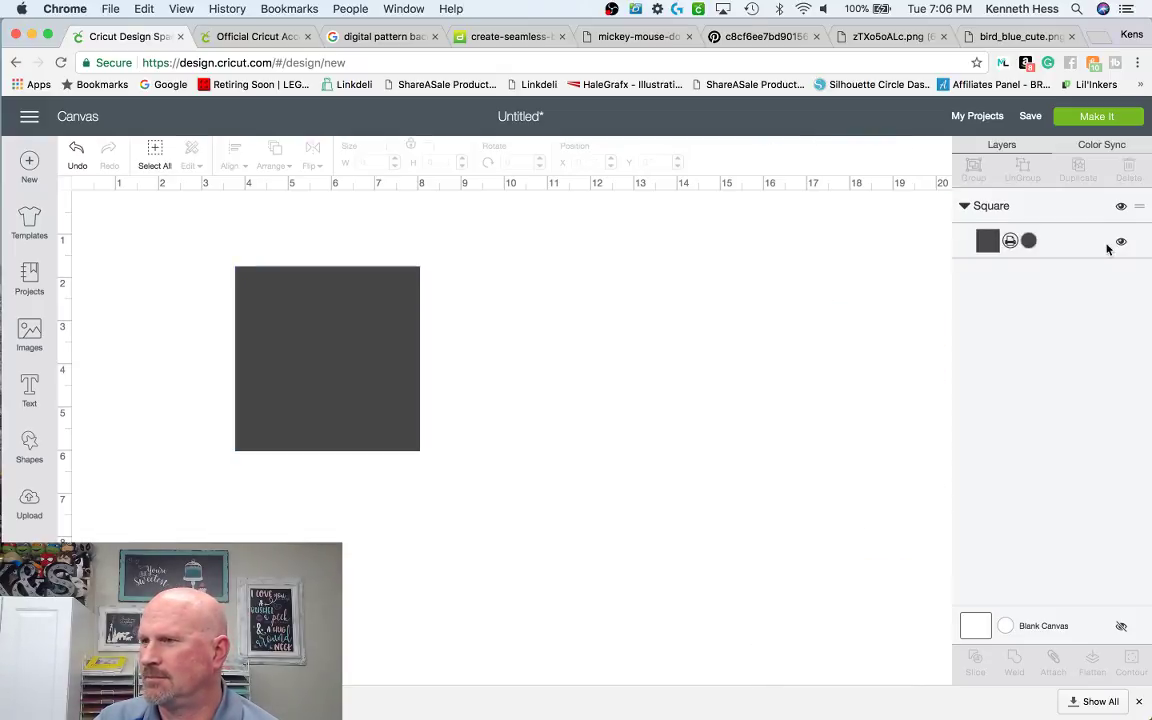
# - Browse the available patterns for the square layer and fill it with the newly uploaded multicoloured lattice pattern
pyautogui.click(1053, 247)
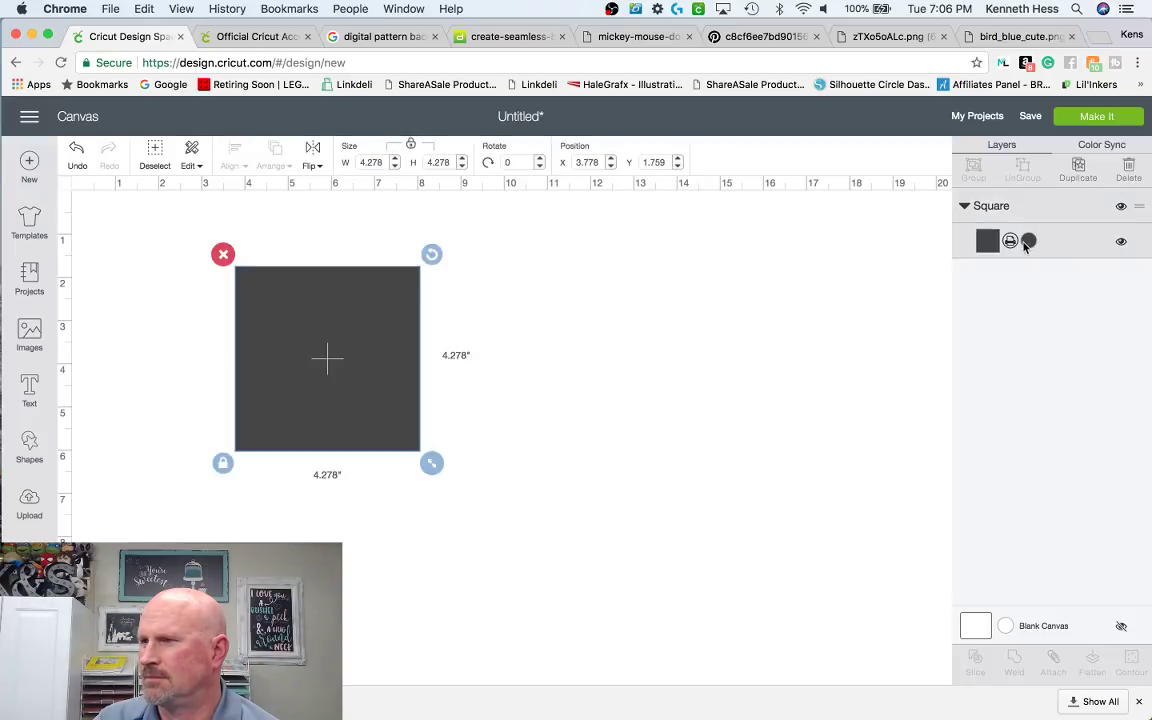
pyautogui.click(1029, 242)
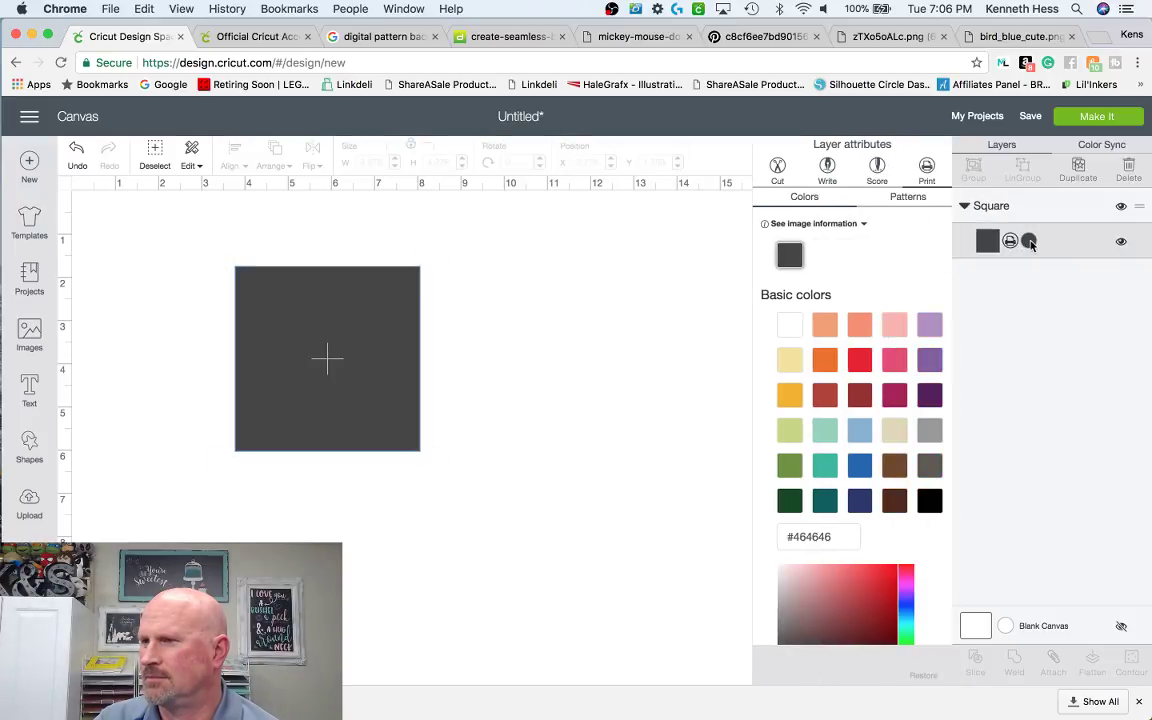
pyautogui.click(913, 198)
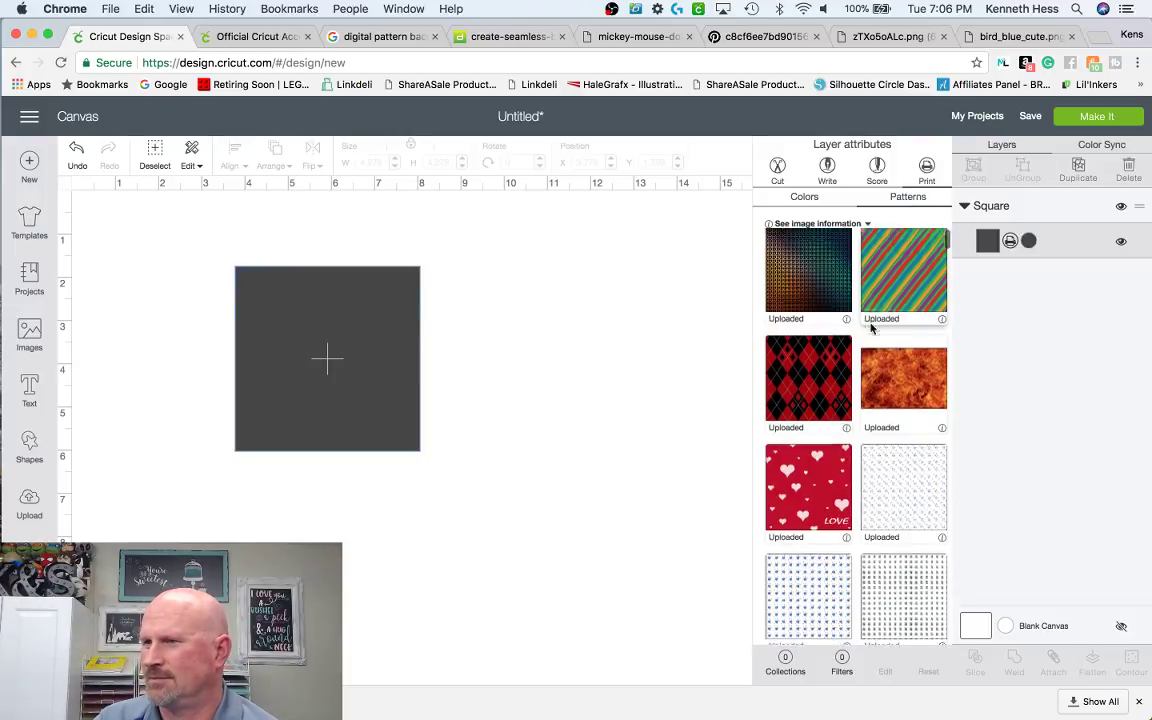
pyautogui.scroll(-5, 872, 326)
pyautogui.scroll(-15, 872, 326)
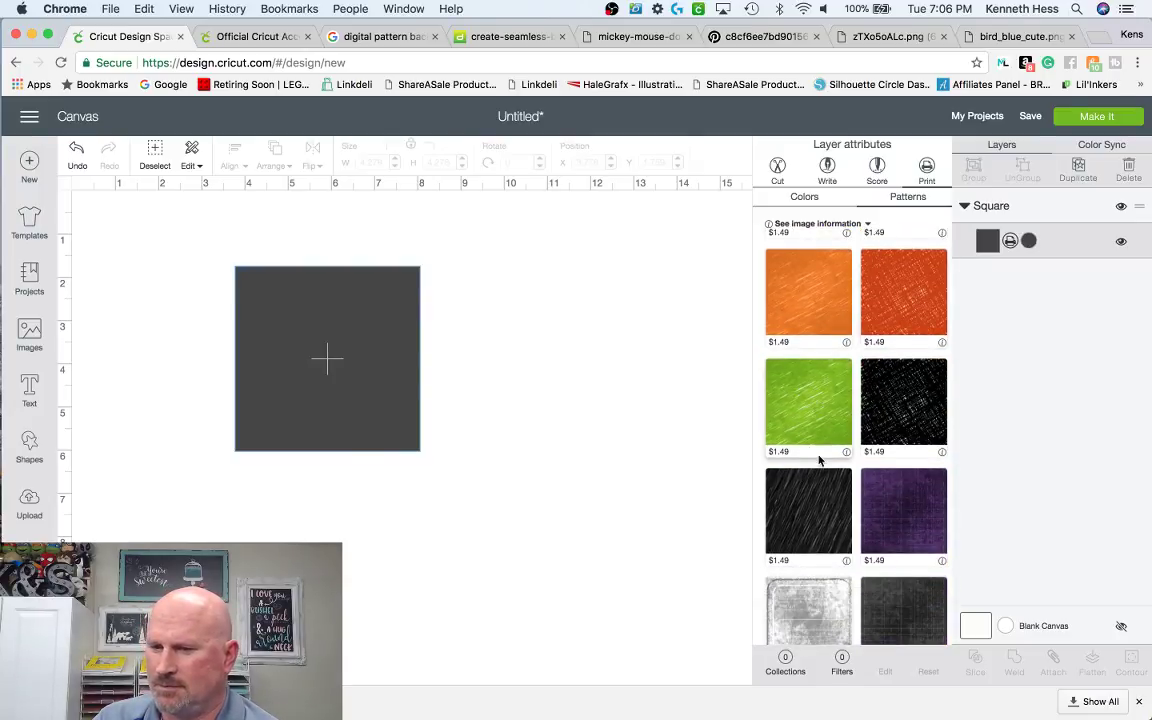
pyautogui.scroll(1, 845, 460)
pyautogui.scroll(15, 845, 460)
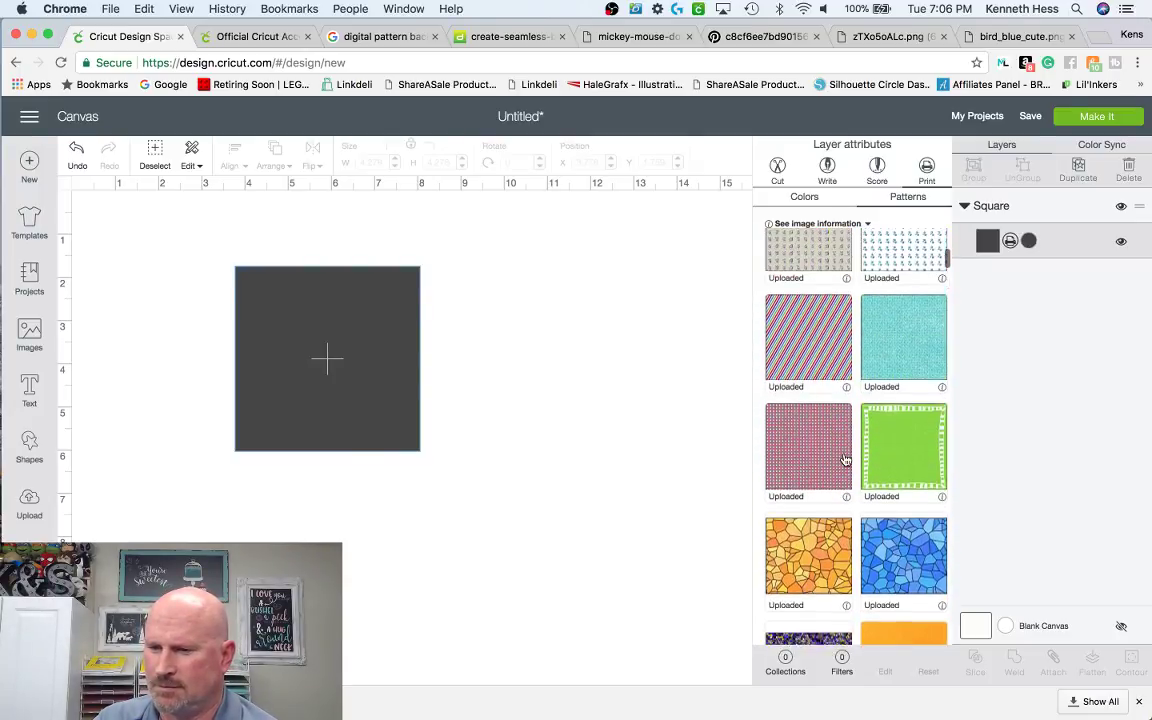
pyautogui.scroll(2, 845, 460)
pyautogui.click(812, 271)
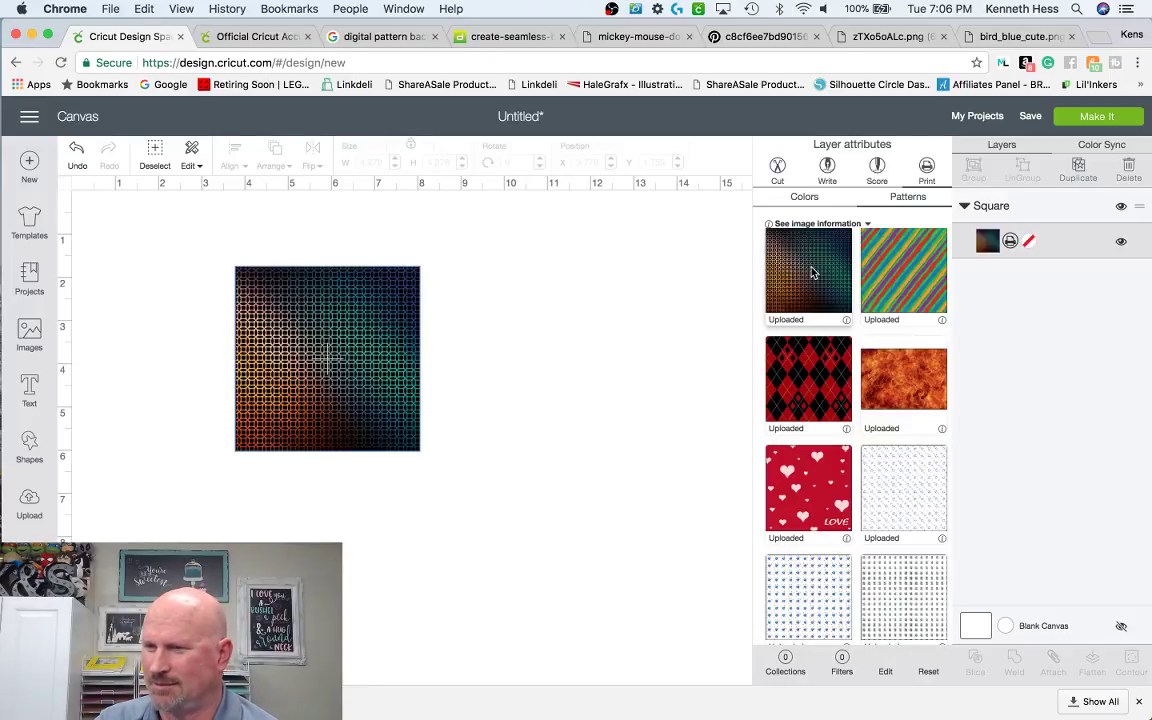
# - Delete the pattern-filled square from the canvas
pyautogui.click(339, 342)
pyautogui.press('Delete')
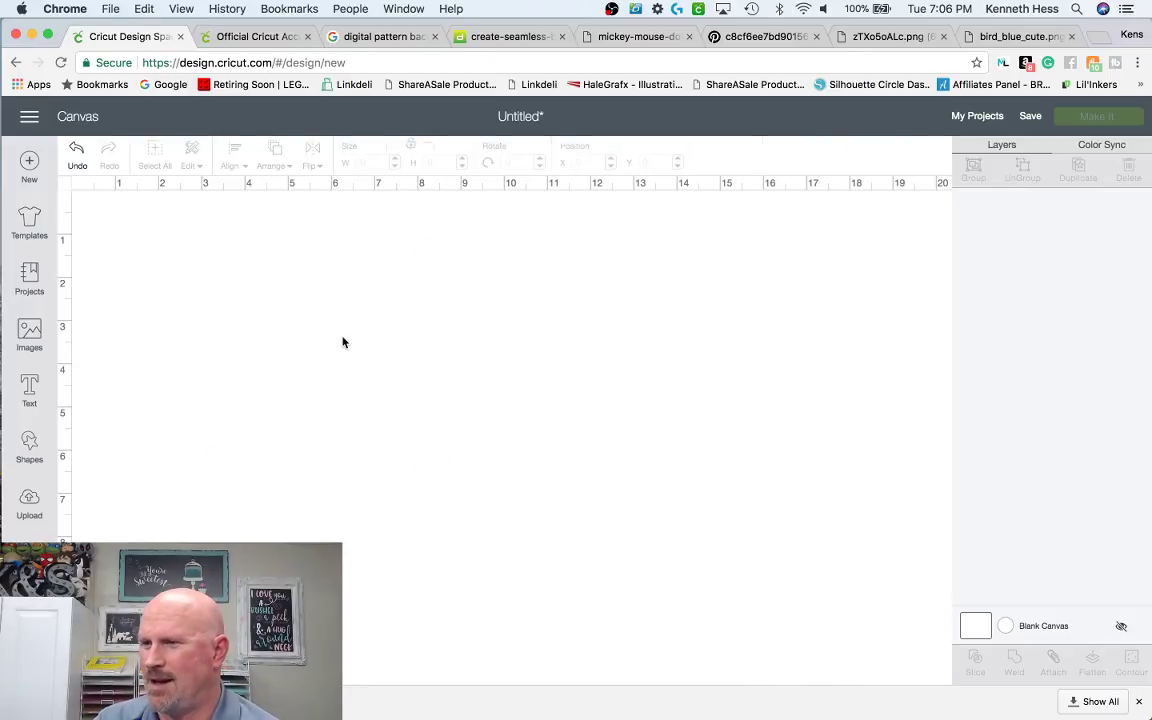
# - Open the image library and remove the "lego" search and the Uploaded filter to show the Cricut images
pyautogui.click(29, 335)
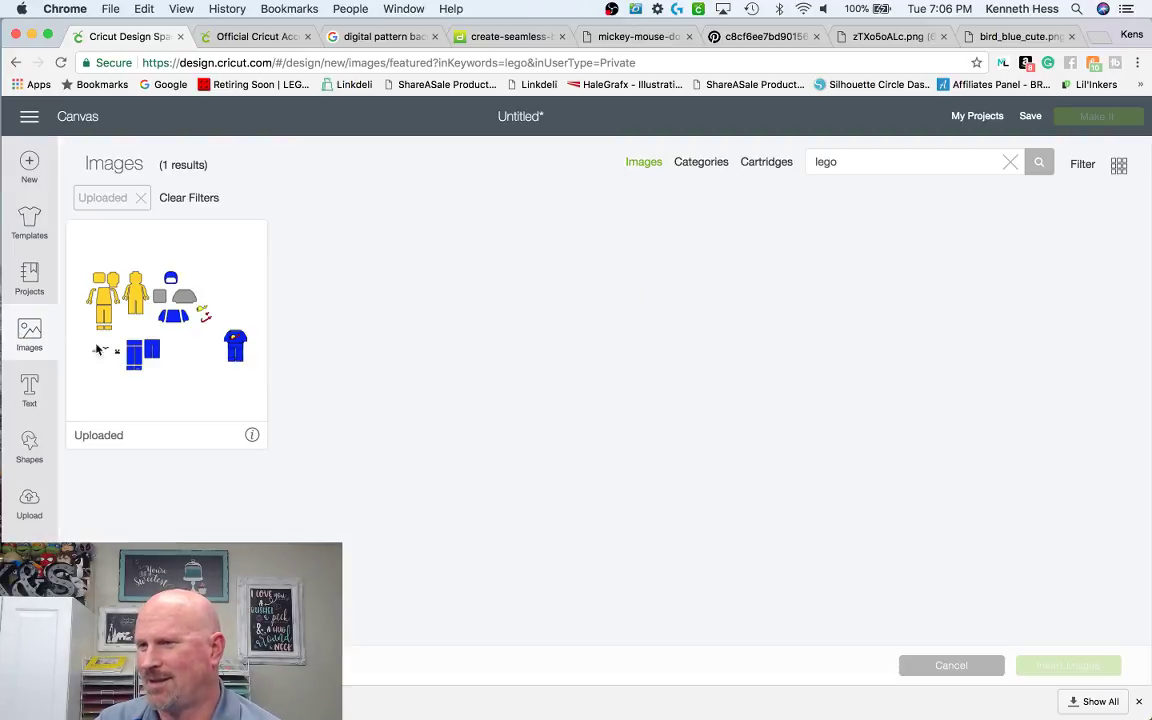
pyautogui.doubleClick(849, 157)
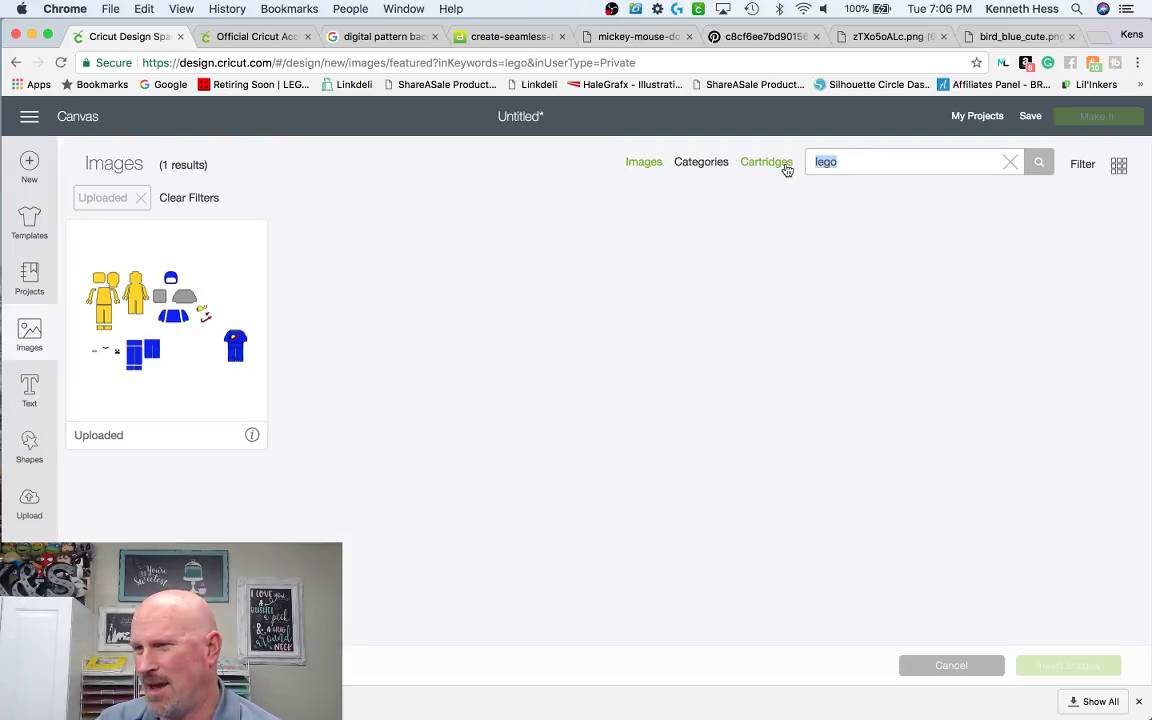
pyautogui.press('BackSpace')
pyautogui.click(659, 162)
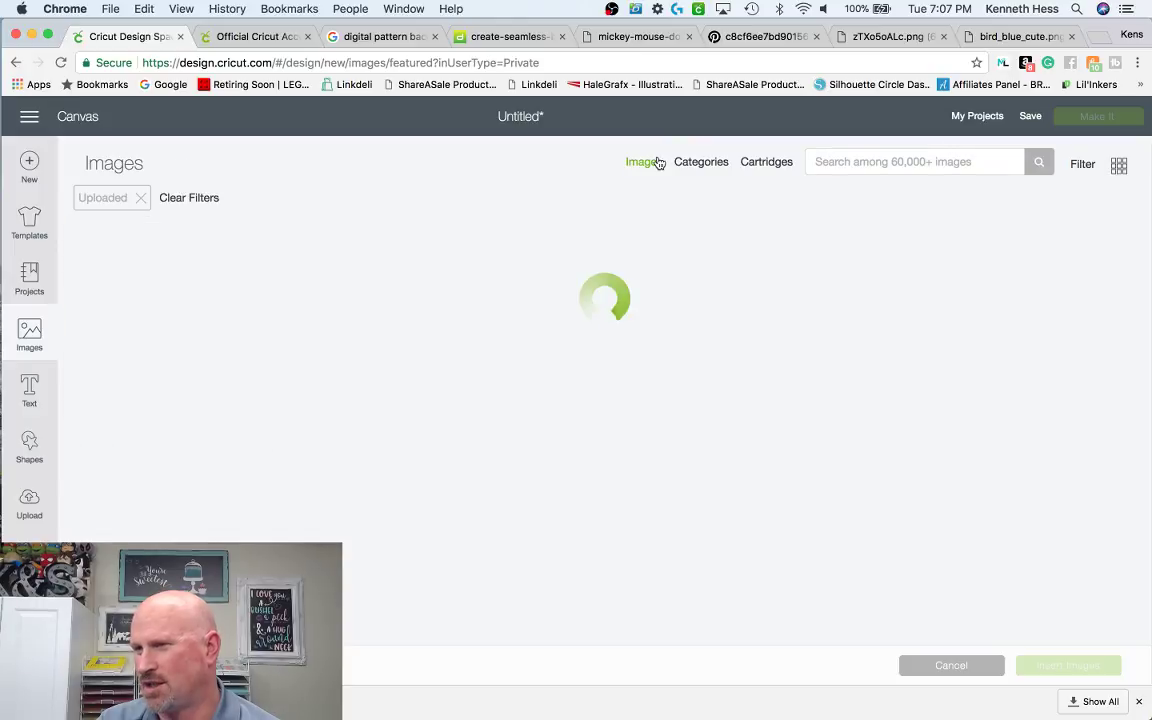
pyautogui.scroll(-3, 688, 354)
pyautogui.scroll(3, 688, 354)
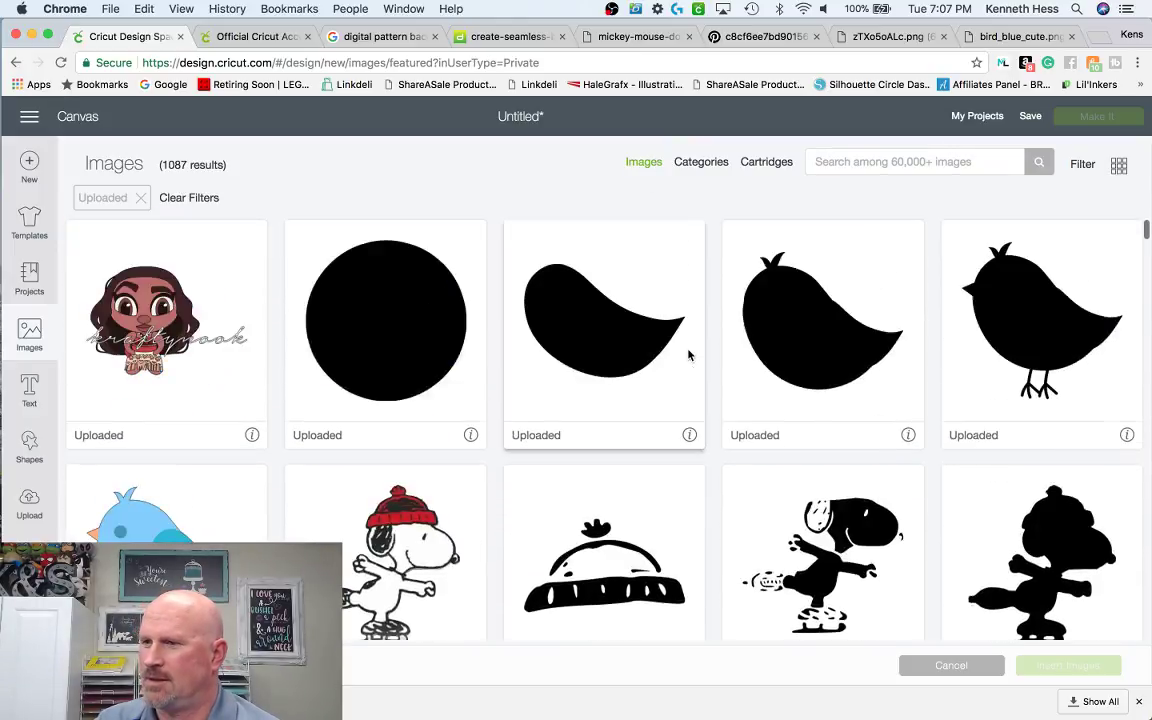
pyautogui.click(638, 163)
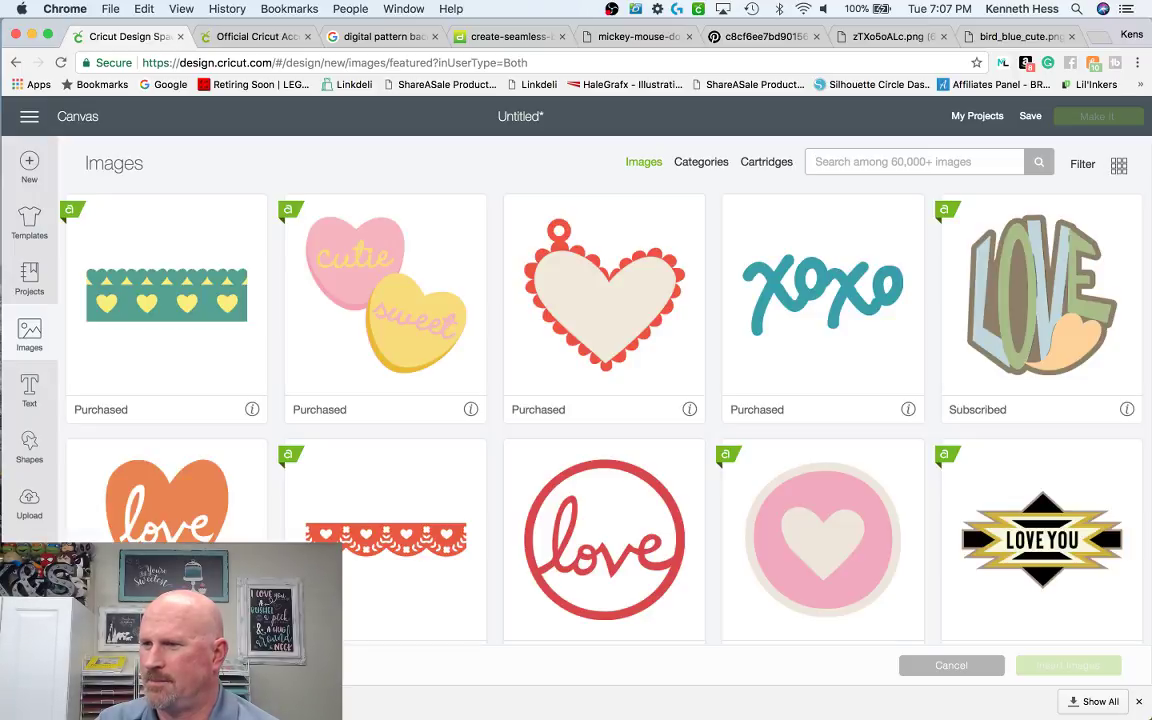
# - Insert the "cutie" and "sweet" candy hearts image, shift it slightly on the canvas and ungroup it into separate layers
pyautogui.click(418, 233)
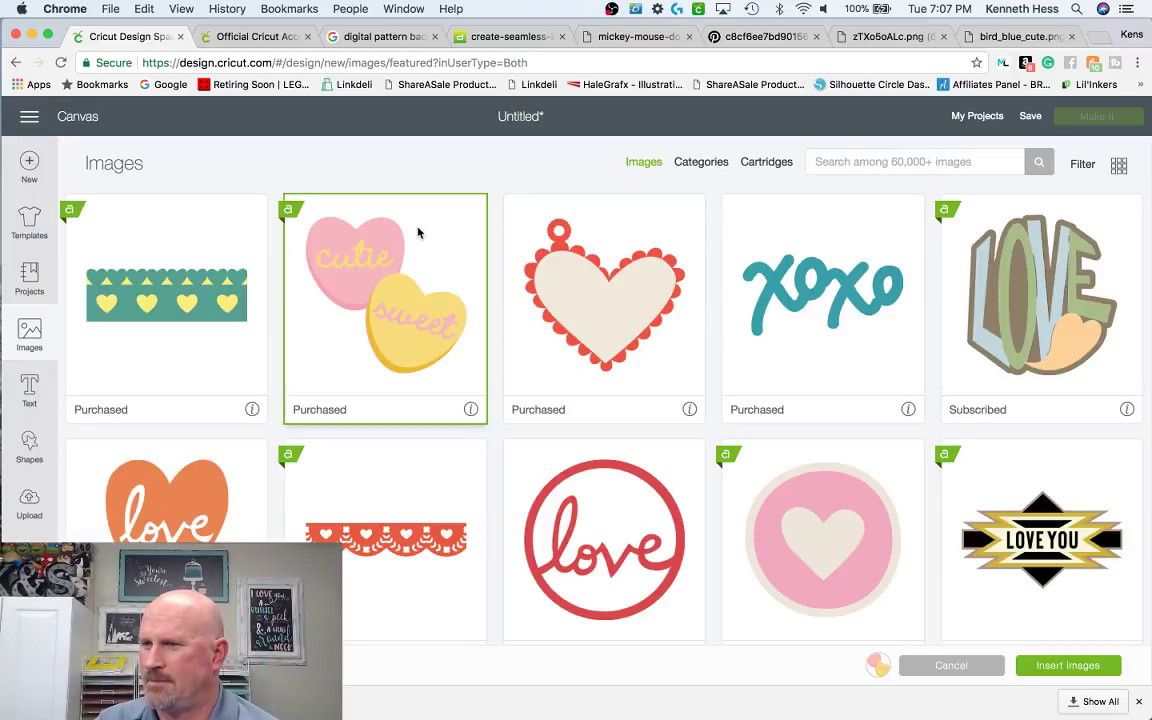
pyautogui.click(1064, 663)
pyautogui.moveTo(278, 360); pyautogui.dragTo(305, 362)
pyautogui.rightClick(252, 290)
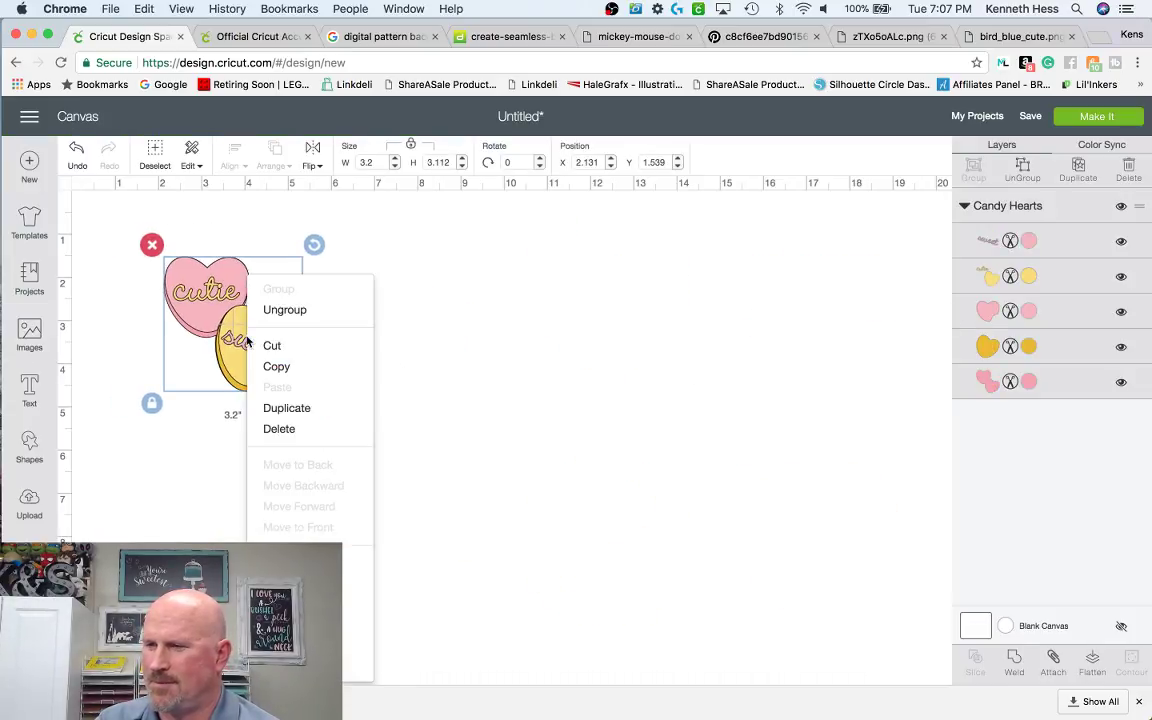
pyautogui.click(300, 310)
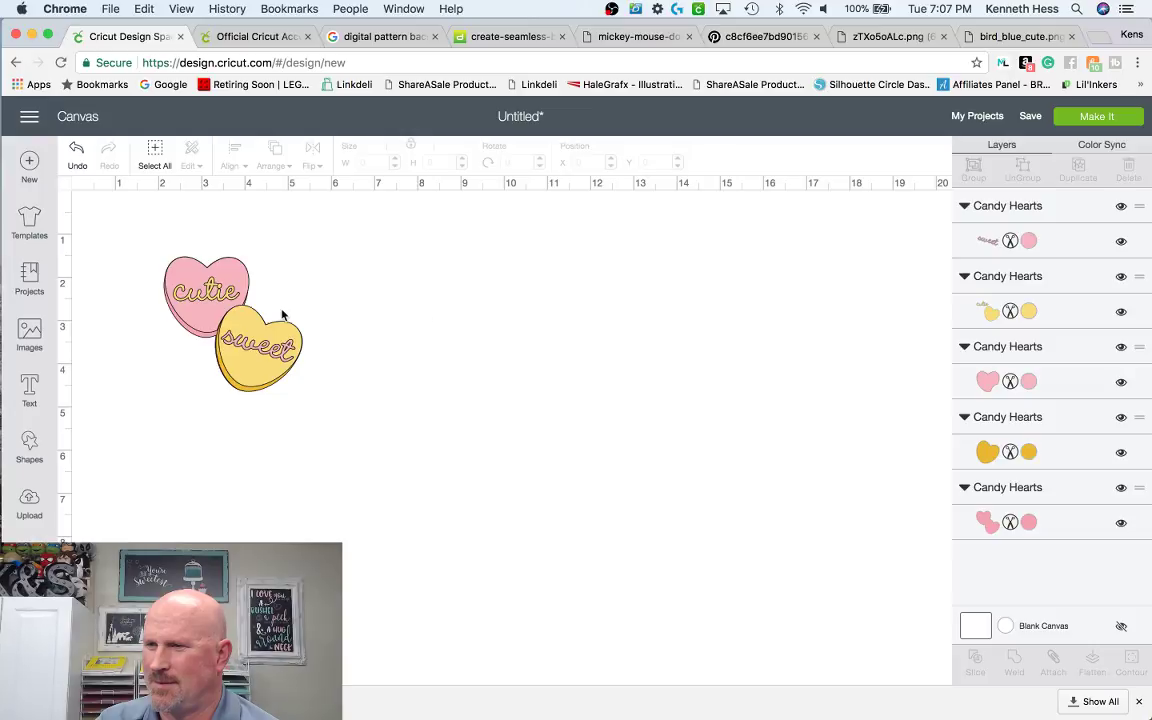
# - Set the yellow "cutie" and heart layer to Print and fill it with the uploaded multicoloured lattice pattern
pyautogui.click(263, 340)
pyautogui.click(237, 320)
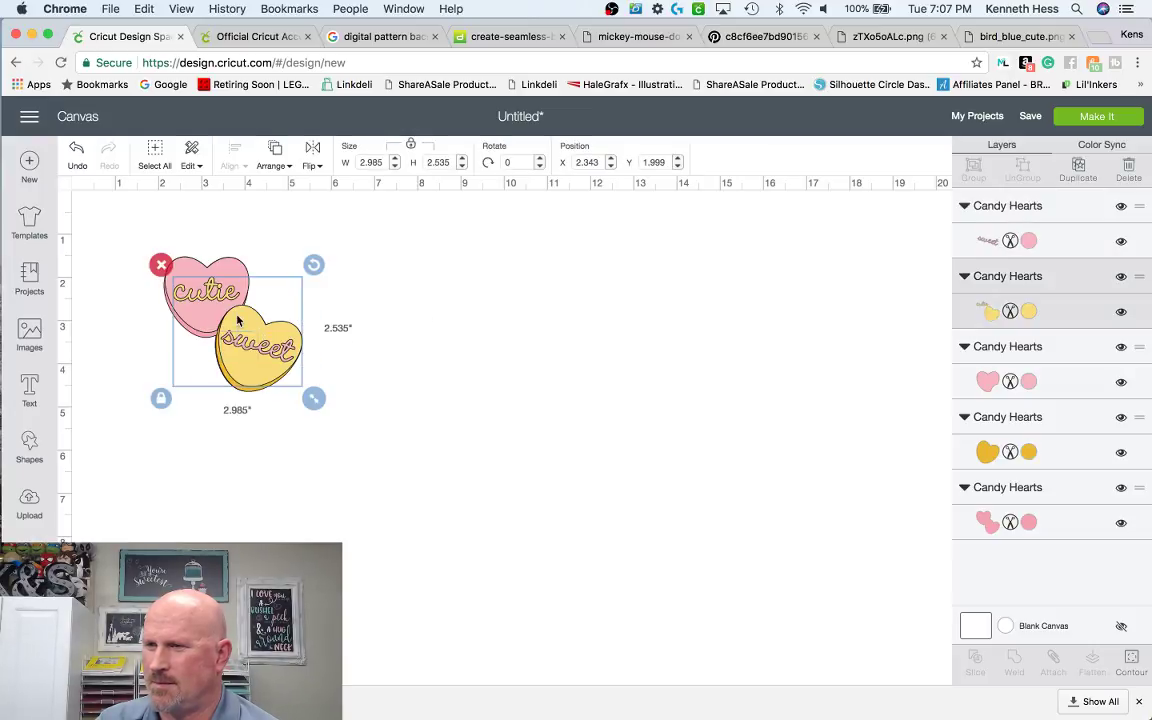
pyautogui.click(1030, 312)
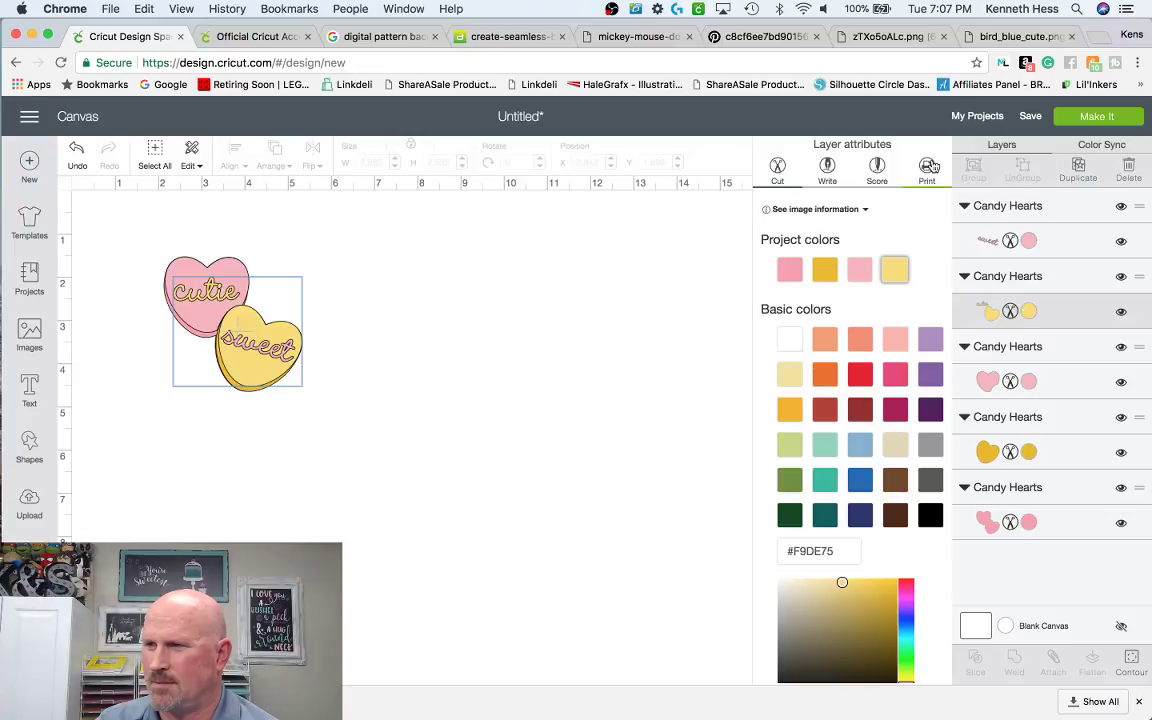
pyautogui.click(930, 166)
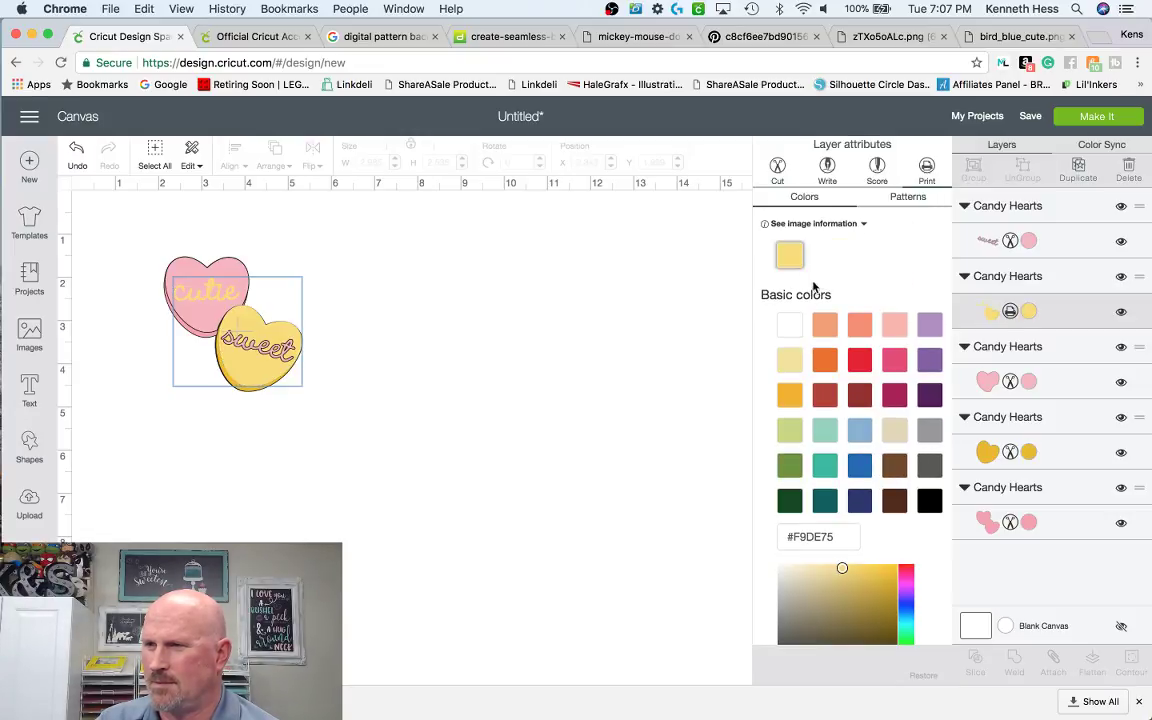
pyautogui.click(910, 198)
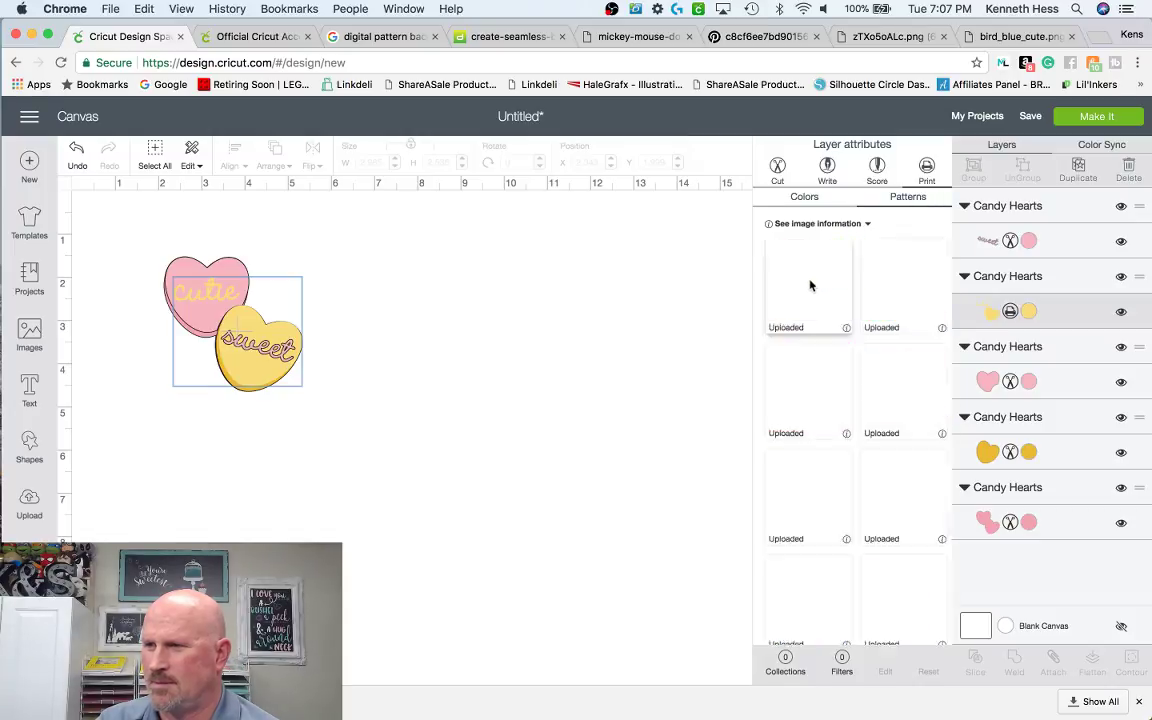
pyautogui.click(808, 286)
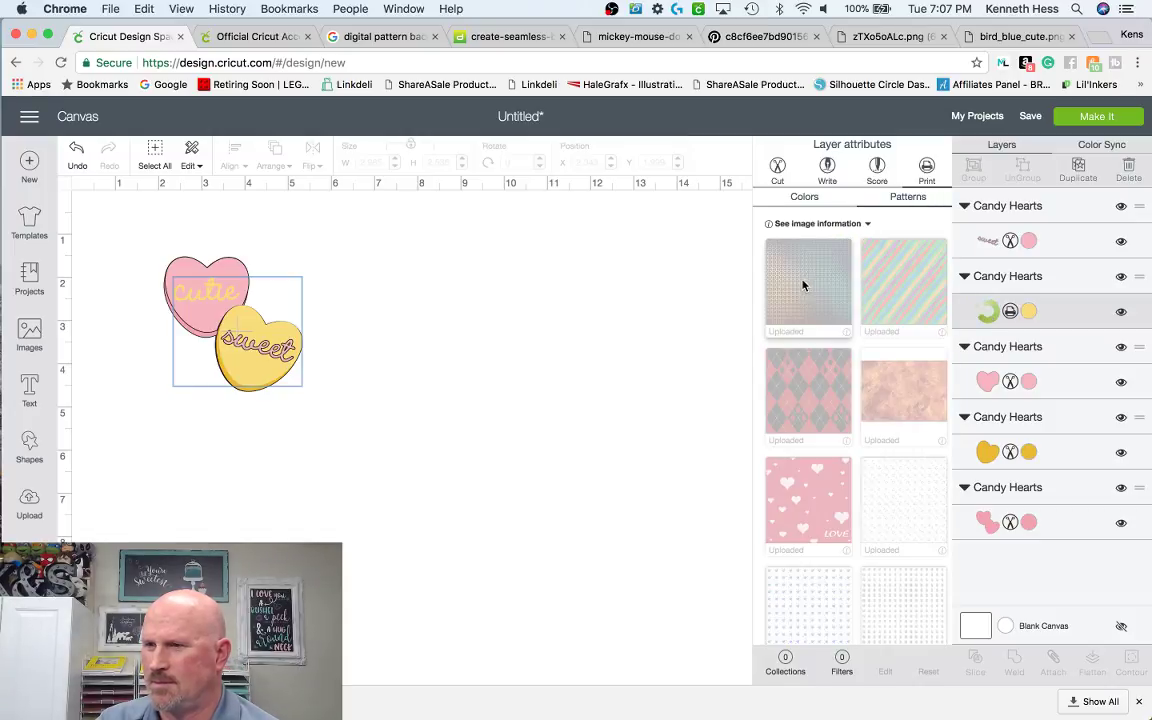
pyautogui.click(582, 405)
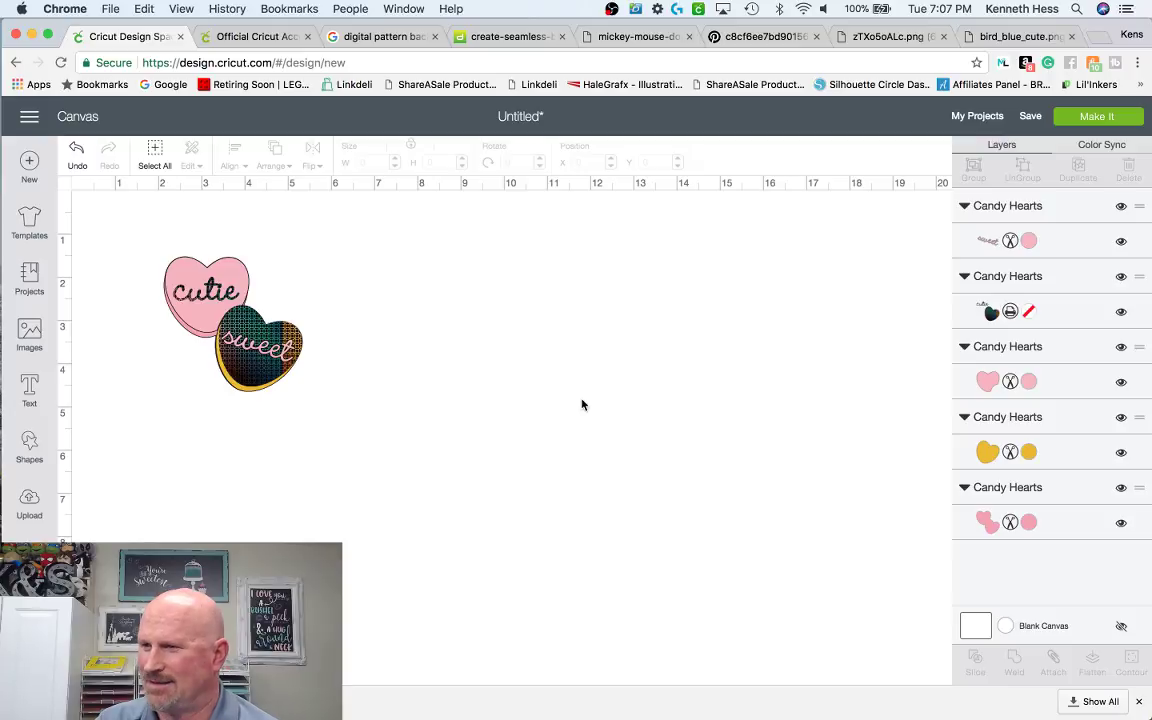
# - Edit the lattice pattern on the "cutie" and heart layer and set its scale to 400
pyautogui.click(262, 331)
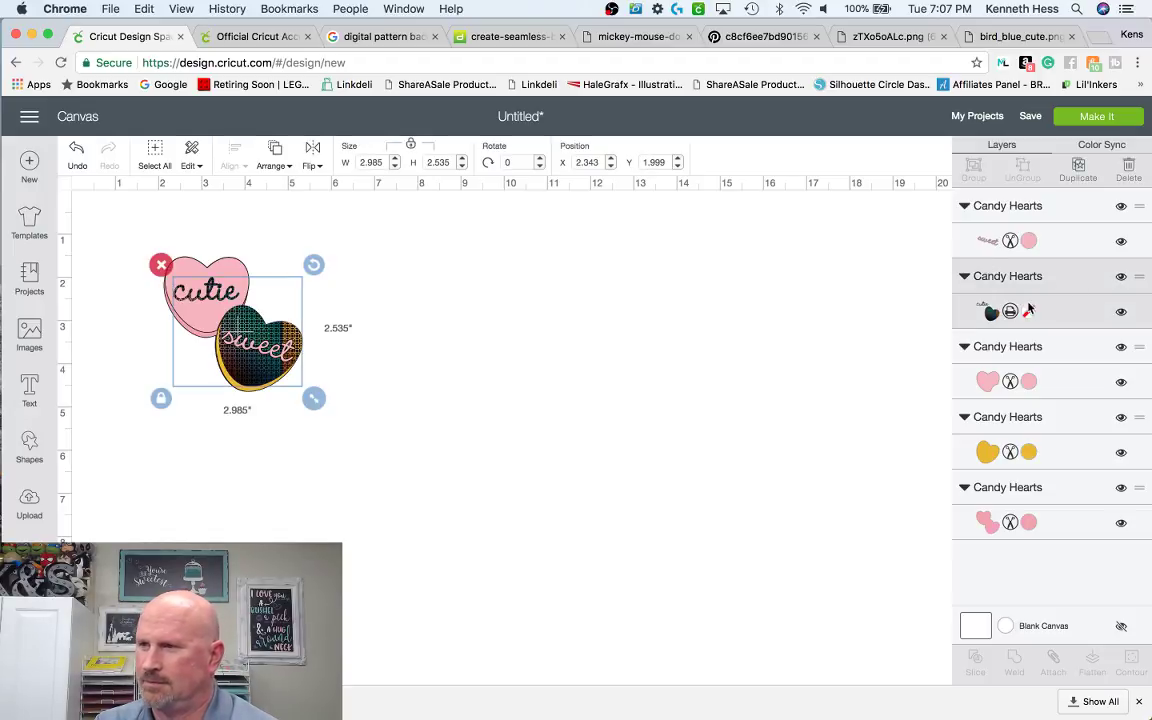
pyautogui.click(1011, 311)
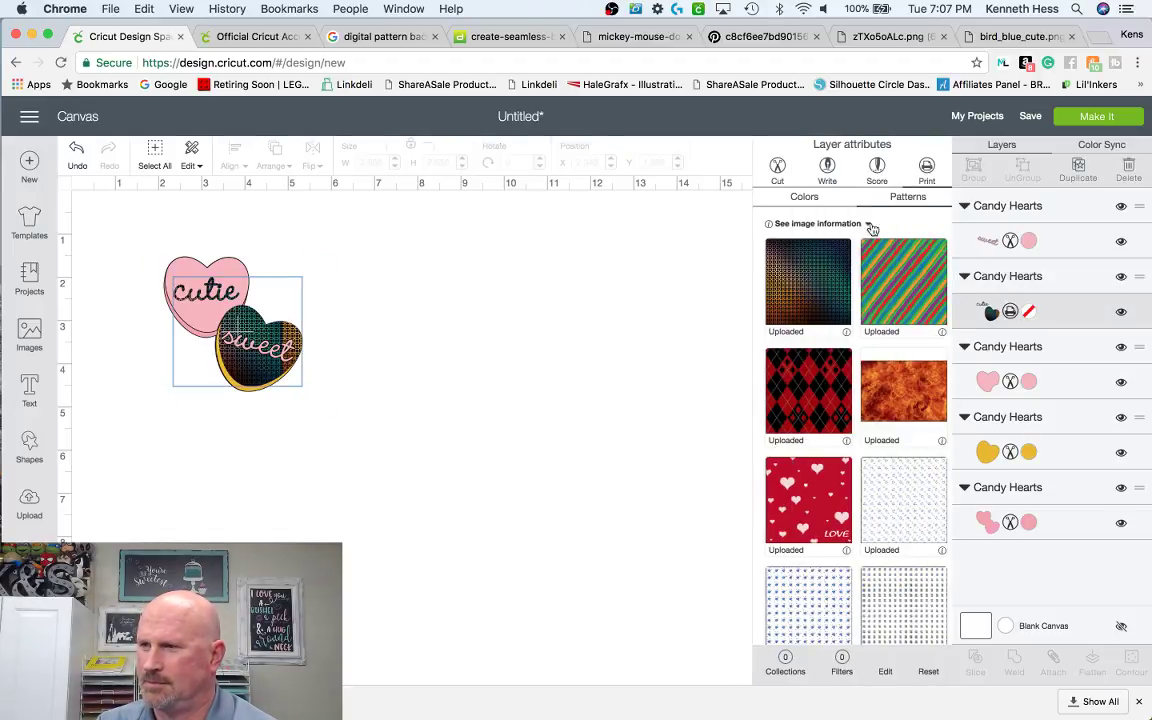
pyautogui.scroll(-15, 836, 460)
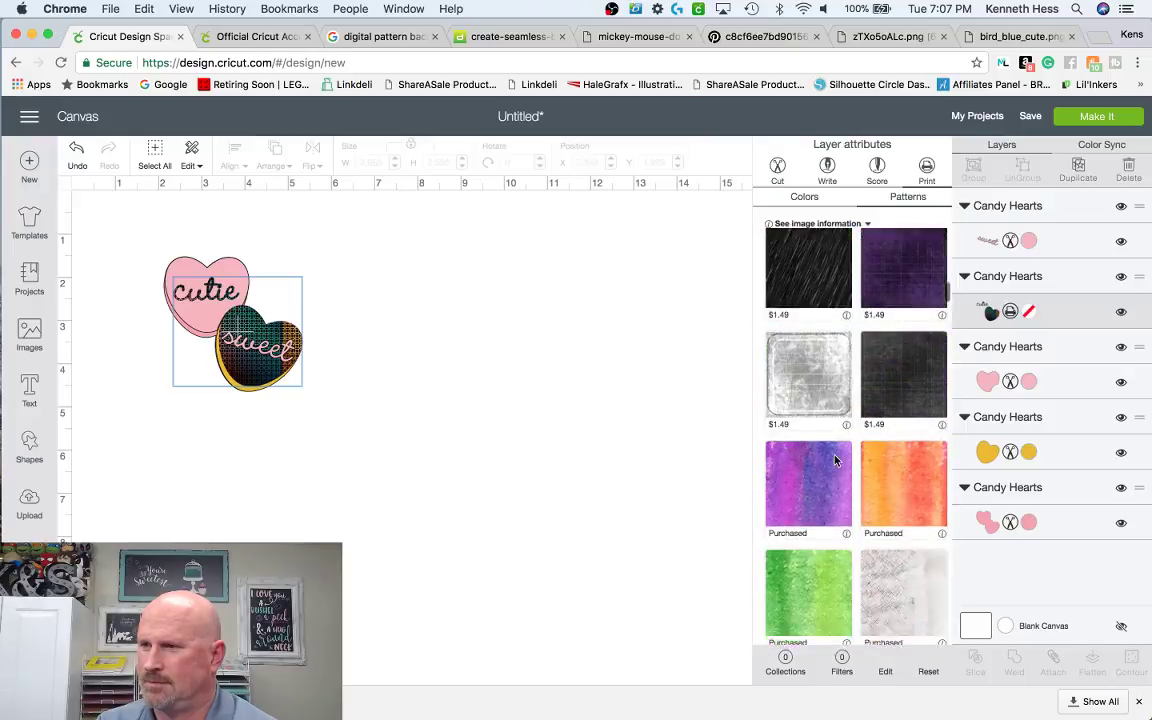
pyautogui.scroll(10, 836, 608)
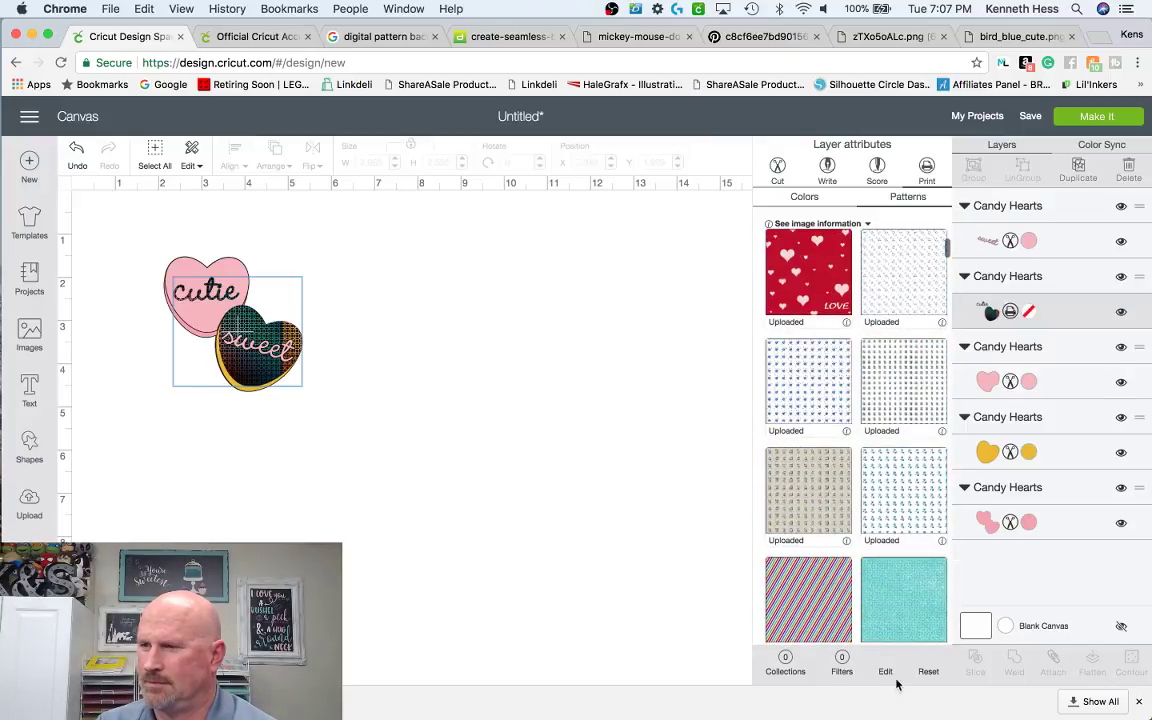
pyautogui.click(884, 672)
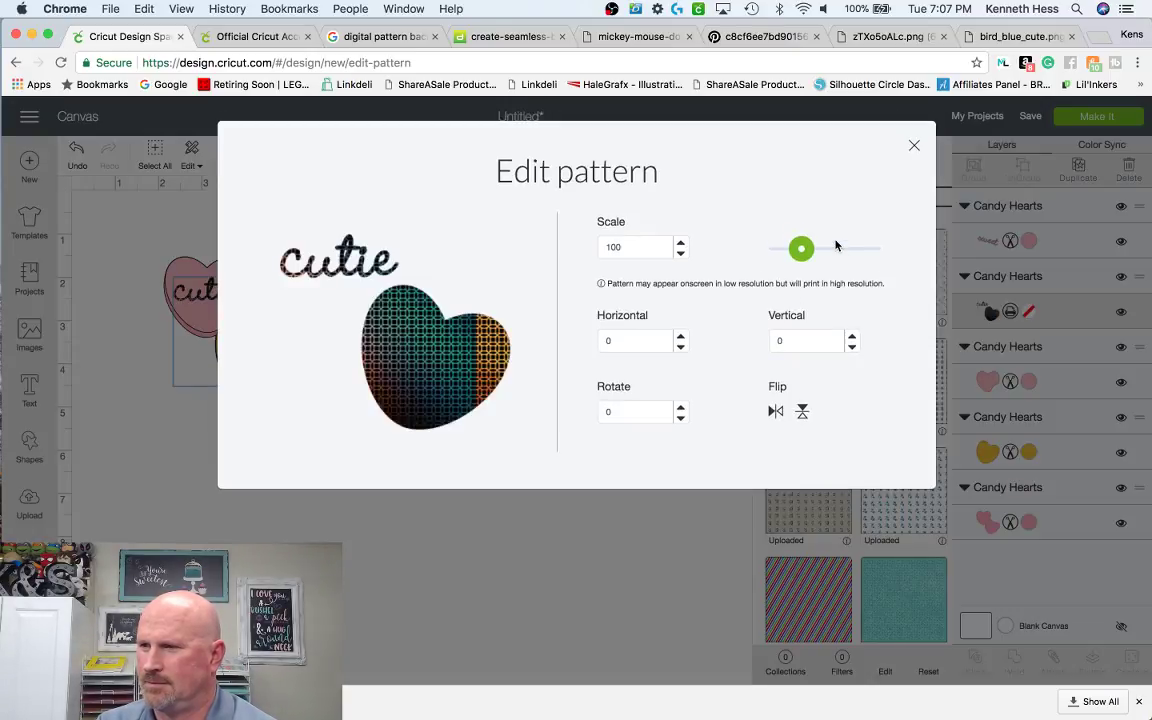
pyautogui.moveTo(797, 258); pyautogui.dragTo(890, 251)
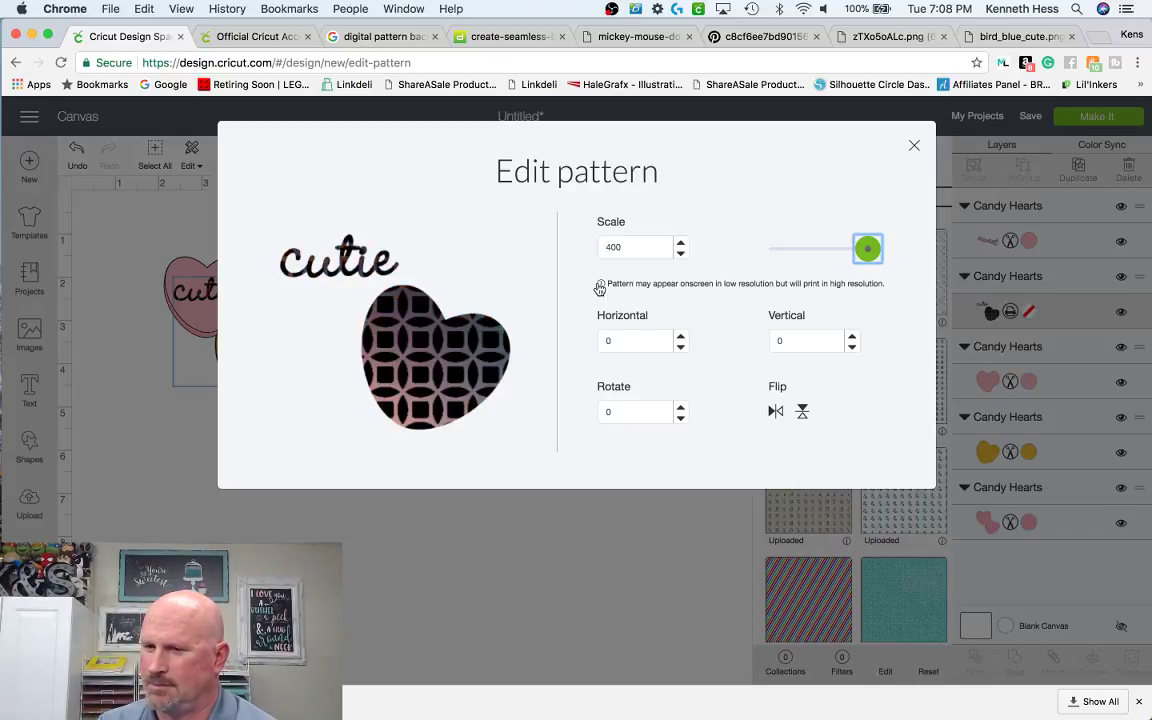
pyautogui.click(914, 147)
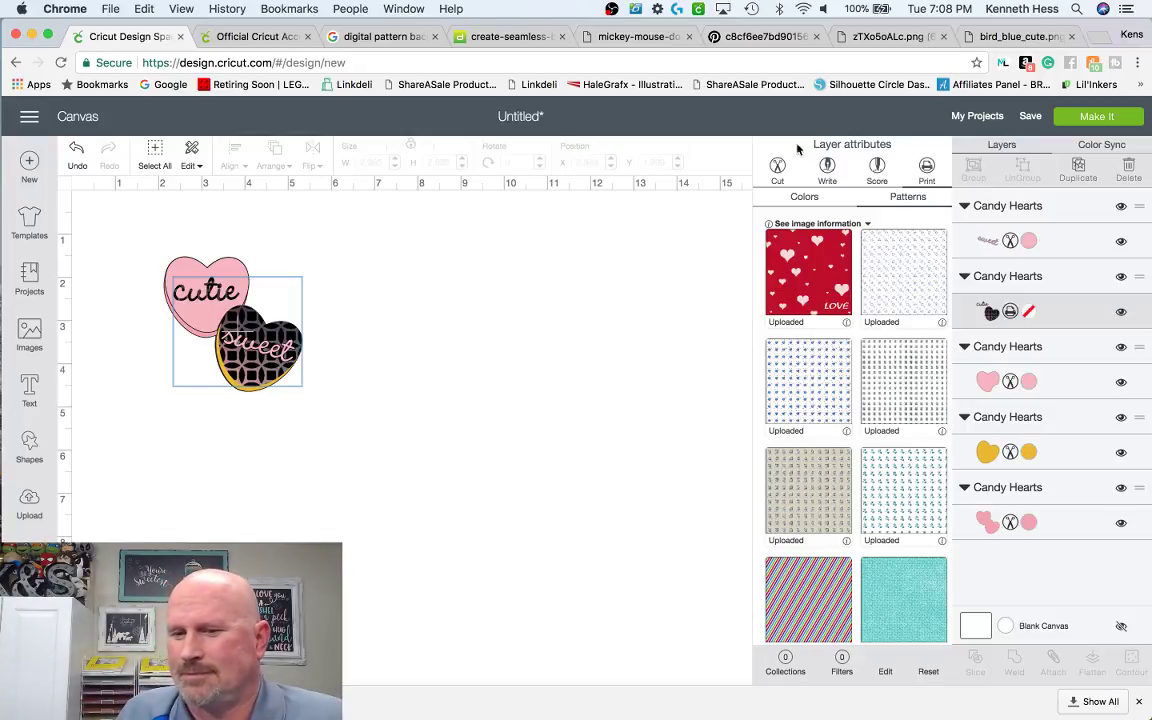
# - Select all the candy heart layers together and delete them from the canvas
pyautogui.click(104, 287)
pyautogui.moveTo(141, 244); pyautogui.dragTo(339, 406)
pyautogui.press('Delete')
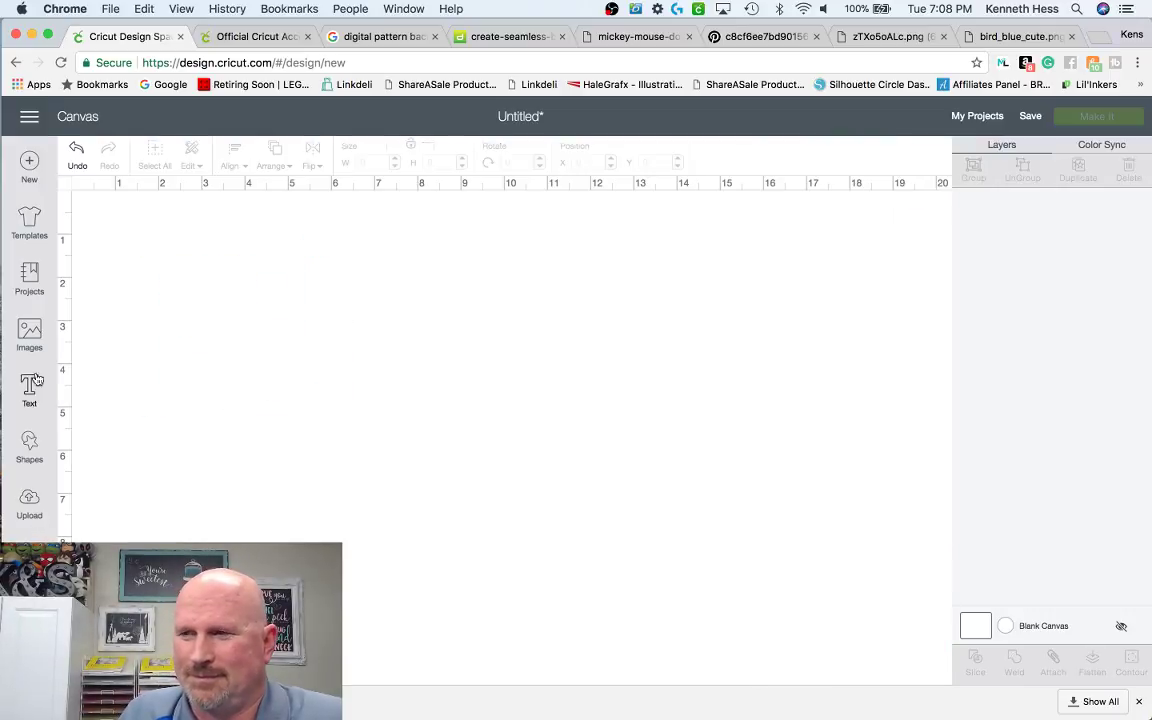
# - Search the image library's cartridges for "mickey" and open all images of the Disney Mickey and Friends cartridge
pyautogui.click(29, 333)
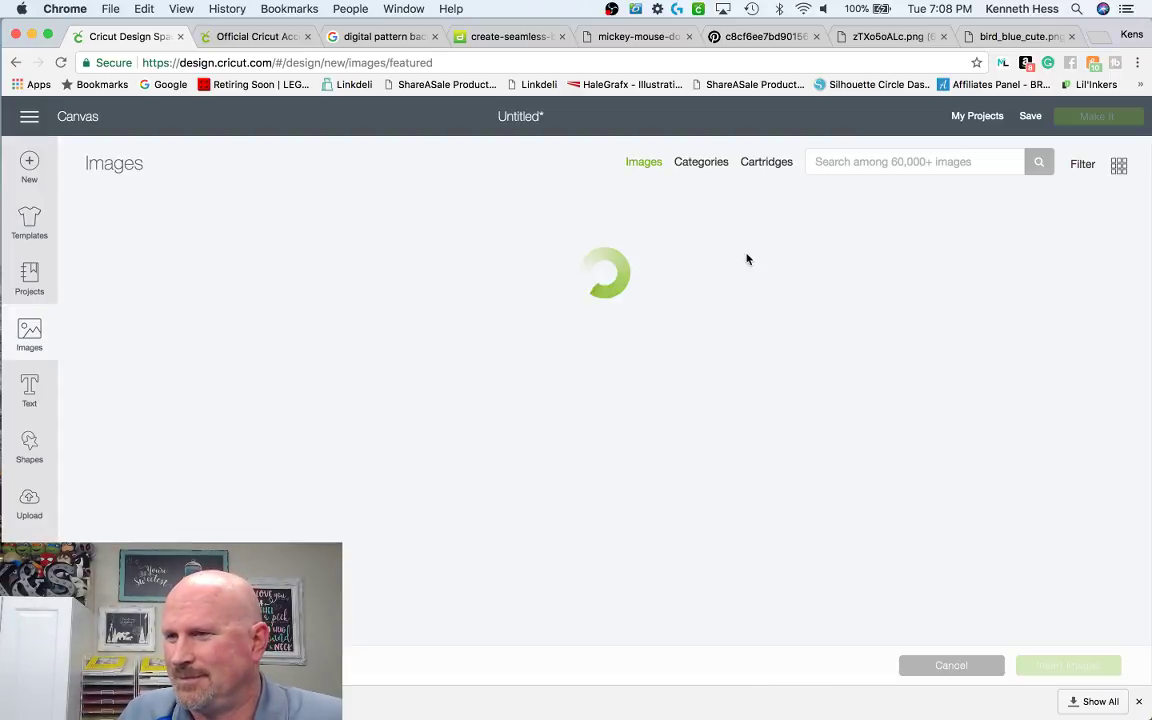
pyautogui.click(776, 163)
pyautogui.click(859, 164)
pyautogui.write('mlckey')
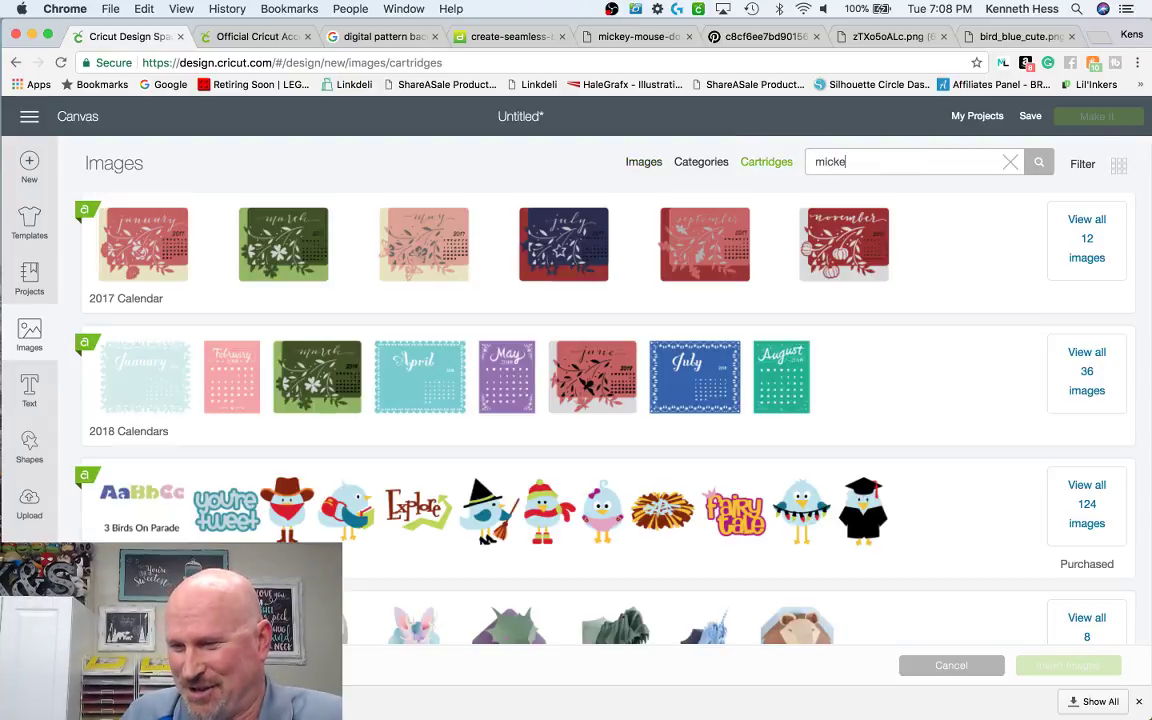
pyautogui.press('Return')
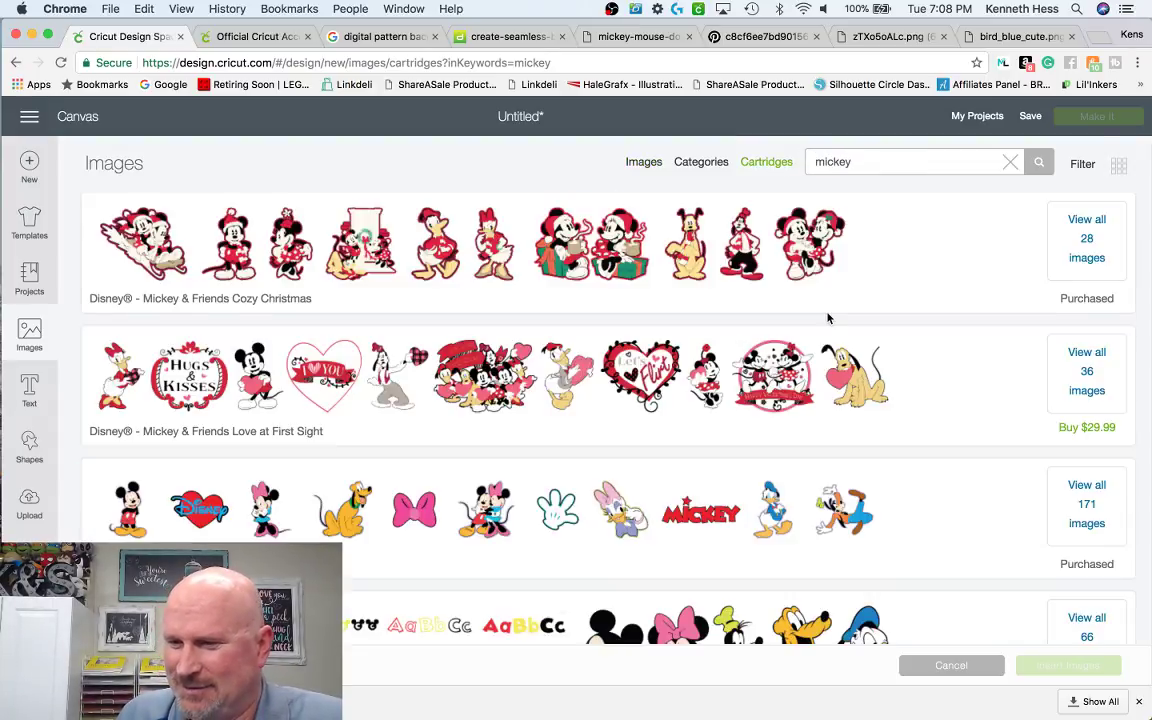
pyautogui.scroll(-2, 828, 316)
pyautogui.click(1088, 404)
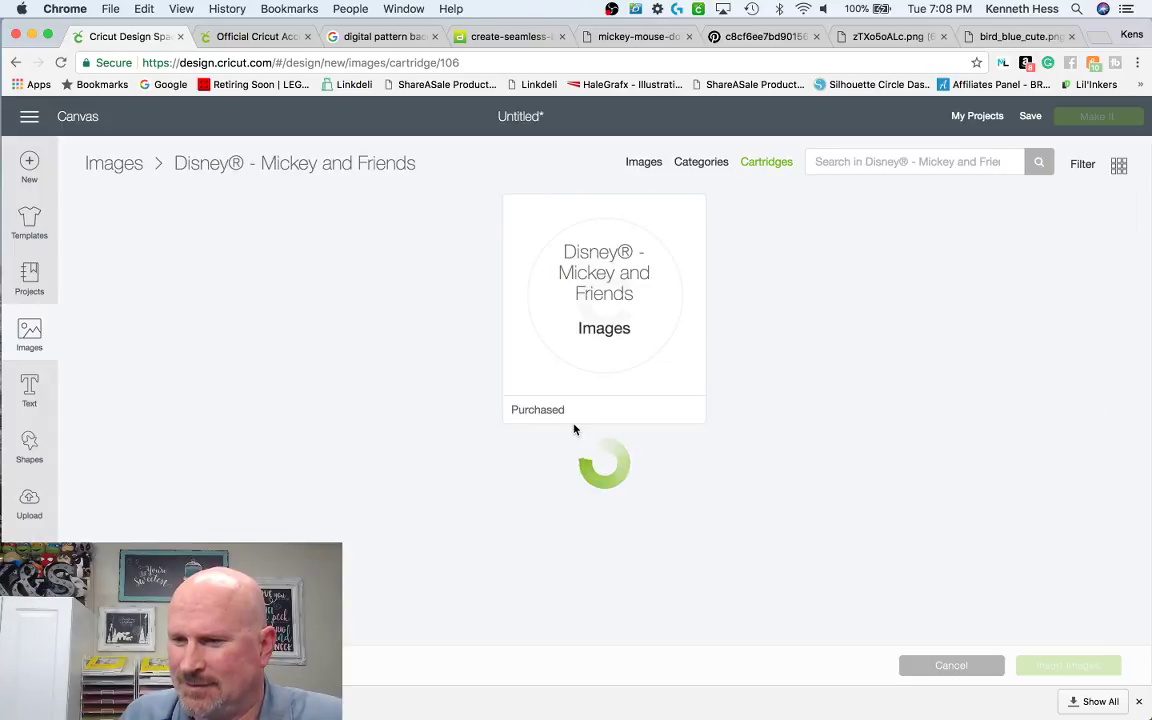
# - Insert the Minnie Mouse image with raised arms and enlarge it to about 3.48 by 4.95 inches
pyautogui.scroll(-5, 514, 406)
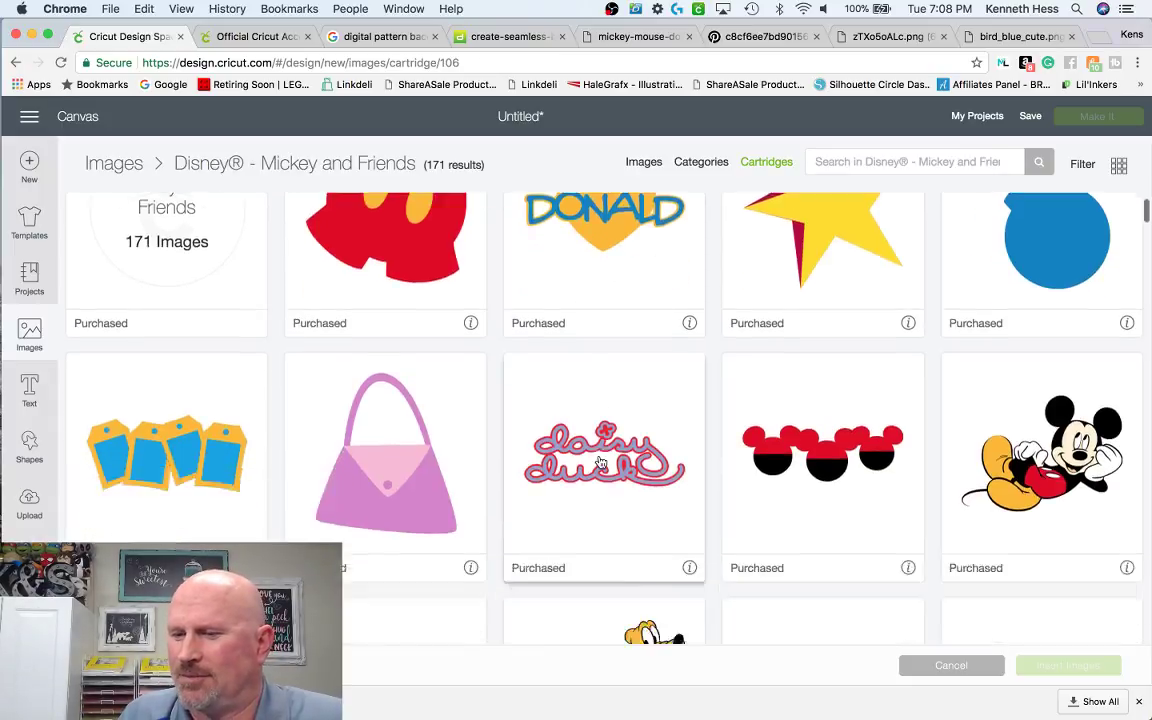
pyautogui.click(163, 233)
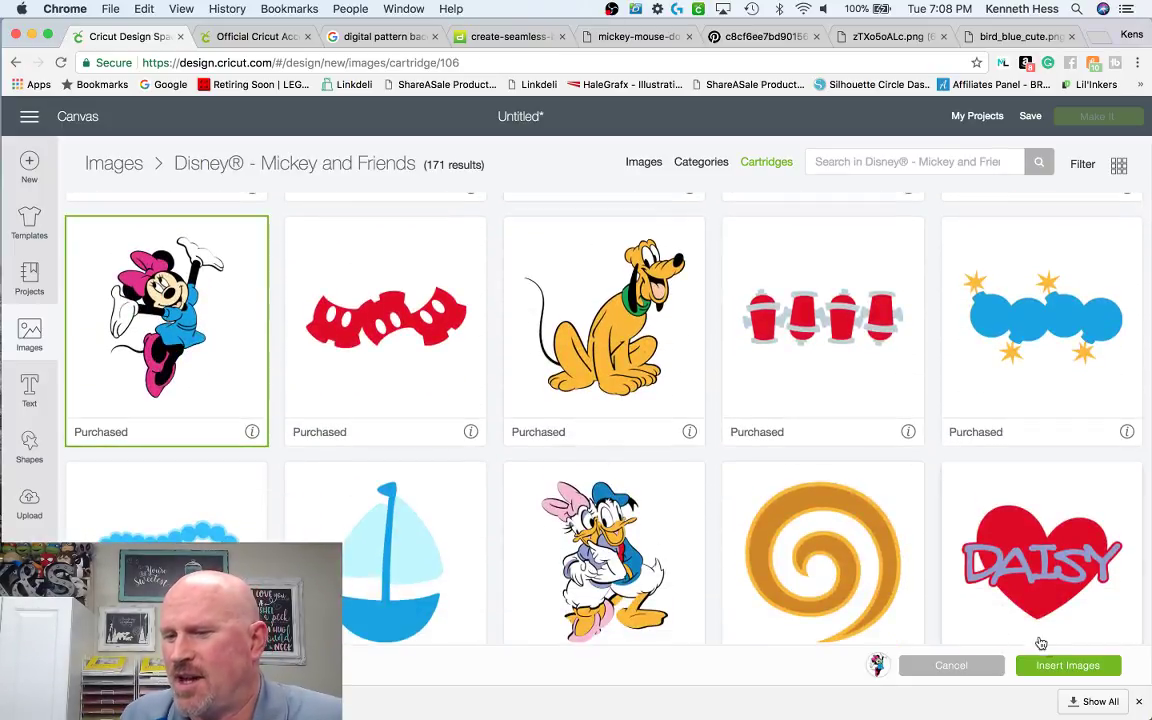
pyautogui.click(1062, 665)
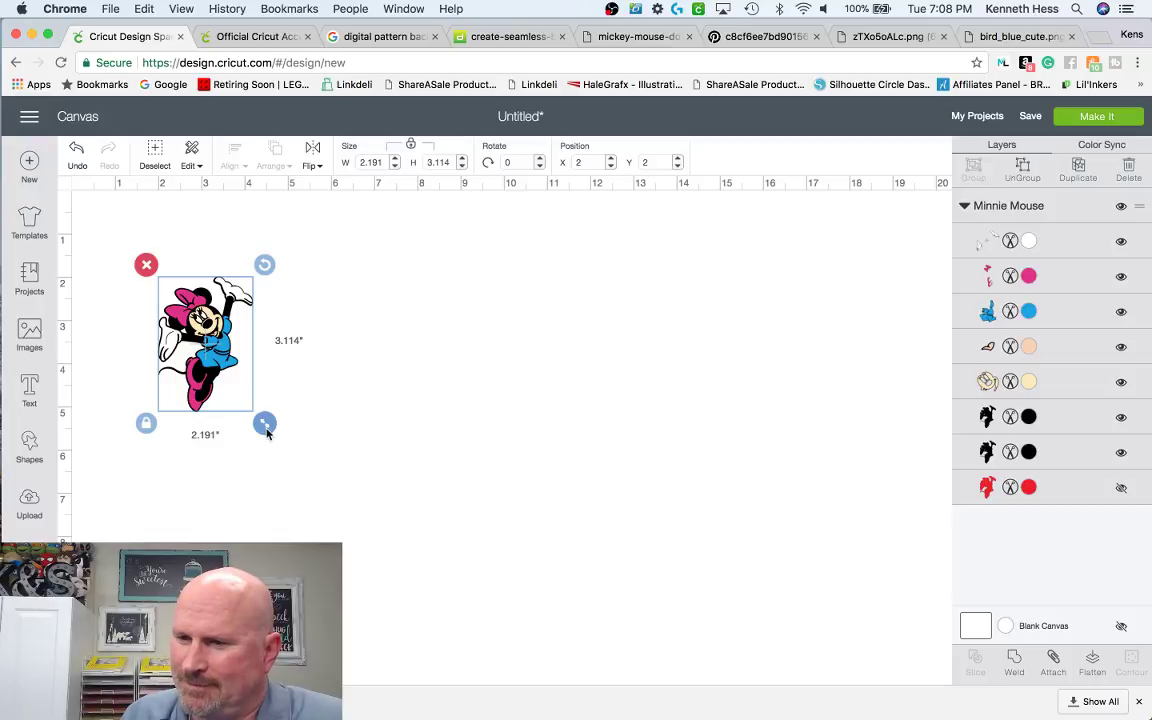
pyautogui.moveTo(265, 424); pyautogui.dragTo(321, 503)
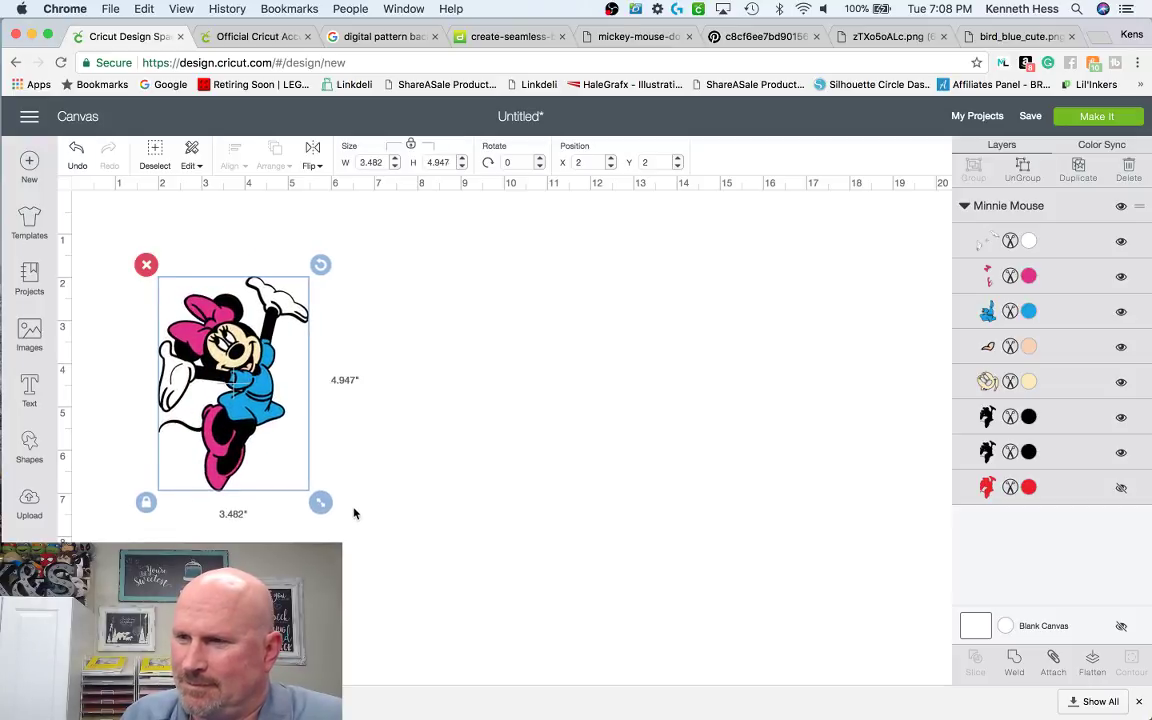
# - Set Minnie Mouse's blue dress layer to Print and fill it with the white pattern of small pink motifs
pyautogui.click(1029, 313)
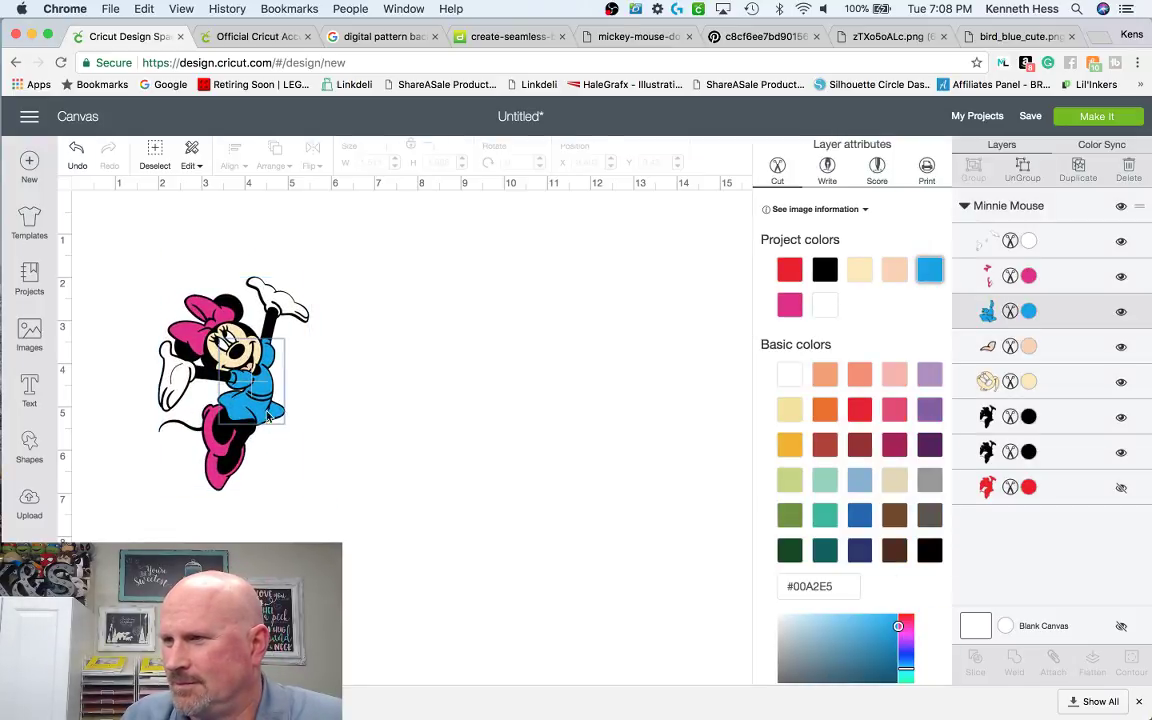
pyautogui.click(927, 168)
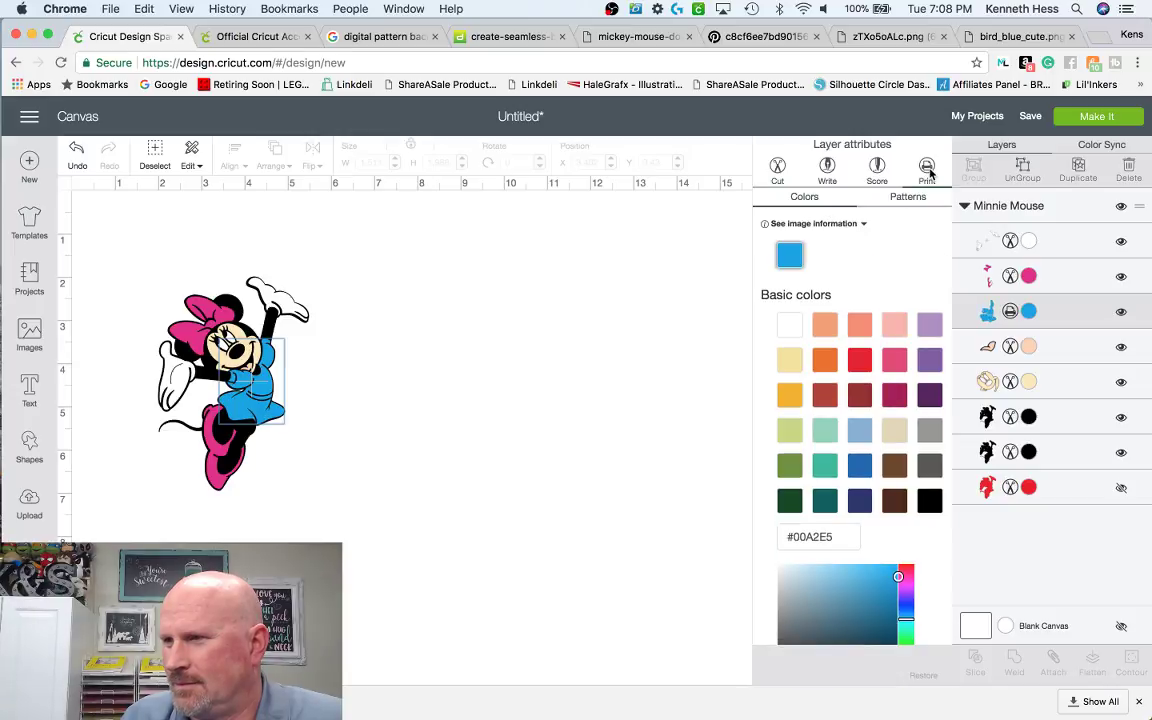
pyautogui.click(908, 197)
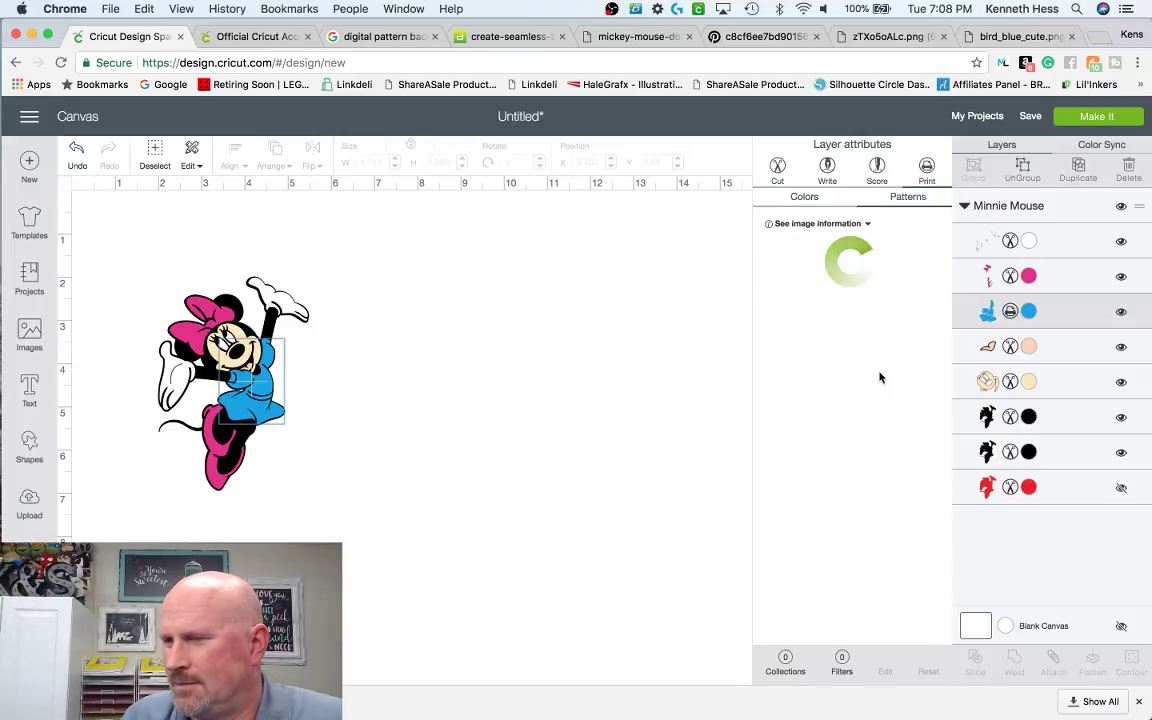
pyautogui.scroll(-10, 894, 490)
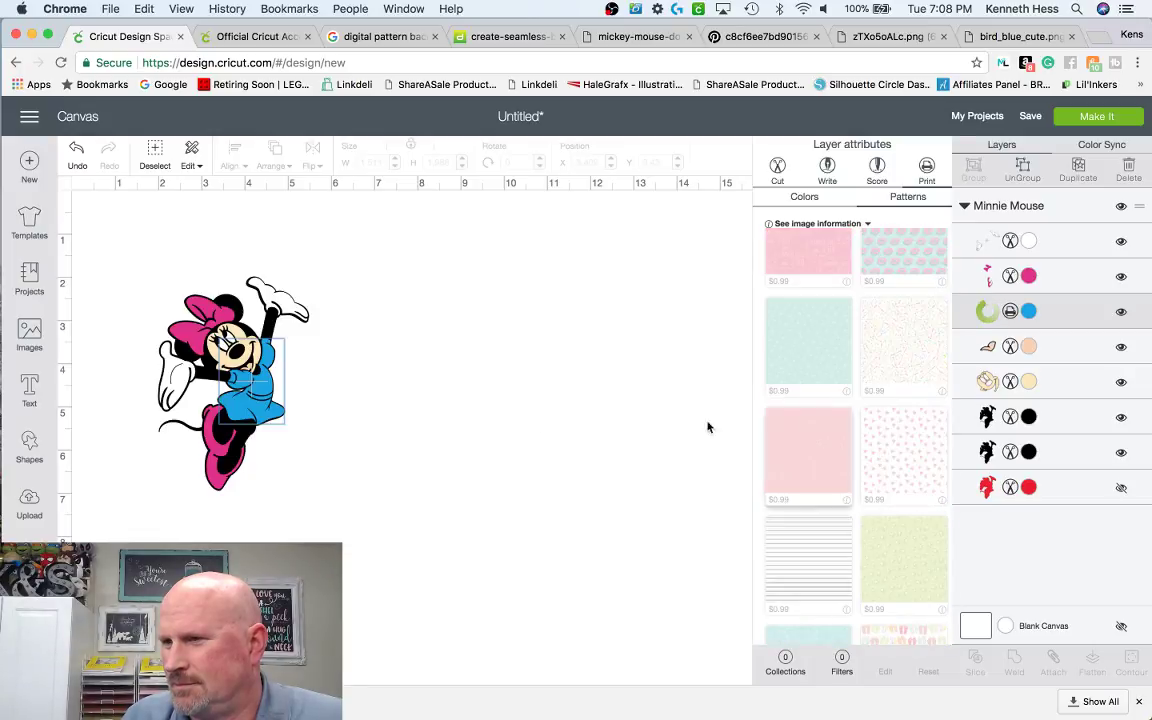
pyautogui.click(542, 438)
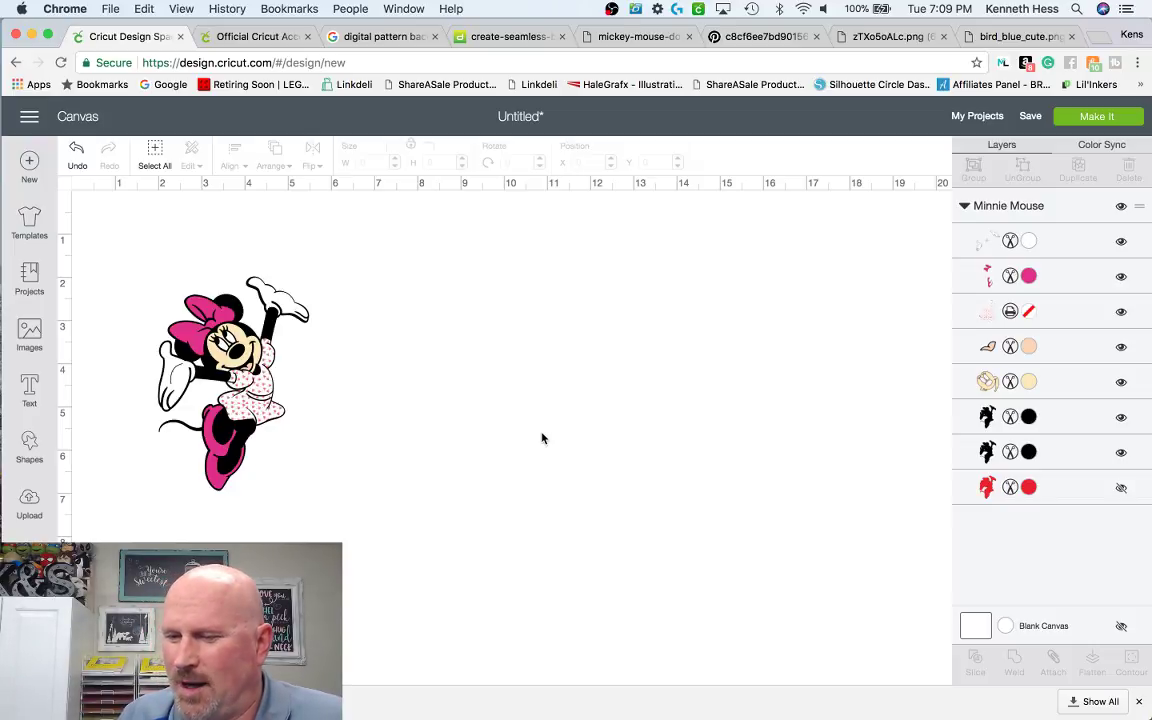
# - Start an image upload and browse to the PERSONAL PHOTOS folder in Documents
pyautogui.click(29, 501)
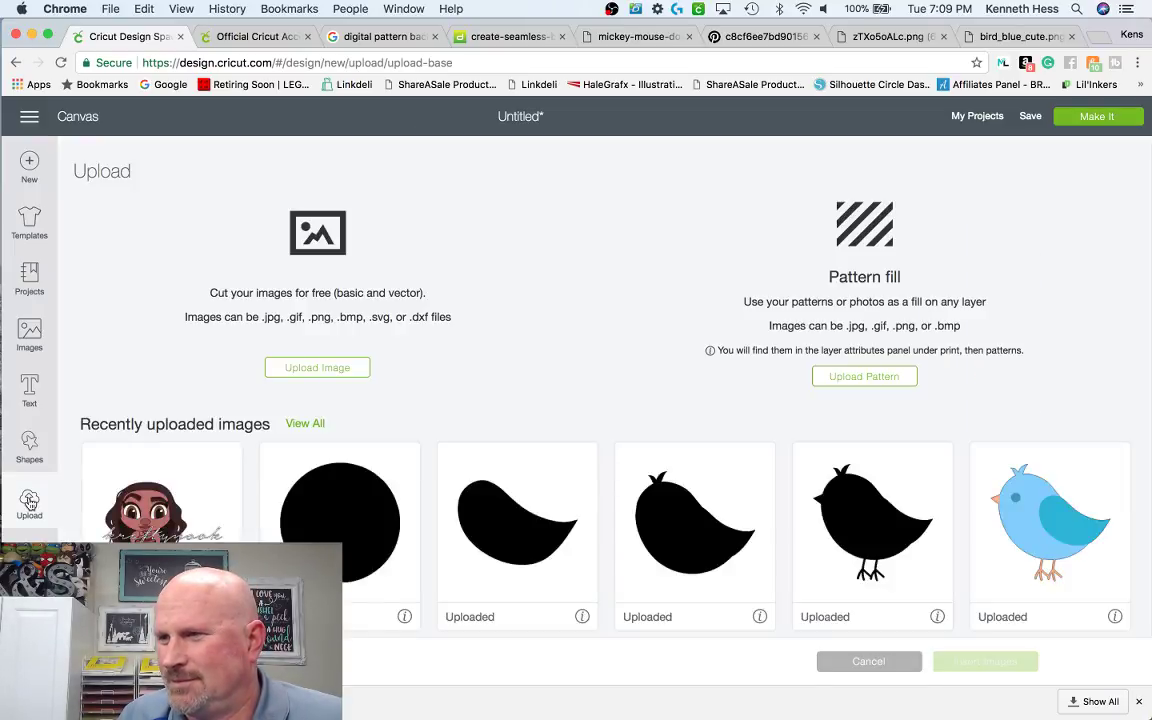
pyautogui.click(316, 368)
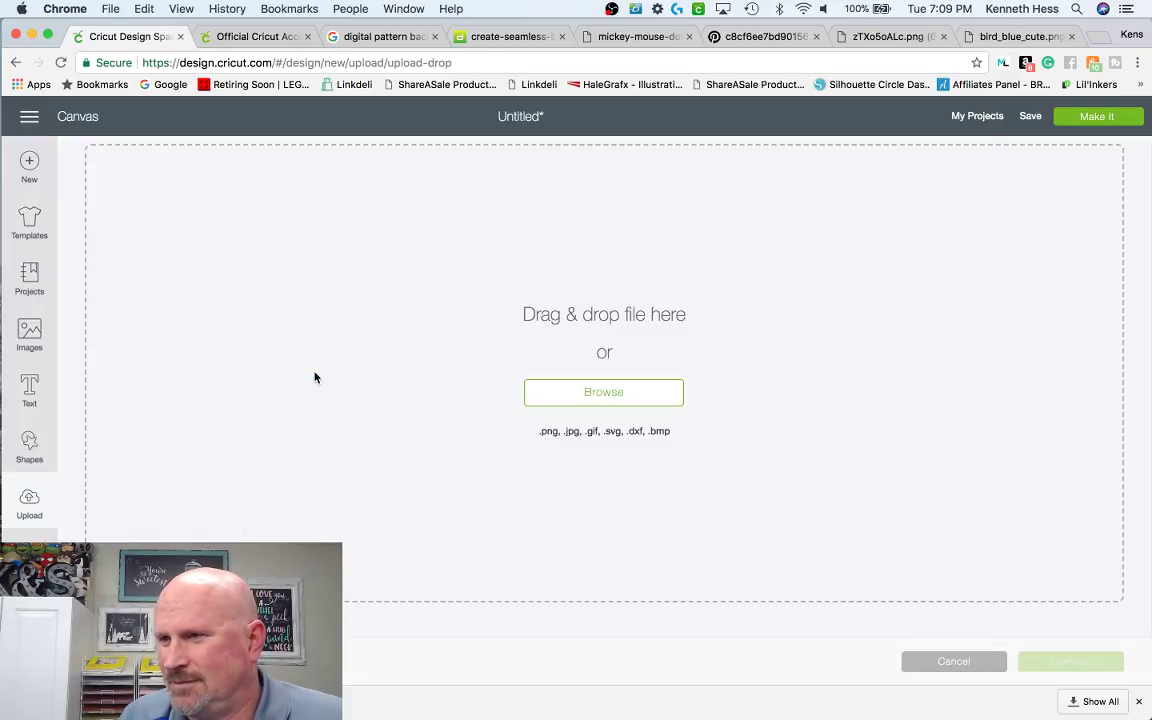
pyautogui.click(595, 400)
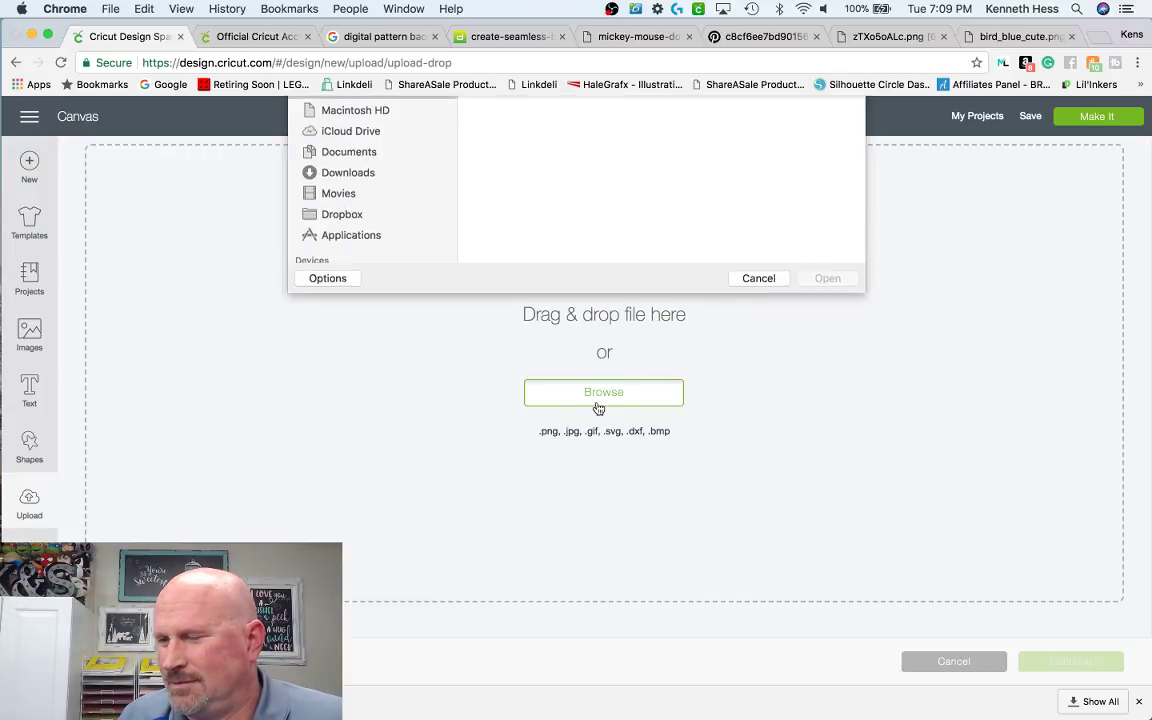
pyautogui.doubleClick(730, 257)
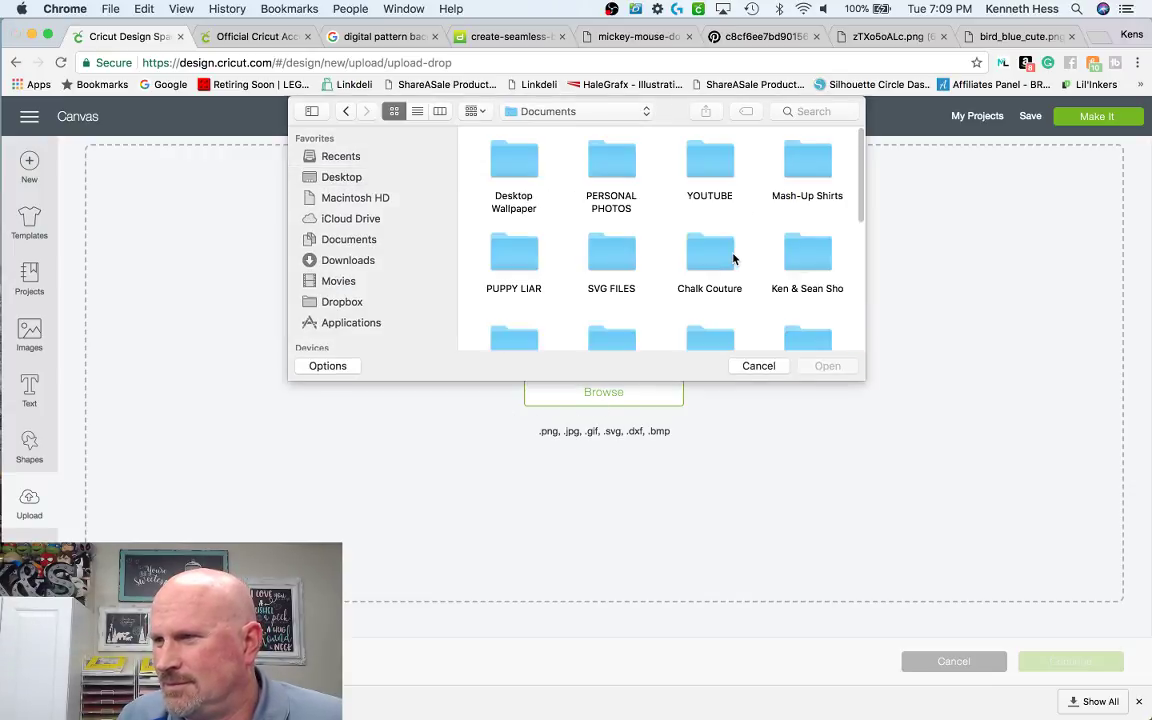
pyautogui.scroll(-1, 733, 258)
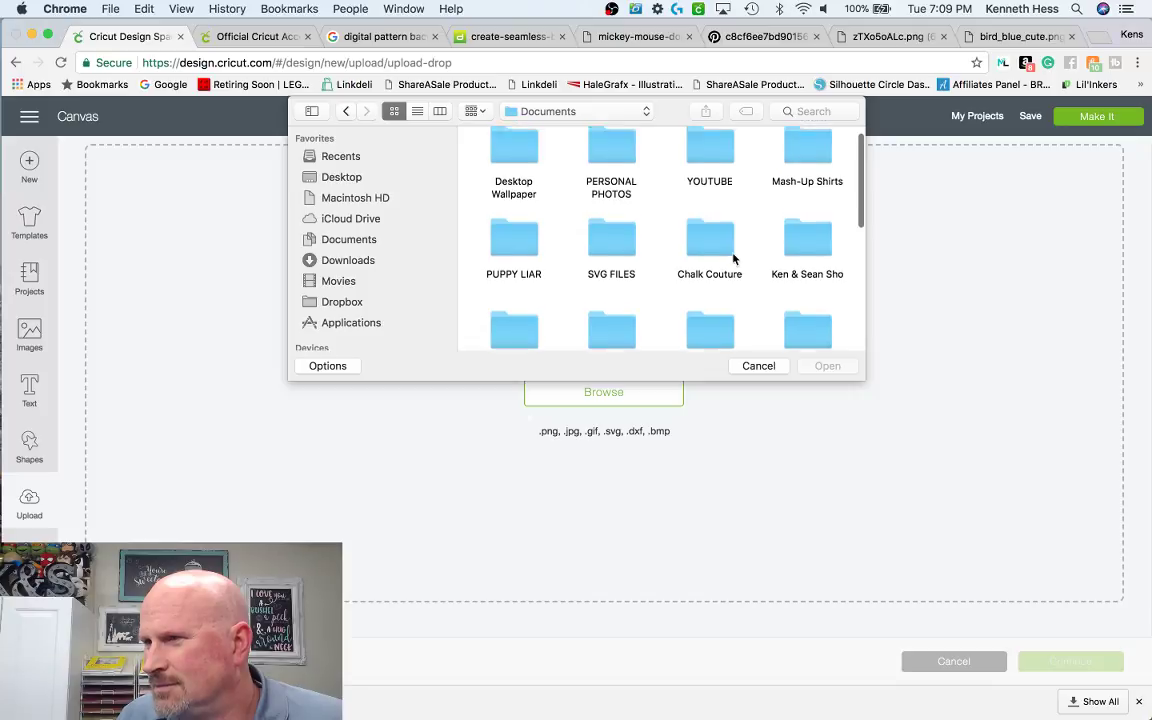
pyautogui.scroll(1, 733, 257)
pyautogui.doubleClick(603, 155)
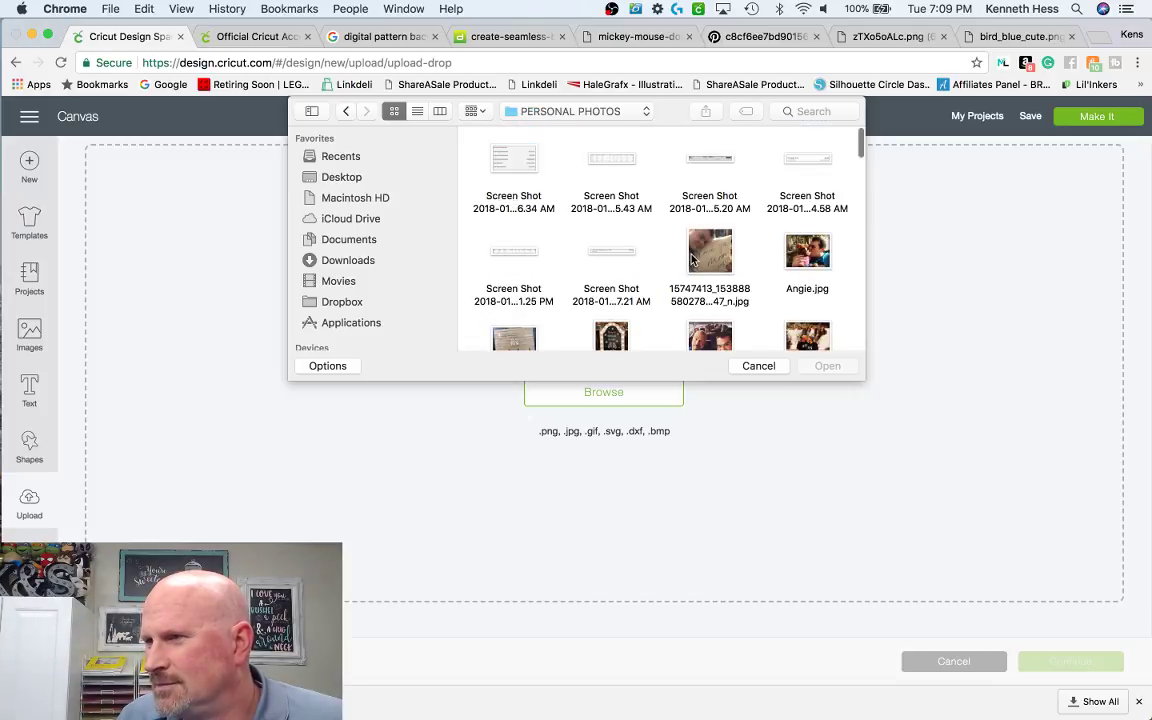
# - Upload the photo of the "Love ya Mom" pillow as a Complex image and continue to the erase stage
pyautogui.scroll(-2, 625, 234)
pyautogui.click(718, 205)
pyautogui.doubleClick(720, 207)
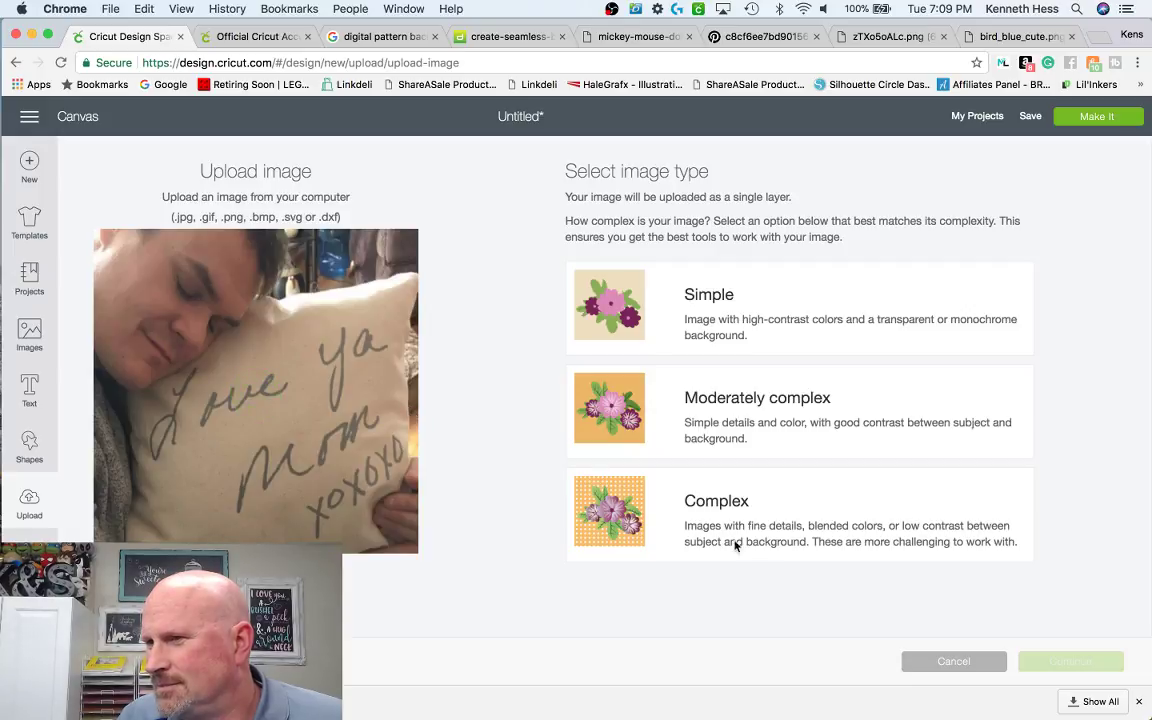
pyautogui.click(774, 553)
pyautogui.click(1052, 668)
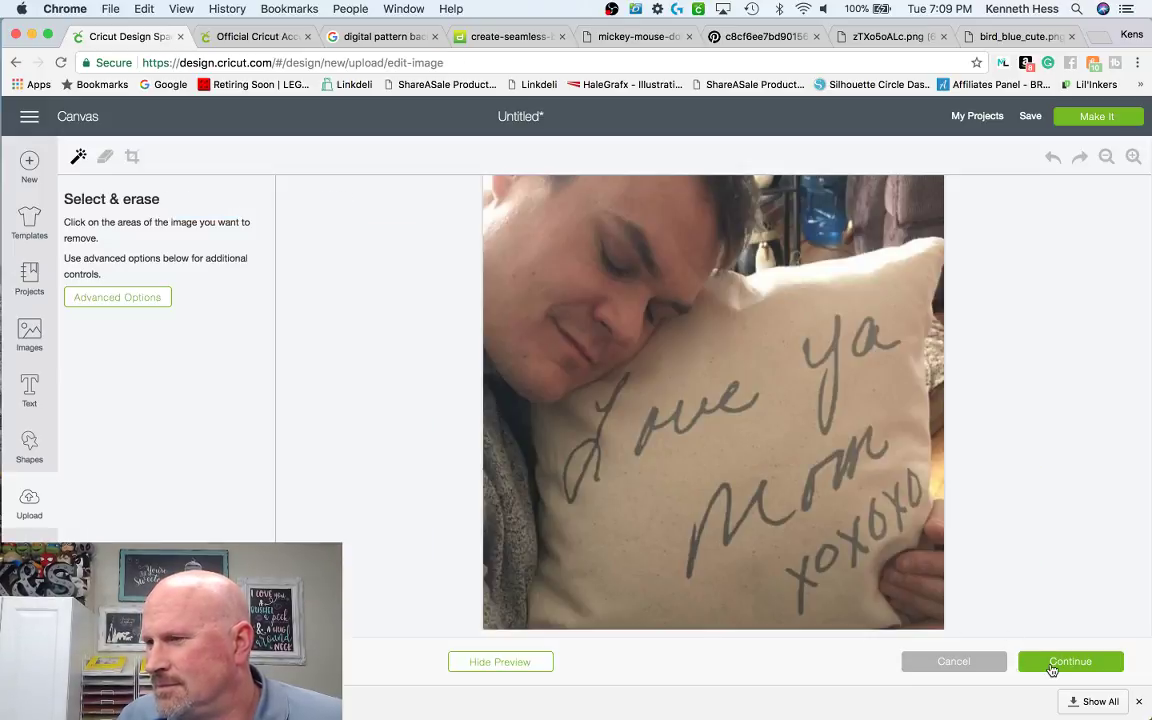
# - Save the uploaded pillow photo as a print-then-cut image without erasing anything and place it on the canvas beside Minnie Mouse
pyautogui.click(1070, 661)
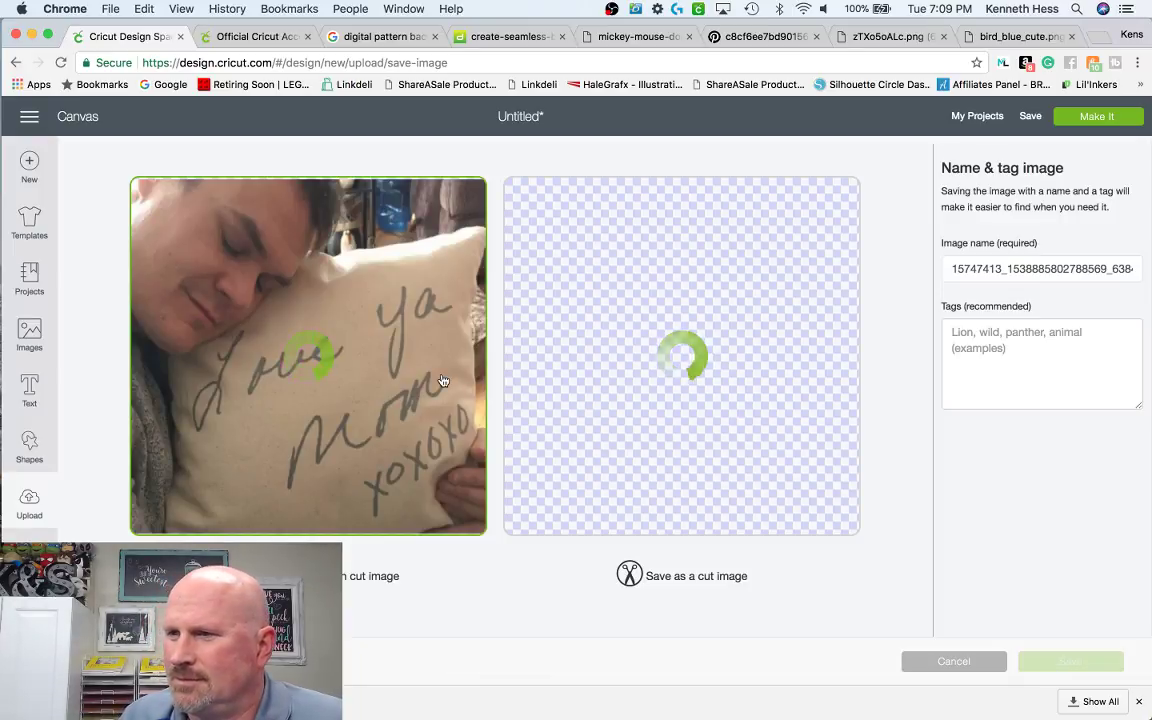
pyautogui.click(1063, 660)
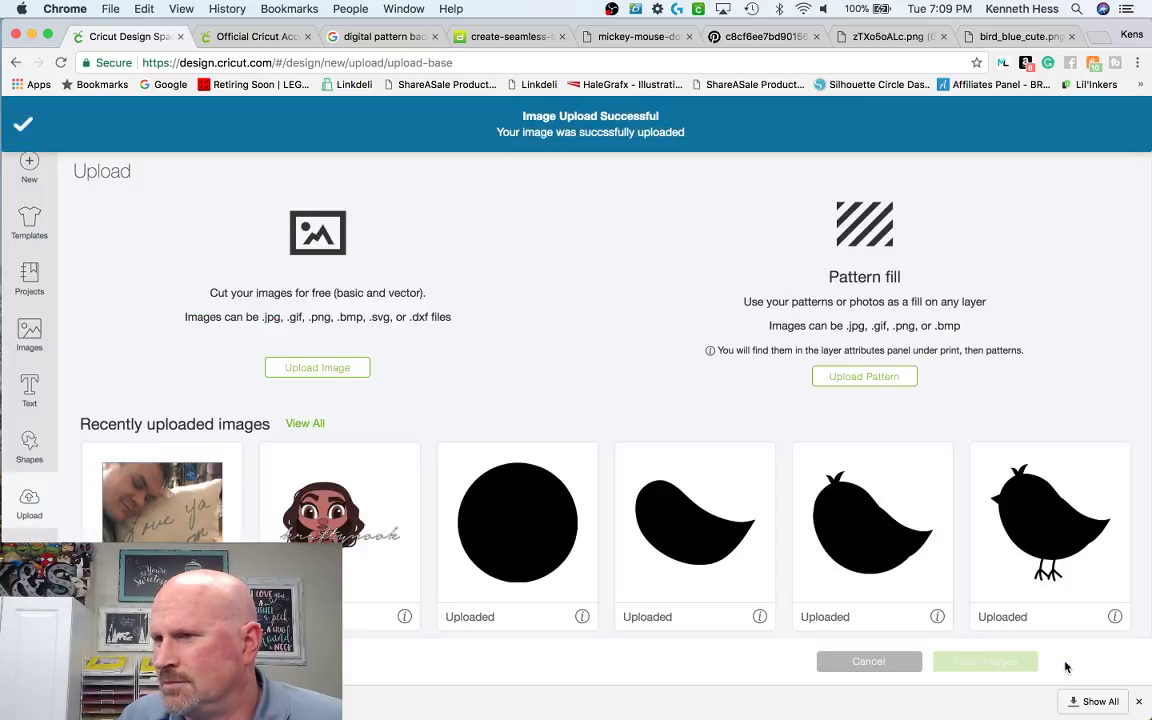
pyautogui.click(140, 508)
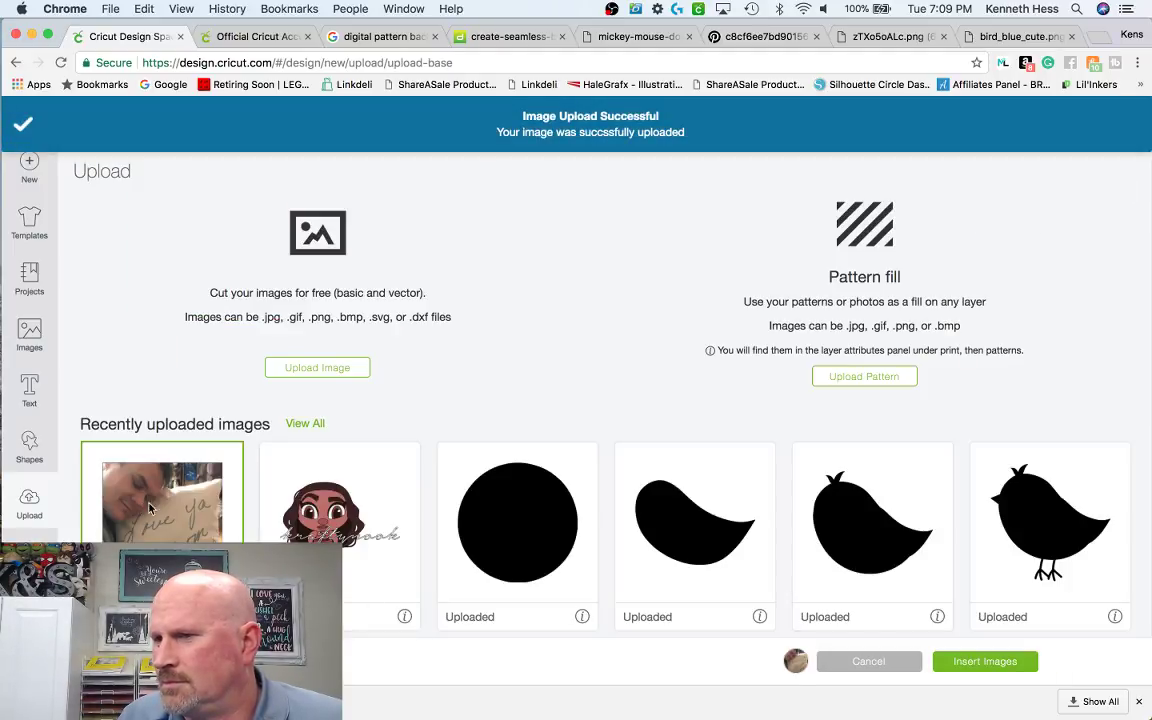
pyautogui.click(978, 665)
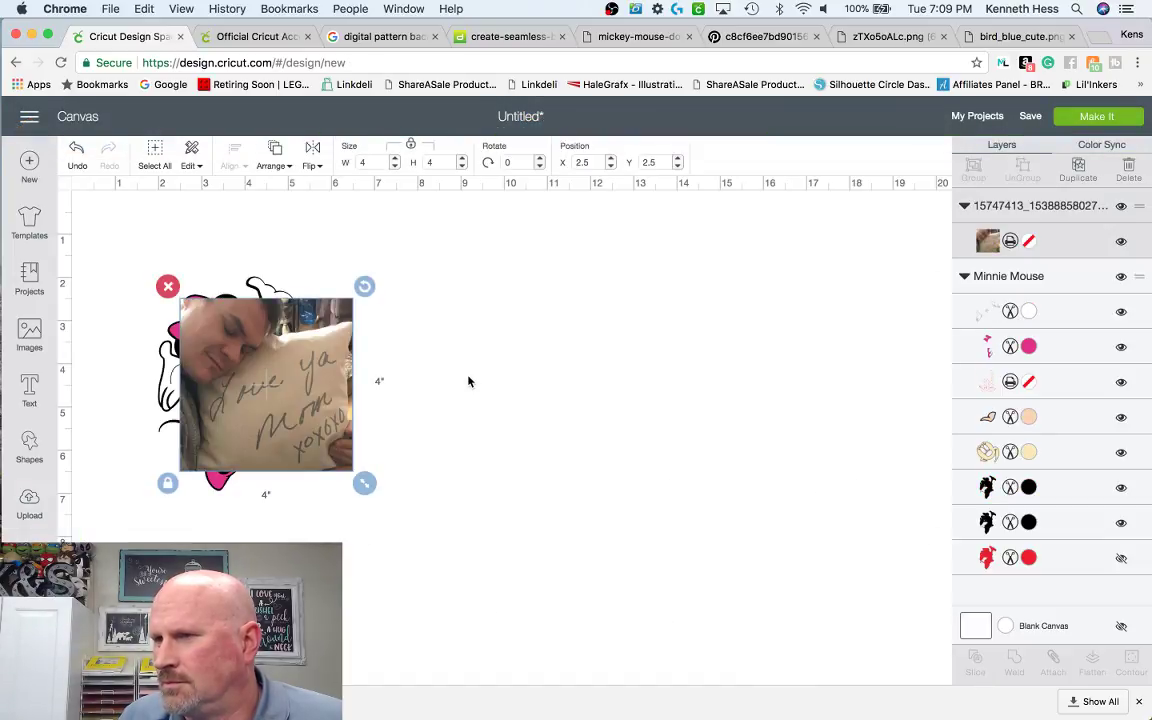
pyautogui.moveTo(270, 374); pyautogui.dragTo(523, 358)
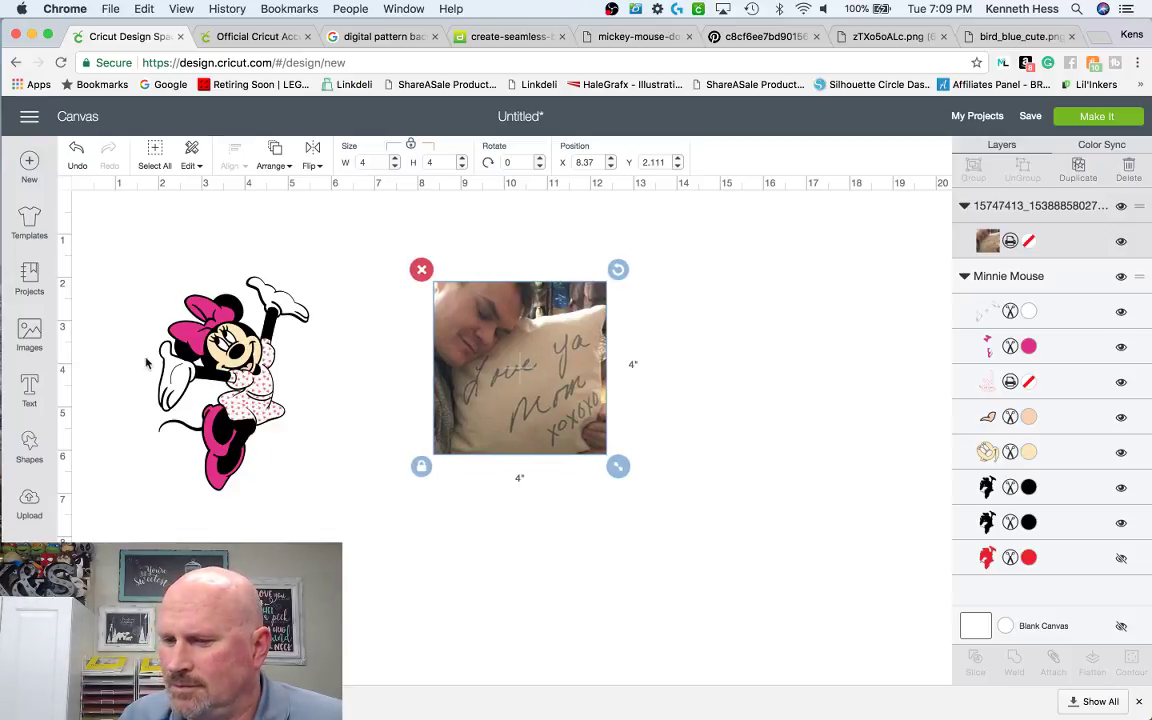
# - Upload the same "Love ya Mom" pillow photo as a pattern fill and save it without theme, style or color tags
pyautogui.click(29, 503)
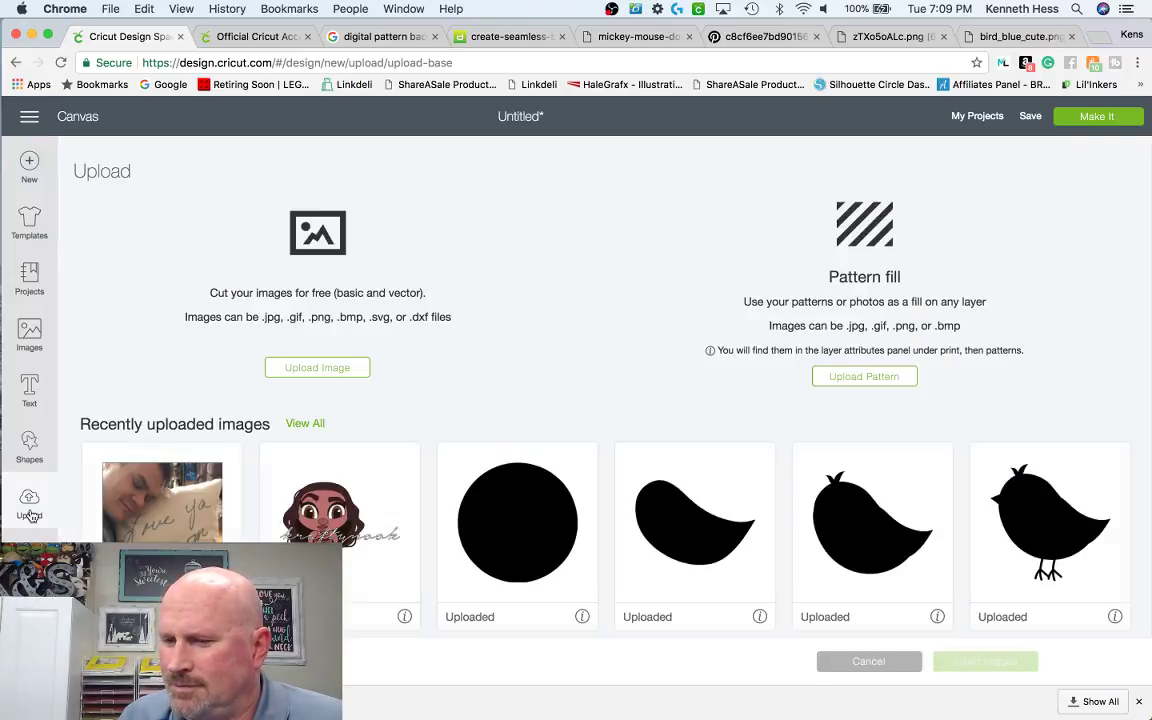
pyautogui.click(880, 387)
pyautogui.click(593, 400)
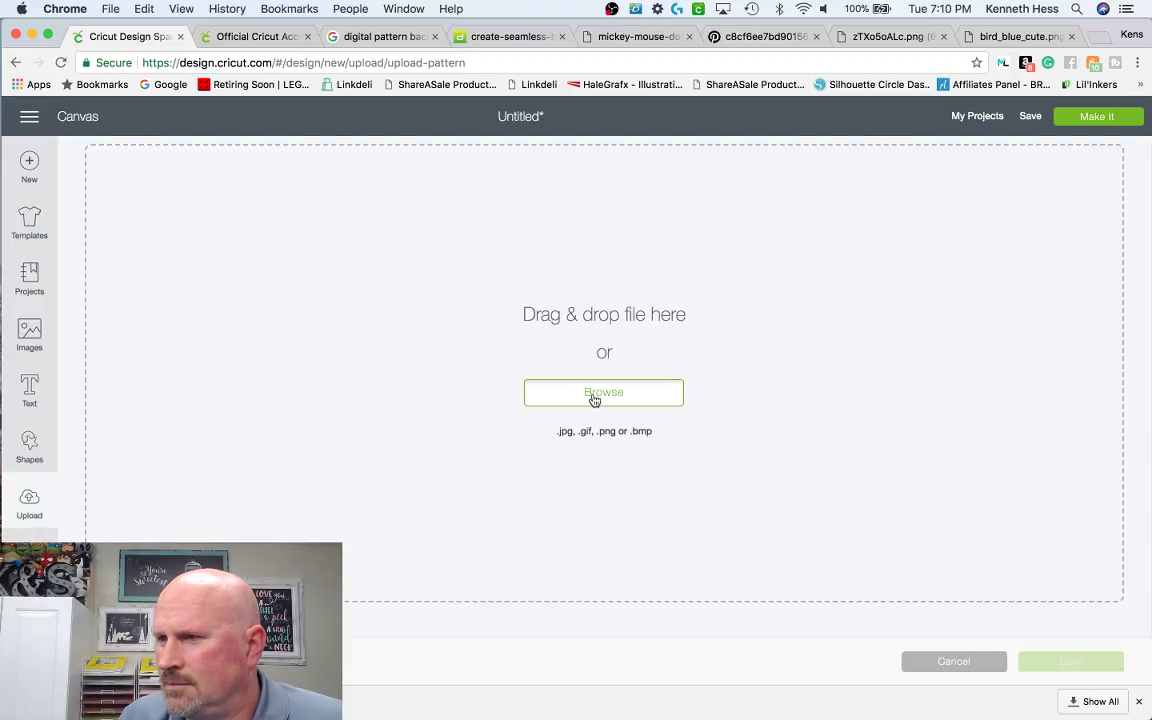
pyautogui.doubleClick(655, 235)
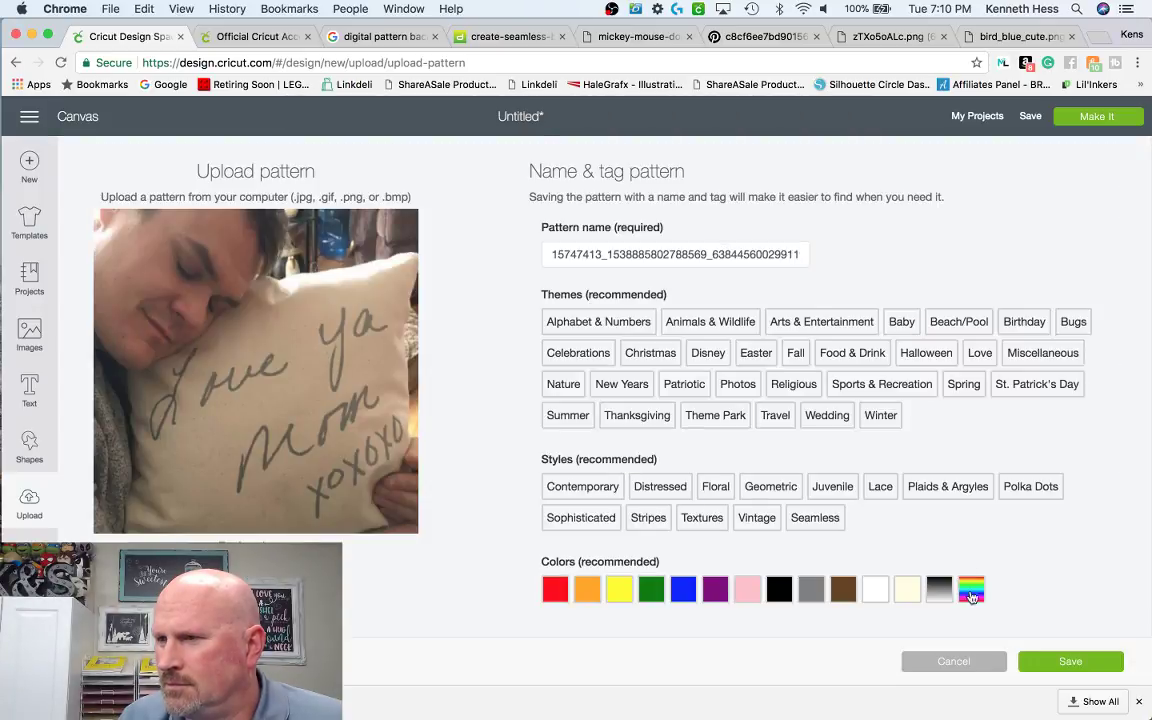
pyautogui.click(1075, 666)
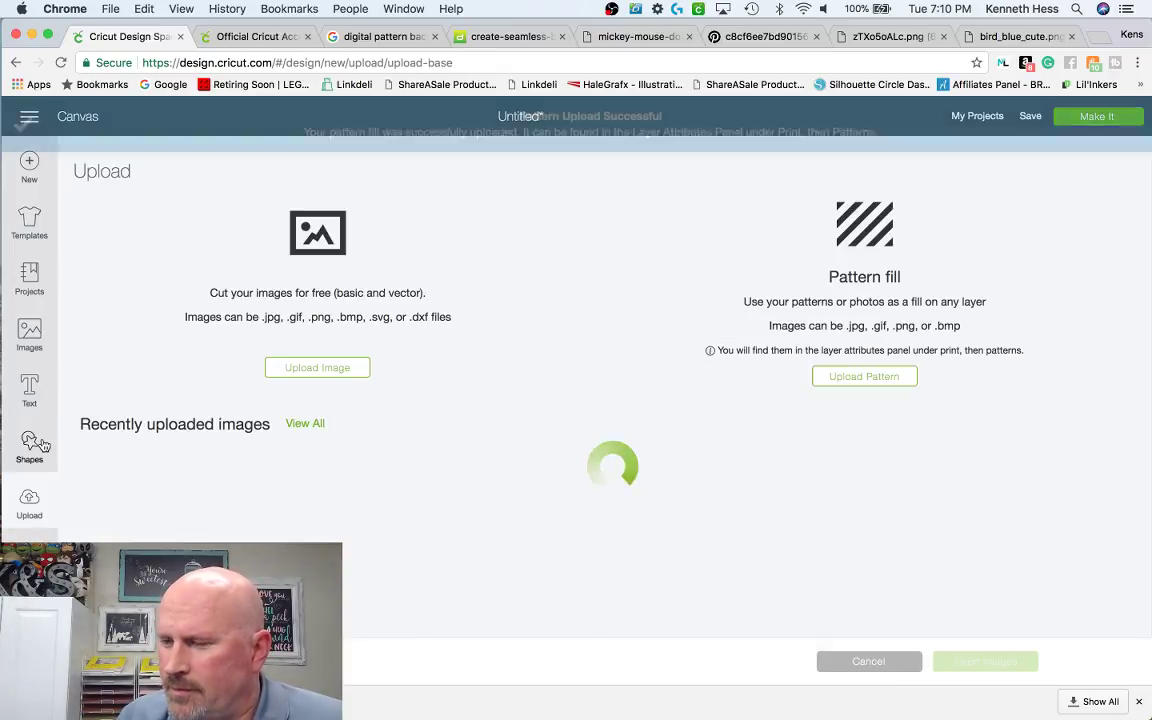
# - Insert a heart shape, enlarge it to about 4.78 by 4.53 inches and place it beyond the square photo, away from Minnie Mouse
pyautogui.click(42, 446)
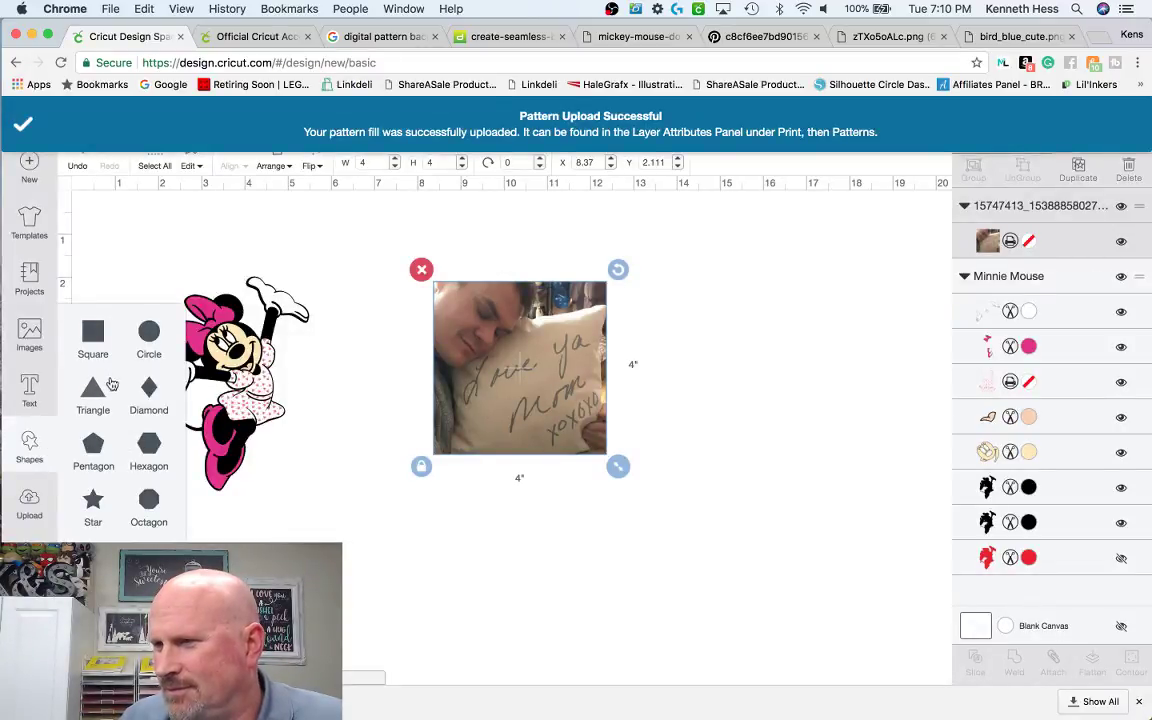
pyautogui.click(186, 533)
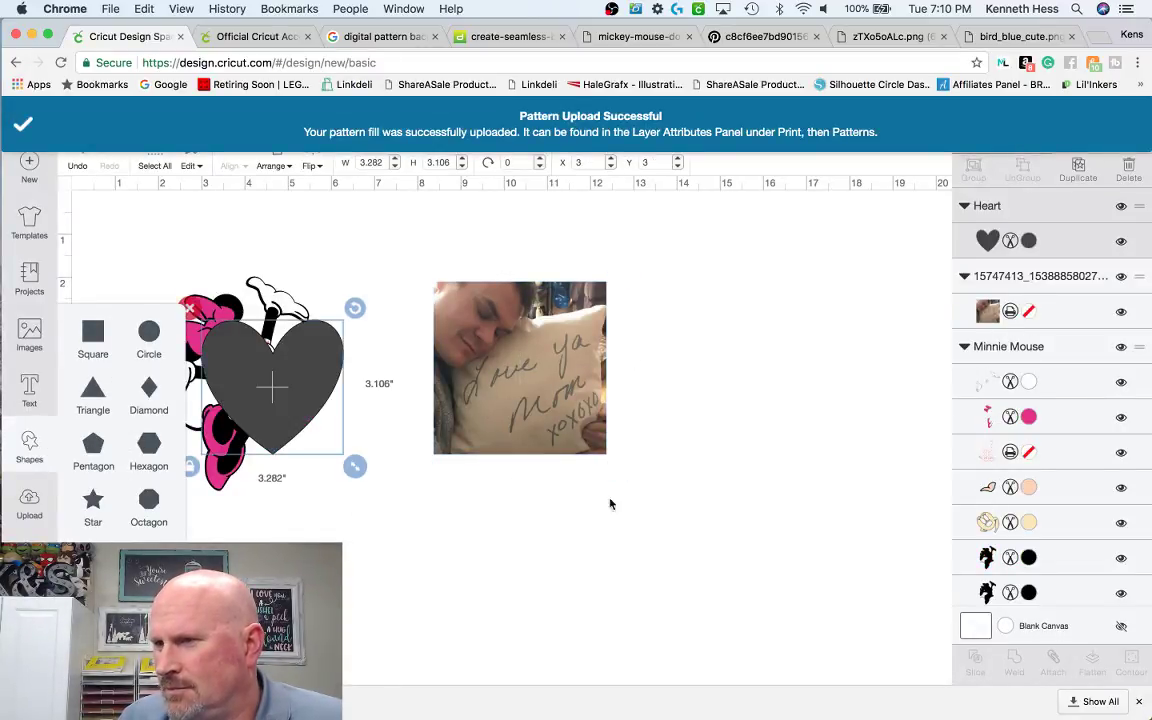
pyautogui.moveTo(355, 465); pyautogui.dragTo(376, 517)
pyautogui.click(249, 363)
pyautogui.moveTo(306, 417); pyautogui.dragTo(782, 474)
# - Set the heart layer to Print and fill it with the uploaded pillow photo pattern
pyautogui.click(1029, 240)
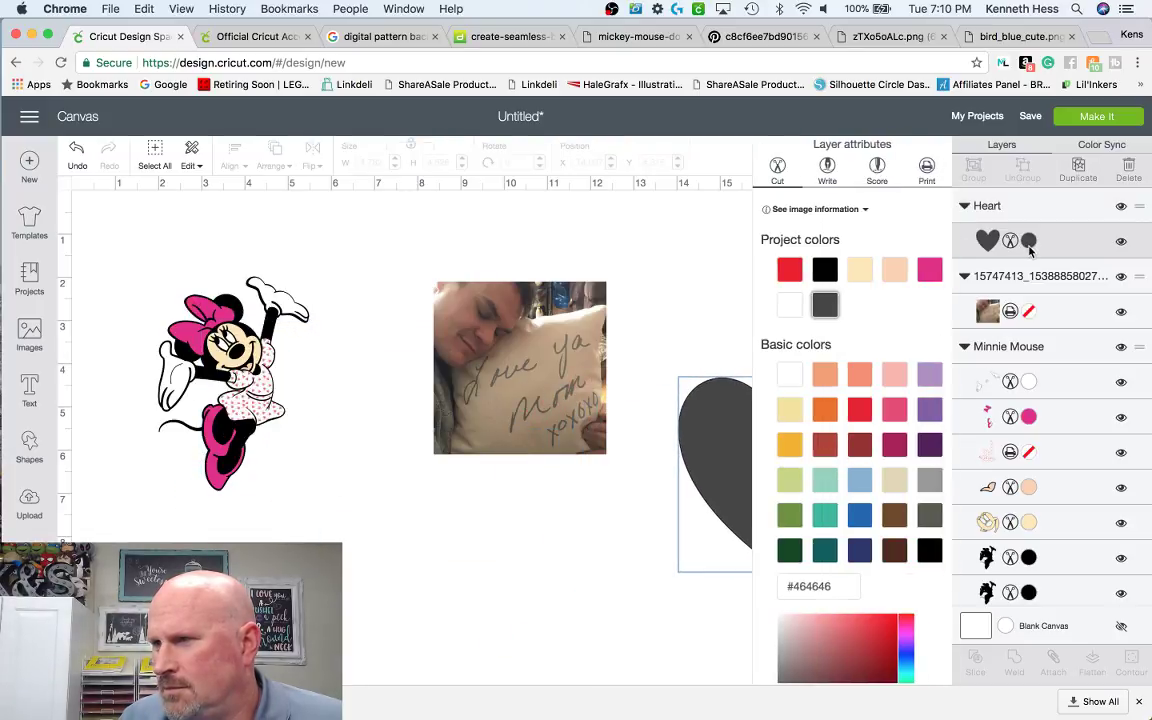
pyautogui.click(938, 172)
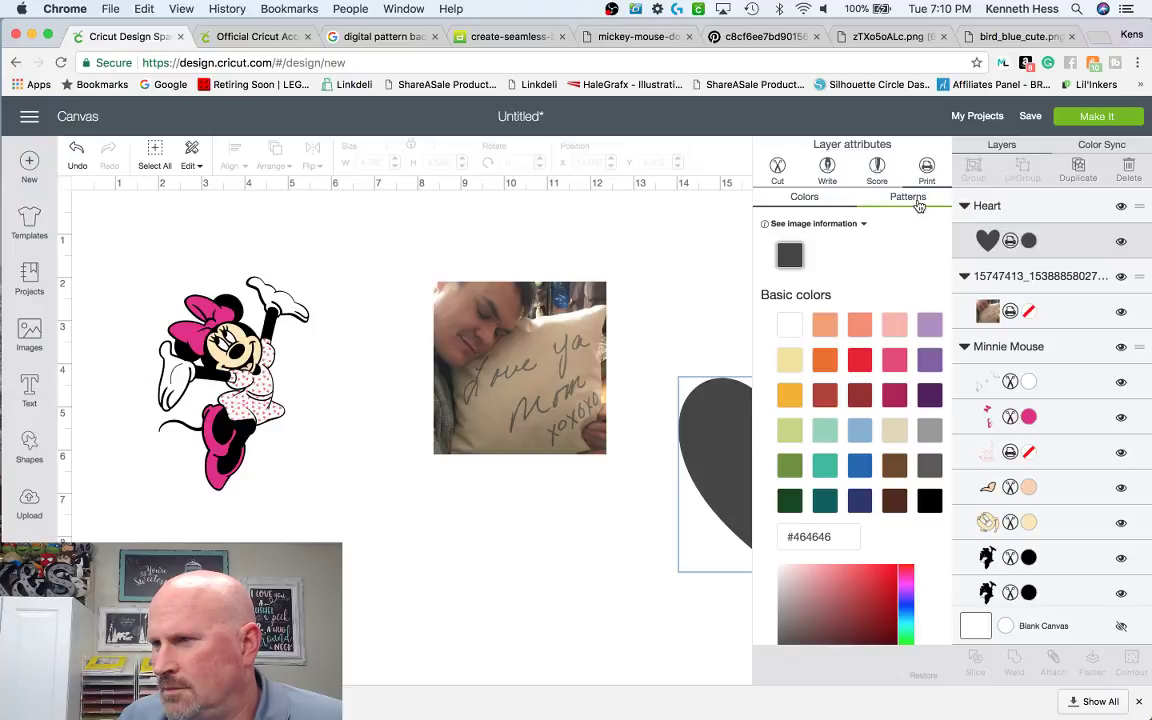
pyautogui.click(915, 198)
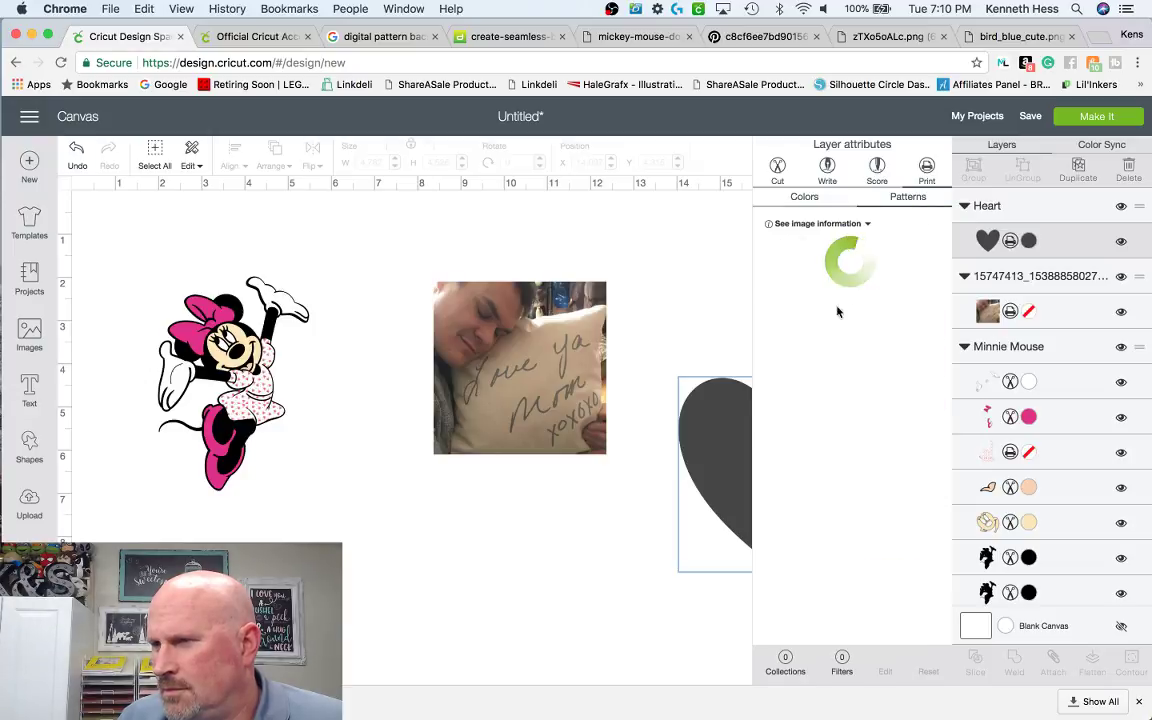
pyautogui.click(797, 293)
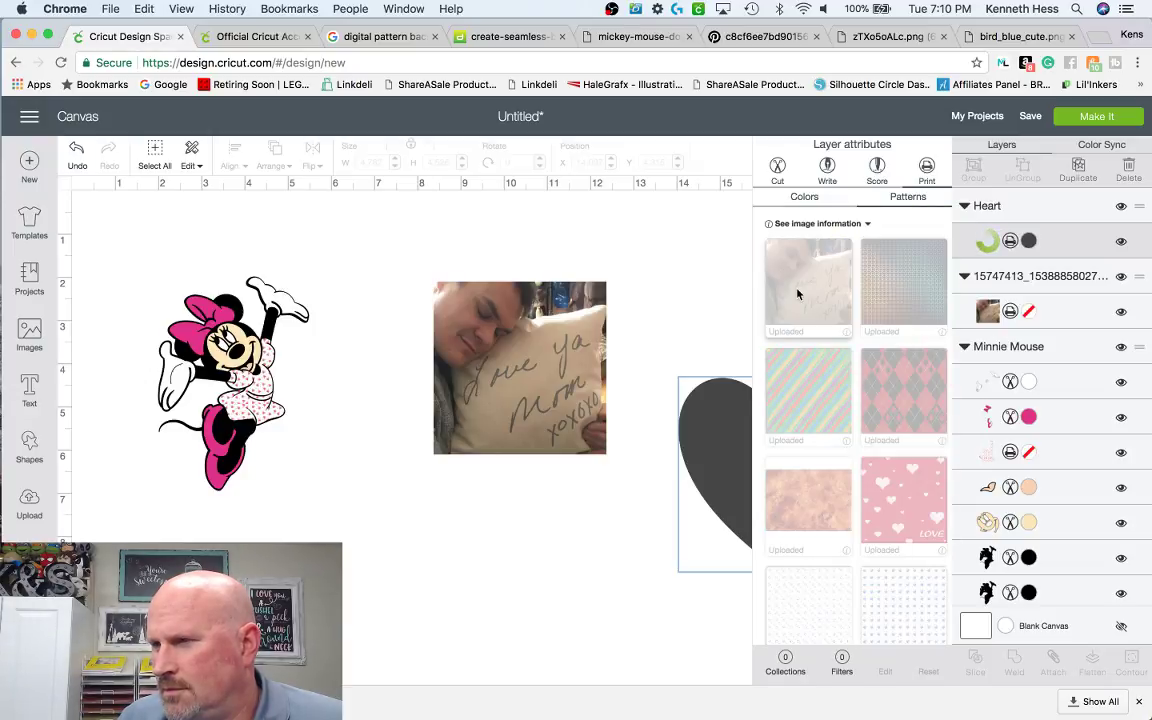
pyautogui.click(689, 310)
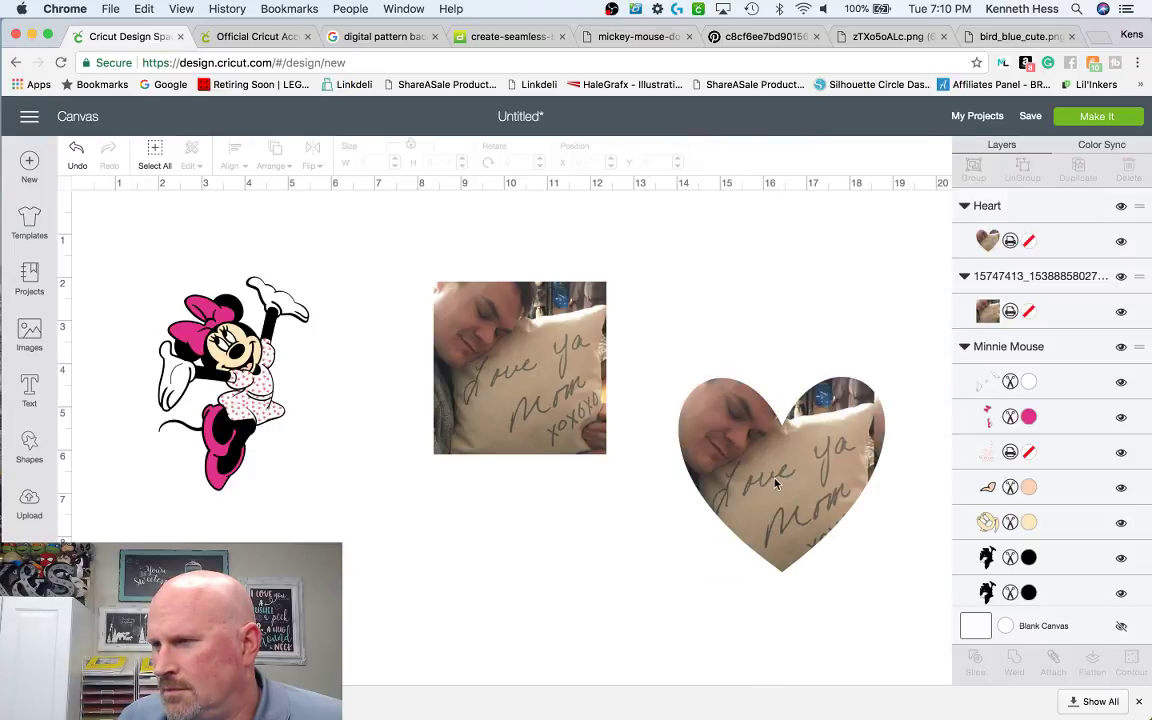
# - Line up the square photo and the photo-filled heart next to each other beside Minnie Mouse
pyautogui.moveTo(775, 492); pyautogui.dragTo(742, 385)
pyautogui.moveTo(538, 345); pyautogui.dragTo(460, 331)
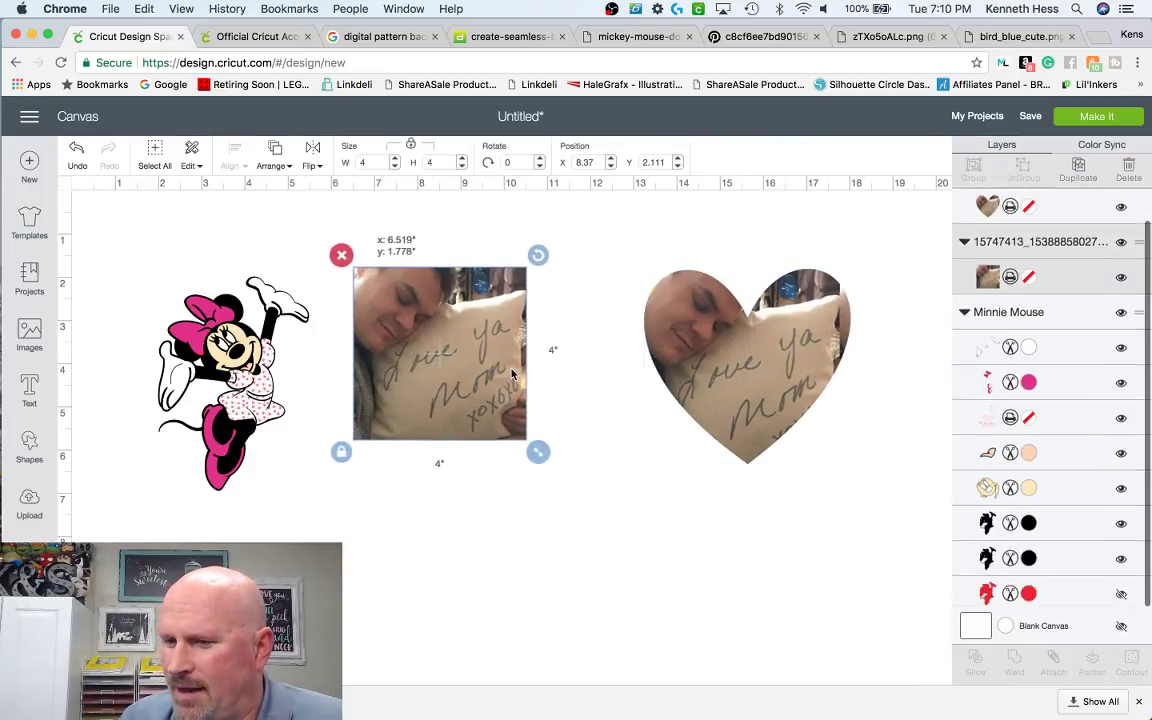
pyautogui.click(789, 367)
pyautogui.moveTo(789, 367); pyautogui.dragTo(707, 358)
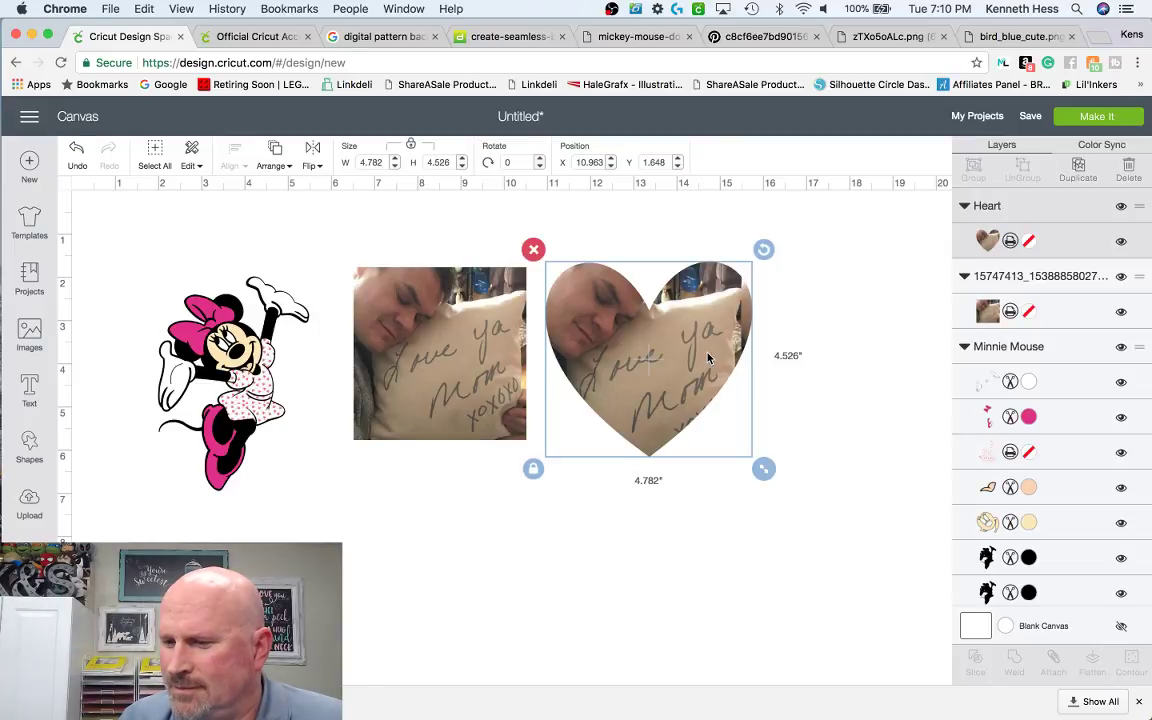
# - Edit the heart's photo pattern and reduce its scale to 94
pyautogui.click(1011, 241)
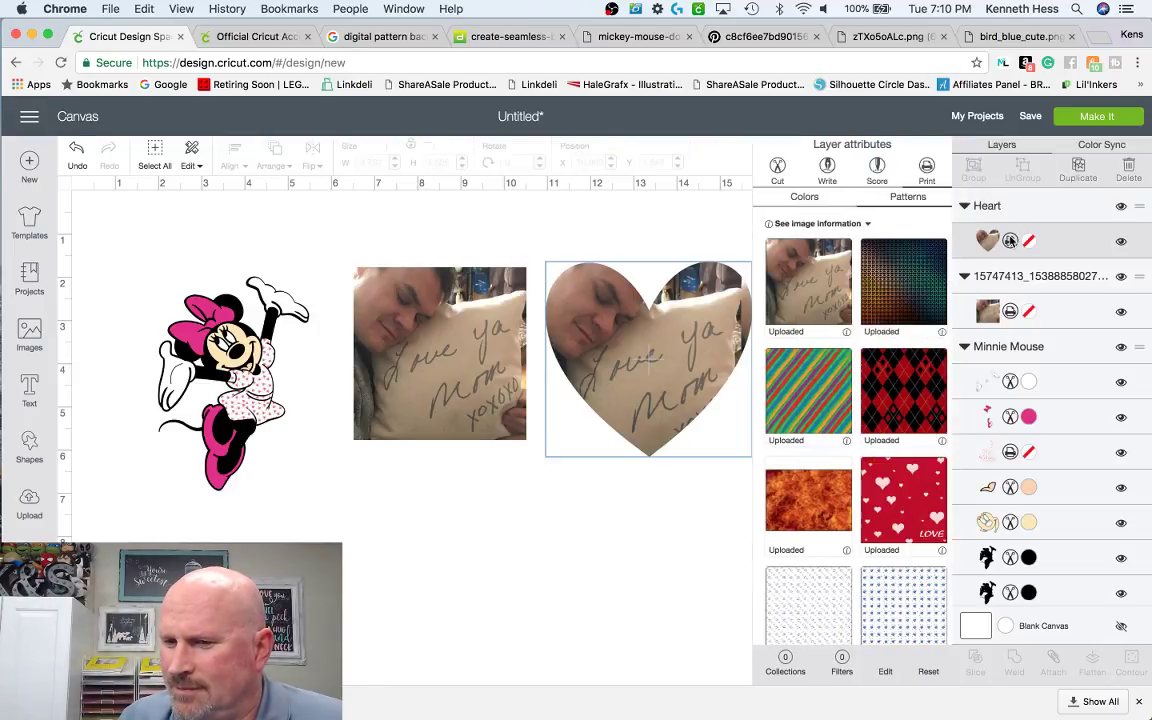
pyautogui.click(885, 668)
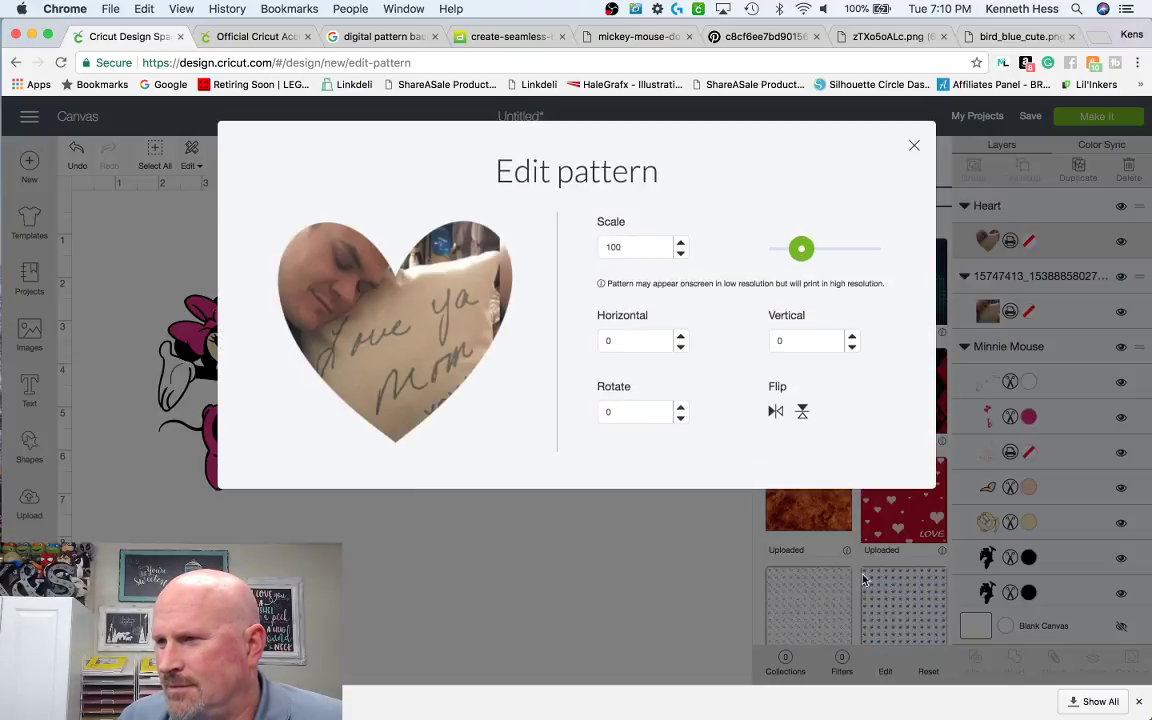
pyautogui.moveTo(805, 249)
pyautogui.mouseDown()
pyautogui.moveTo(778, 256)
pyautogui.moveTo(810, 254)
pyautogui.moveTo(798, 254)
pyautogui.mouseUp()
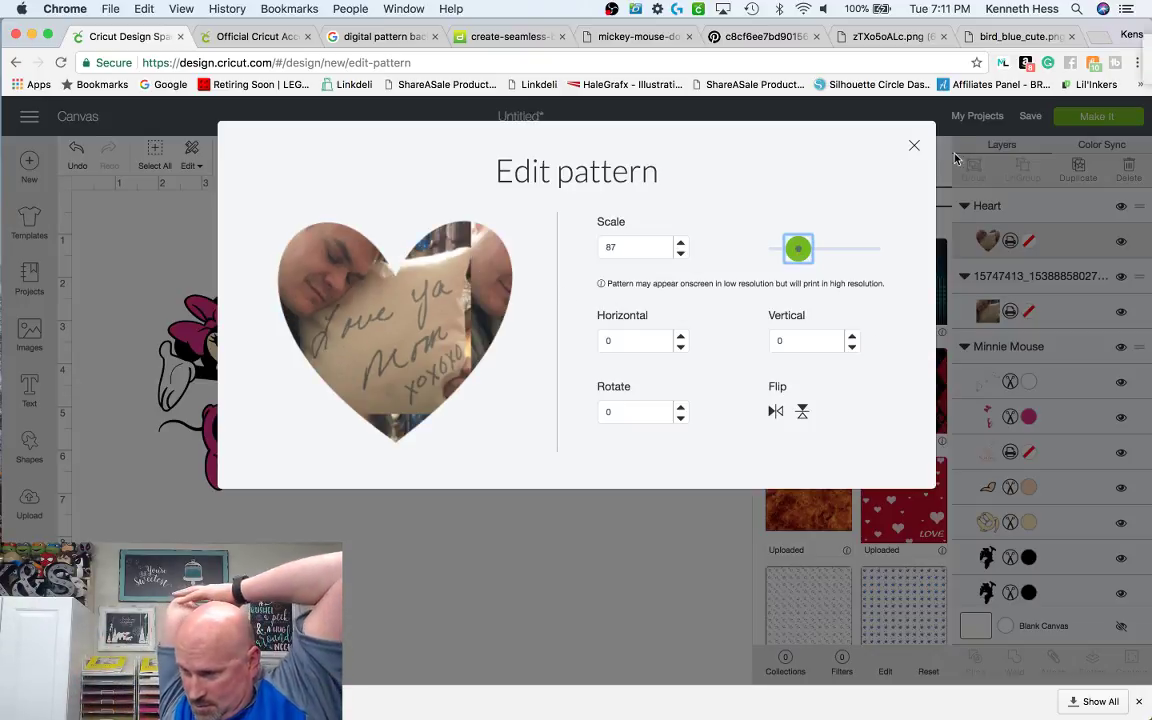
pyautogui.moveTo(798, 252); pyautogui.dragTo(800, 256)
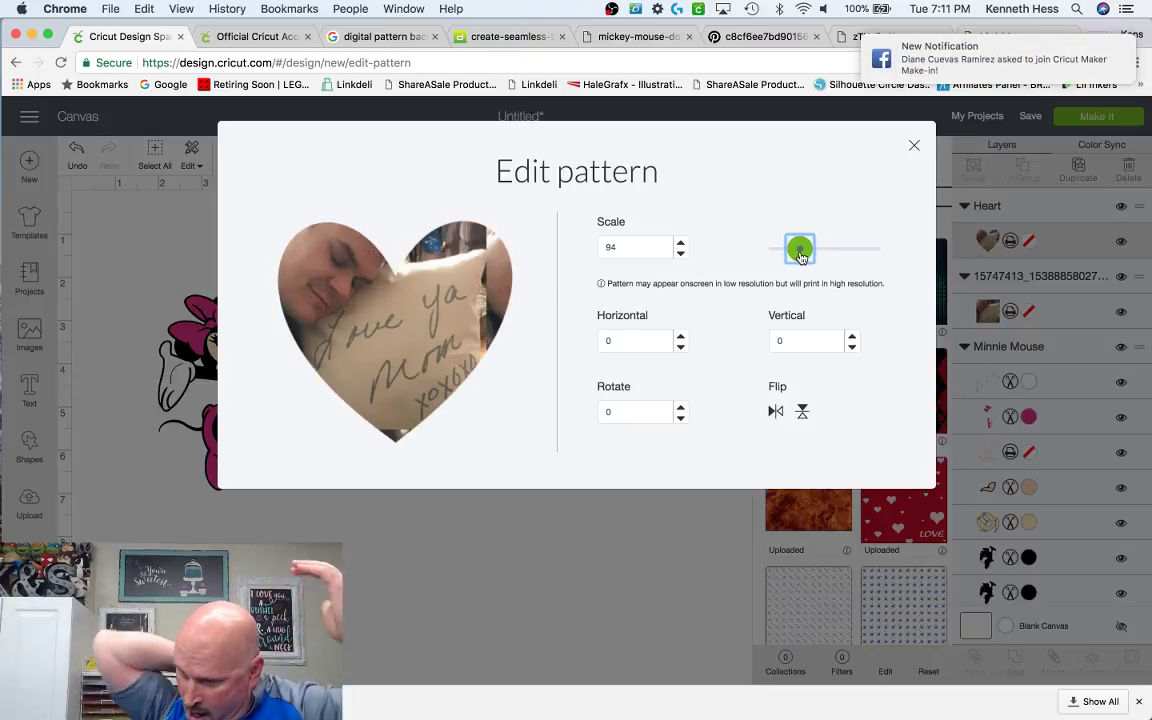
pyautogui.click(913, 146)
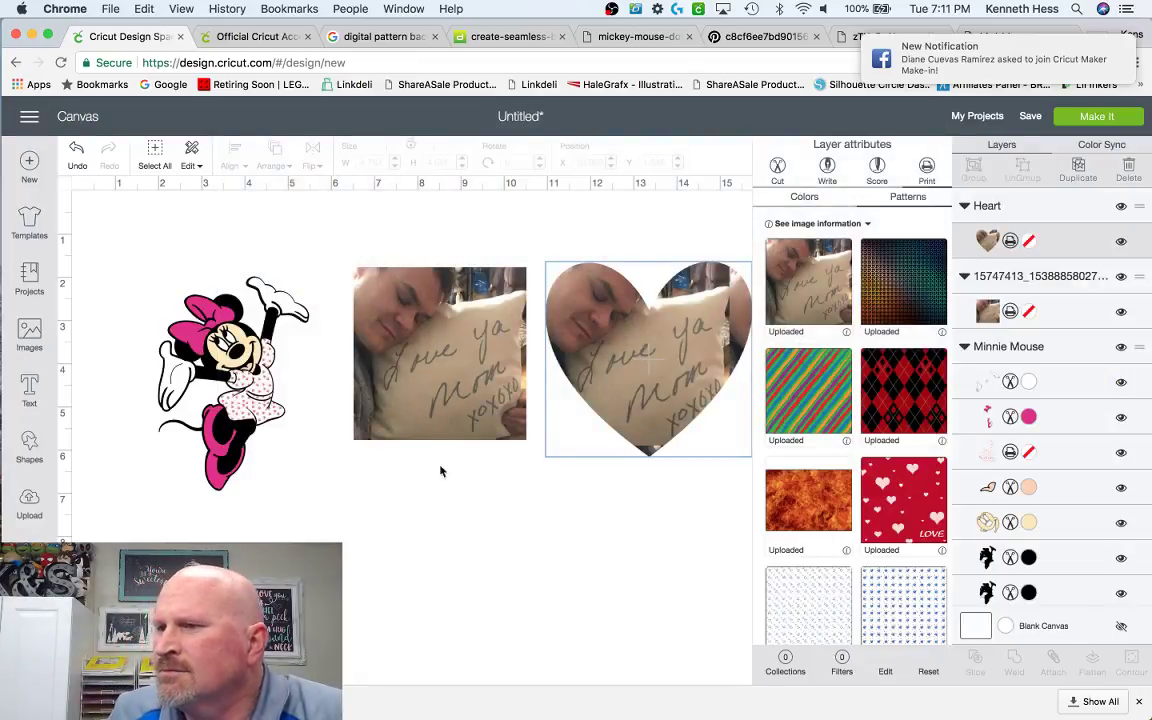
pyautogui.click(593, 594)
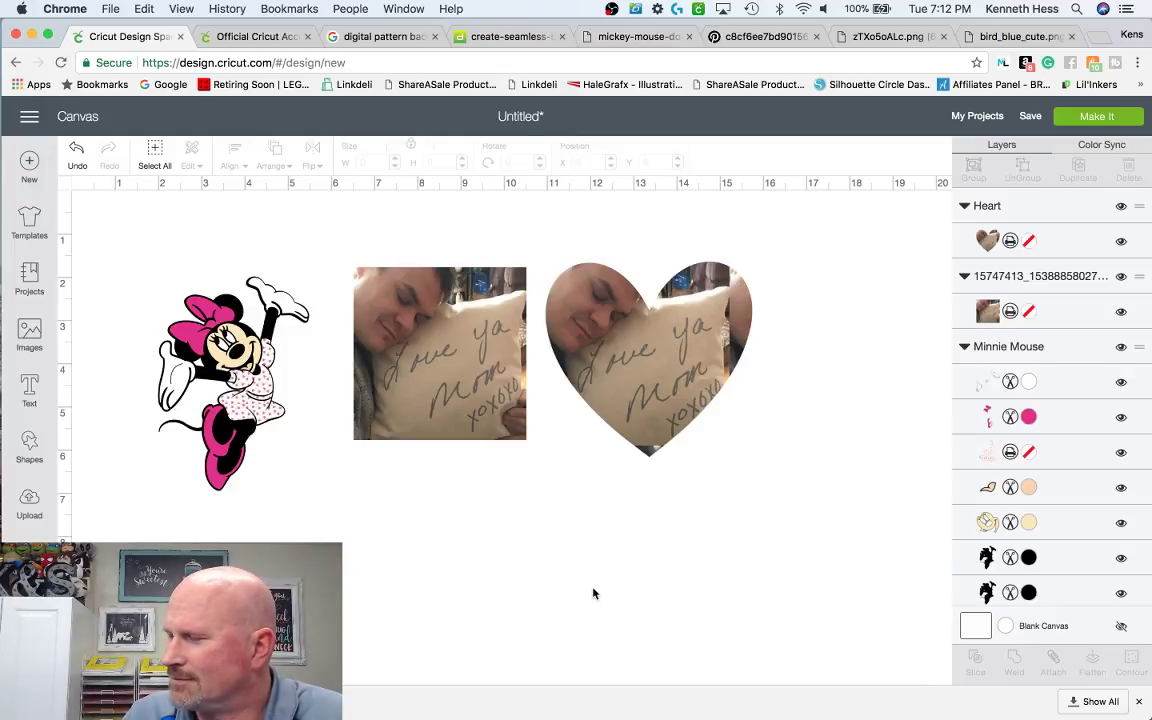
# - Select Minnie Mouse, the square photo and the heart together, and switch to OBS
pyautogui.moveTo(111, 239); pyautogui.dragTo(823, 566)
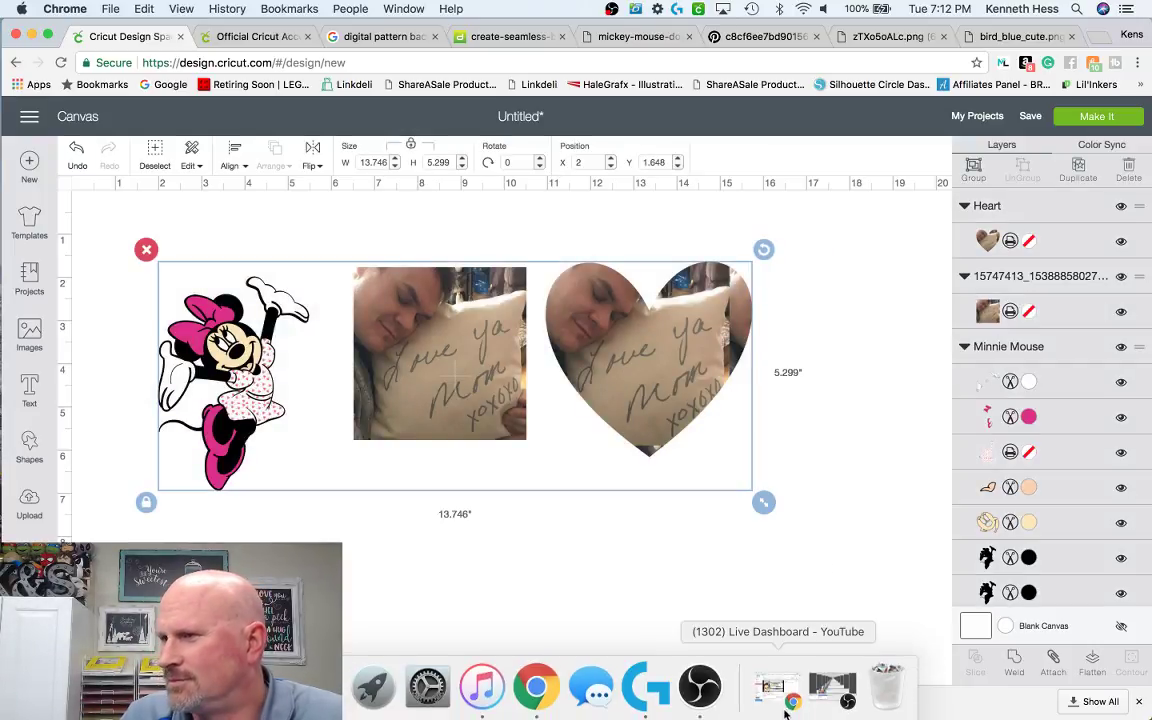
pyautogui.click(822, 703)
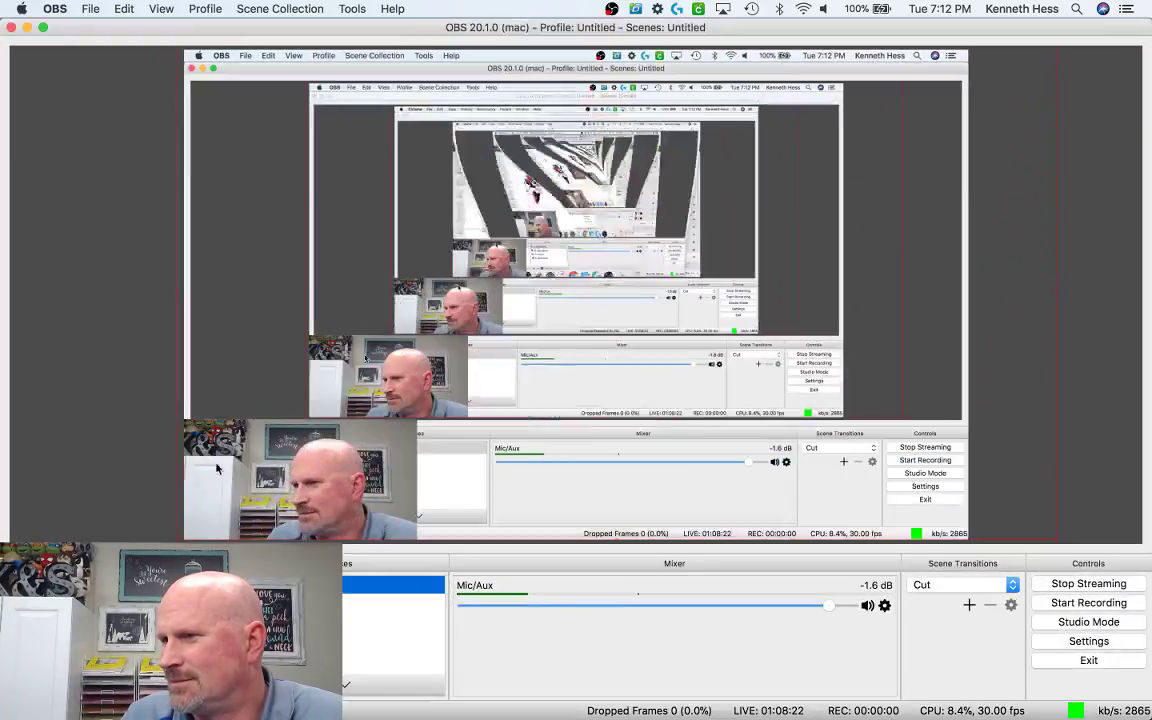